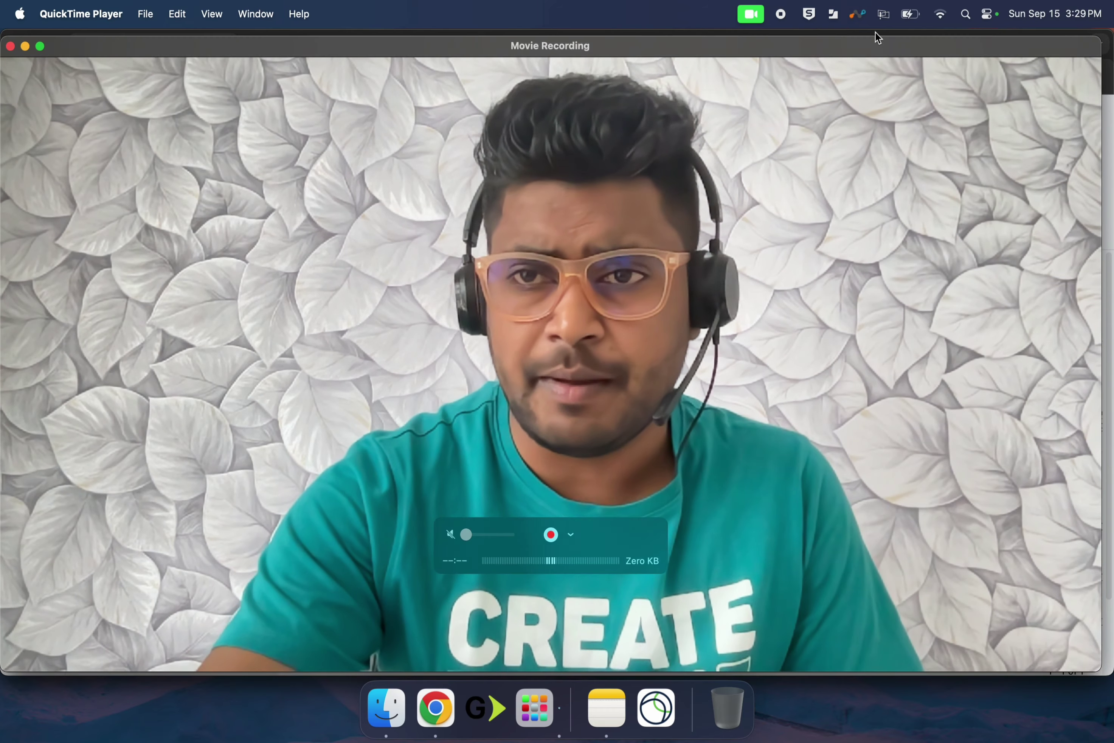
Shrink the Movie Recording window and move it aside so that the Google Ads campaigns list is uncovered
left_click_drag(1101, 36, 326, 501)
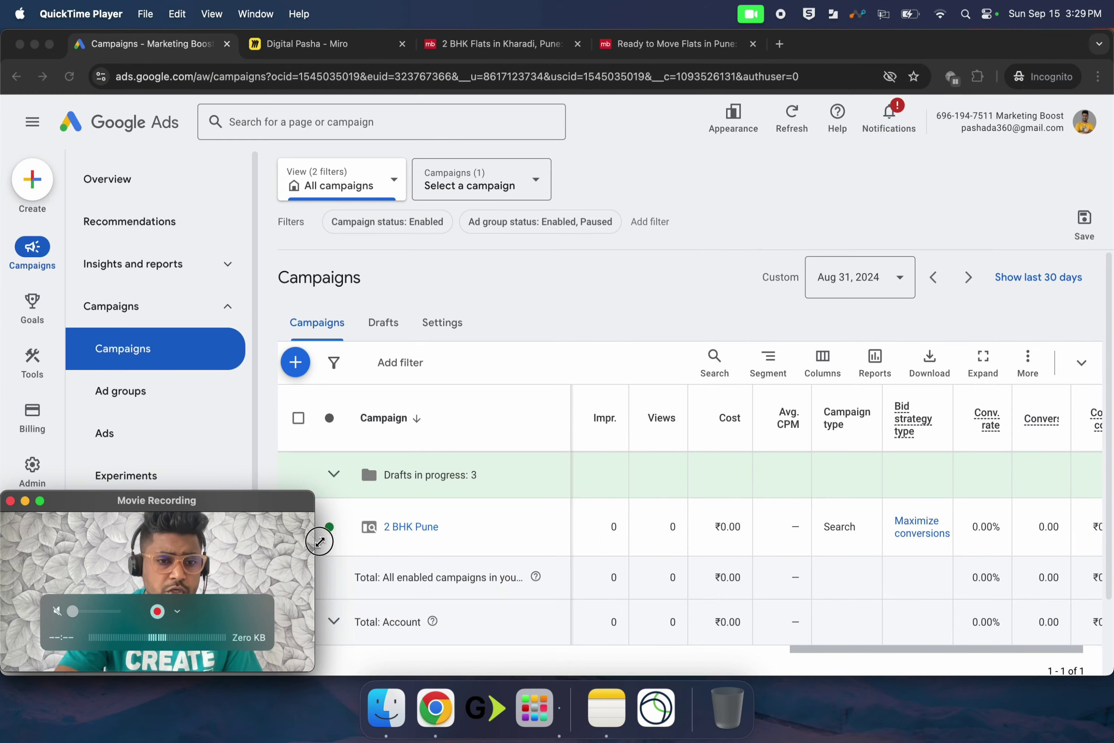
left_click_drag(266, 527, 1057, 184)
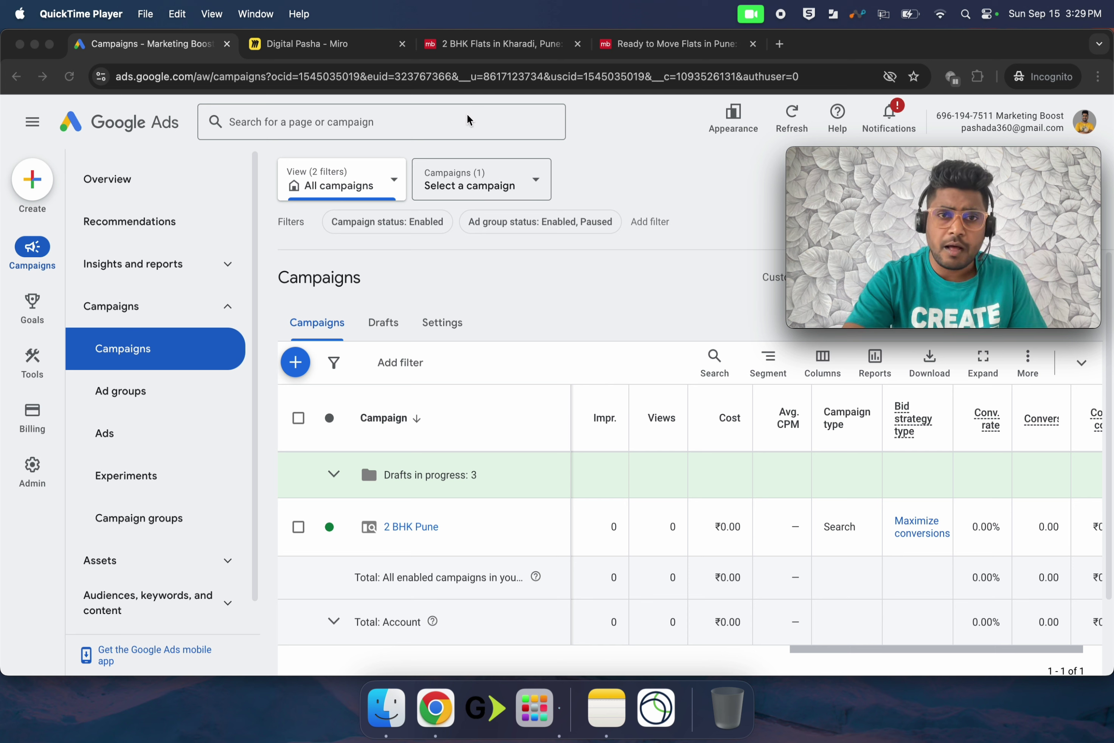
Switch to the Magicbricks page of 2 BHK flats in Kharadi and view its Rent and Buy property categories
left_click(498, 46)
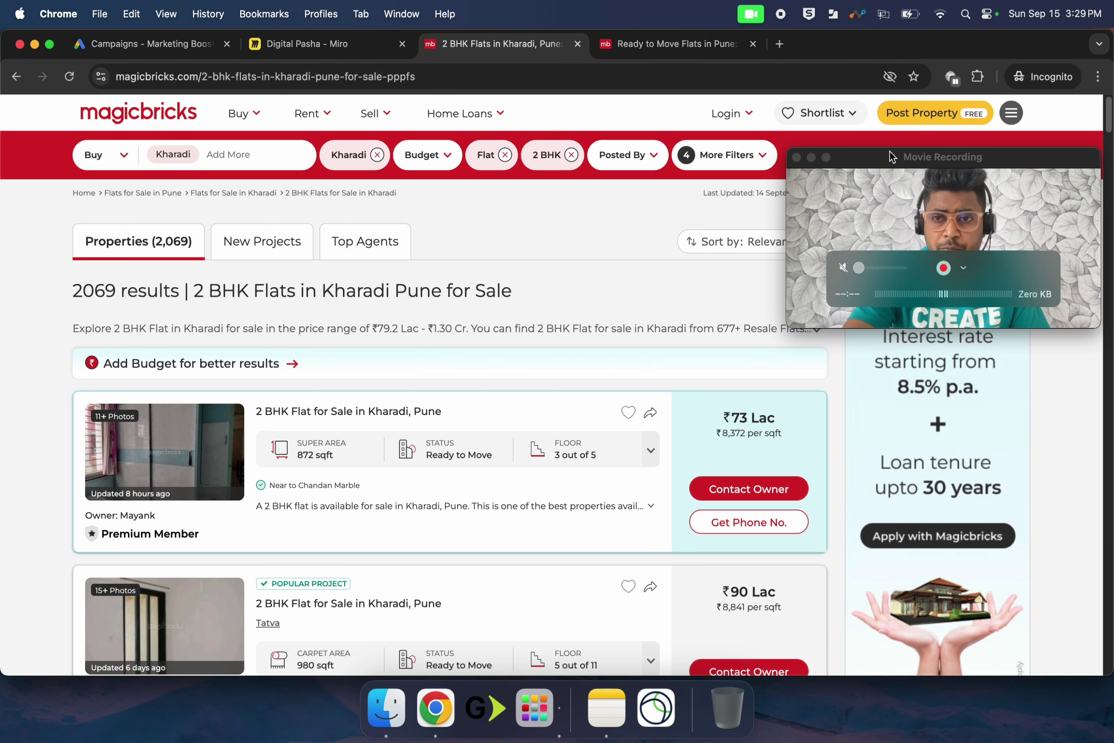
mouse_move(890, 150)
left_mouse_down()
mouse_move(887, 226)
mouse_move(885, 166)
left_mouse_up()
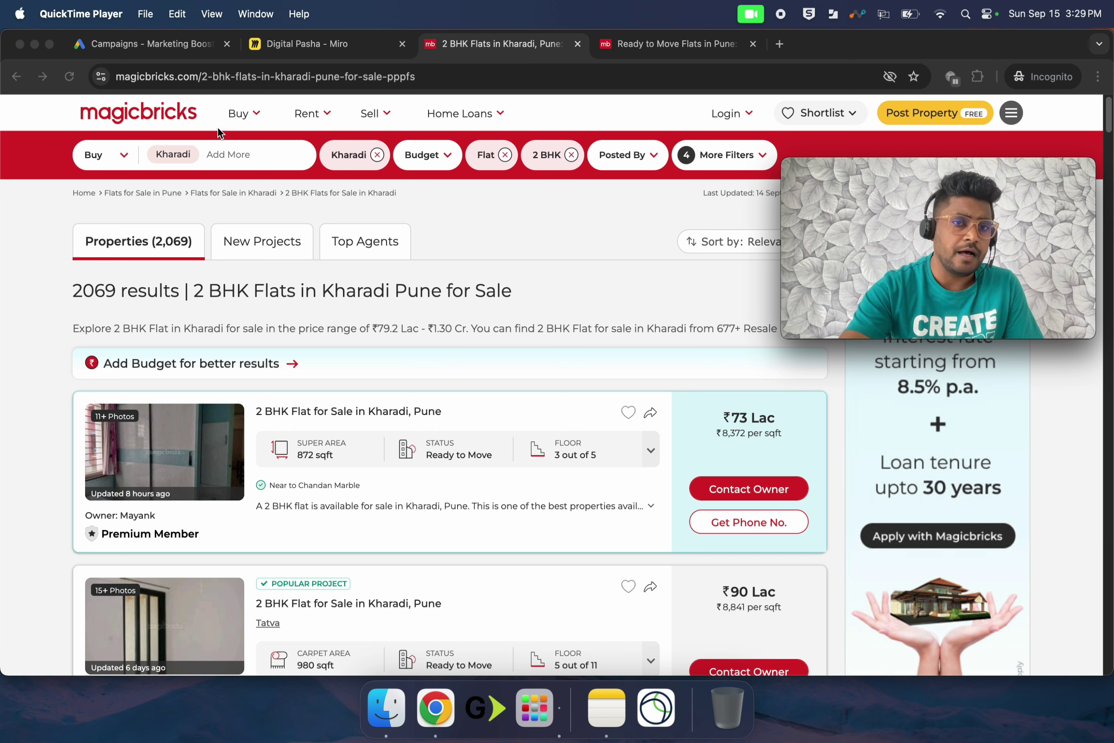
left_click(323, 112)
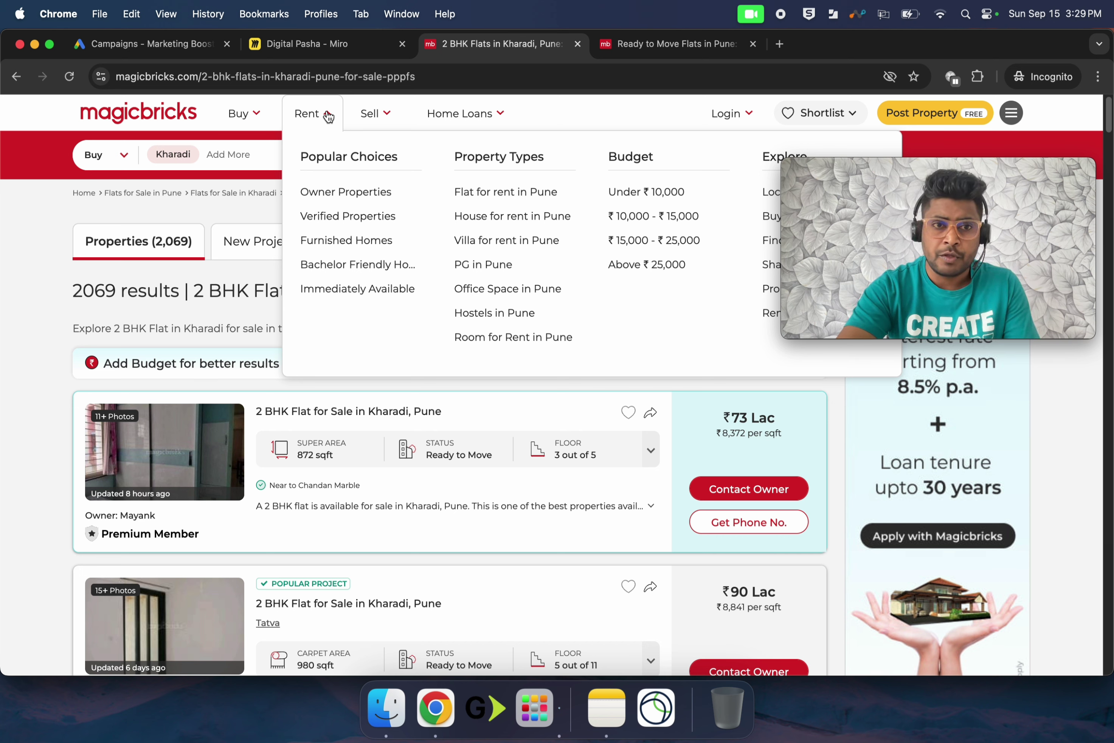
mouse_move(258, 117)
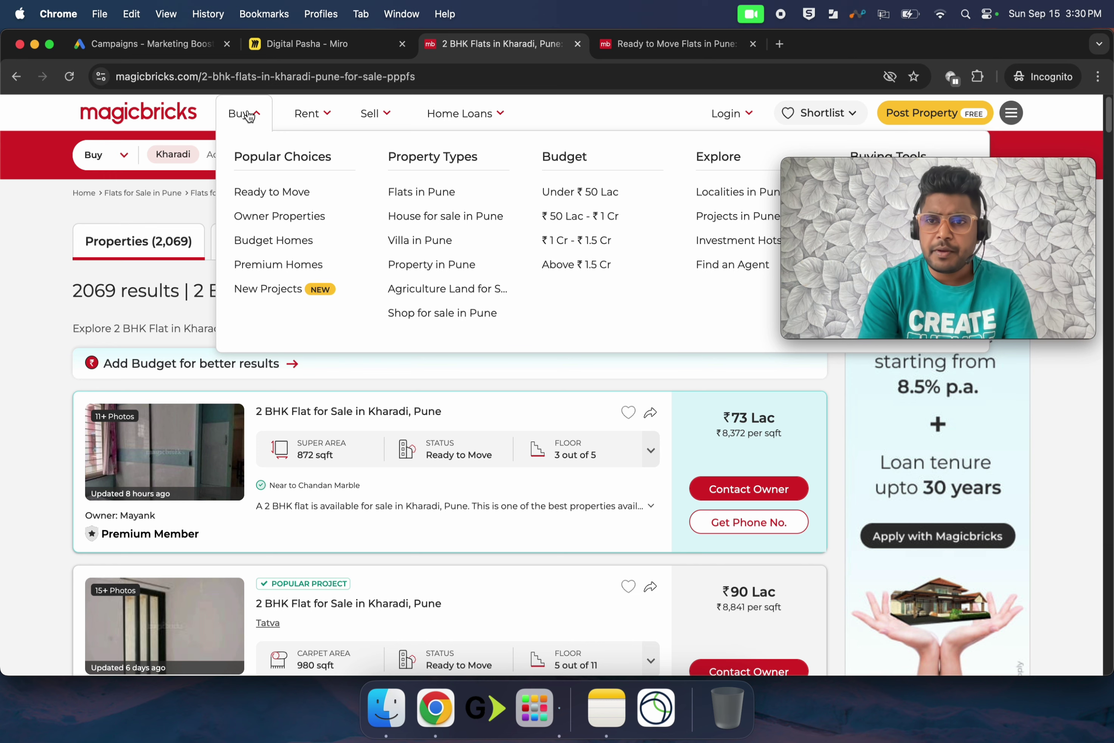
Open the Digital Pasha board in Miro and examine the Campaign-magicbricks settings at 100% zoom
left_click(285, 47)
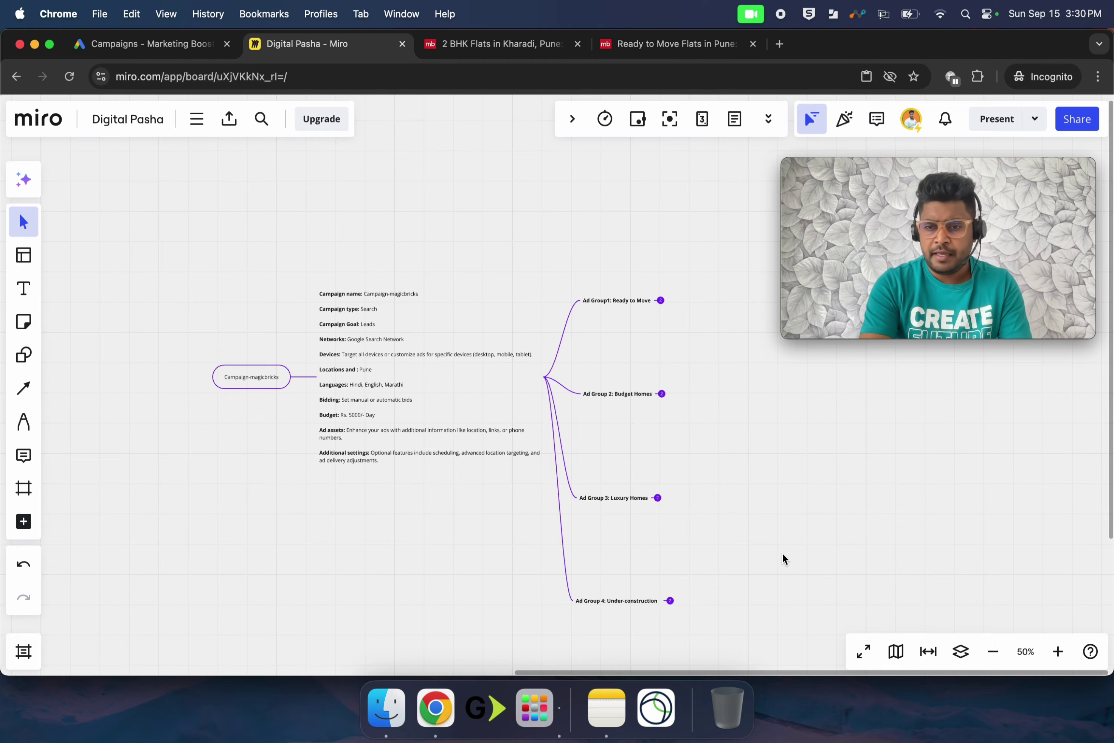
left_click(1059, 653)
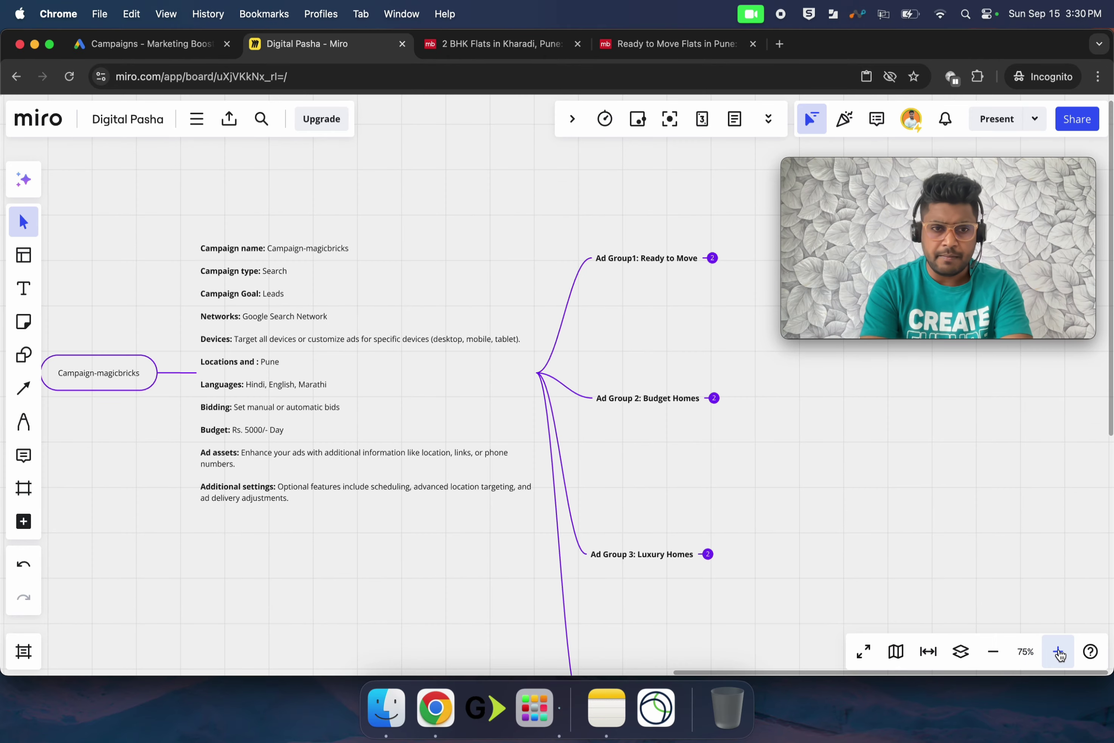
left_click(1059, 653)
scroll(232, 572, "left", 3)
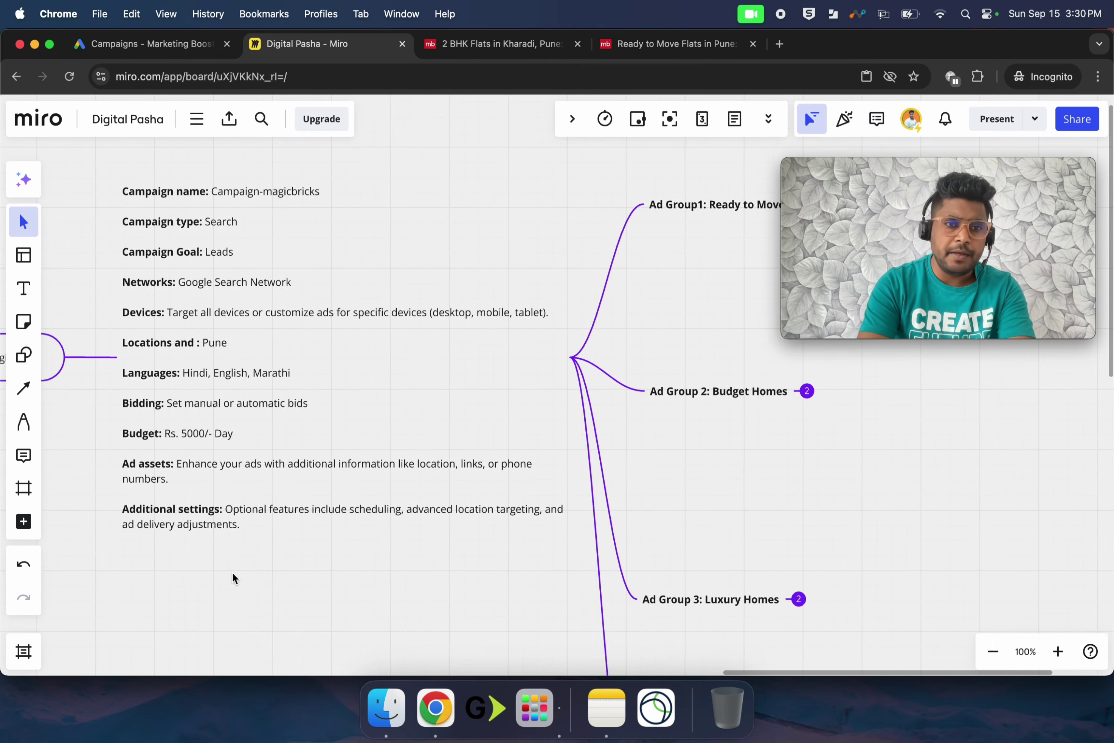
scroll(233, 572, "left", 3)
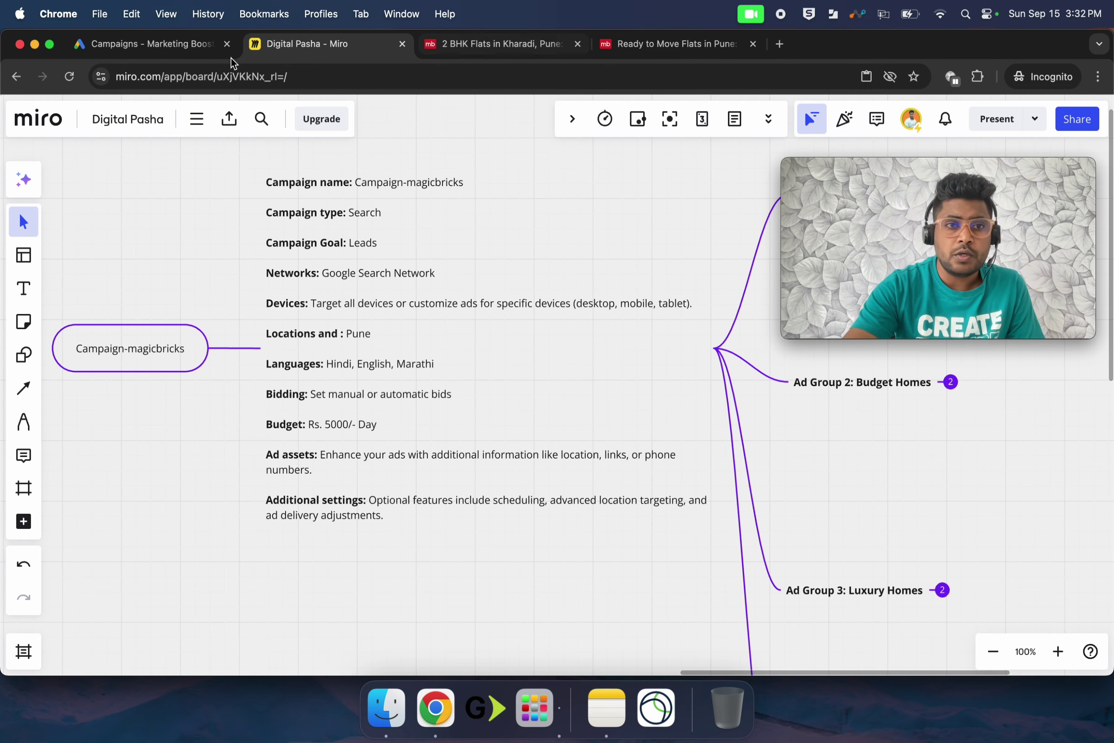
Switch to Google Ads and open the search keywords of Ad group 1 in the 2 BHK Pune campaign
left_click(189, 49)
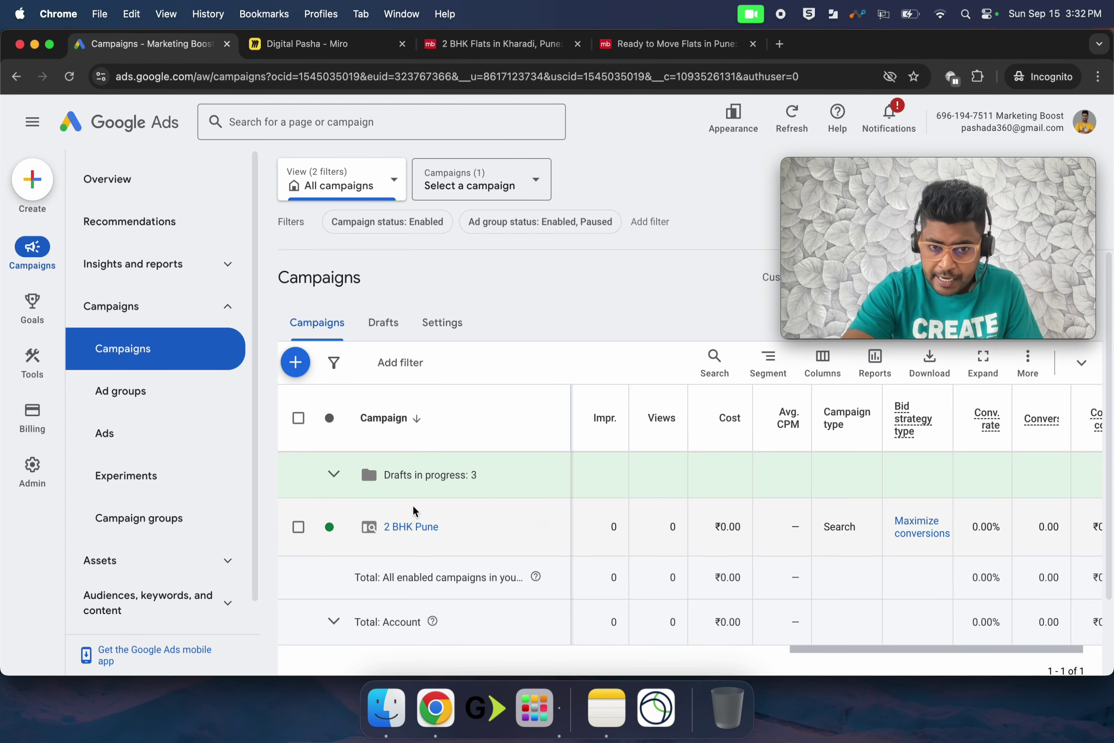
left_click(410, 527)
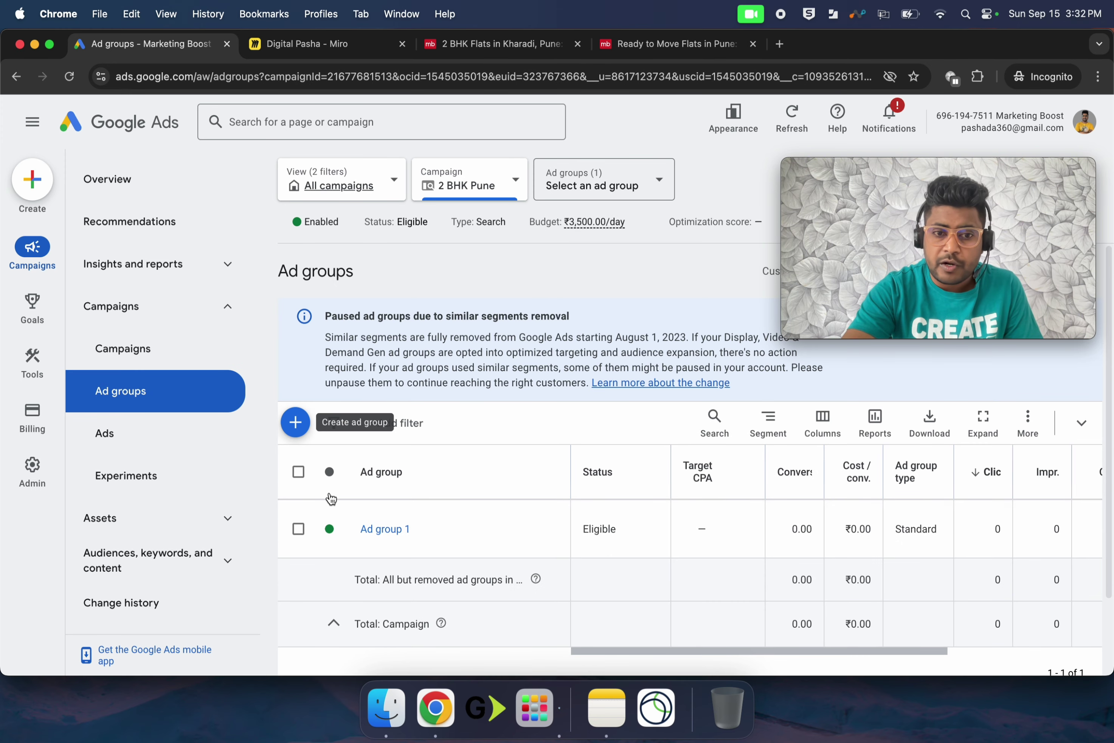
left_click(379, 530)
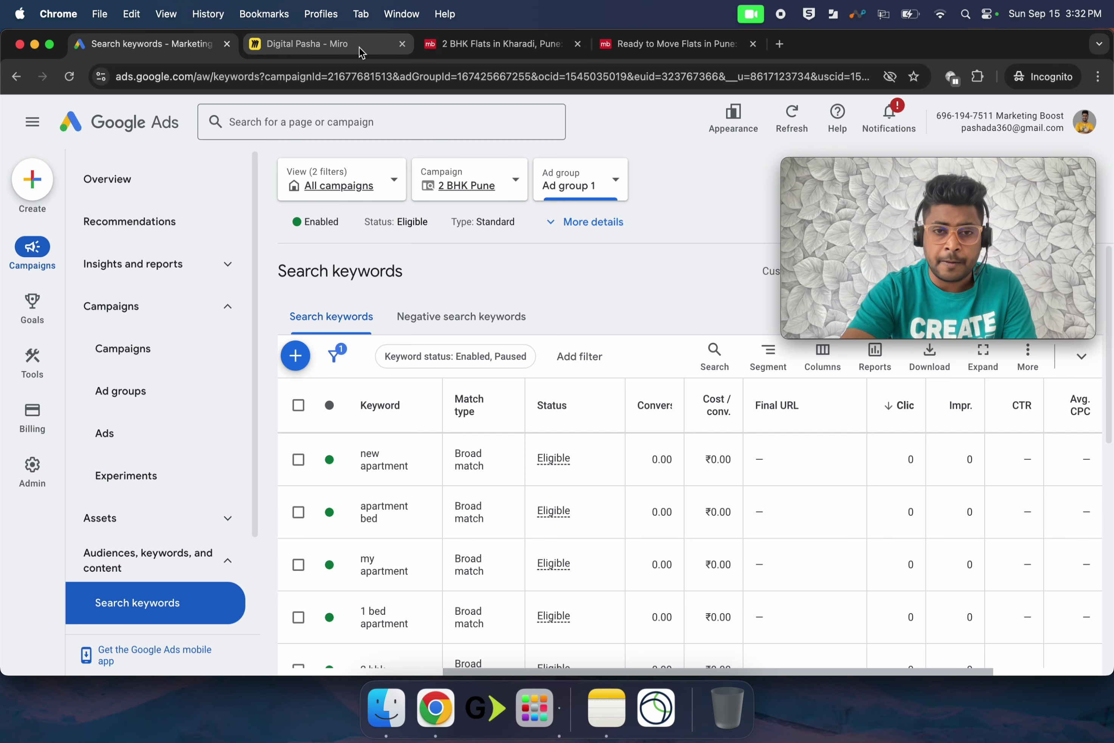
Return to the Magicbricks listings and examine the Buy categories such as Ready to Move, Budget Homes and Premium Homes
left_click(467, 47)
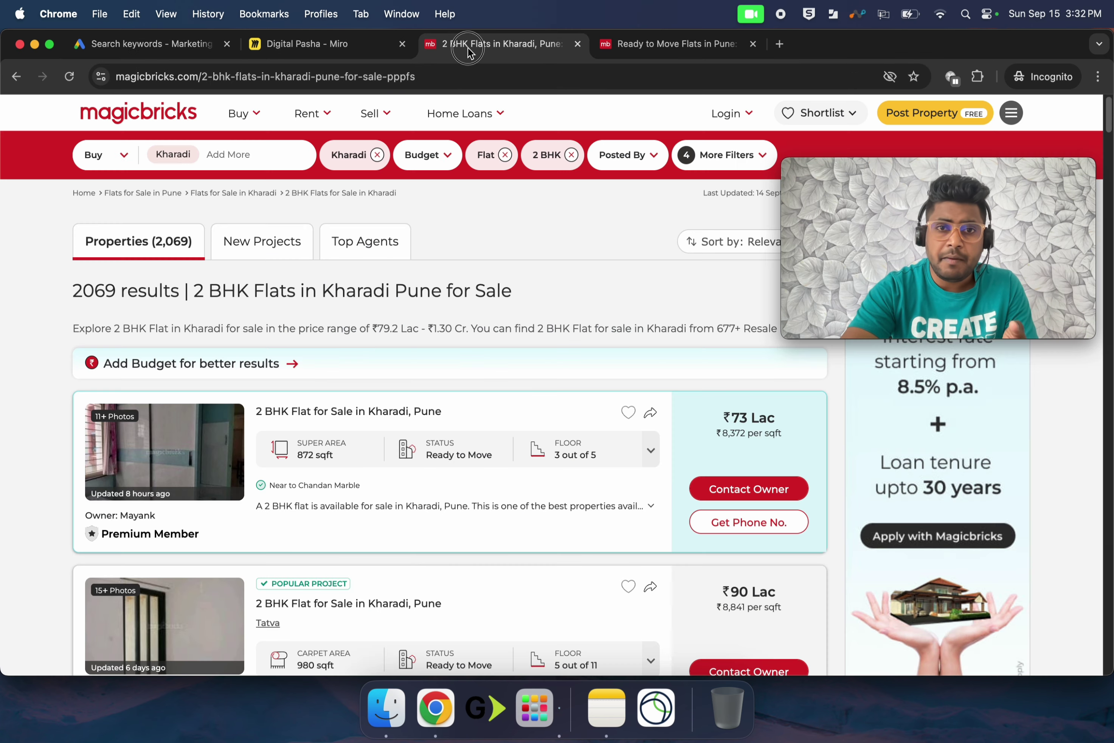
mouse_move(246, 114)
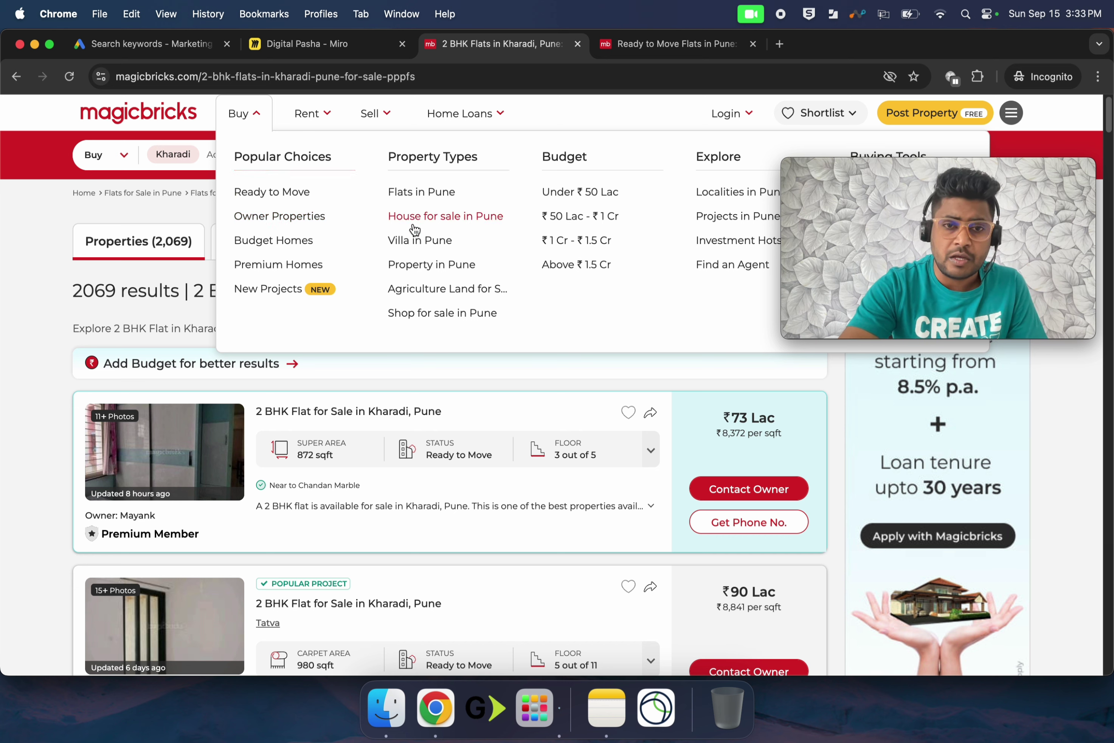
mouse_move(324, 122)
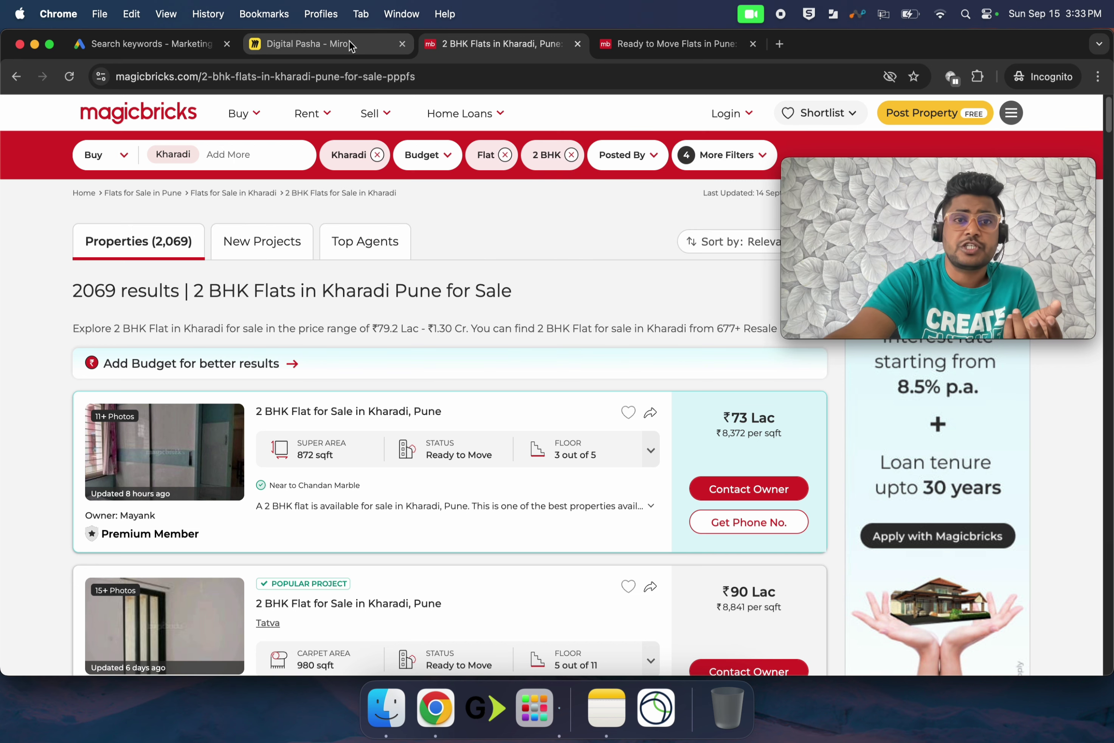
Return to the Miro board and expand the Ad Group1: Ready to Move branch to review its ad copy and keywords
left_click(349, 42)
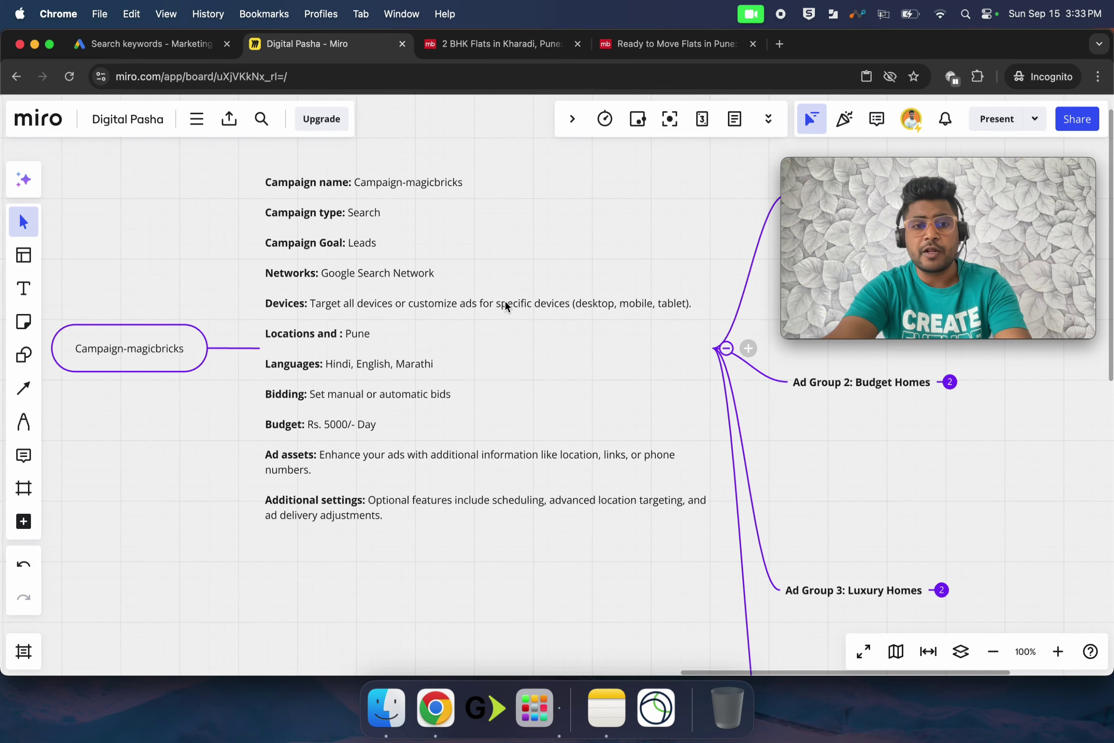
scroll(505, 300, "right", 5)
scroll(505, 300, "up", 2)
scroll(491, 325, "right", 5)
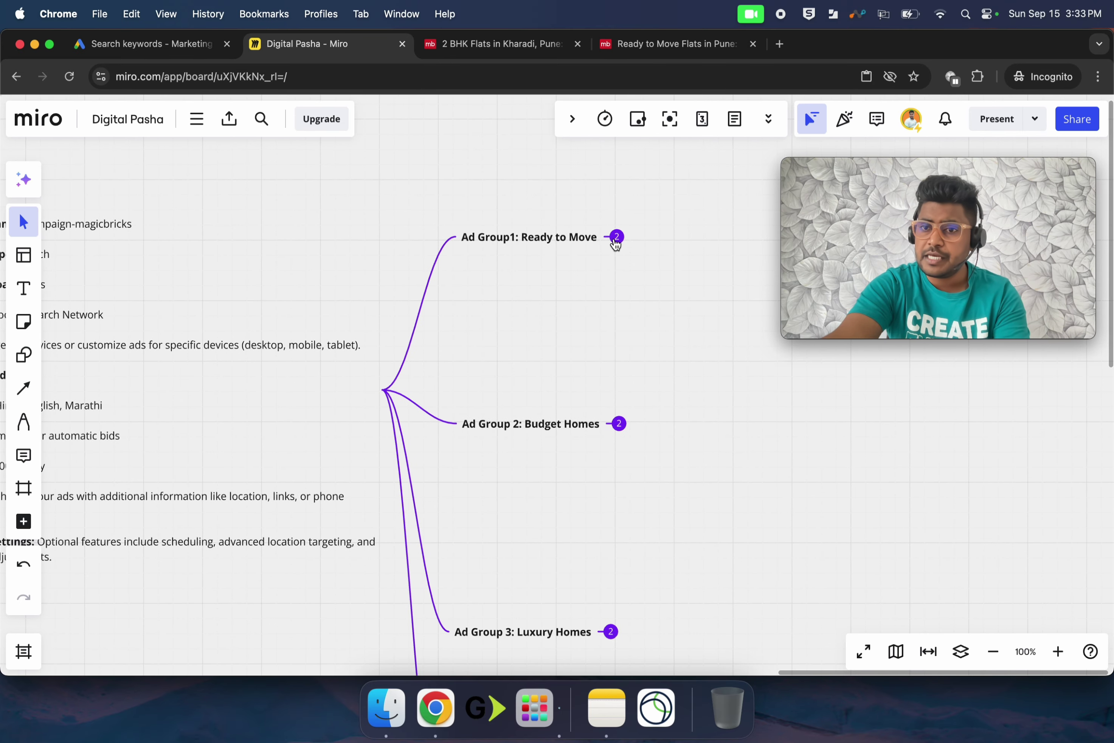
scroll(616, 245, "right", 2)
scroll(616, 245, "up", 1)
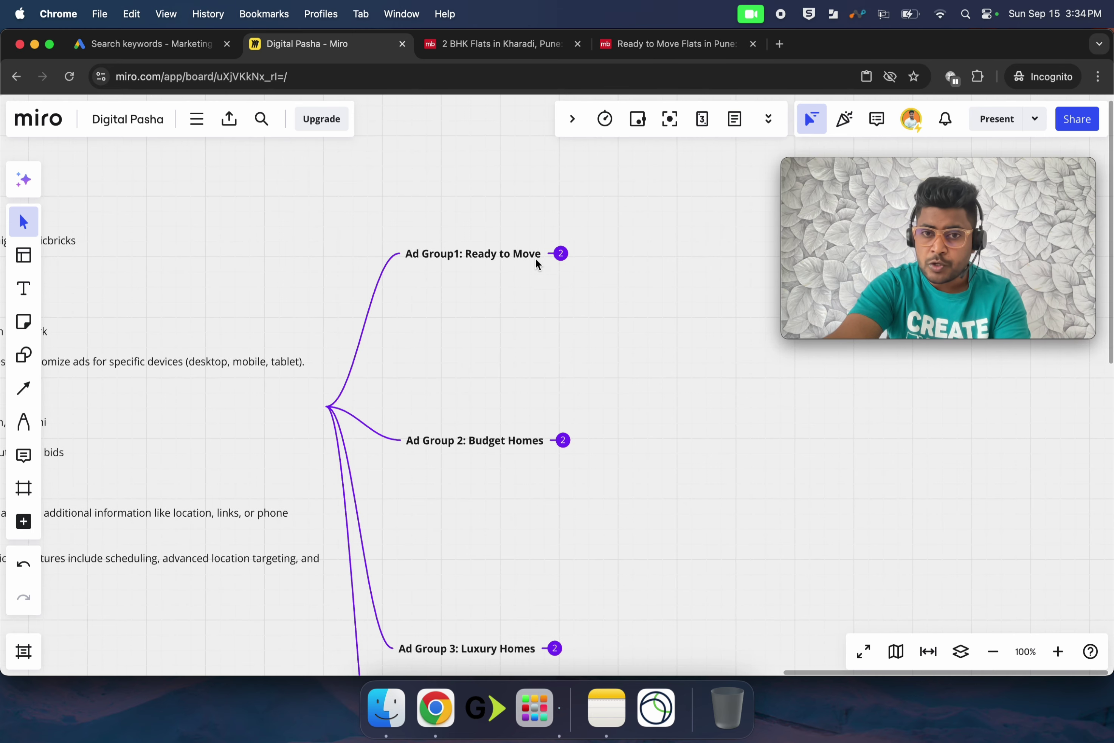
left_click(561, 254)
scroll(562, 258, "right", 3)
scroll(562, 258, "up", 1)
scroll(562, 258, "right", 1)
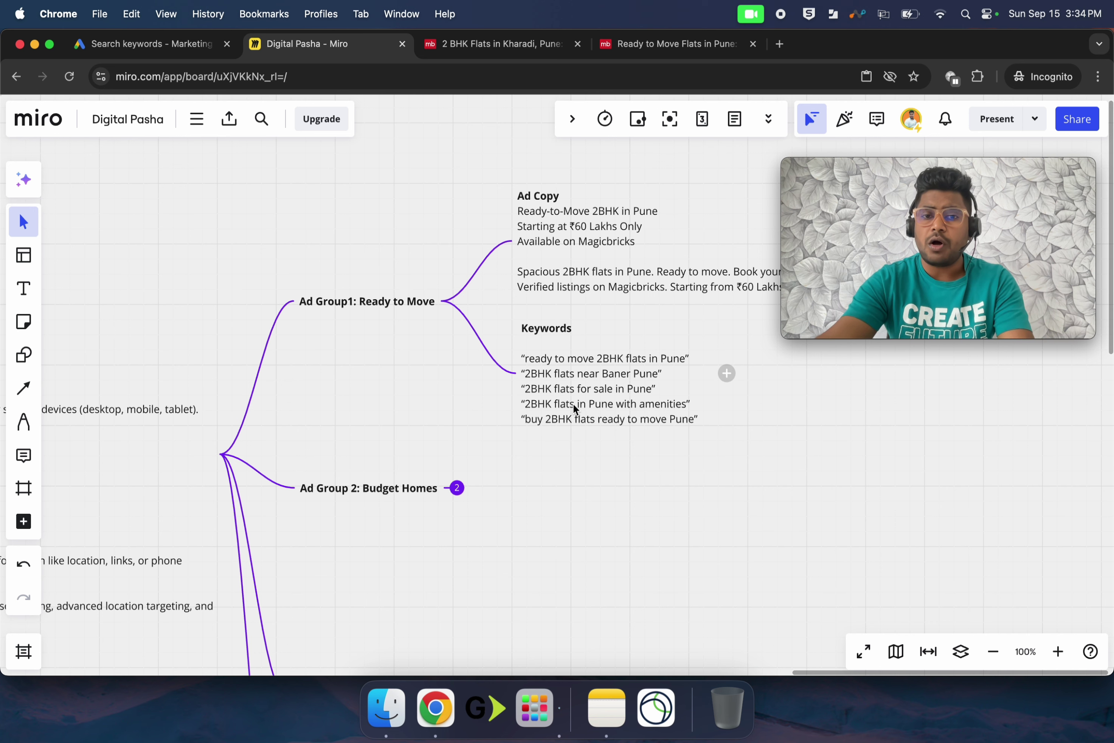
Copy the keyword "buy 2BHK flats ready to move Pune" from the board, search Google for it in a new tab and review the sponsored results
double_click(592, 404)
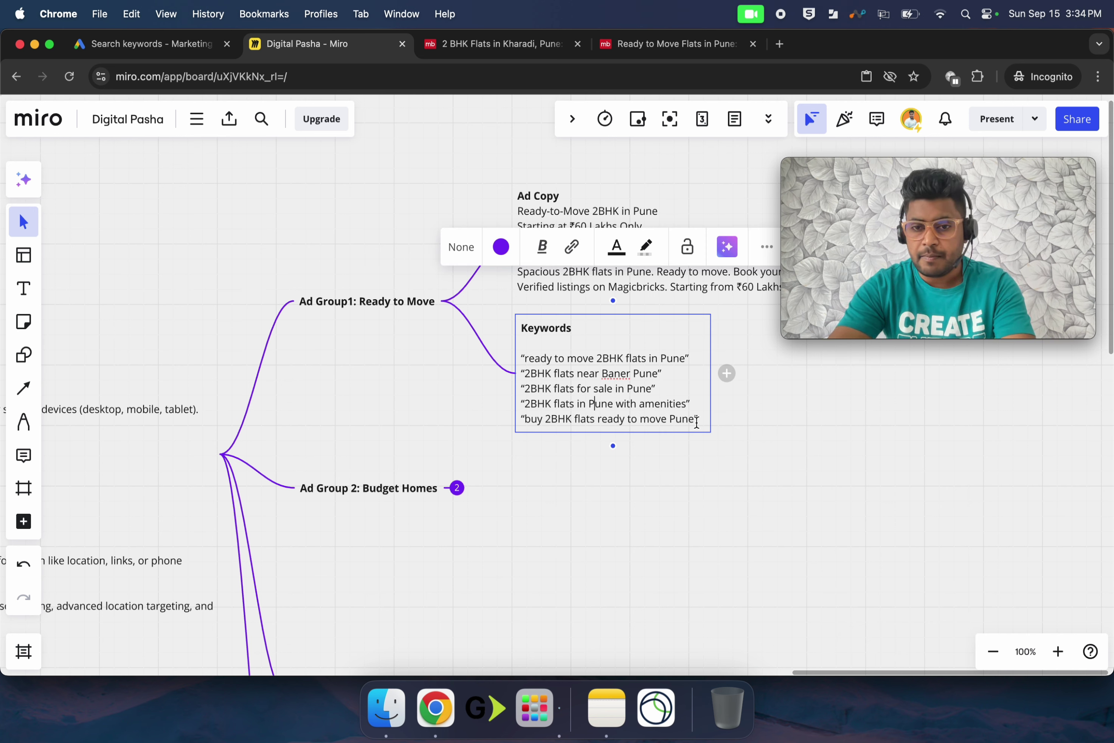
left_click_drag(696, 422, 523, 419)
key("super+c")
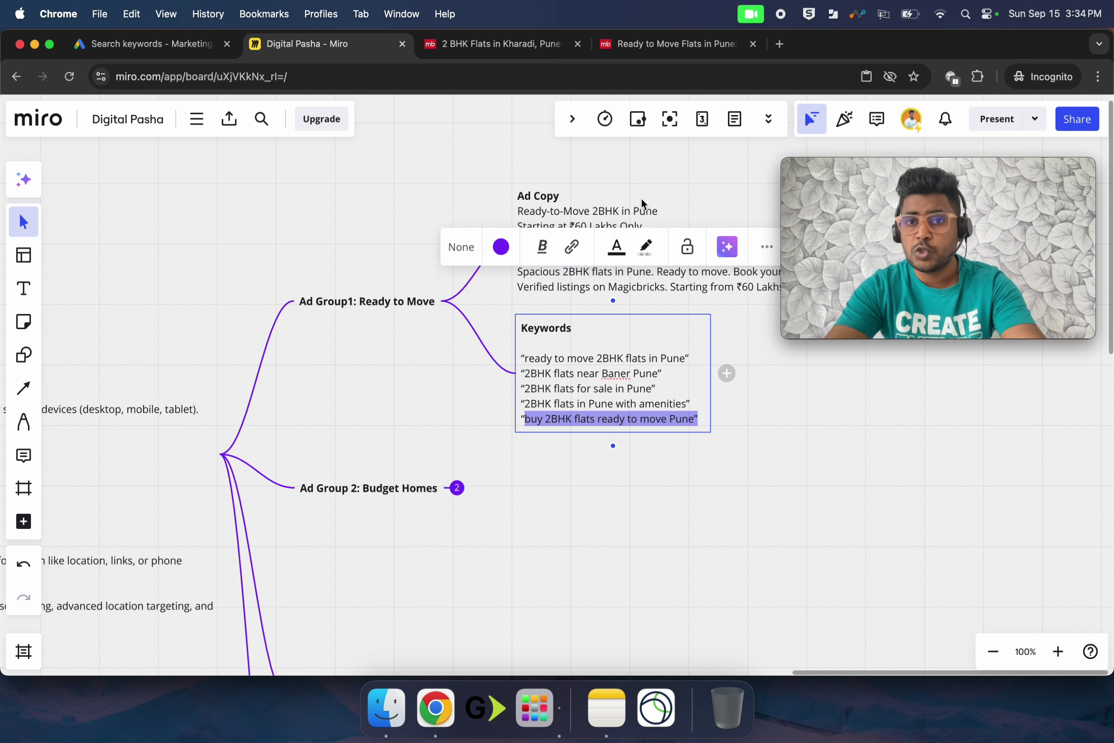
left_click(779, 44)
key("super+v")
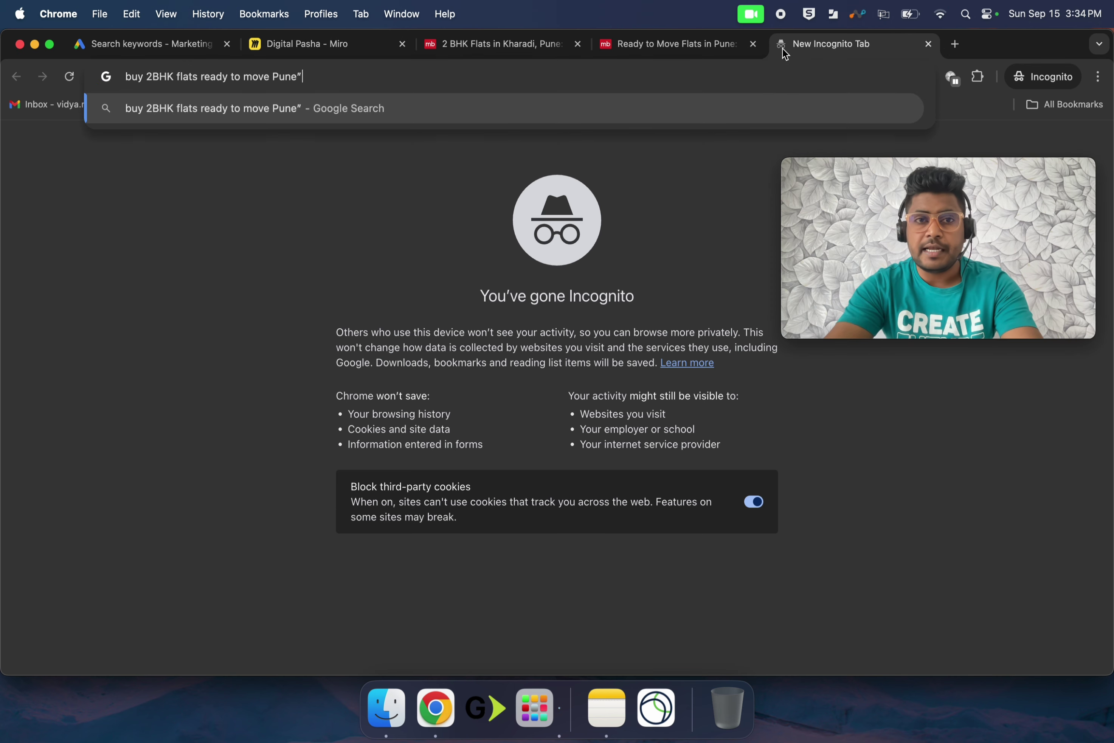
key("BackSpace")
key("Return")
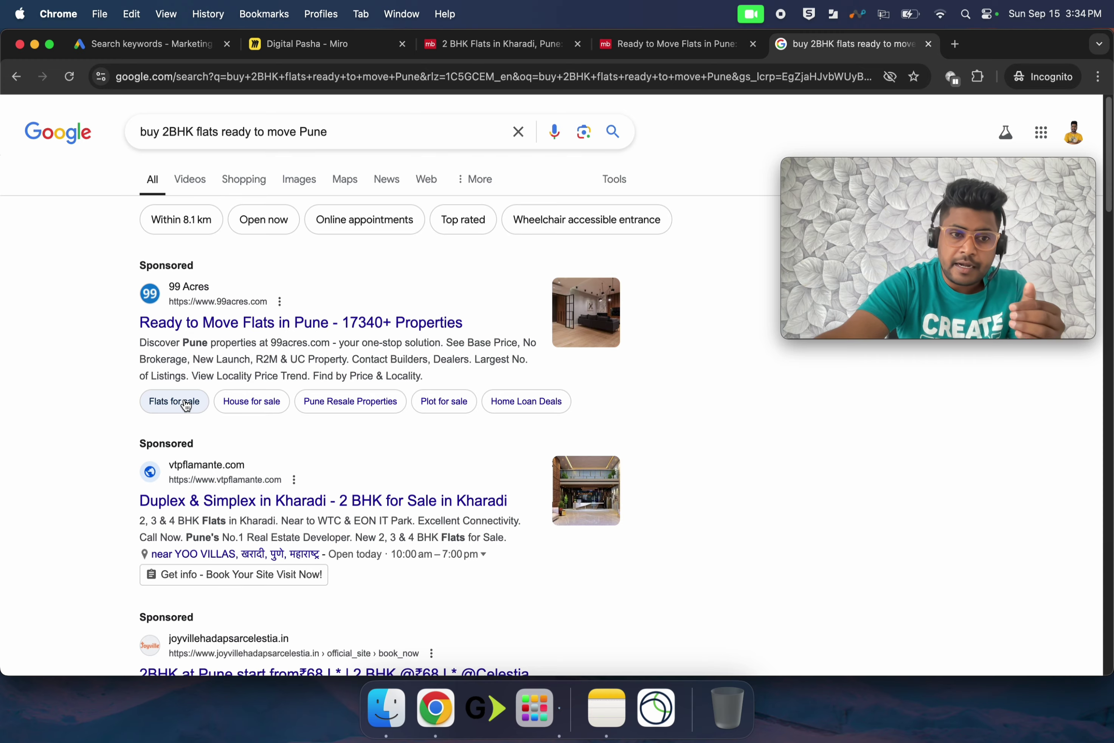
scroll(186, 413, "down", 10)
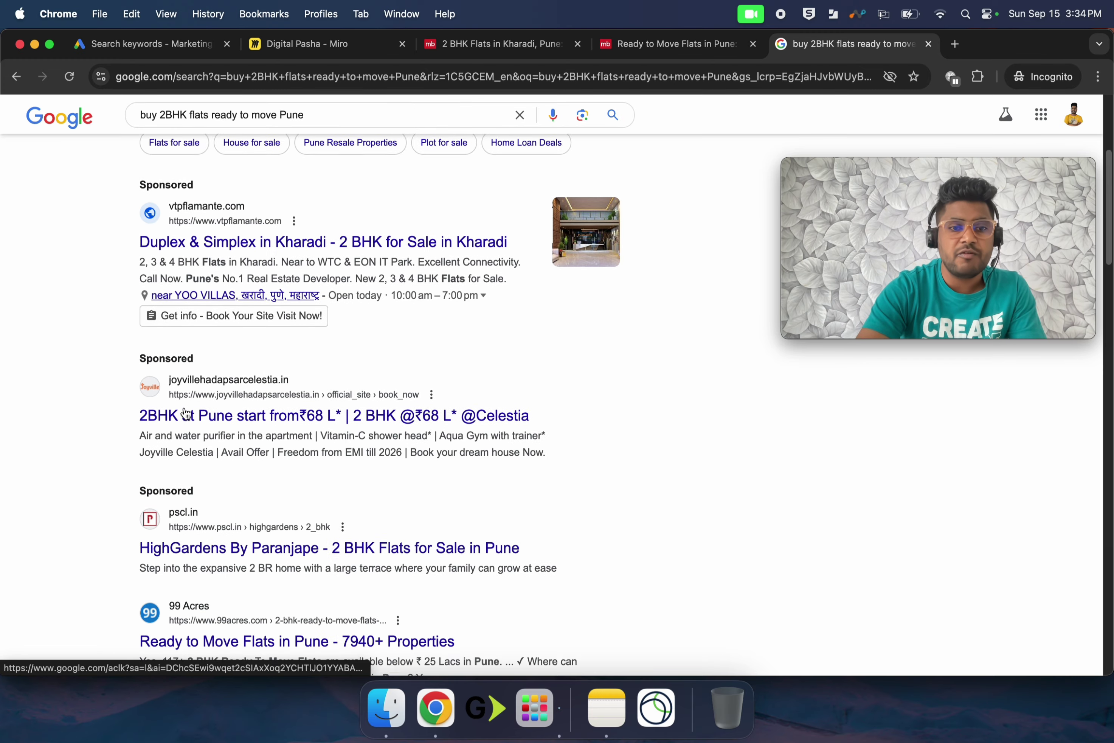
scroll(184, 406, "up", 10)
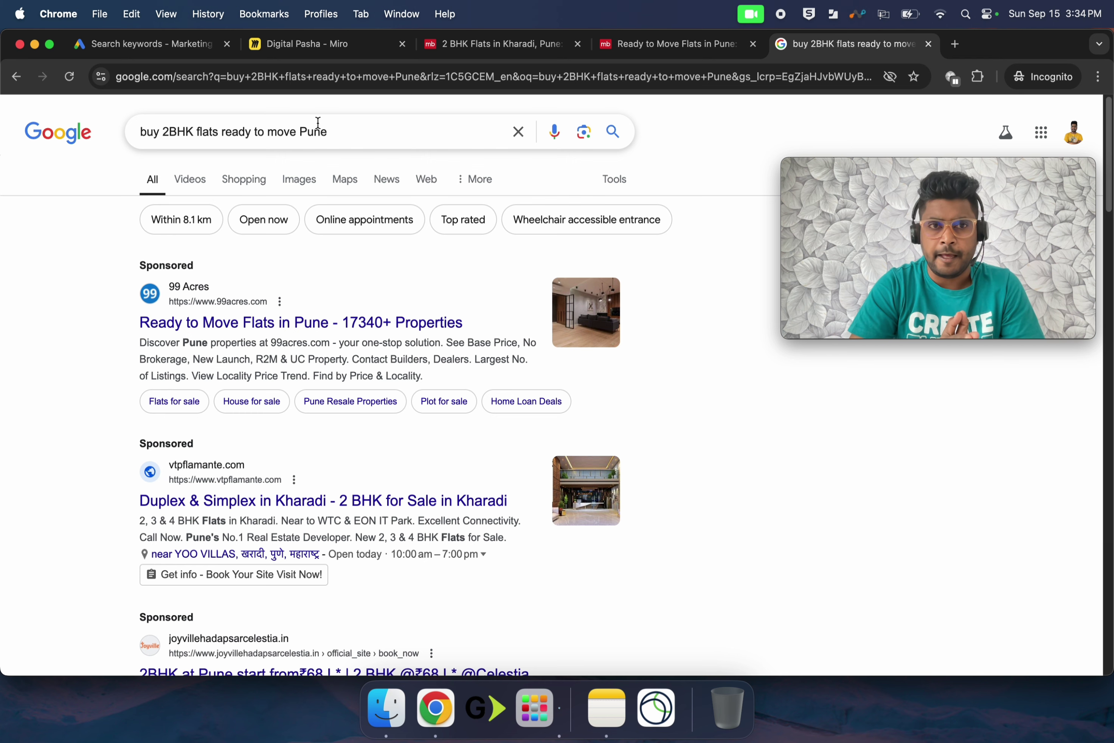
Go back to the Miro board and expand the Ad Group 2: Budget Homes branch to review its ad copy and keywords
left_click(285, 35)
left_click(828, 484)
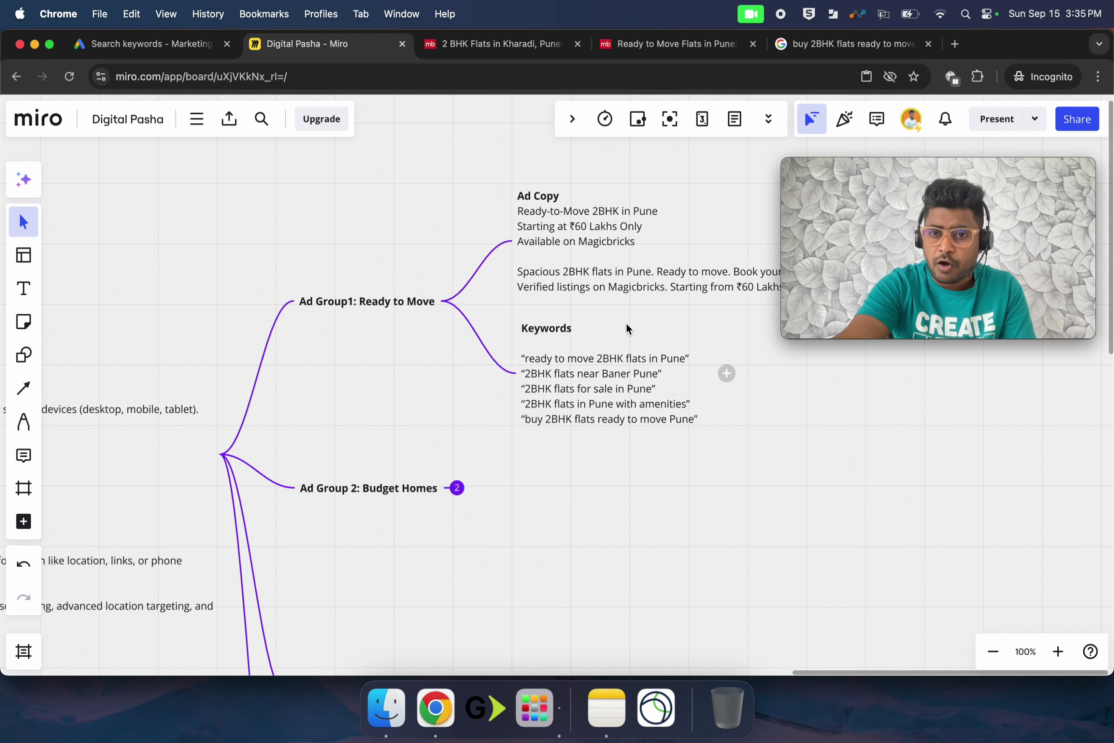
scroll(626, 323, "down", 3)
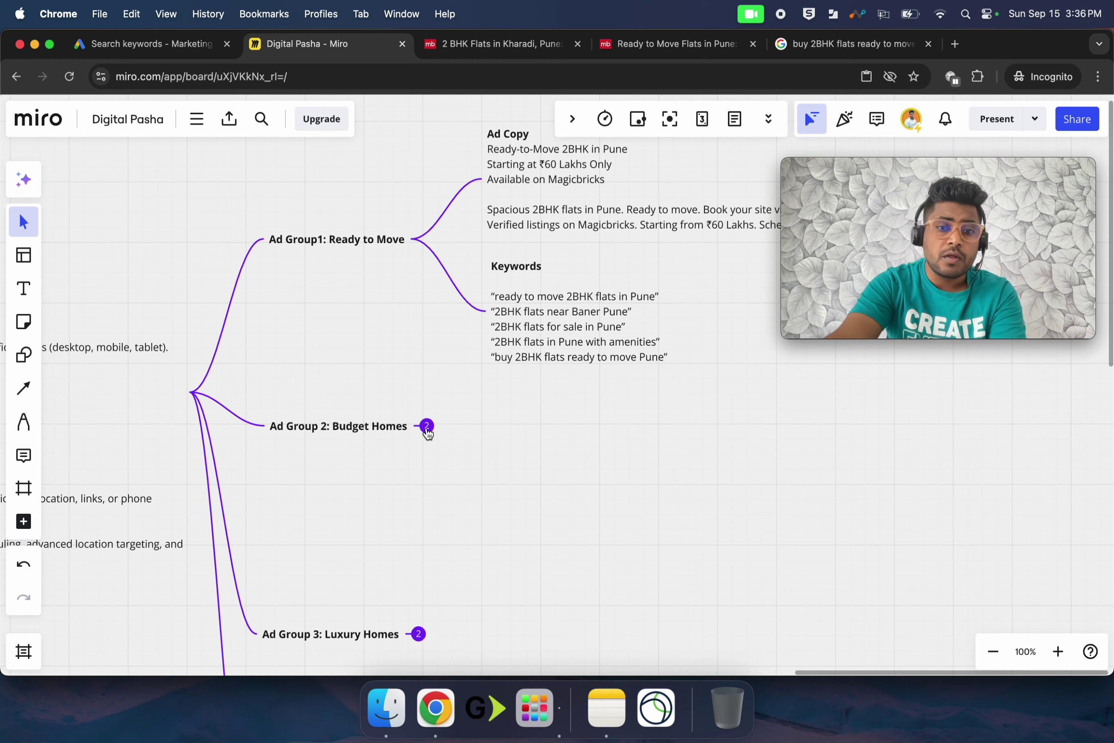
left_click(427, 426)
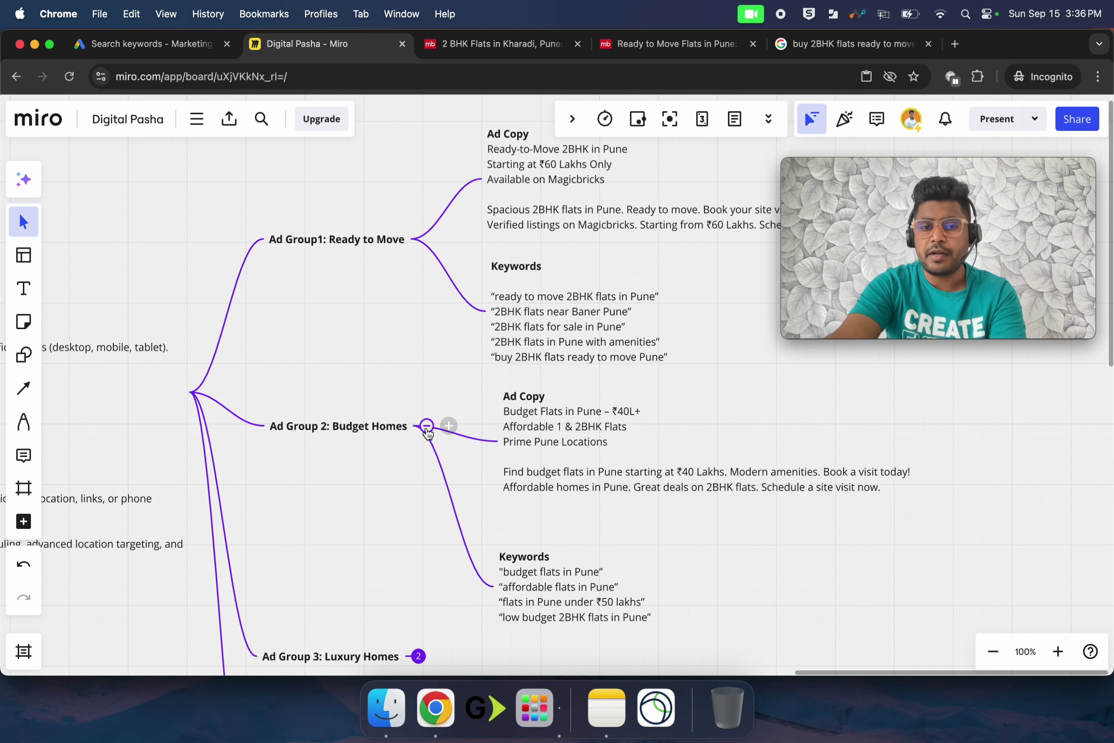
scroll(477, 453, "down", 3)
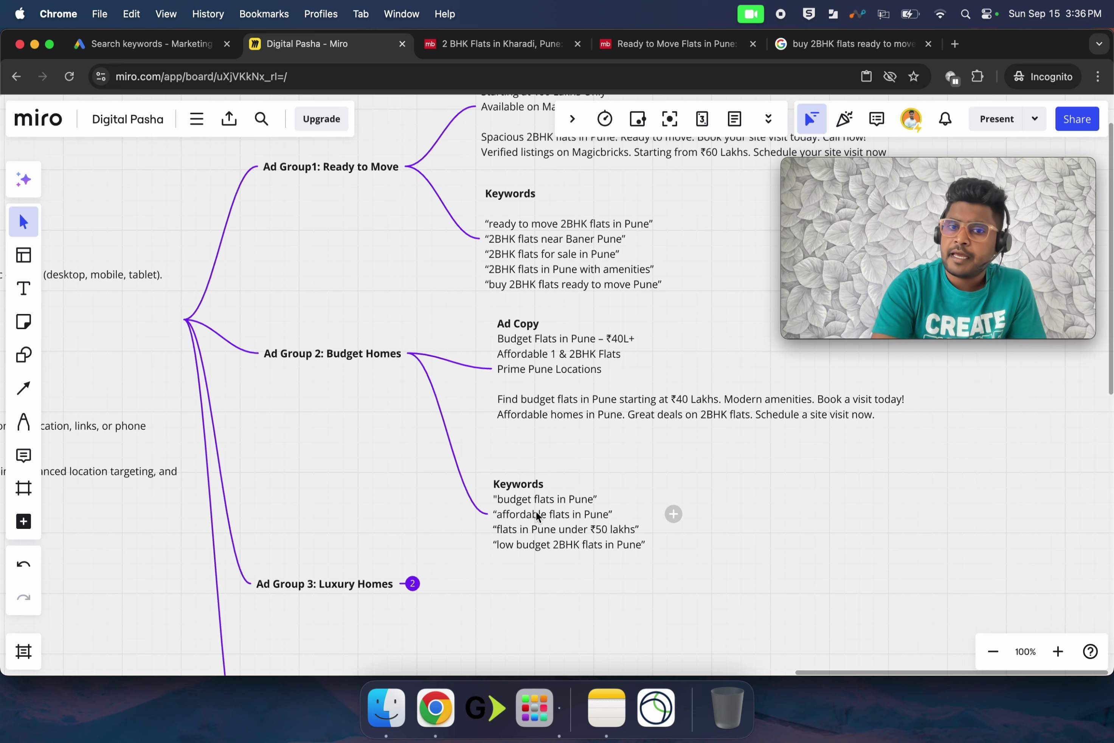
Expand the Ad Group 3: Luxury Homes branch and compare its ad copy and keywords with those of Budget Homes
scroll(569, 467, "down", 5)
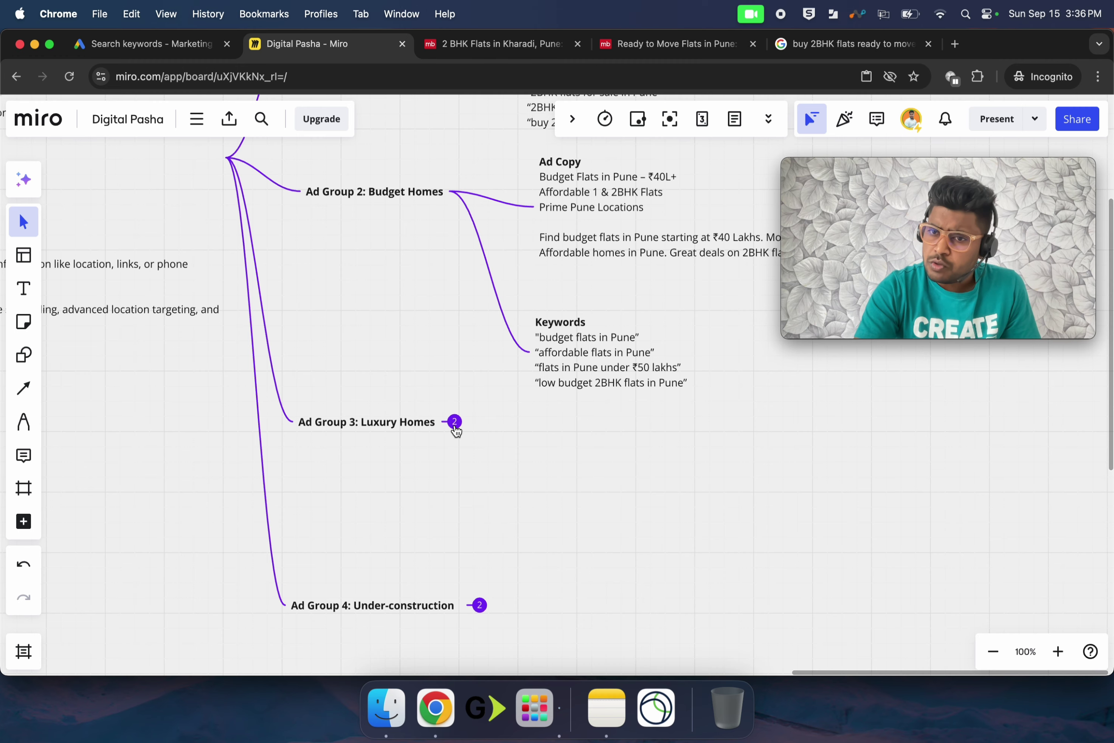
left_click(455, 422)
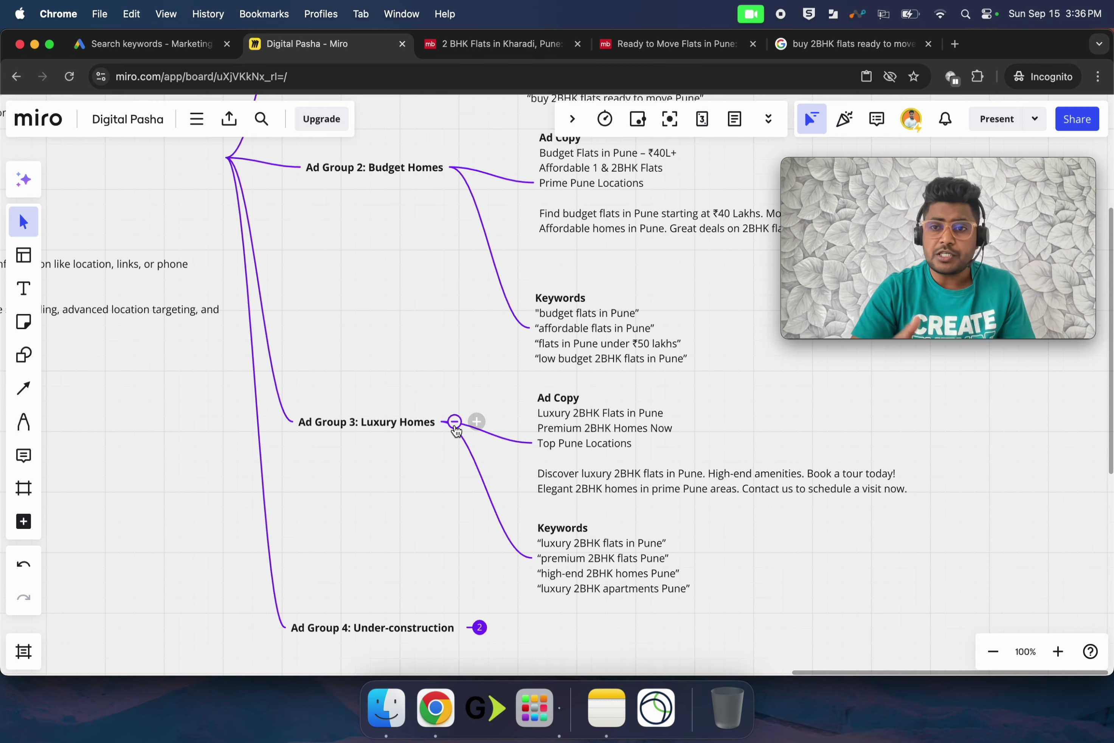
scroll(455, 430, "right", 5)
scroll(456, 430, "down", 4)
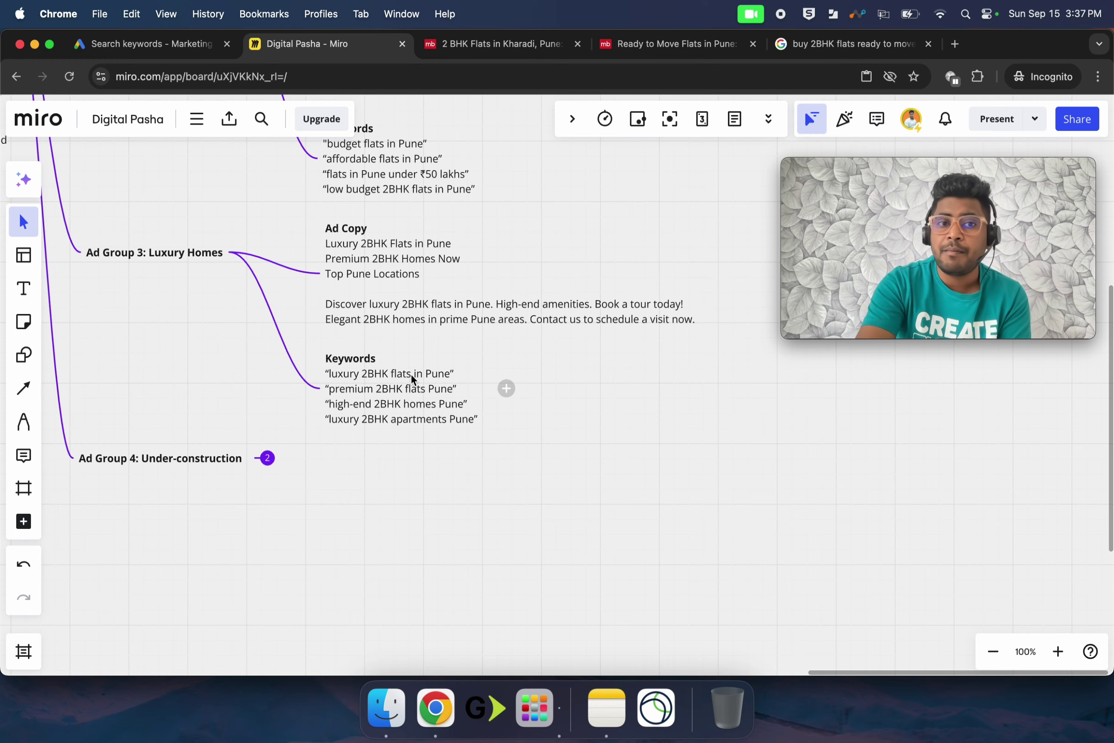
scroll(410, 373, "up", 3)
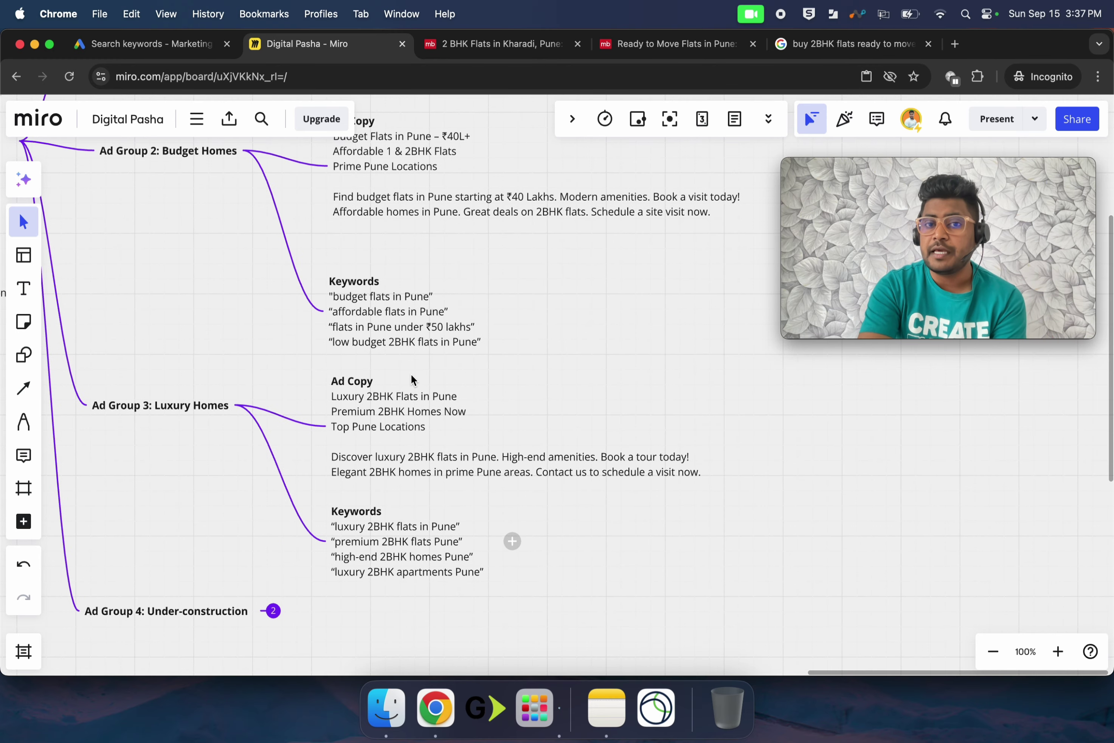
scroll(412, 380, "up", 2)
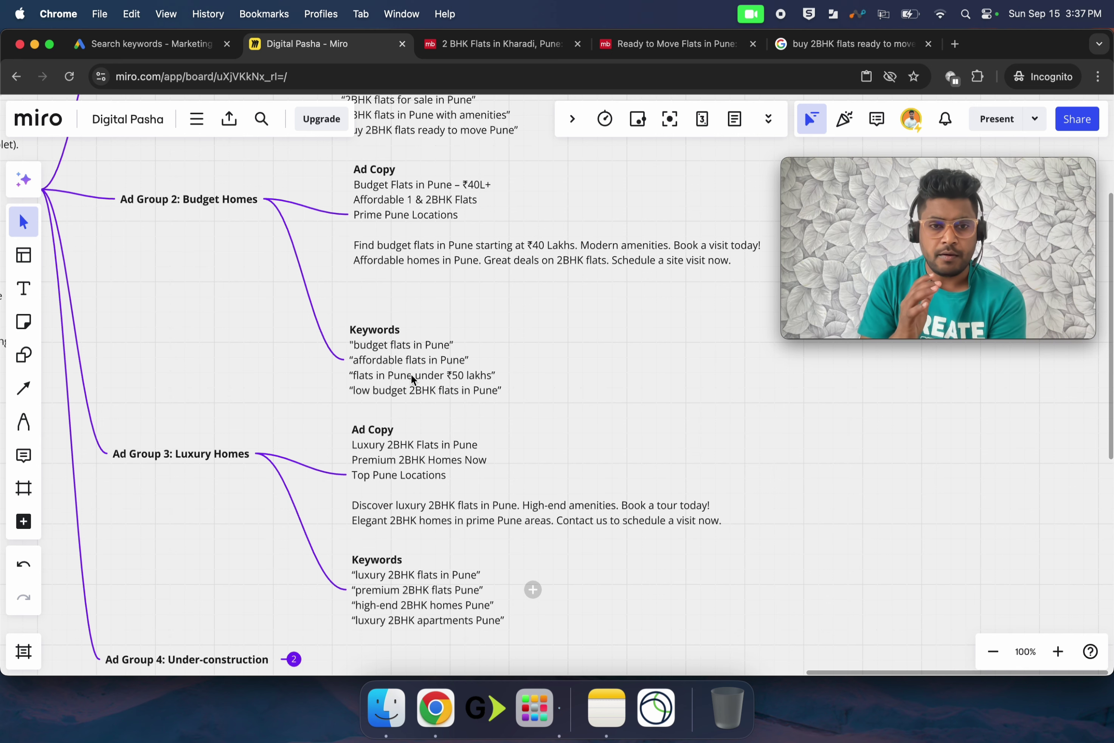
Expand the Ad Group 4: Under-construction branch and review its ad copy and keywords
scroll(412, 378, "down", 5)
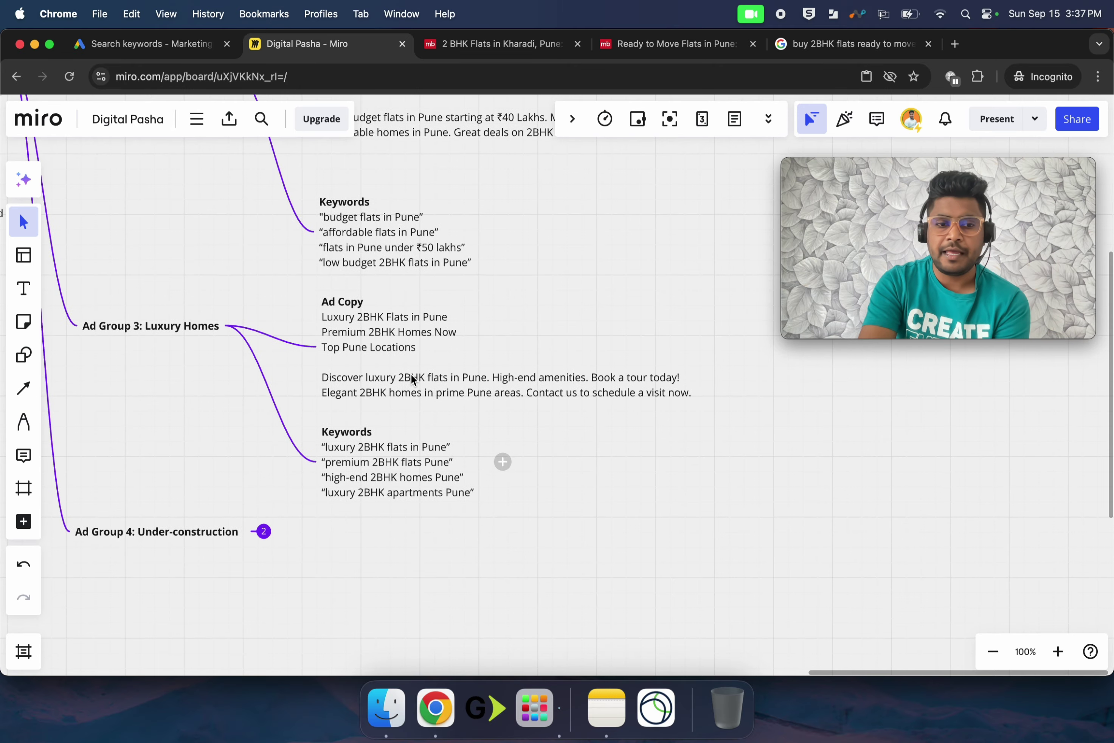
left_click(264, 532)
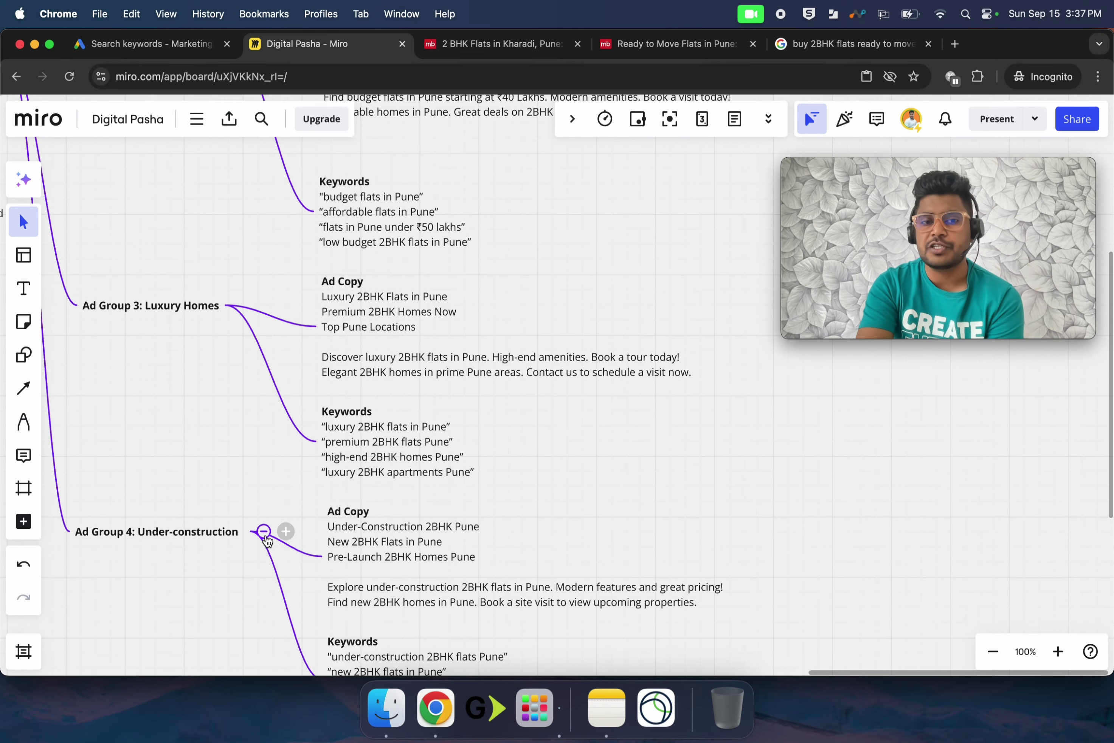
scroll(566, 542, "down", 5)
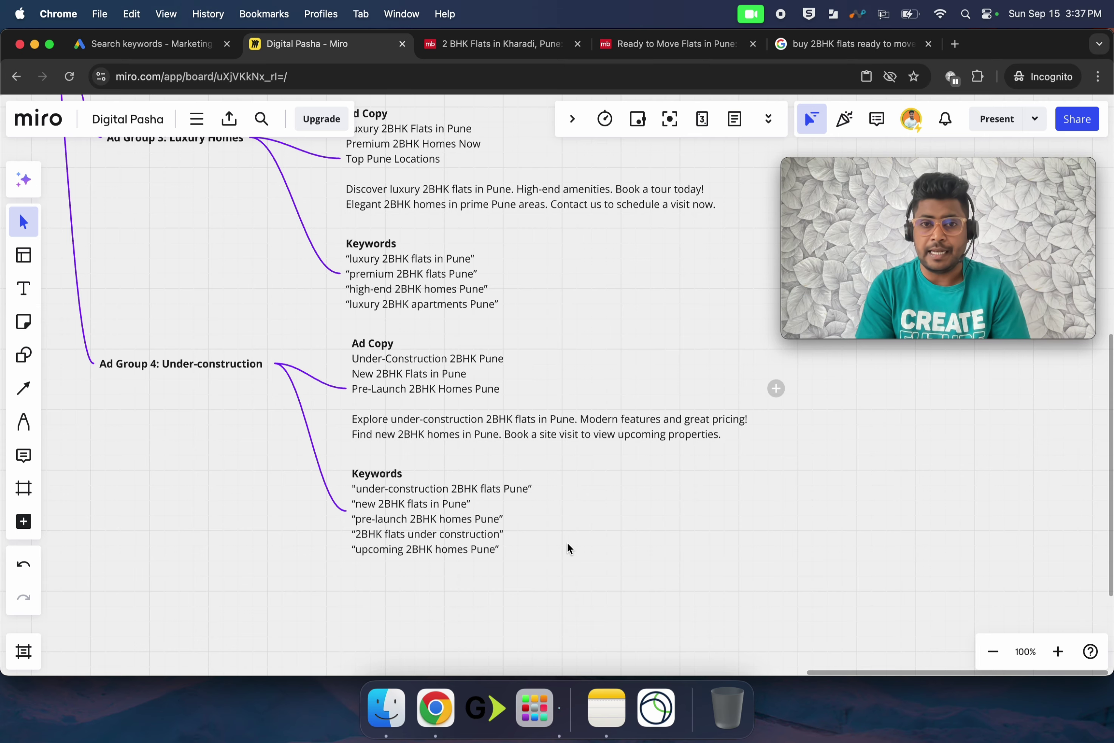
Go back over the ad group branches to the campaign settings node and review its type, goal, network, location and budget entries
scroll(567, 542, "up", 10)
scroll(567, 542, "left", 10)
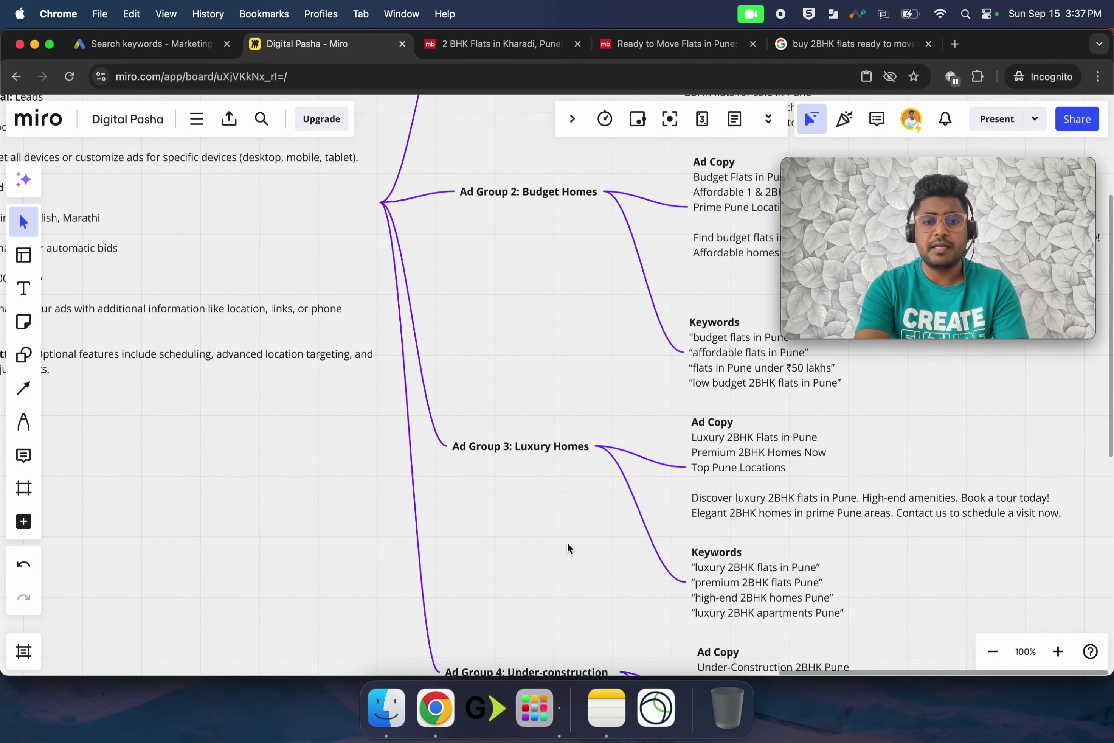
scroll(566, 542, "up", 5)
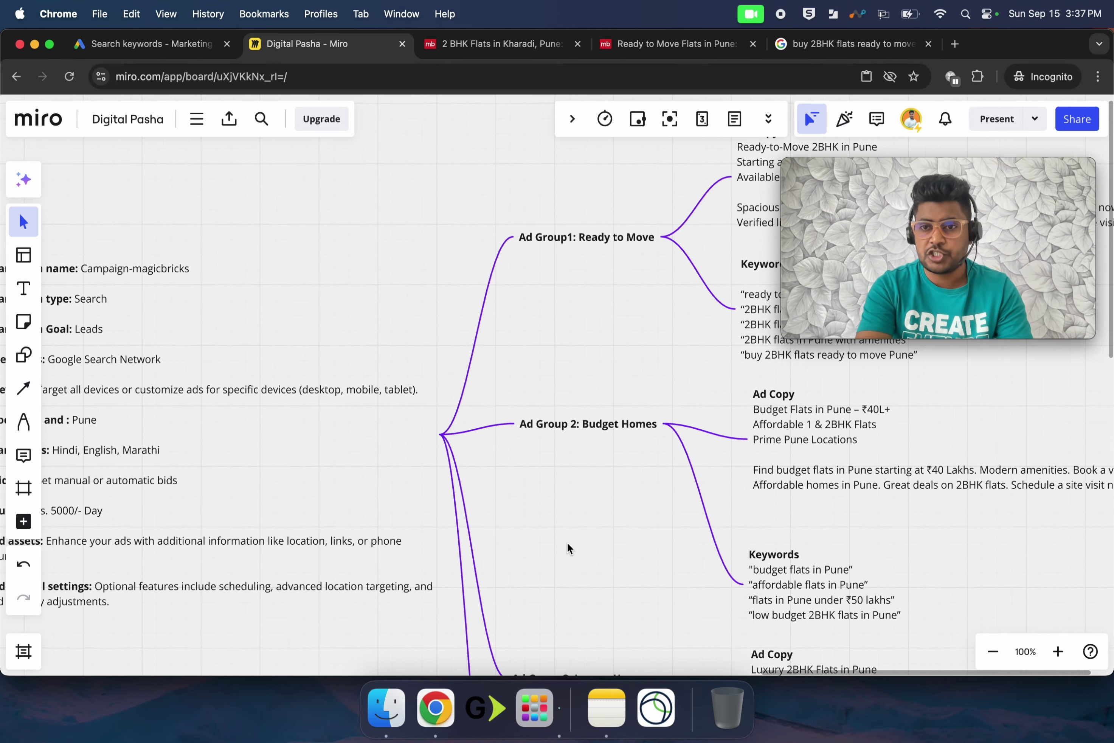
scroll(566, 542, "right", 3)
scroll(567, 548, "left", 5)
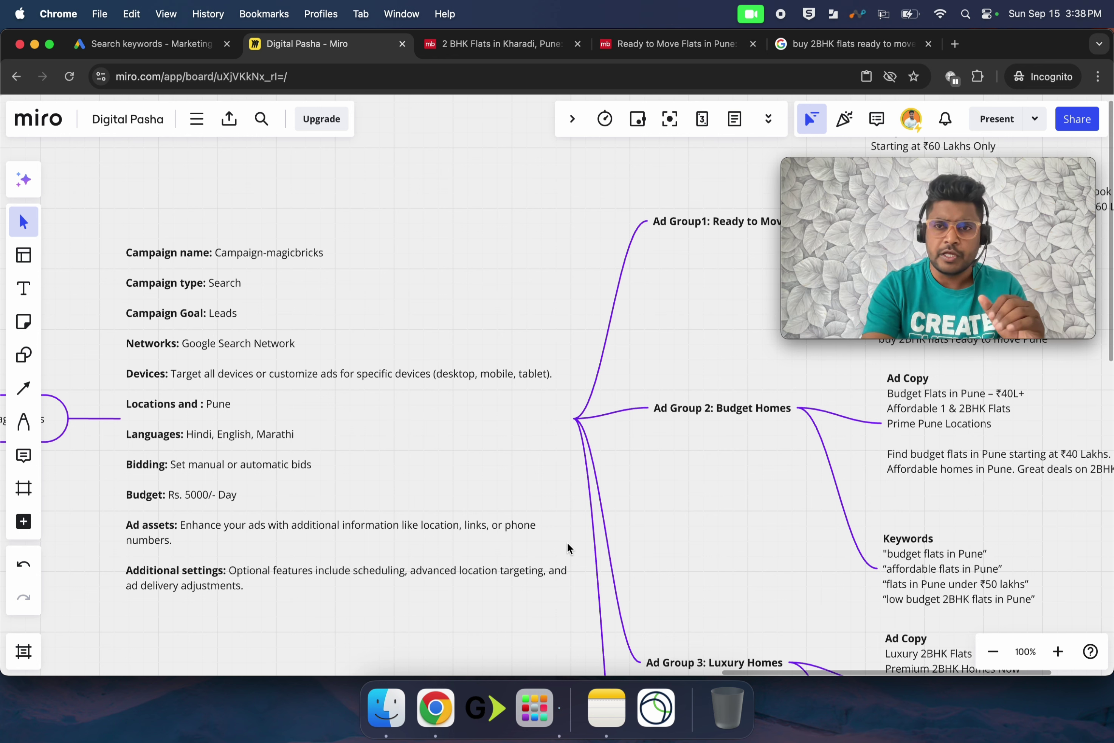
Switch to Google Ads and start creating a new campaign from the campaigns overview
left_click(115, 43)
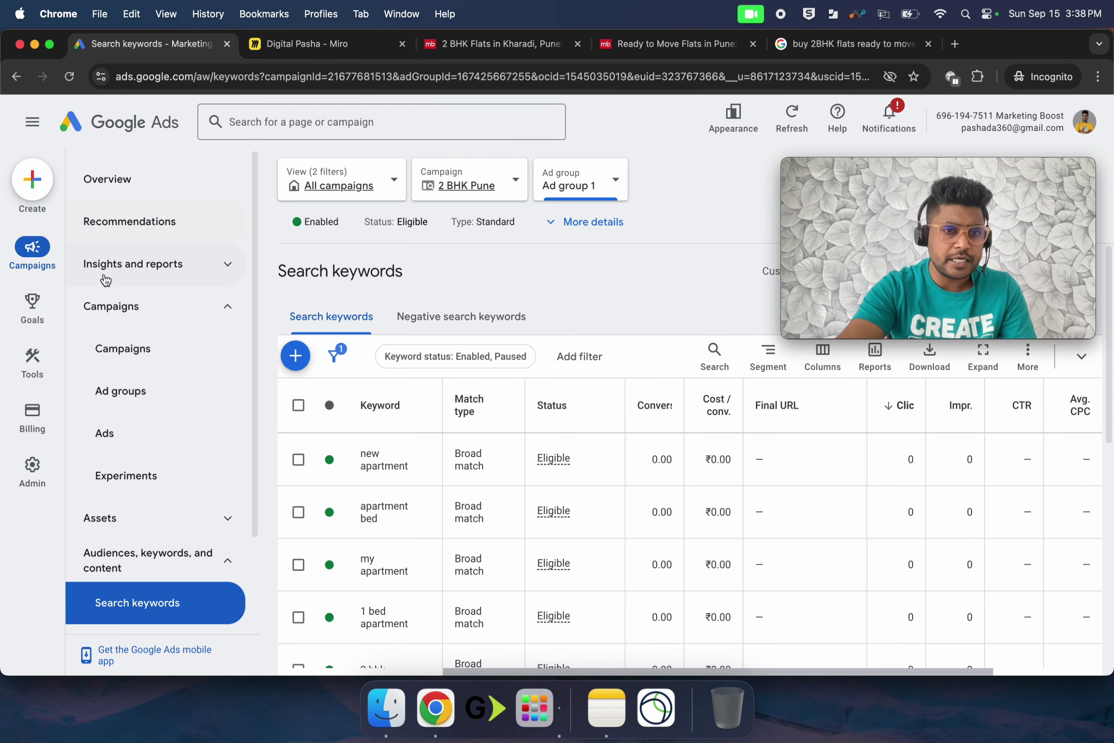
left_click(125, 352)
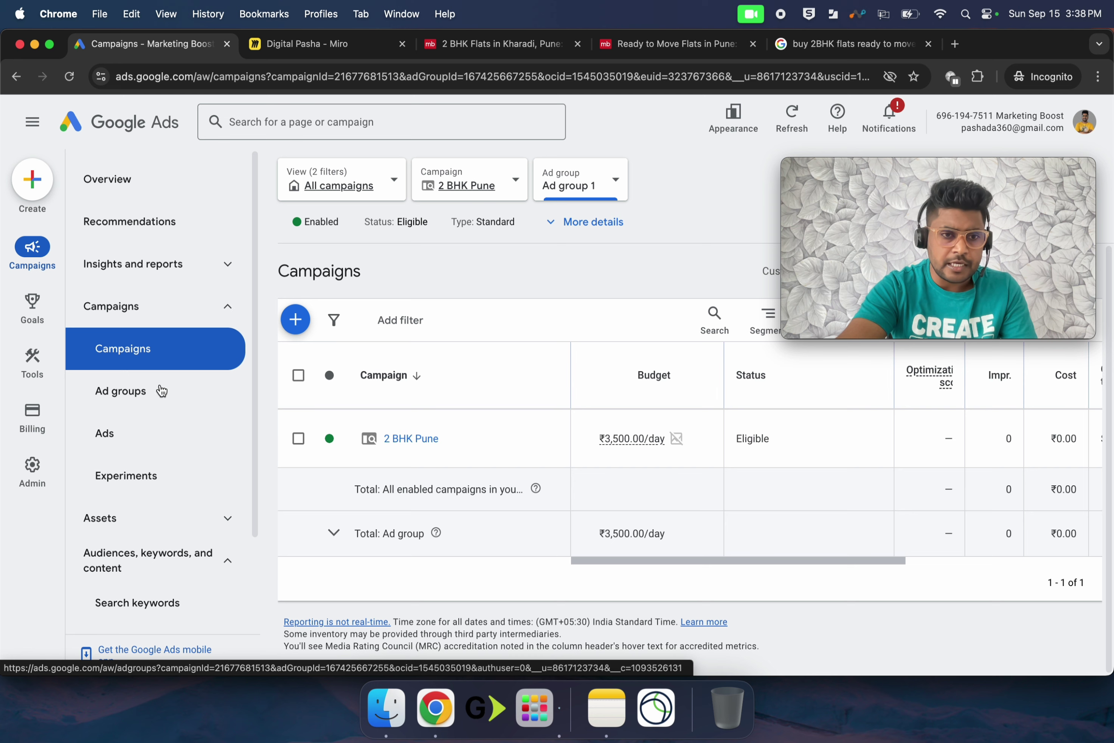
left_click(296, 320)
left_click(345, 334)
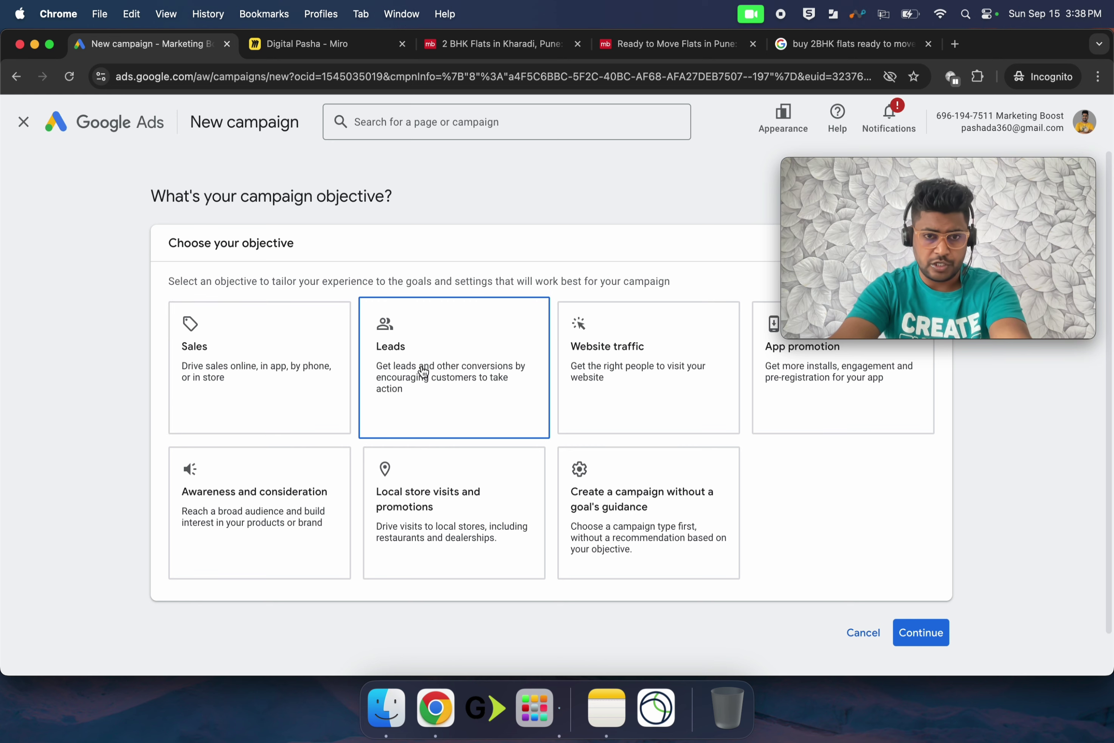
Choose Leads as the campaign objective, review the Page views conversion goal and continue to the campaign type selection
left_click(422, 371)
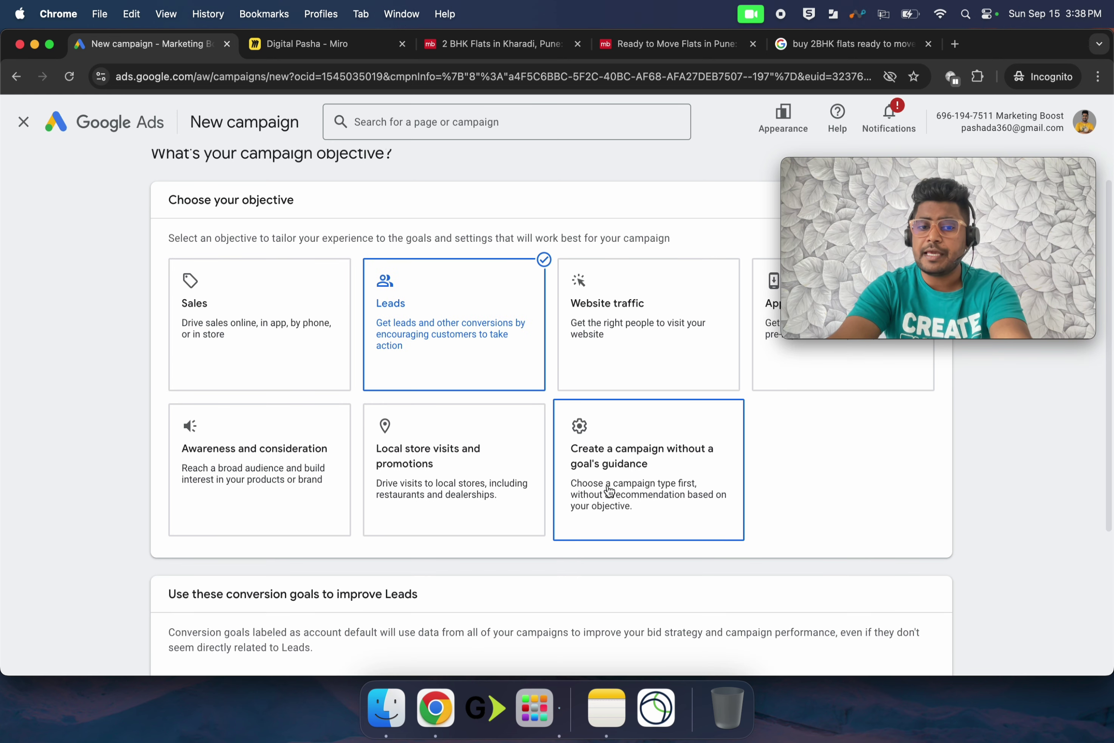
scroll(521, 550, "down", 5)
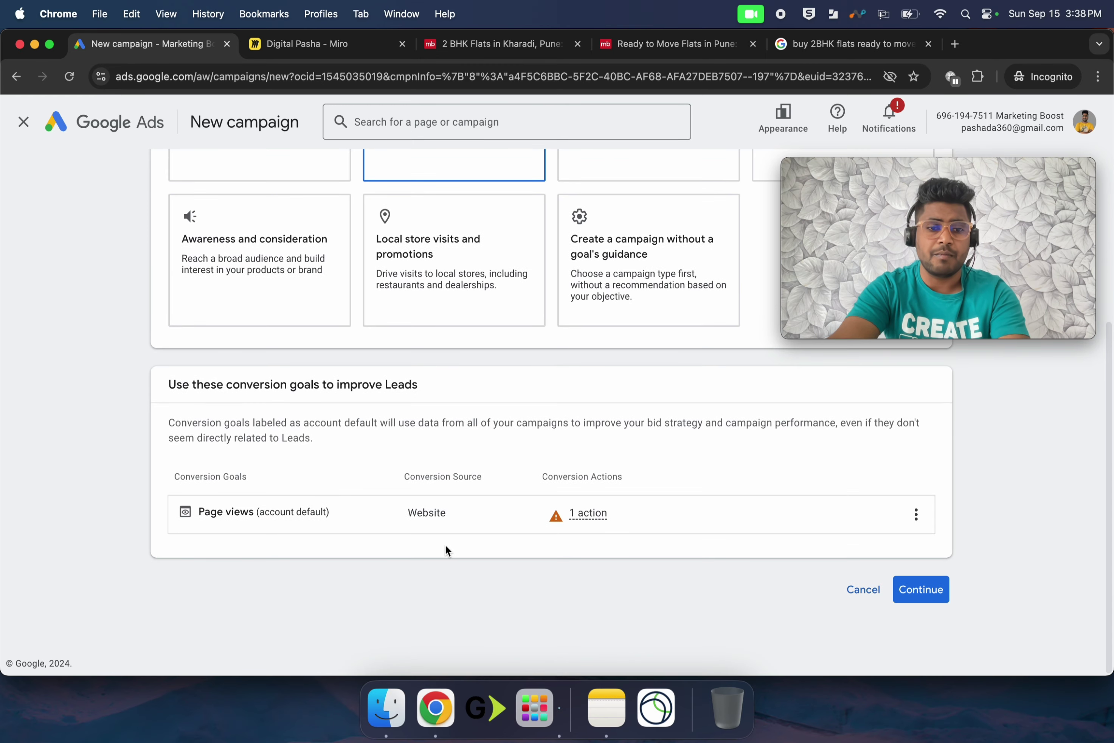
mouse_move(400, 526)
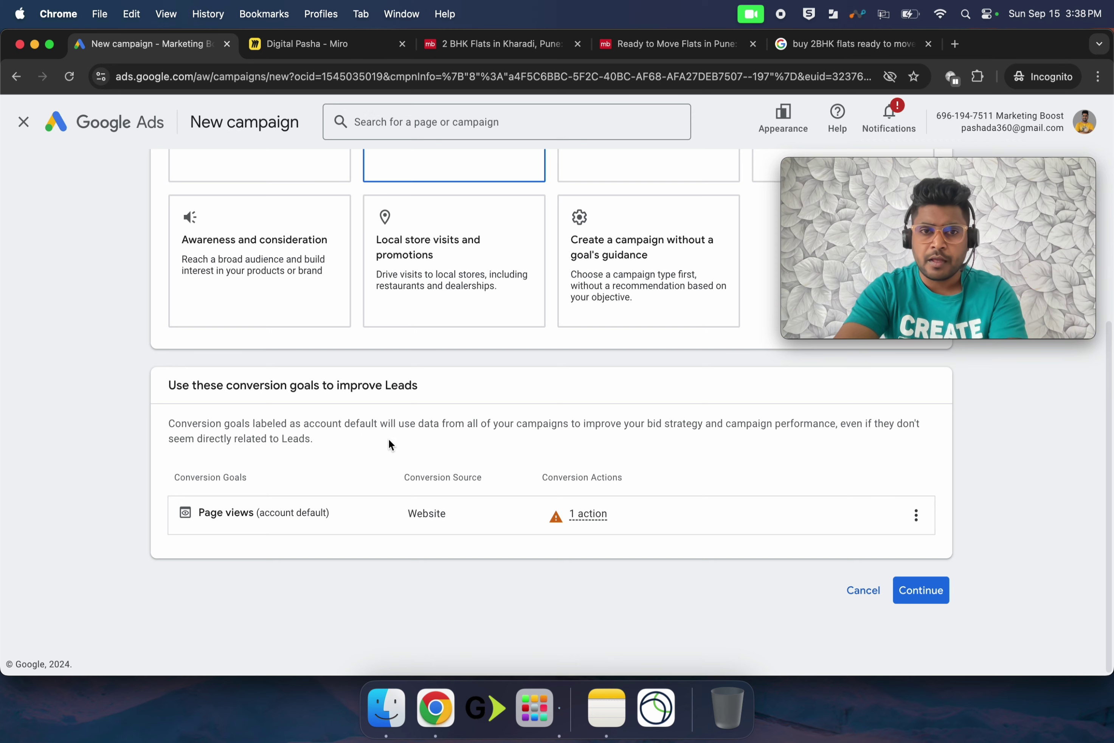
scroll(500, 456, "down", 1)
scroll(474, 376, "up", 3)
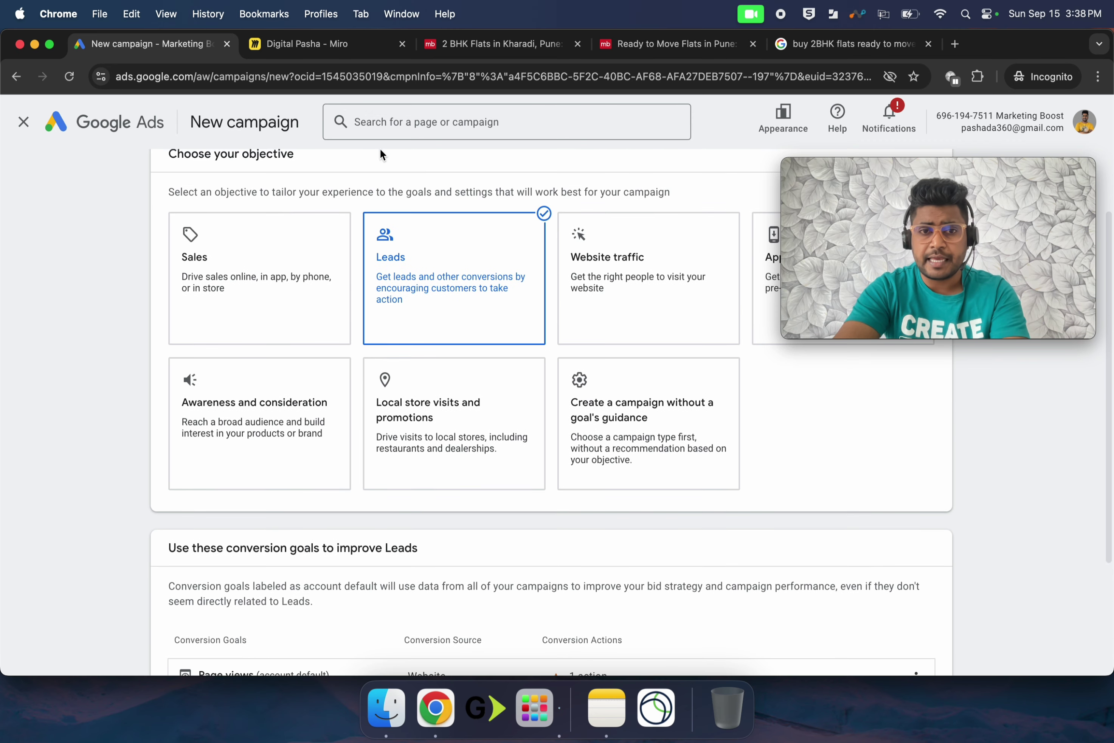
scroll(532, 359, "down", 3)
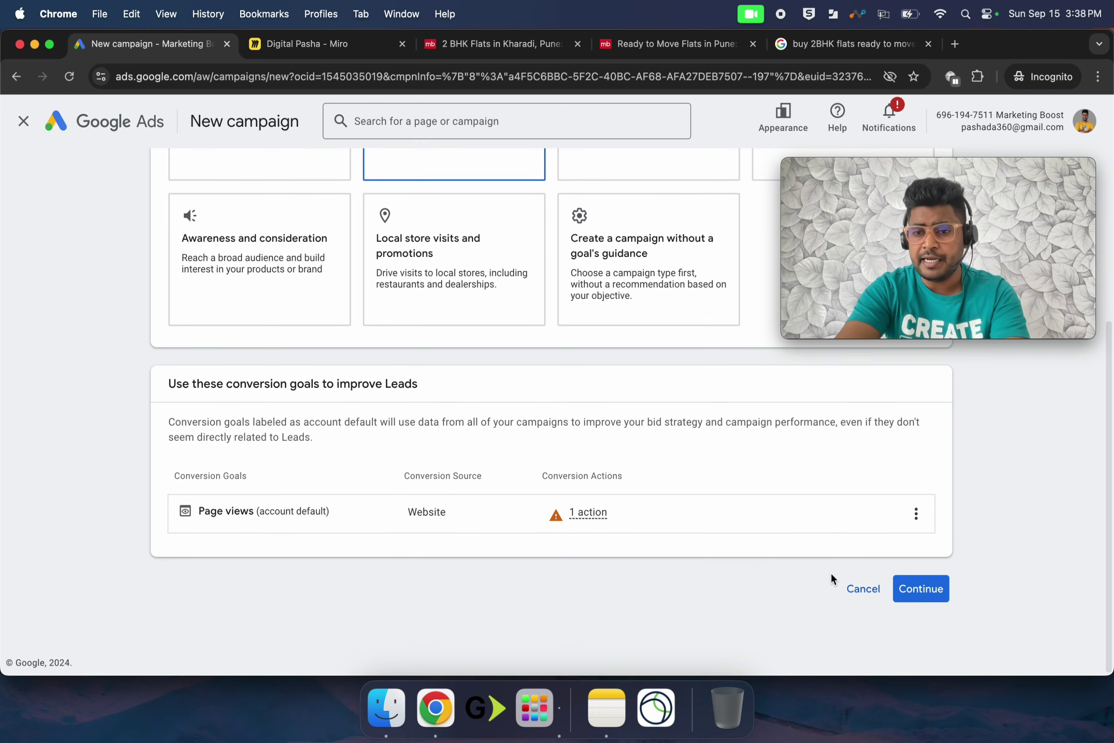
left_click(933, 603)
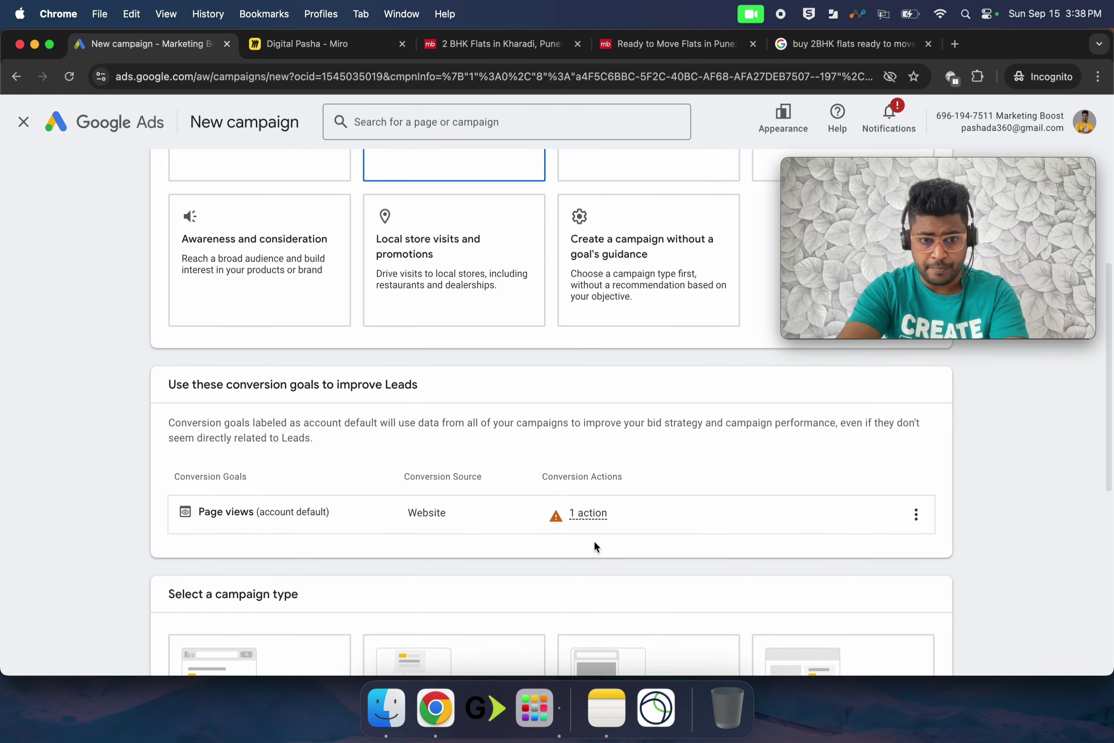
Look over the campaign types, check the plan on the Miro board, and choose Search for the new Google Ads campaign
scroll(428, 538, "down", 6)
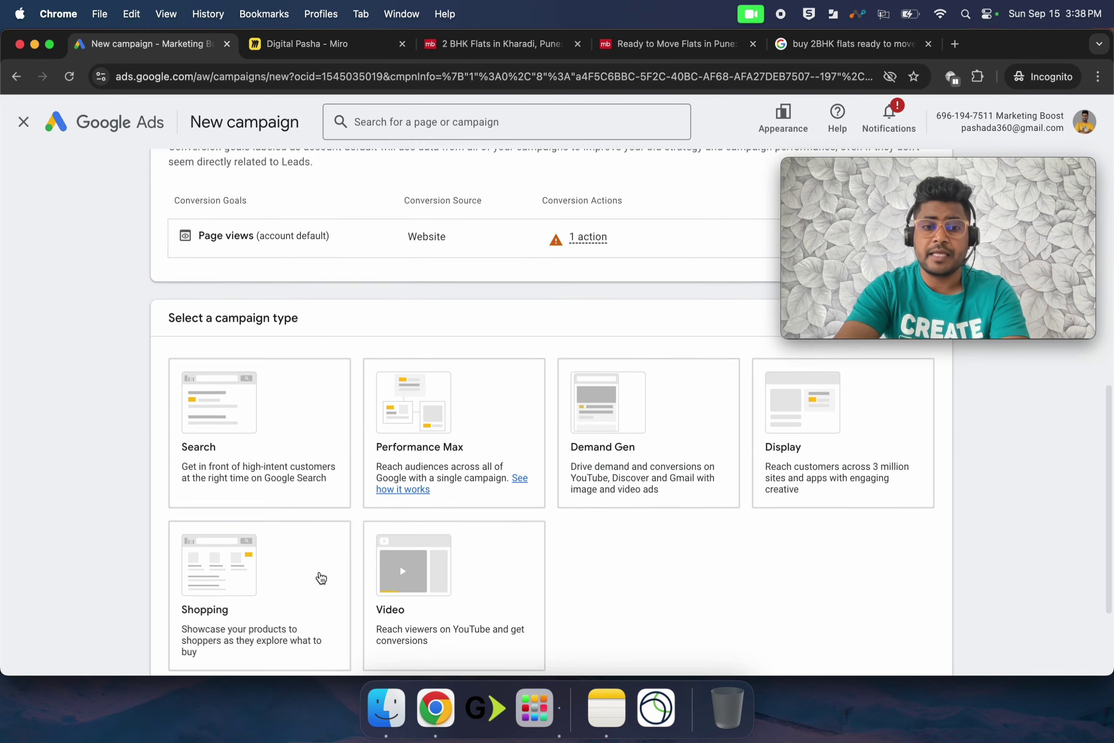
scroll(409, 522, "down", 2)
scroll(383, 479, "up", 2)
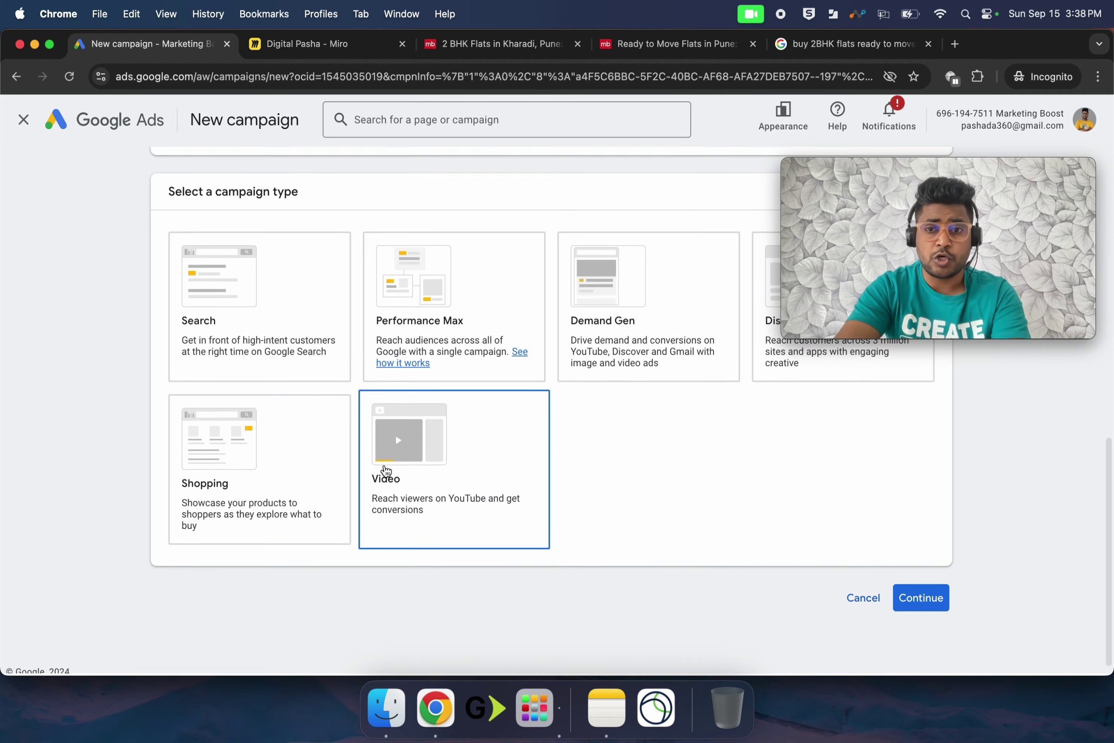
left_click(816, 229)
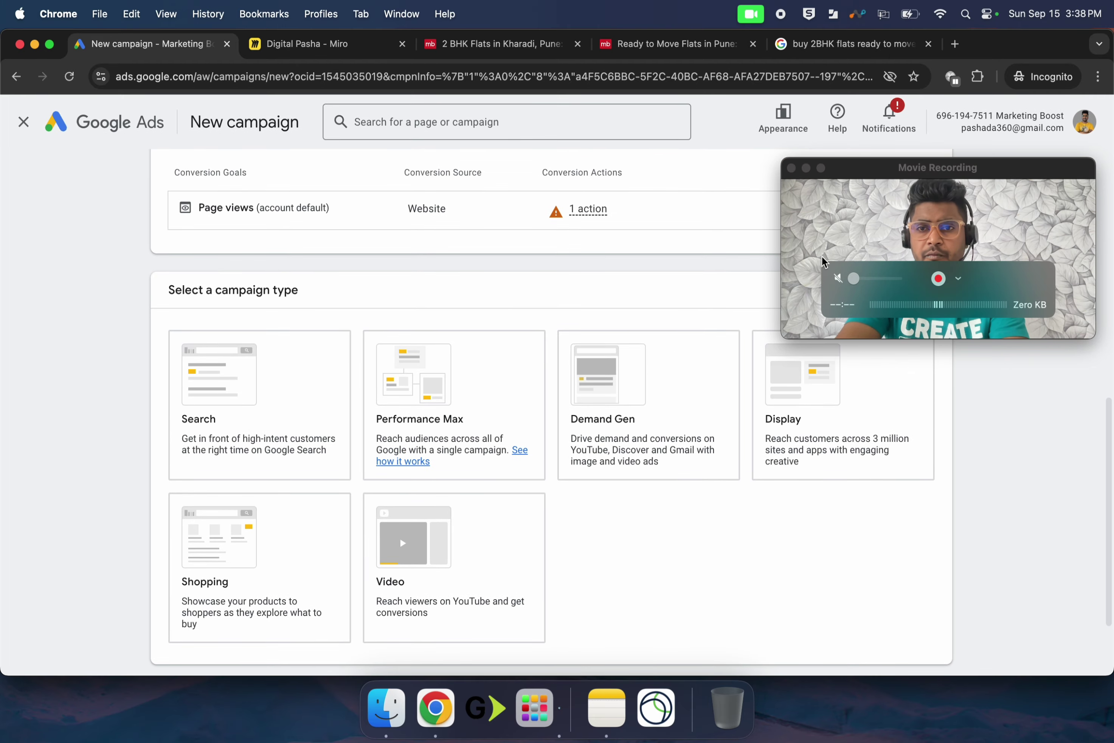
left_click_drag(815, 229, 792, 169)
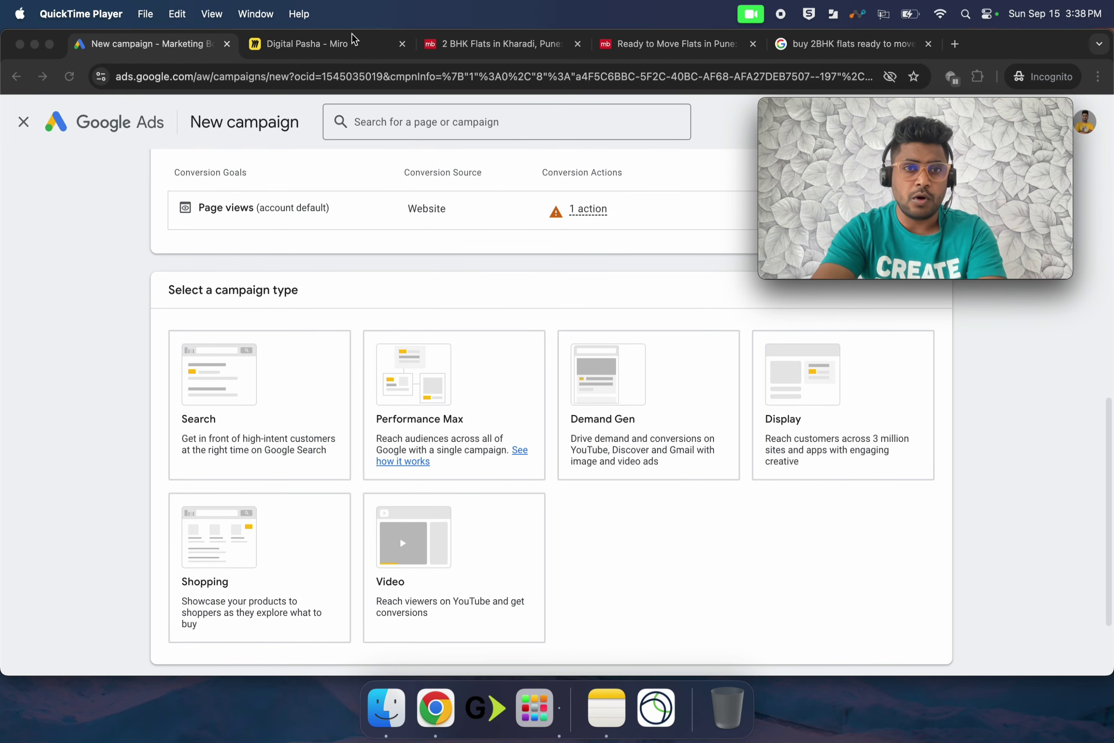
left_click(339, 43)
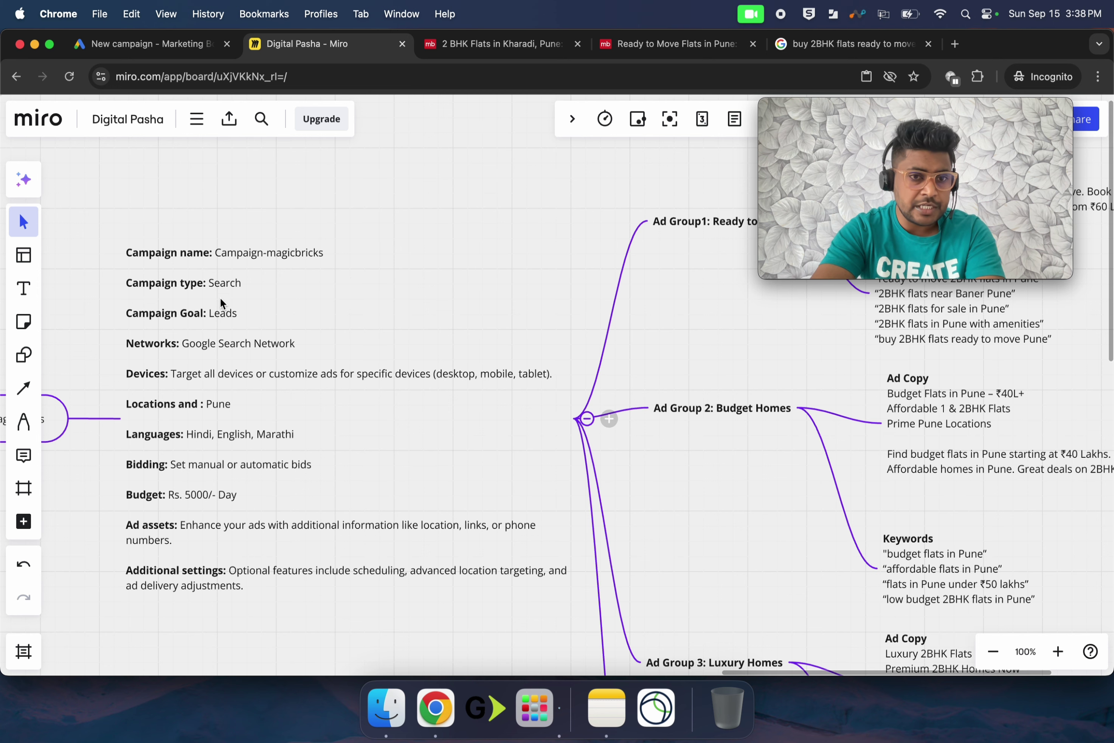
left_click(140, 54)
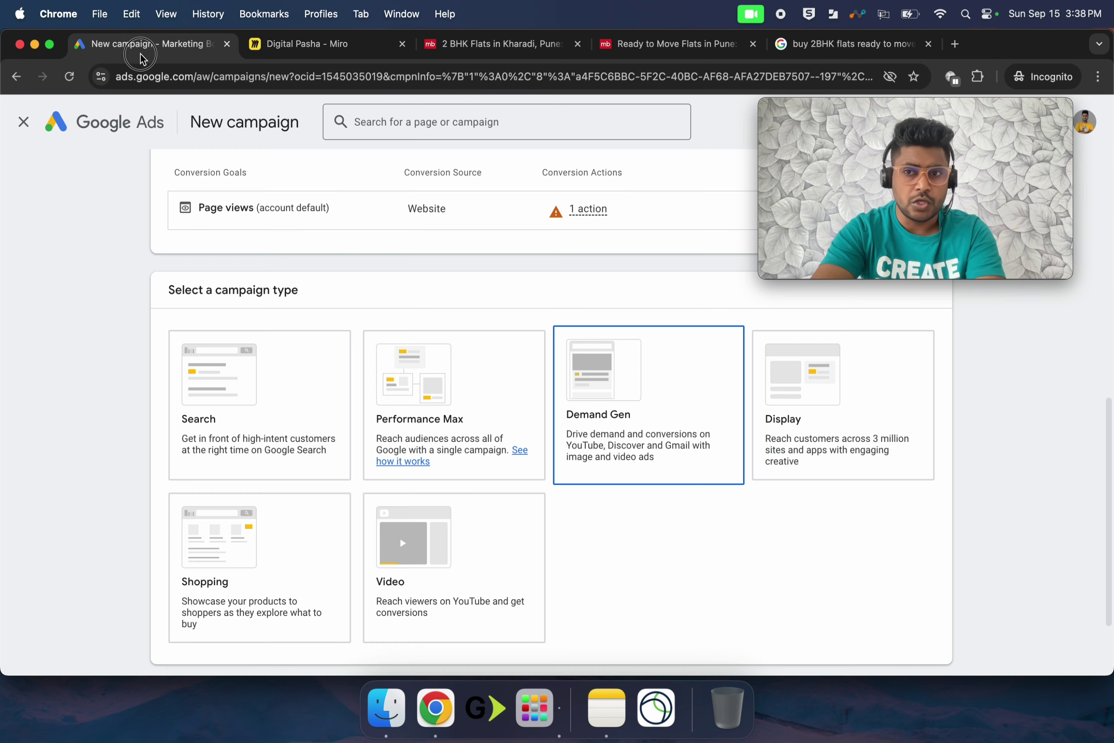
left_click(229, 426)
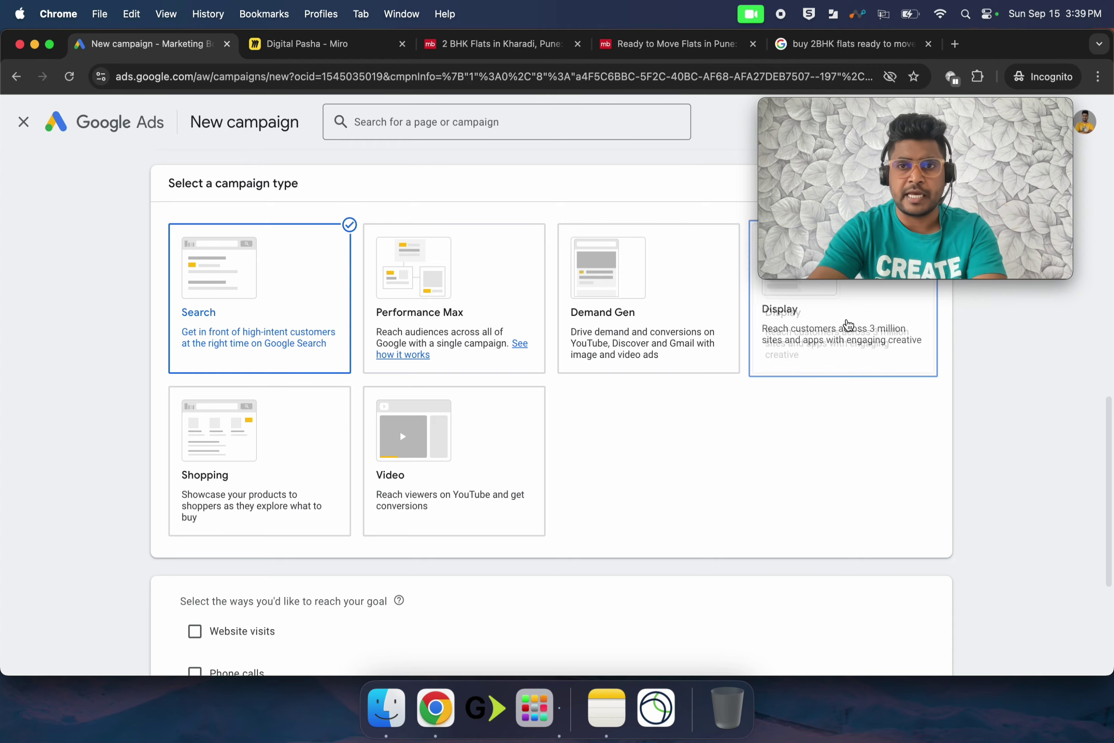
Review the sponsored Google results for "buy 2BHK flats ready to move Pune" as Search ad examples, then return to the new campaign
left_click(830, 45)
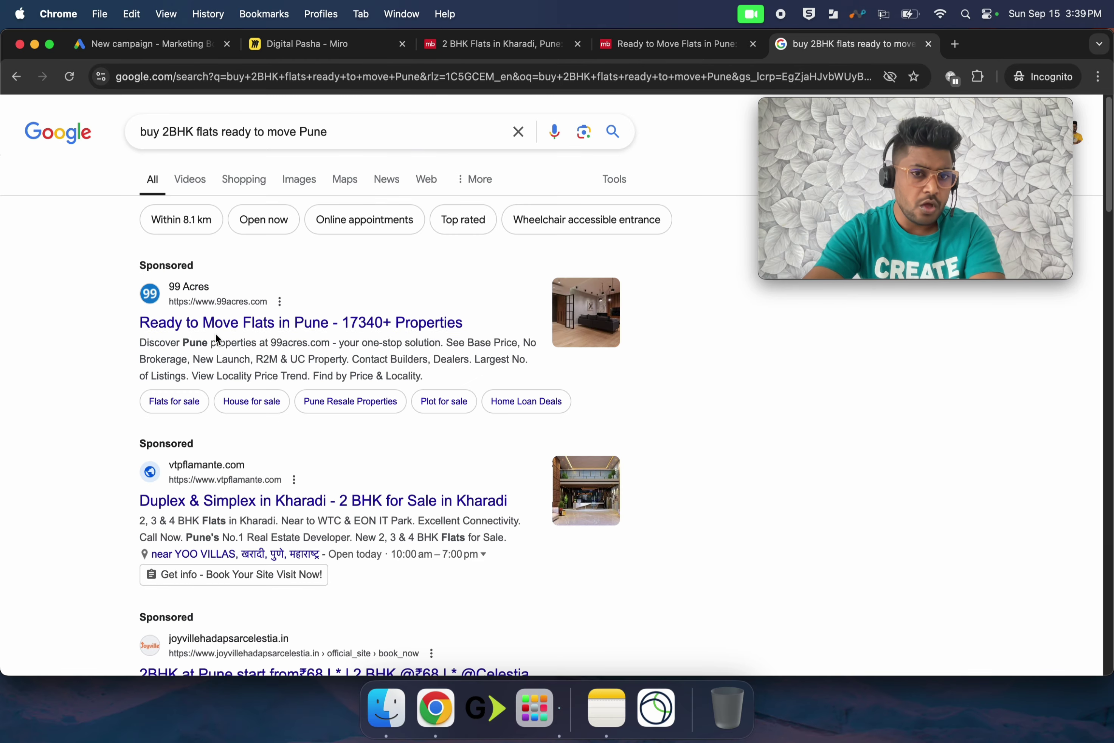
scroll(213, 364, "down", 3)
scroll(207, 393, "down", 2)
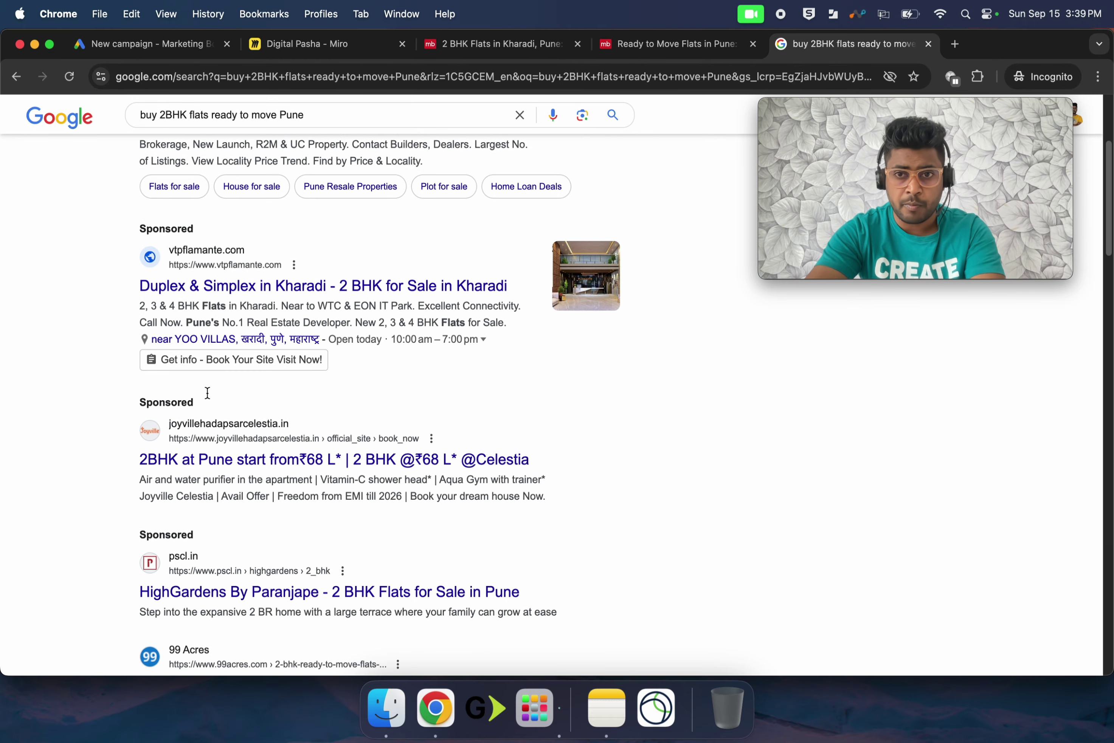
scroll(207, 393, "up", 1)
left_click(126, 52)
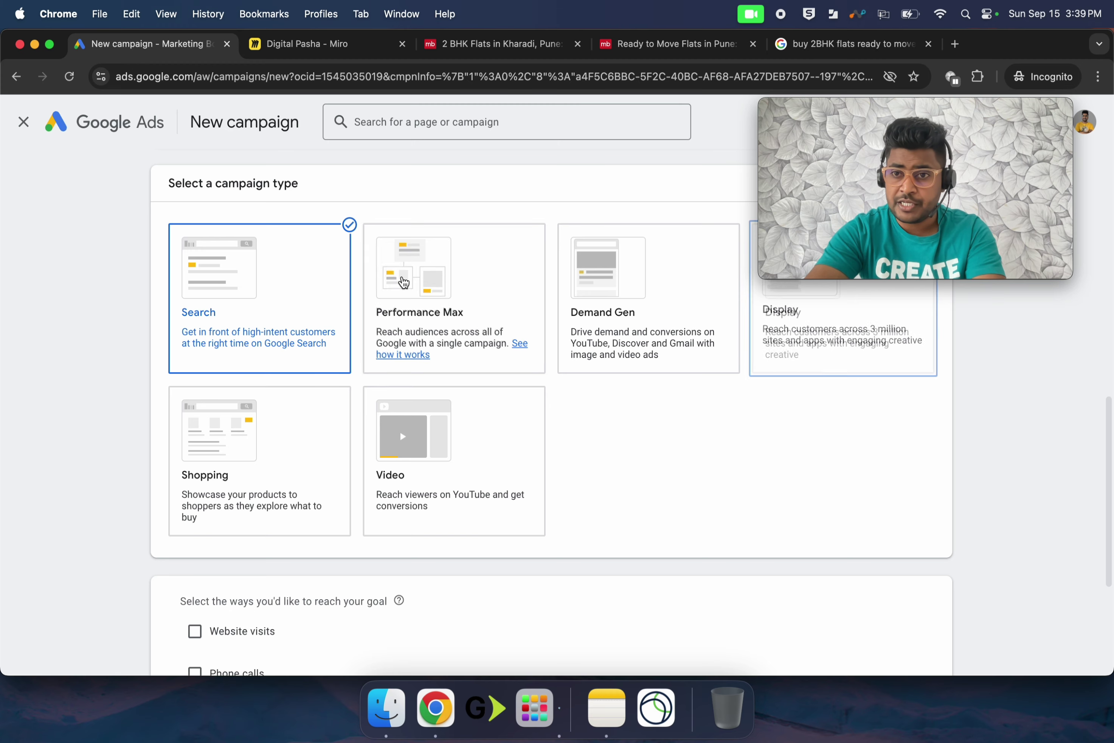
Enable Website visits as the way to reach the leads goal
scroll(600, 479, "down", 4)
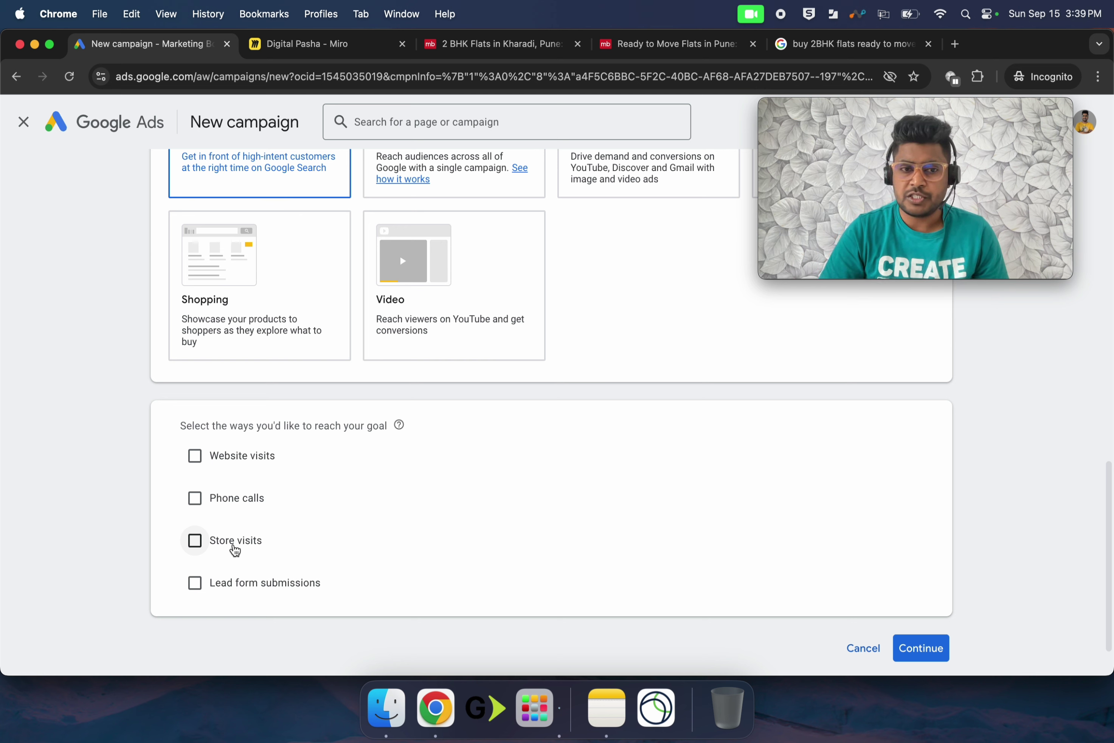
left_click(194, 456)
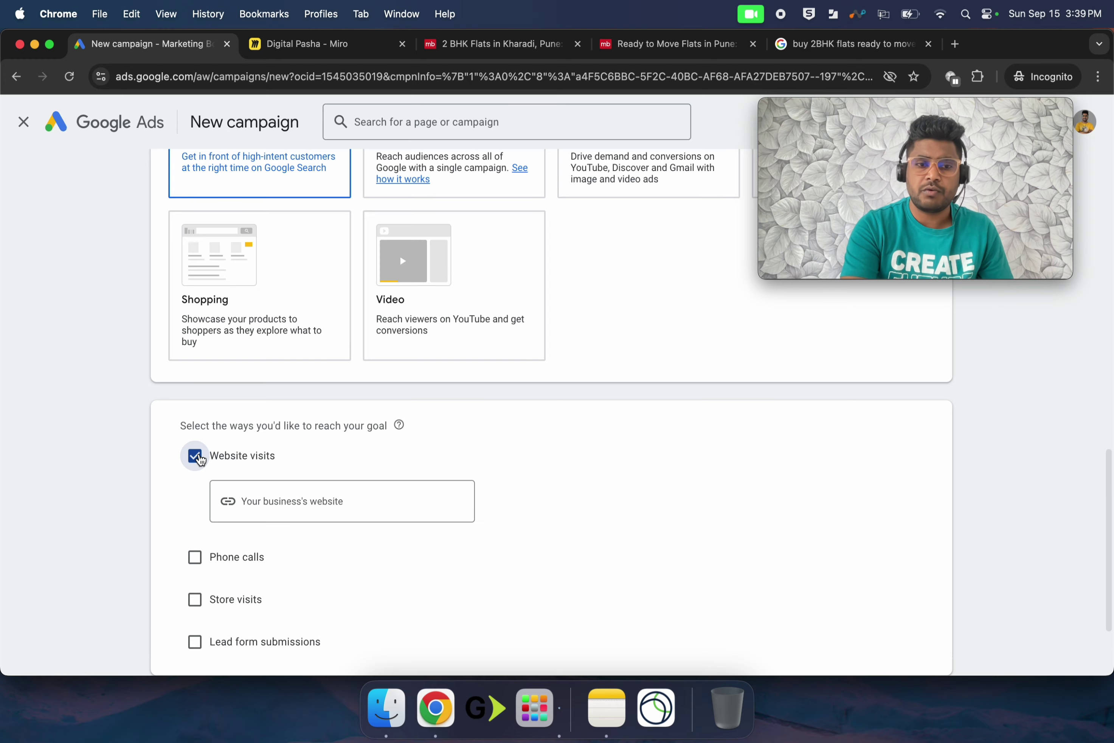
scroll(194, 456, "up", 2)
Copy the Magicbricks URL magicbricks.com/2-bhk-flats-in-kharadi-pune-for-sale-pppfs and enter it as the business's website in the new campaign
left_click(643, 43)
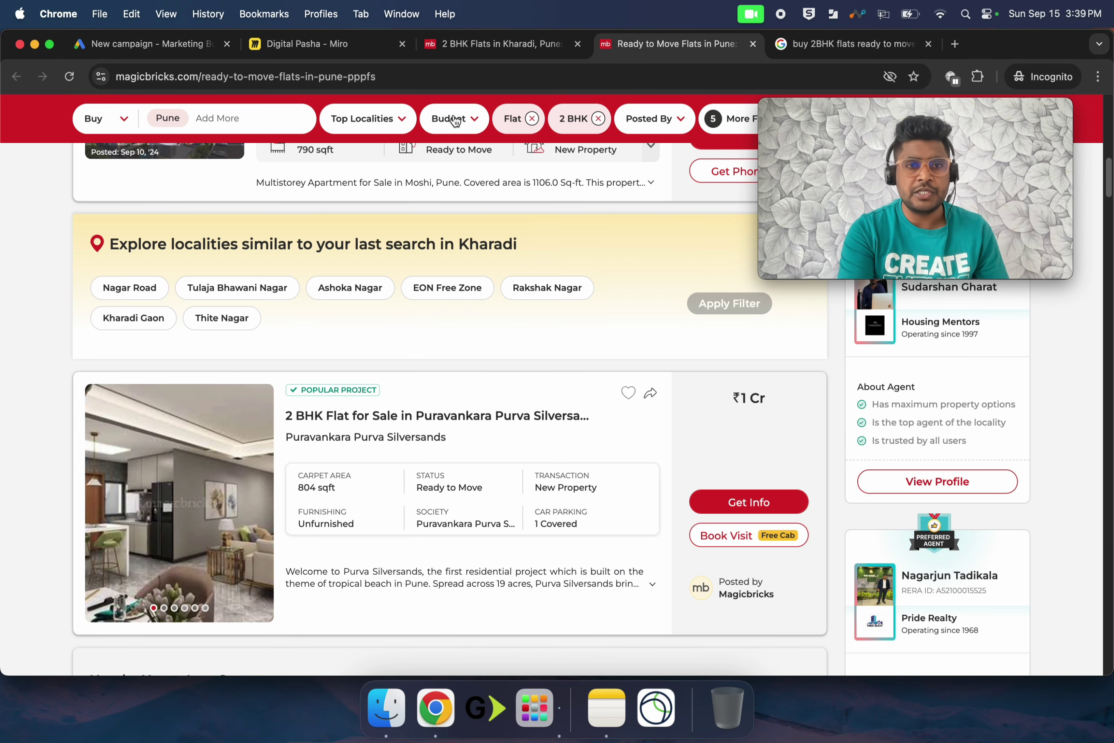
left_click(457, 81)
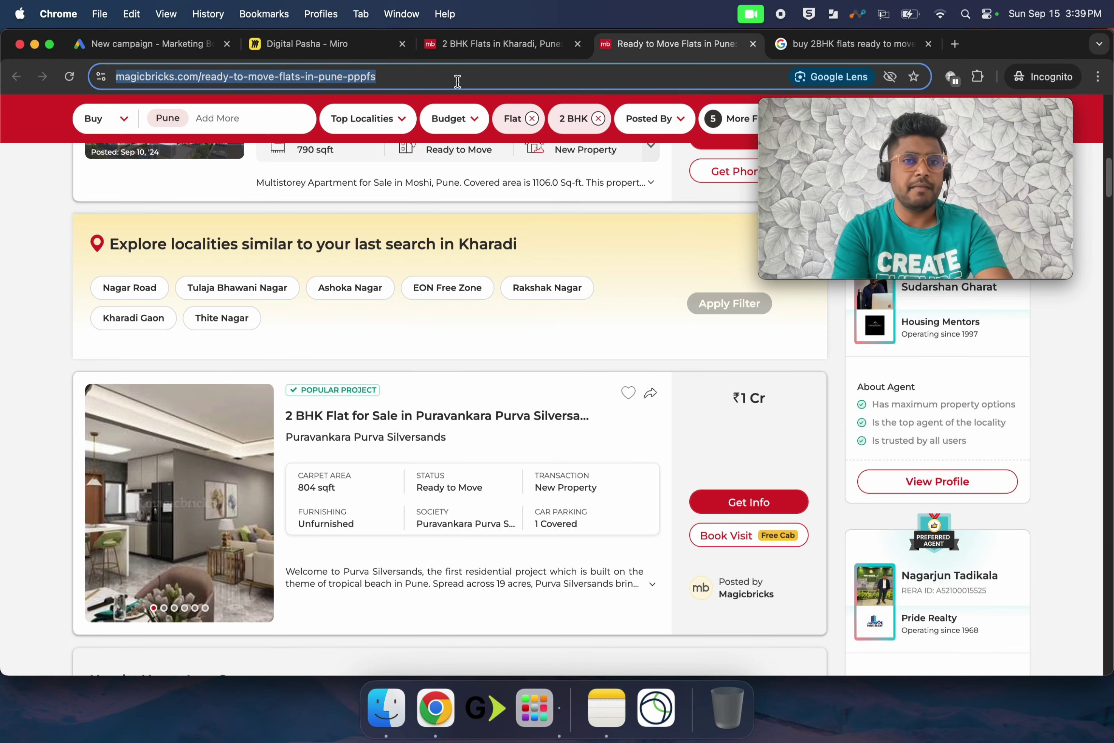
left_click(470, 46)
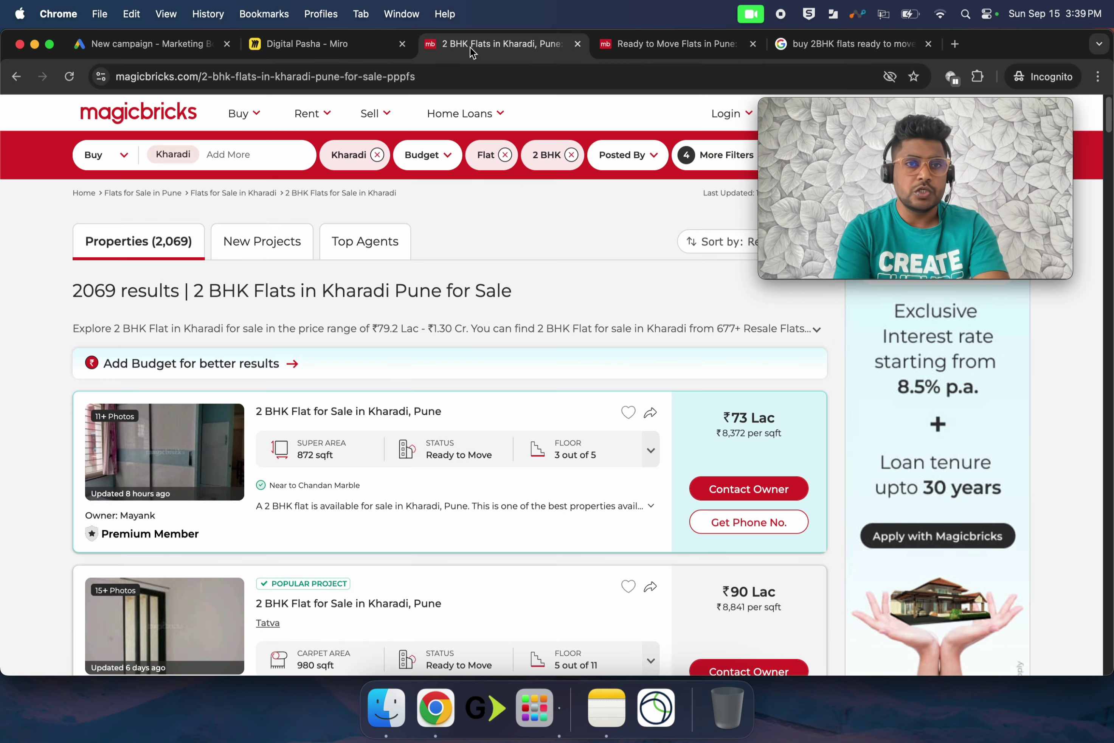
left_click(326, 48)
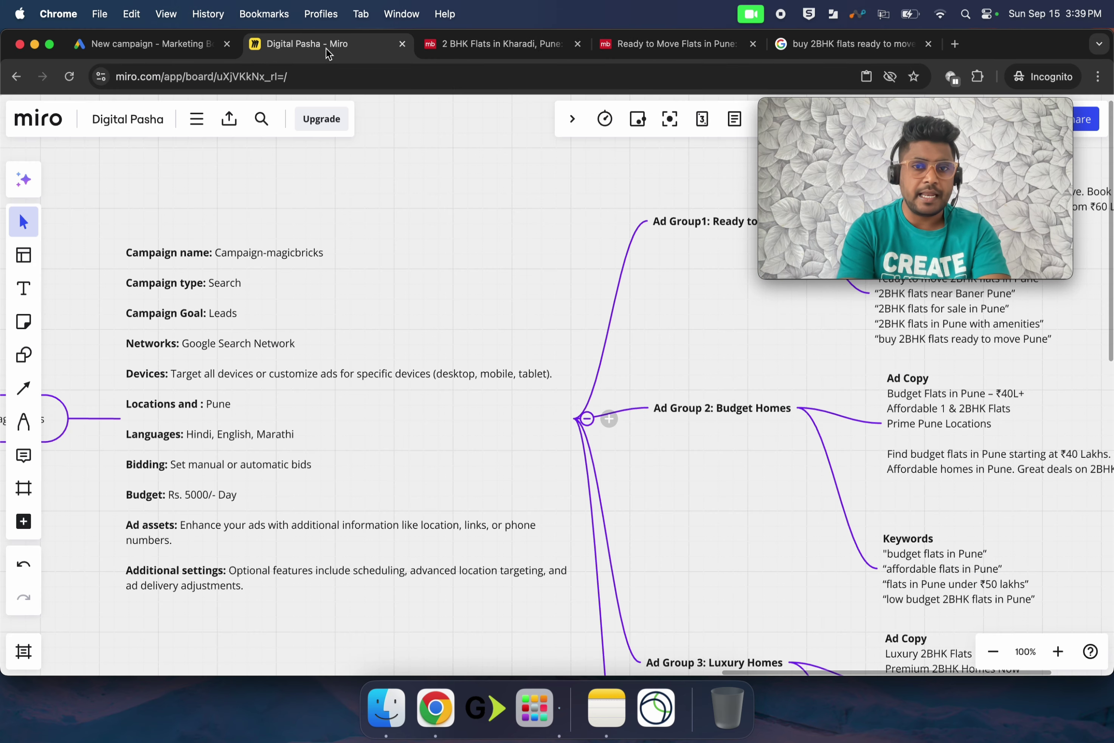
left_click(448, 48)
left_click(438, 72)
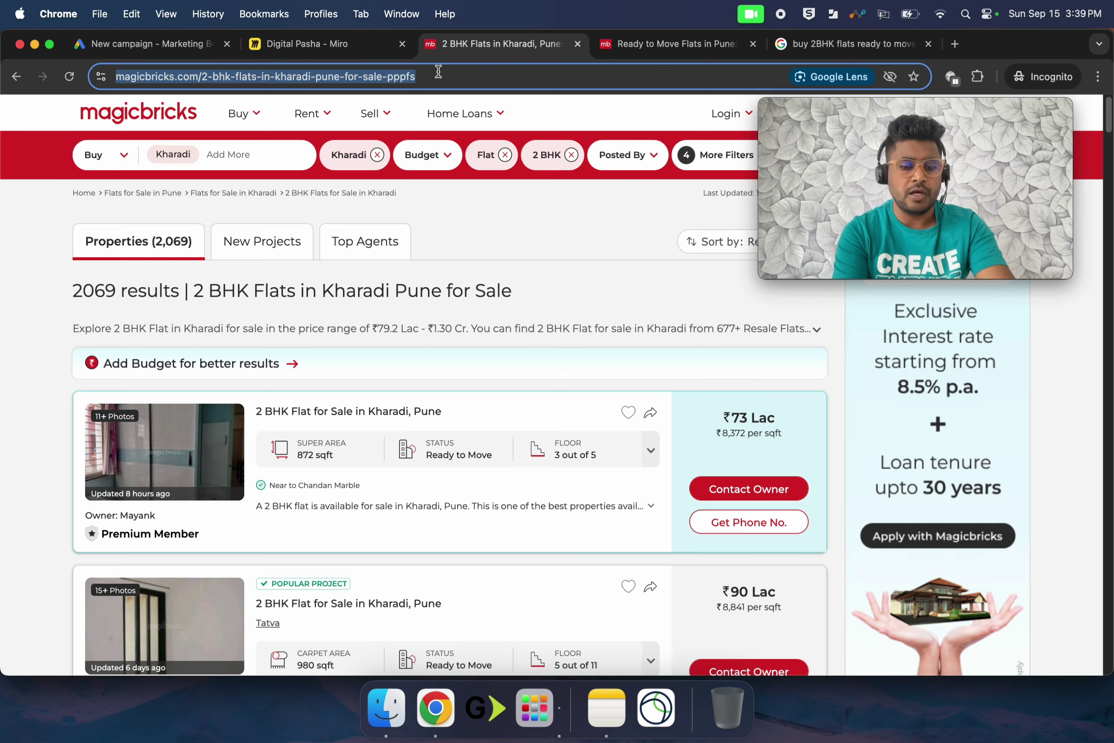
left_click(128, 42)
left_click(345, 604)
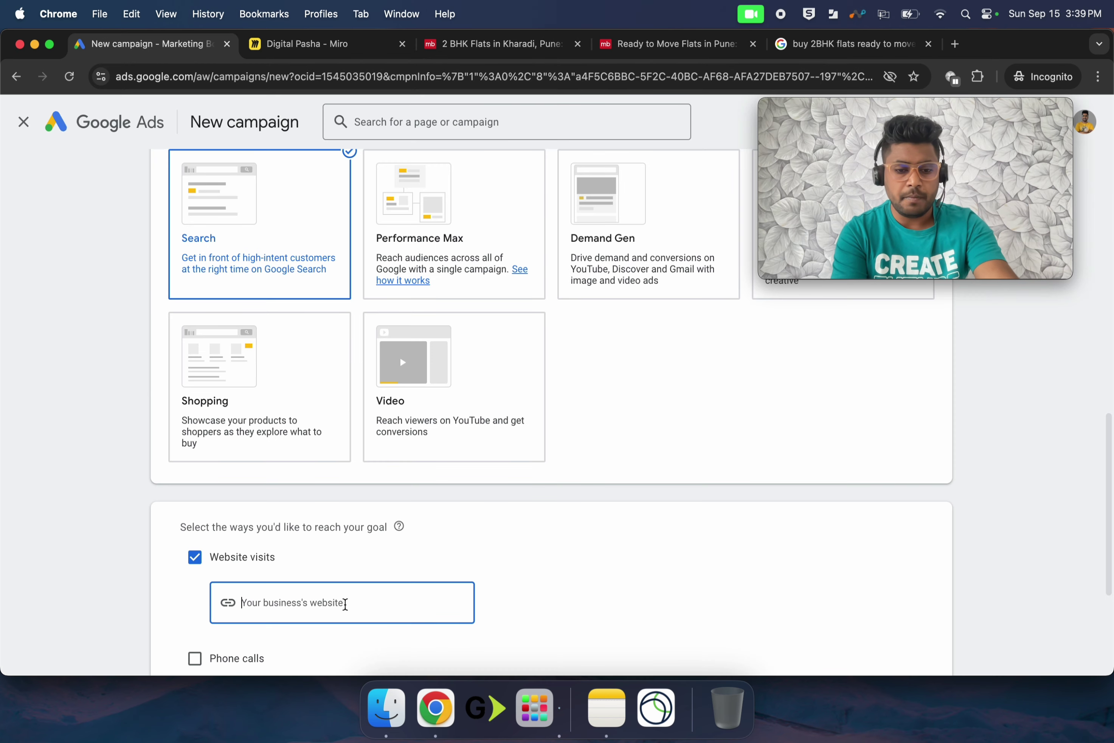
key("super+v")
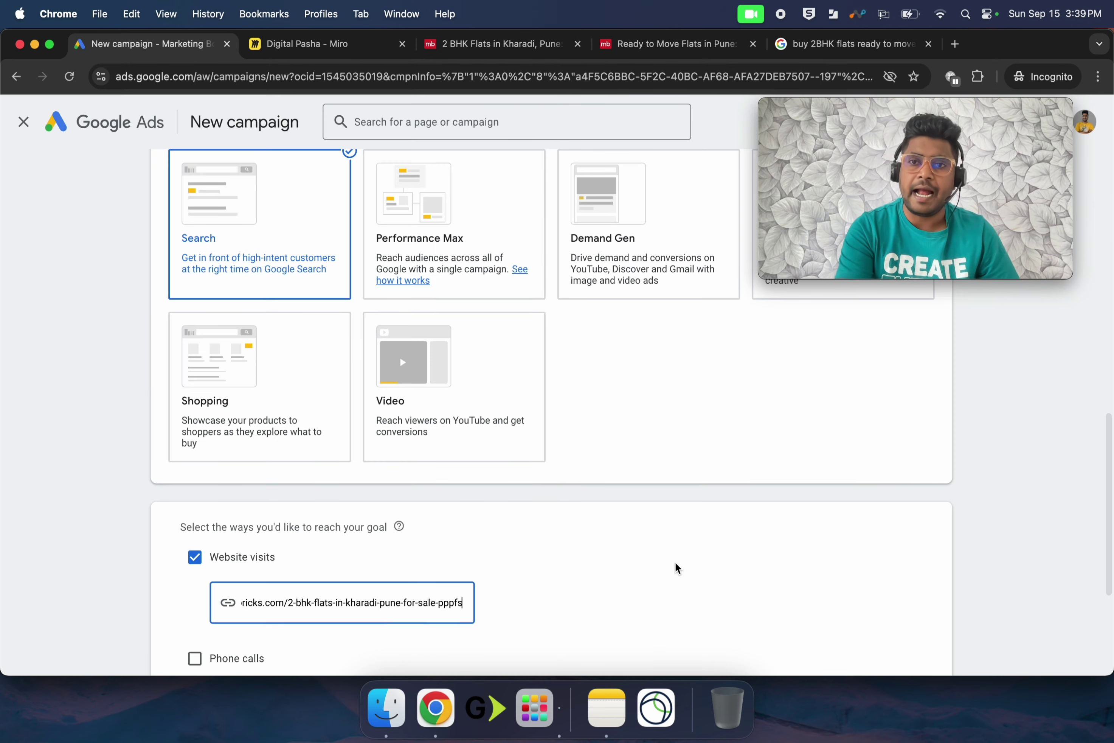
Glance back at the sponsored Google results, return to the new campaign, and commit the website visits URL
left_click(876, 44)
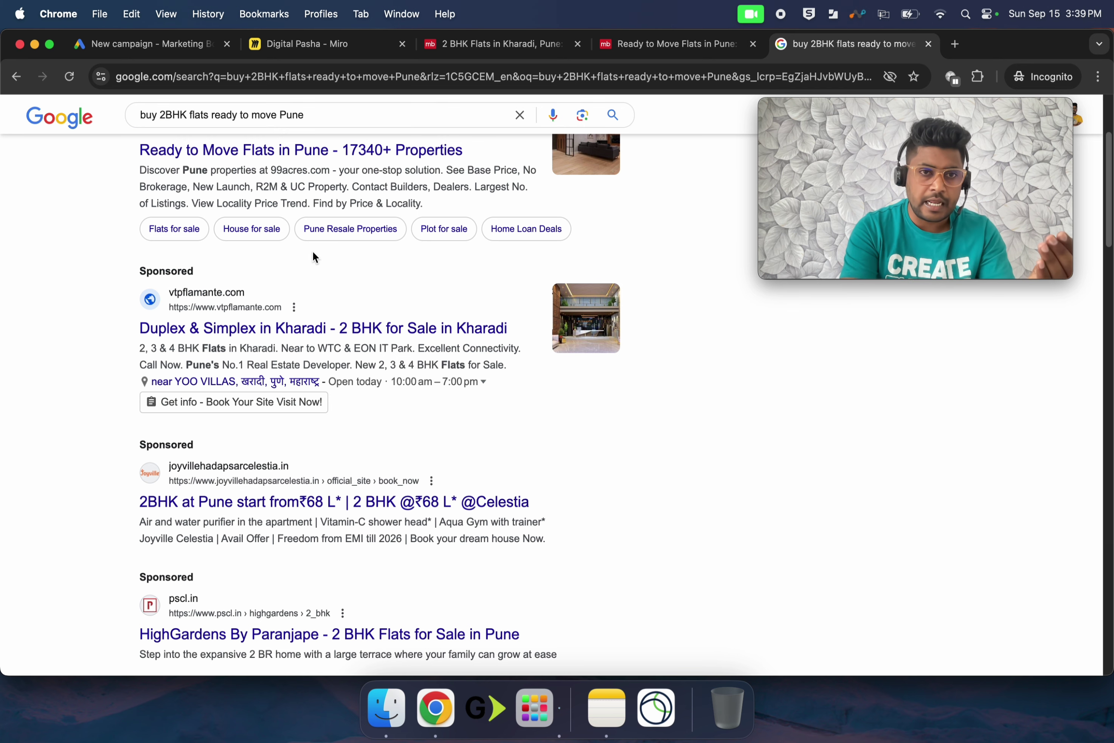
left_click(158, 35)
scroll(682, 577, "down", 5)
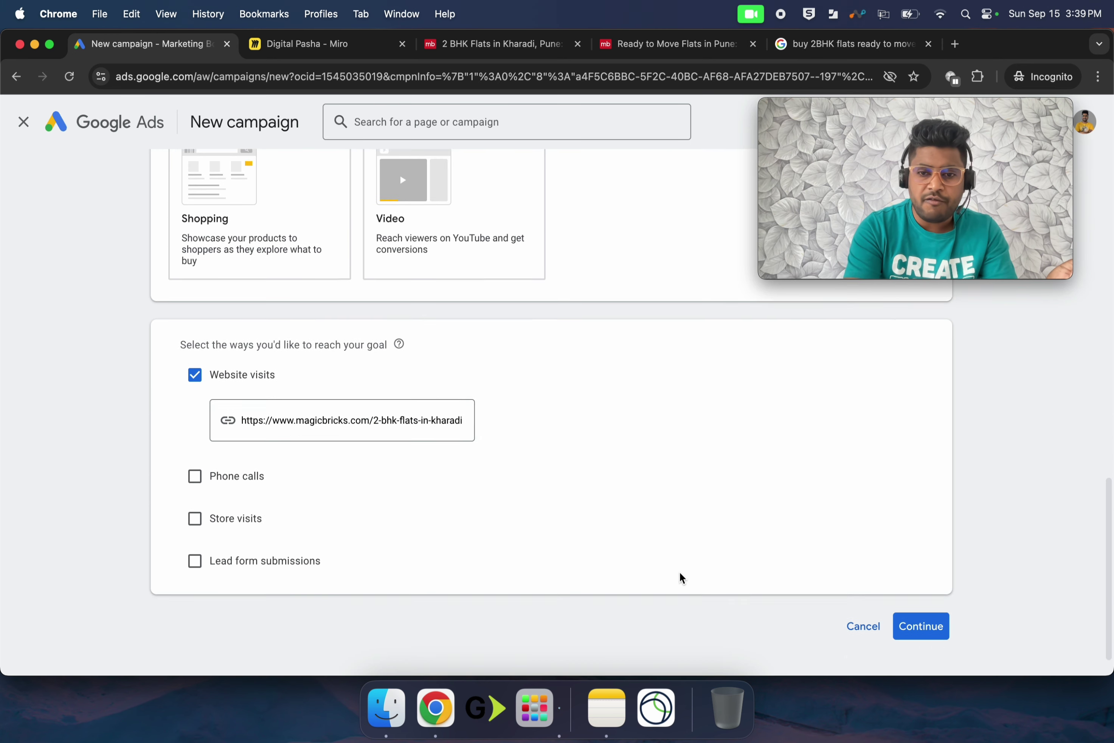
left_click(949, 591)
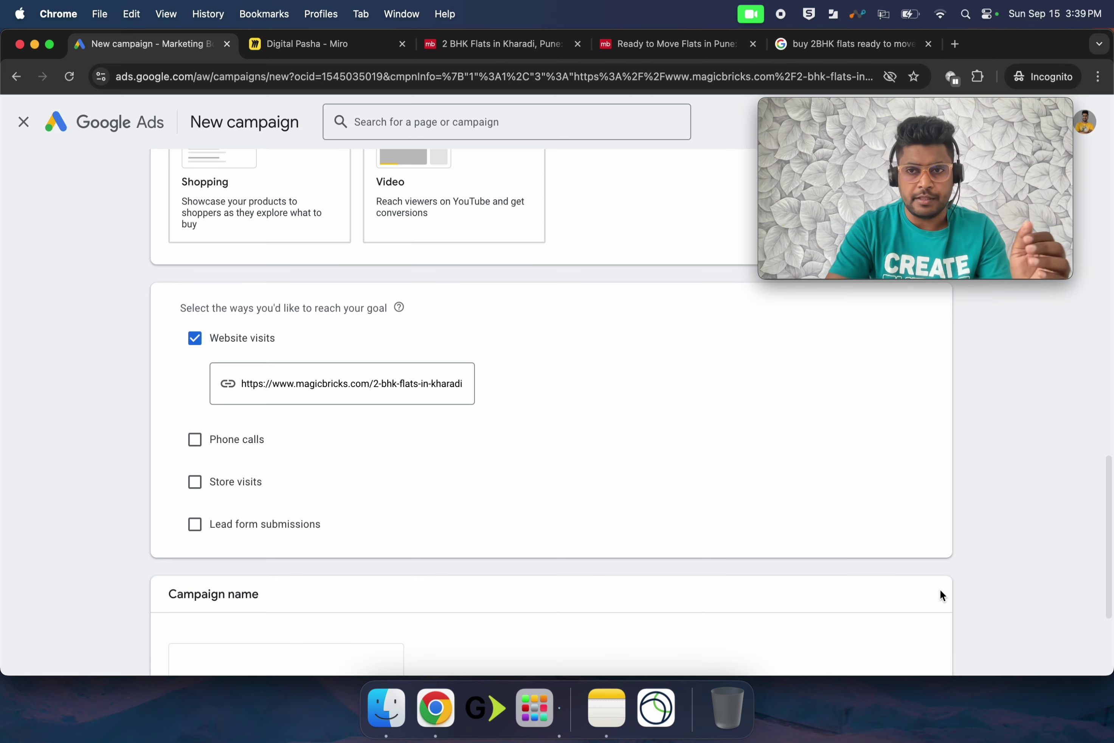
scroll(940, 589, "down", 3)
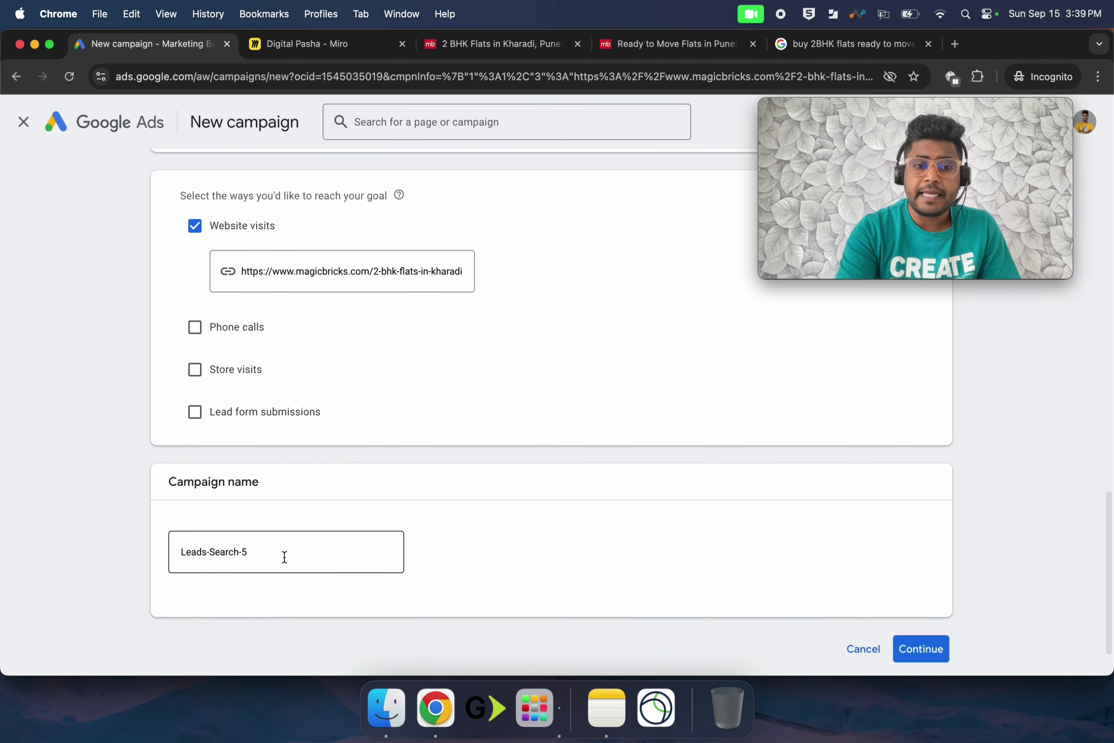
Copy the campaign name Campaign-magicbricks from the campaign plan on the Miro board
left_click(281, 556)
left_click(343, 46)
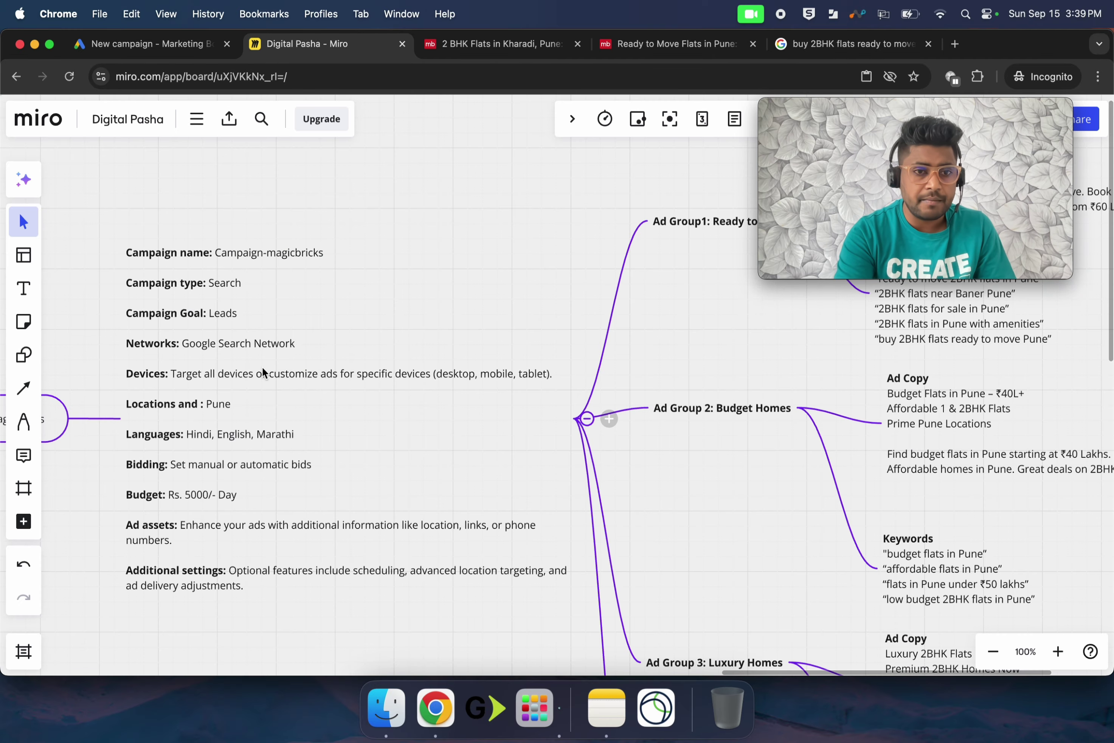
left_click(262, 253)
left_click(262, 253)
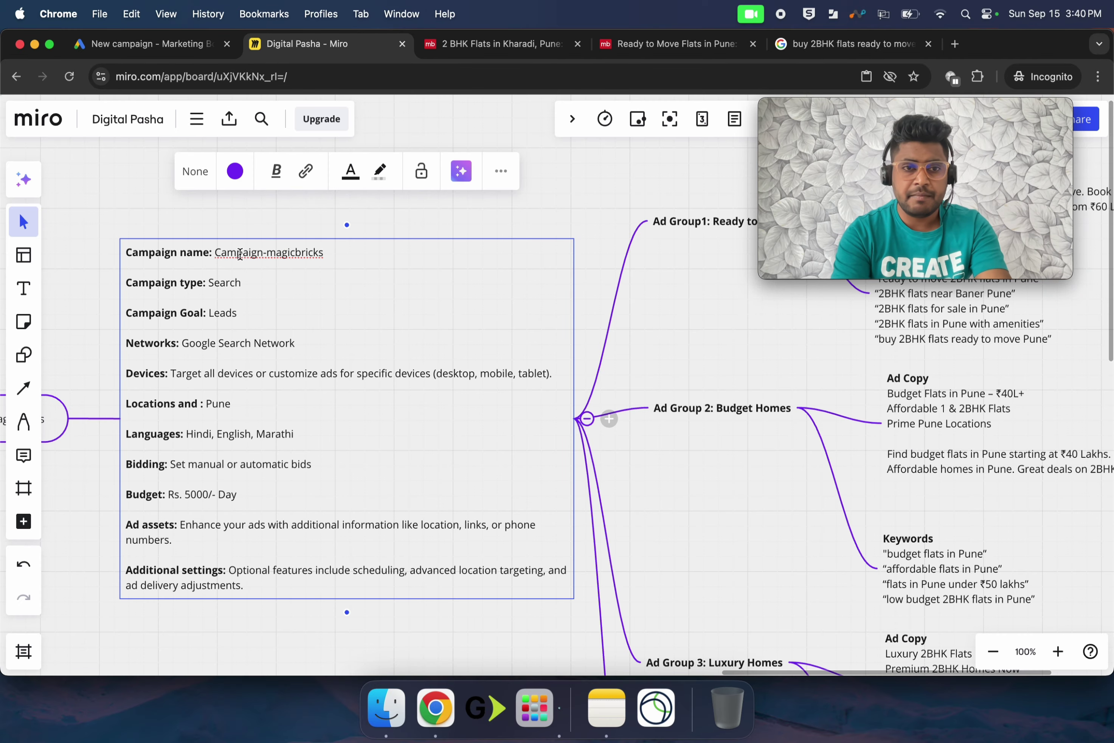
double_click(218, 253)
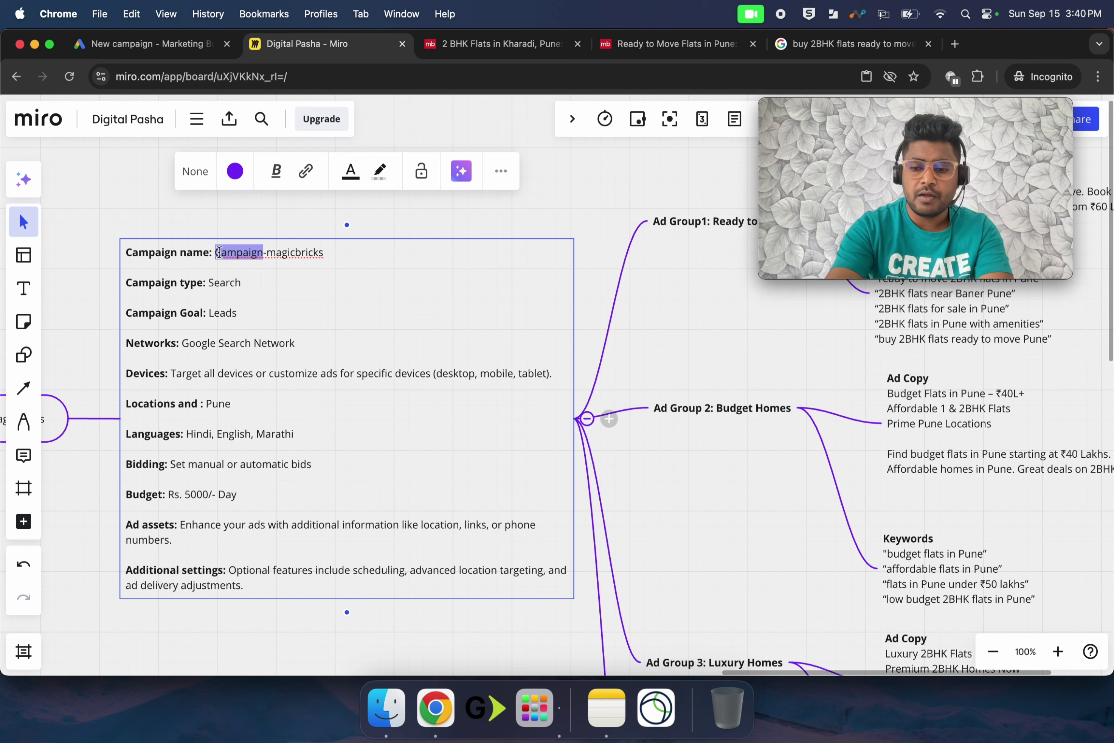
left_click_drag(218, 253, 324, 253)
key("super+c")
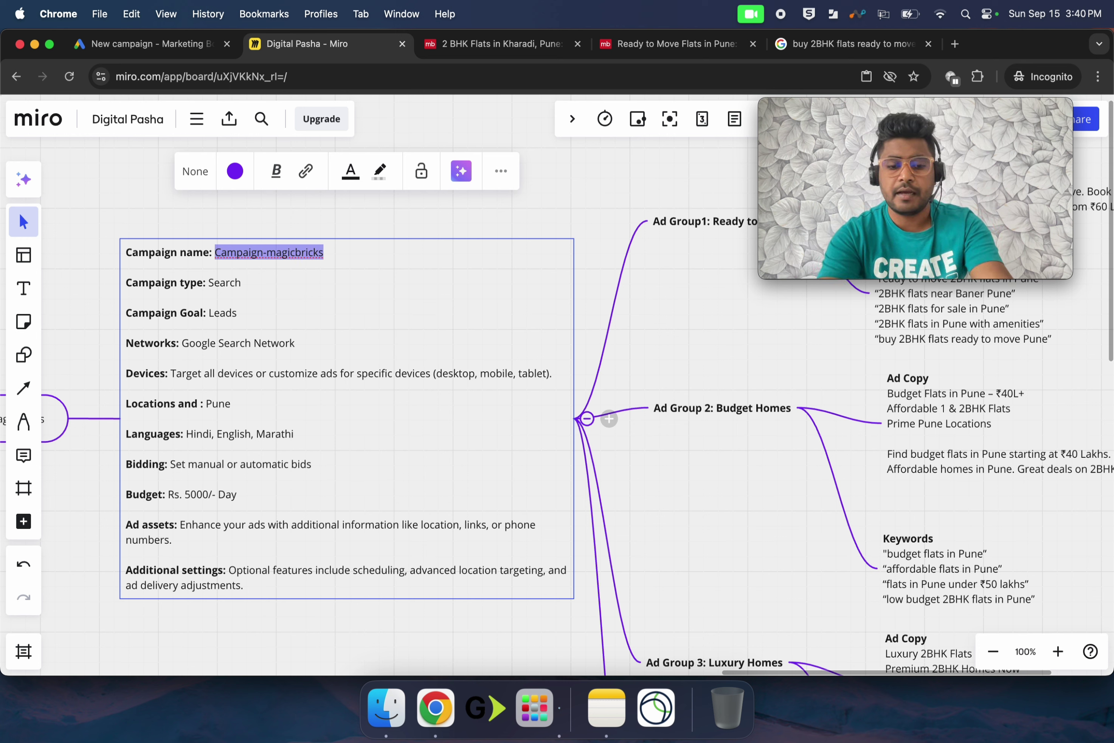
Look over the Buy and Rent categories on the Magicbricks site as a reference for naming the campaign
left_click(481, 44)
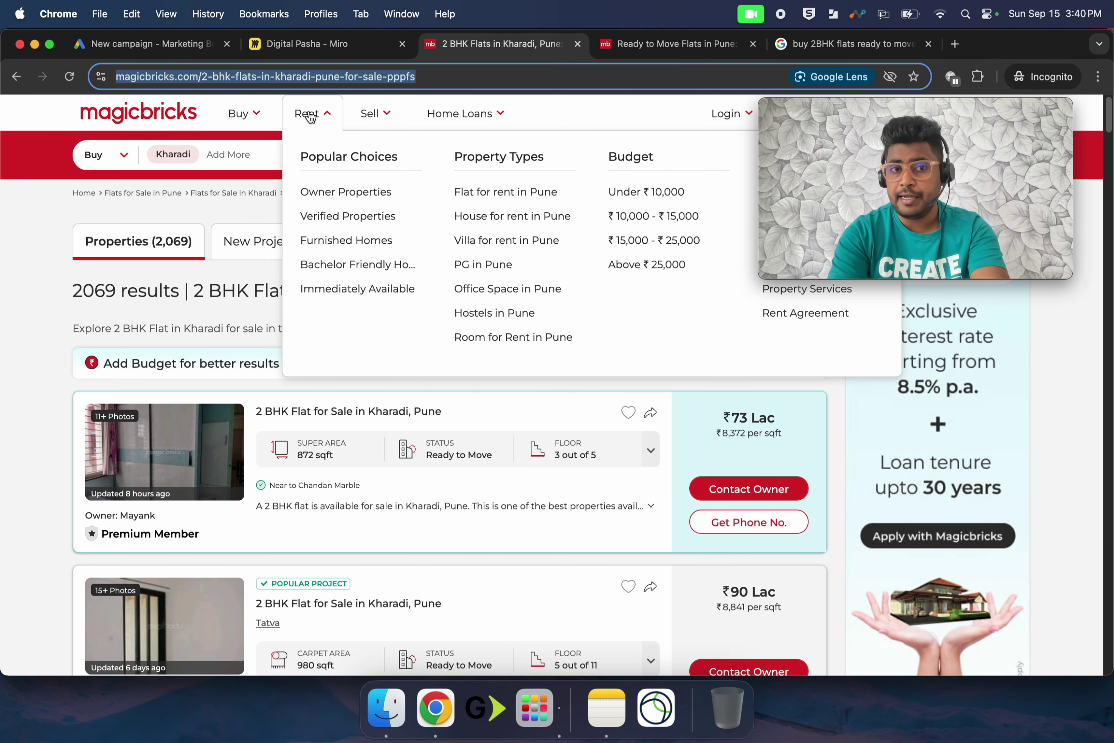
mouse_move(235, 112)
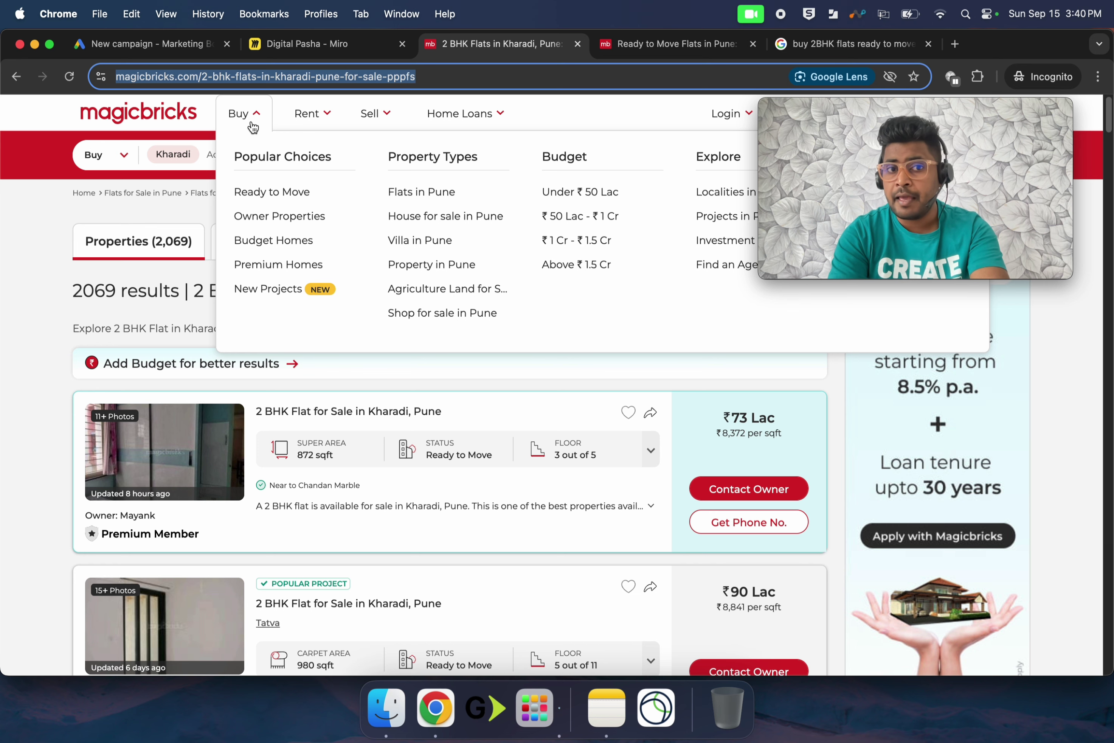
mouse_move(331, 122)
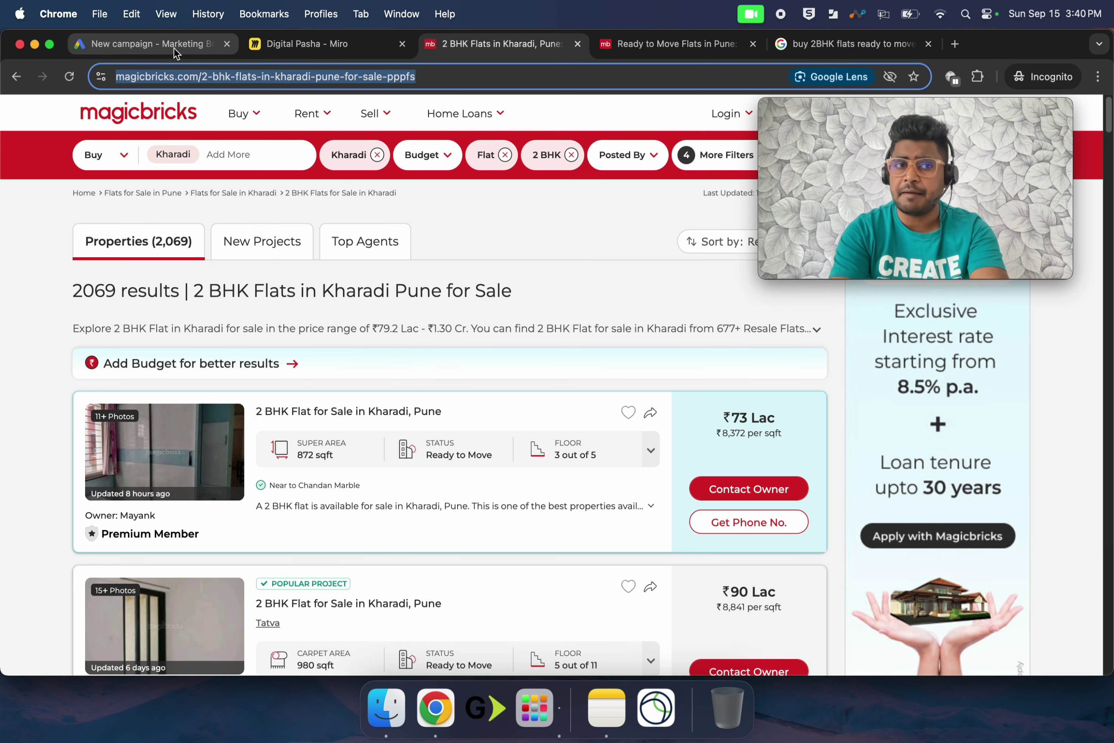
Replace the default name of the Google Ads campaign with Campaign-magicbricks and continue with a new campaign instead of a saved draft
left_click(175, 48)
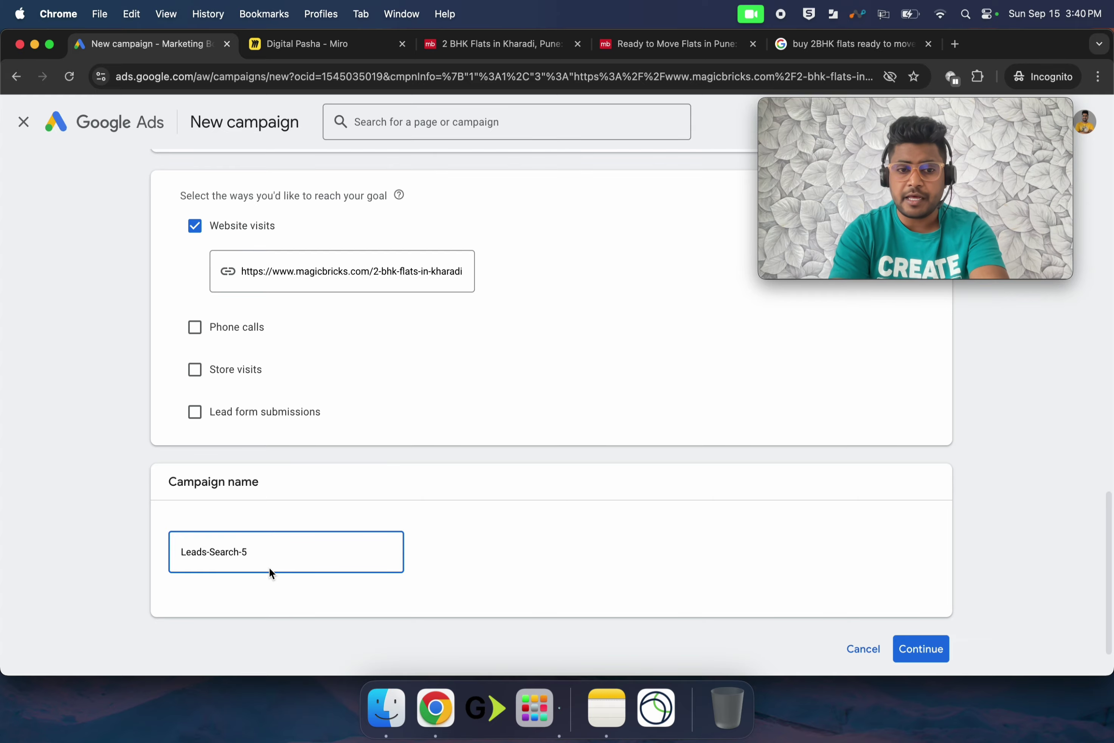
key("super+s")
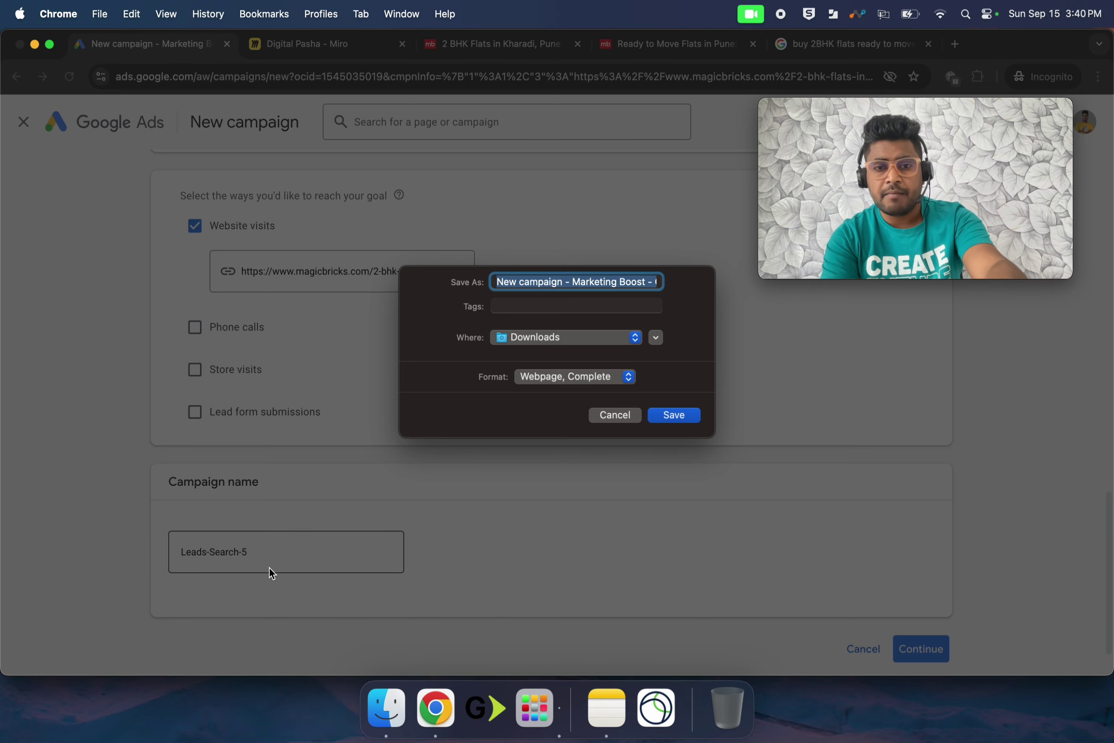
left_click(606, 415)
key("BackSpace")
key("BackSpace")
key("BackSpace")
key("BackSpace")
key("BackSpace")
key("BackSpace")
key("BackSpace")
key("BackSpace")
key("BackSpace")
key("BackSpace")
key("BackSpace")
key("BackSpace")
key("BackSpace")
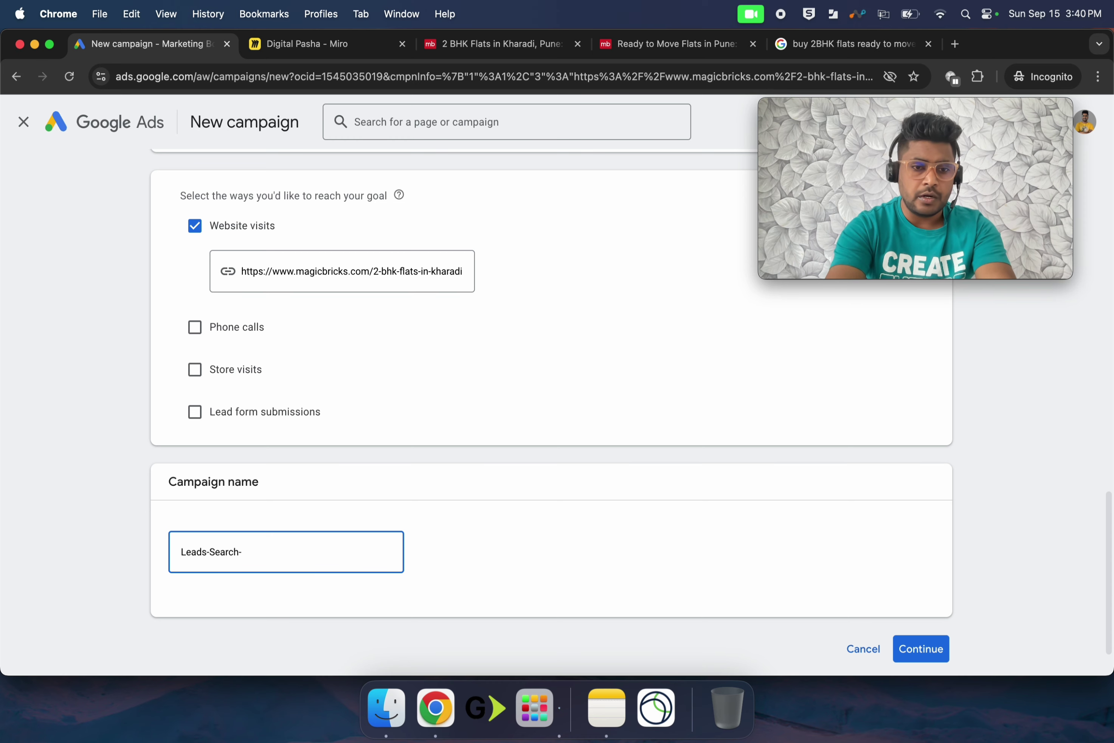
key("BackSpace")
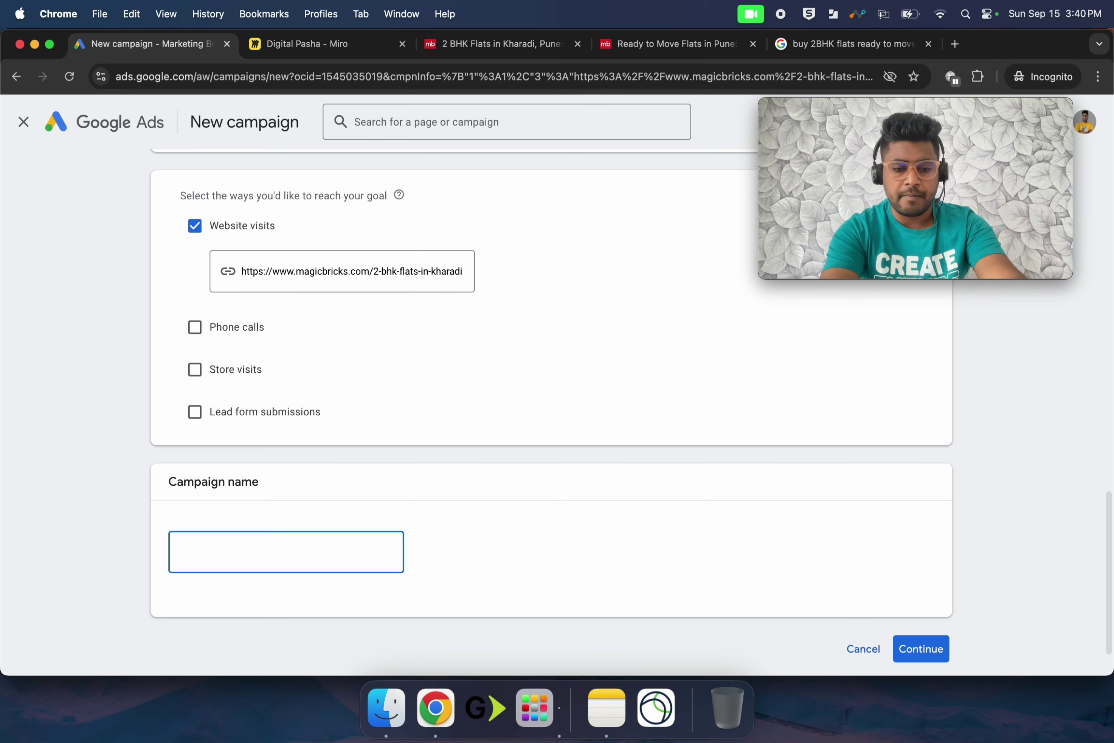
key("super+v")
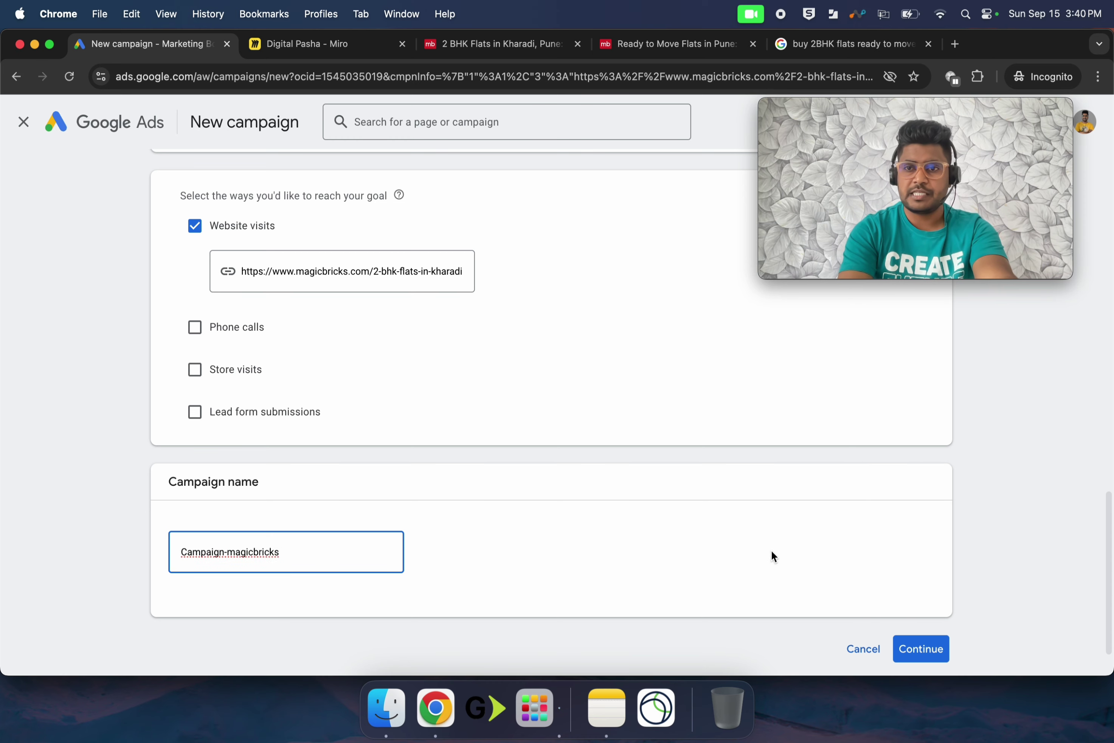
left_click(917, 648)
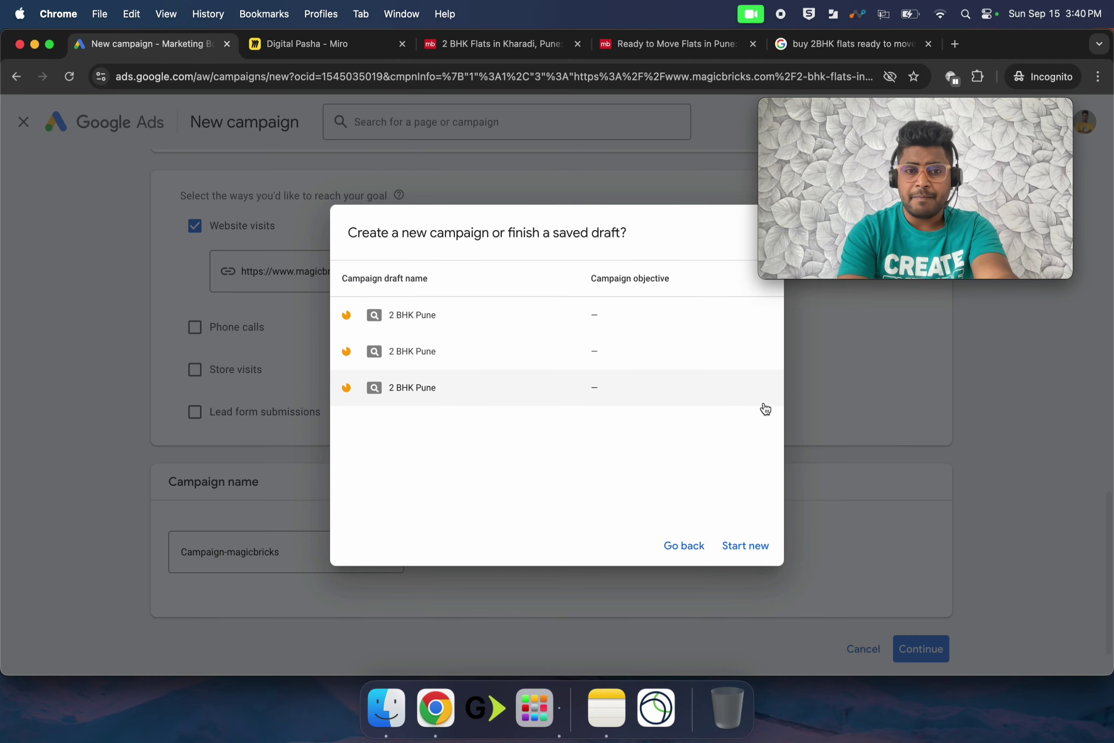
left_click(746, 544)
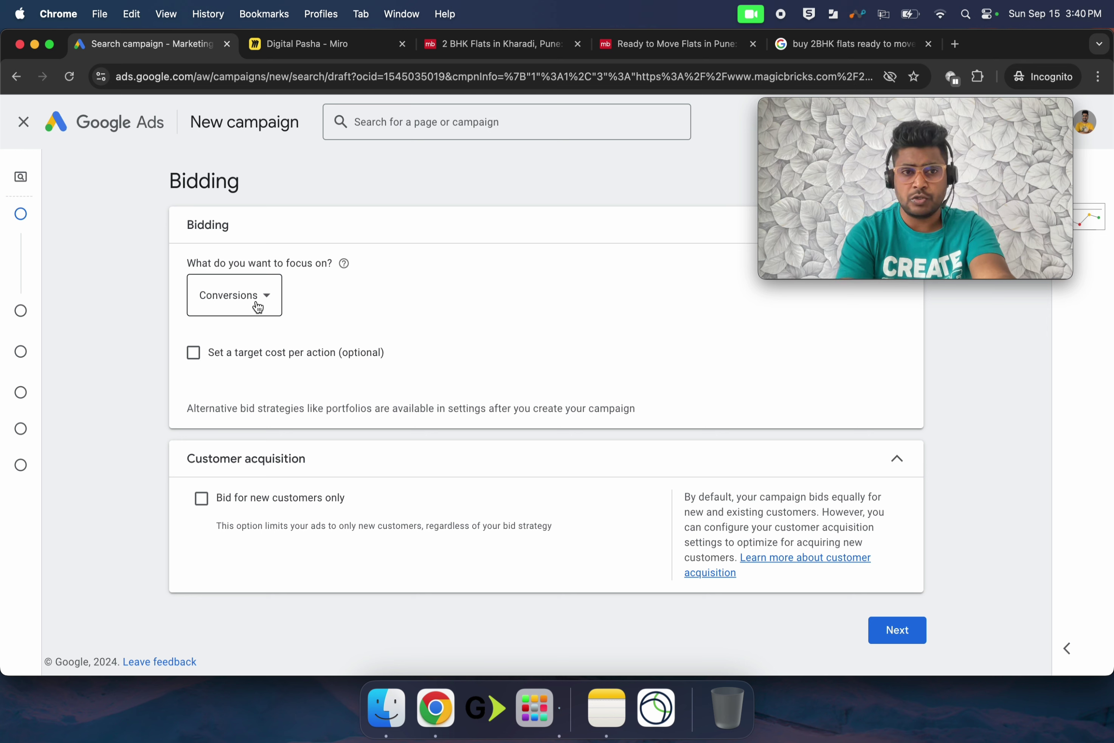
Review the bidding focus options, keep Conversions, and continue to the campaign settings
left_click(258, 307)
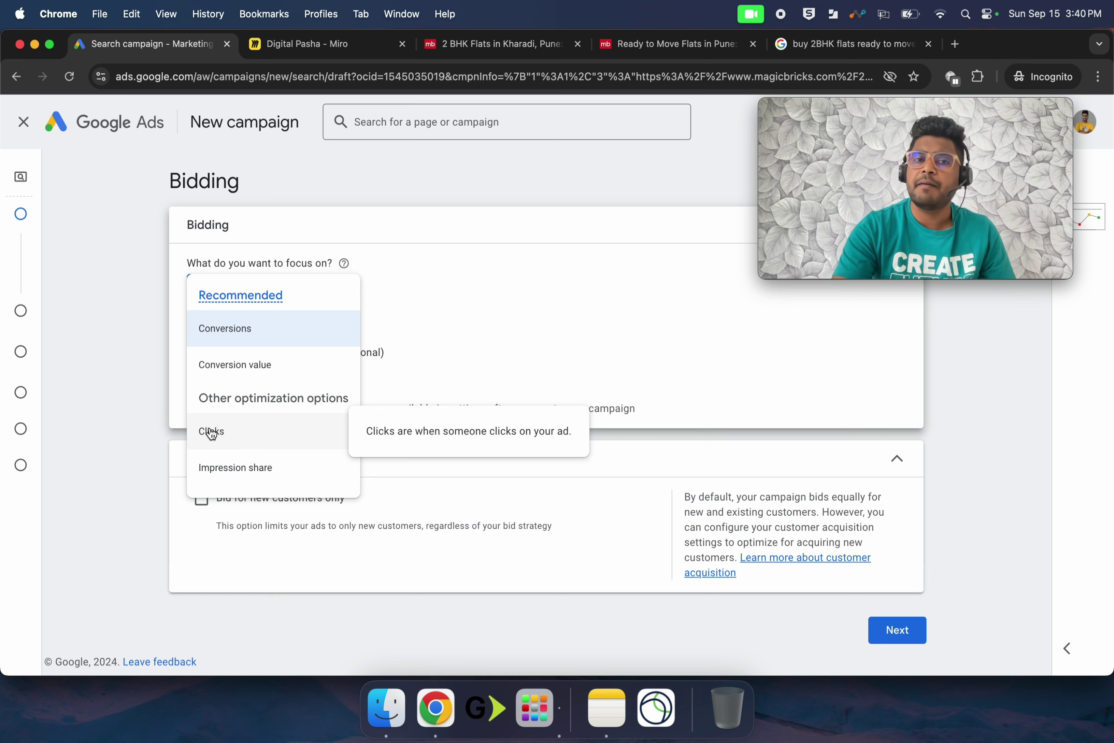
left_click(464, 288)
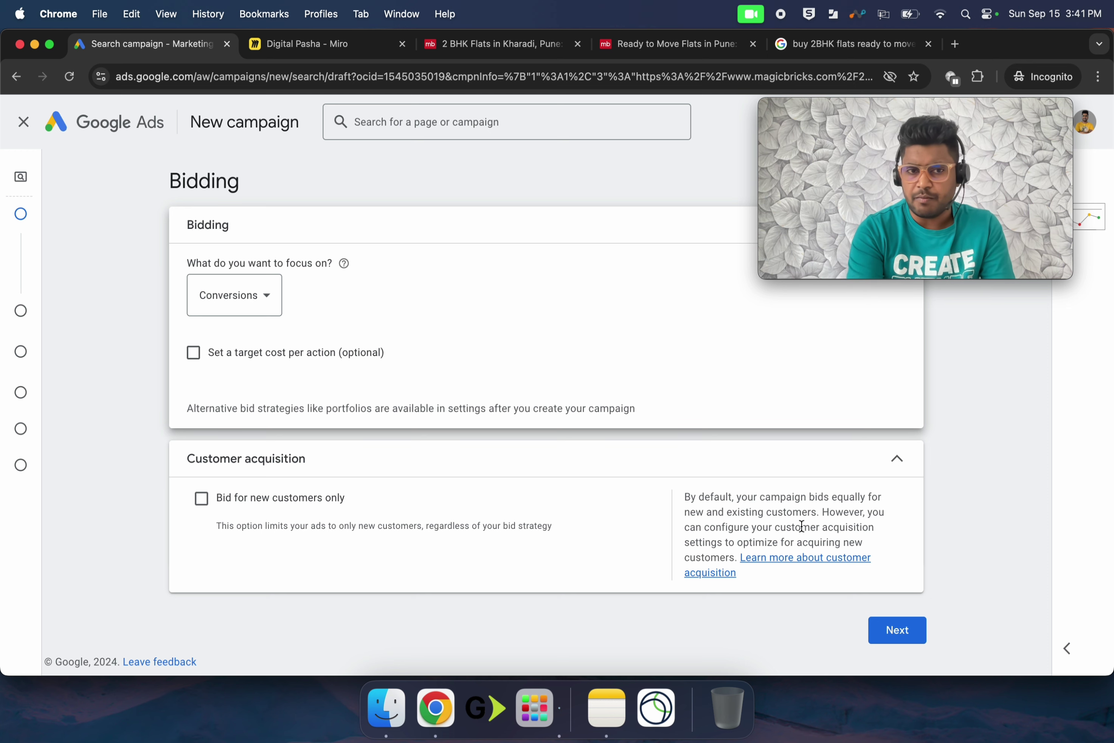
left_click(888, 633)
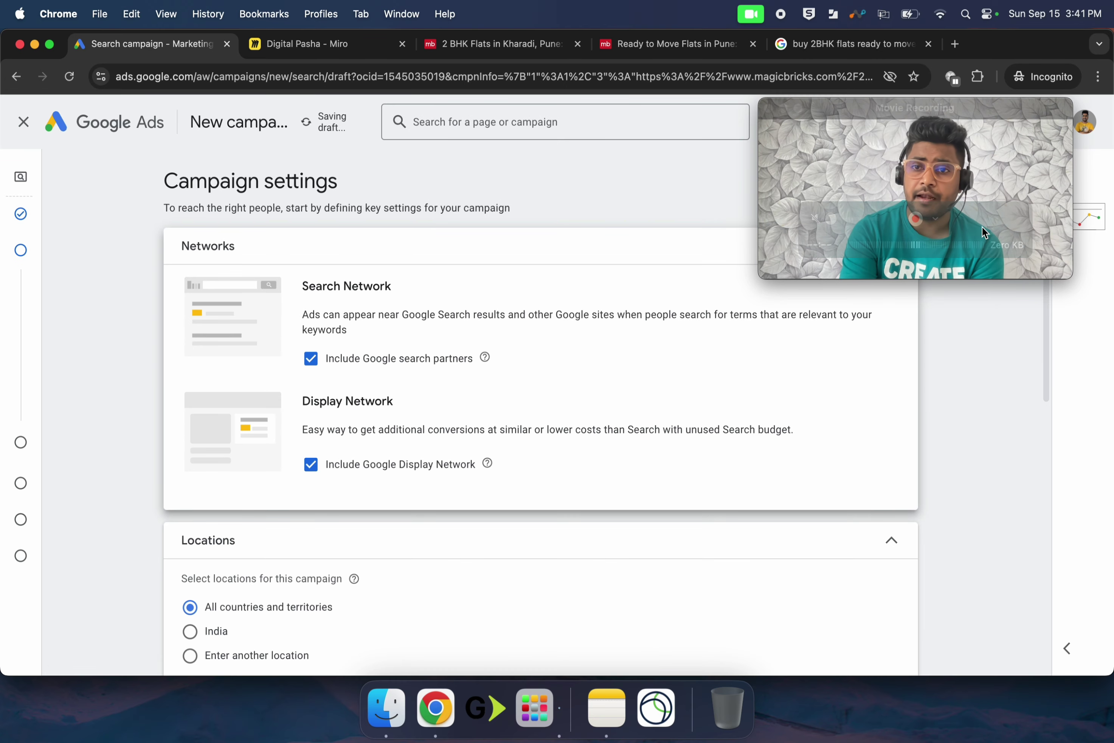
Exclude the Google Display Network from the campaign's networks while keeping Google search partners included
left_click(1037, 176)
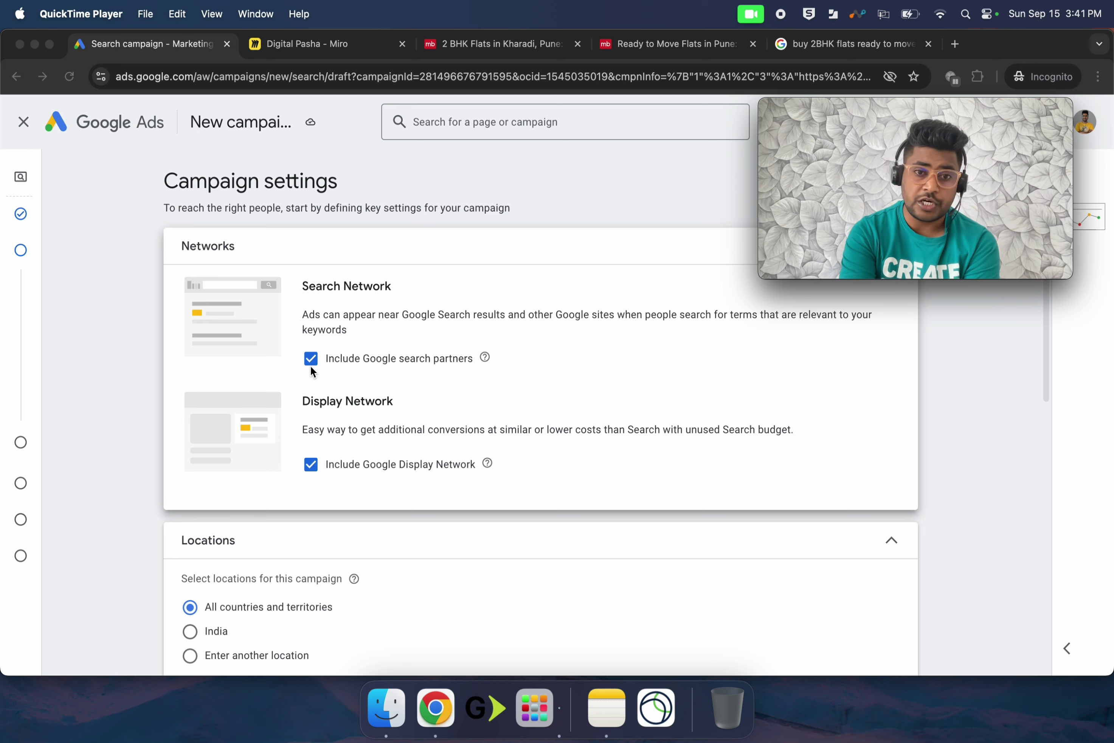
left_click(311, 466)
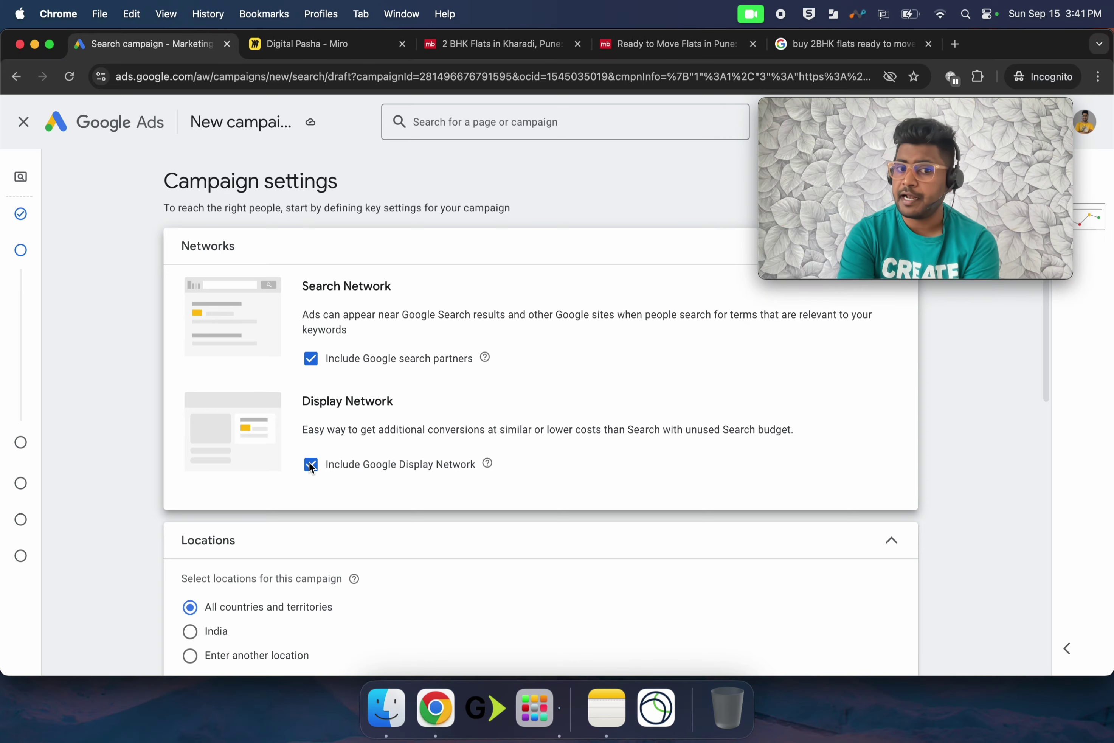
left_click(311, 466)
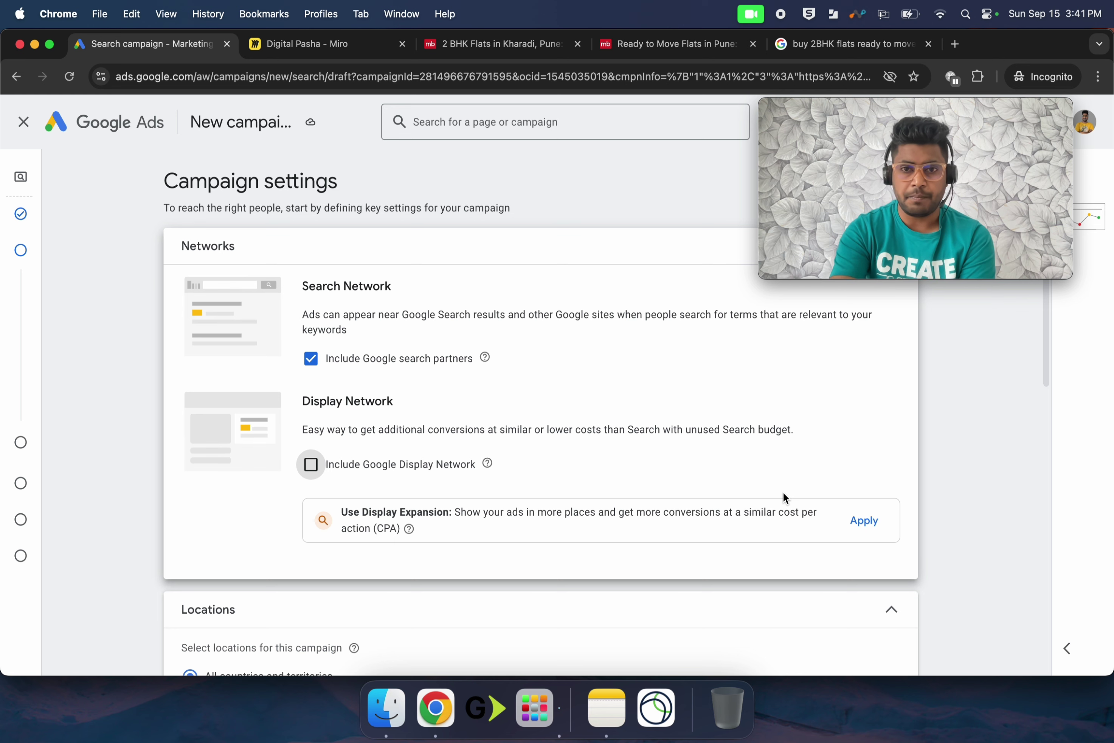
Check the planned location on the Miro board, then target the city Pune, Maharashtra, India in the Google Ads campaign
scroll(982, 481, "down", 5)
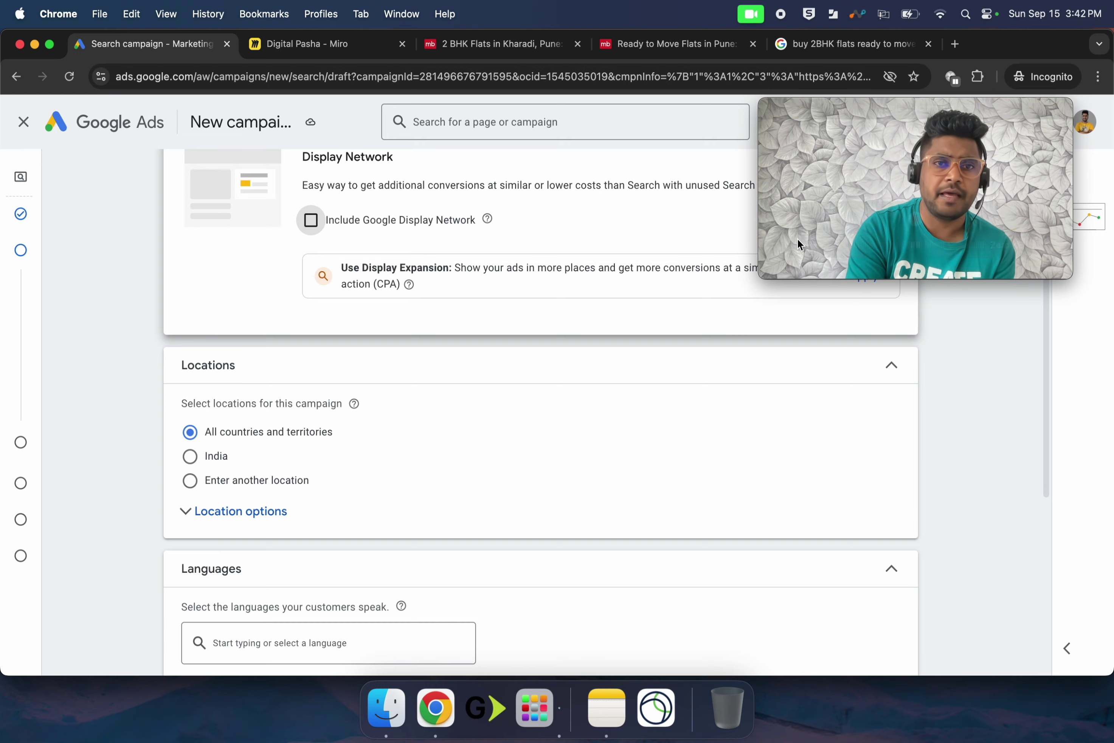
left_click(287, 45)
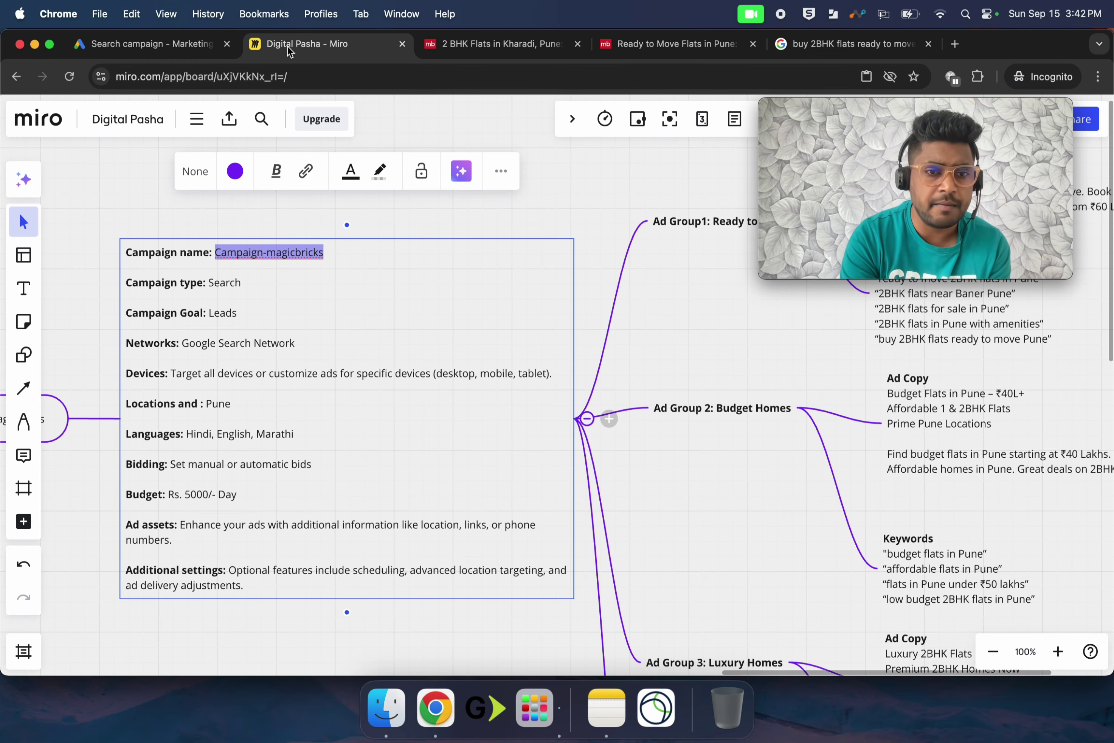
left_click(132, 54)
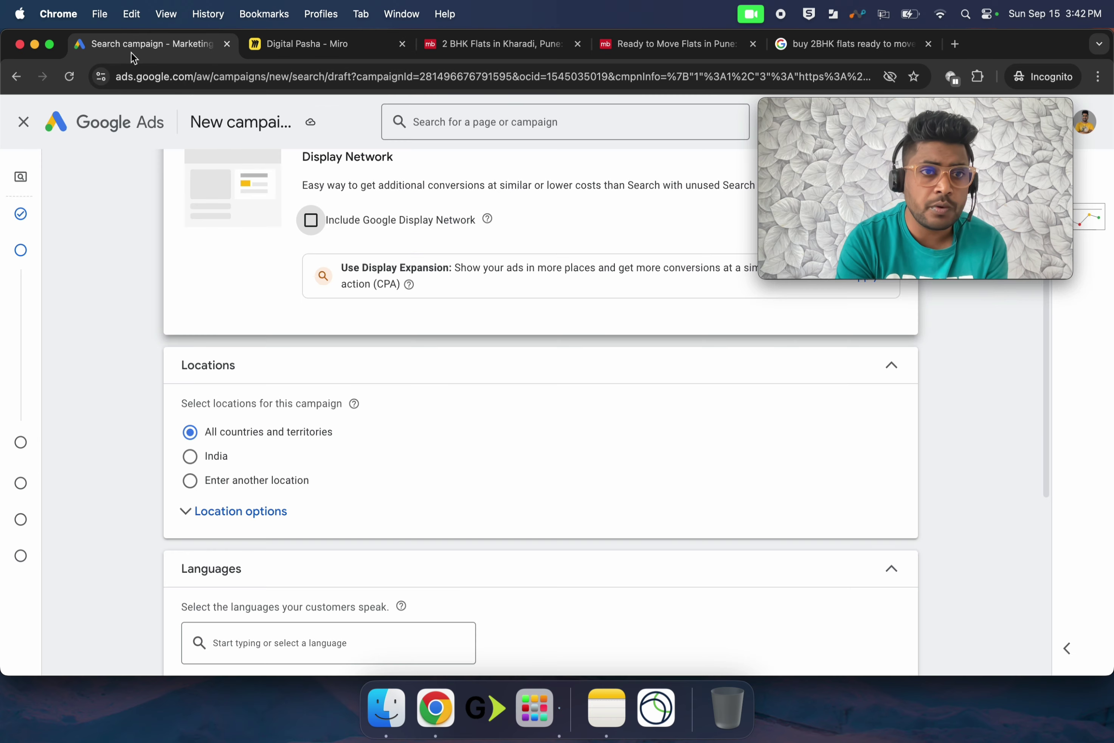
left_click(250, 485)
scroll(250, 485, "down", 3)
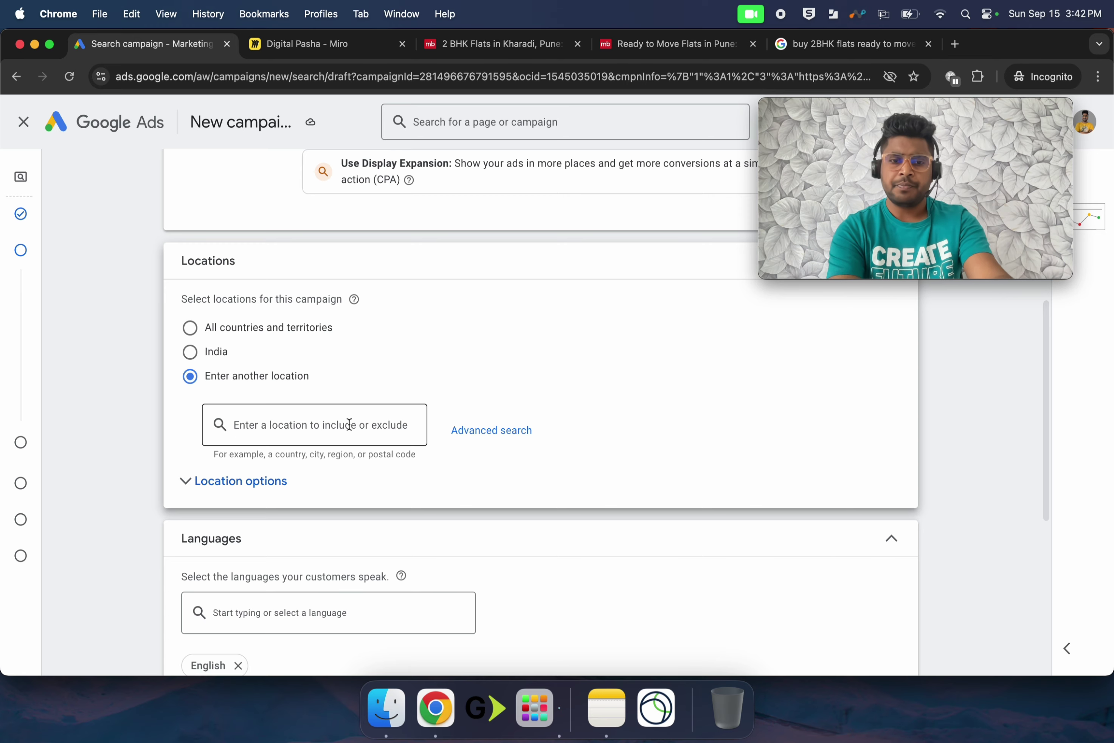
type("pune")
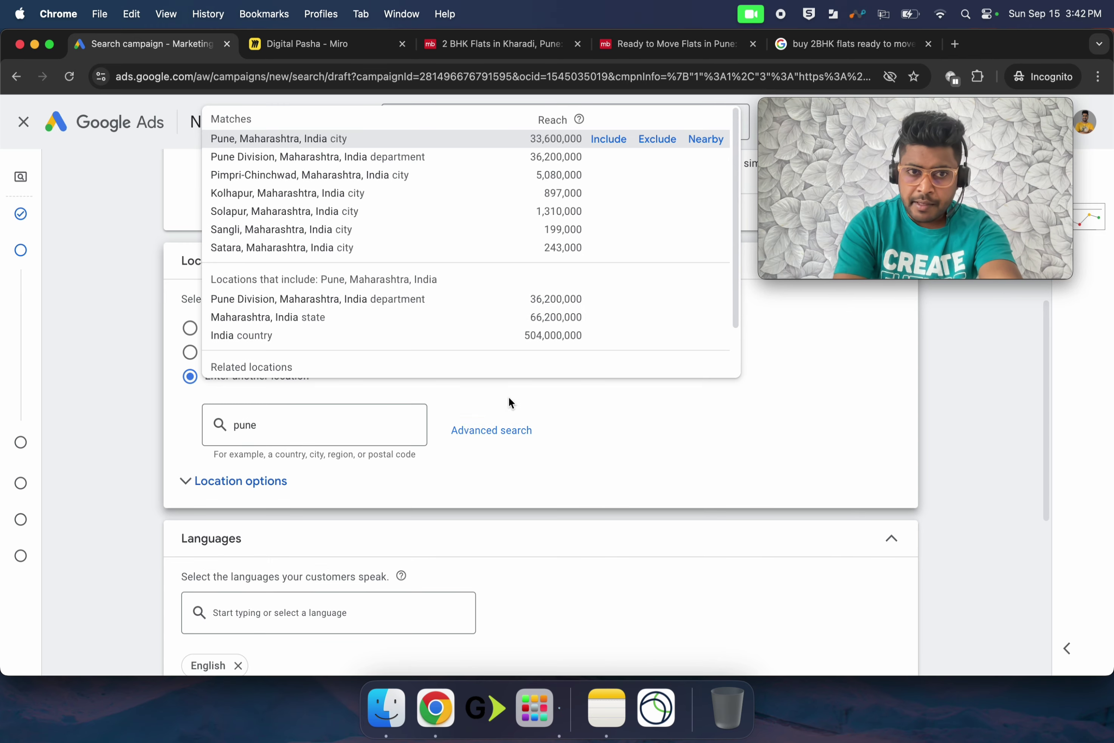
left_click(608, 140)
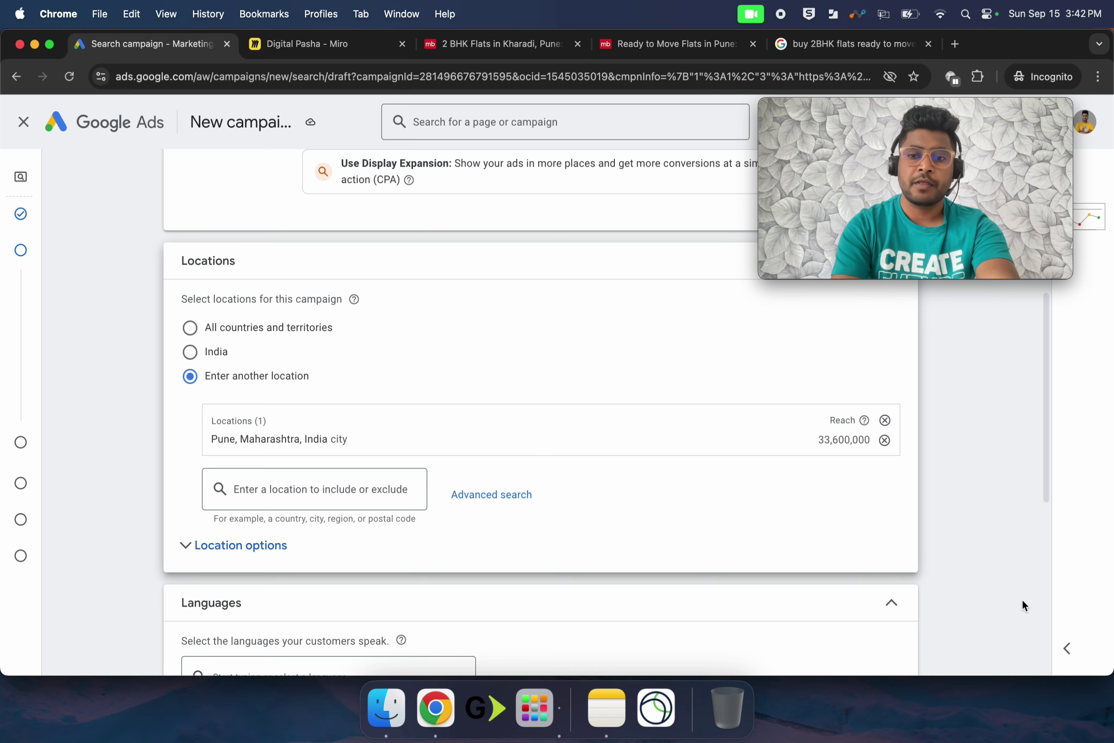
Add Hindi and Marathi to the campaign's customer languages alongside English
scroll(960, 574, "down", 3)
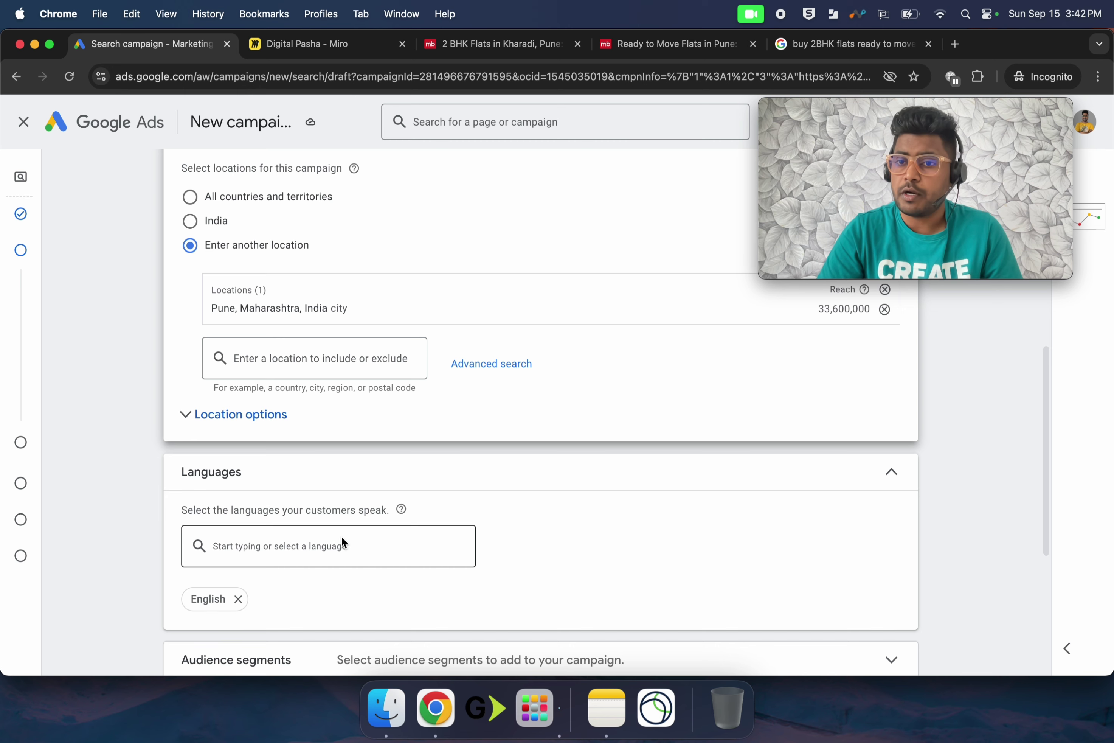
left_click(299, 543)
type("hin")
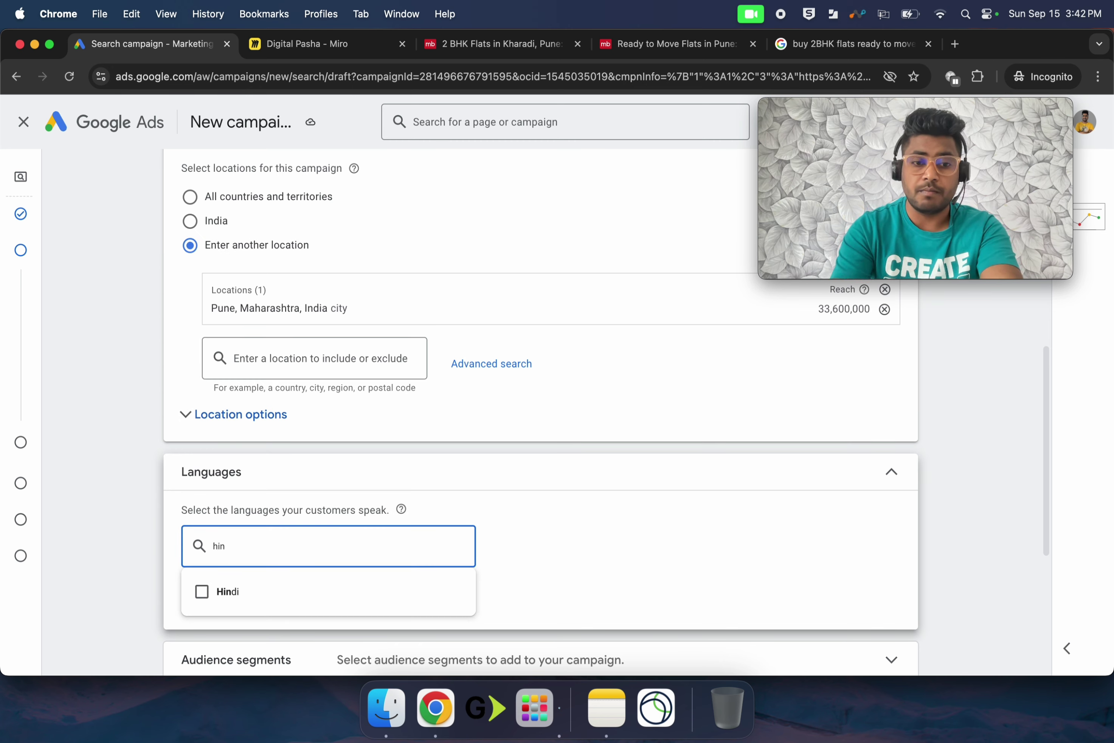
left_click(202, 592)
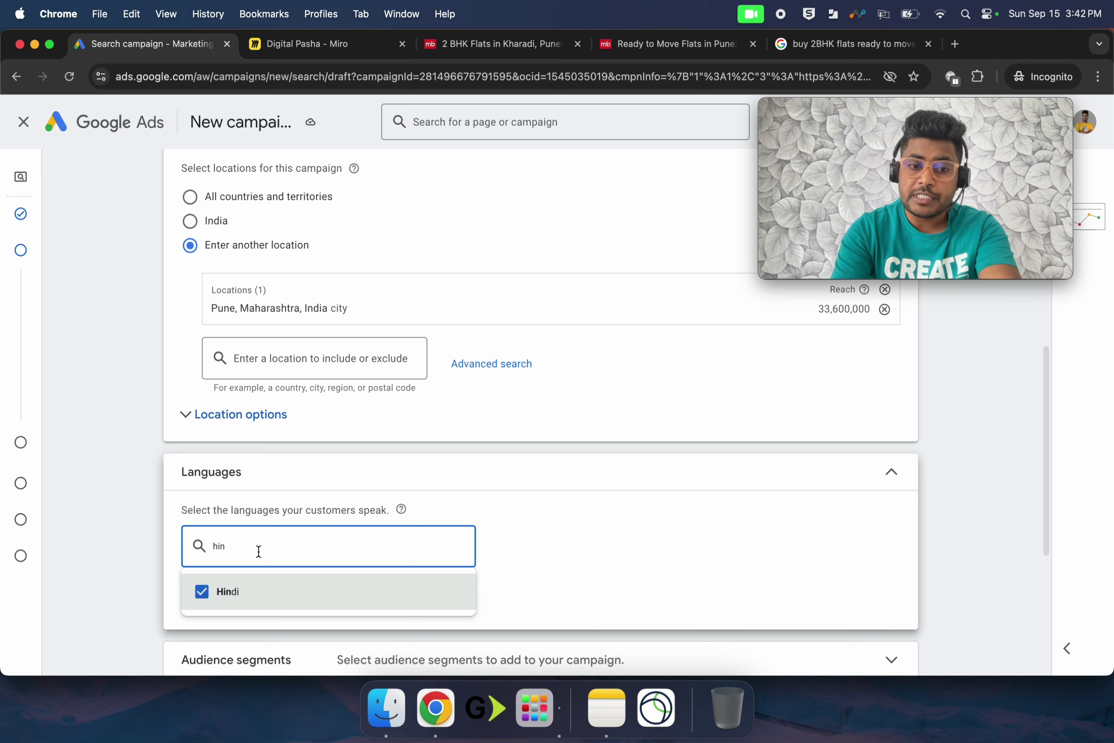
key("BackSpace")
key("BackSpace")
key("BackSpace")
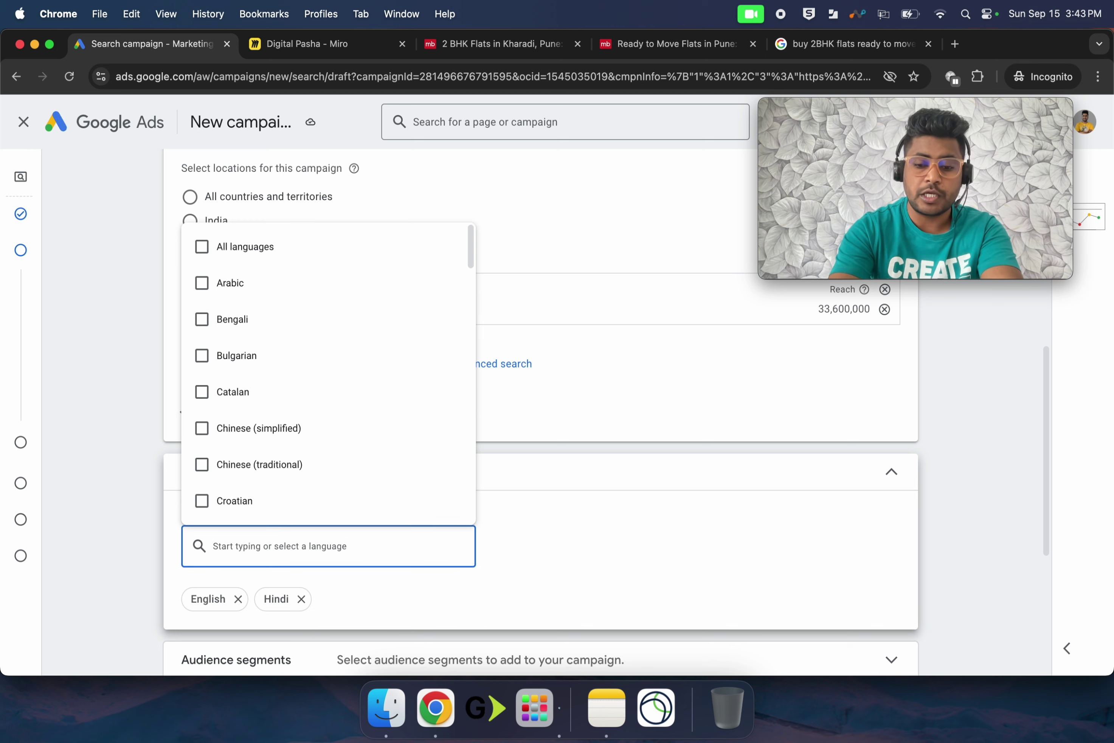
type("mara")
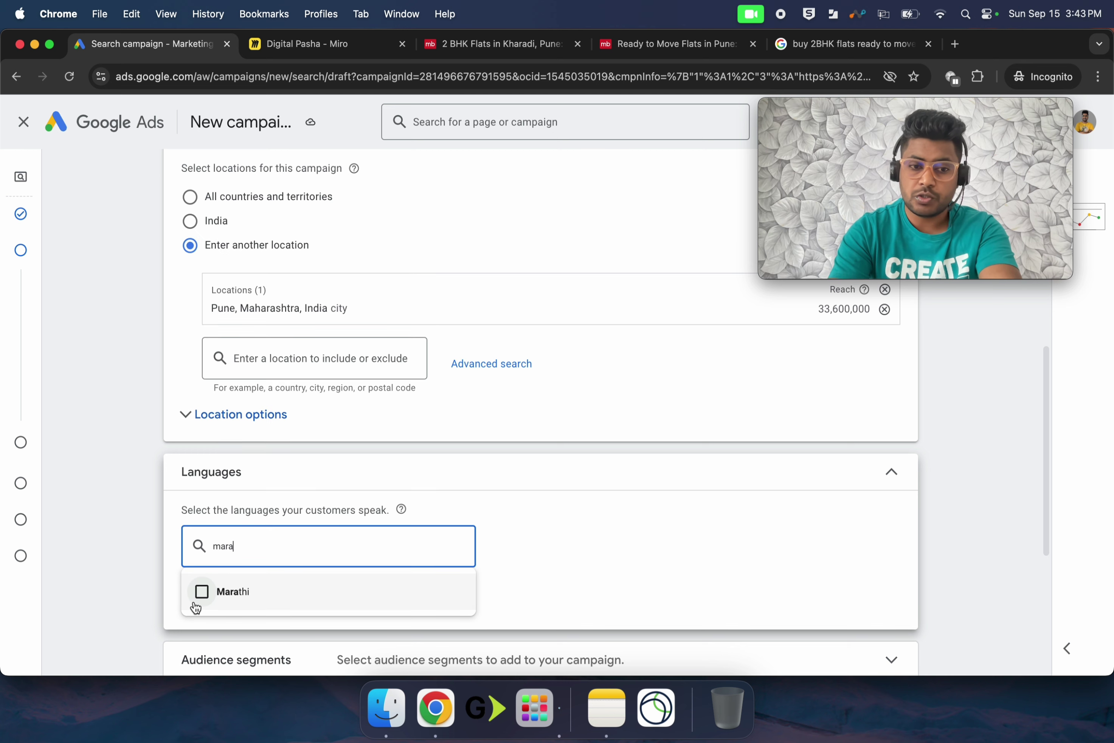
left_click(199, 597)
left_click(627, 499)
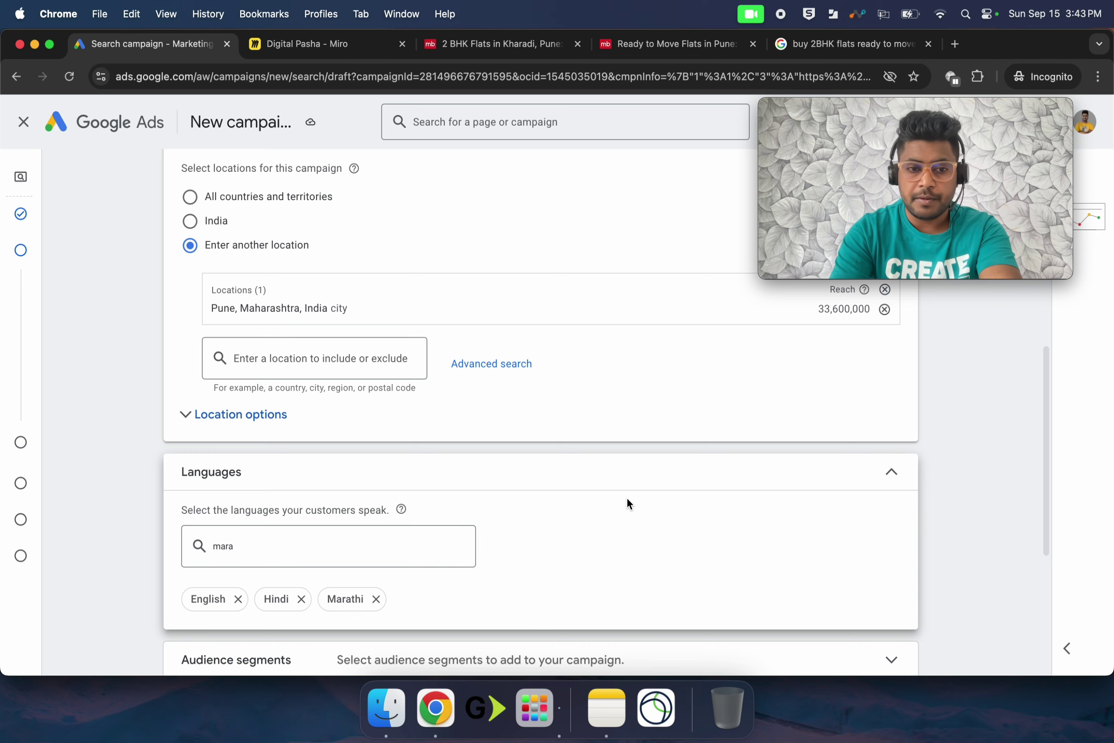
Turn off broad match keywords for the entire campaign so that keyword match types are used
scroll(535, 548, "down", 3)
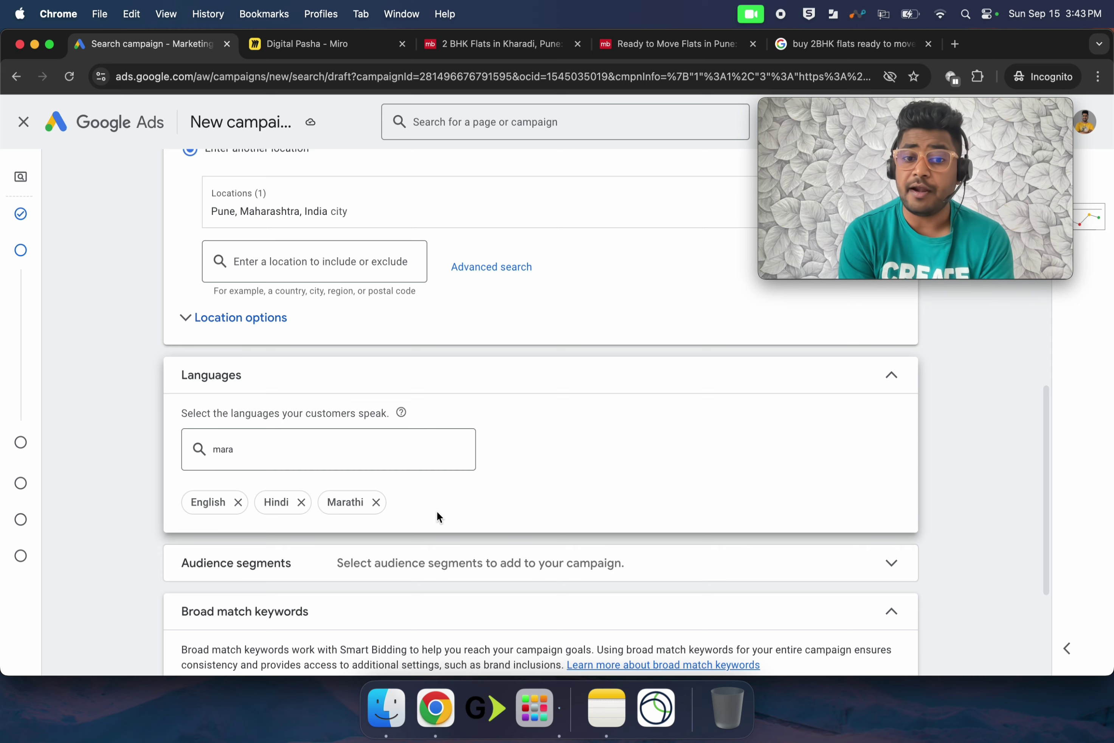
scroll(437, 511, "down", 3)
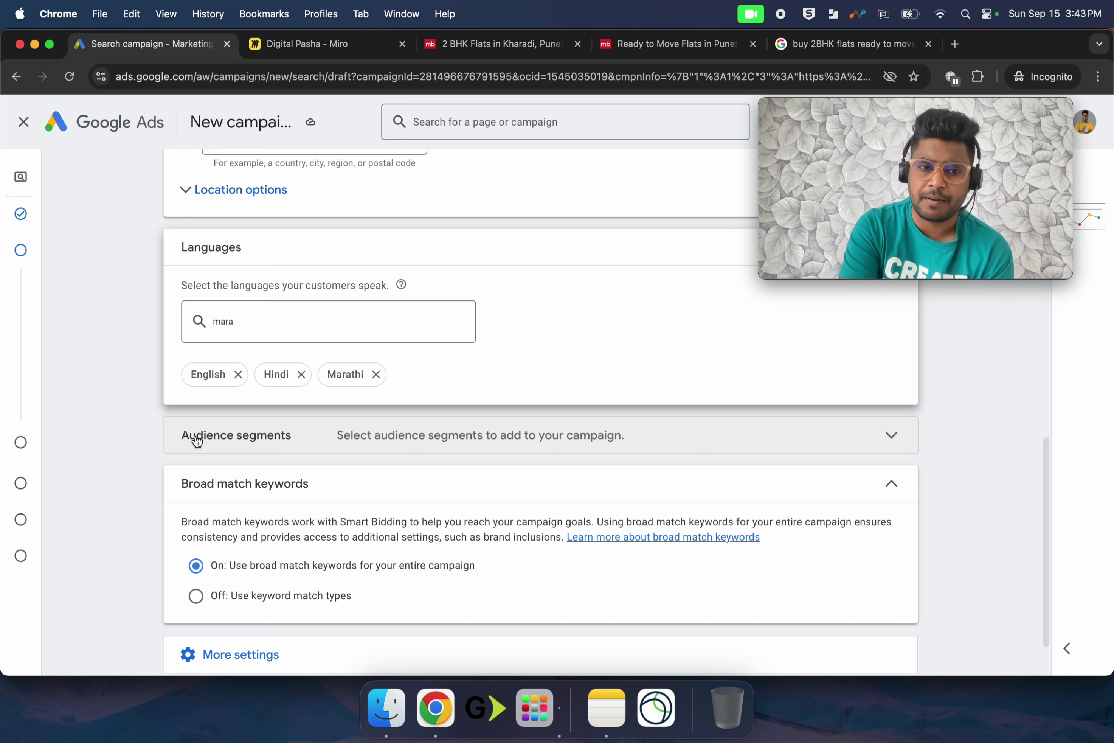
scroll(326, 503, "down", 2)
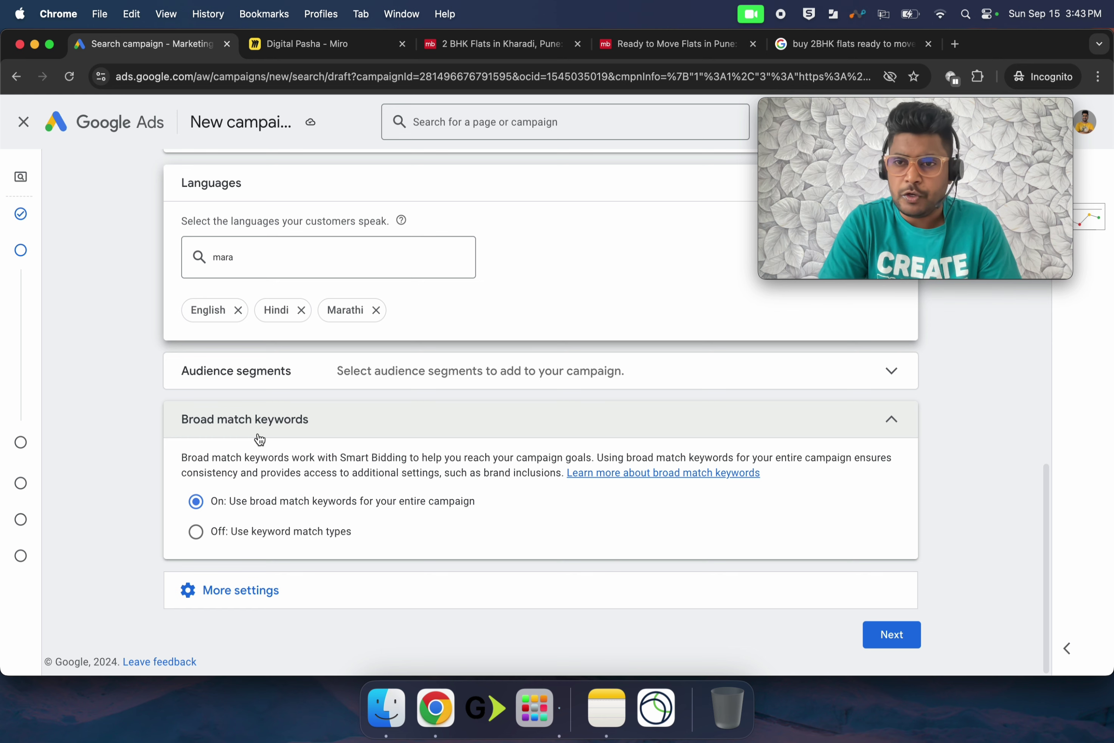
left_click(204, 539)
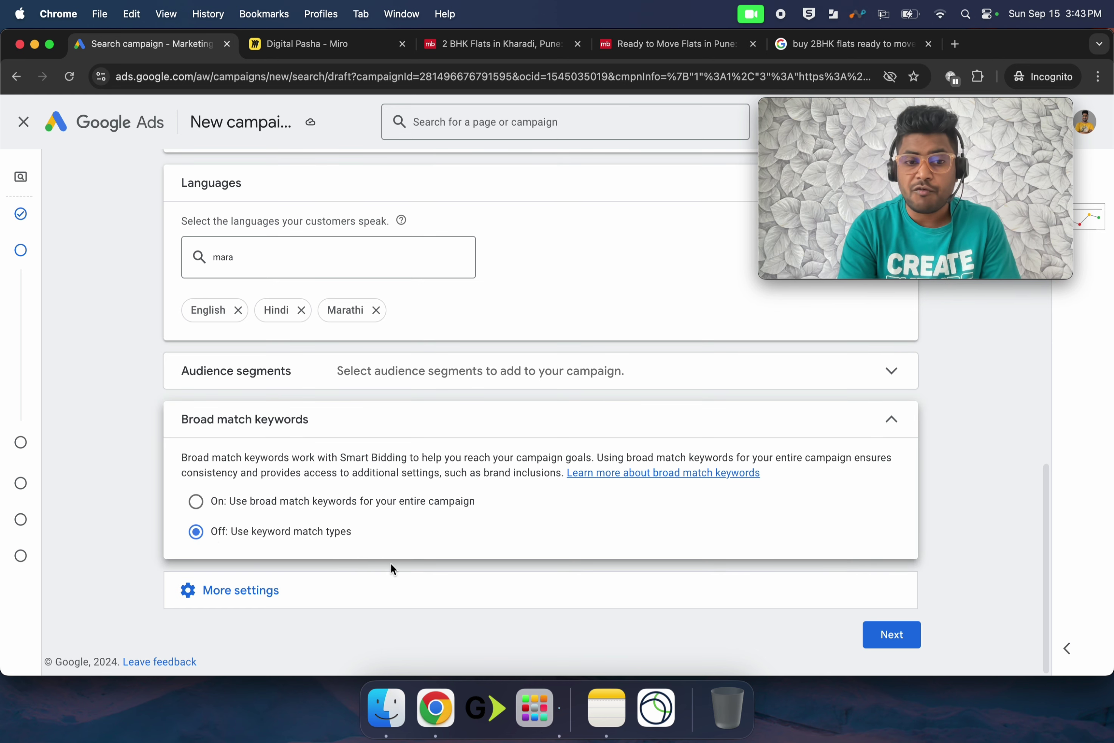
Open the ad schedule among the additional campaign settings and limit it to Mondays - Fridays
left_click(271, 591)
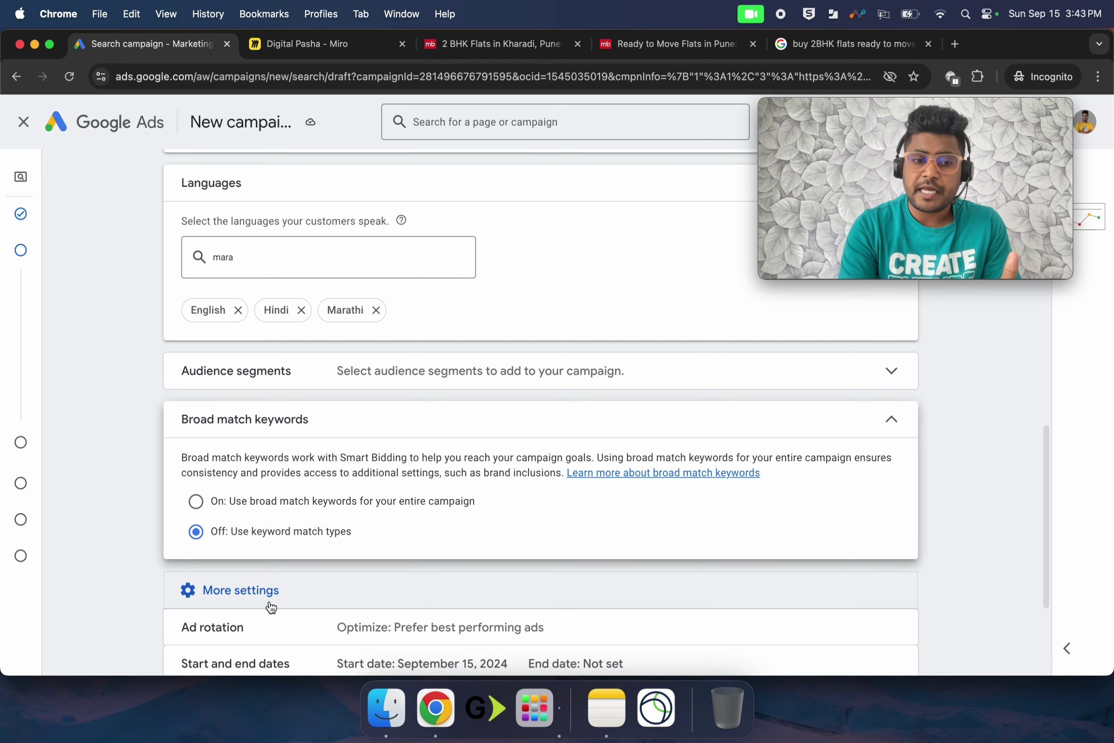
scroll(271, 607, "down", 3)
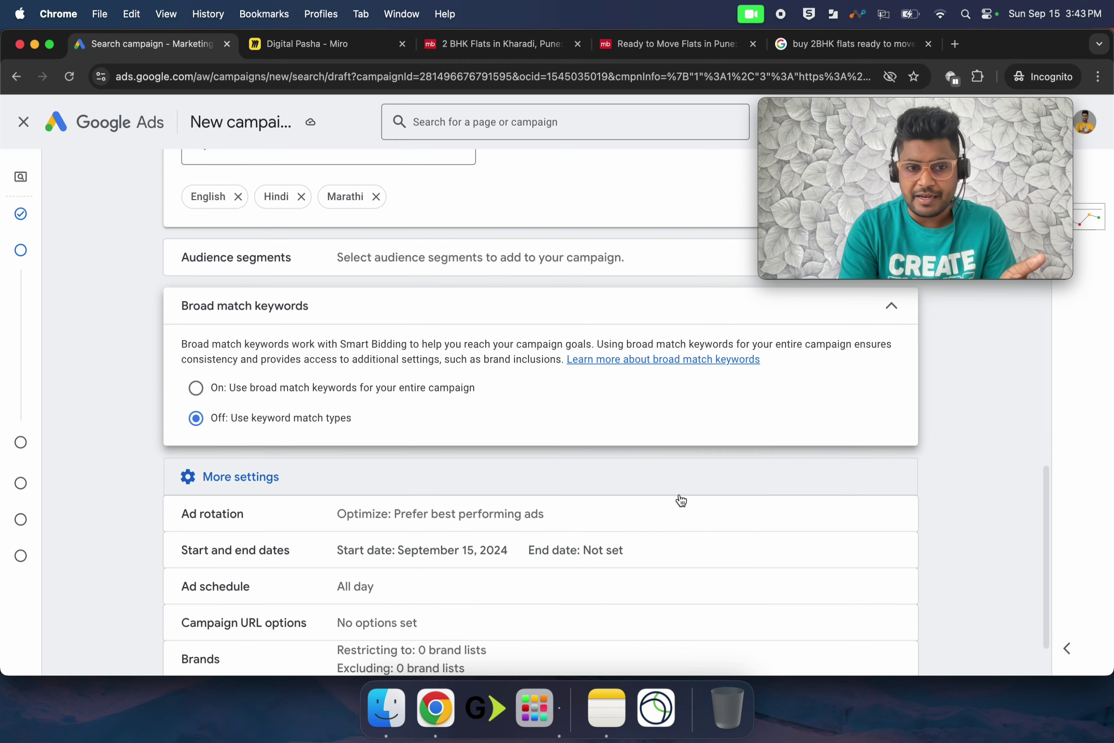
scroll(899, 515, "down", 2)
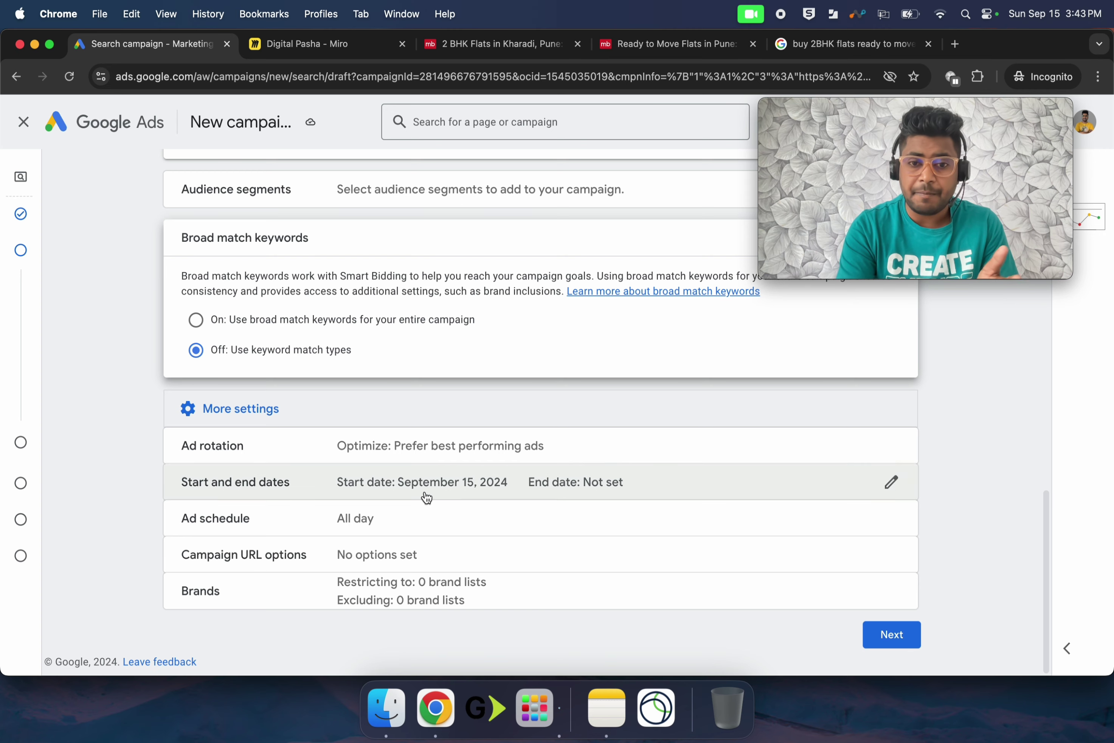
left_click(461, 517)
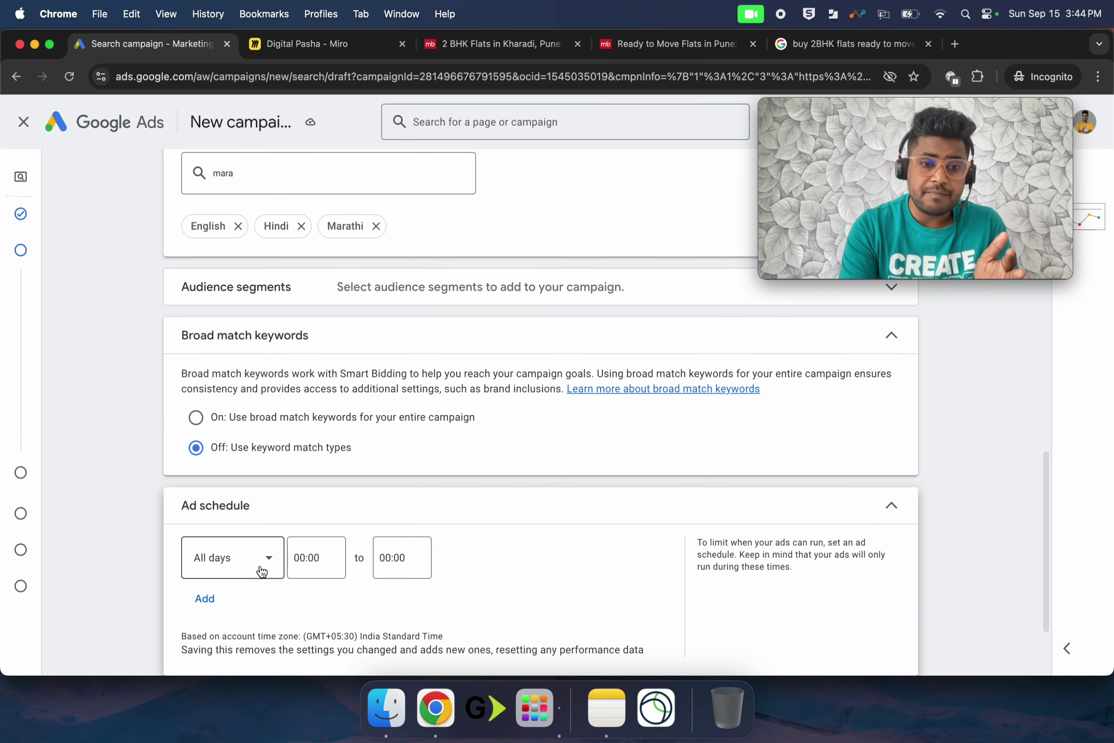
left_click(260, 570)
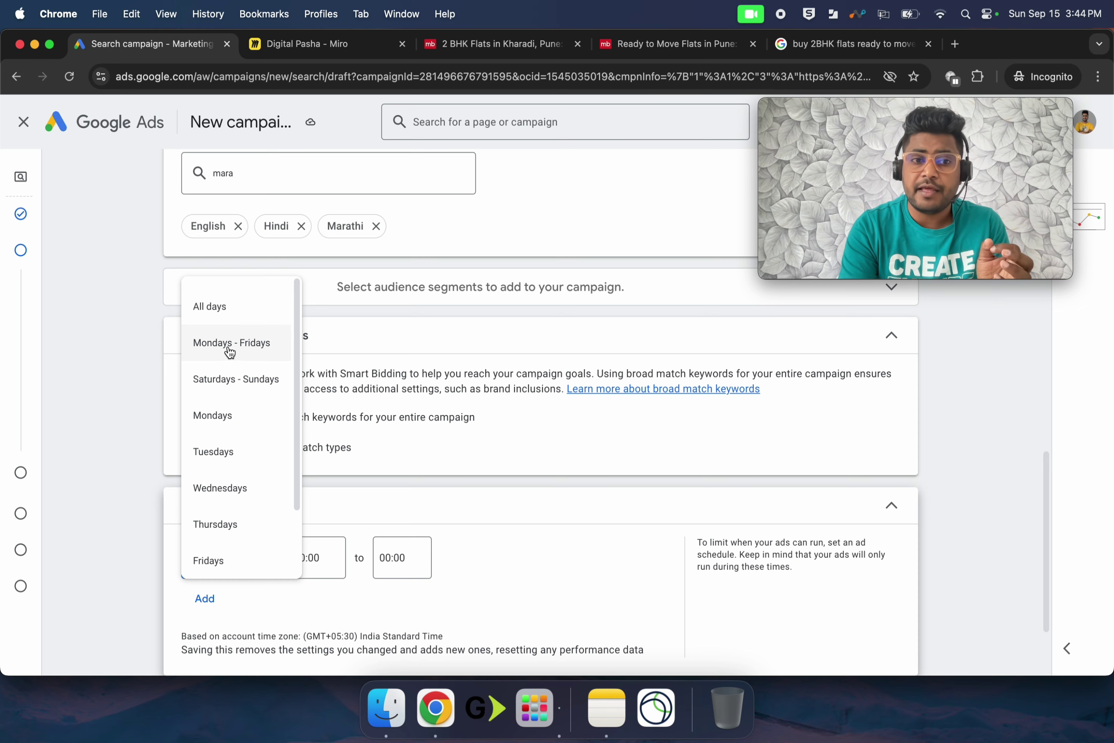
left_click(230, 353)
Set the start time of the Mondays - Fridays ad schedule to 10:00
left_click(341, 563)
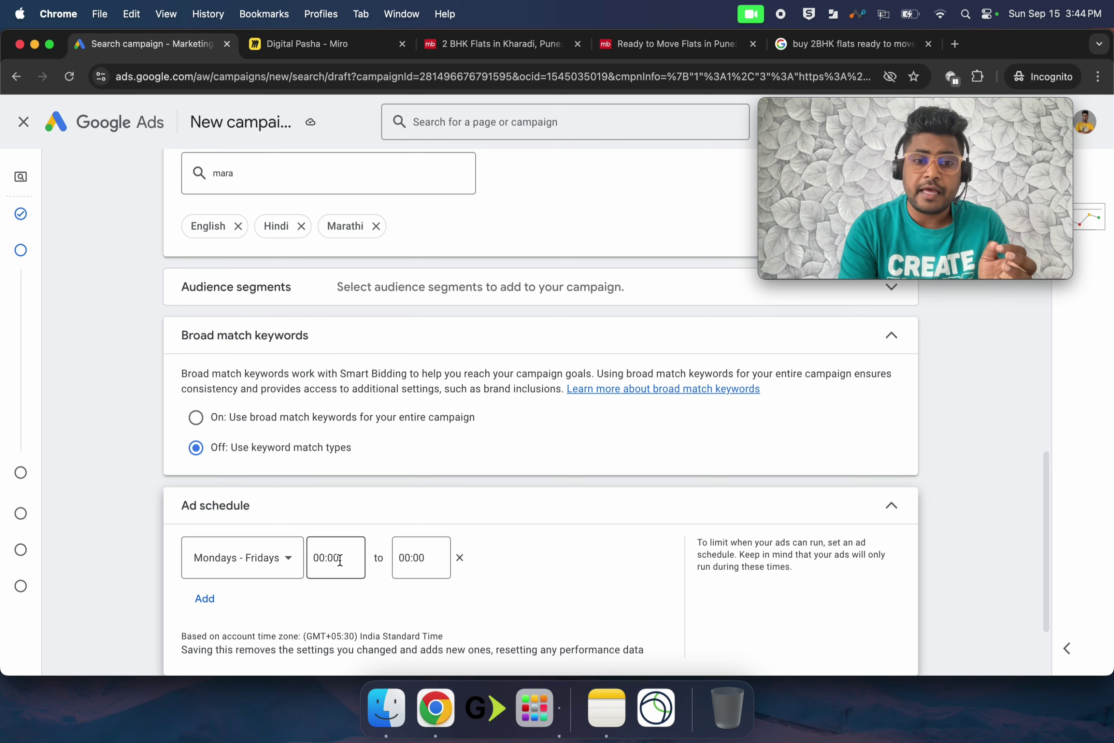
scroll(341, 564, "down", 2)
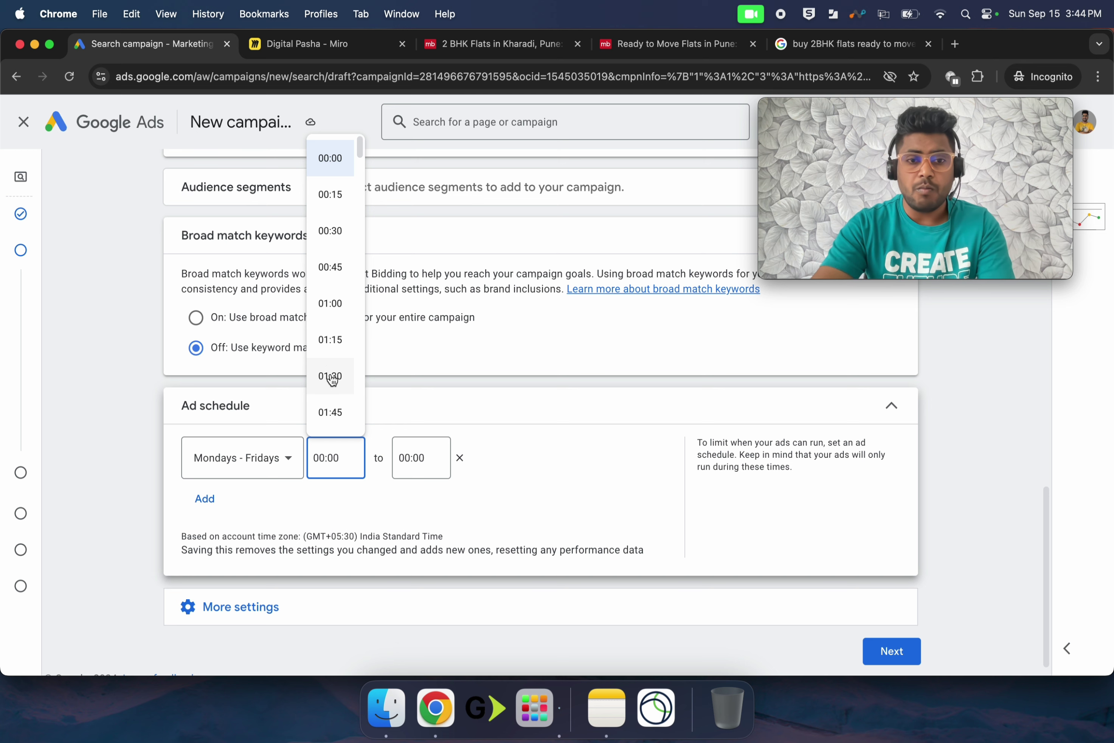
scroll(332, 380, "down", 12)
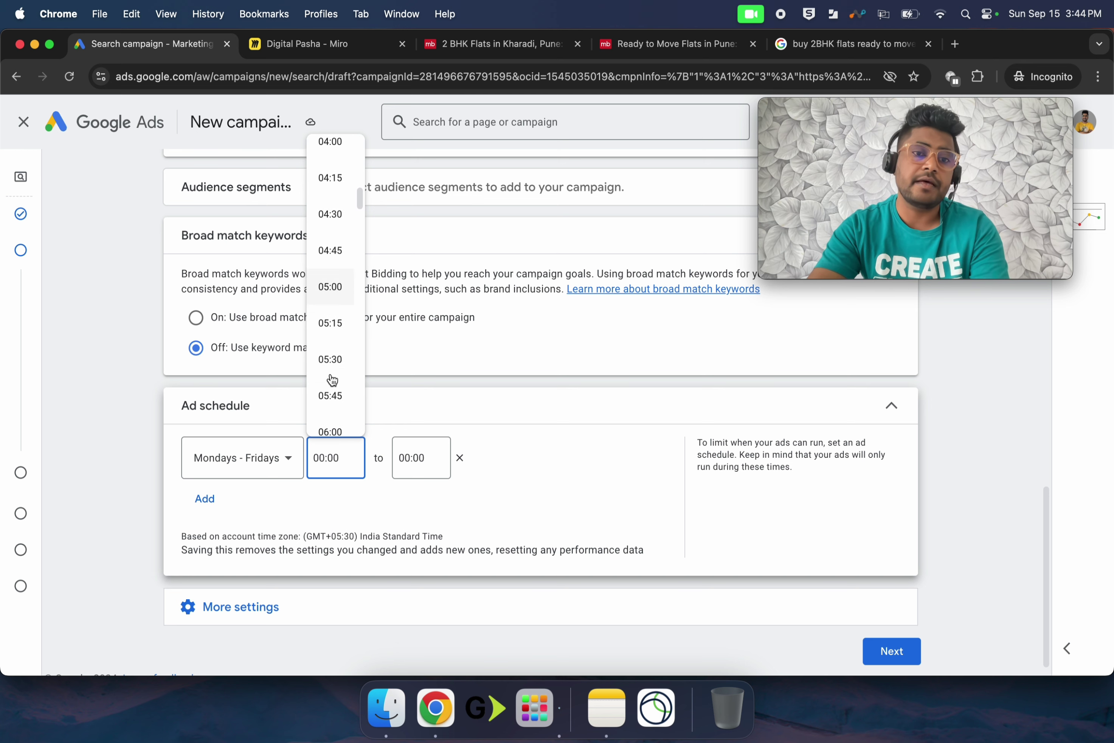
scroll(332, 381, "down", 8)
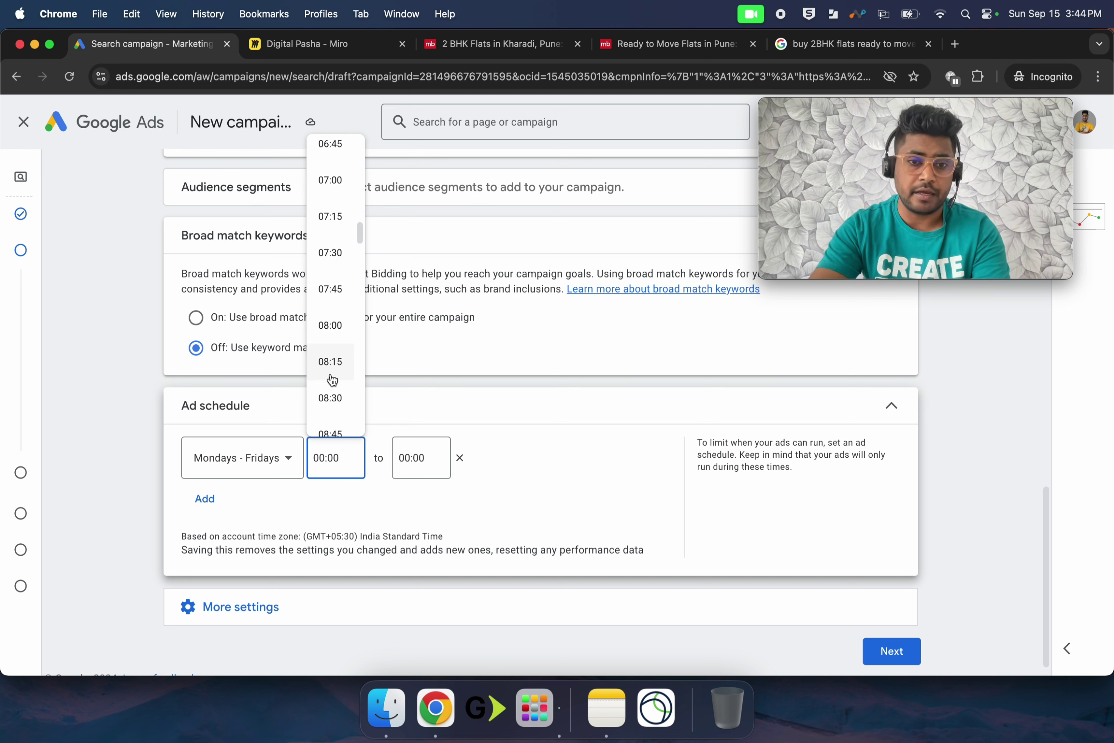
scroll(333, 380, "down", 8)
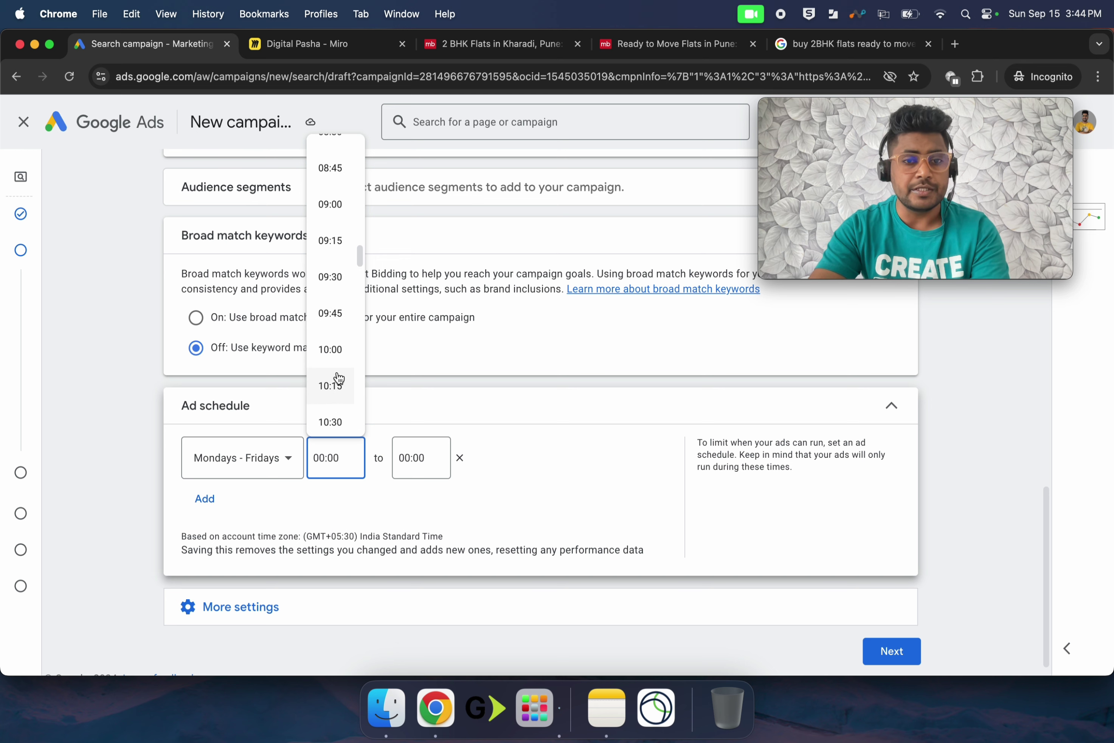
left_click(340, 357)
Set the end time of the Mondays - Fridays ad schedule to 18:00
left_click(418, 456)
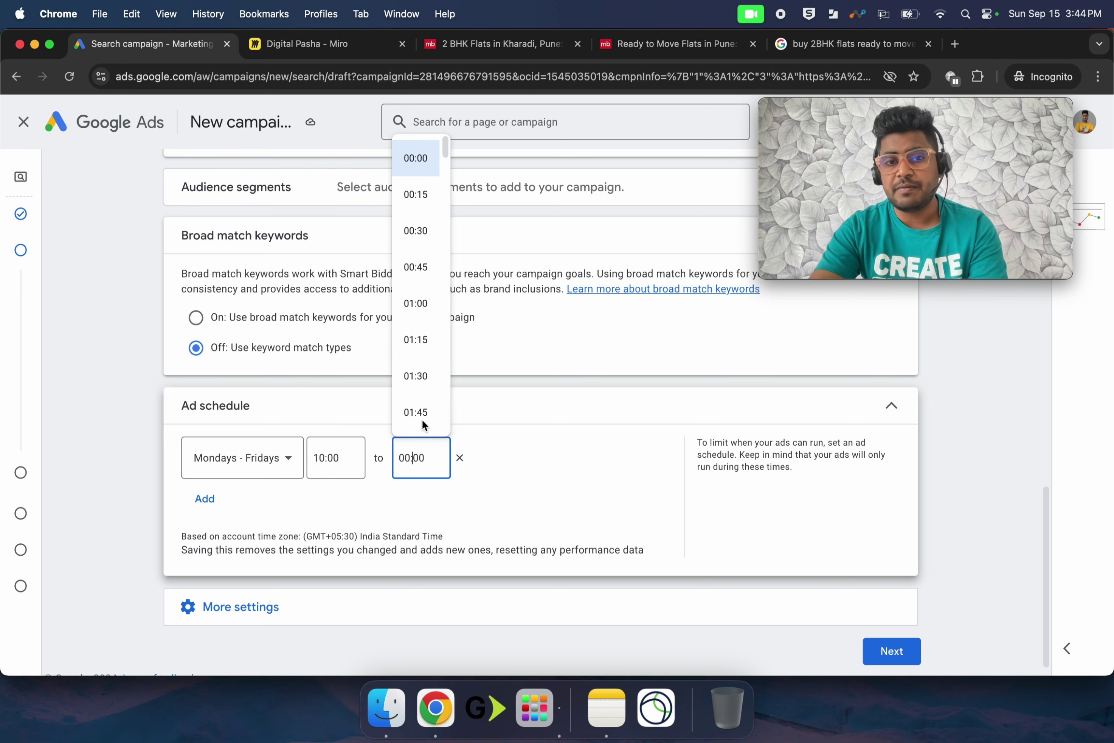
scroll(418, 368, "down", 10)
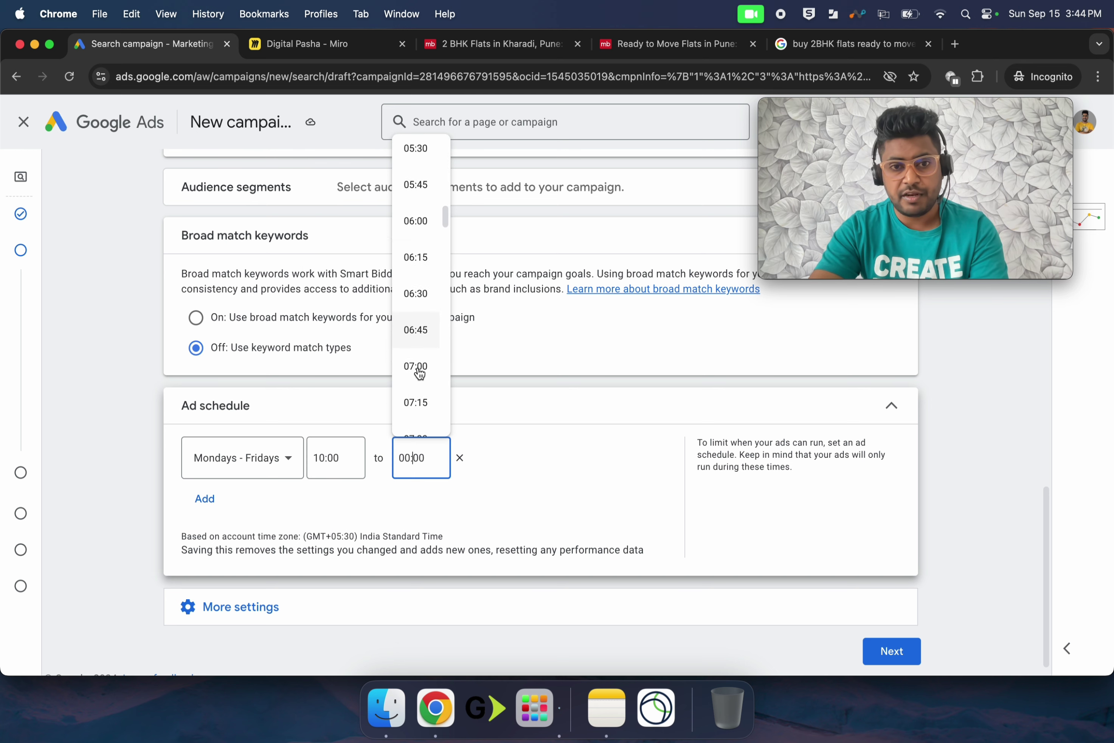
scroll(420, 373, "down", 10)
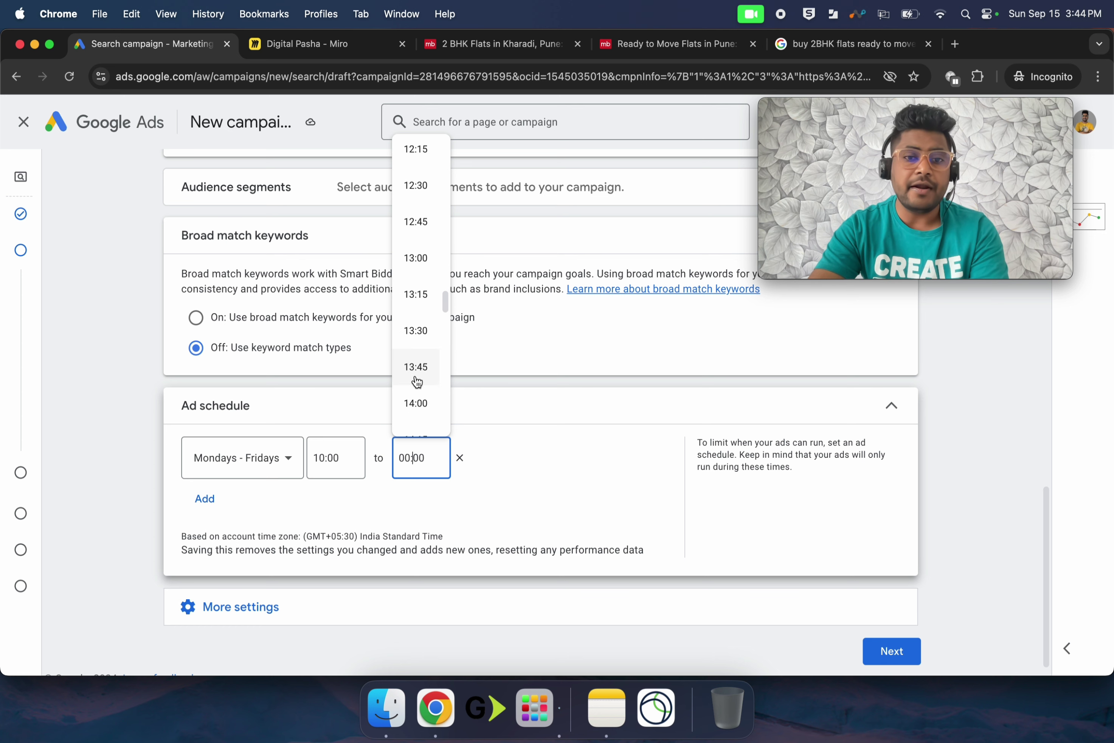
scroll(417, 382, "down", 6)
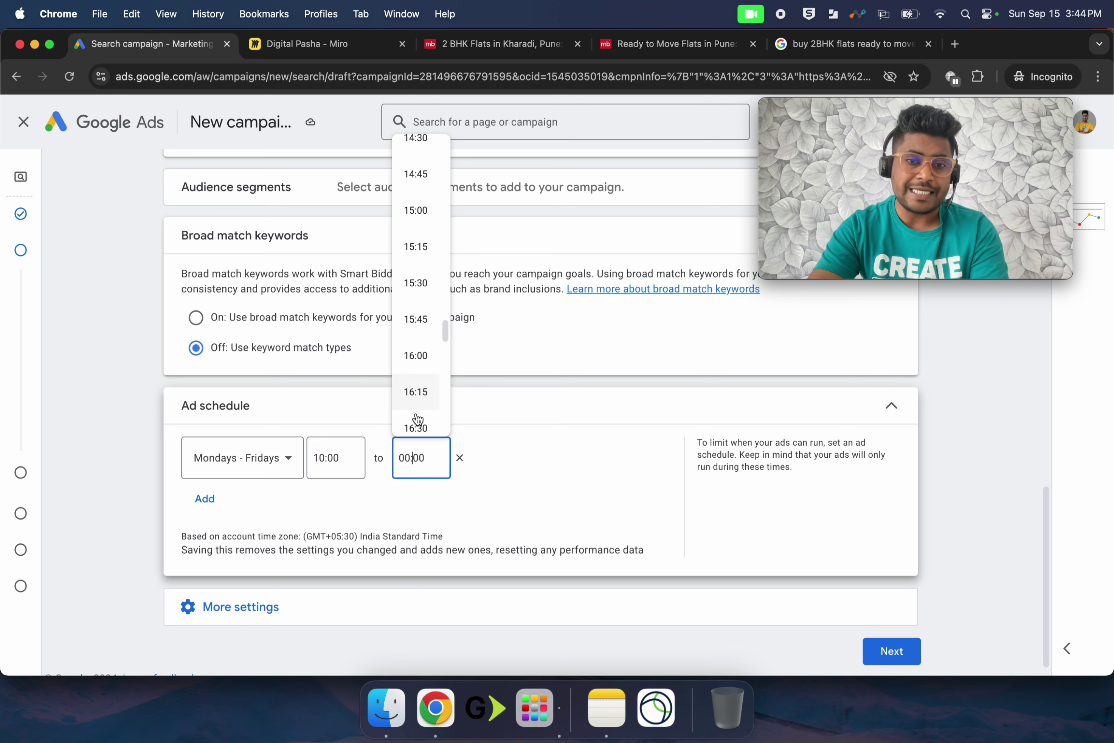
scroll(417, 421, "down", 3)
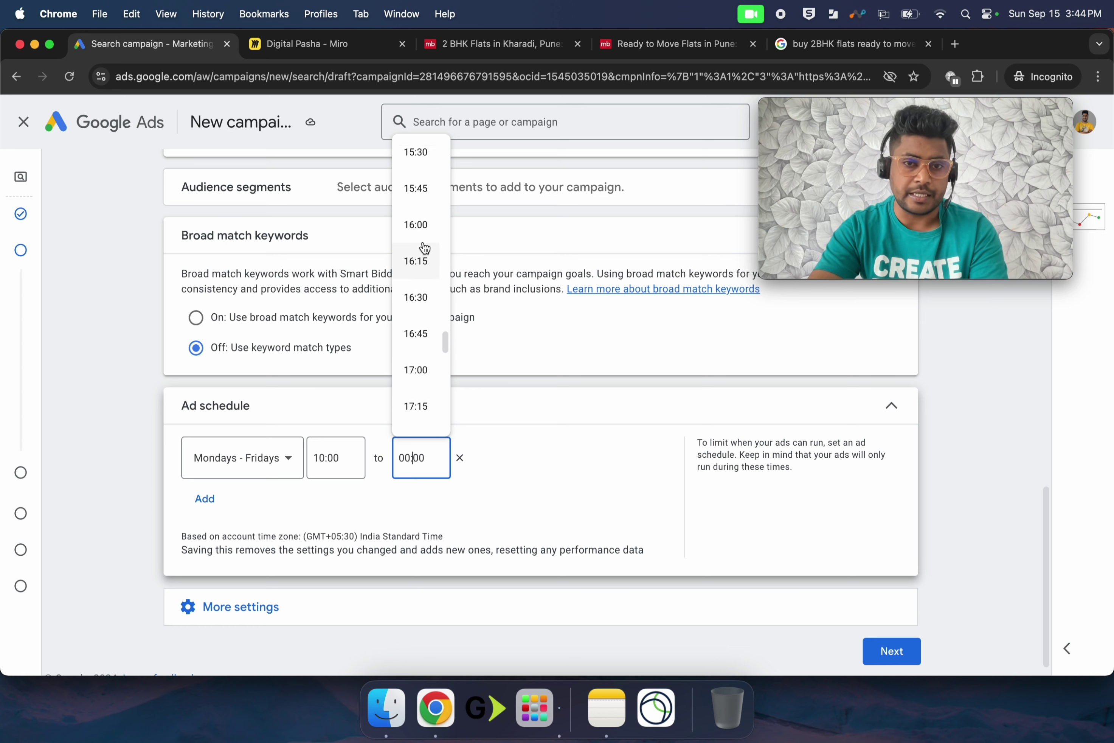
scroll(418, 336, "down", 2)
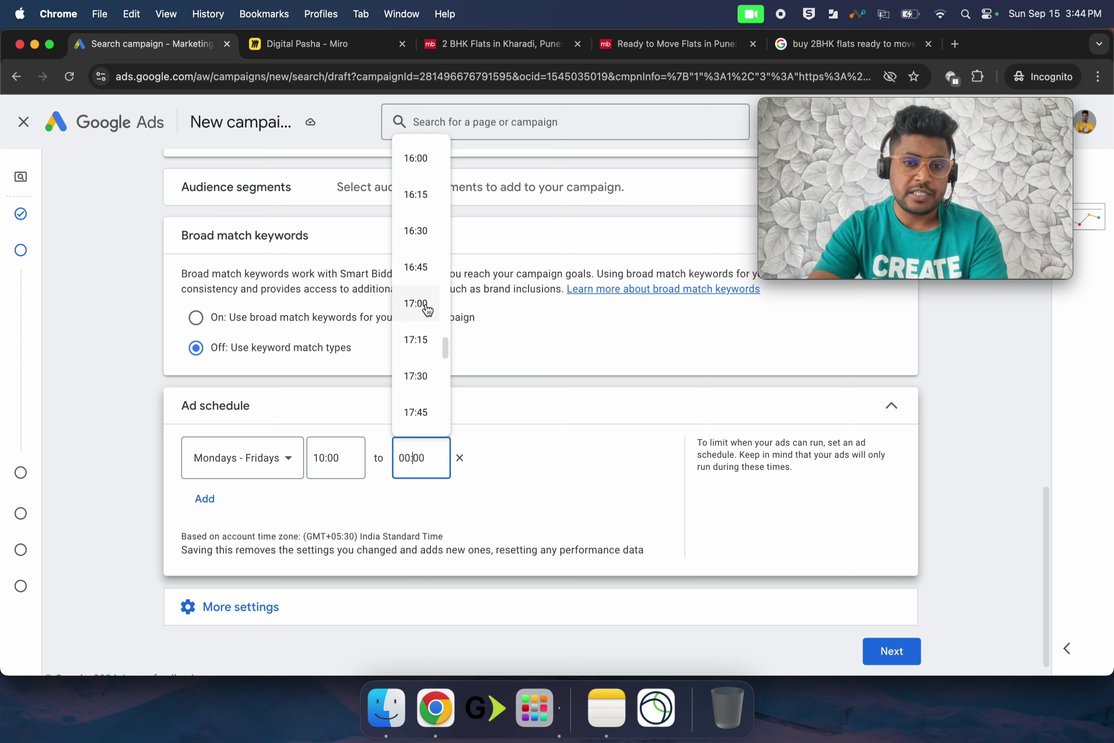
scroll(425, 336, "down", 2)
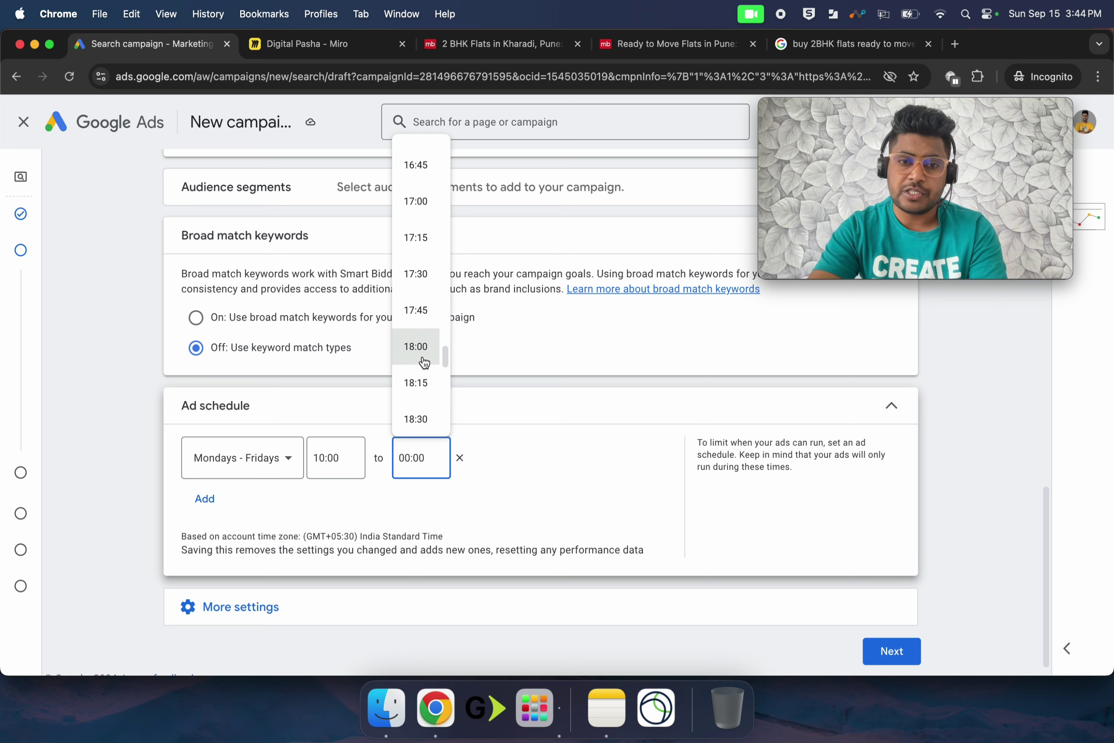
left_click(422, 357)
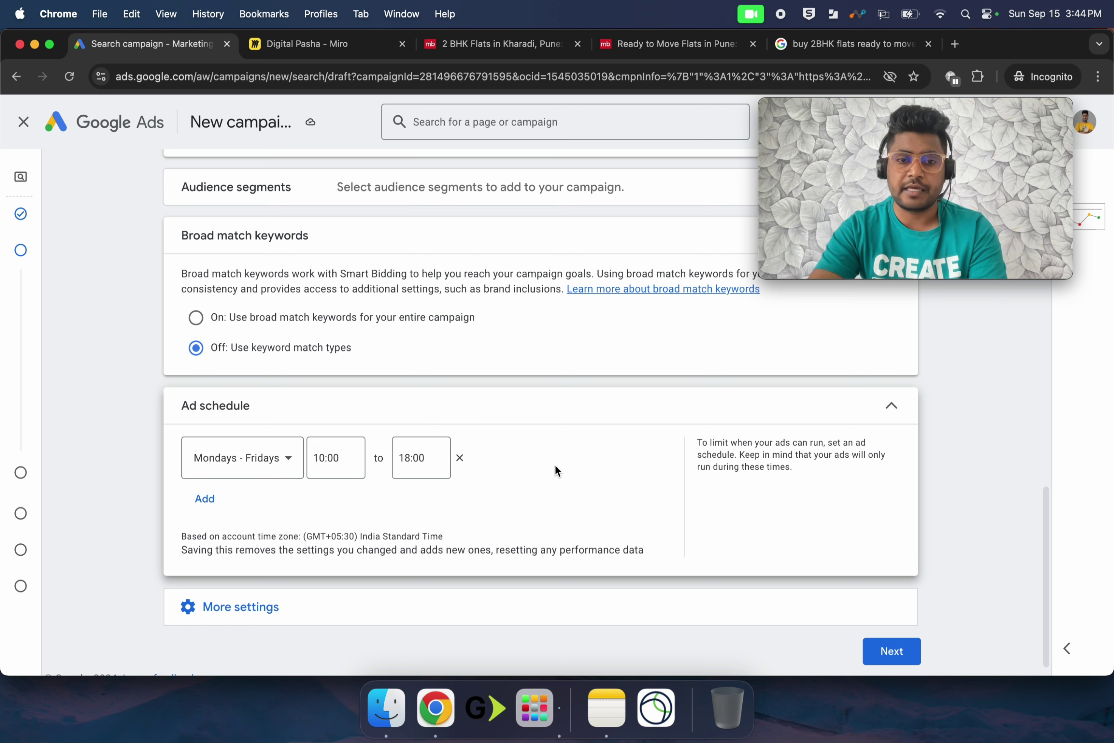
Continue past the campaign settings and skip the AI keyword and asset generation
left_click(883, 660)
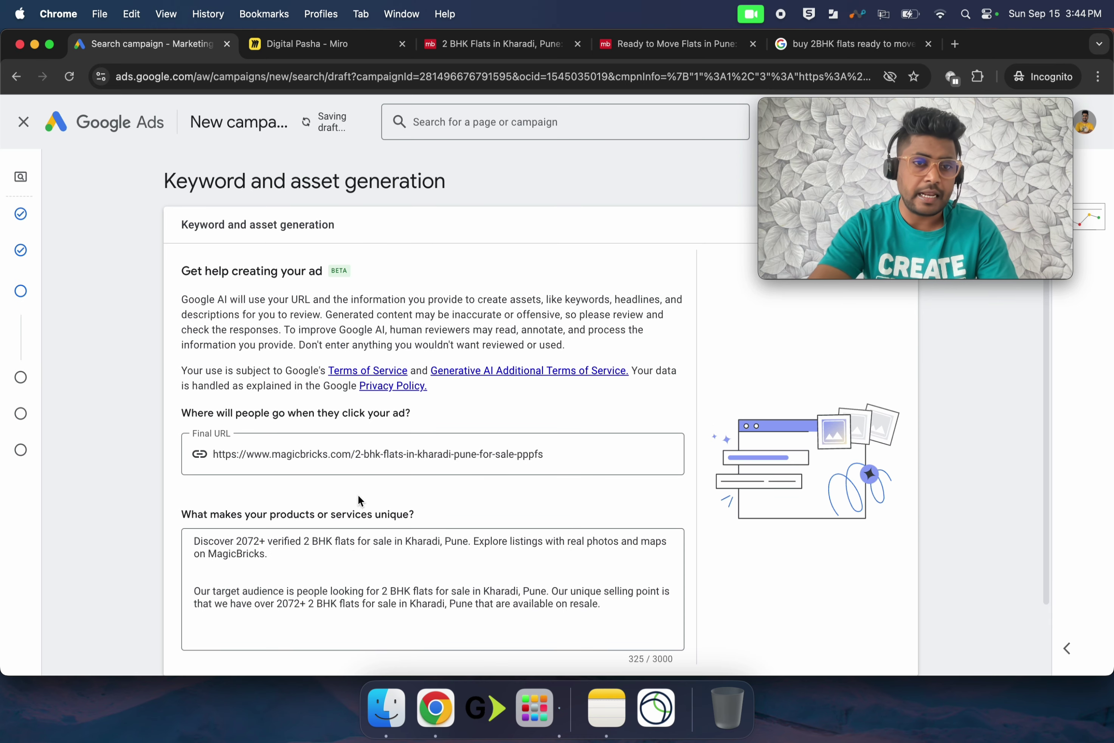
scroll(360, 500, "down", 3)
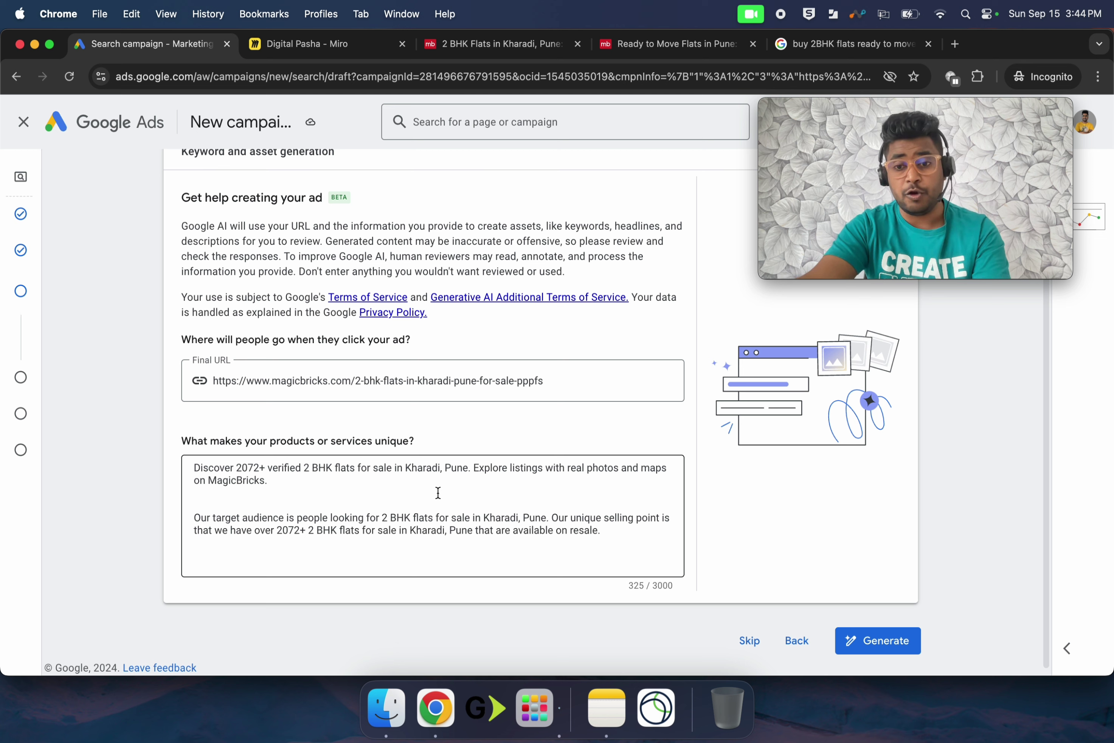
left_click(741, 640)
Replace the suggested keywords in Ad group 1 with the five quoted Ad Group1: Ready to Move keywords copied from the Miro board
scroll(323, 557, "down", 3)
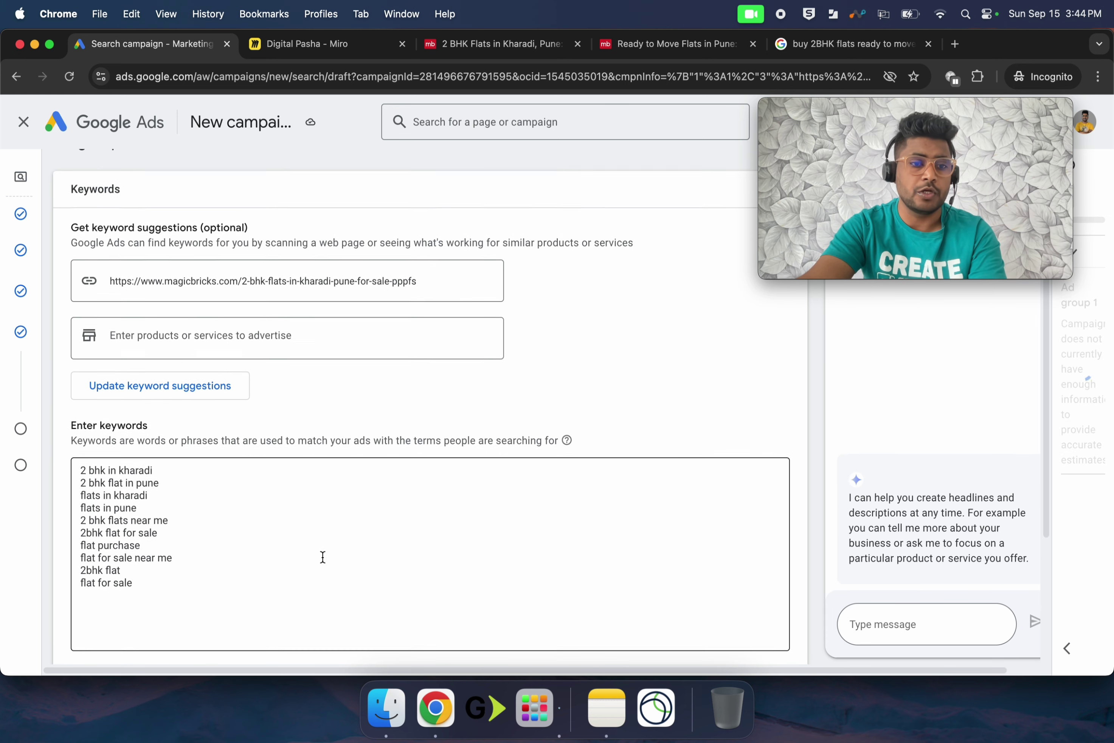
left_click(198, 536)
left_click(140, 581)
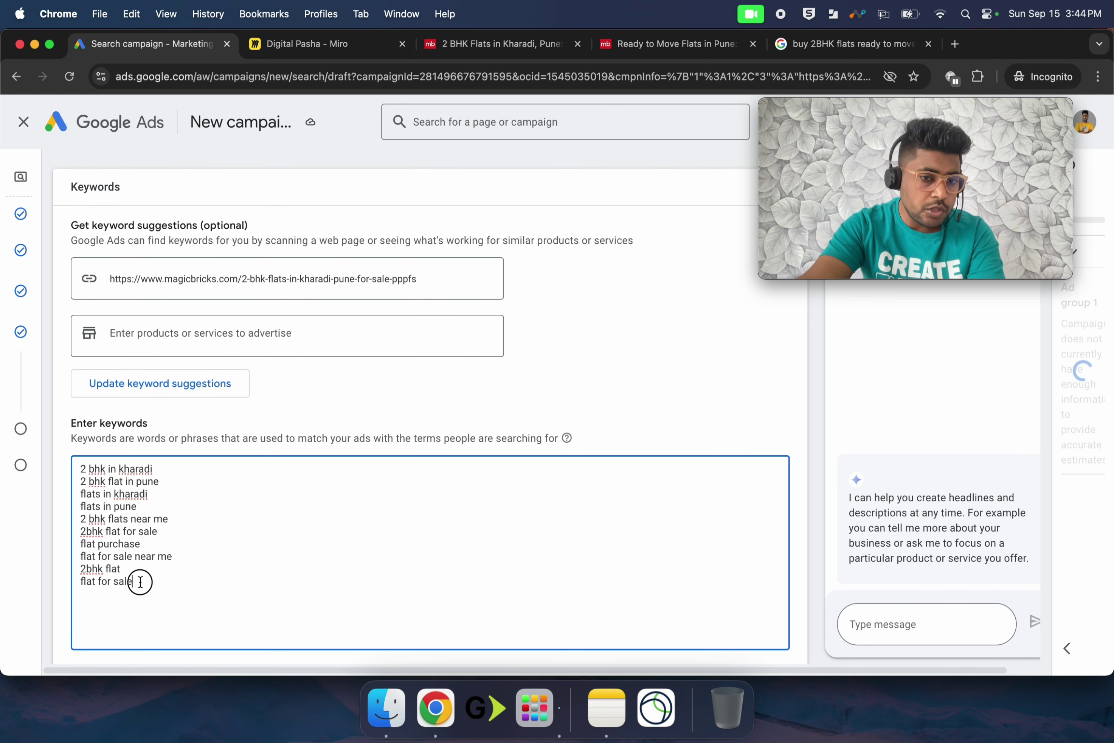
left_click_drag(139, 582, 78, 471)
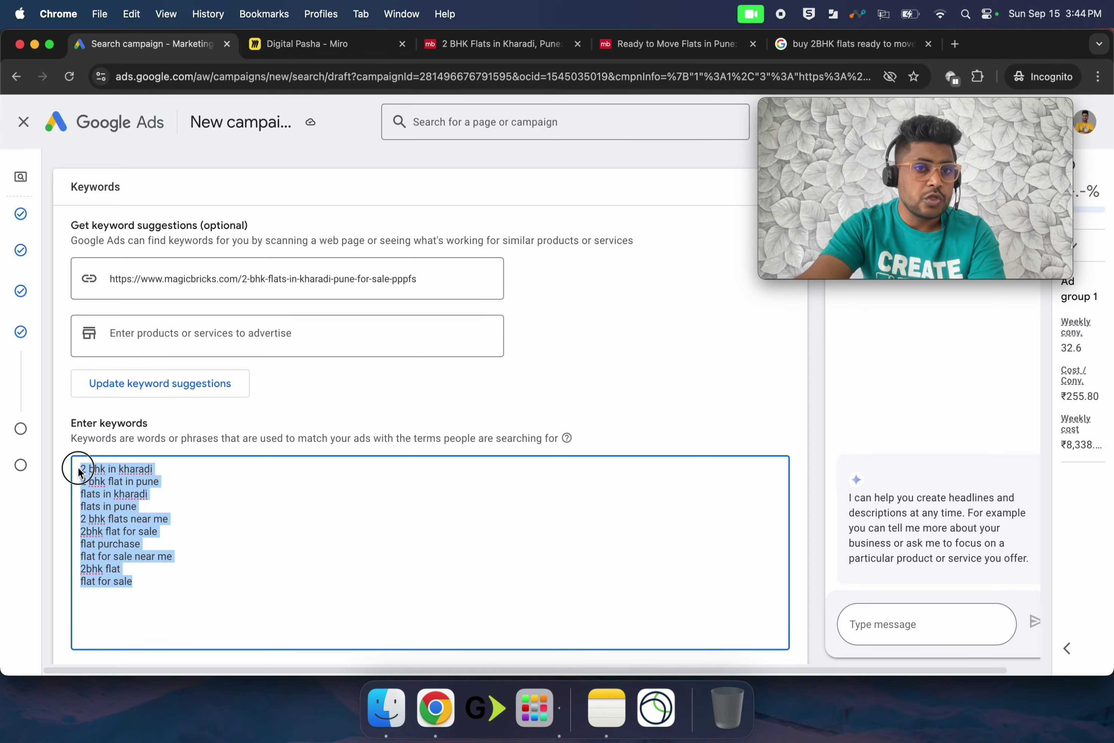
scroll(182, 538, "down", 5)
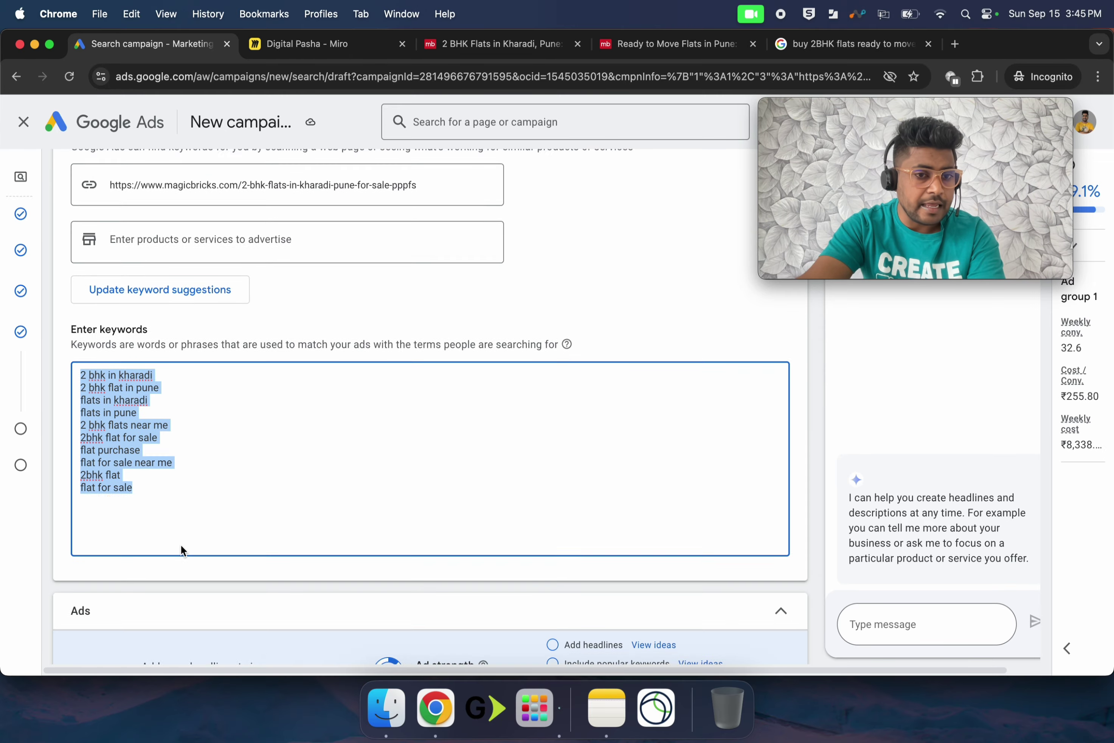
left_click(351, 53)
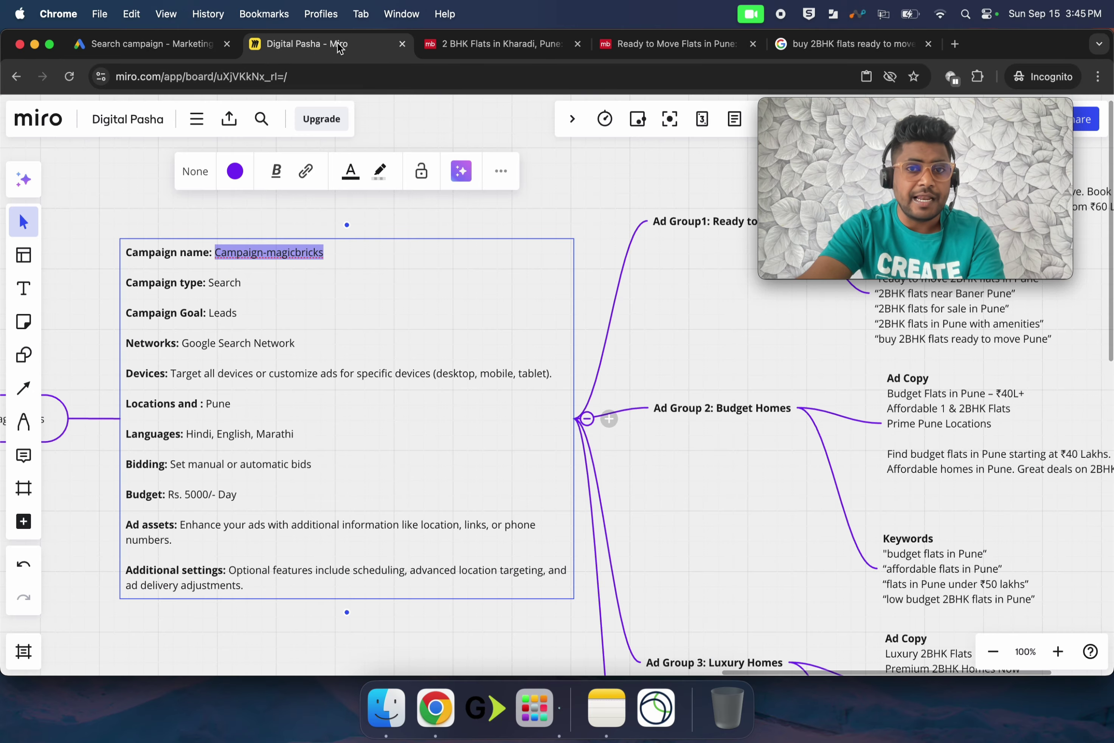
scroll(643, 293, "right", 5)
scroll(645, 297, "right", 3)
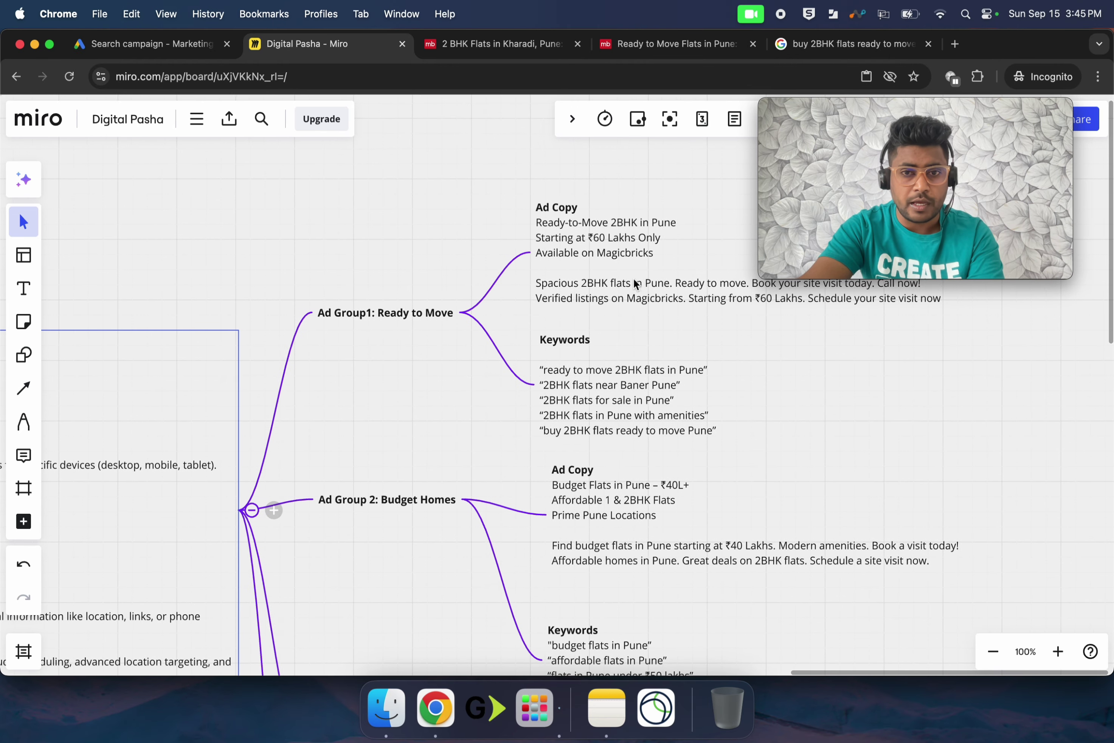
left_click(593, 390)
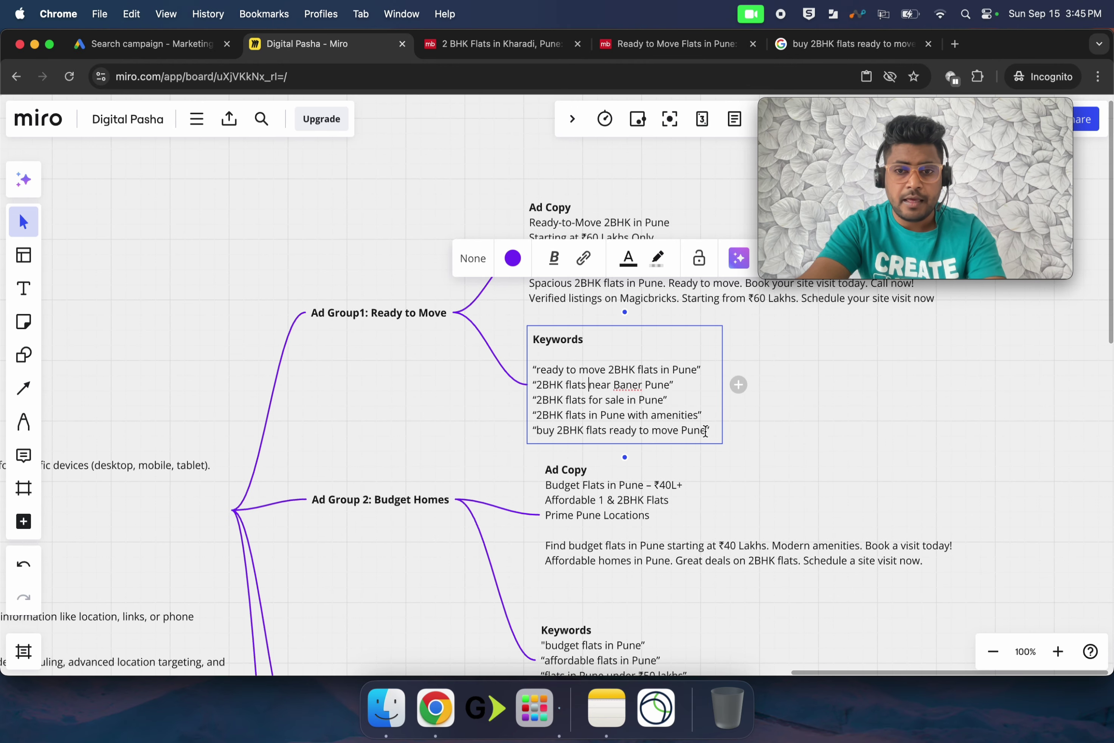
left_click_drag(707, 432, 536, 366)
key("super+c")
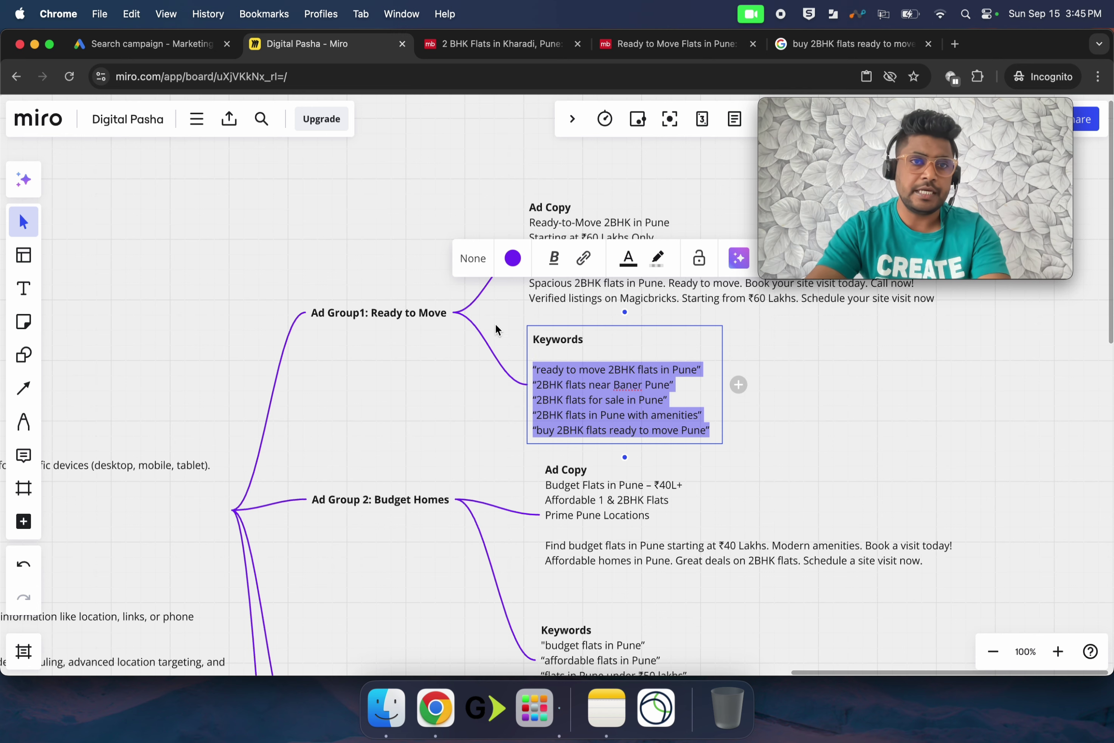
left_click(194, 43)
key("super+v")
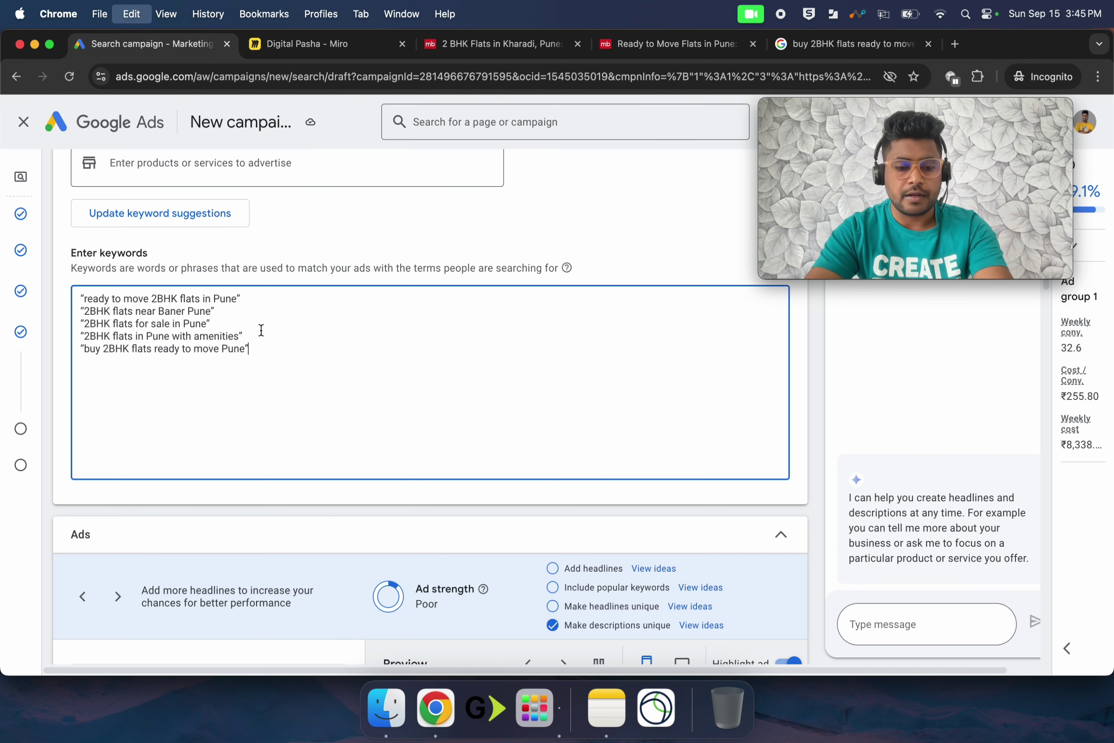
Look through the ad's final URL, display path and headlines, and switch the ad preview to desktop
scroll(209, 384, "down", 6)
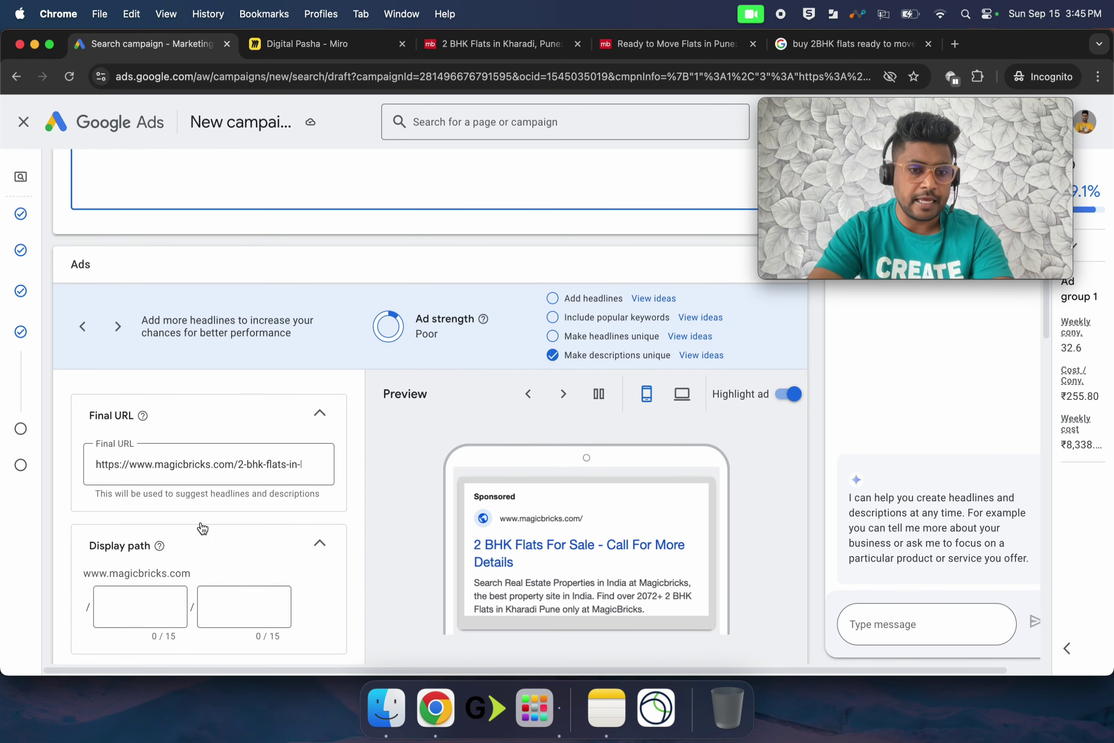
scroll(202, 527, "down", 5)
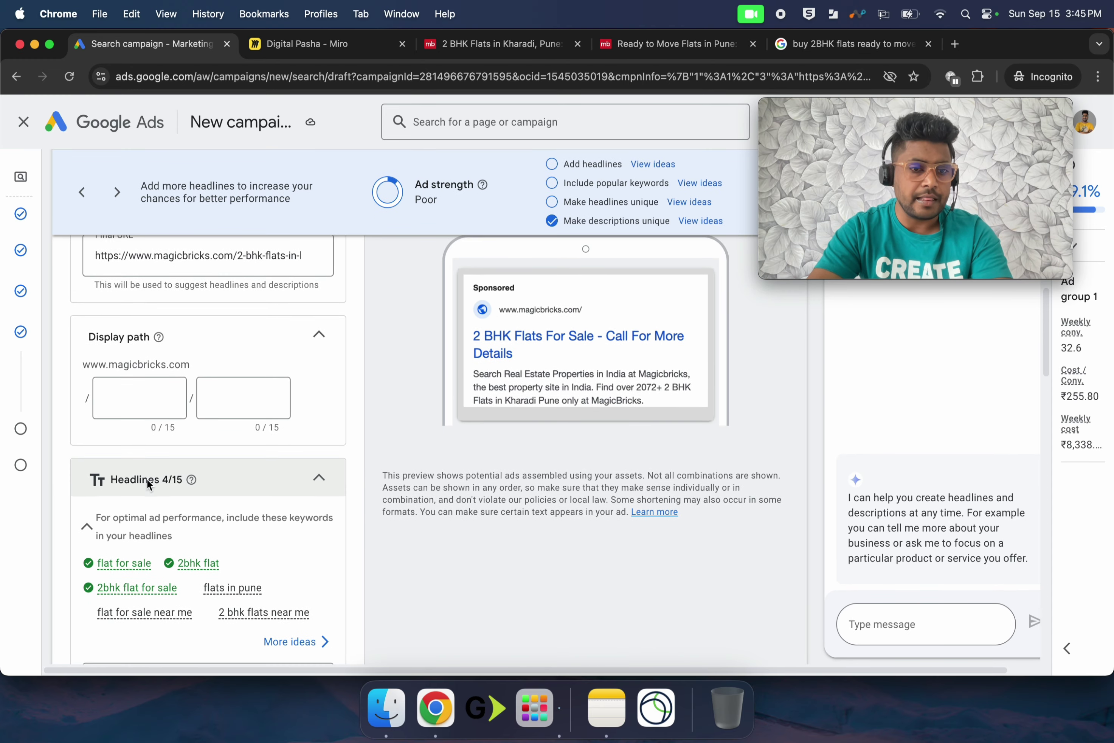
scroll(148, 479, "down", 3)
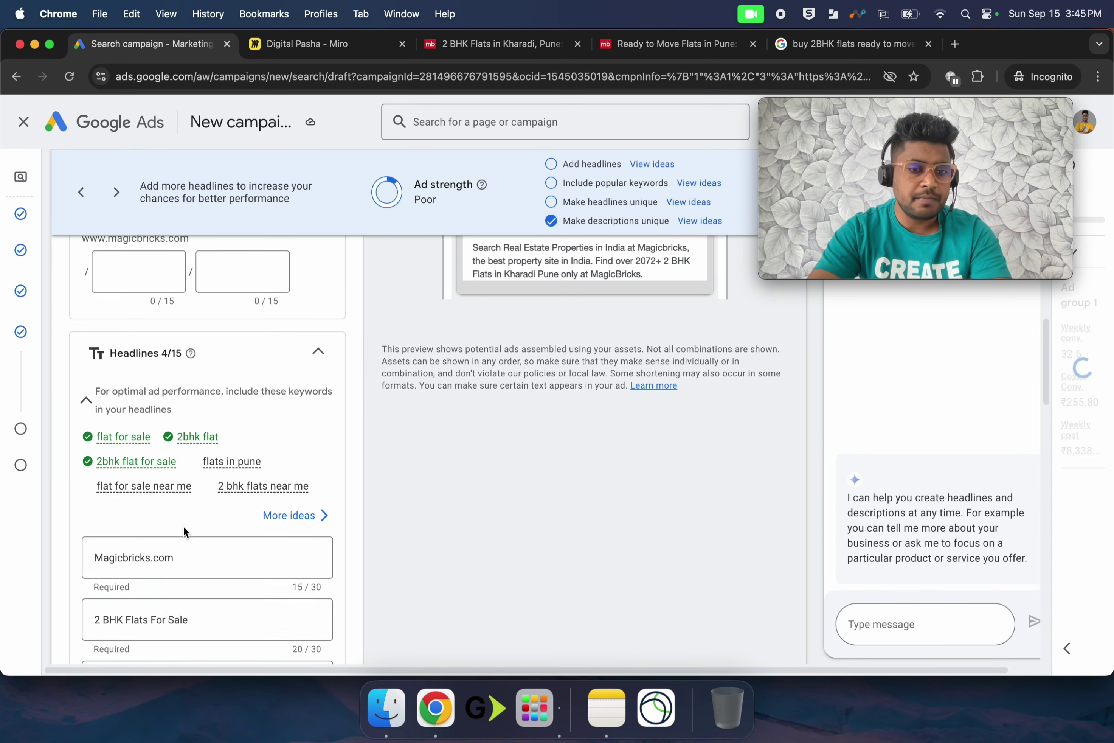
scroll(173, 403, "up", 10)
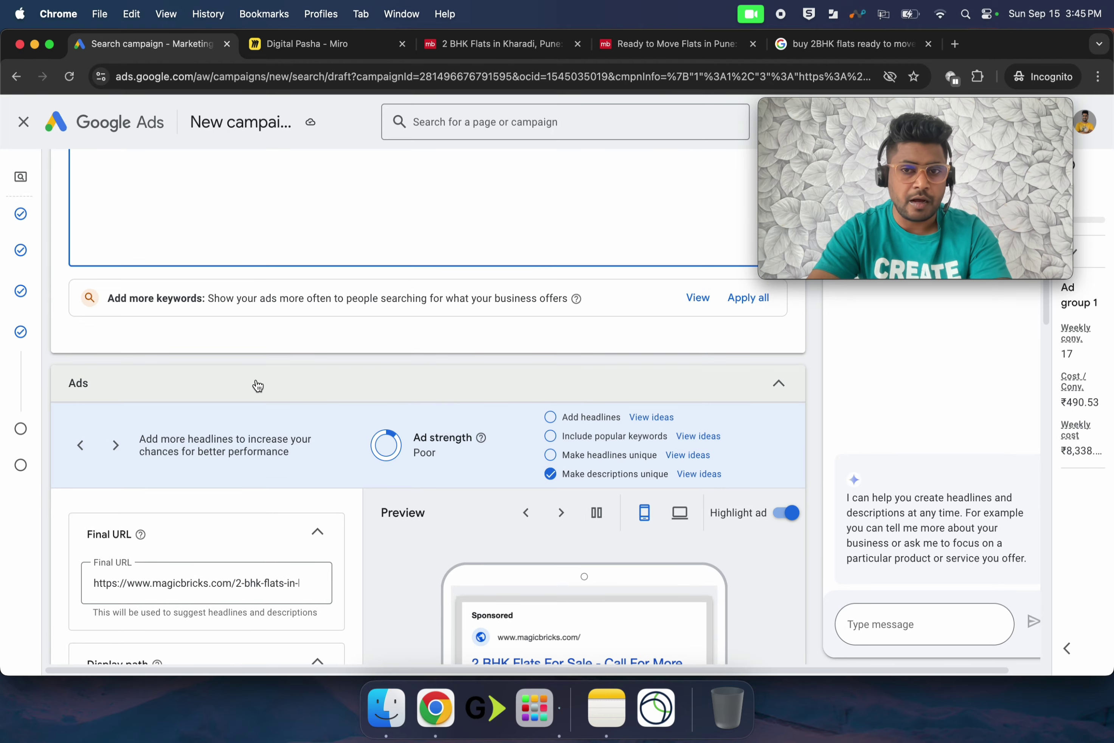
left_click(680, 513)
scroll(613, 515, "down", 2)
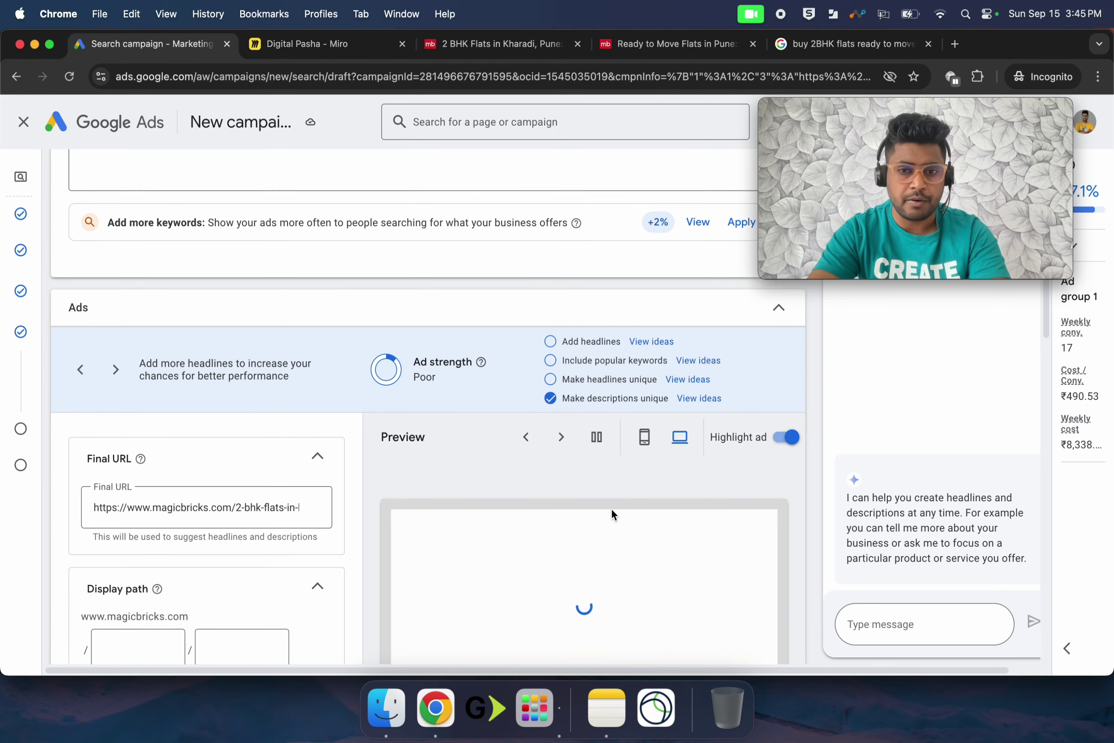
scroll(612, 514, "down", 4)
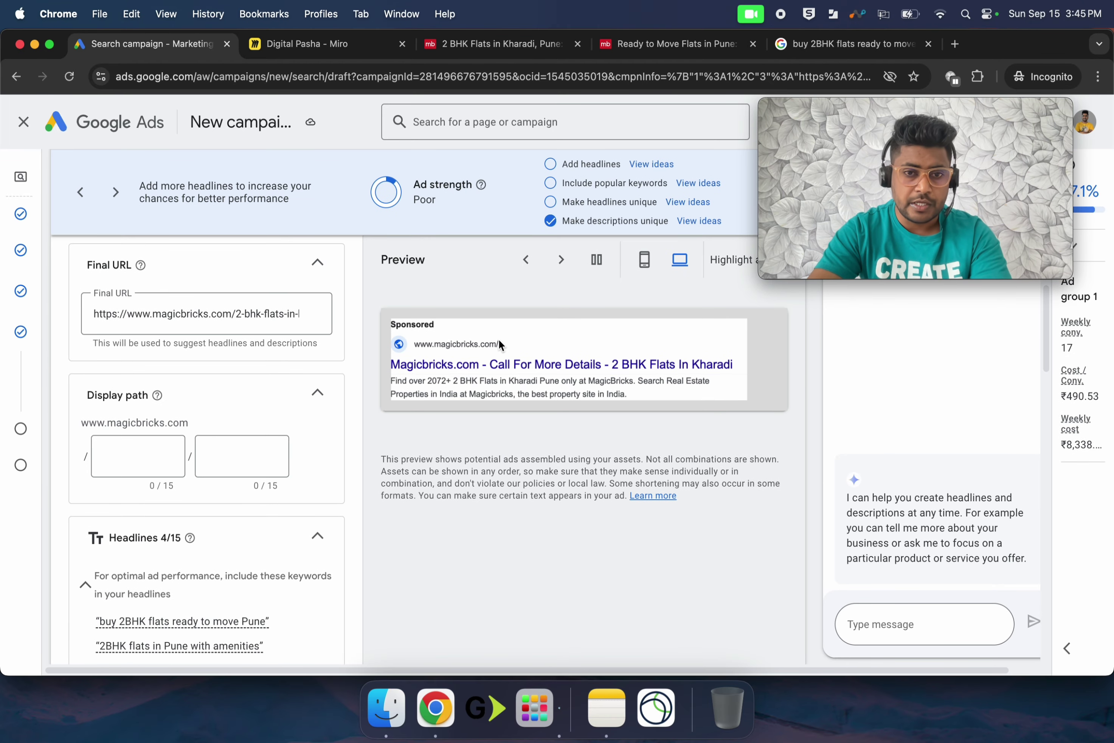
Review the Ad group 1 keywords together with the ad's final URL and desktop preview
scroll(498, 339, "up", 11)
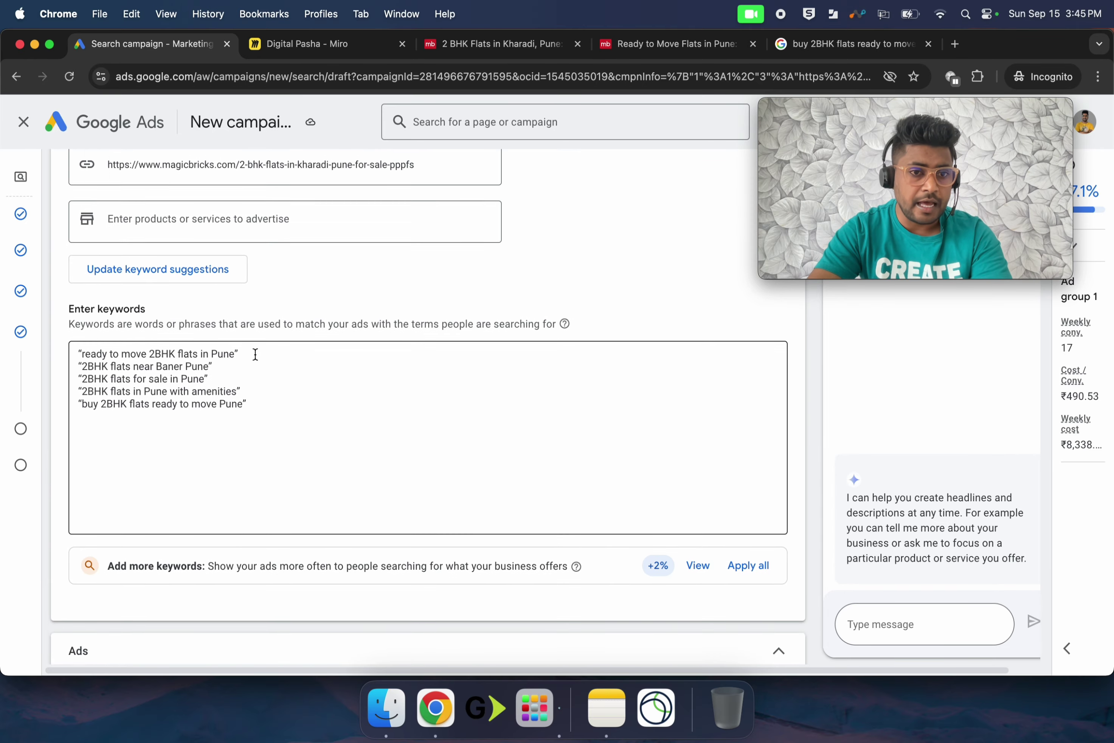
scroll(255, 354, "down", 4)
scroll(255, 354, "up", 6)
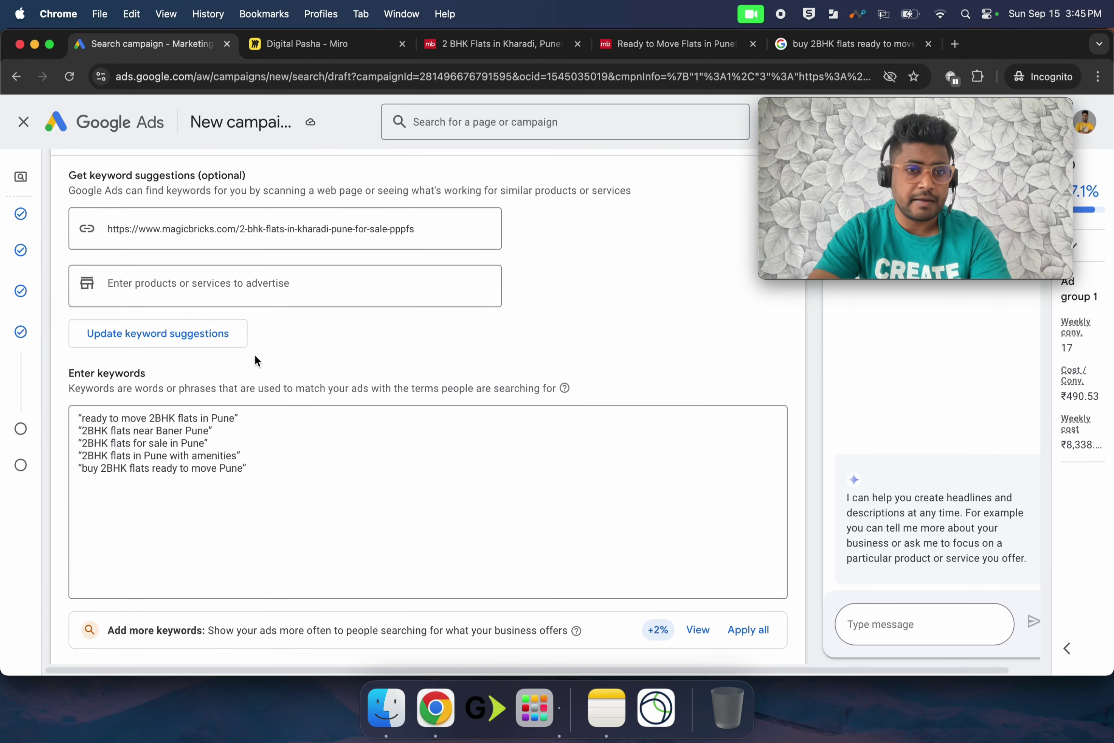
scroll(255, 356, "up", 2)
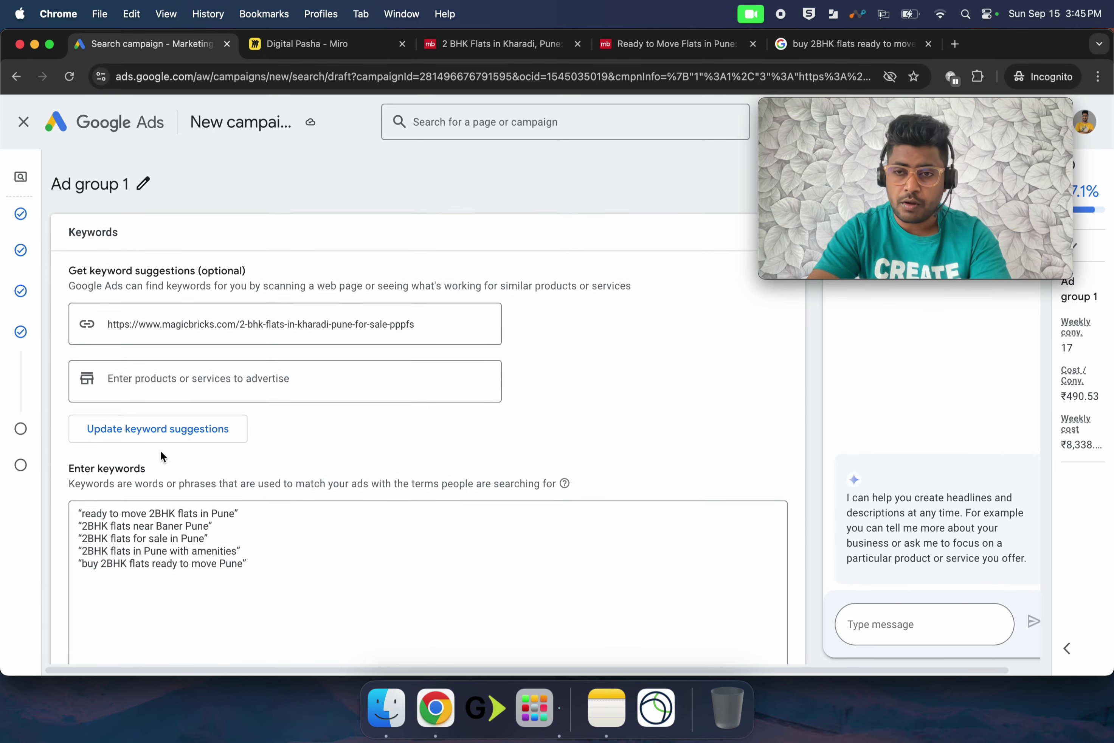
scroll(161, 455, "down", 4)
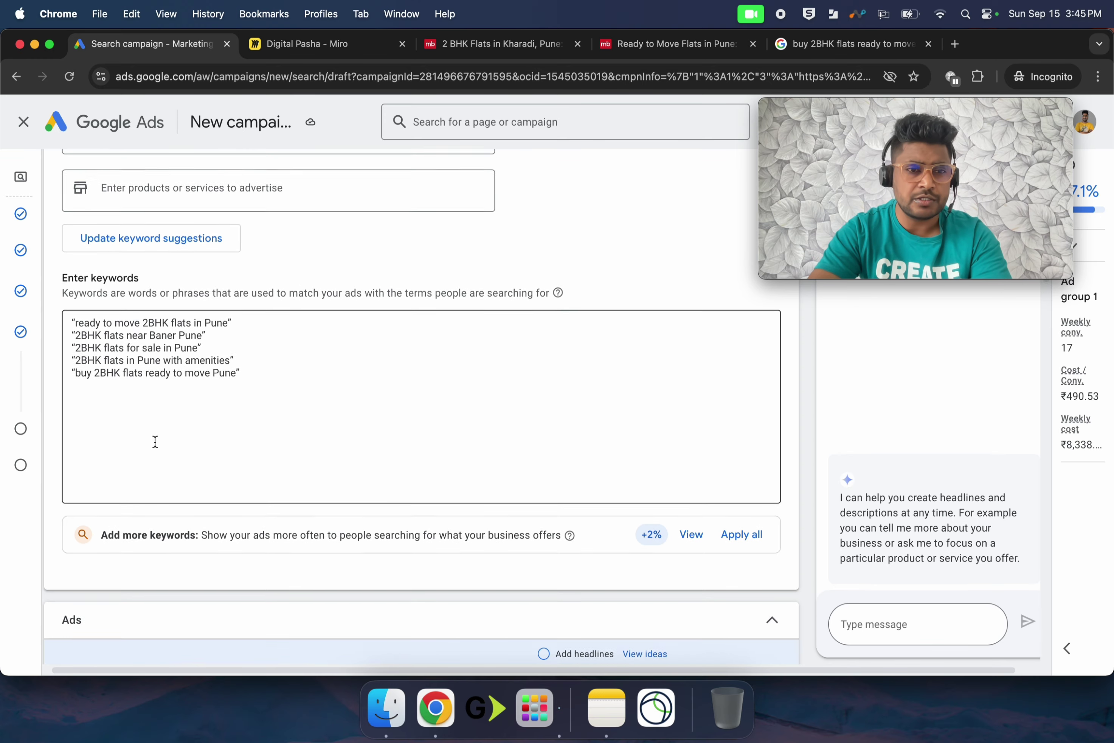
scroll(154, 441, "down", 9)
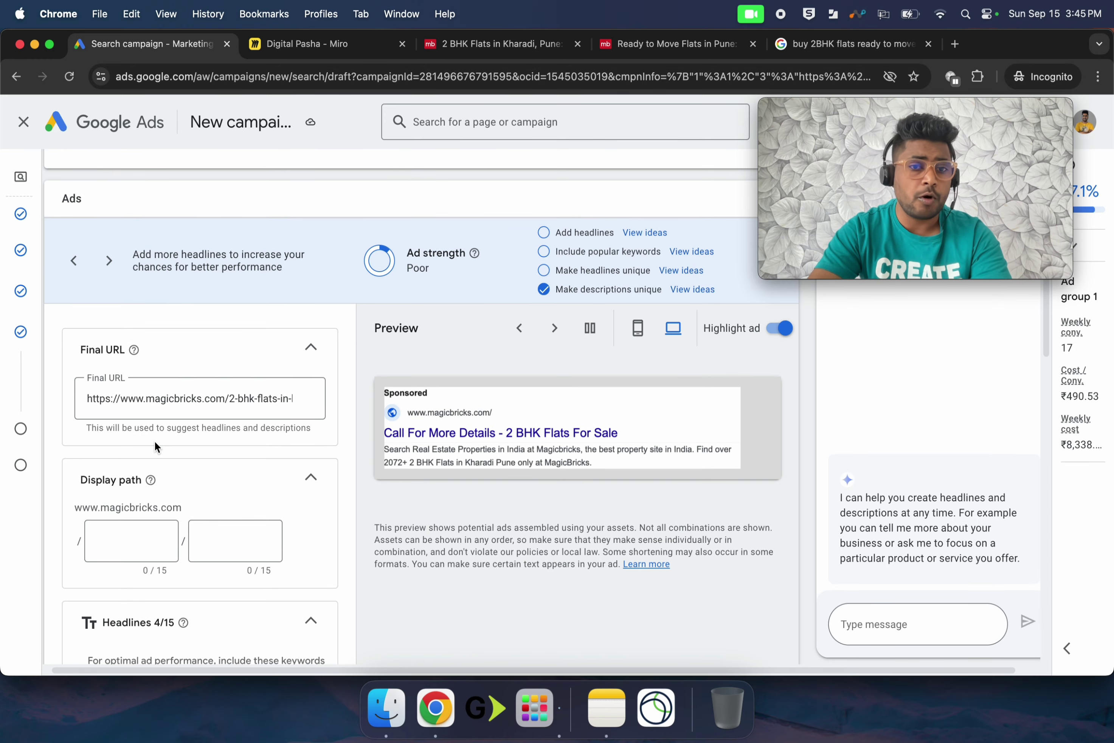
scroll(155, 443, "down", 2)
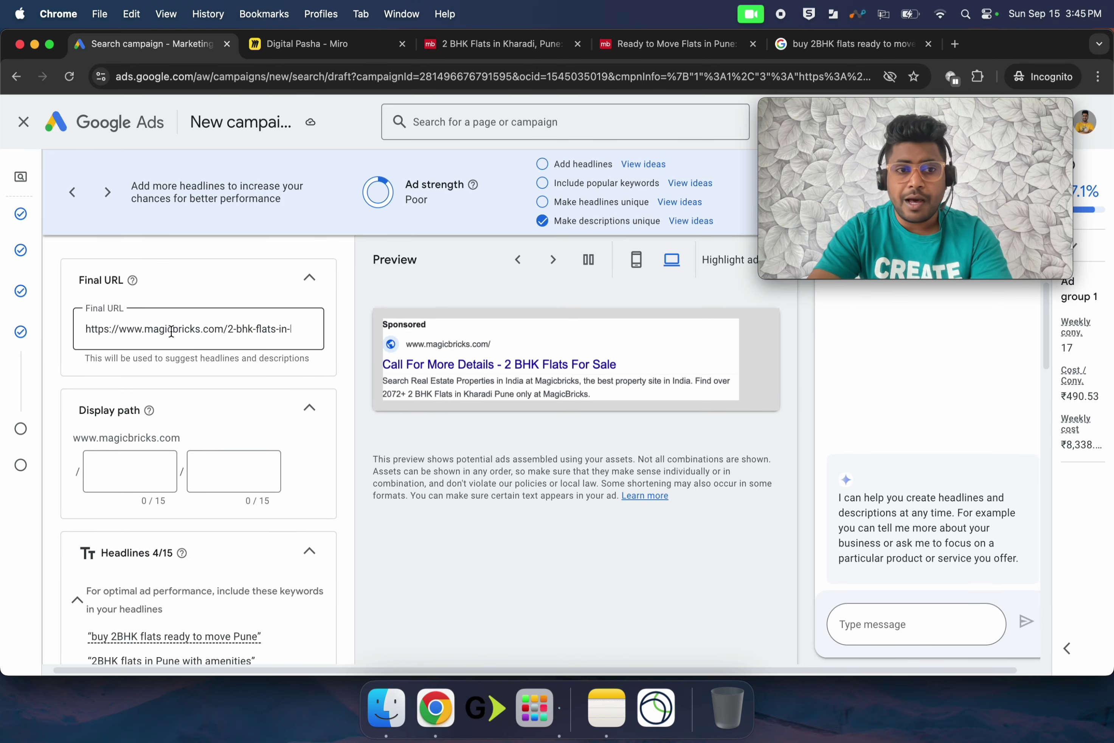
Open the Ready to Move flats page for Pune on the Magicbricks site and copy its URL
left_click(474, 45)
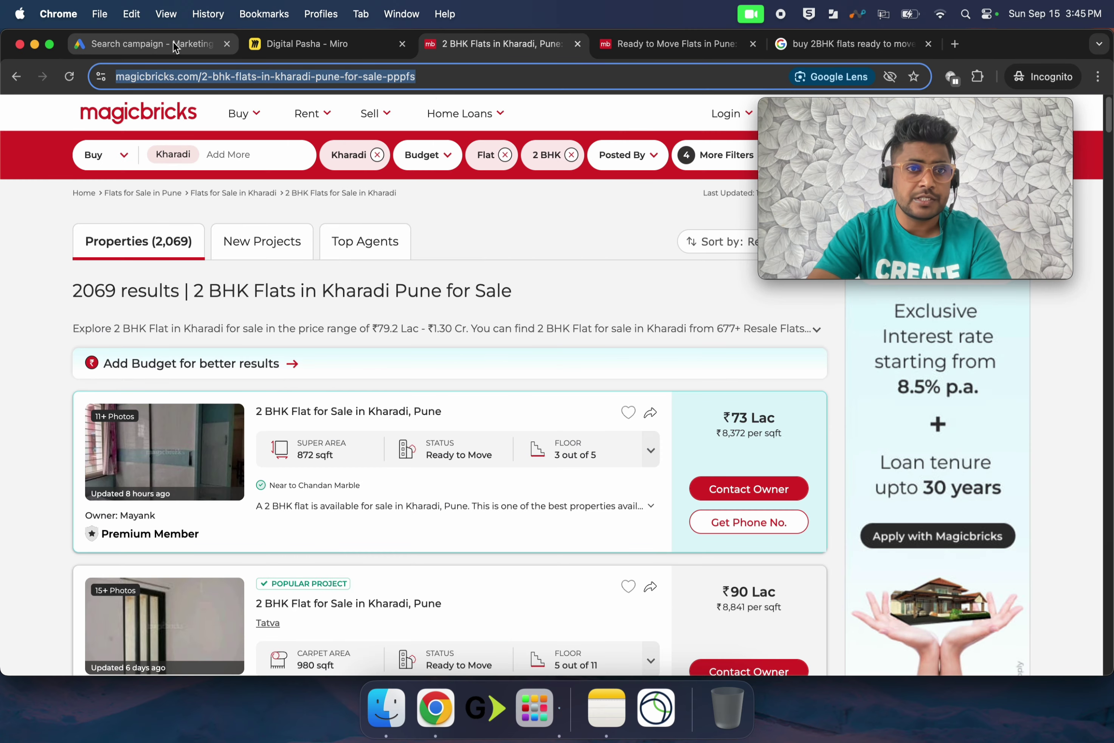
mouse_move(244, 114)
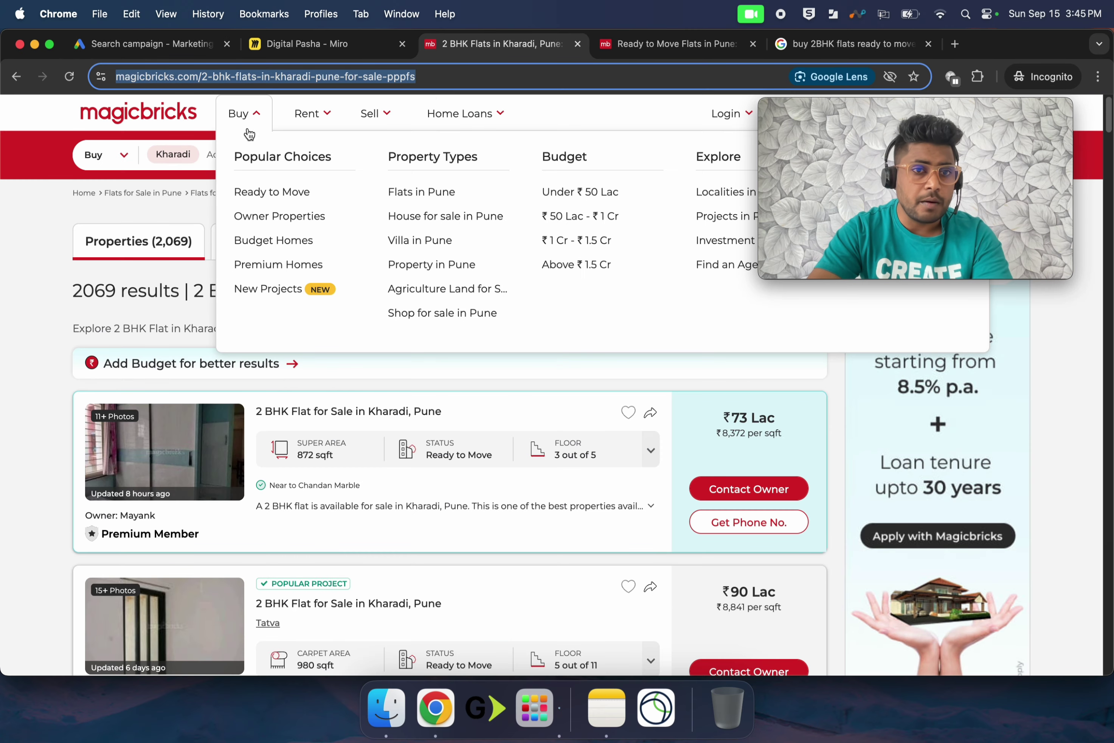
left_click(265, 192)
left_click(176, 45)
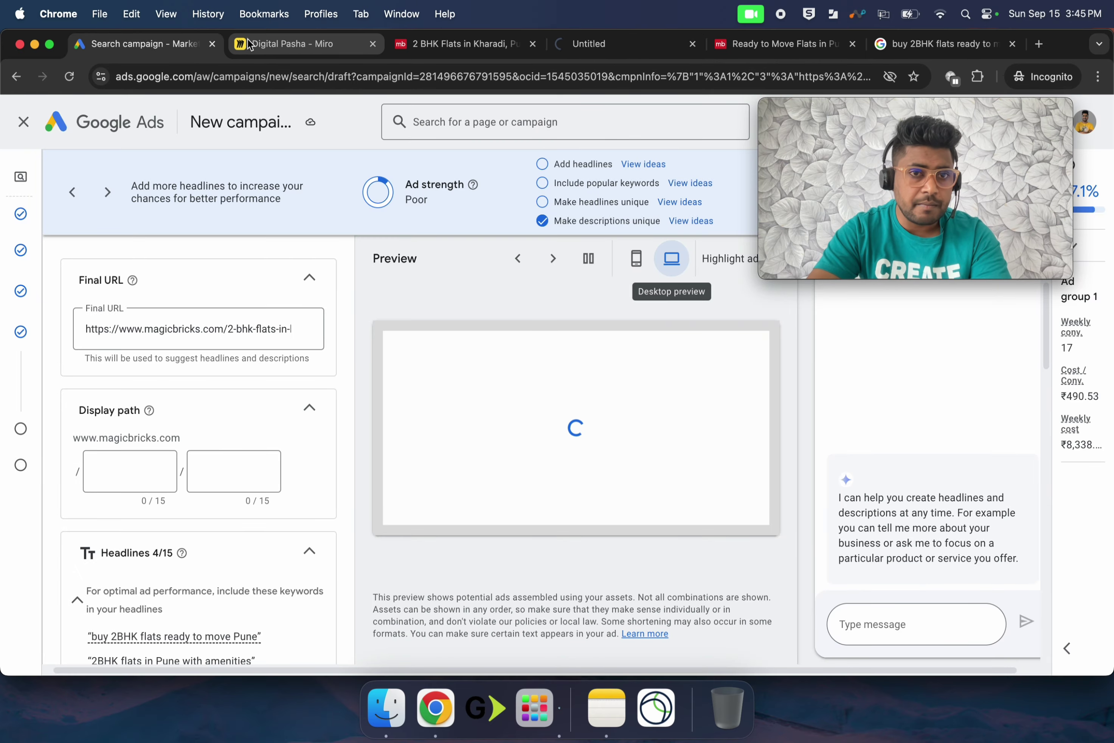
key("ctrl+Tab")
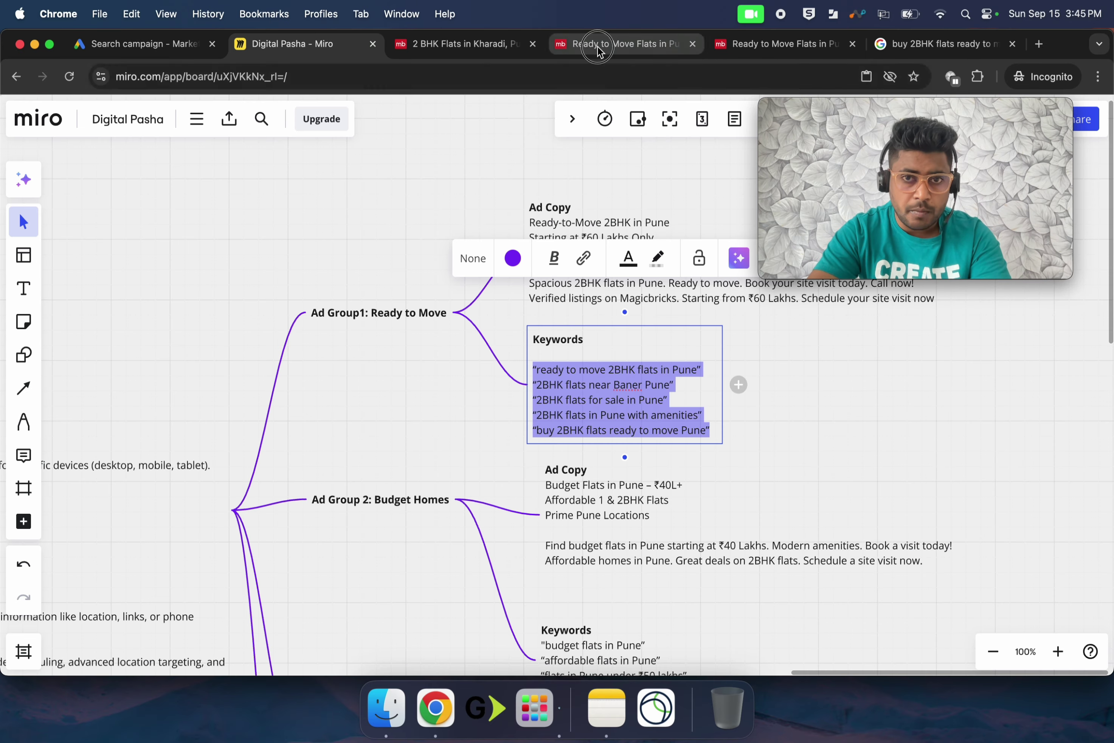
left_click(597, 45)
left_click(475, 78)
key("super+c")
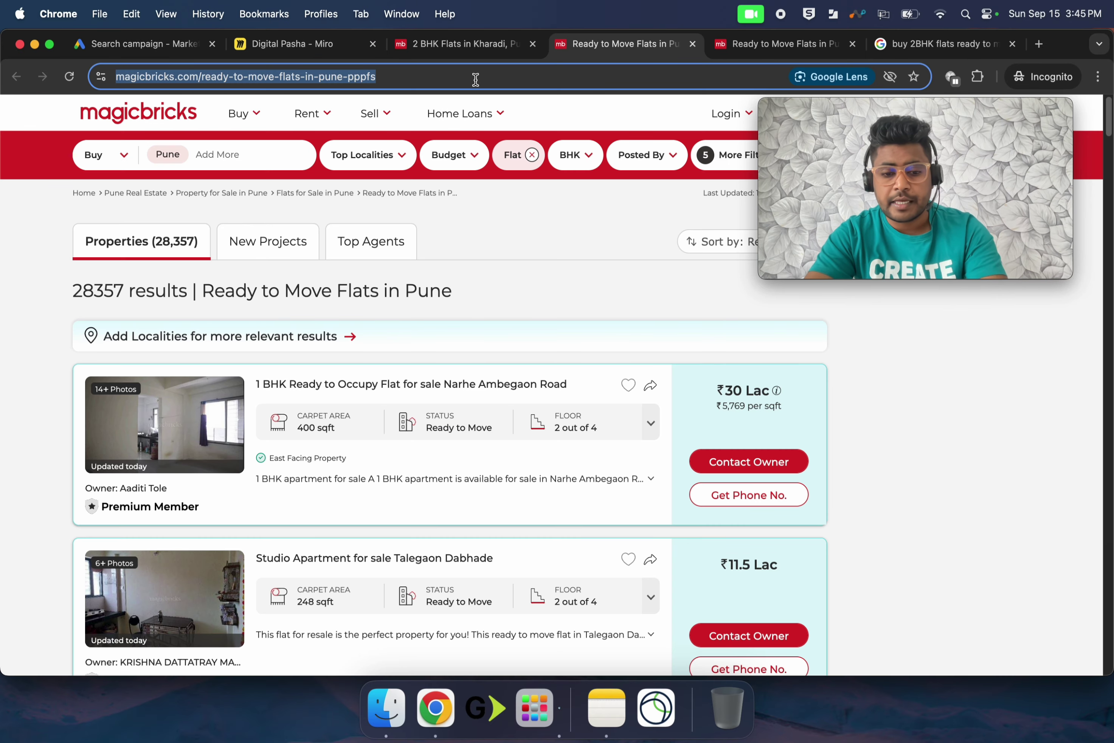
scroll(379, 345, "down", 2)
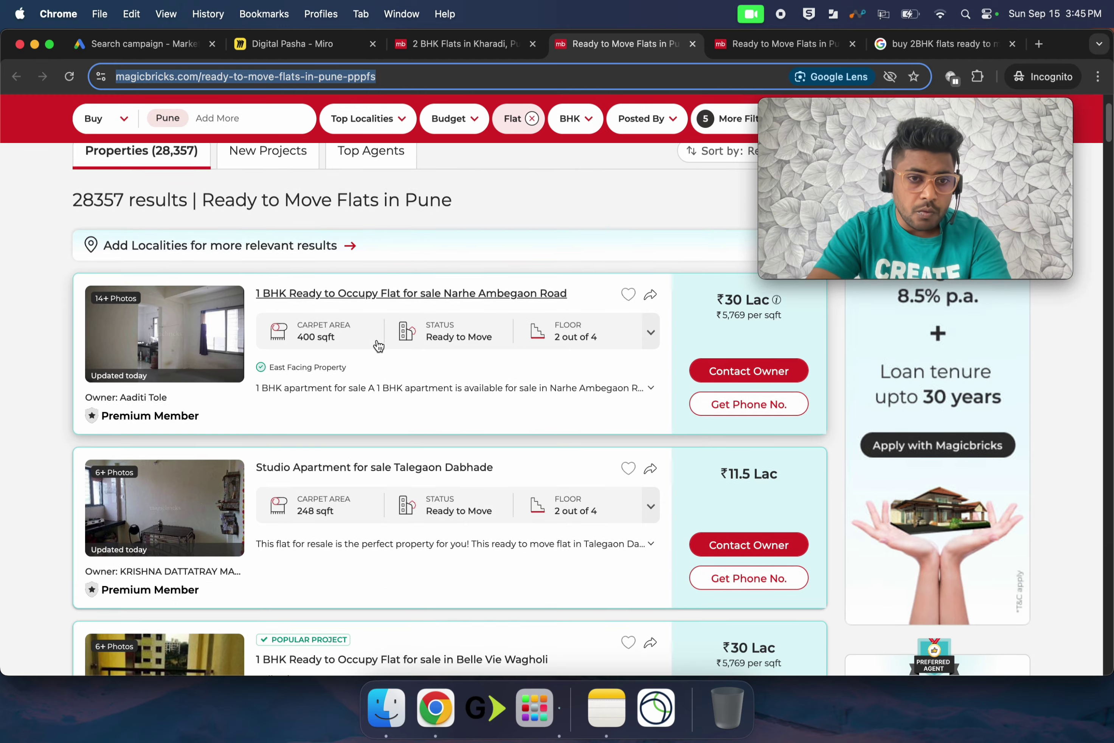
scroll(379, 345, "down", 10)
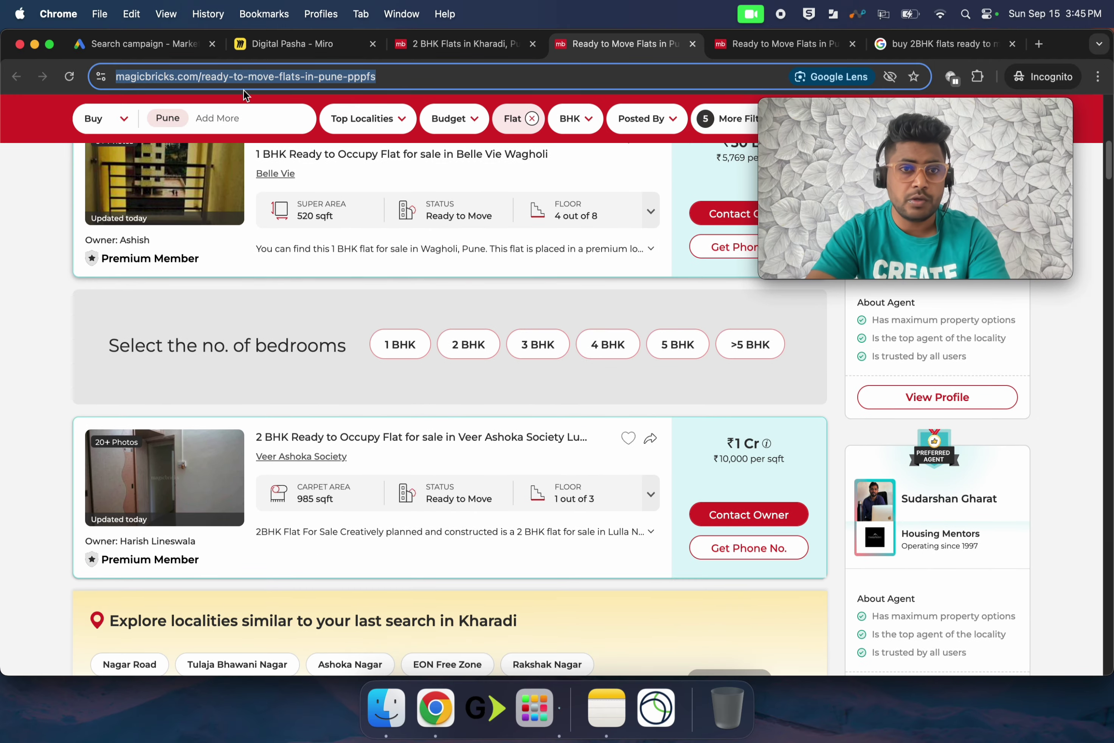
Back in Google Ads, replace the ad's final URL with the copied ready-to-move-flats-in-pune-pppfs page address
left_click(180, 44)
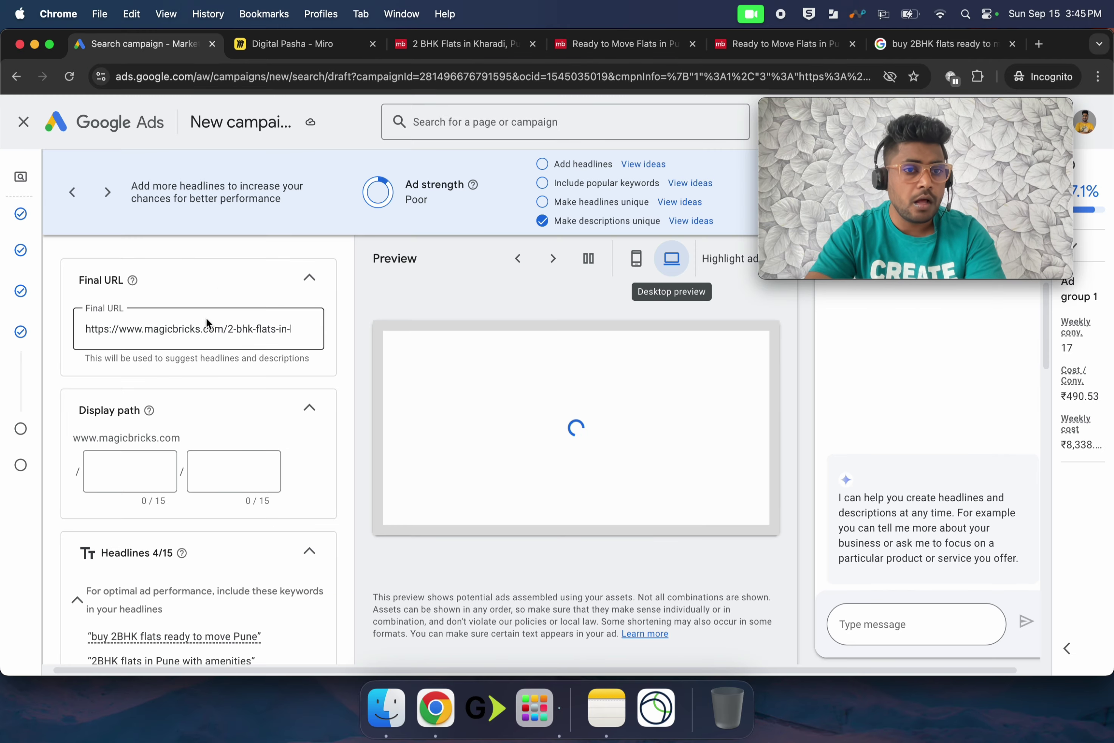
left_click(201, 328)
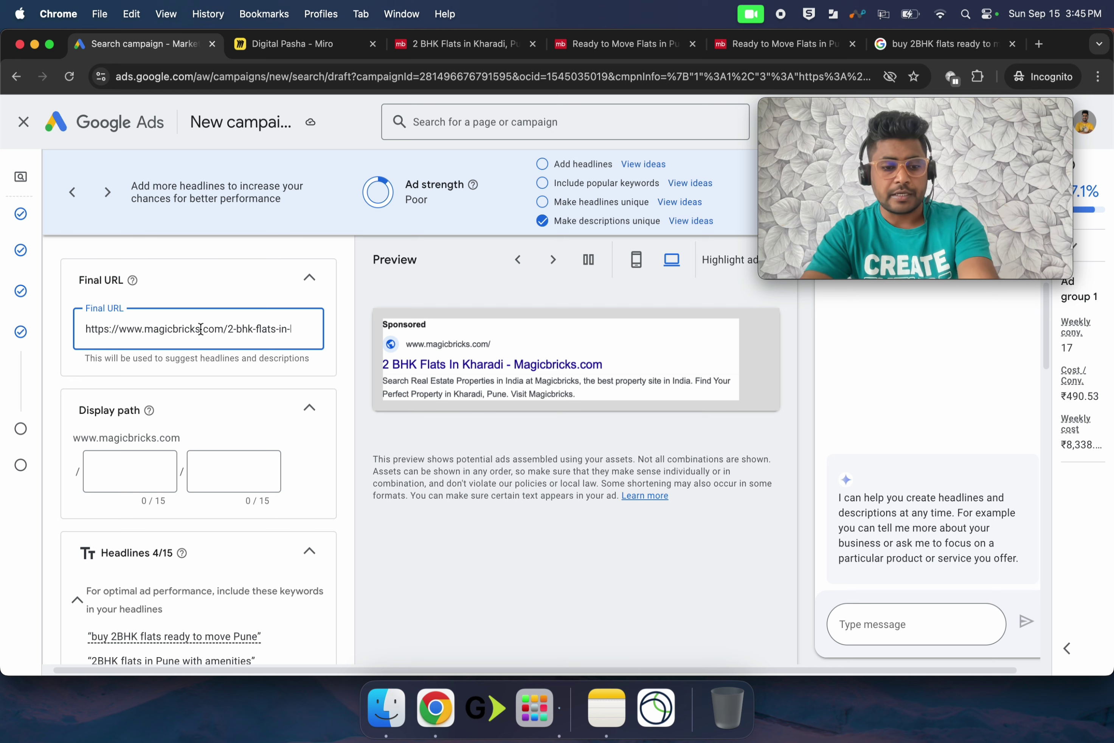
key("super+a")
key("super+v")
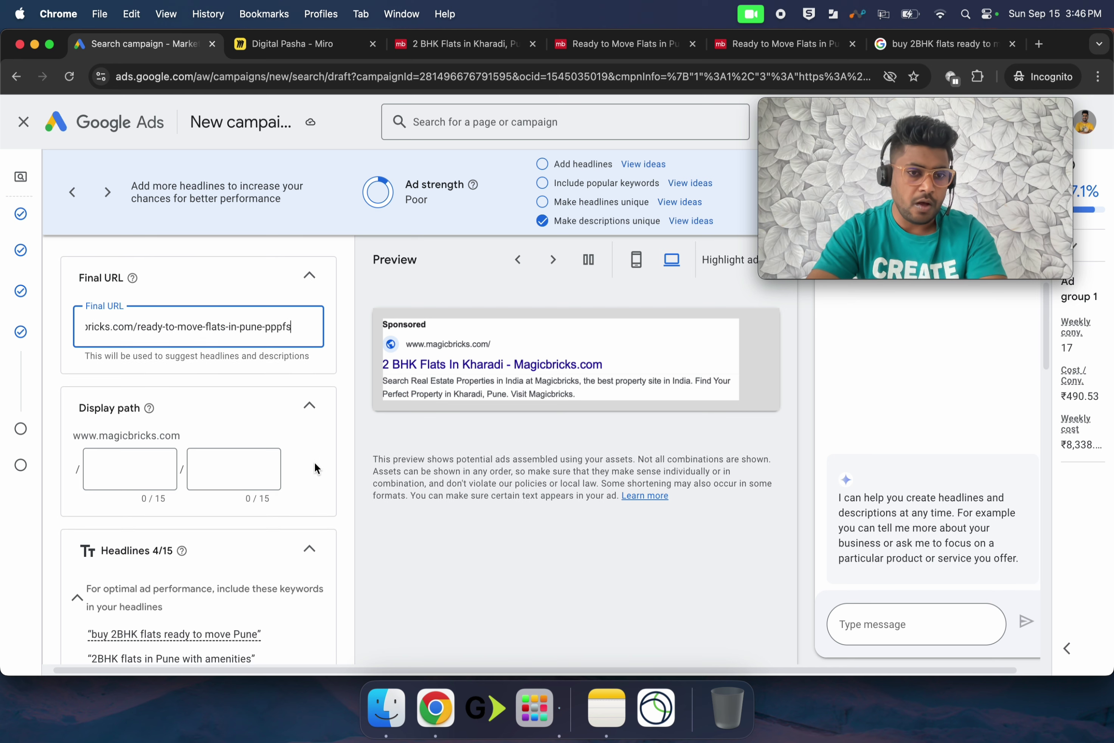
Set the first part of the ad's display path to "ready to move"
scroll(314, 462, "down", 3)
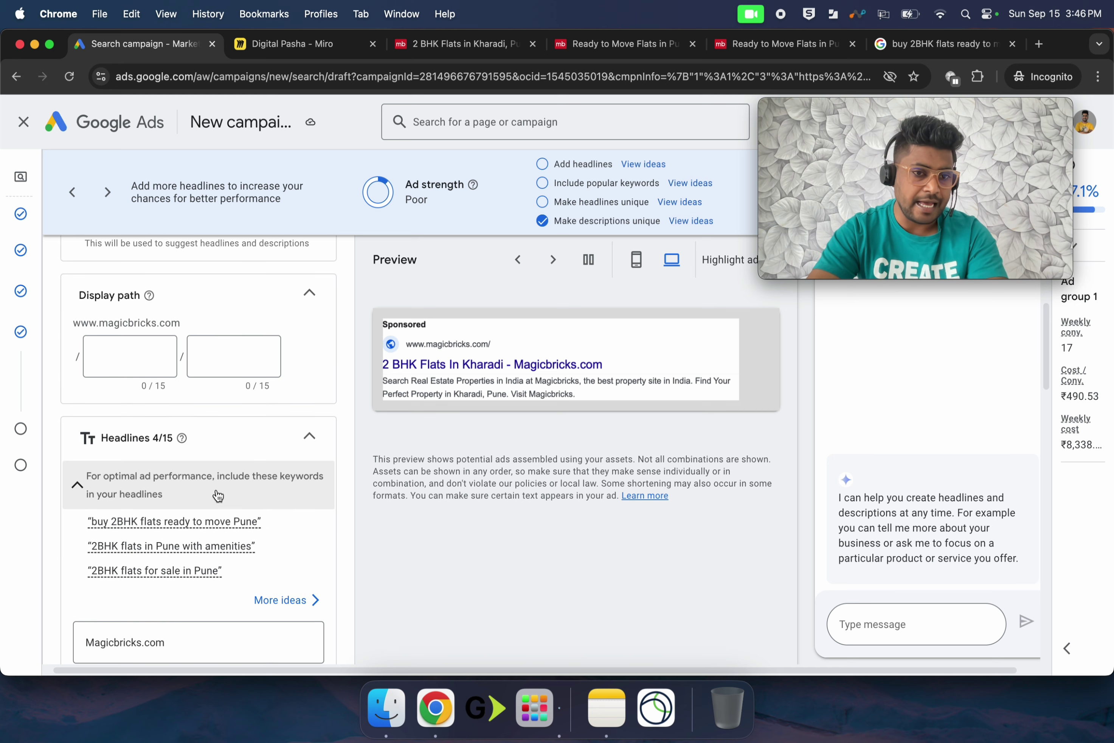
left_click(130, 334)
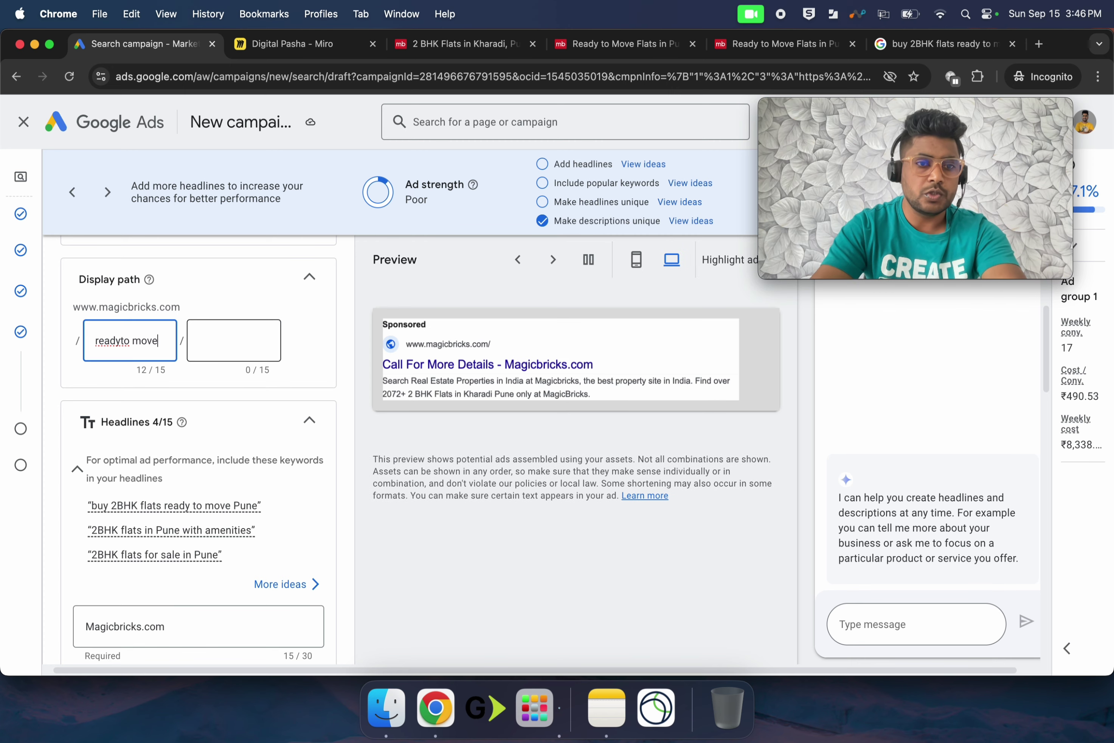
left_click(120, 341)
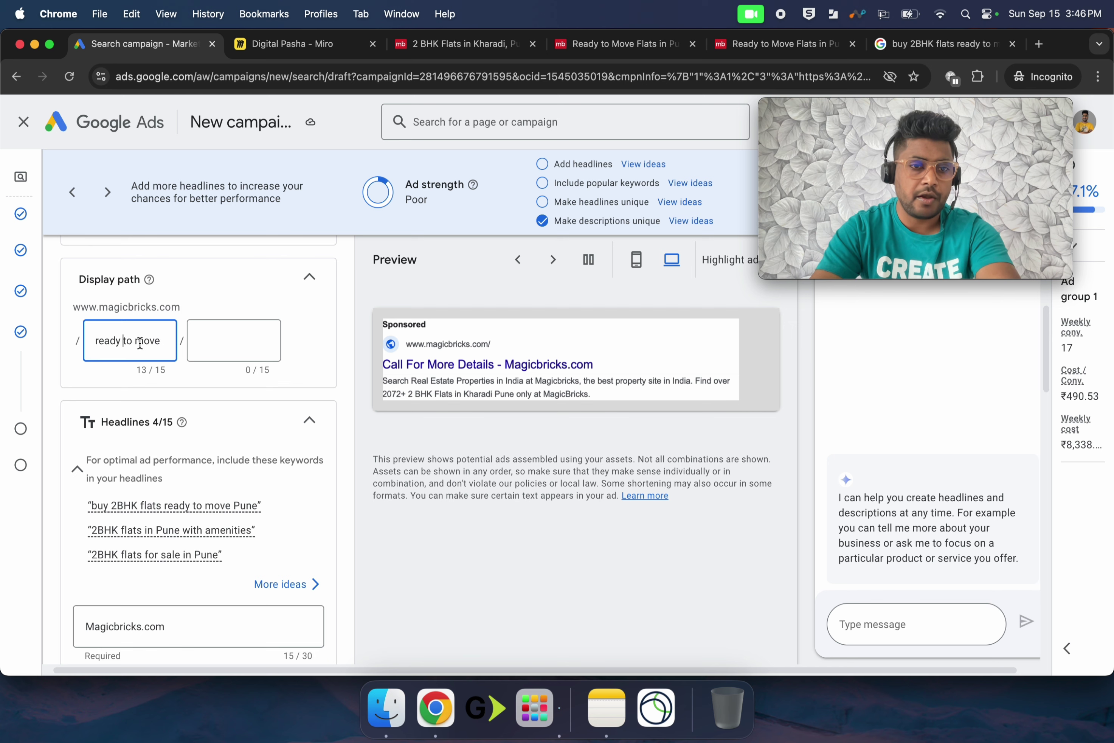
left_click(307, 317)
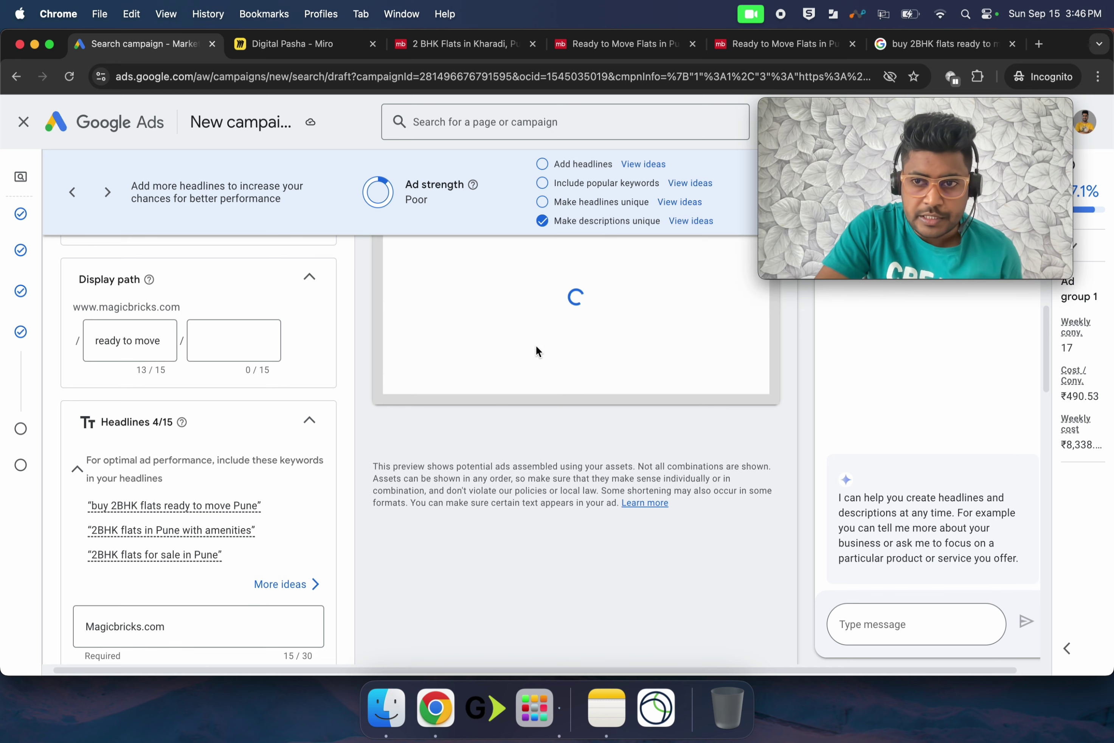
Replace the first headline with "Ready-to-Move 2BHK in Pune", copied from the Ad Group1 ad copy in Miro
scroll(274, 502, "down", 5)
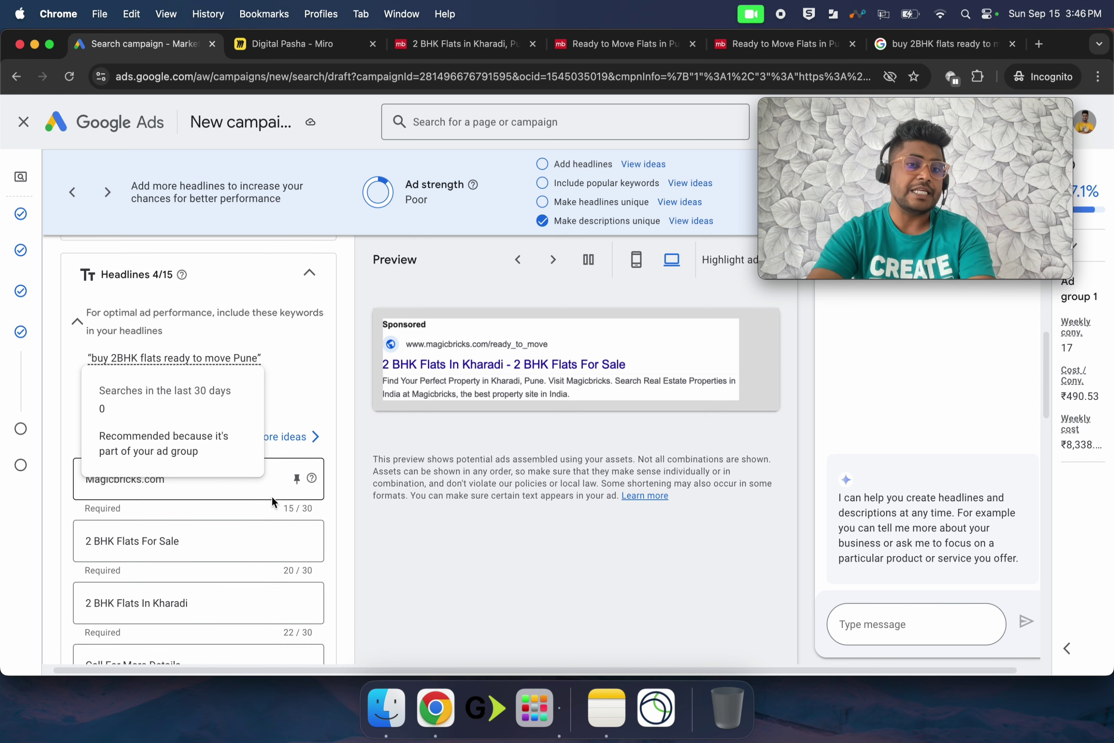
scroll(244, 506, "up", 2)
scroll(243, 500, "up", 1)
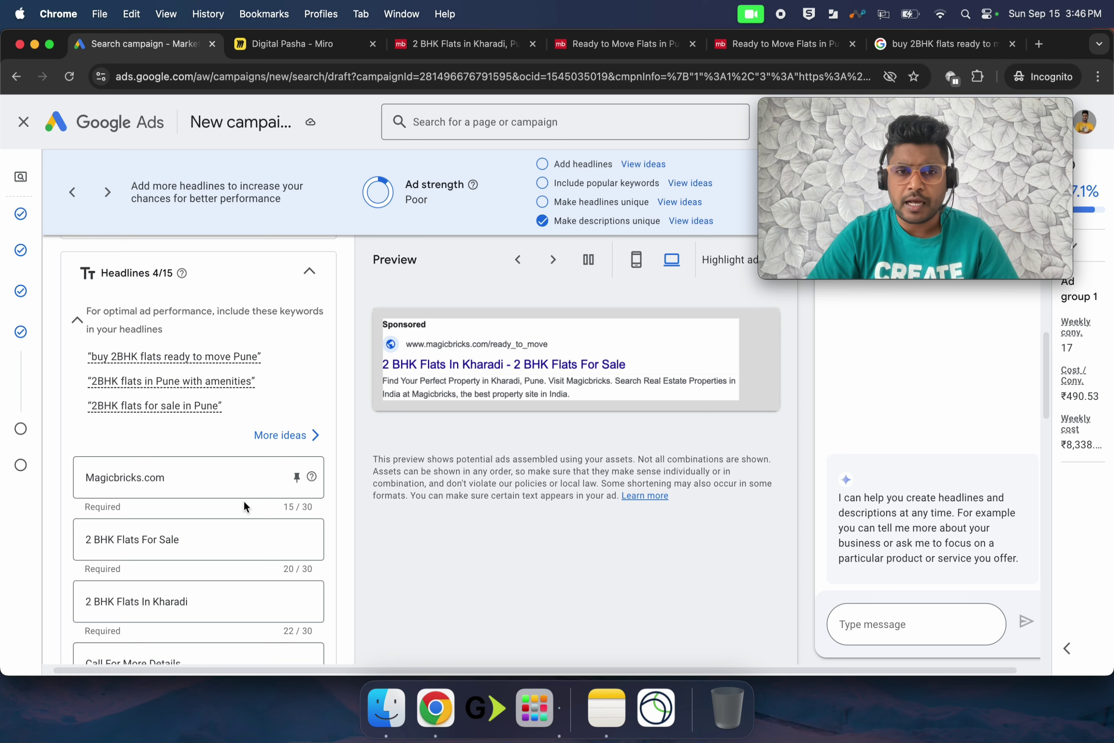
scroll(244, 500, "up", 10)
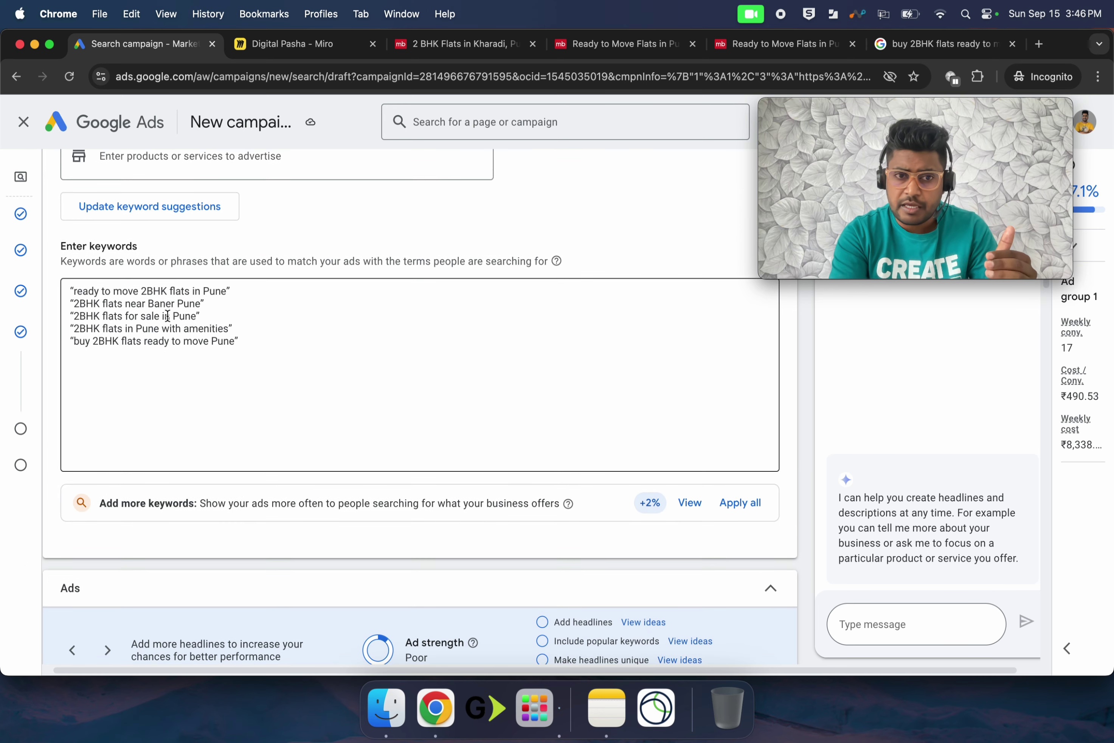
scroll(167, 316, "down", 10)
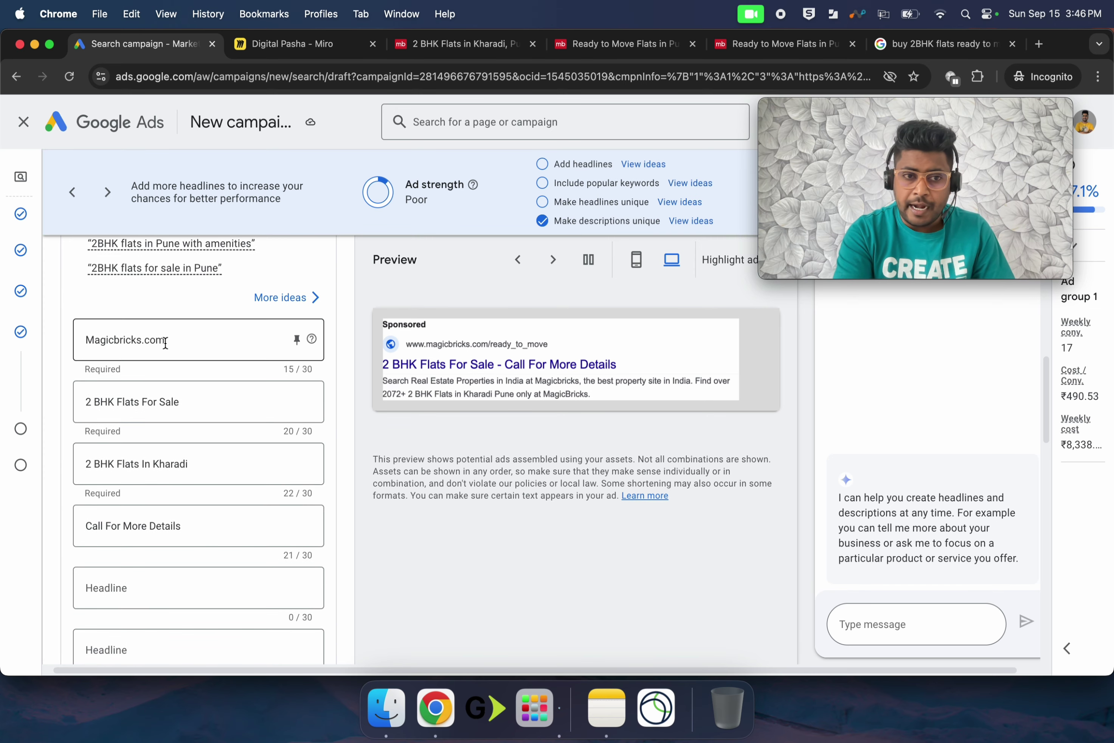
left_click(167, 340)
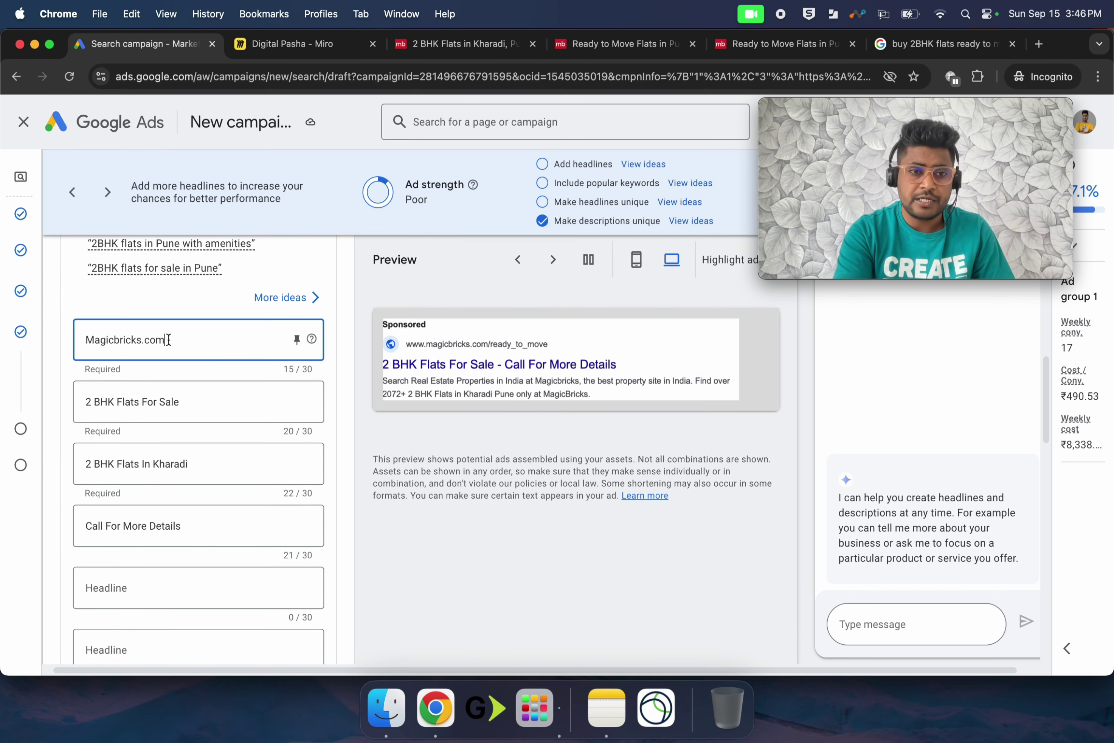
left_click(297, 44)
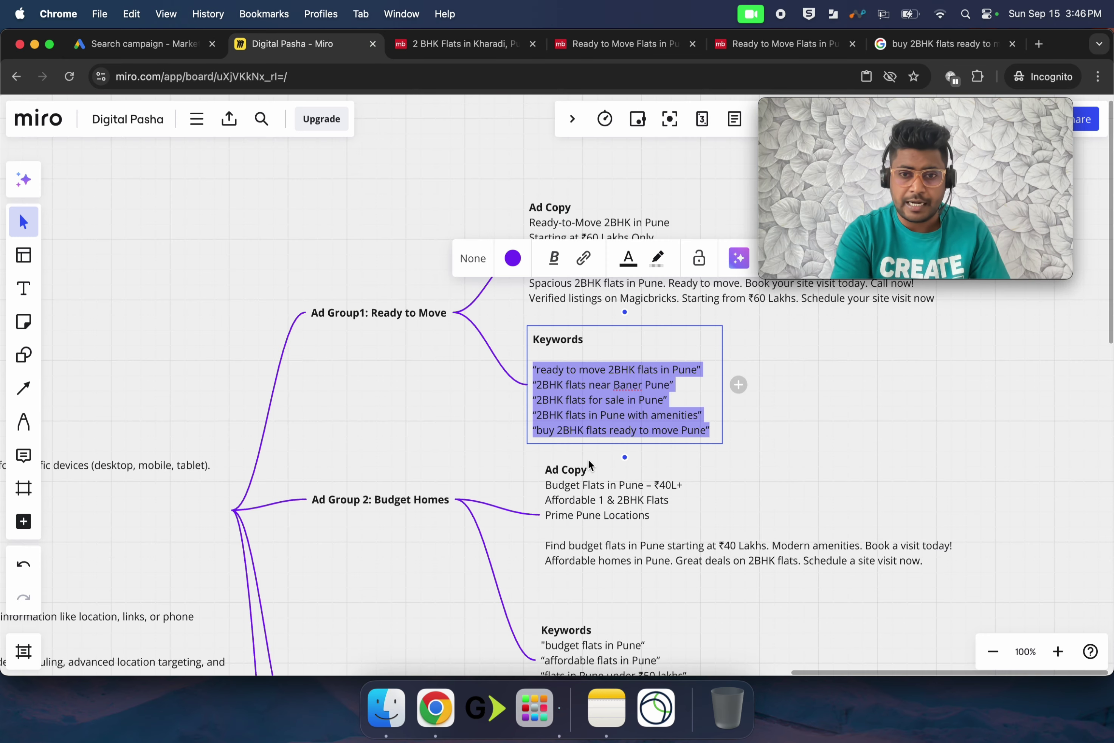
left_click(630, 227)
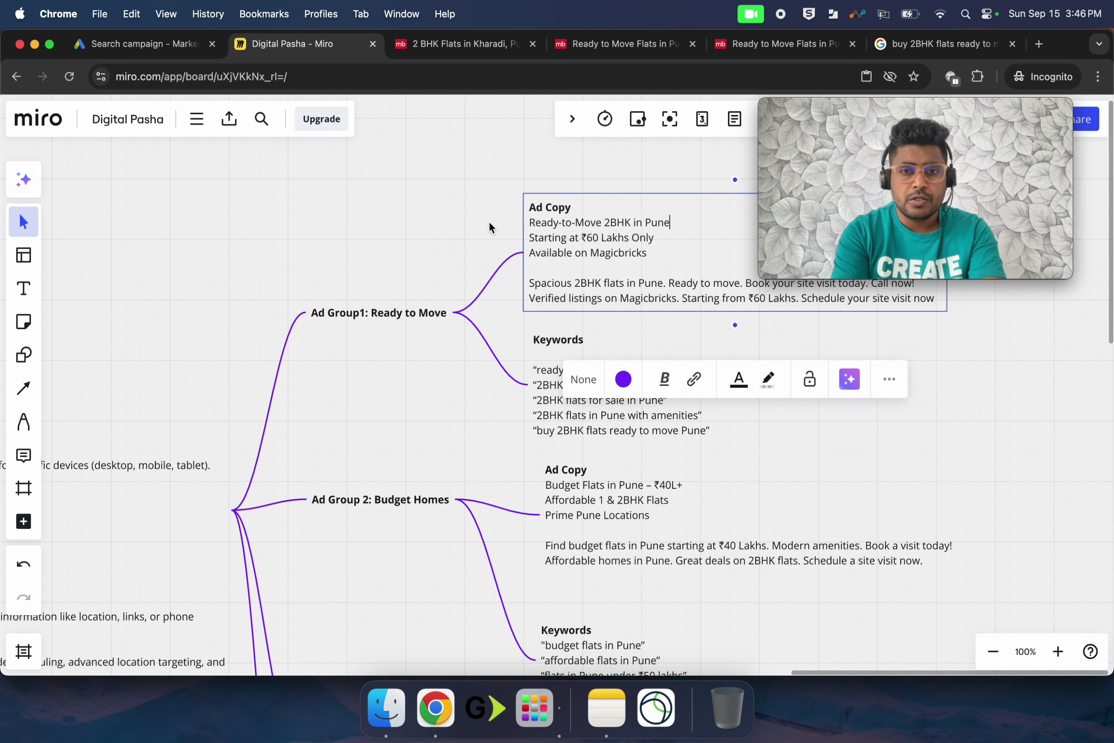
triple_click(534, 227)
key("super+c")
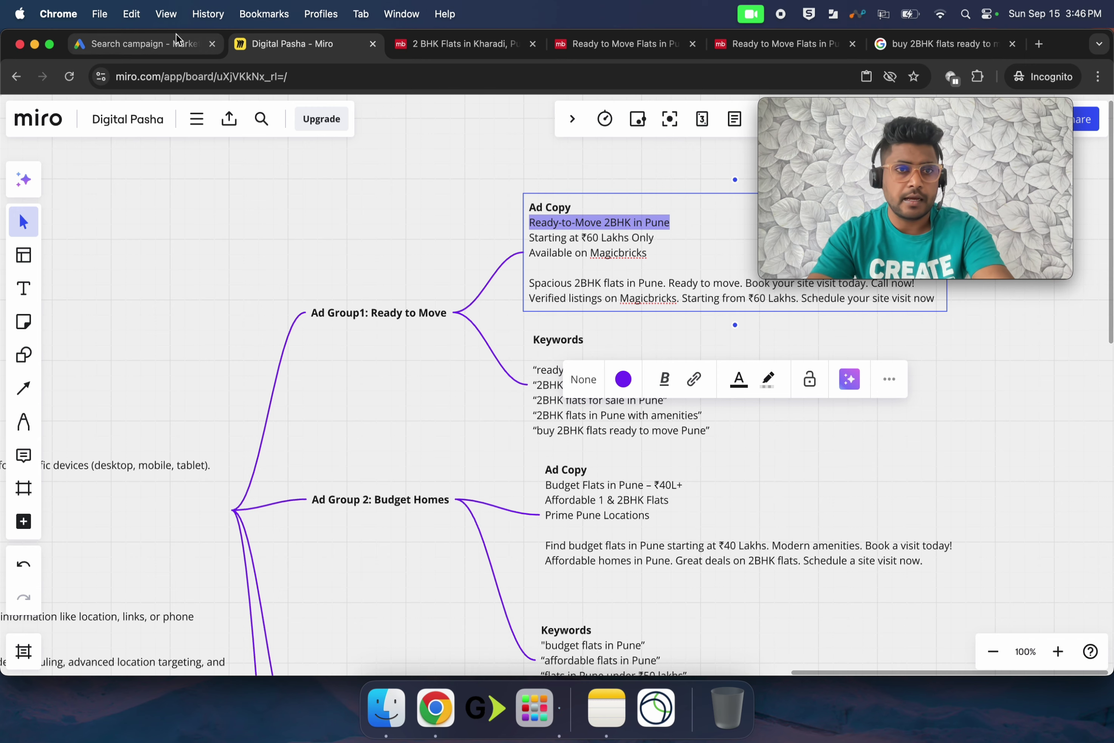
left_click(168, 39)
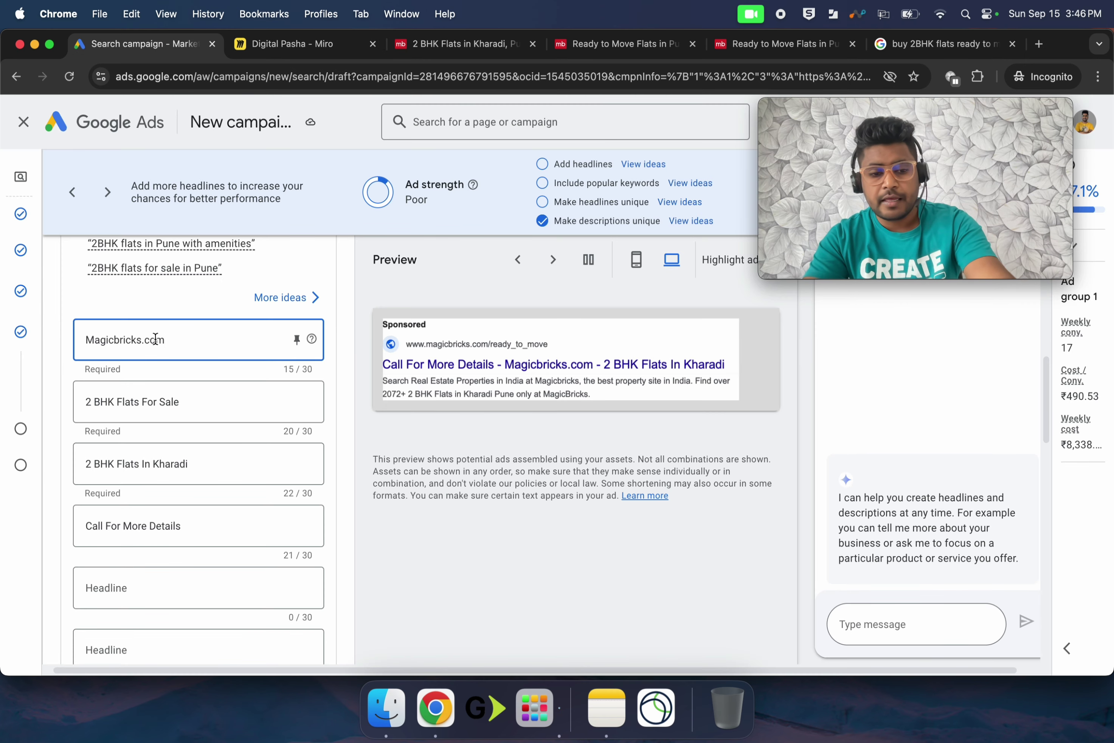
key("super+a")
key("super+v")
Replace the second headline with "Starting at ₹60 Lakhs Only", copied from the Ad Group1 ad copy in Miro
left_click(173, 402)
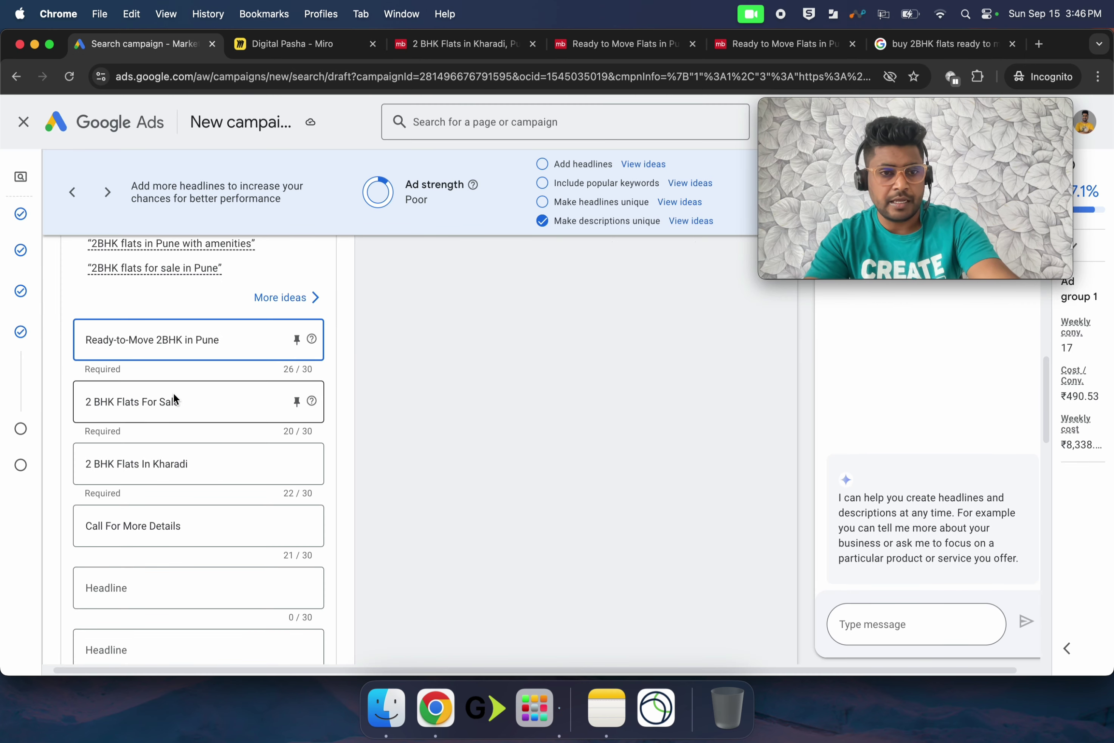
left_click(282, 47)
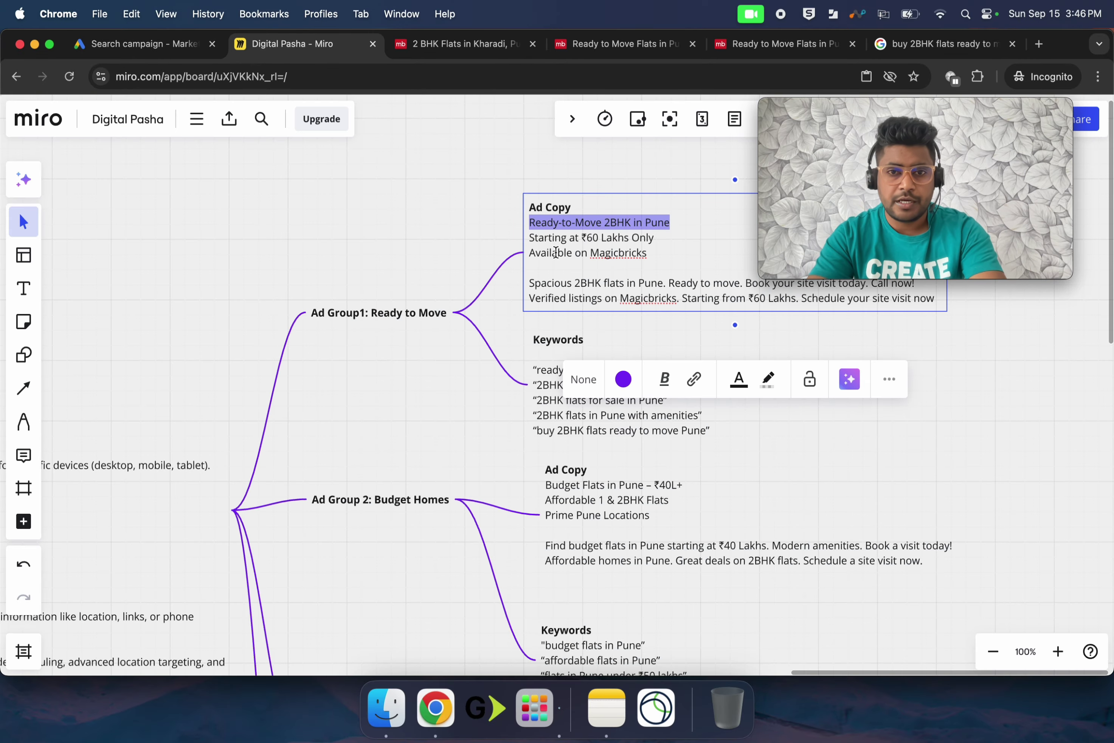
triple_click(559, 240)
key("super+c")
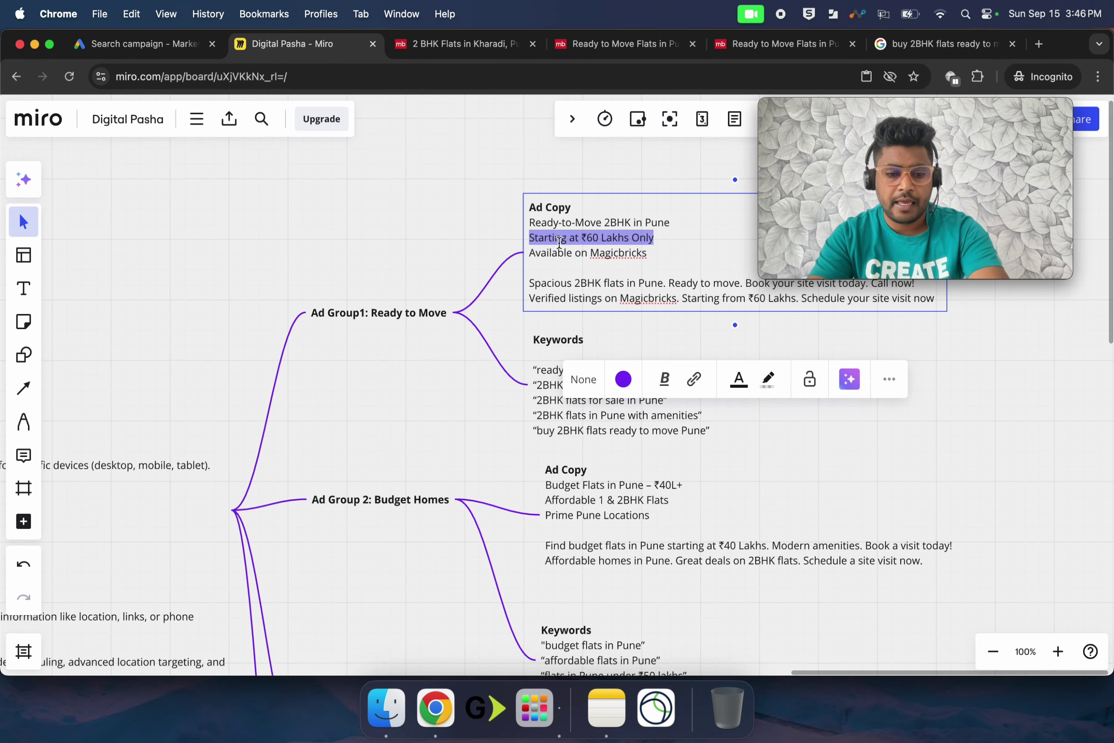
left_click(150, 41)
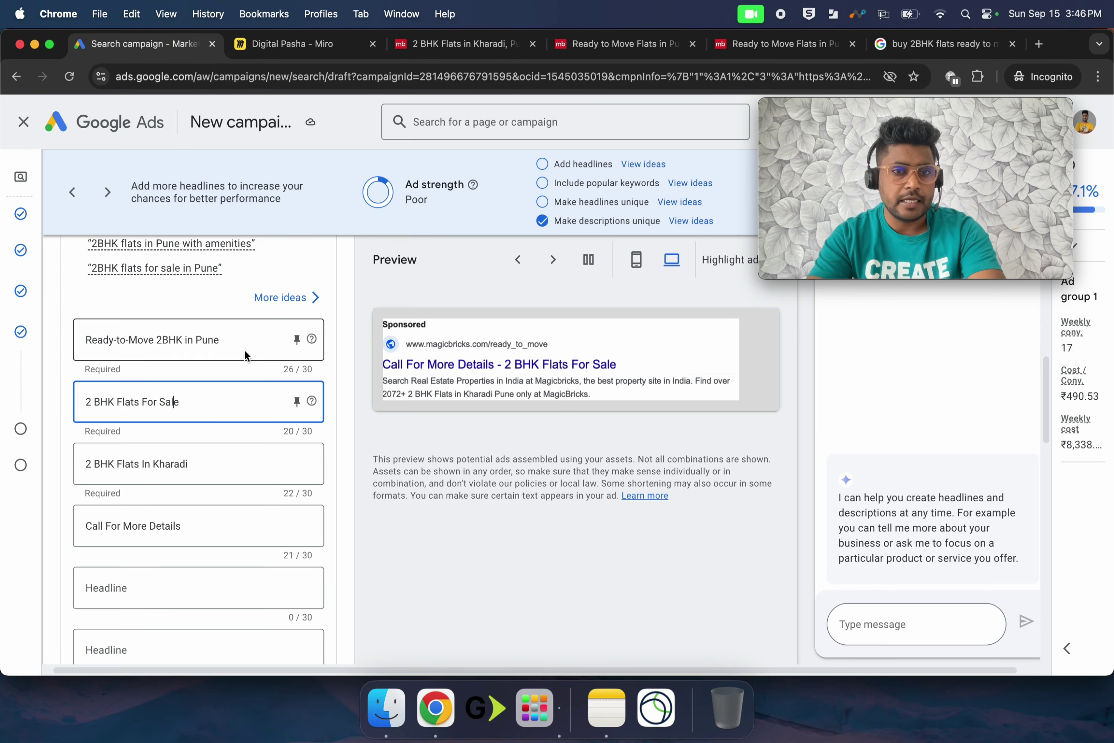
triple_click(191, 415)
key("super+v")
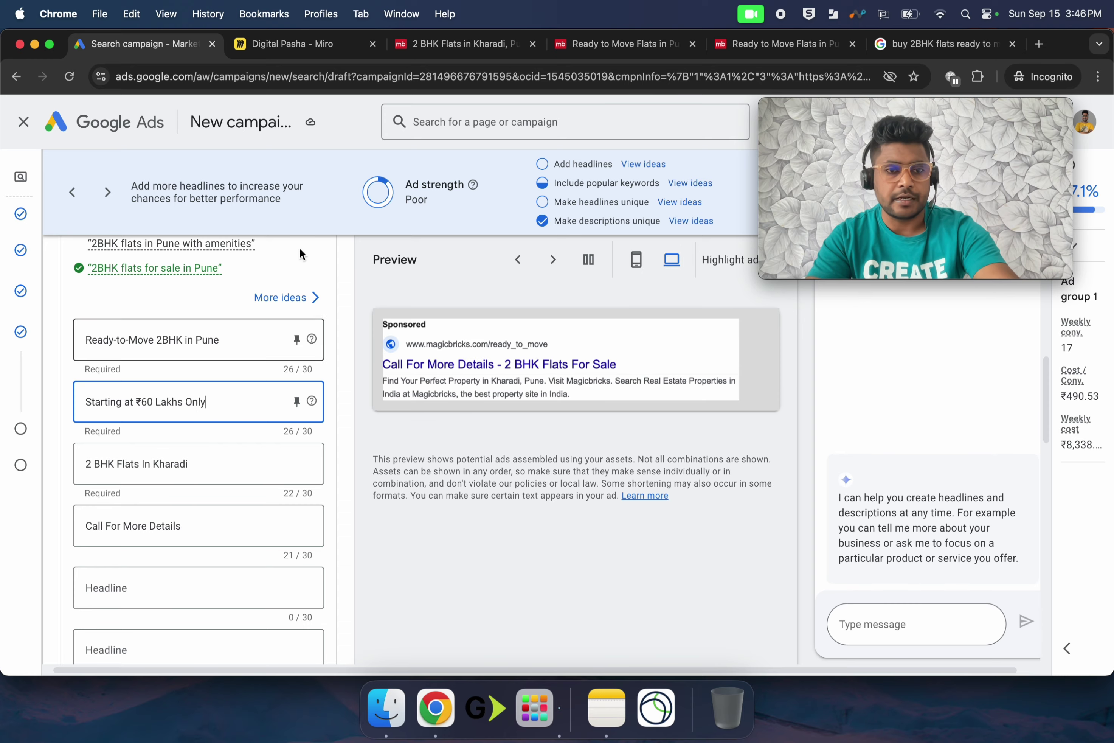
Replace the third headline with "Available on Magicbricks", copied from the Ad Group1 ad copy in Miro
left_click(333, 49)
triple_click(589, 255)
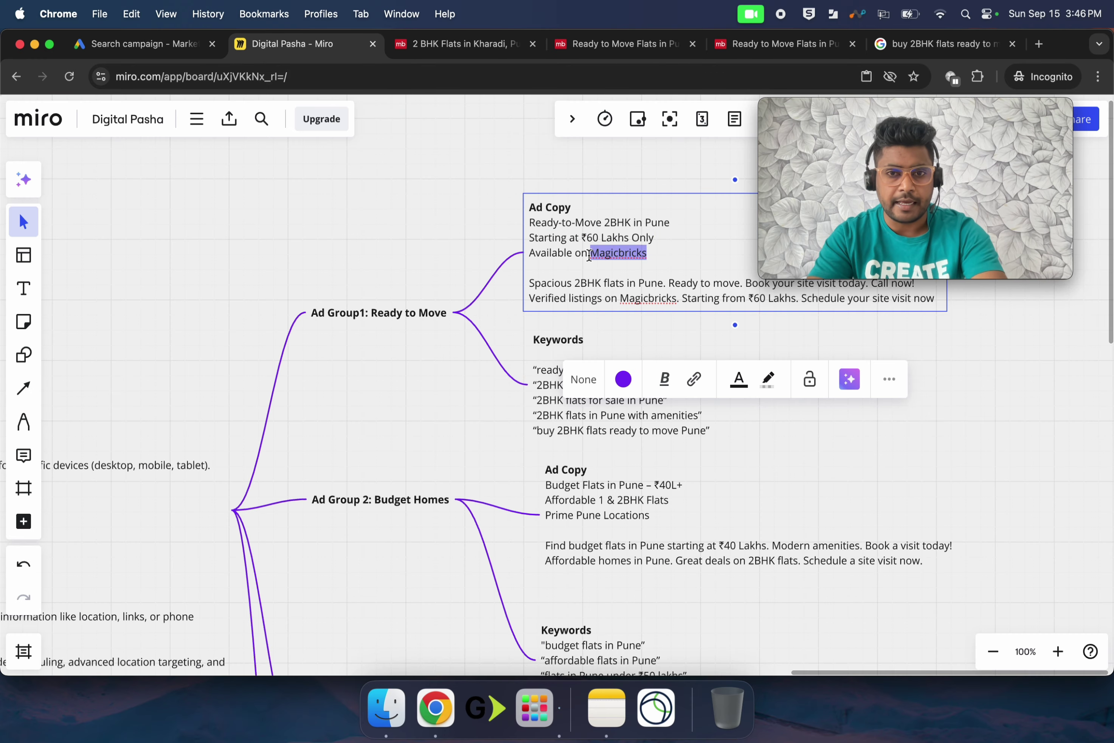
key("super+c")
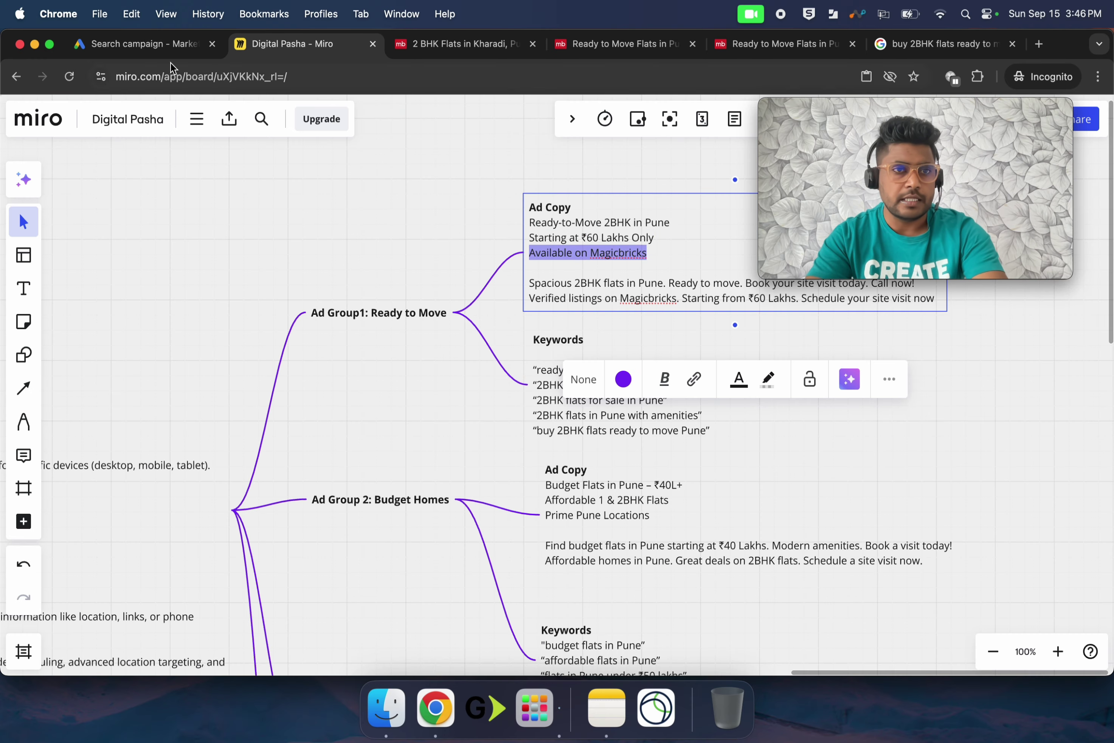
left_click(144, 43)
left_click(153, 464)
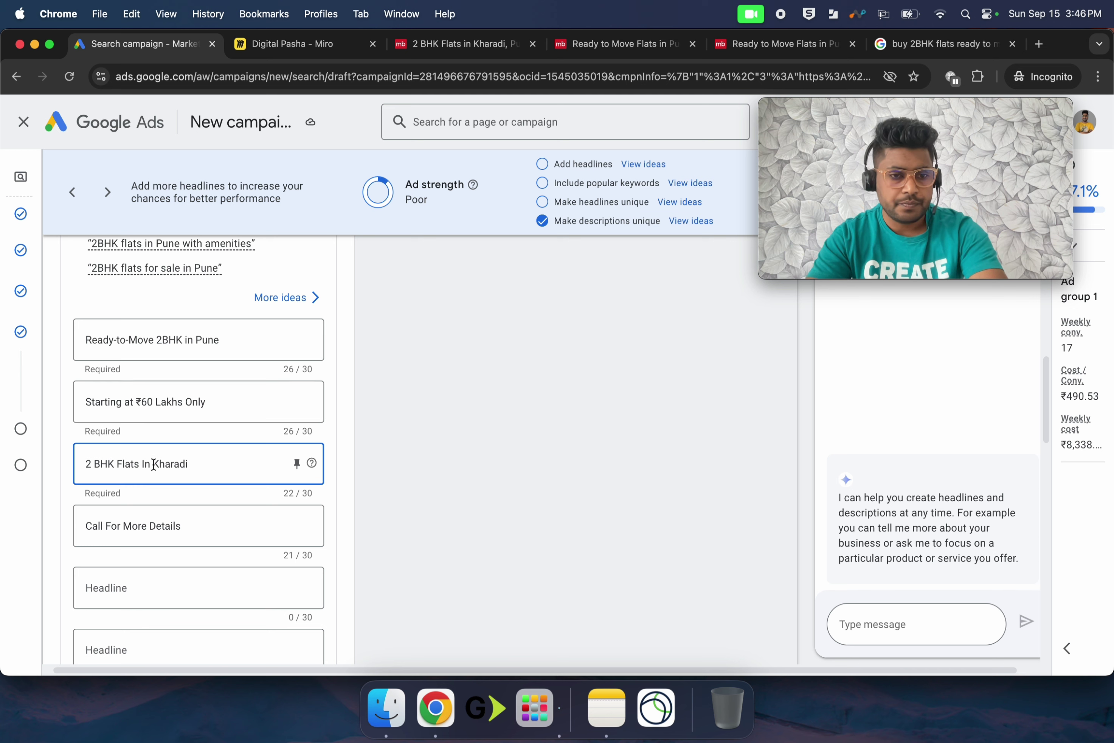
key("super+q")
double_click(177, 469)
left_click(202, 466)
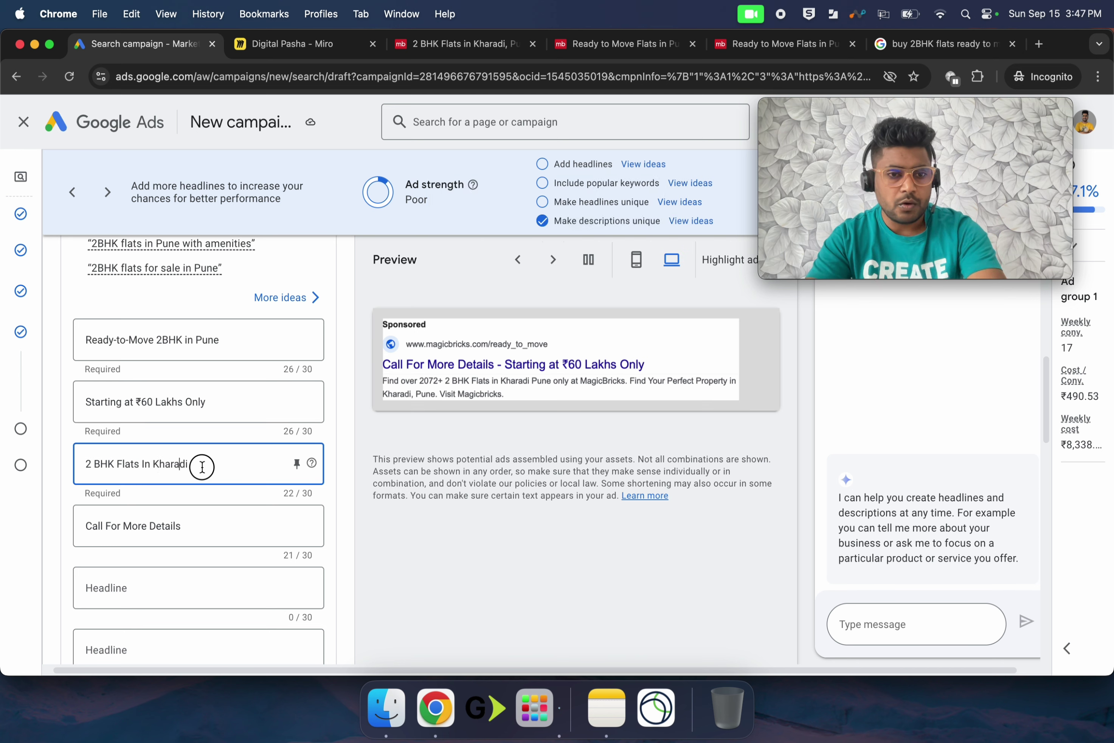
left_click_drag(202, 466, 74, 455)
key("super+v")
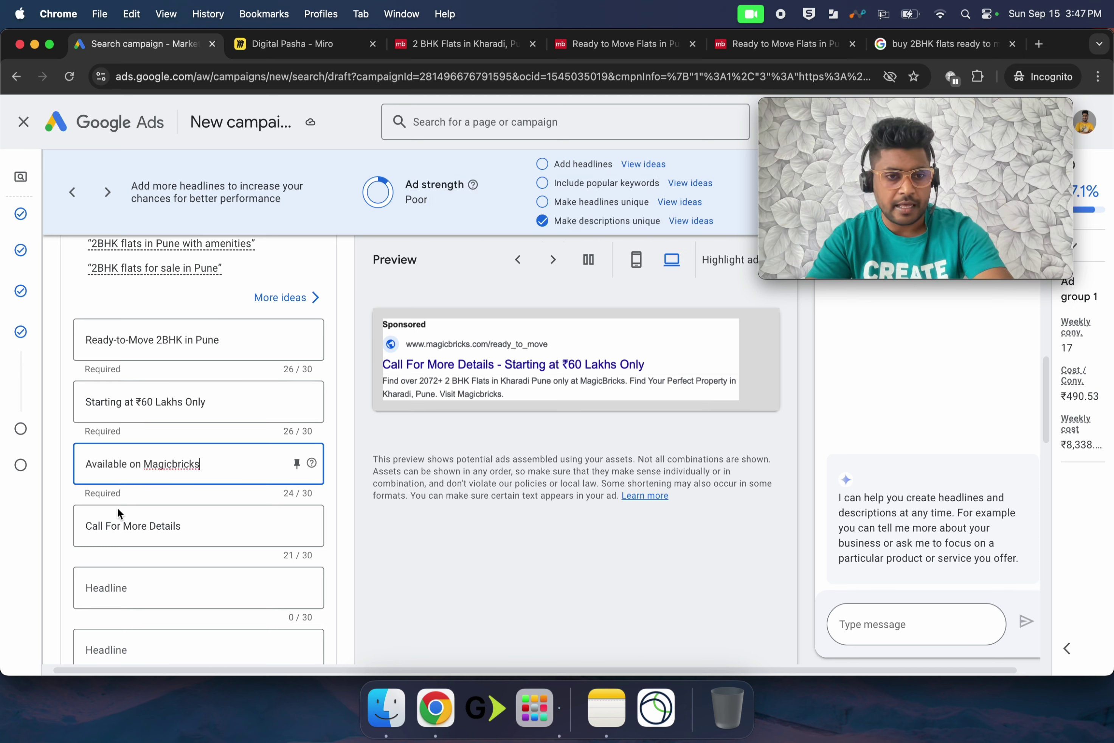
Clear the fourth headline, "Call For More Details", leaving that field empty
left_click(158, 531)
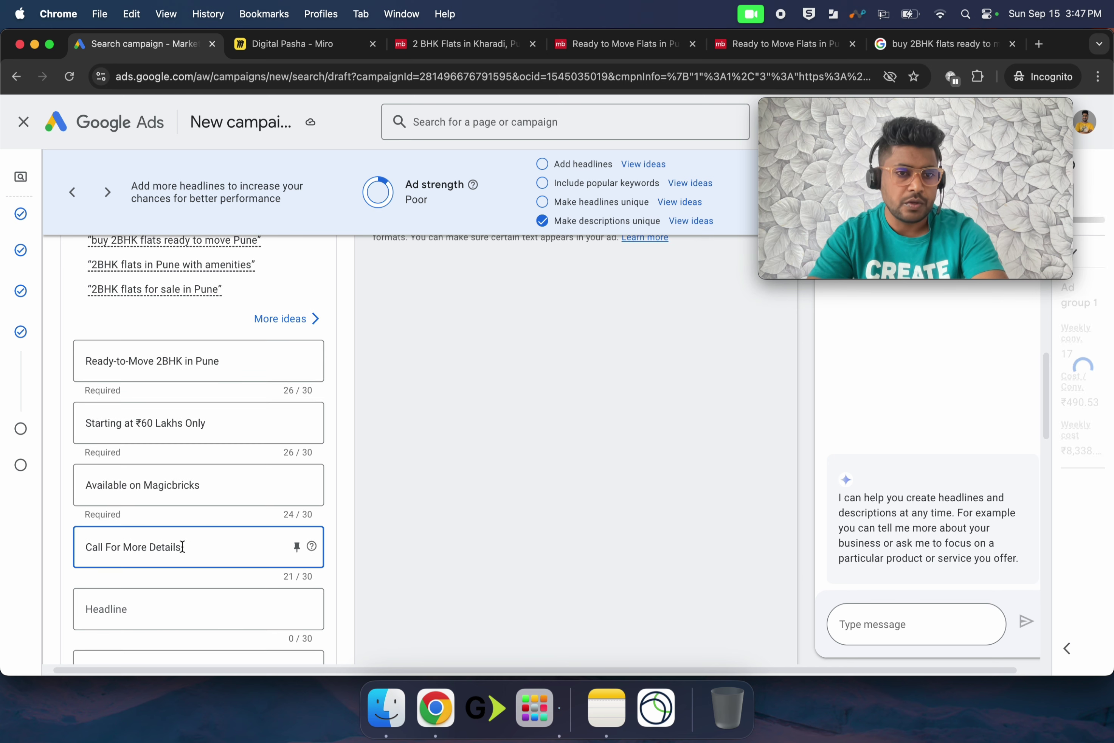
scroll(179, 551, "down", 2)
left_click_drag(184, 485, 107, 481)
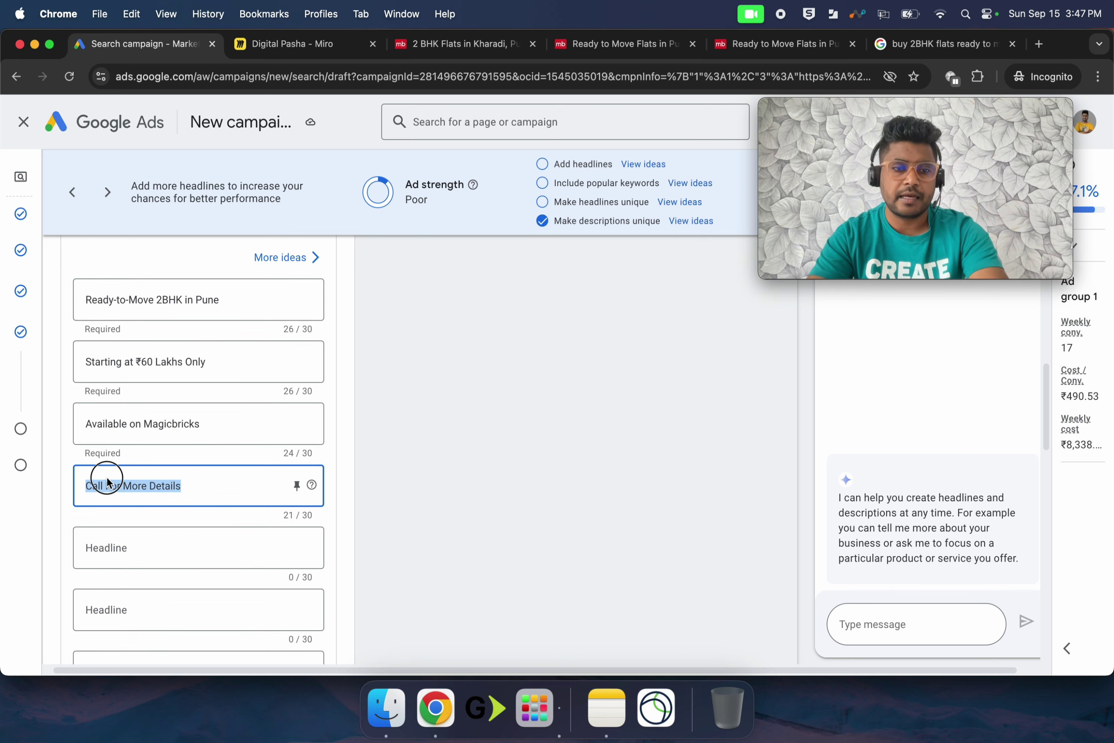
key("BackSpace")
left_click(191, 459)
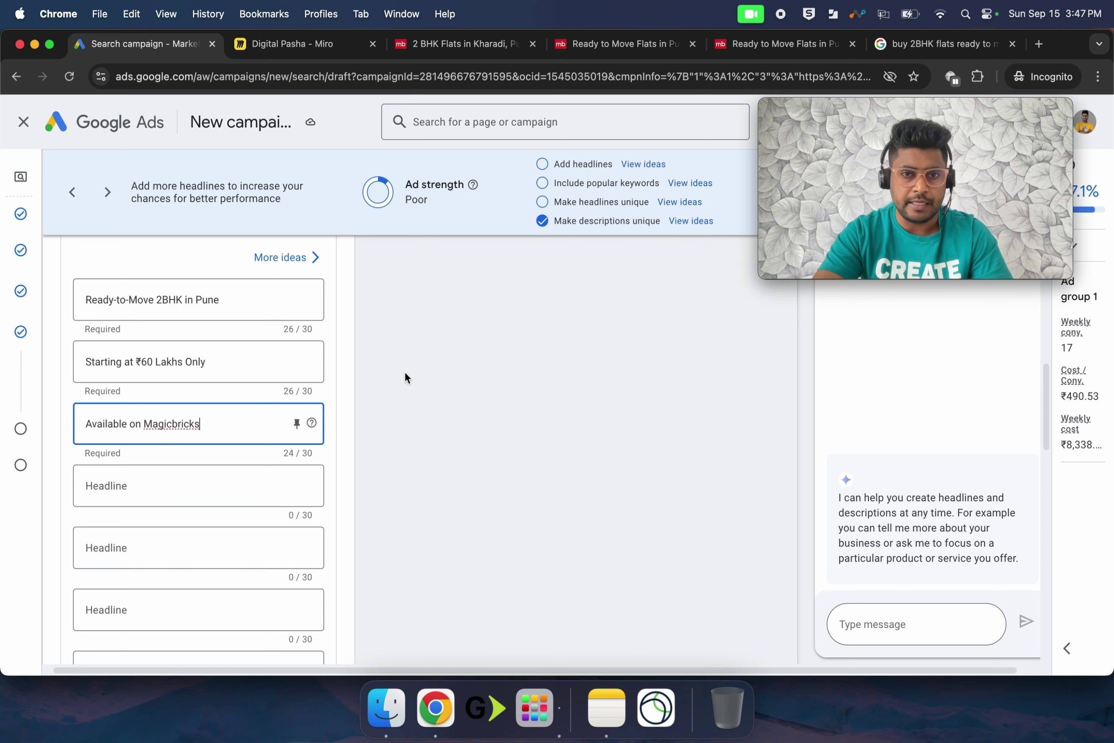
In Miro, copy the Ad Group1 description line that starts with "Spacious 2BHK flats in Pune"
mouse_move(777, 197)
left_click_drag(778, 198, 819, 158)
scroll(197, 561, "down", 8)
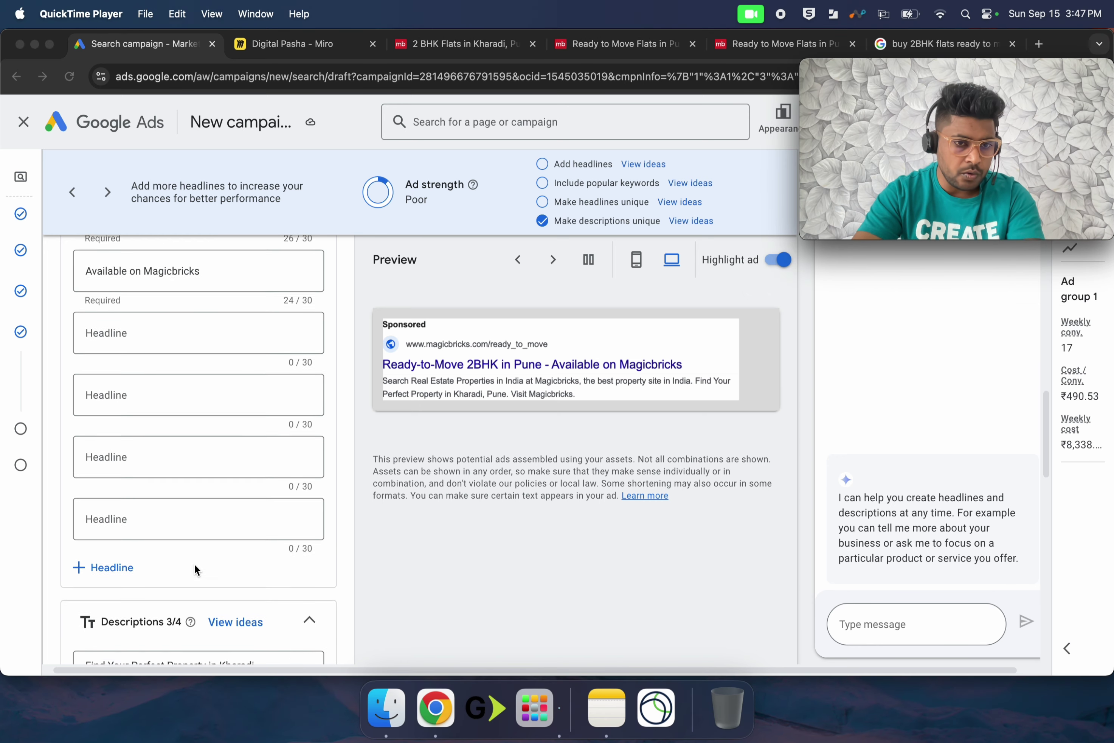
left_click(162, 565)
left_click(162, 565)
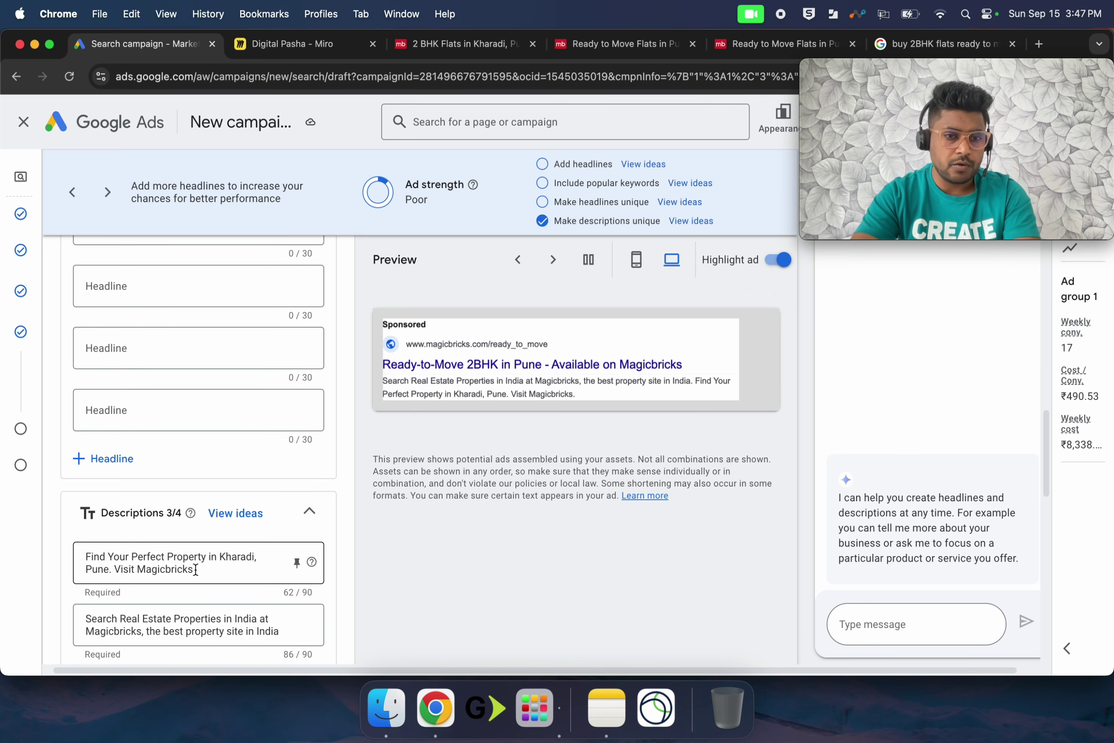
left_click(320, 40)
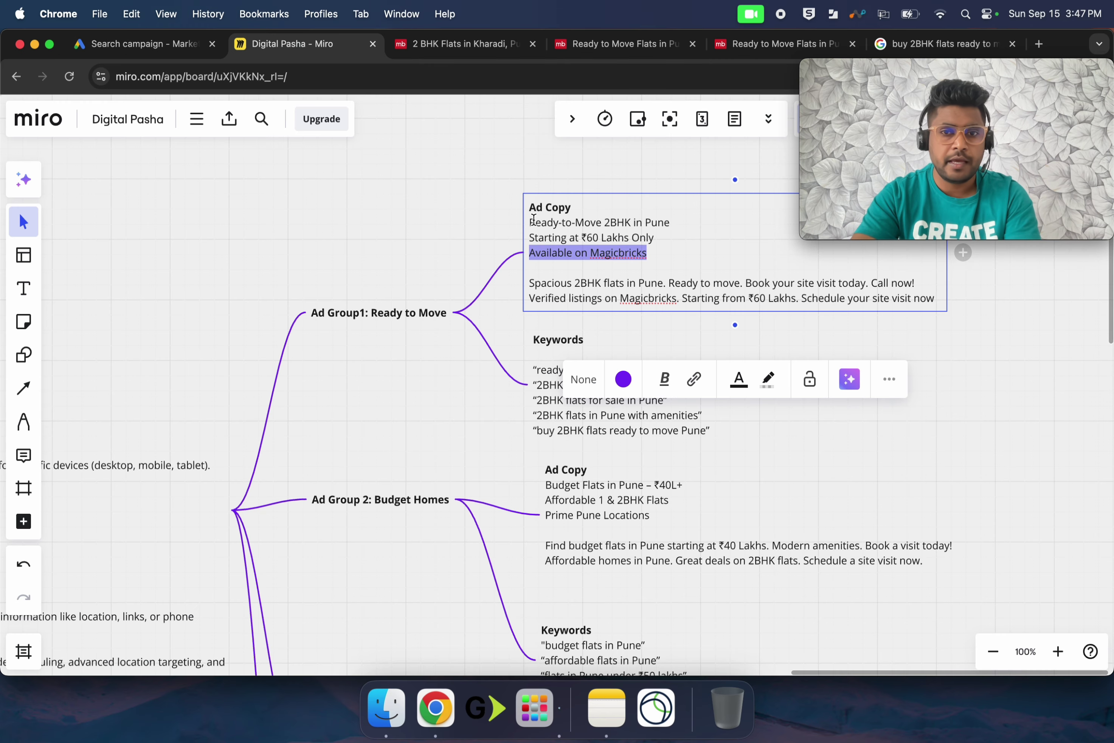
triple_click(576, 284)
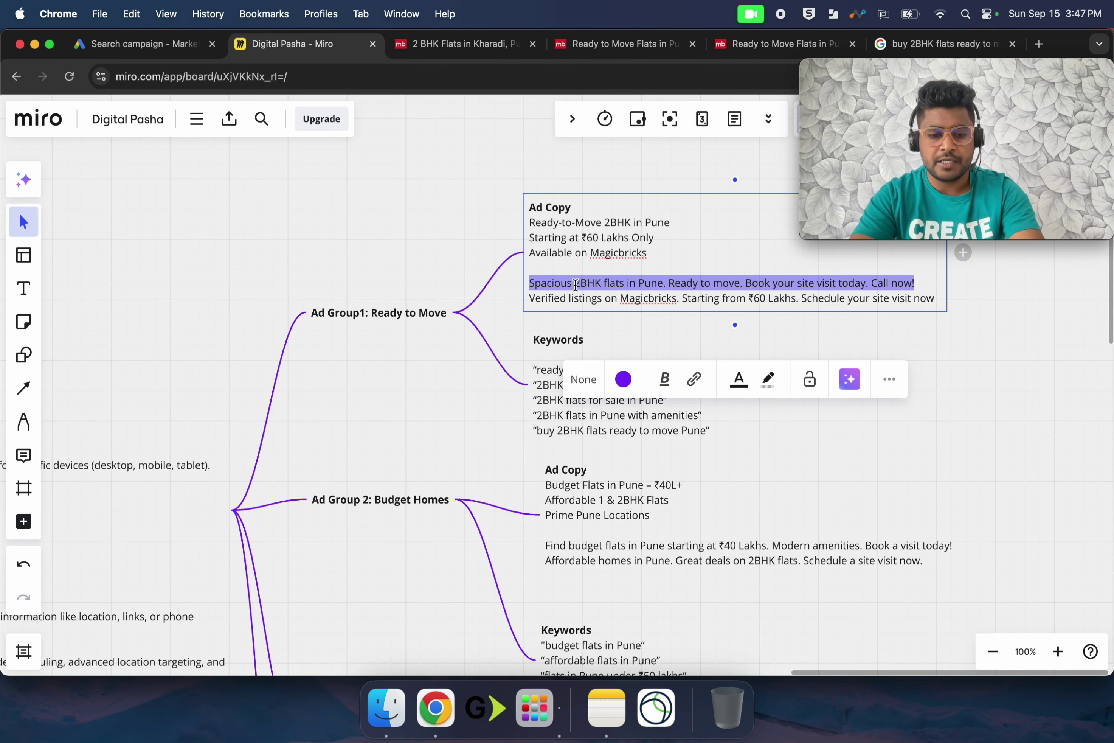
key("super+c")
Back in Google Ads, paste the copied line as the fourth description and trim it to "Spacious 2BHK flats in Pune. Ready to move. Book your site visit today."
left_click(144, 43)
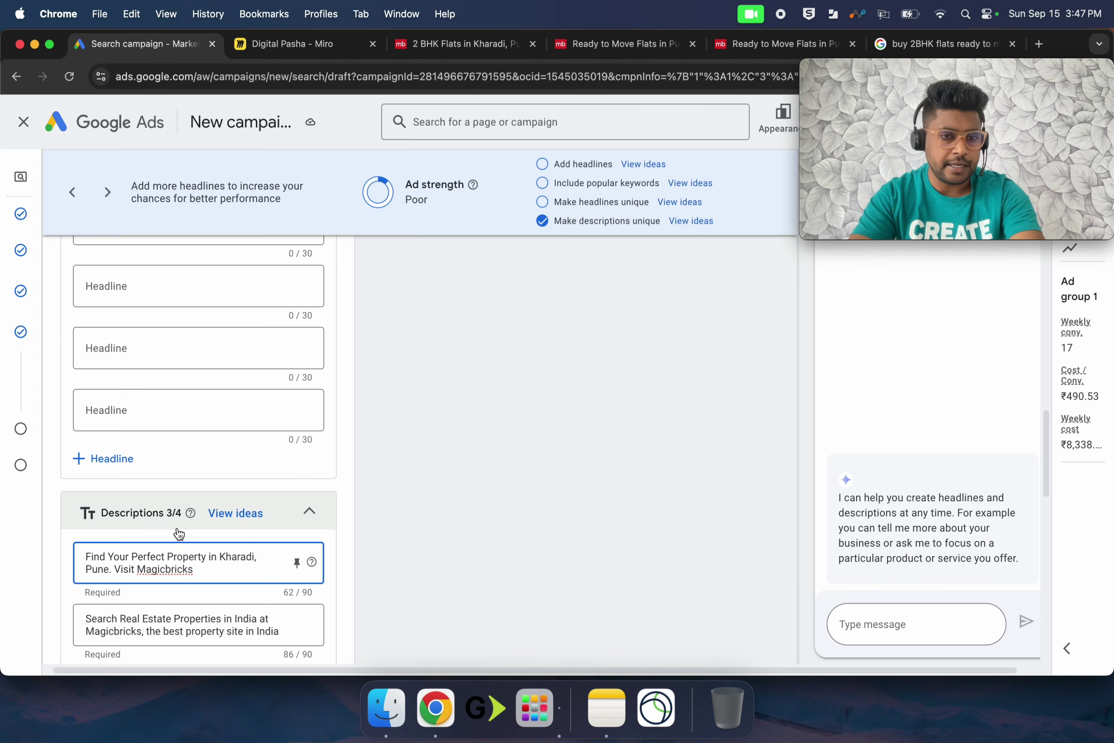
scroll(179, 575, "down", 5)
left_click(143, 477)
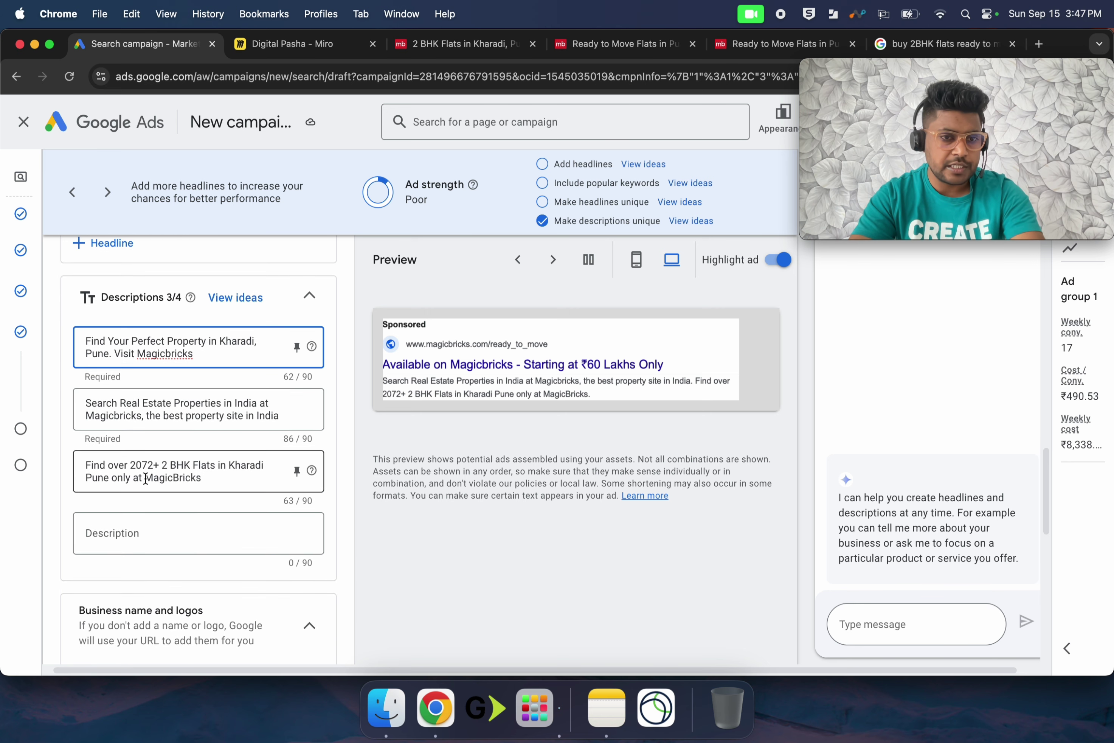
left_click(128, 532)
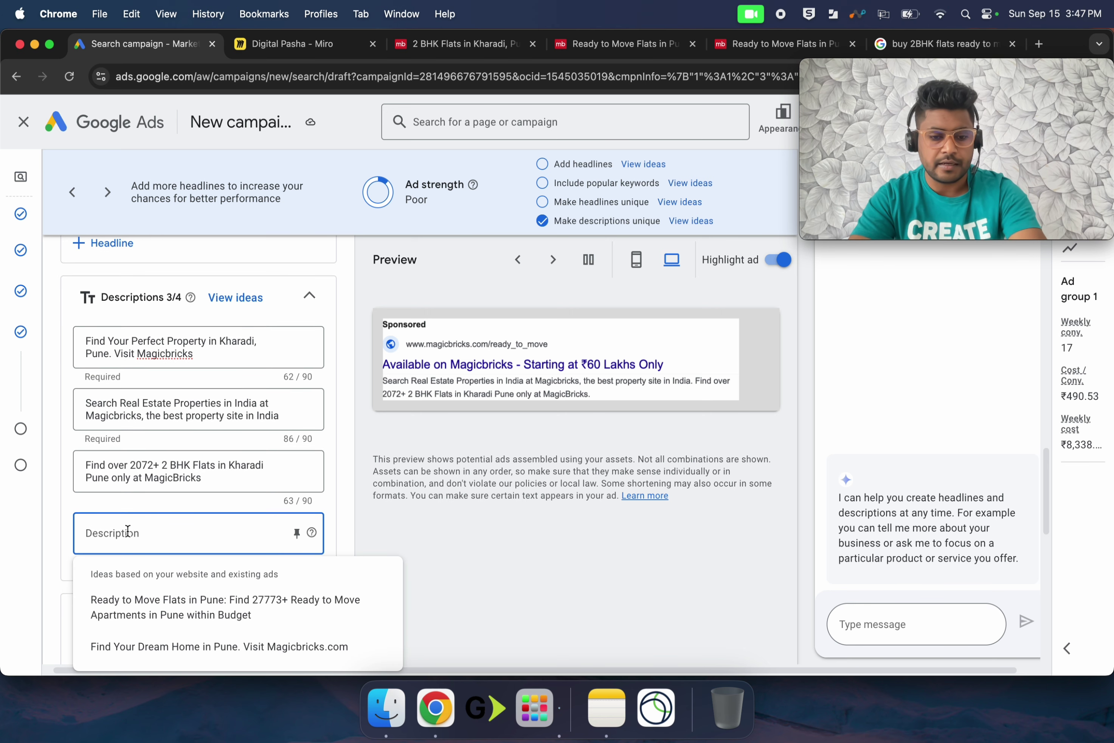
key("super+v")
left_click(258, 501)
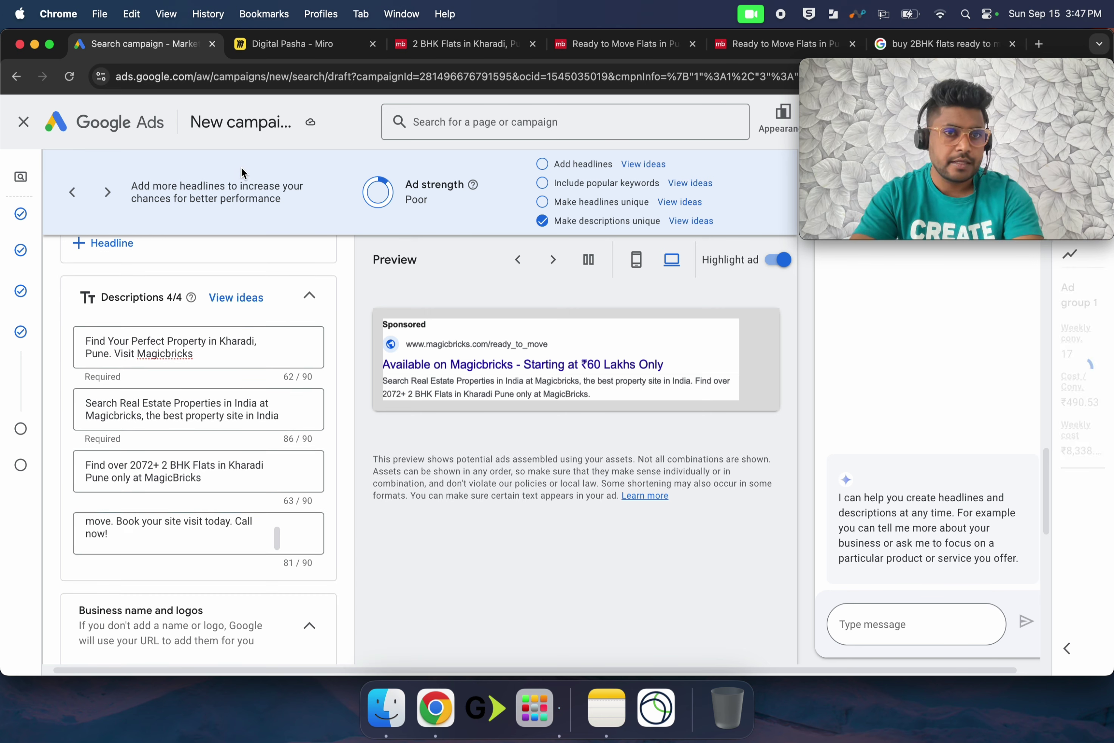
left_click_drag(241, 524, 268, 538)
key("BackSpace")
key("BackSpace")
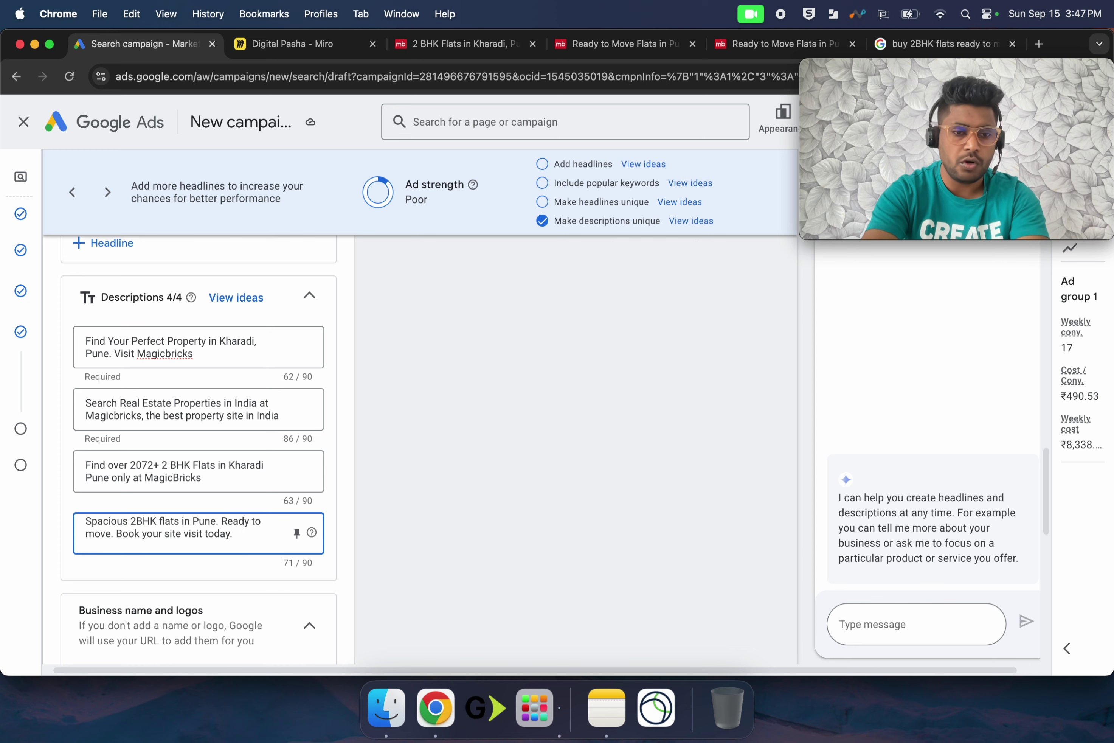
Replace the third description with "Verified listings on Magicbricks. Starting from ₹60 Lakhs. Schedule your site visit now", copied from the Ad Group1 ad copy in Miro
left_click(303, 48)
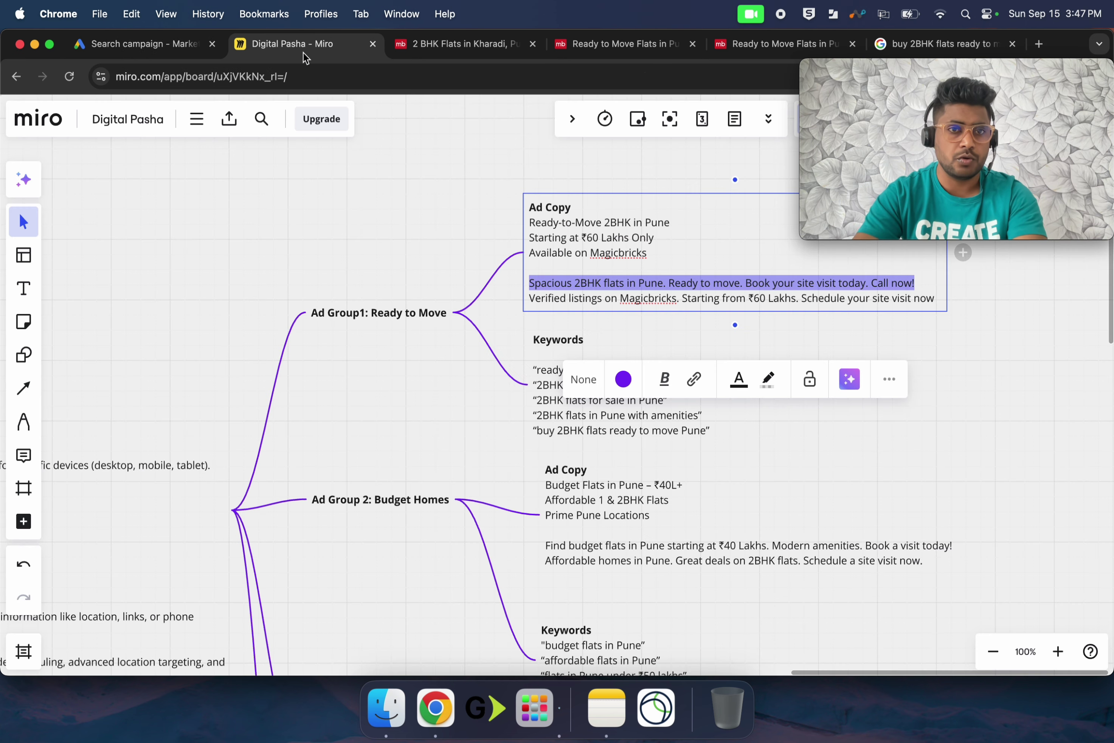
triple_click(562, 299)
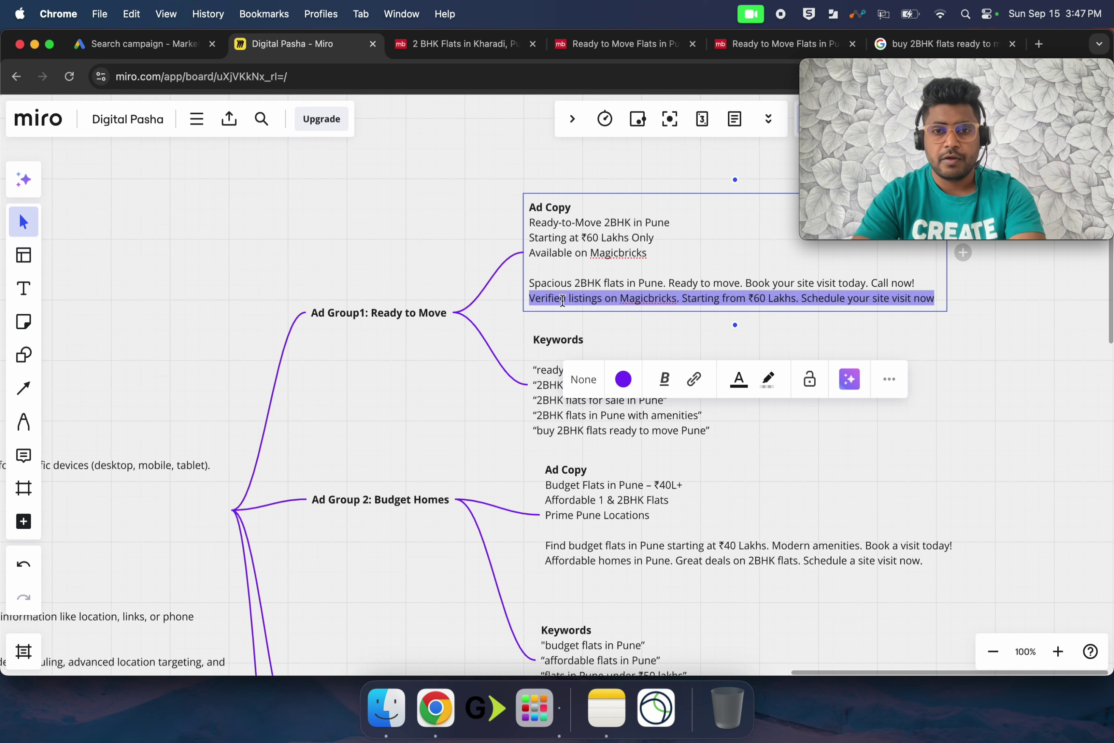
key("super+c")
left_click(139, 43)
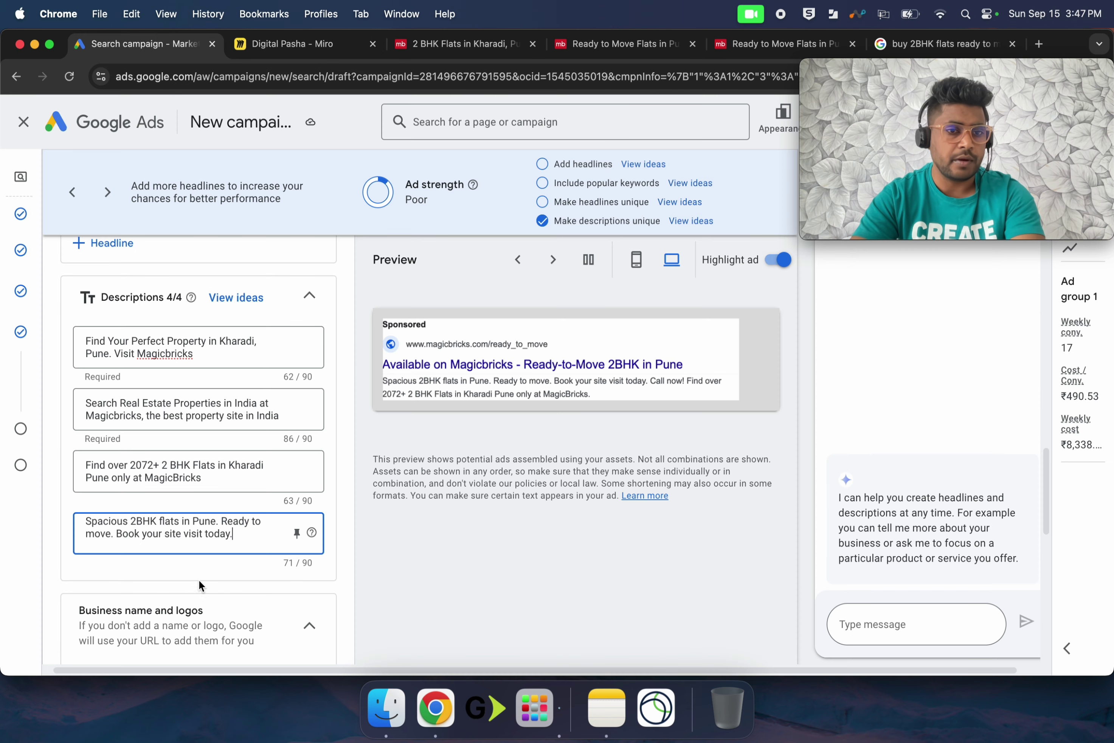
scroll(198, 570, "down", 2)
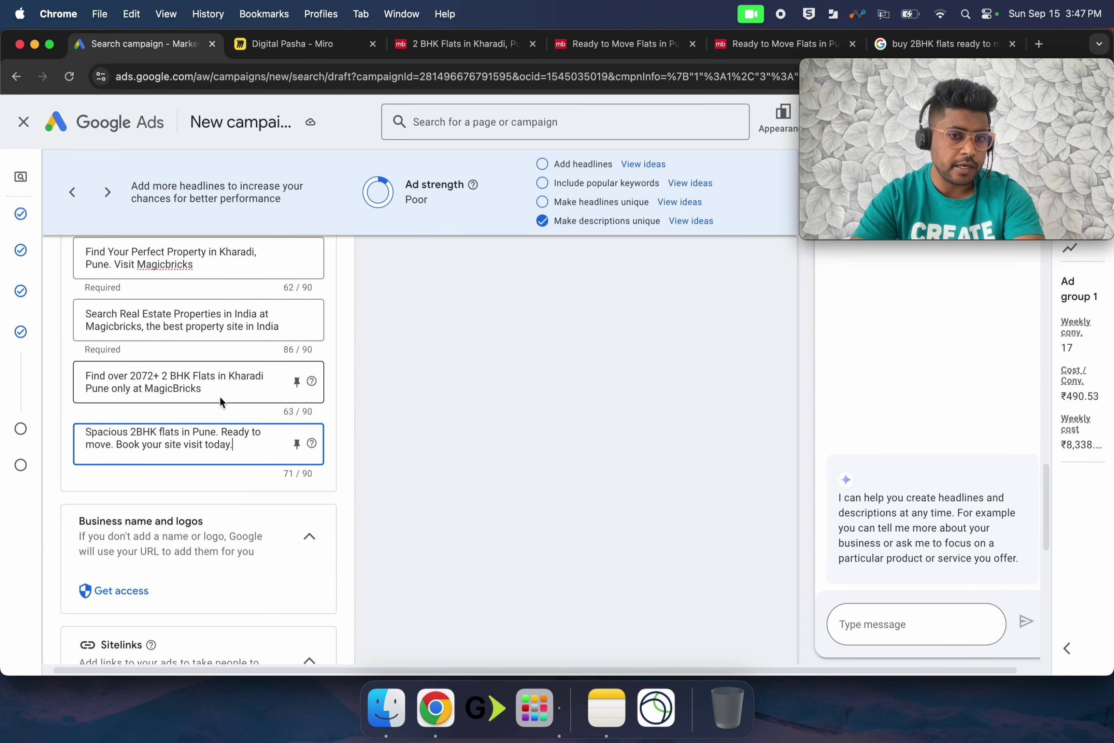
left_click(218, 393)
key("super+a")
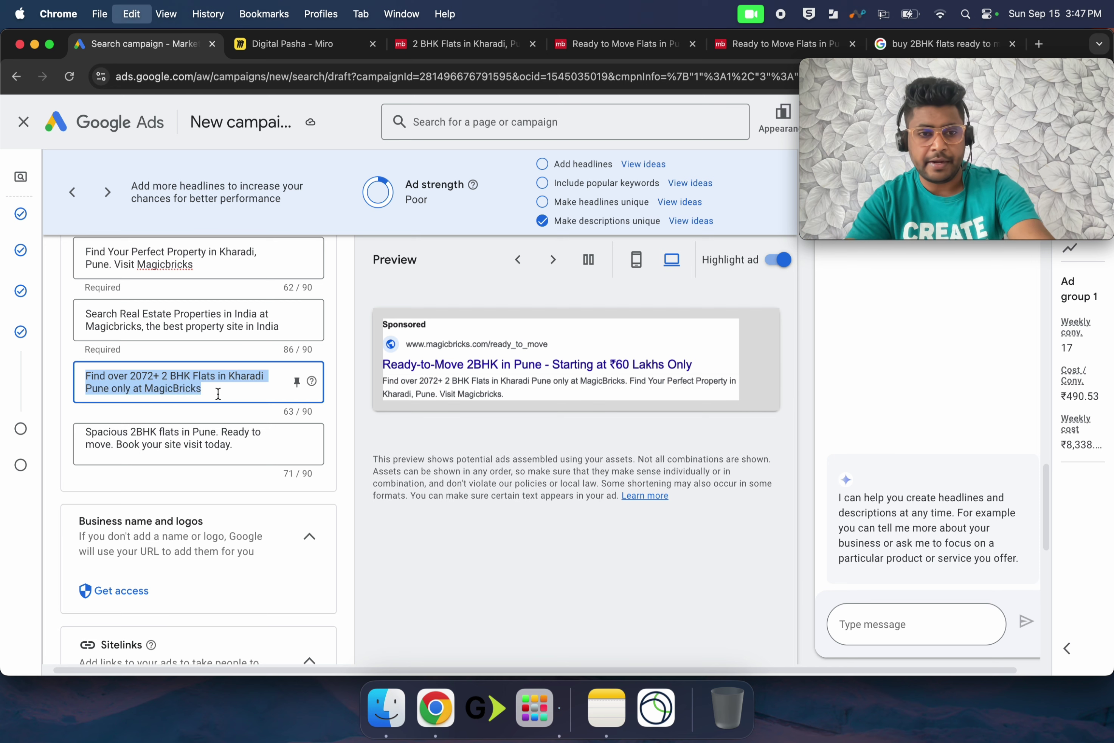
key("super+v")
left_click(338, 419)
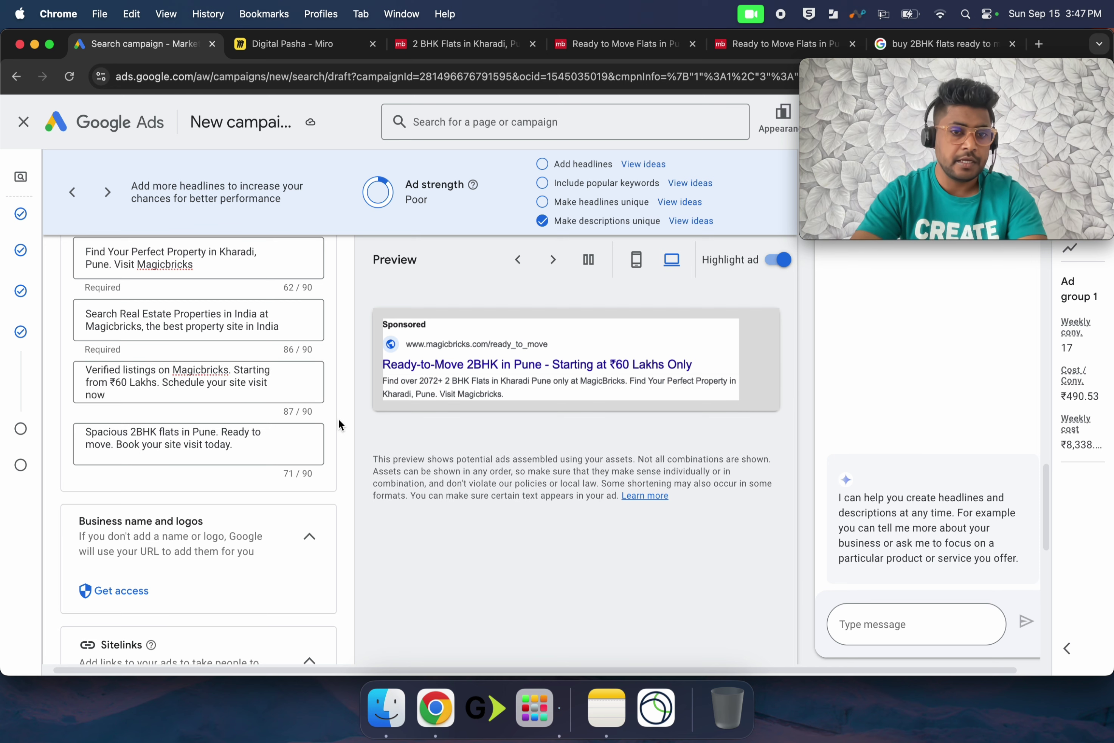
Review the entered headlines and descriptions and step through several ad preview combinations
scroll(337, 418, "up", 5)
scroll(265, 336, "up", 3)
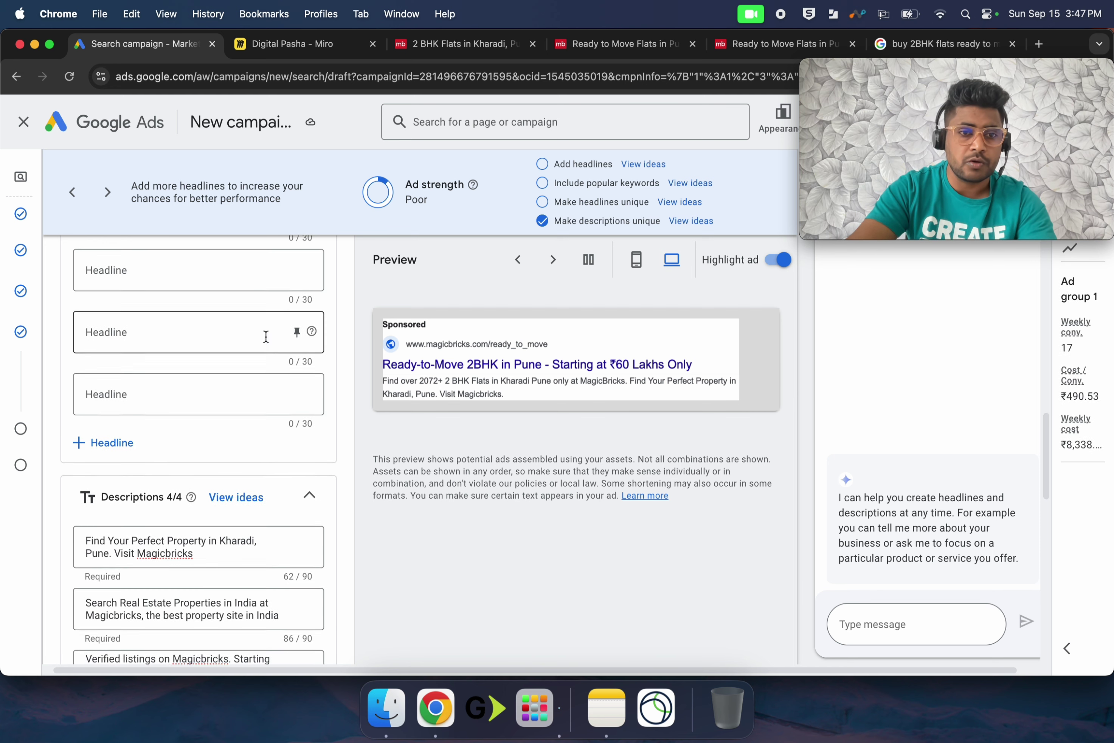
scroll(265, 335, "up", 1)
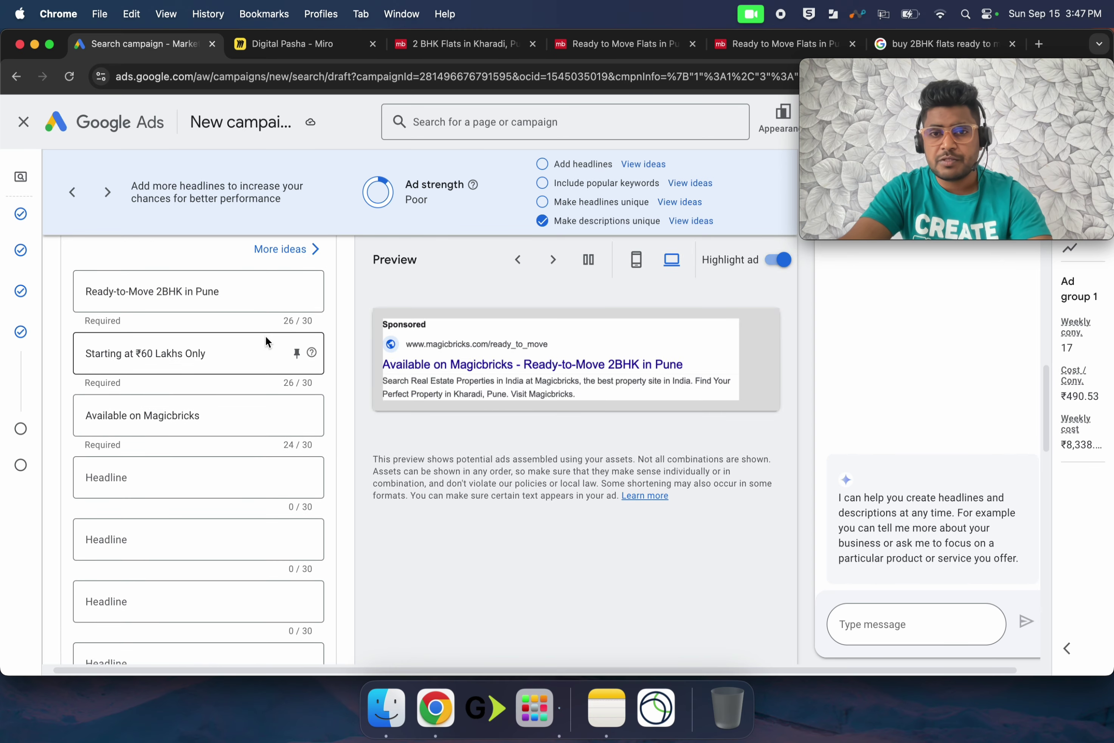
scroll(266, 335, "down", 7)
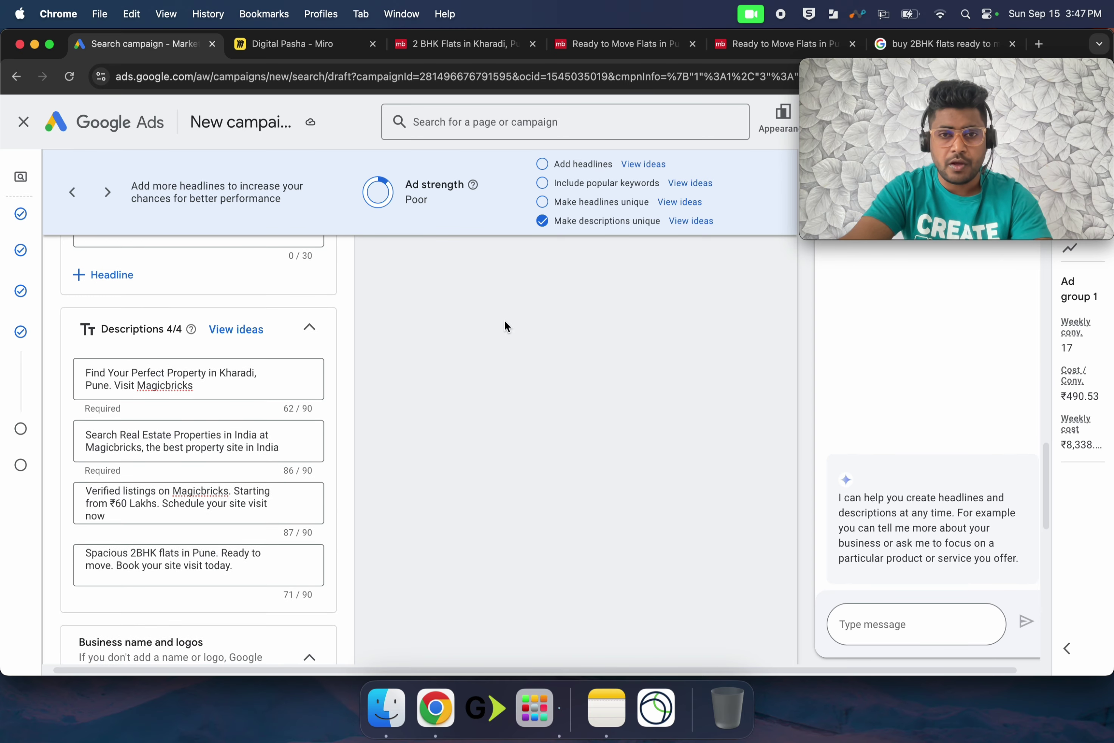
scroll(624, 290, "up", 6)
left_click(552, 265)
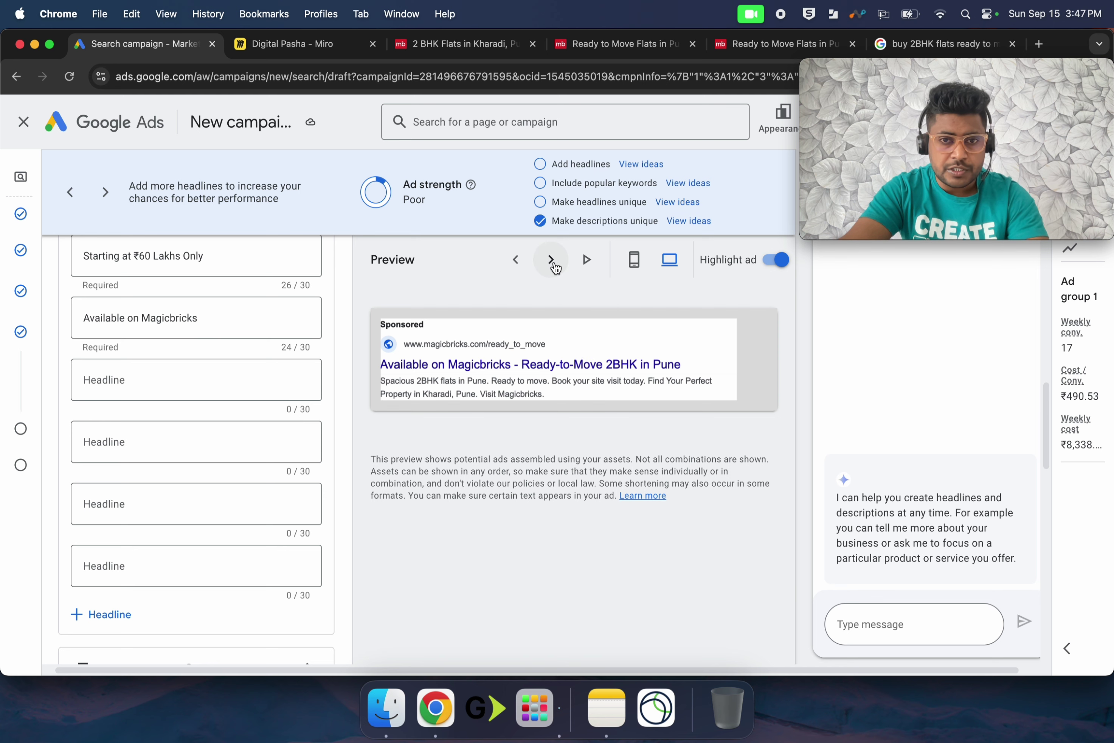
left_click(554, 262)
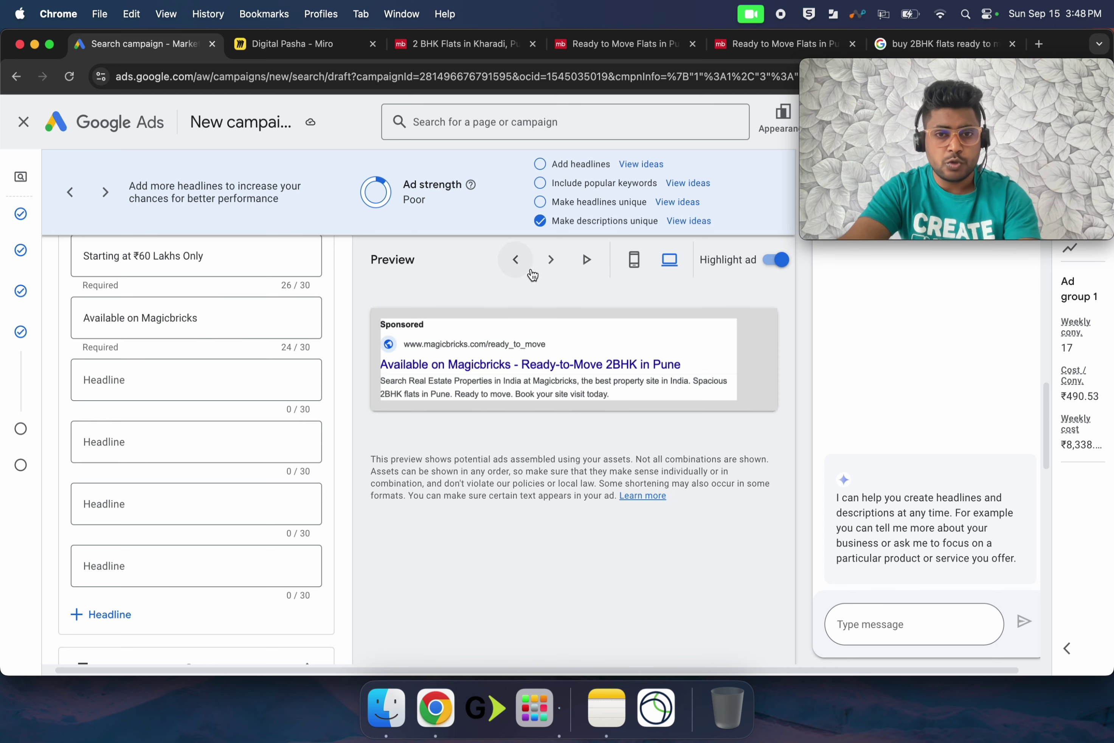
left_click(547, 261)
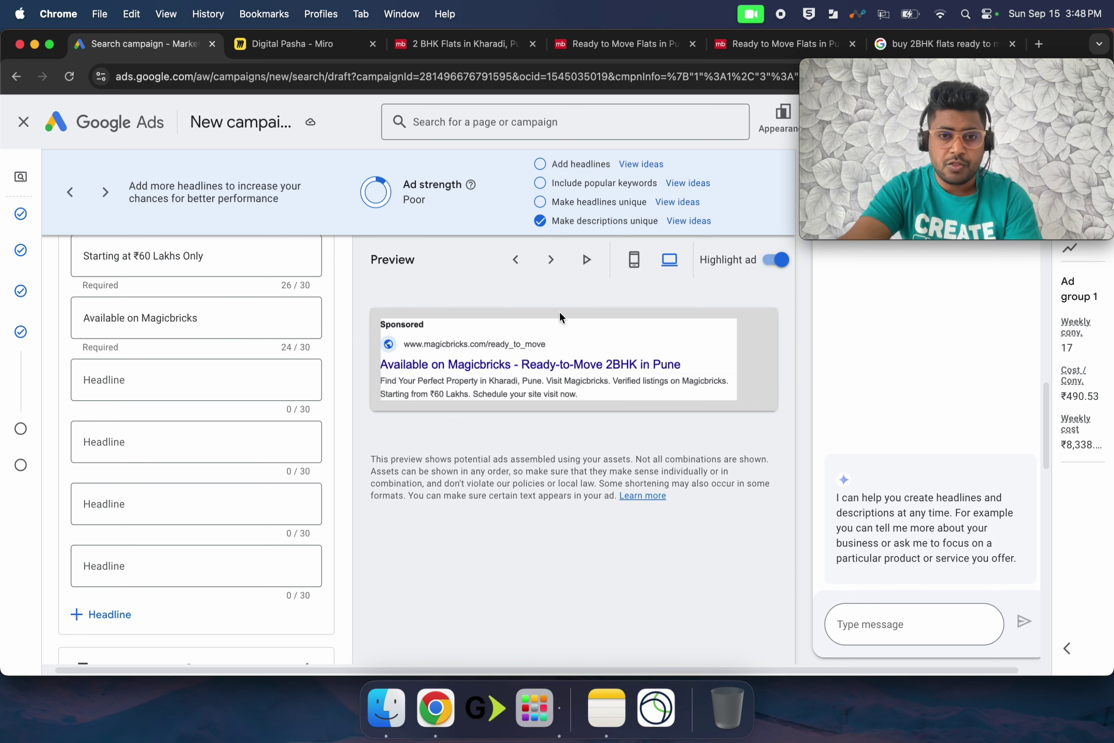
Finish the ad without adding sitelinks or callouts, and continue to the campaign's budget settings
scroll(455, 436, "down", 15)
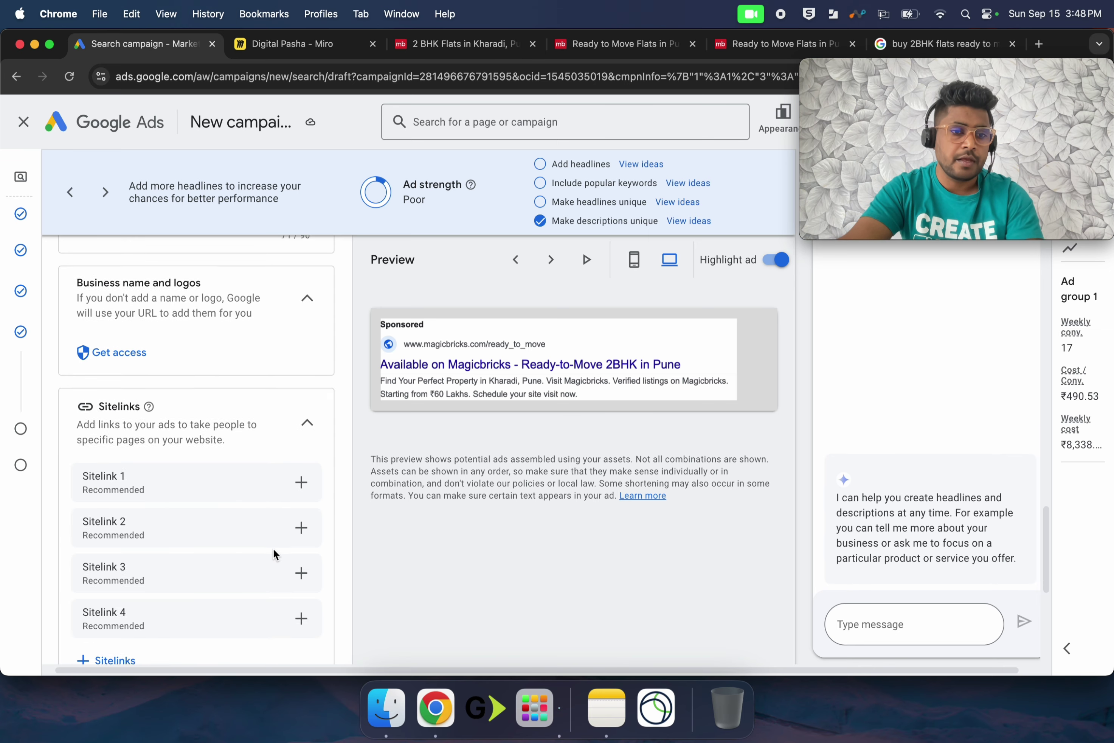
scroll(152, 459, "down", 3)
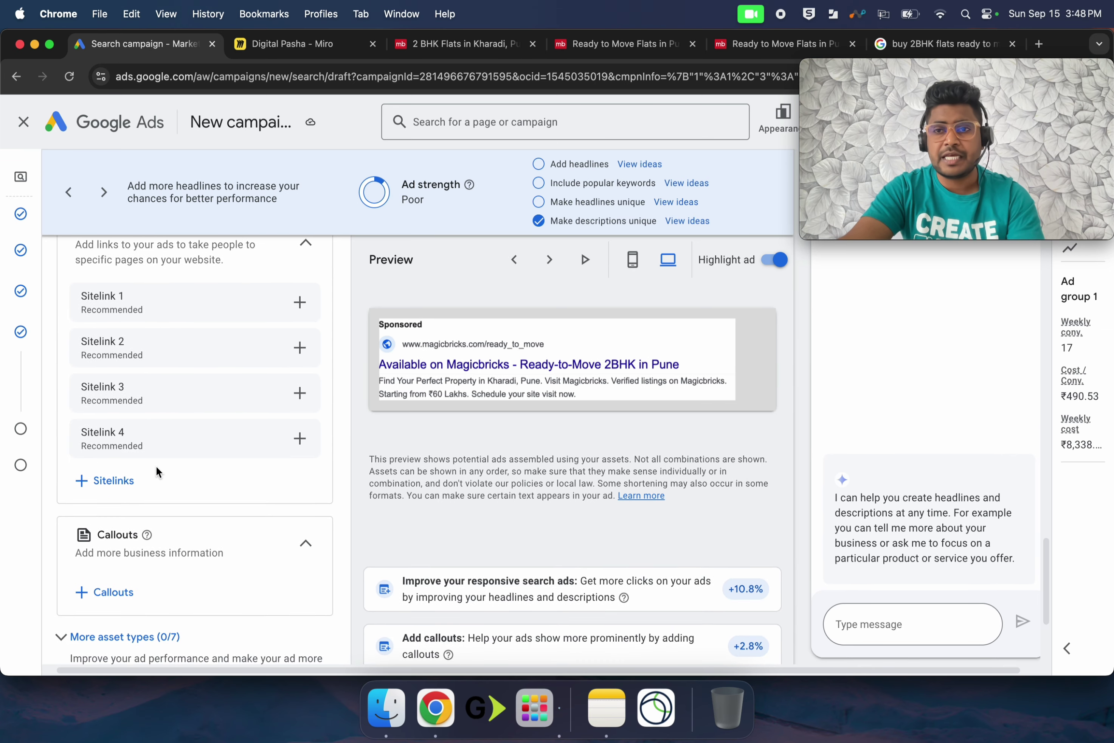
scroll(156, 472, "up", 5)
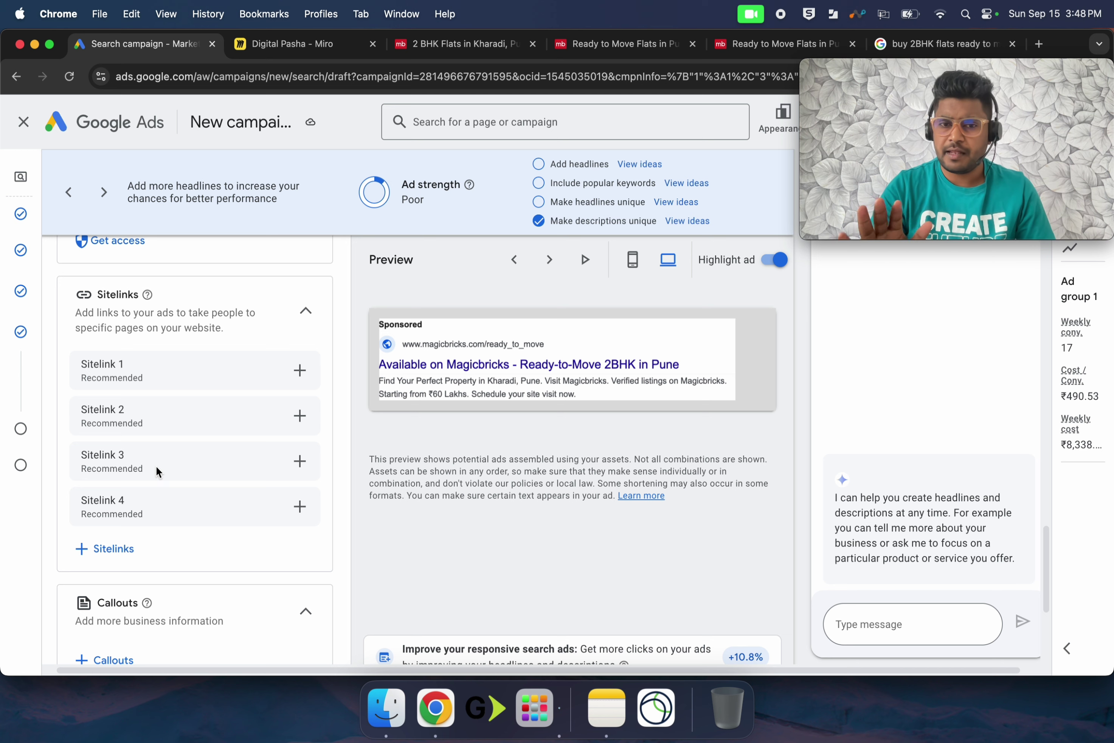
scroll(156, 465, "up", 8)
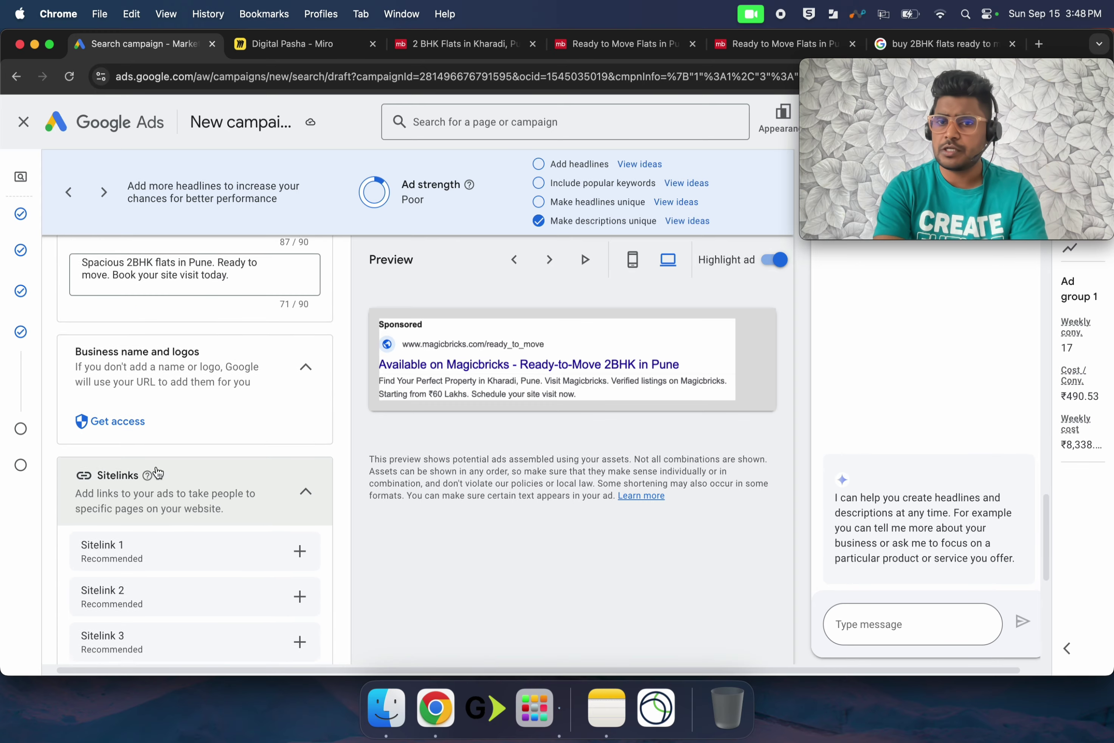
scroll(156, 465, "up", 12)
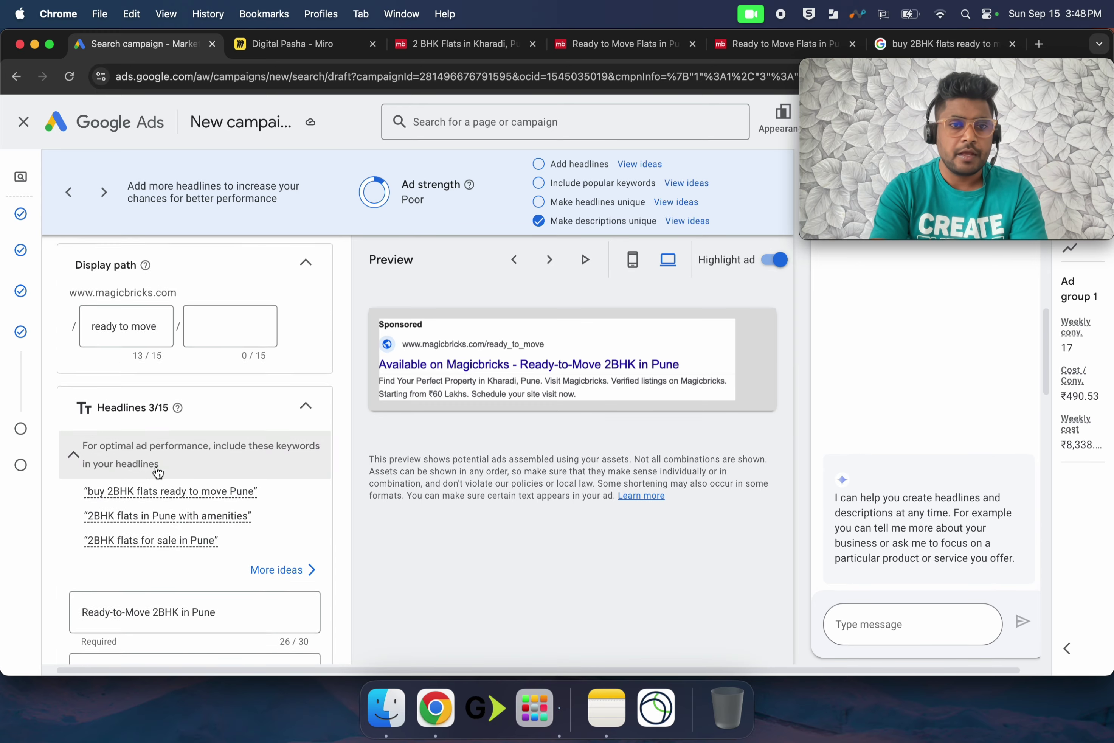
scroll(156, 465, "down", 15)
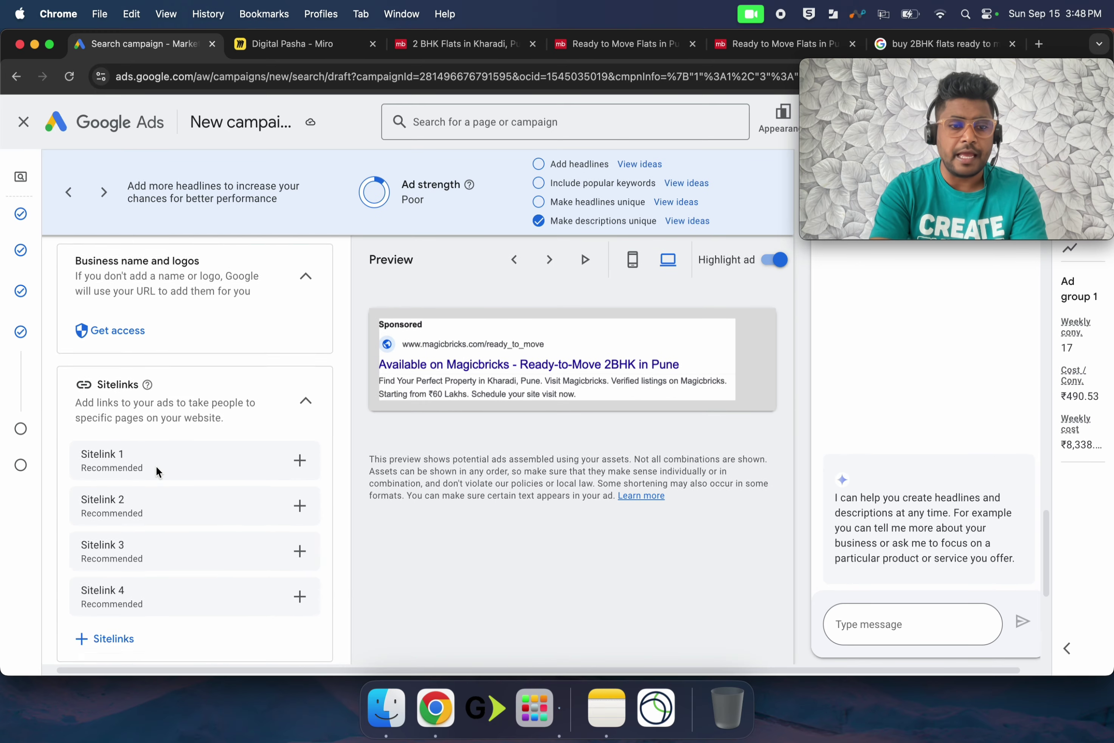
scroll(155, 465, "down", 2)
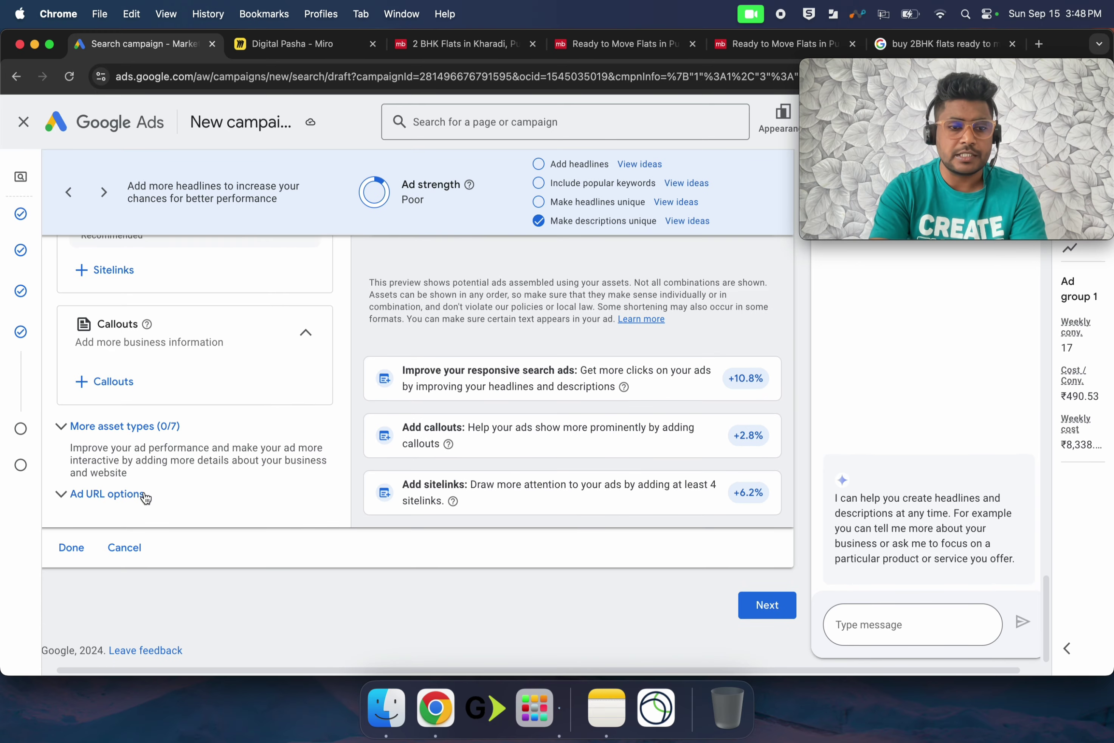
left_click(74, 558)
scroll(543, 477, "down", 5)
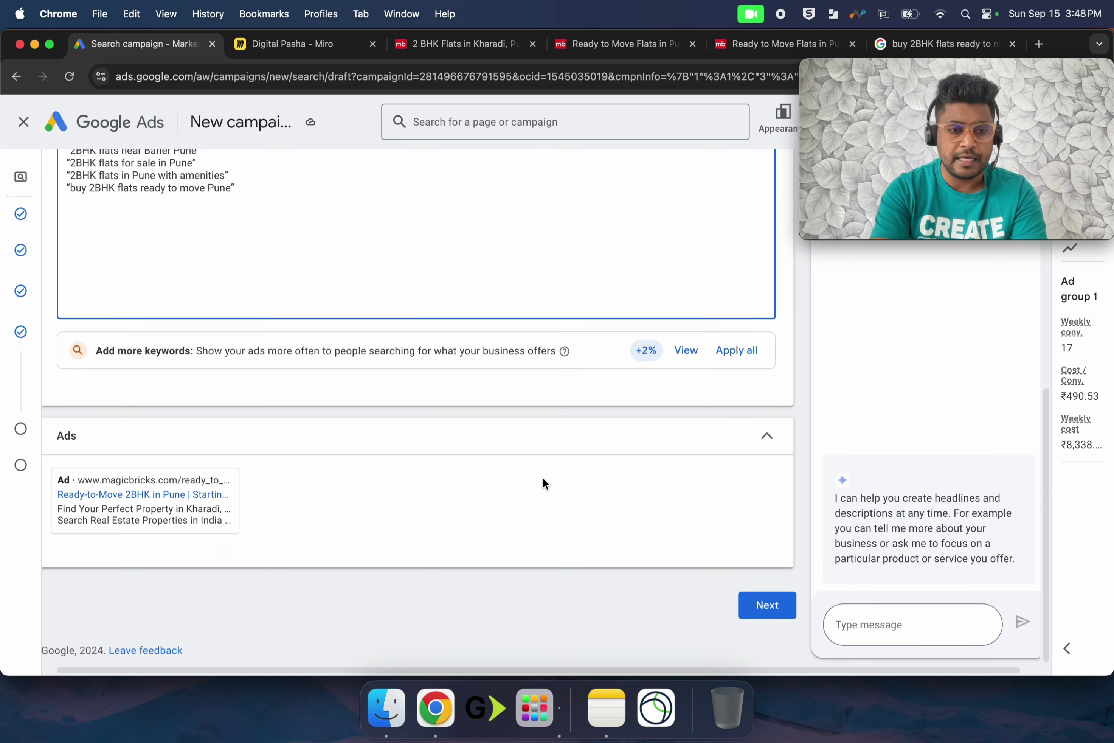
left_click(765, 605)
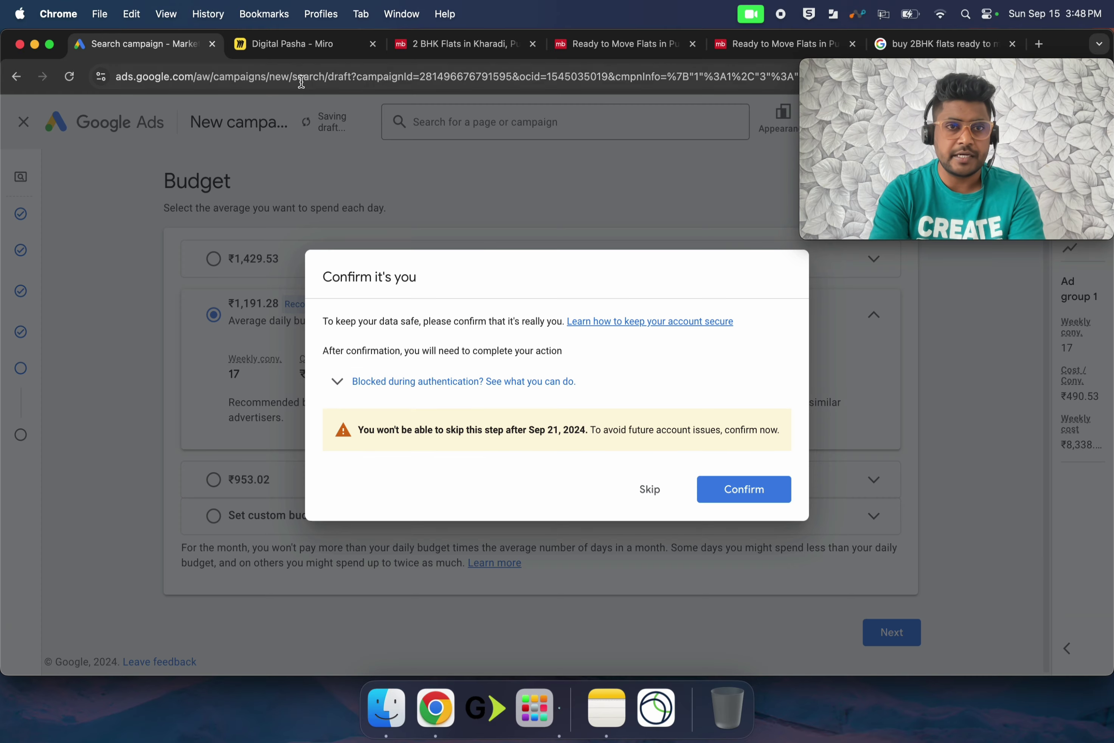
Check the planned daily budget in Miro, and skip the identity confirmation back in Google Ads
left_click(290, 43)
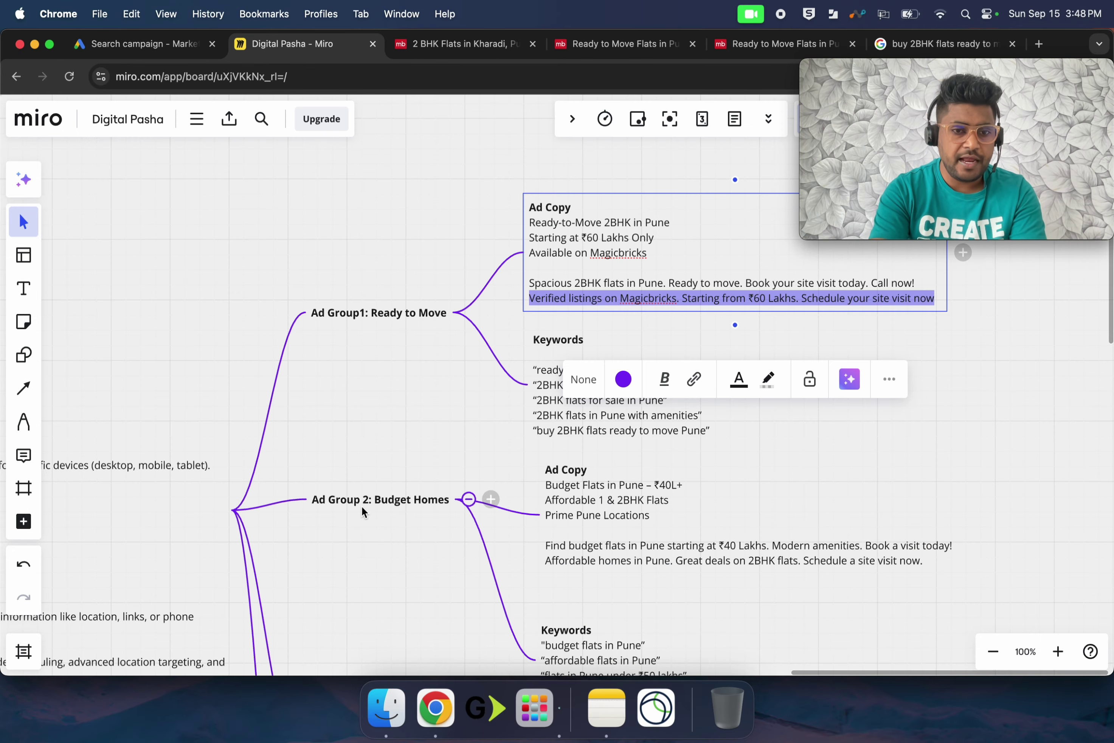
scroll(361, 506, "left", 10)
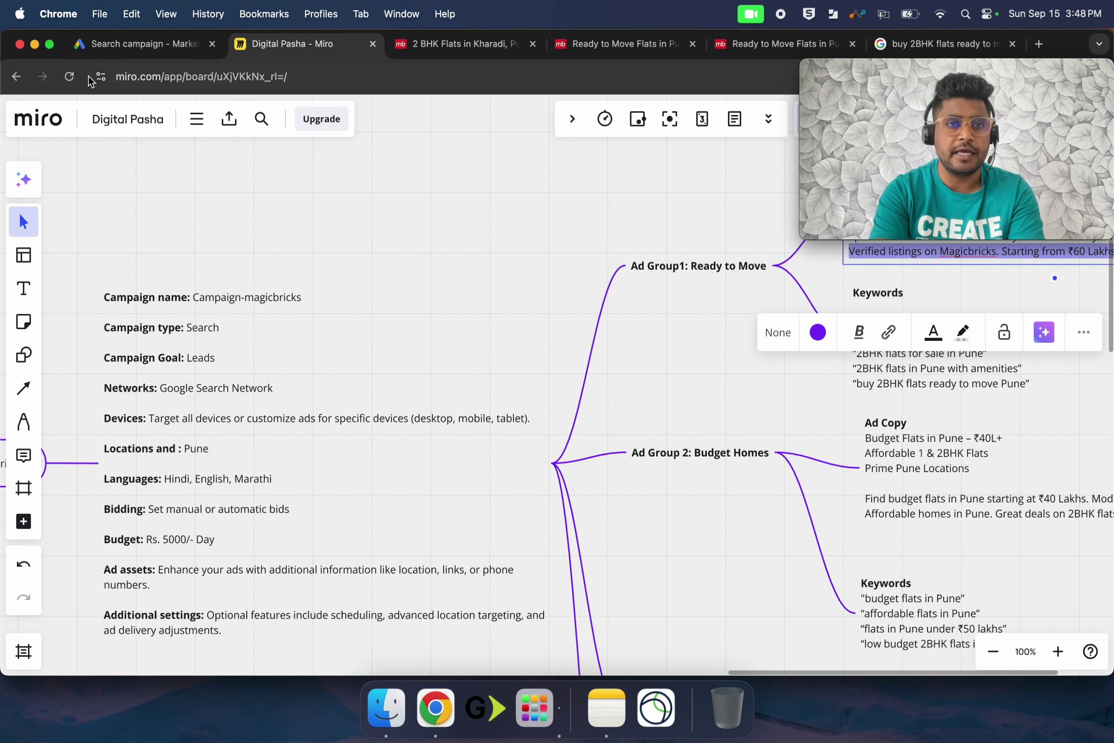
left_click(142, 44)
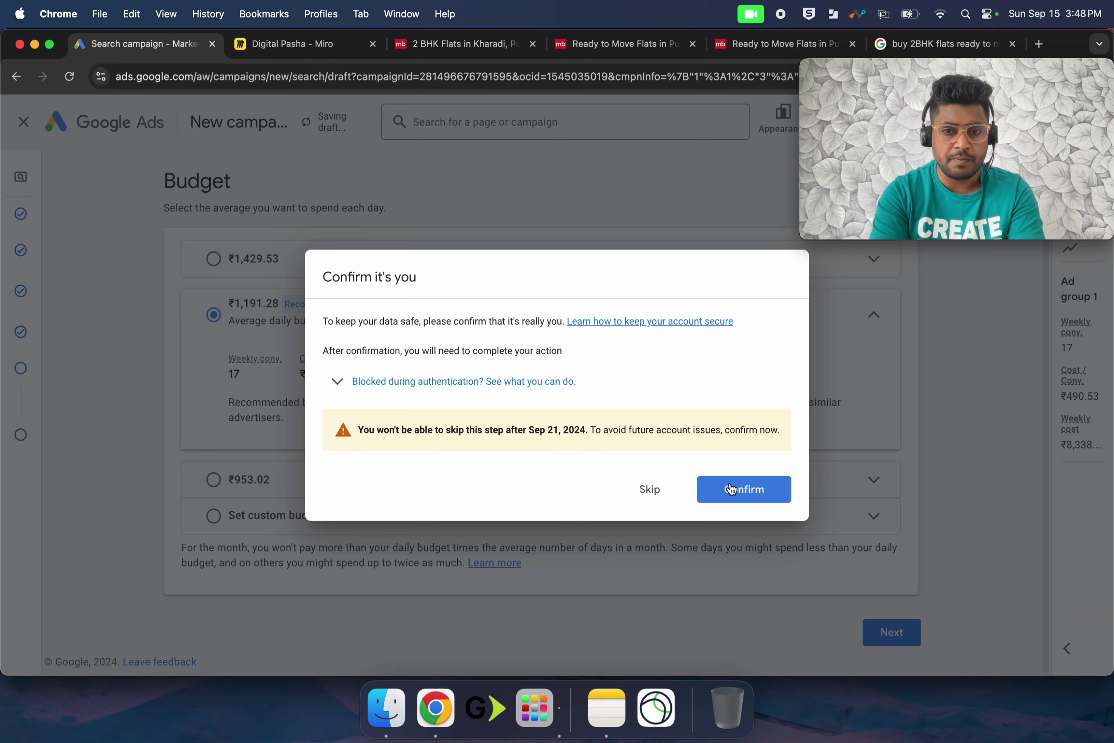
left_click(650, 494)
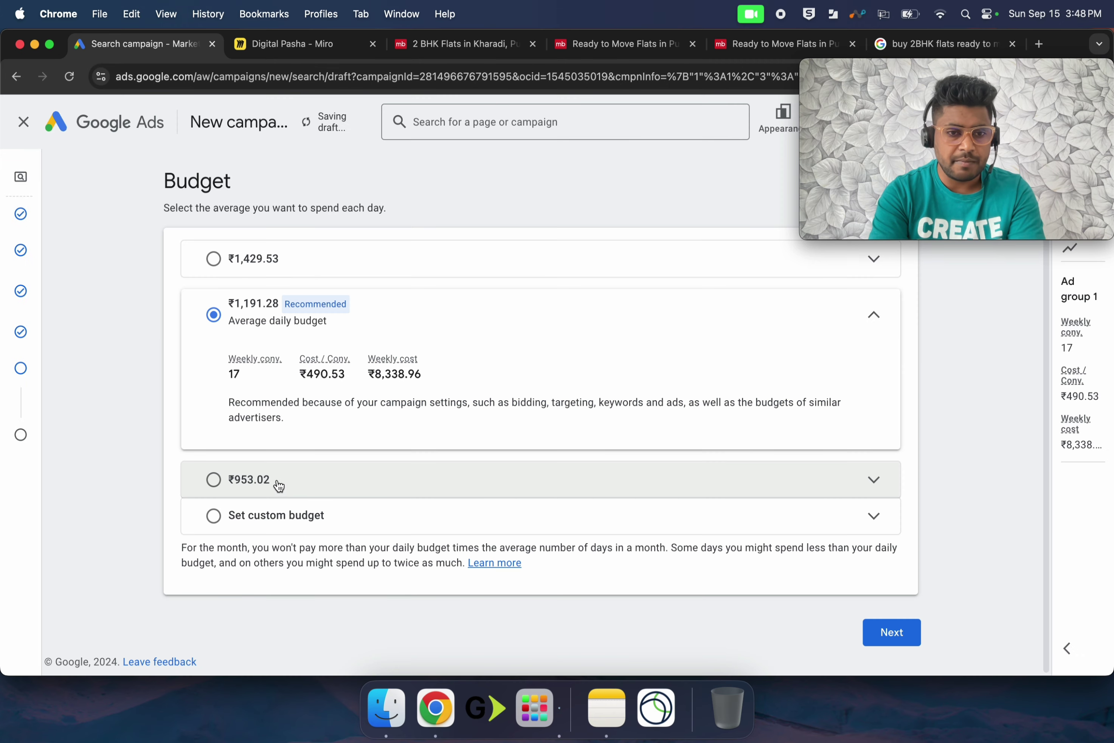
Set a custom average daily budget of ₹50000 and continue to the campaign review
left_click(319, 520)
left_click(296, 454)
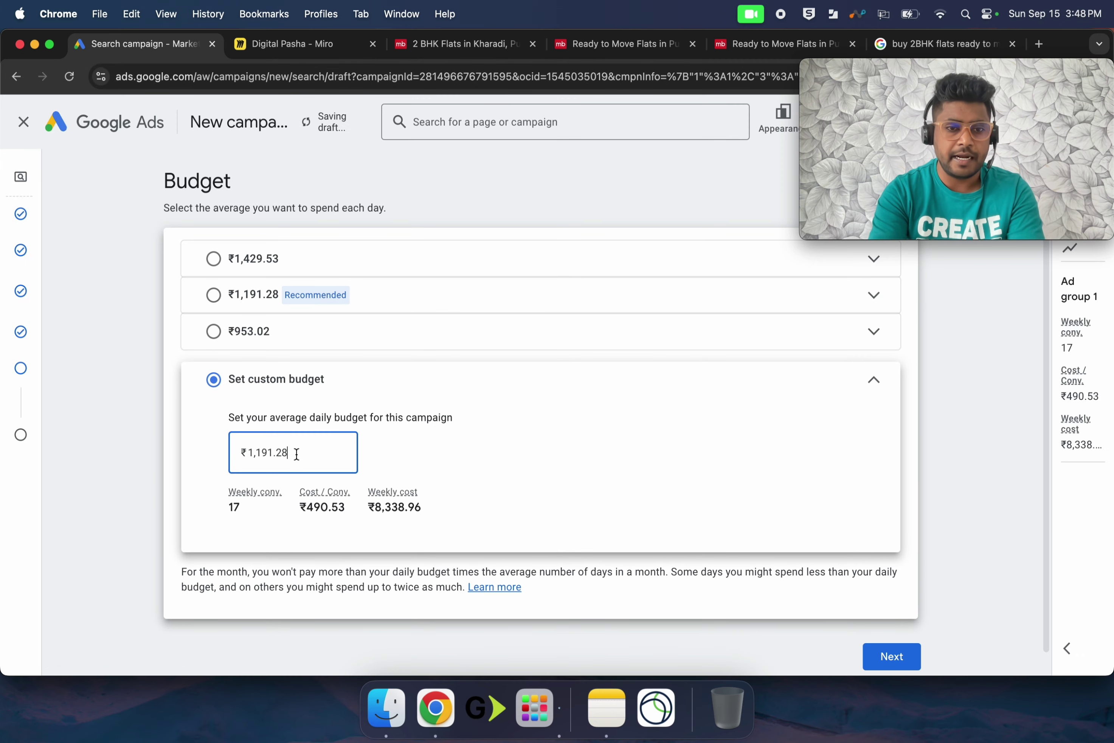
key("BackSpace")
key("BackSpace")
key("BackSpace")
key("BackSpace")
key("BackSpace")
key("BackSpace")
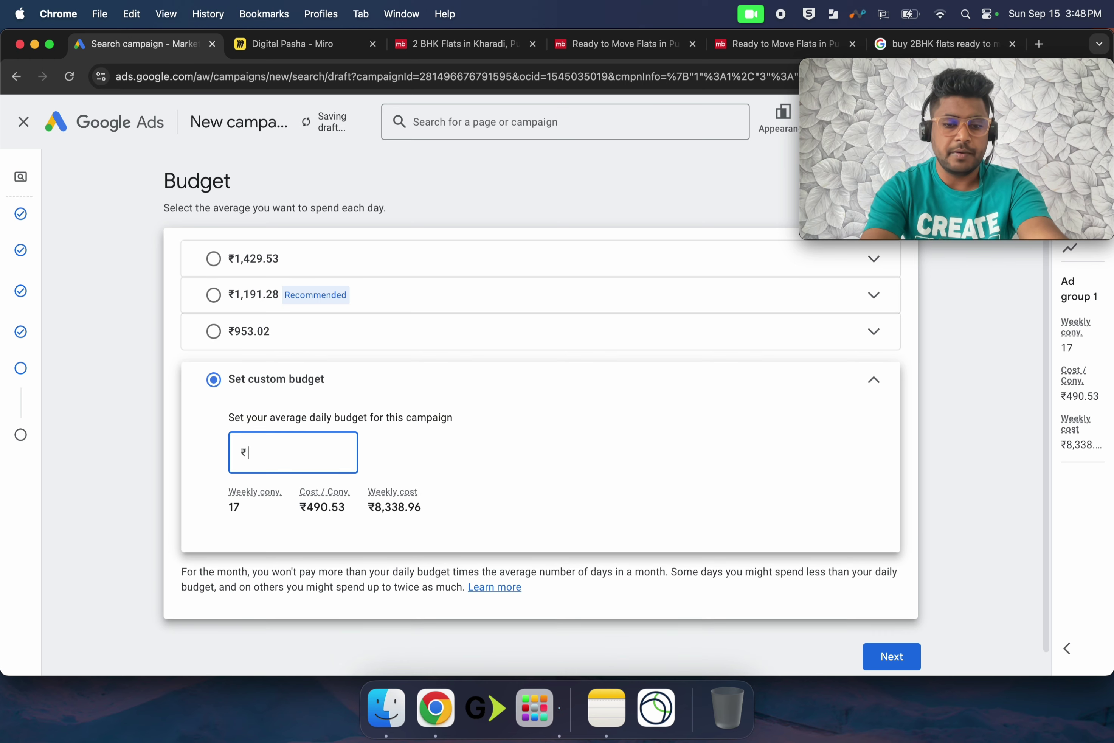
type("50000")
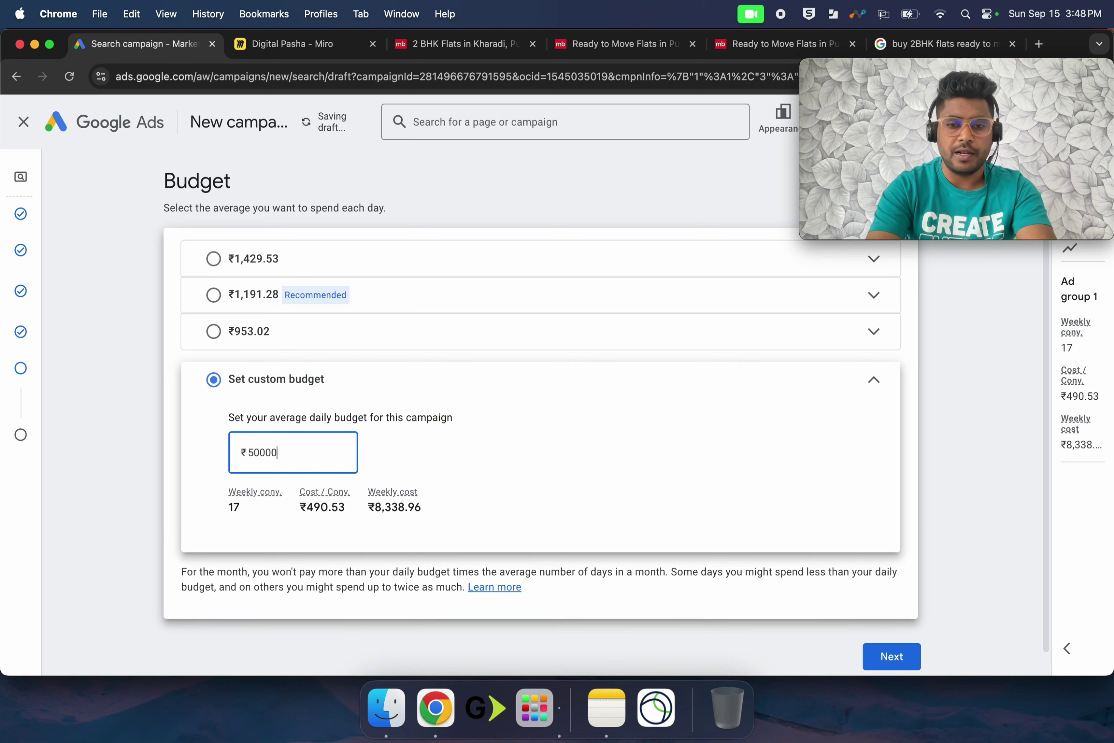
left_click(876, 655)
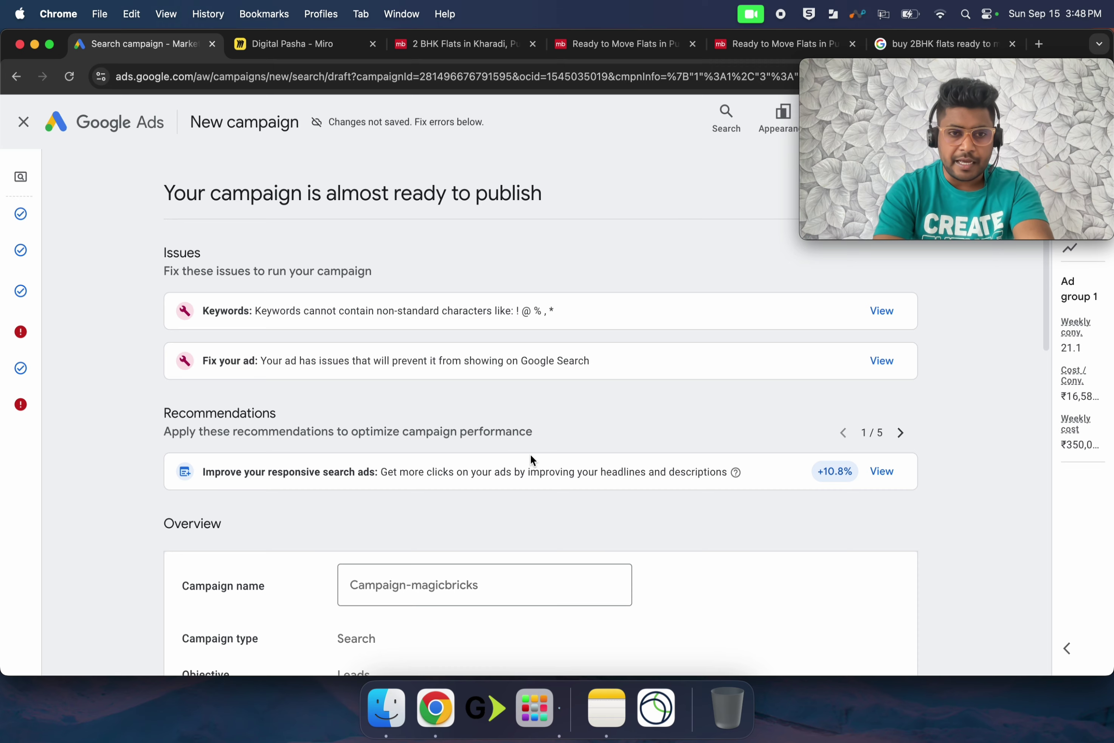
Look through the campaign summary and open the ad group keywords flagged under Issues
scroll(531, 459, "down", 2)
scroll(532, 459, "down", 3)
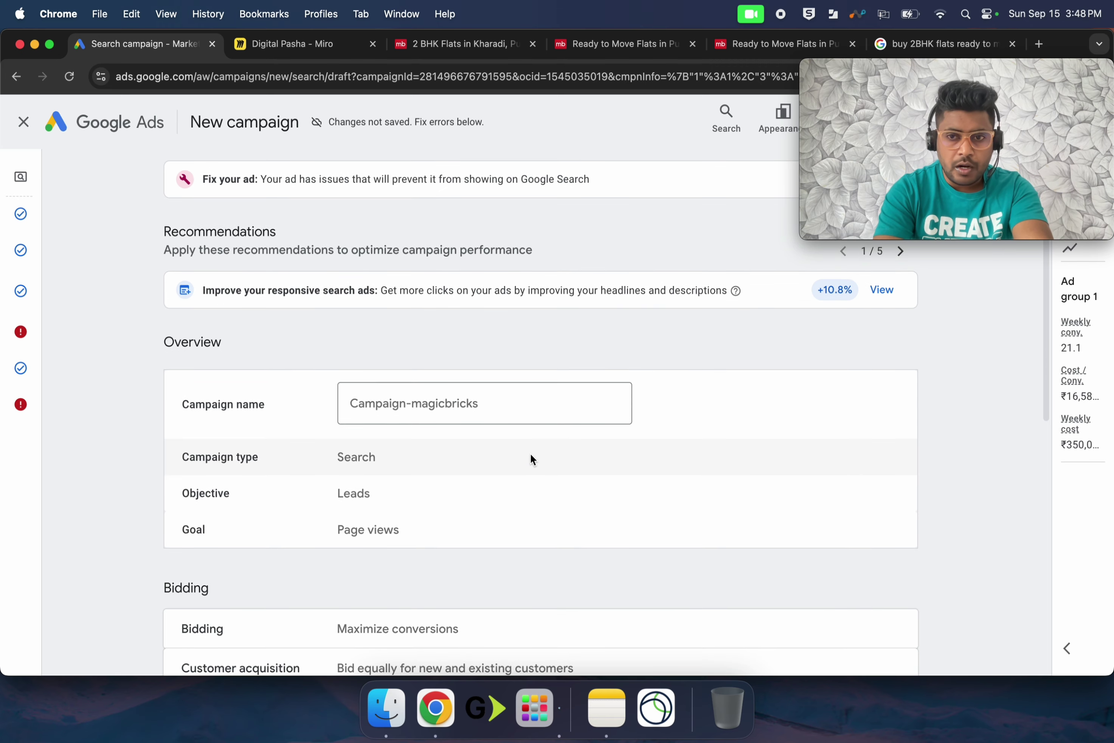
scroll(531, 453, "down", 8)
scroll(531, 454, "up", 12)
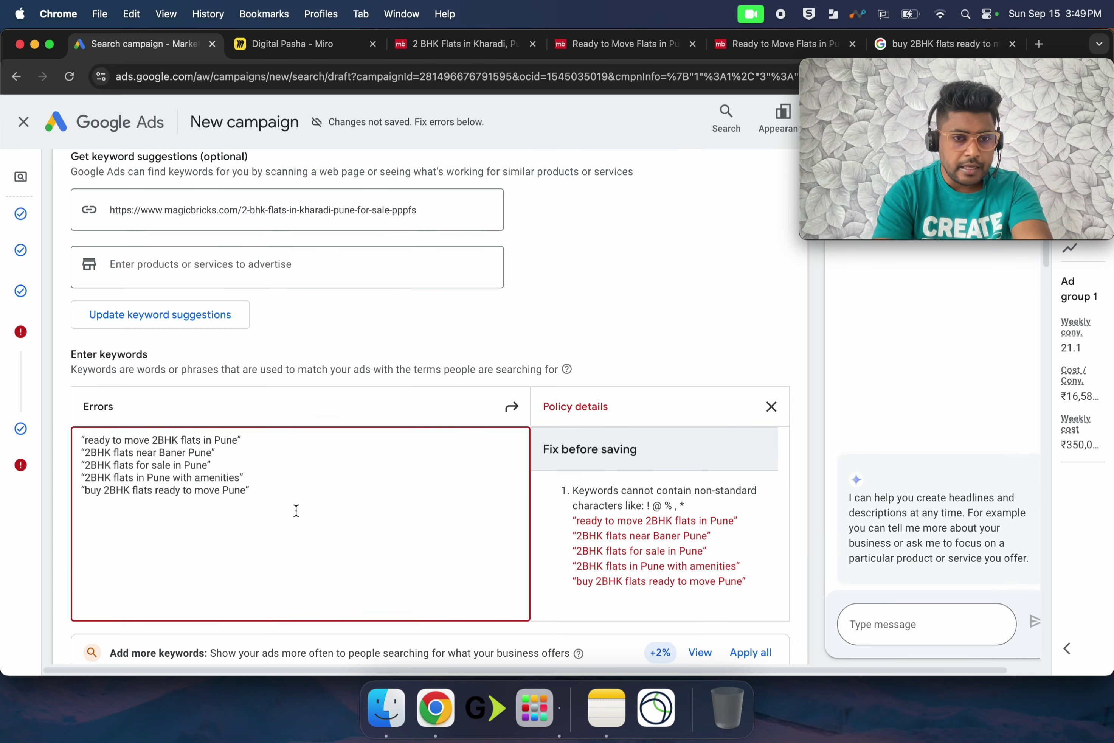
Remove the opening and closing quotation marks from all five 2BHK keywords of the ad group
left_click(293, 495)
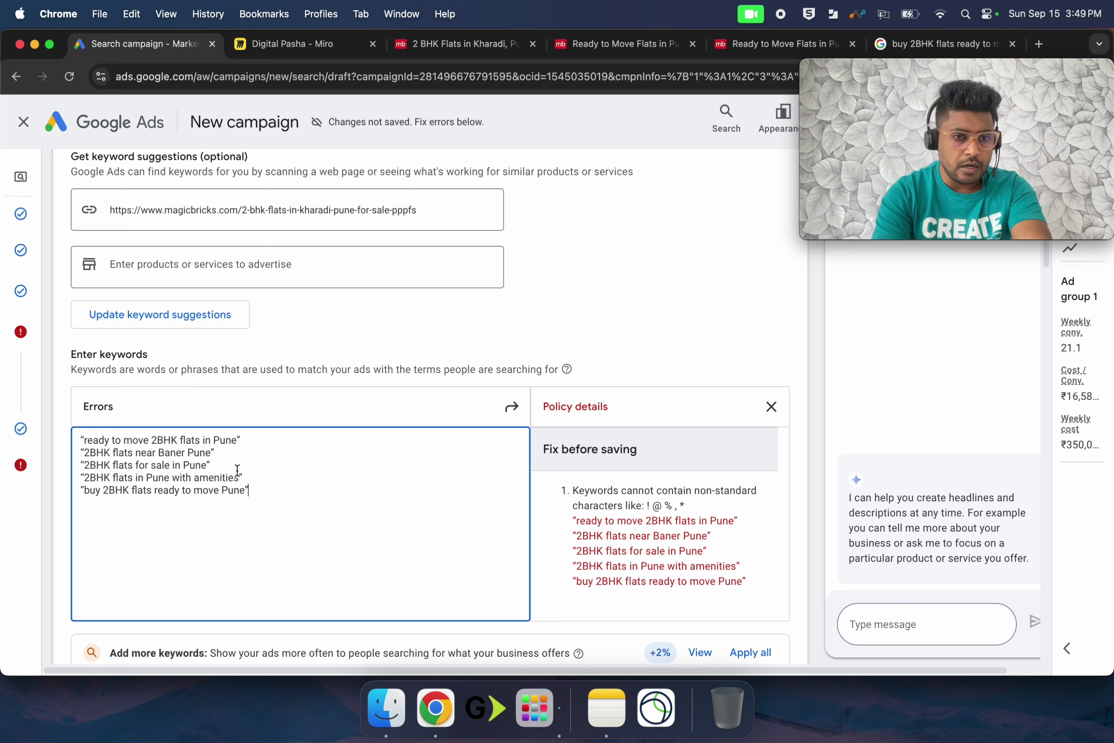
left_click(245, 439)
key("BackSpace")
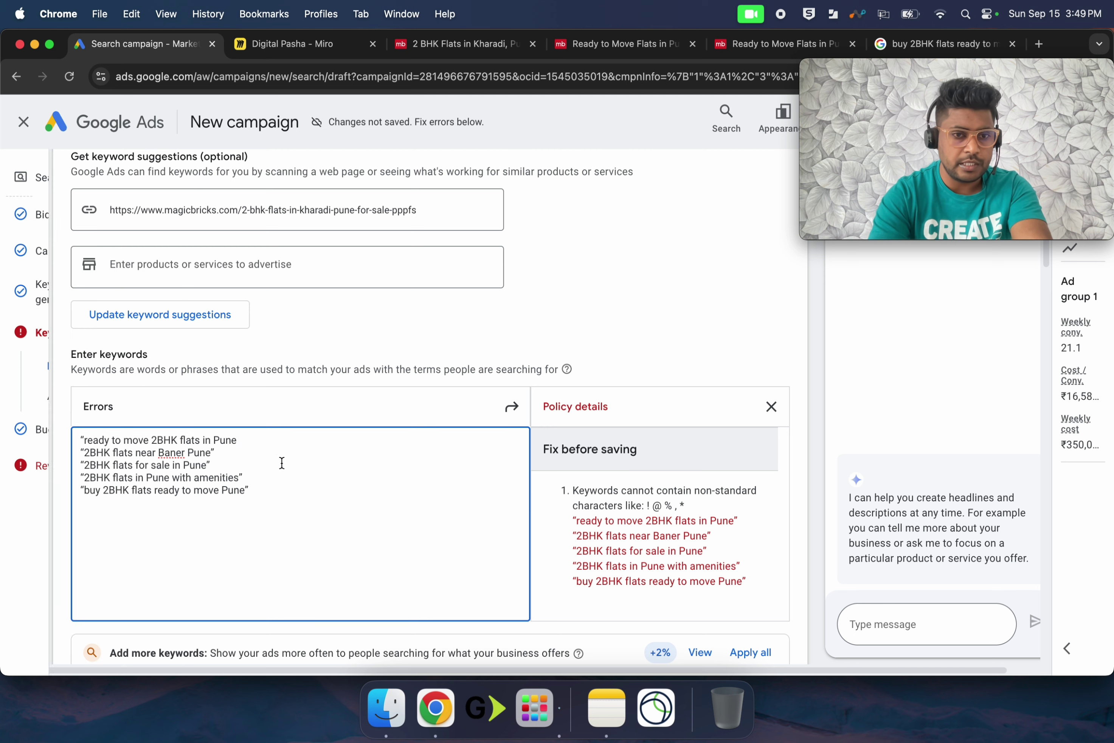
left_click(238, 456)
key("BackSpace")
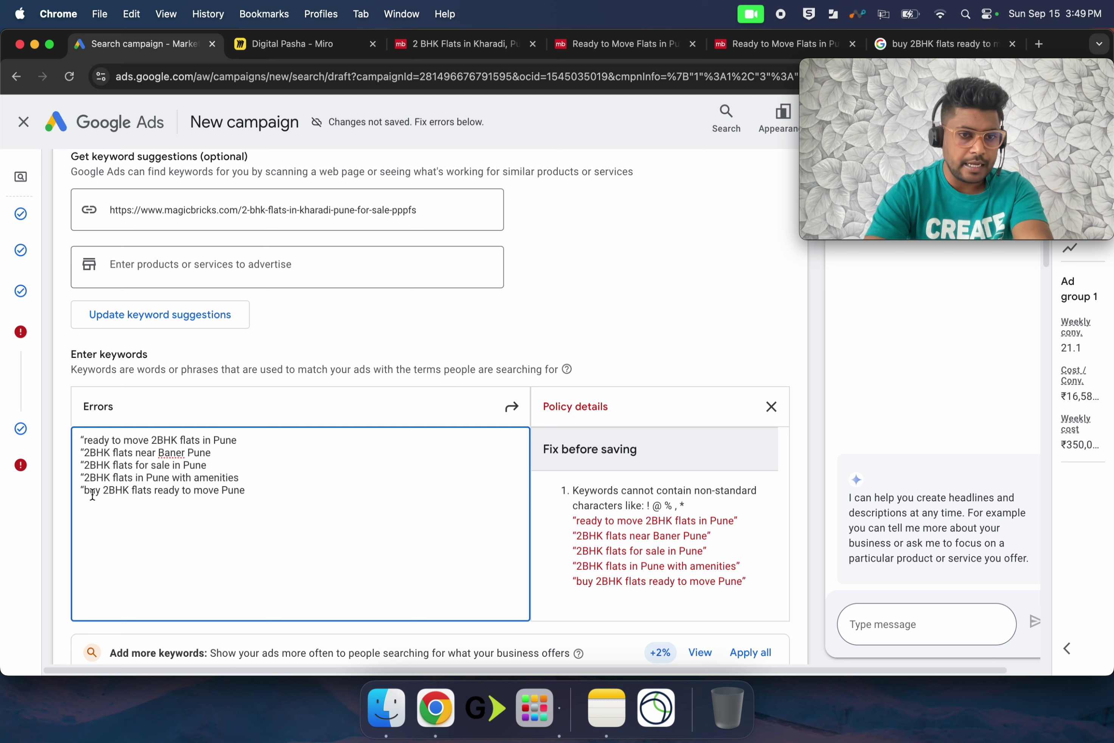
key("BackSpace")
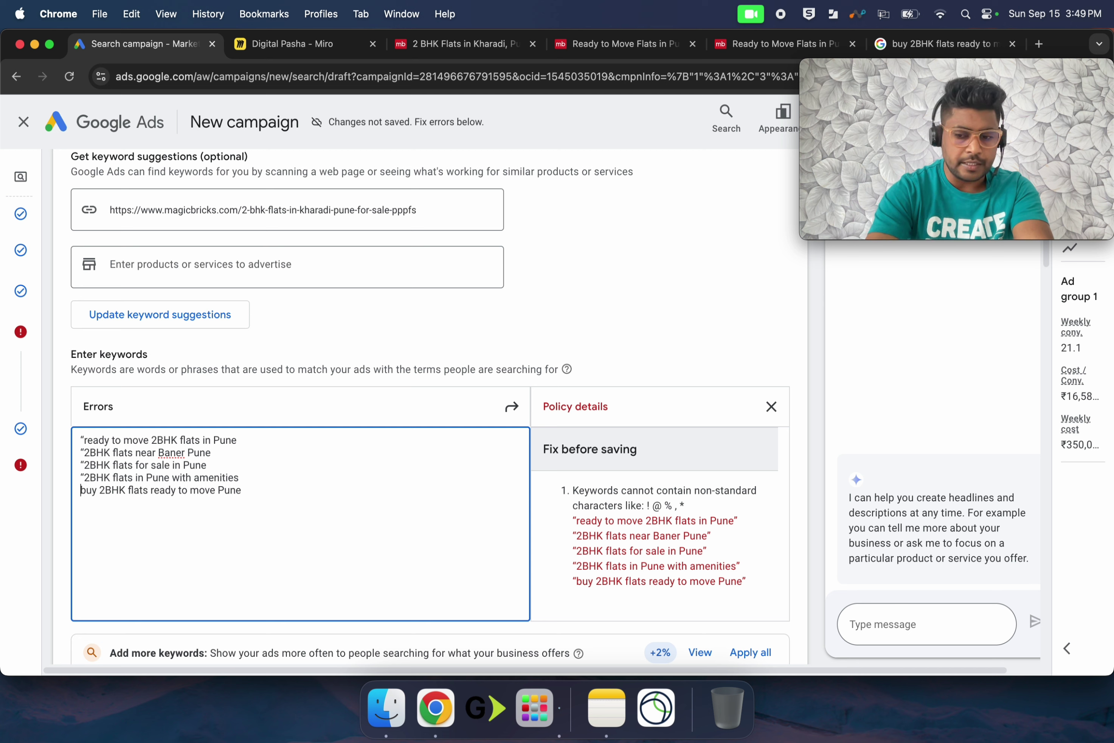
key("BackSpace")
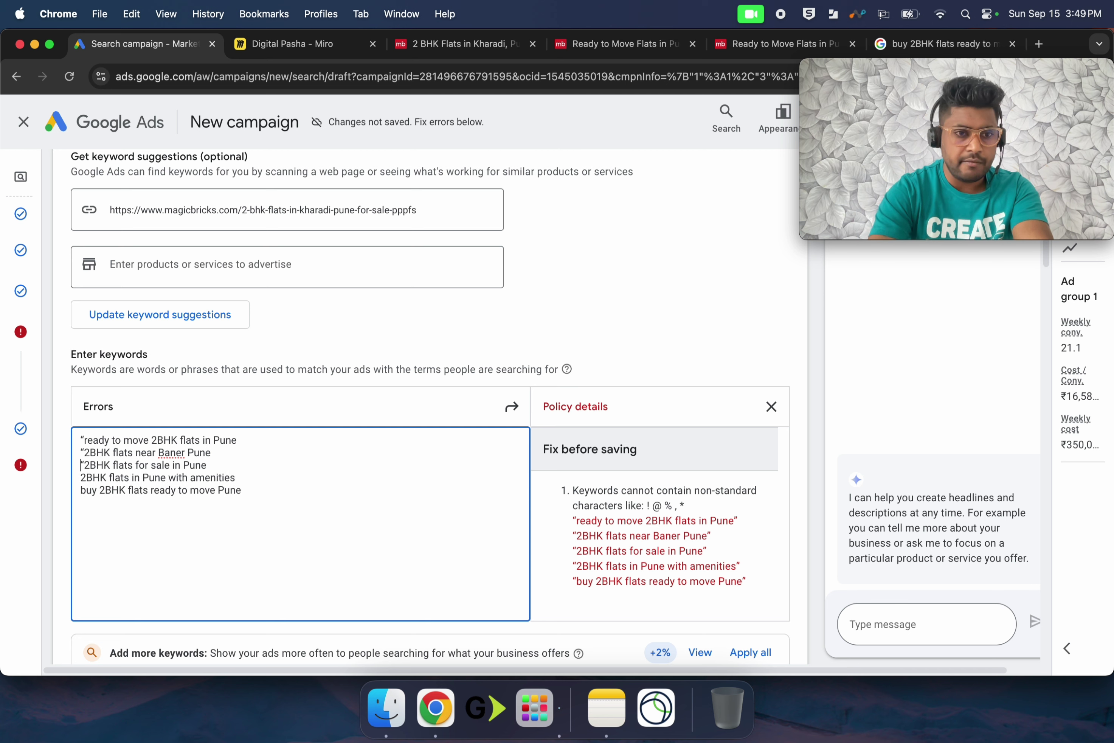
key("BackSpace")
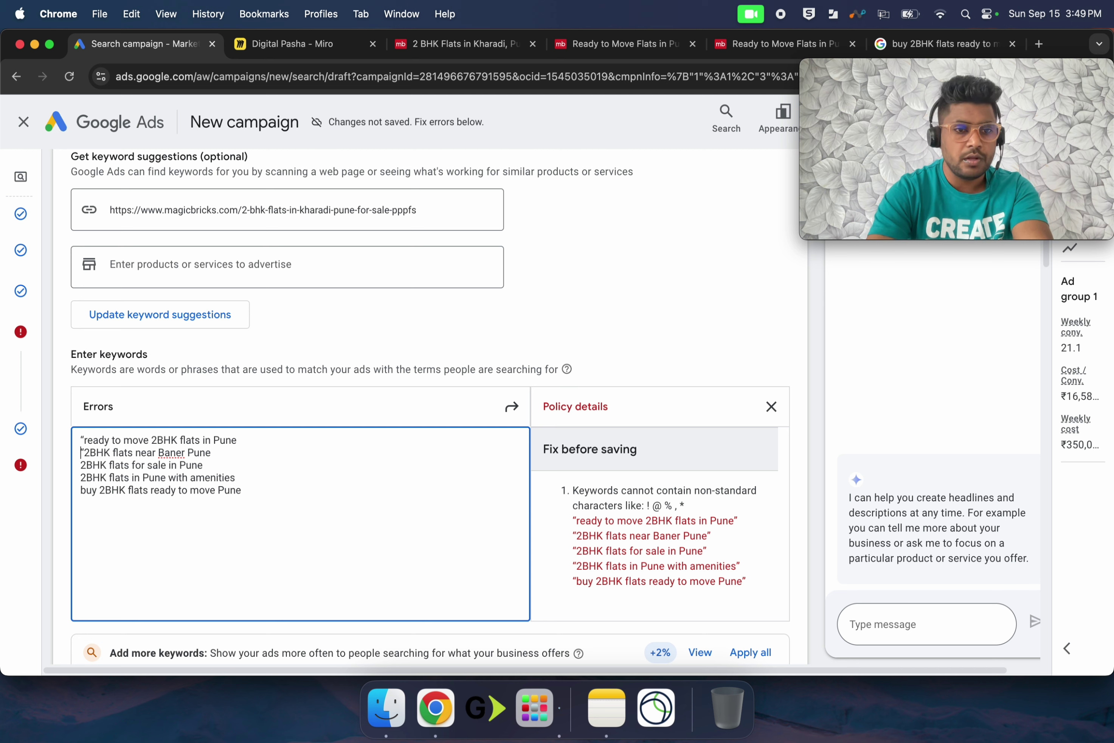
key("BackSpace")
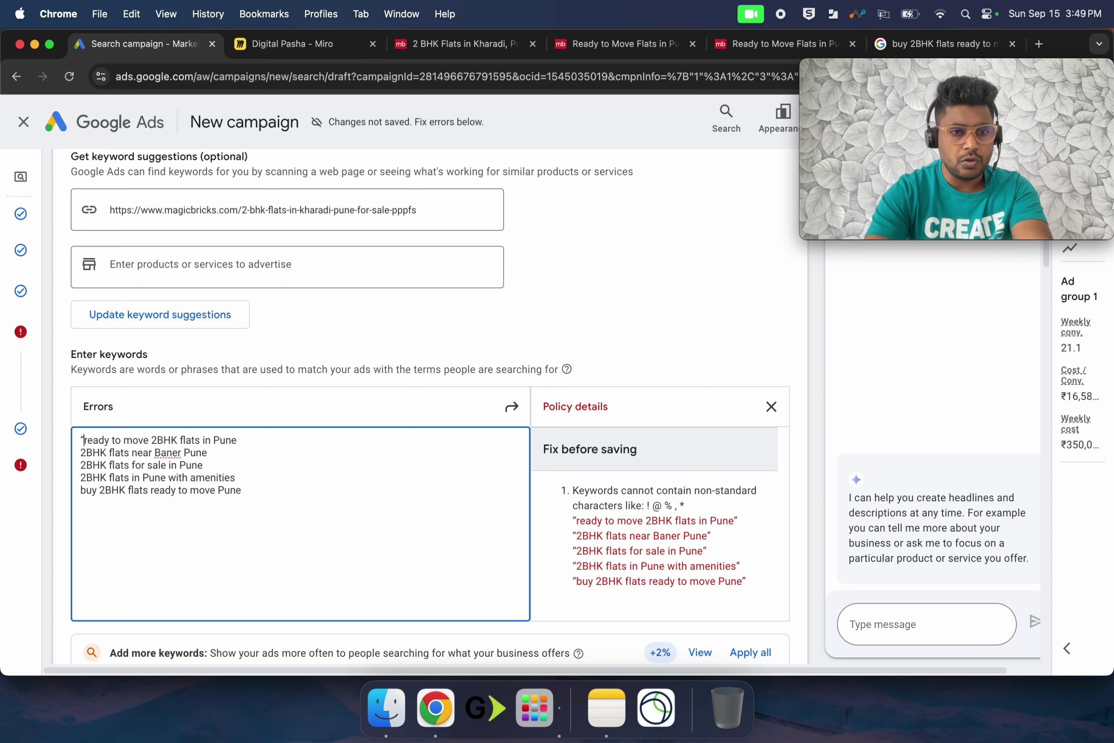
key("BackSpace")
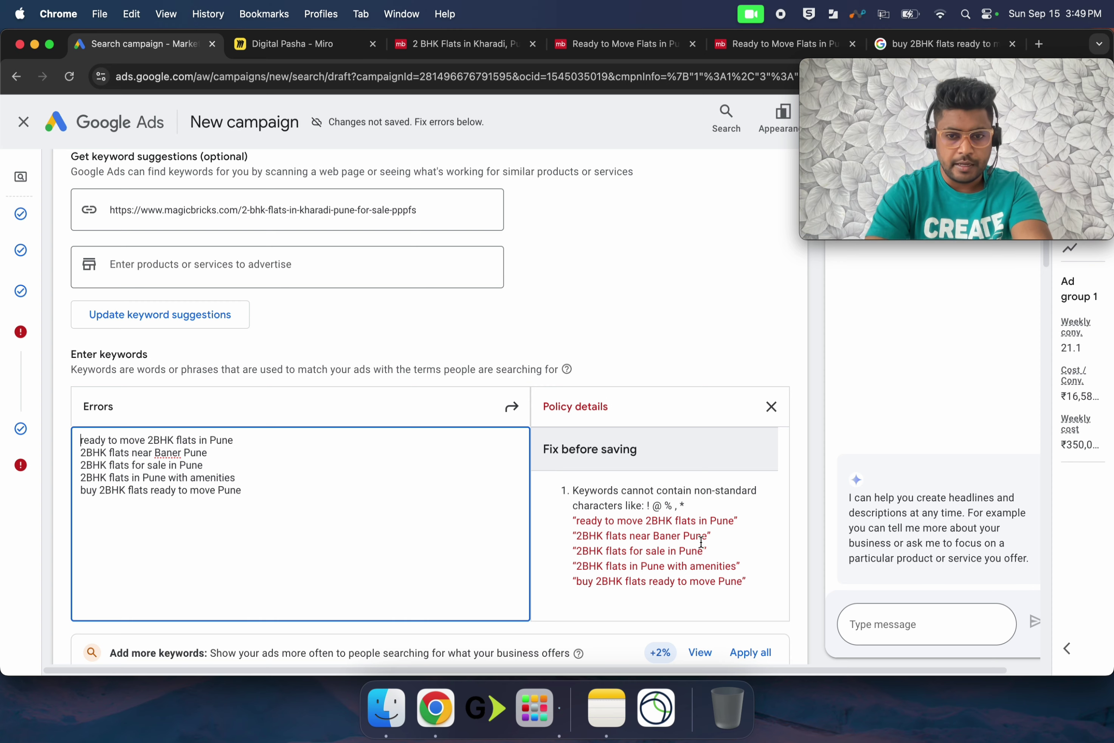
Finish the ad without adding further assets and recheck the corrected keyword list
scroll(753, 328, "down", 15)
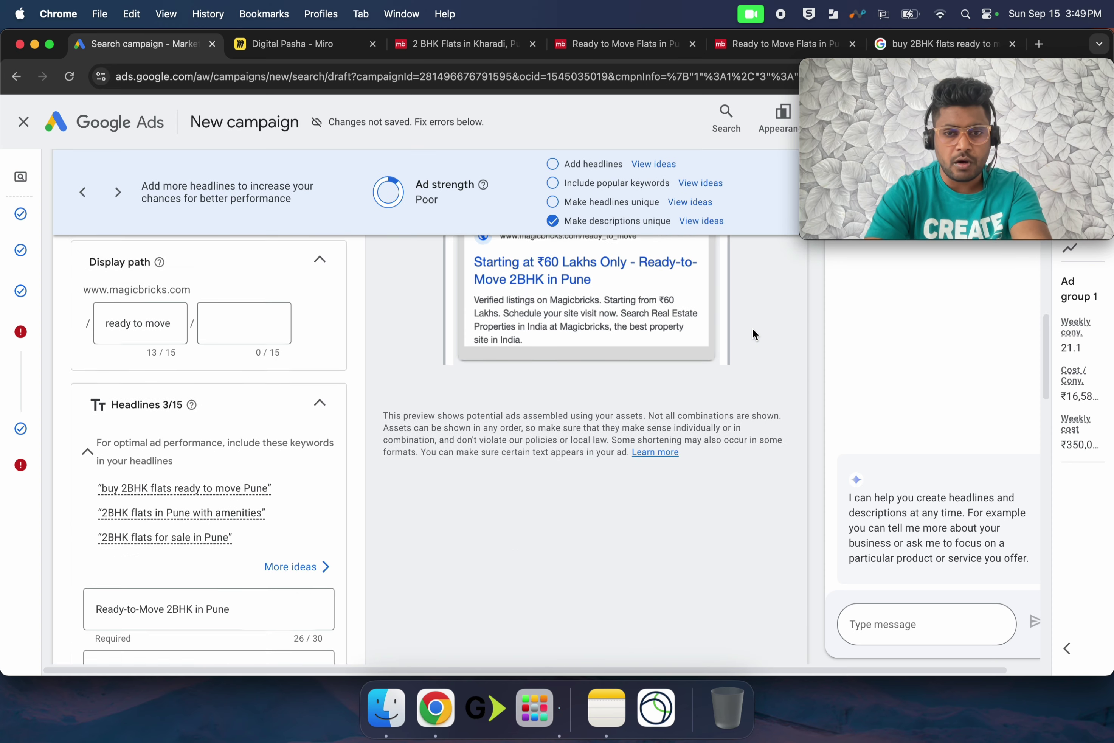
scroll(752, 328, "down", 20)
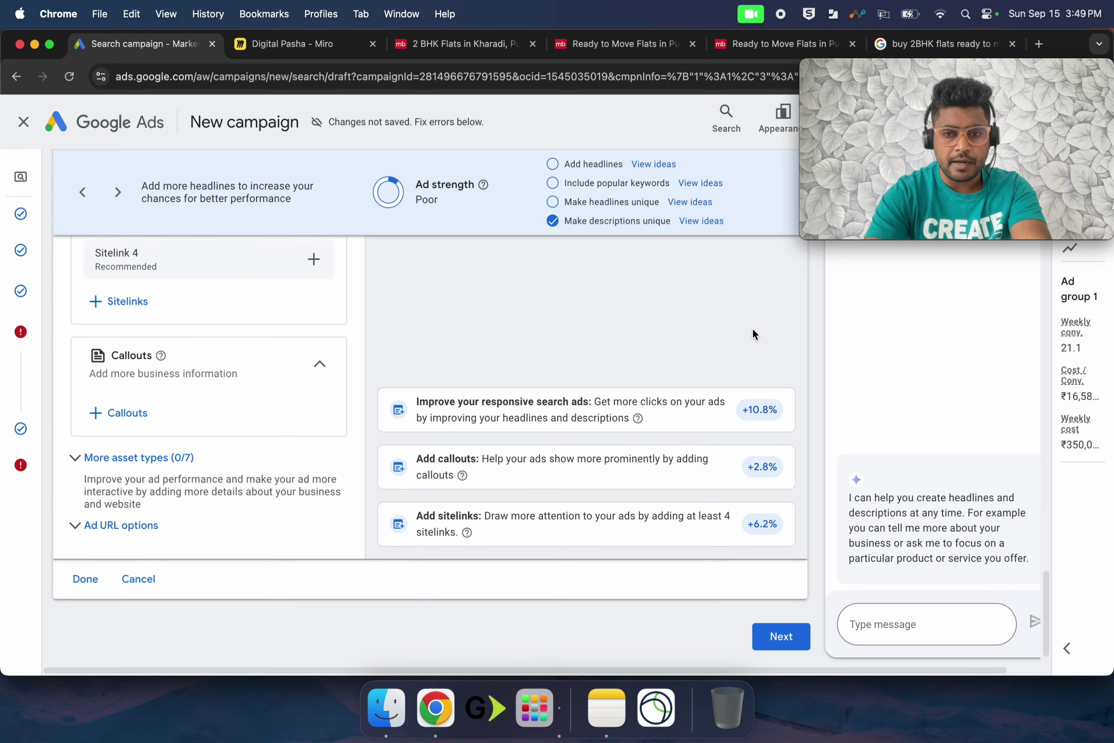
scroll(753, 328, "down", 2)
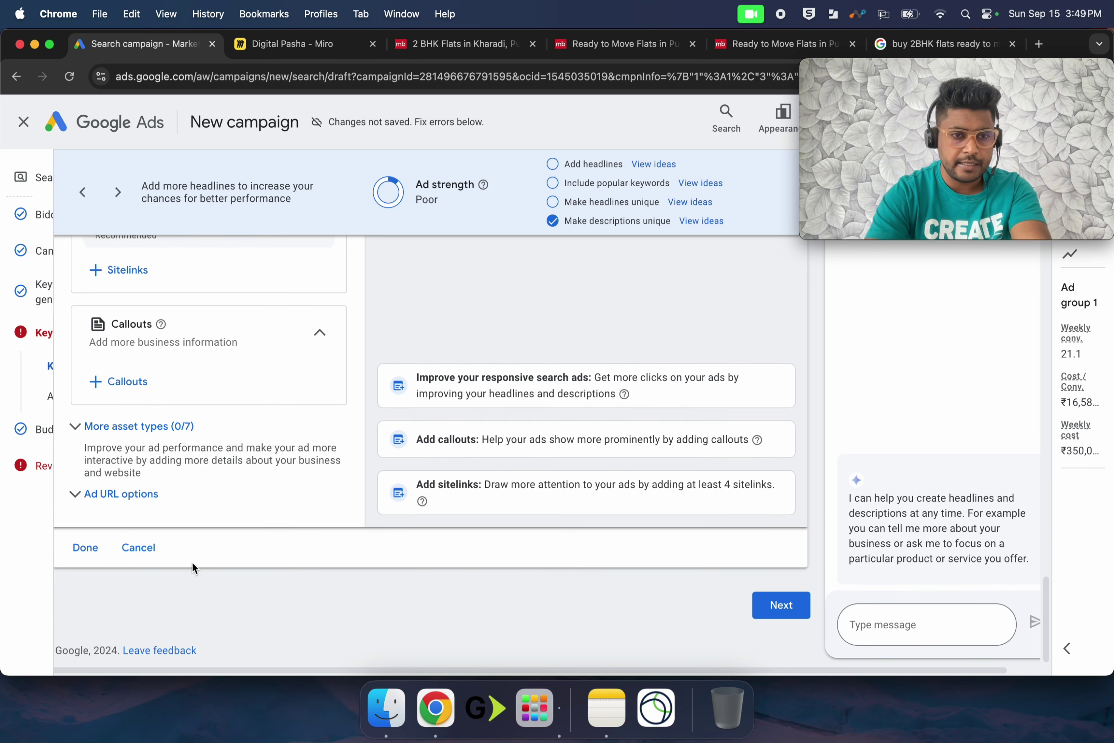
left_click(84, 547)
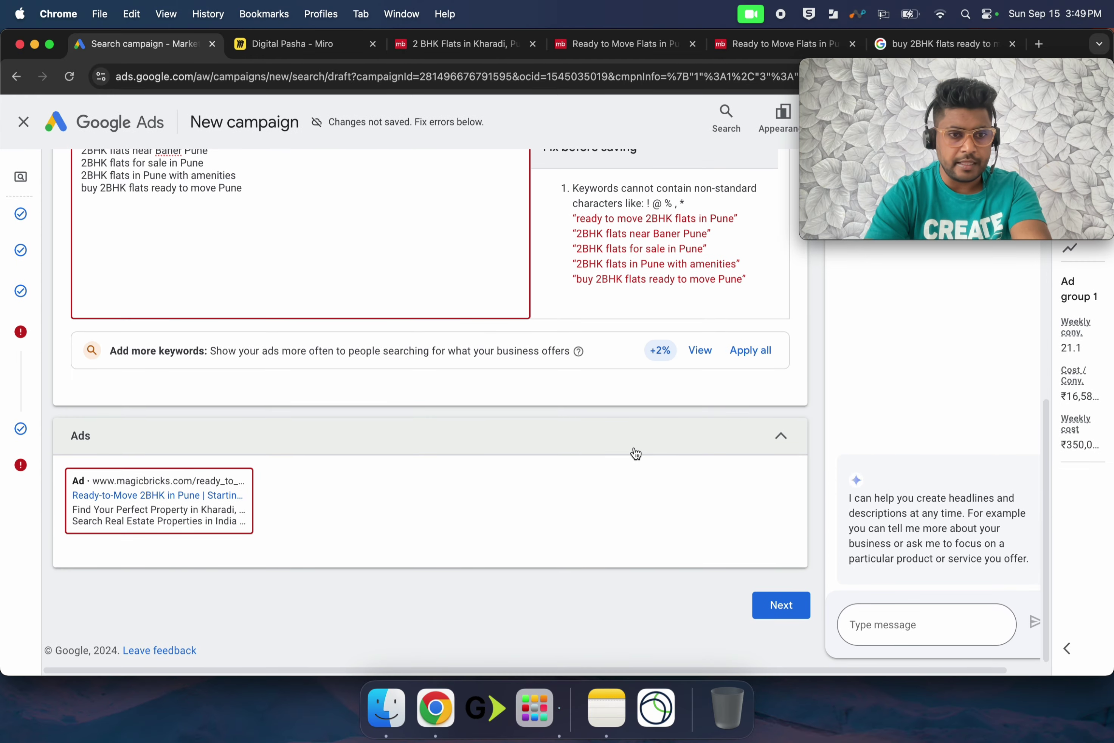
scroll(636, 453, "up", 1)
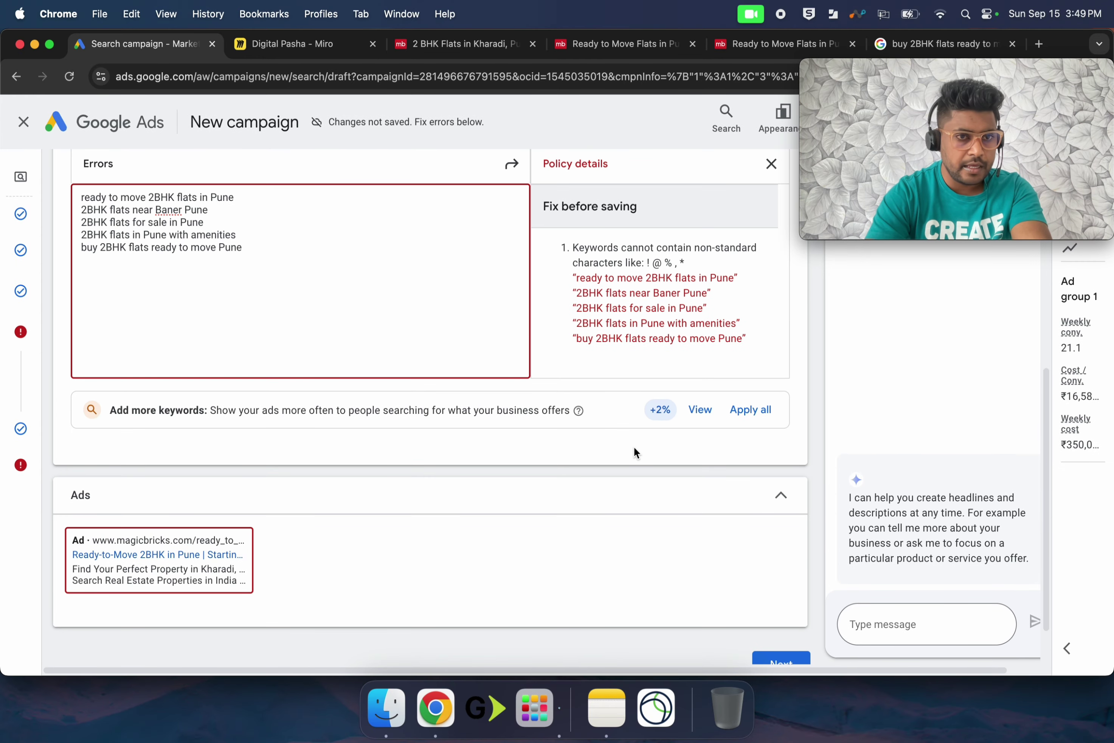
scroll(634, 447, "up", 2)
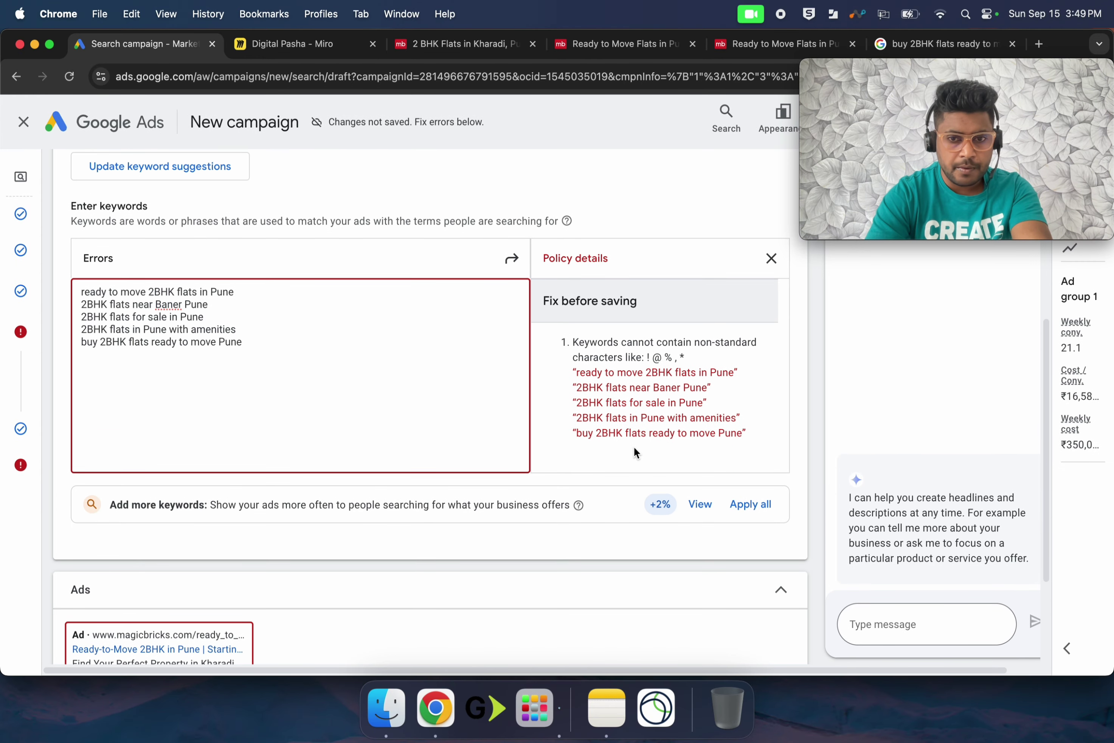
left_click(355, 392)
scroll(354, 392, "up", 1)
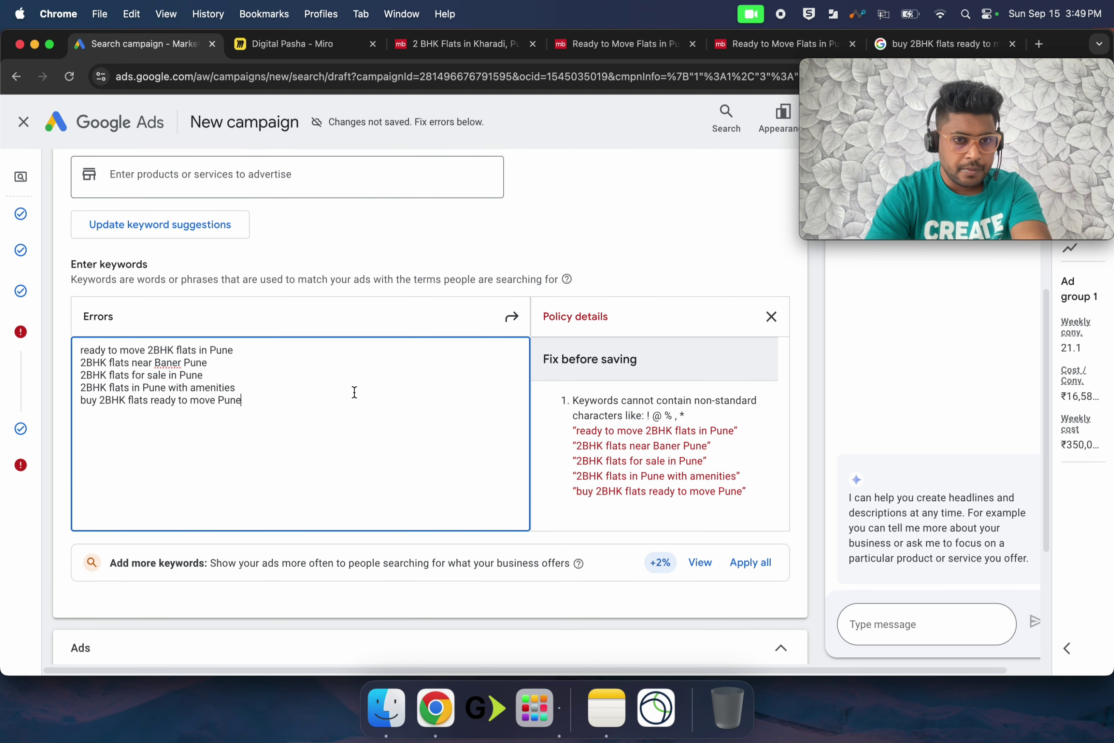
scroll(272, 389, "down", 5)
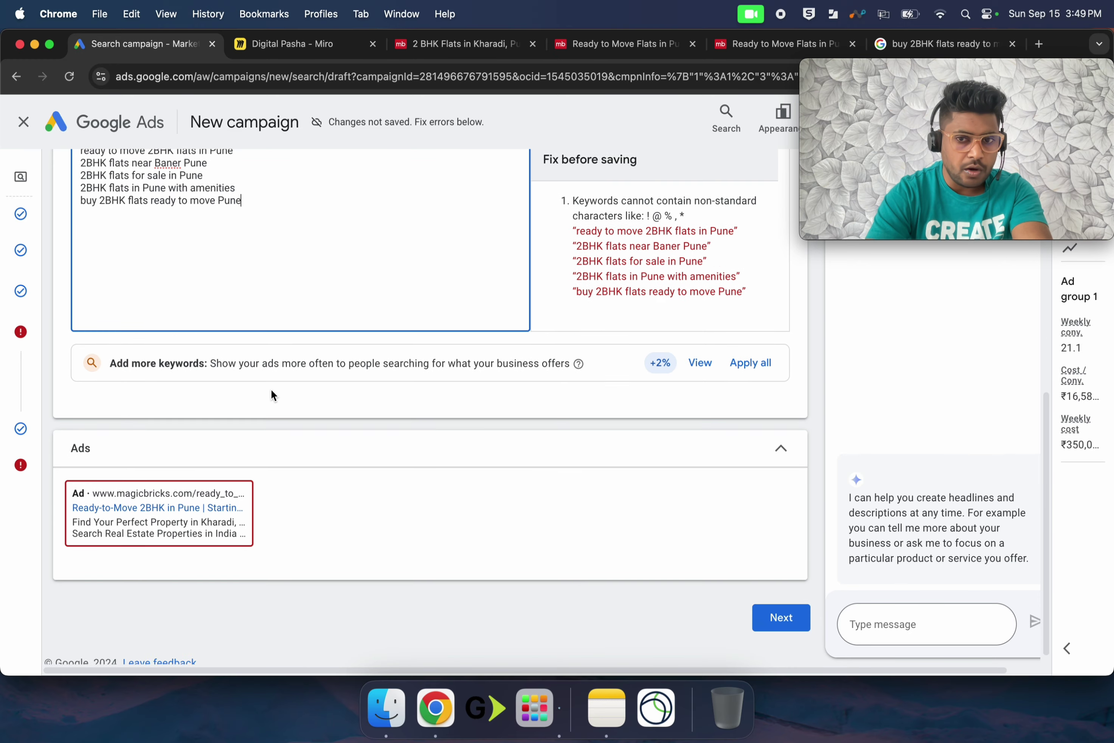
Continue past the budget settings to the campaign review and publish the campaign
left_click(777, 608)
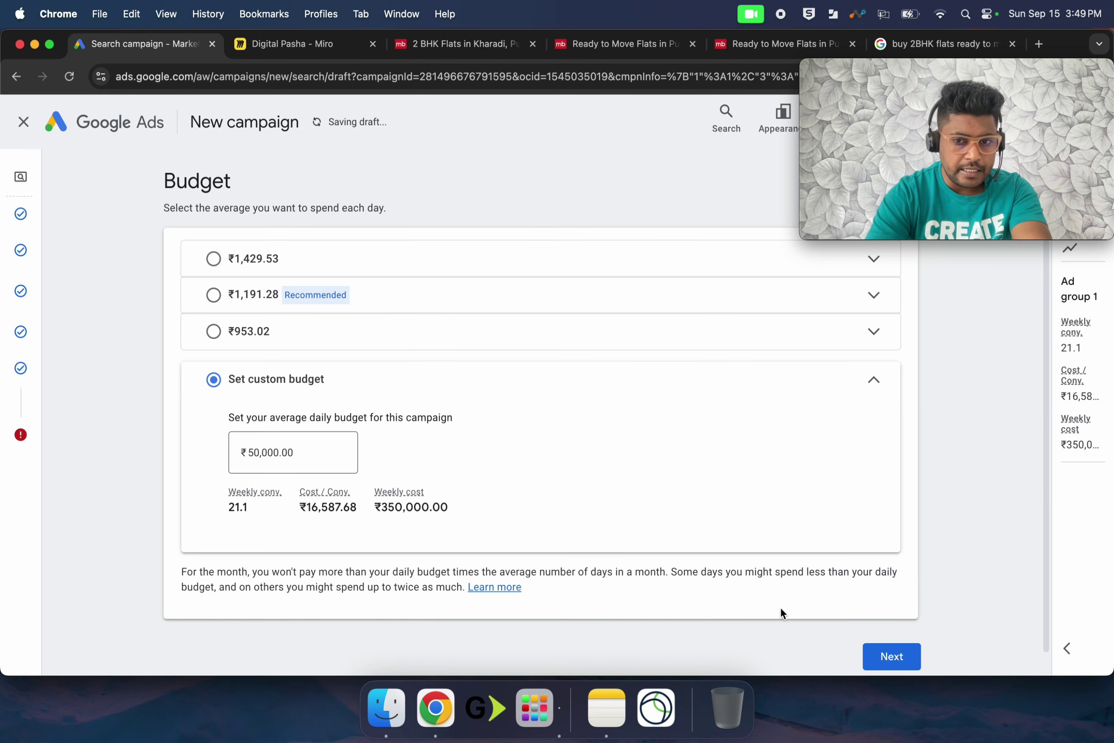
left_click(919, 654)
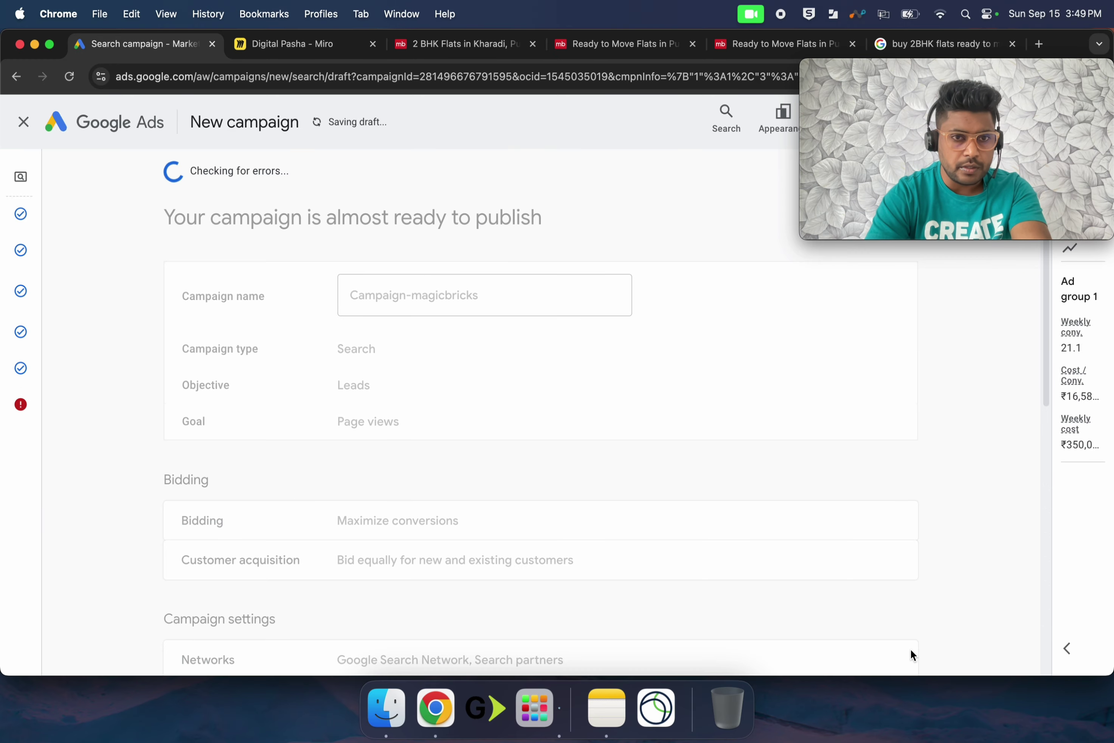
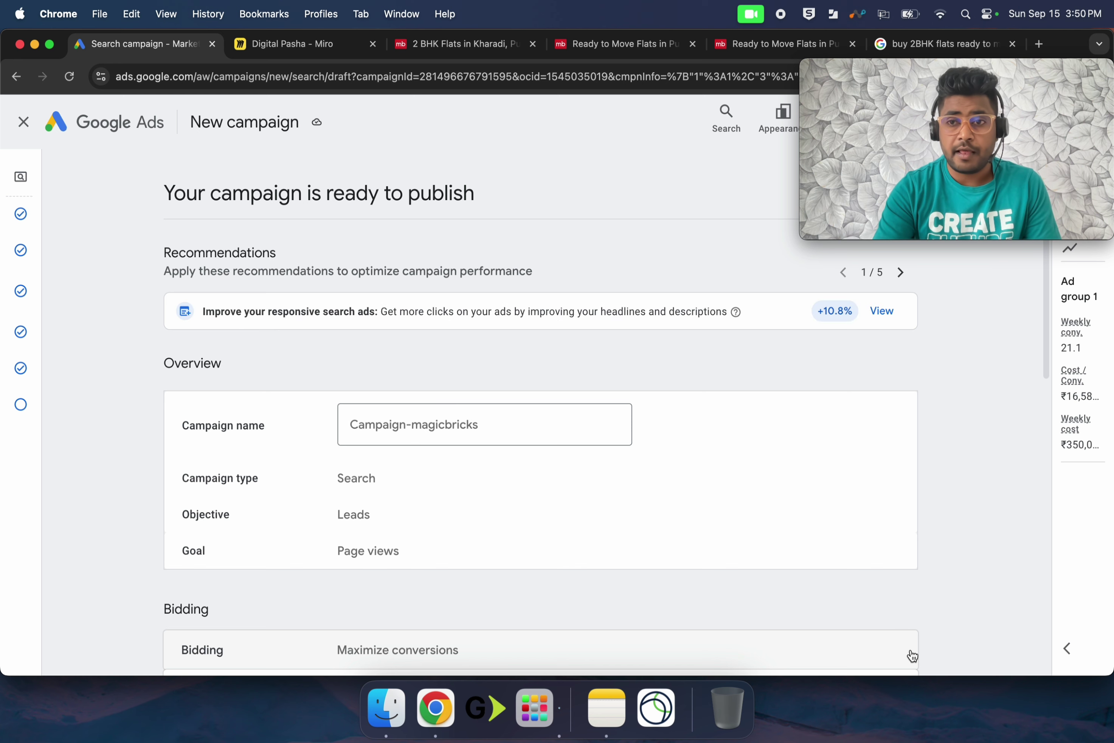
scroll(912, 656, "down", 15)
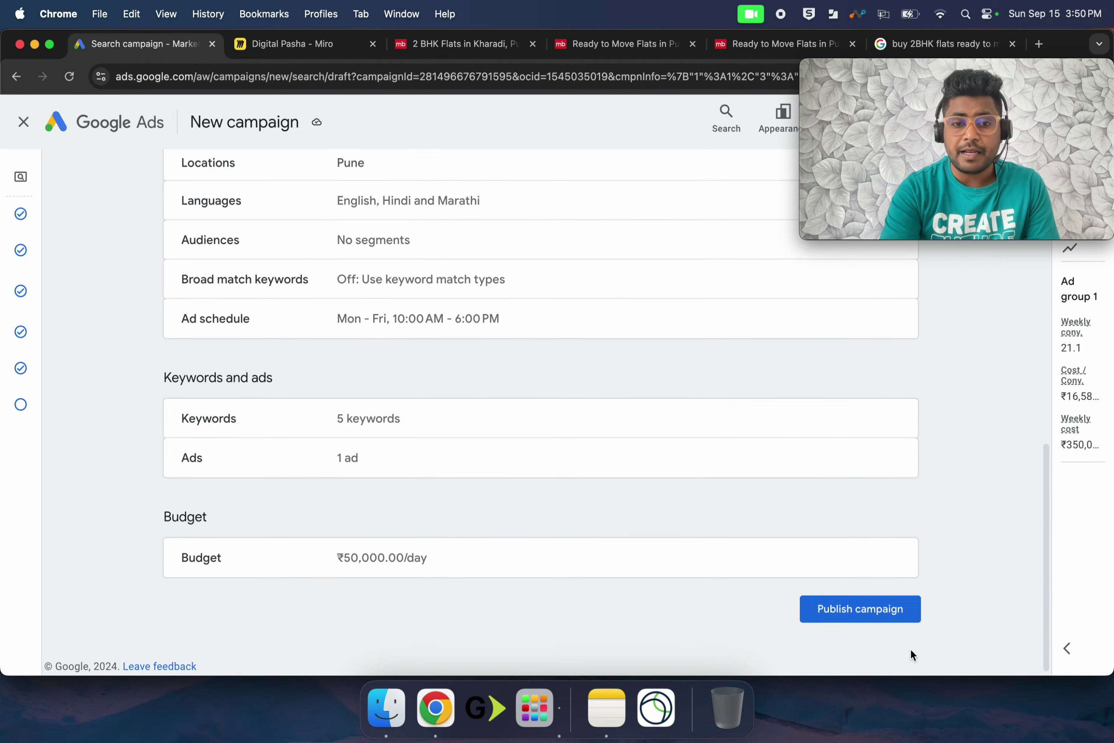
left_click(861, 612)
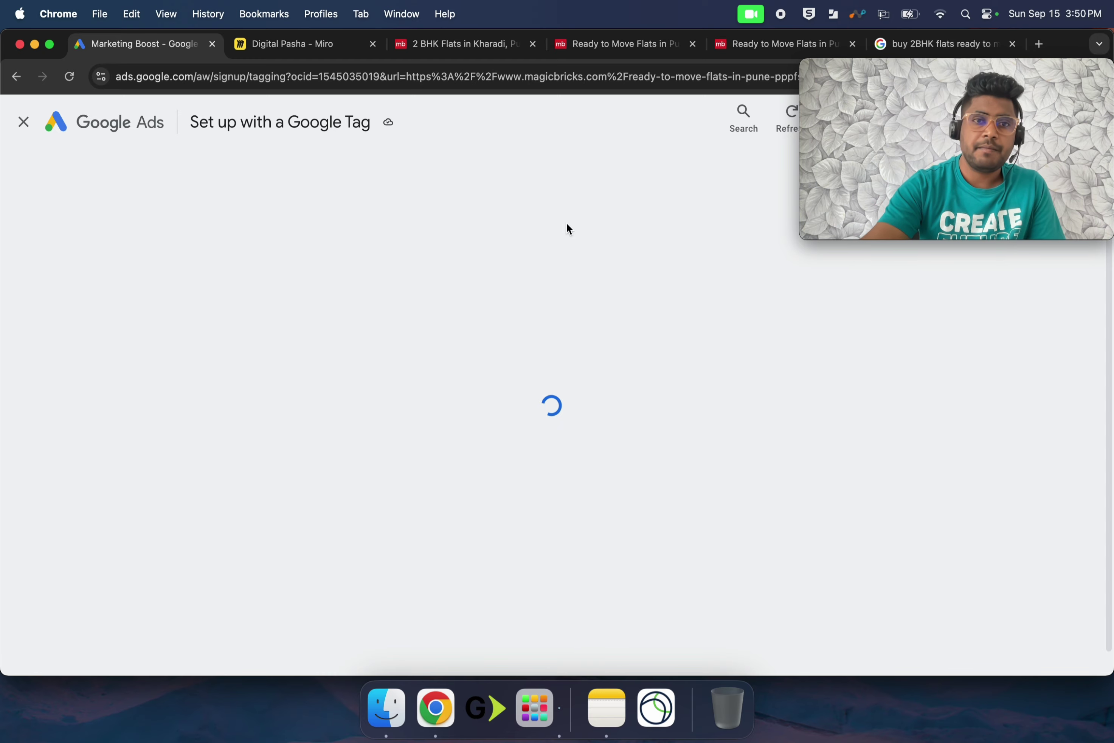
Switch to the Miro board and review the planned ad copy and keywords for the Ready to Move, Budget Homes and Luxury Homes ad groups
left_click(311, 50)
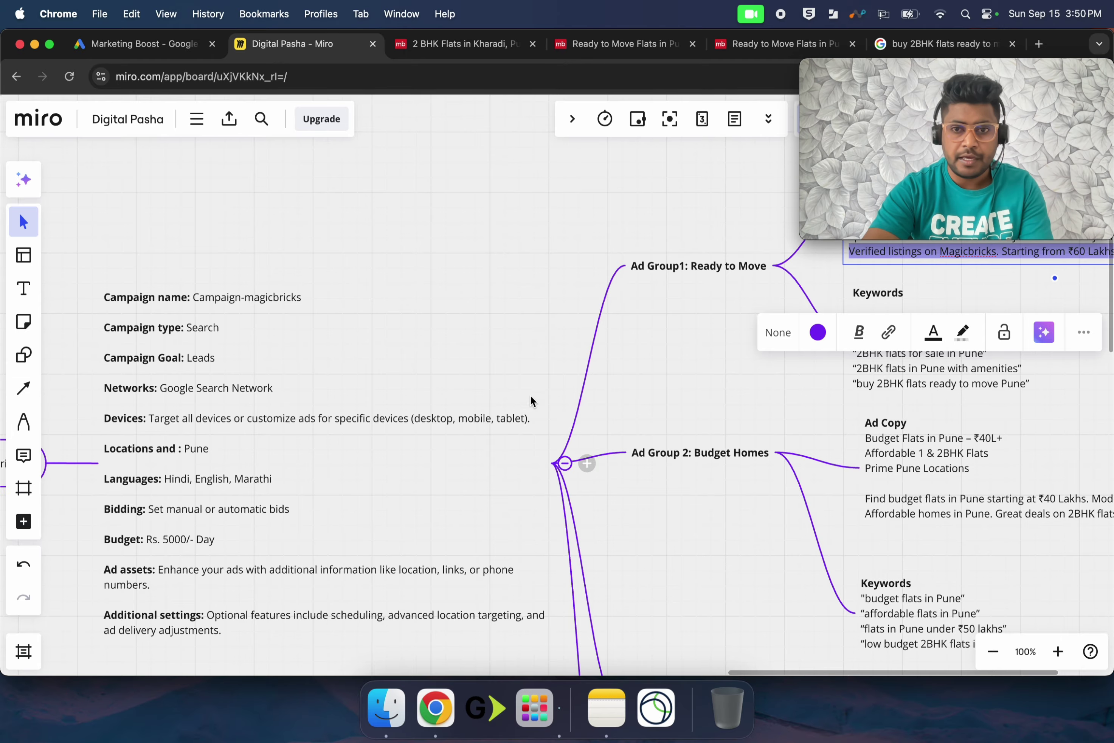
scroll(571, 358, "right", 5)
scroll(571, 359, "up", 2)
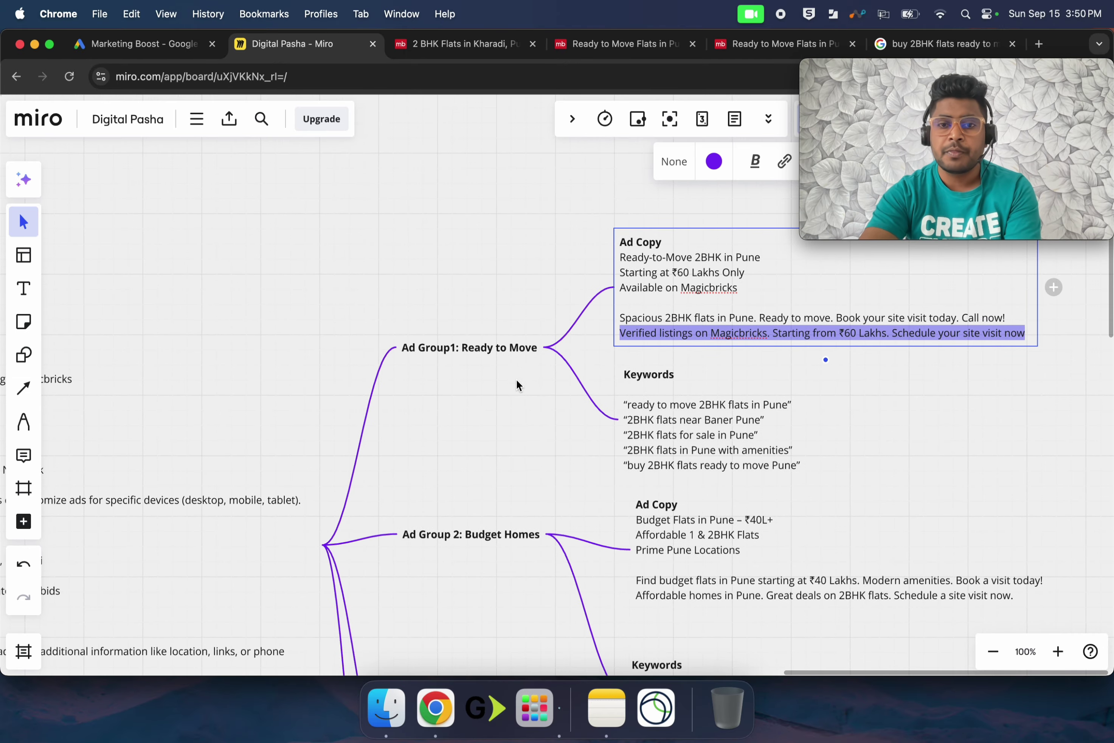
scroll(643, 451, "down", 3)
scroll(646, 442, "up", 3)
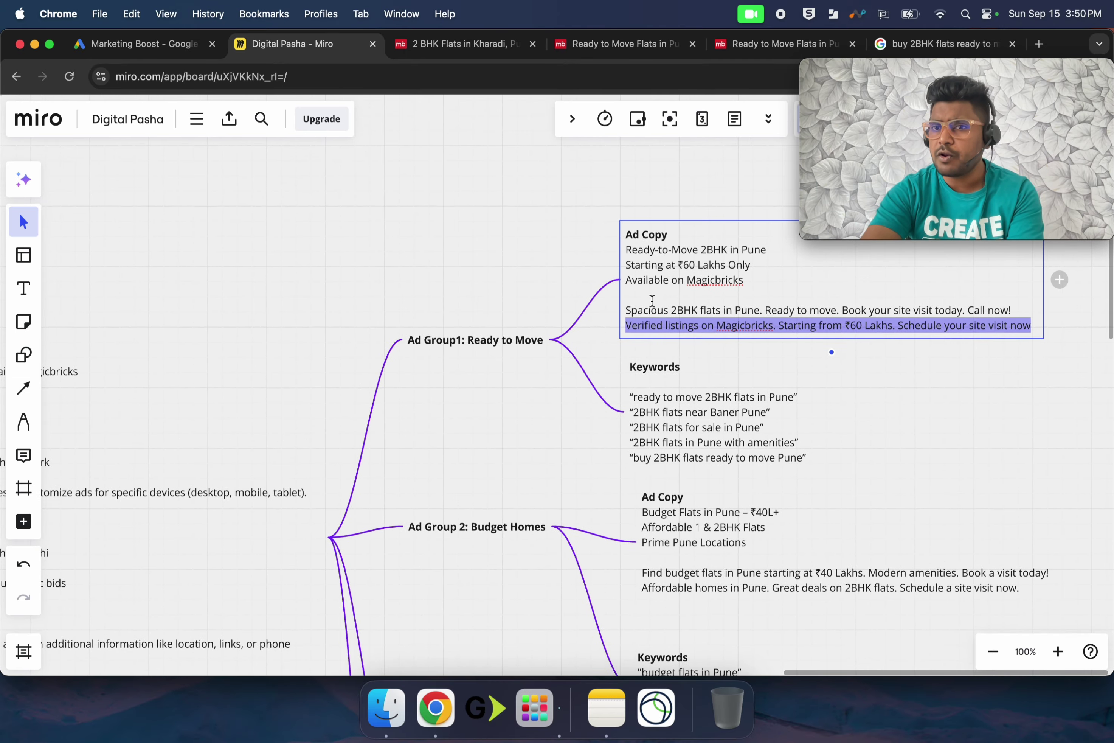
scroll(577, 428, "down", 7)
scroll(577, 429, "left", 2)
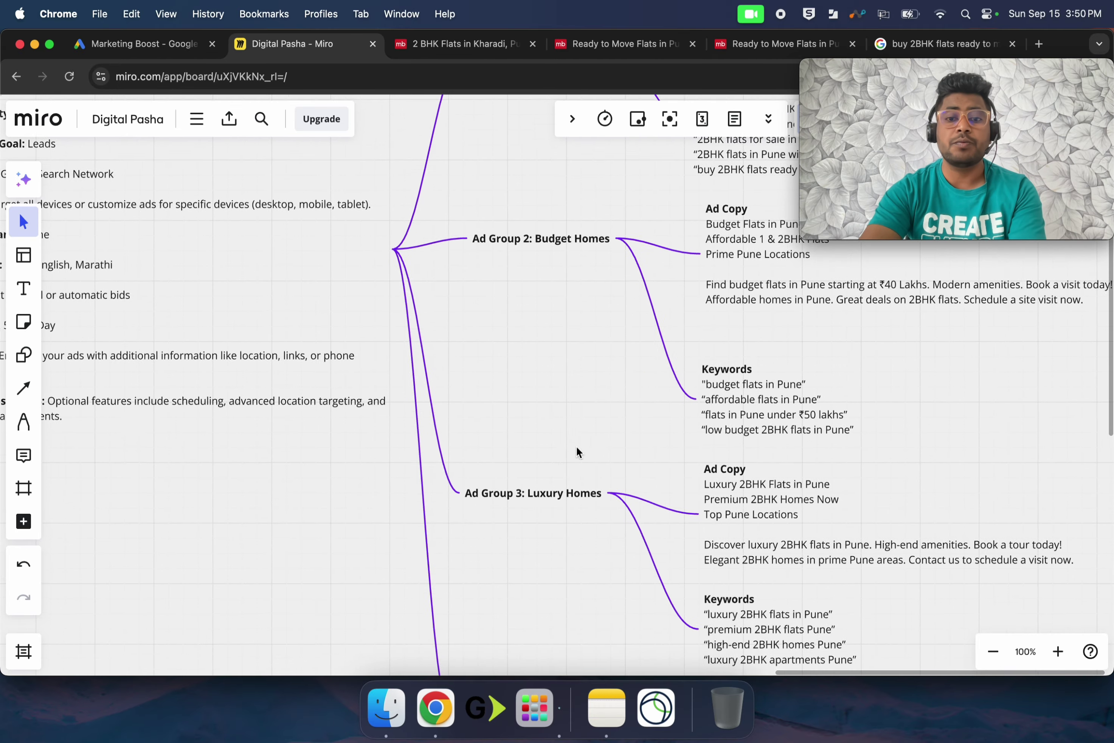
scroll(578, 448, "down", 6)
scroll(578, 448, "right", 5)
scroll(545, 453, "up", 5)
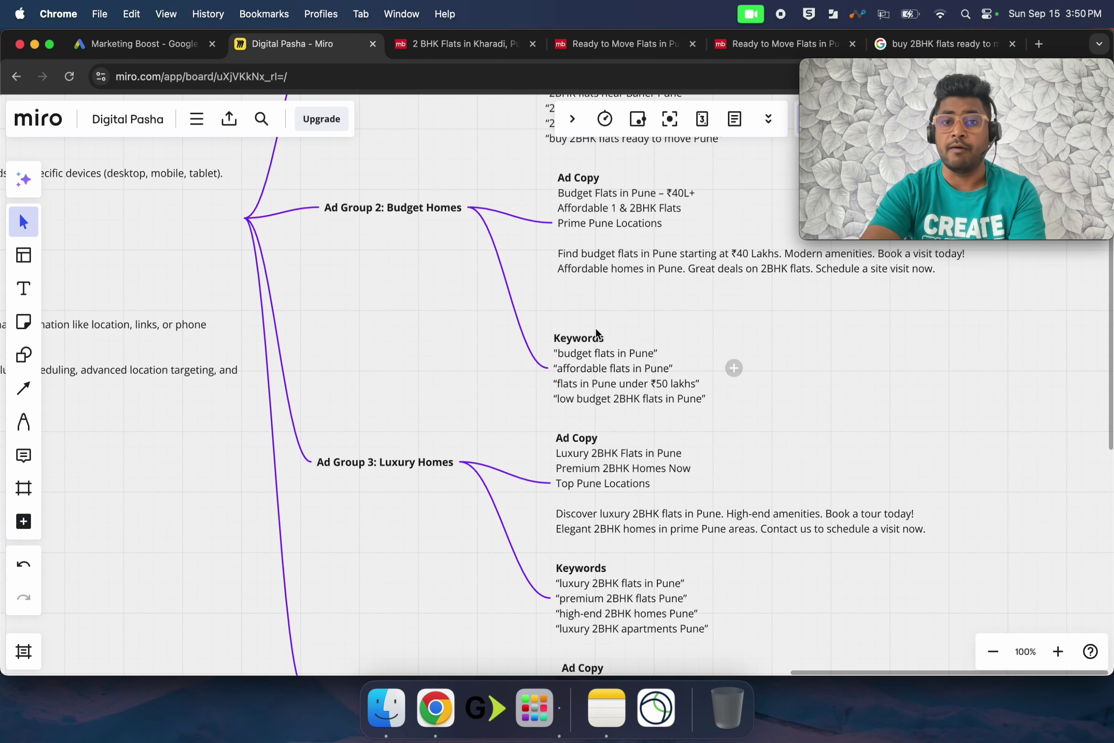
Back in Google Ads, leave the Google tag setup and filter the campaigns list to Search campaigns
left_click(159, 50)
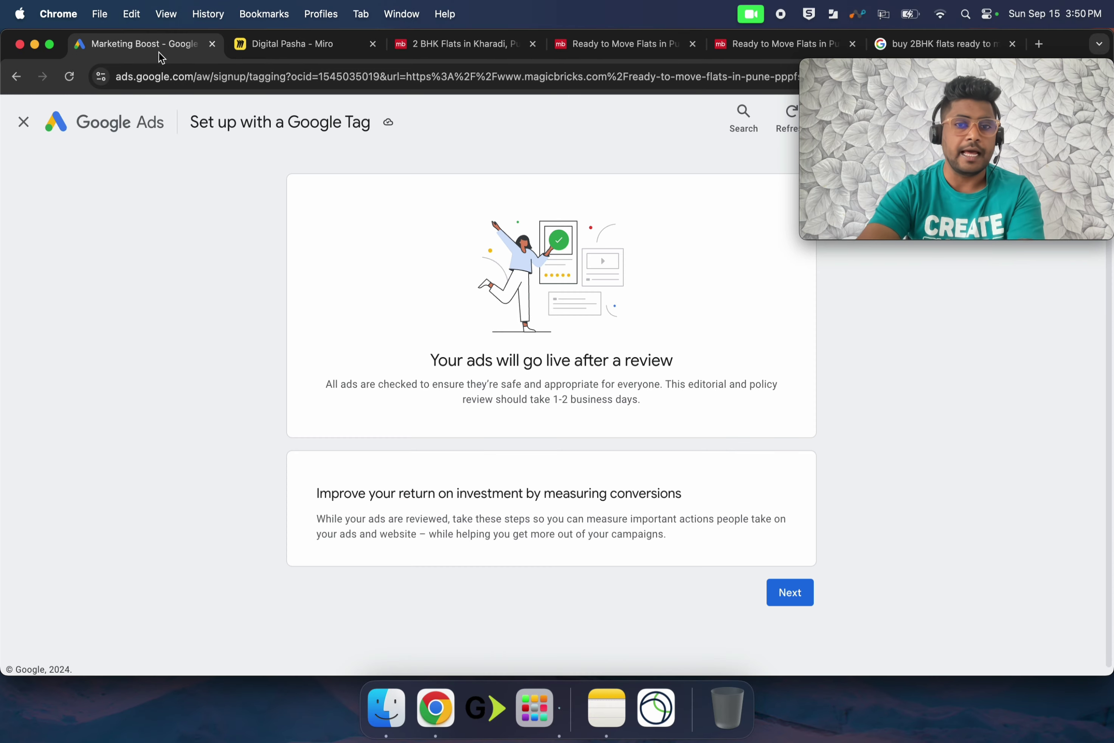
left_click(790, 593)
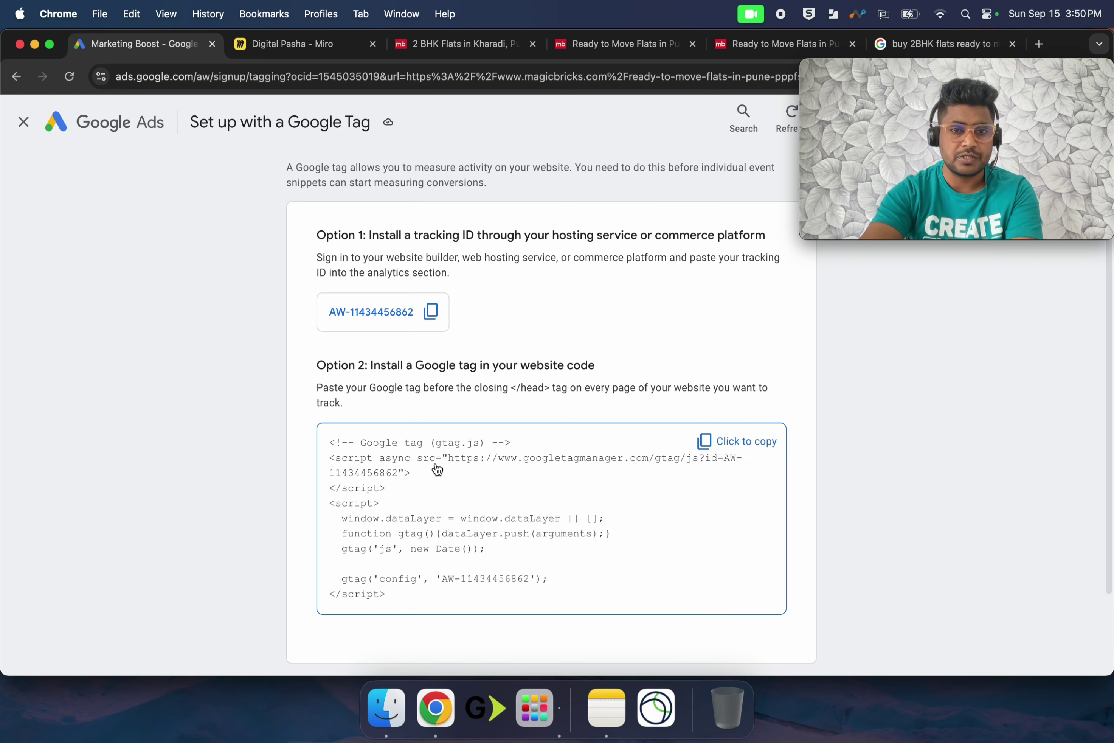
scroll(413, 481, "down", 3)
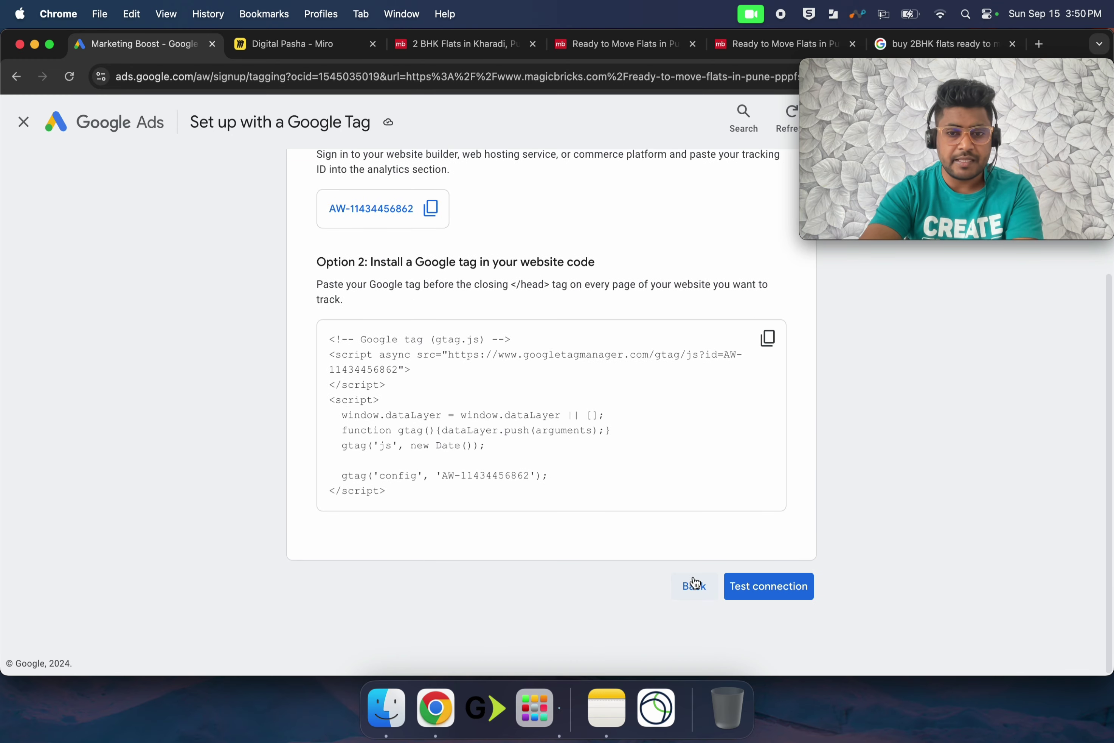
left_click(20, 123)
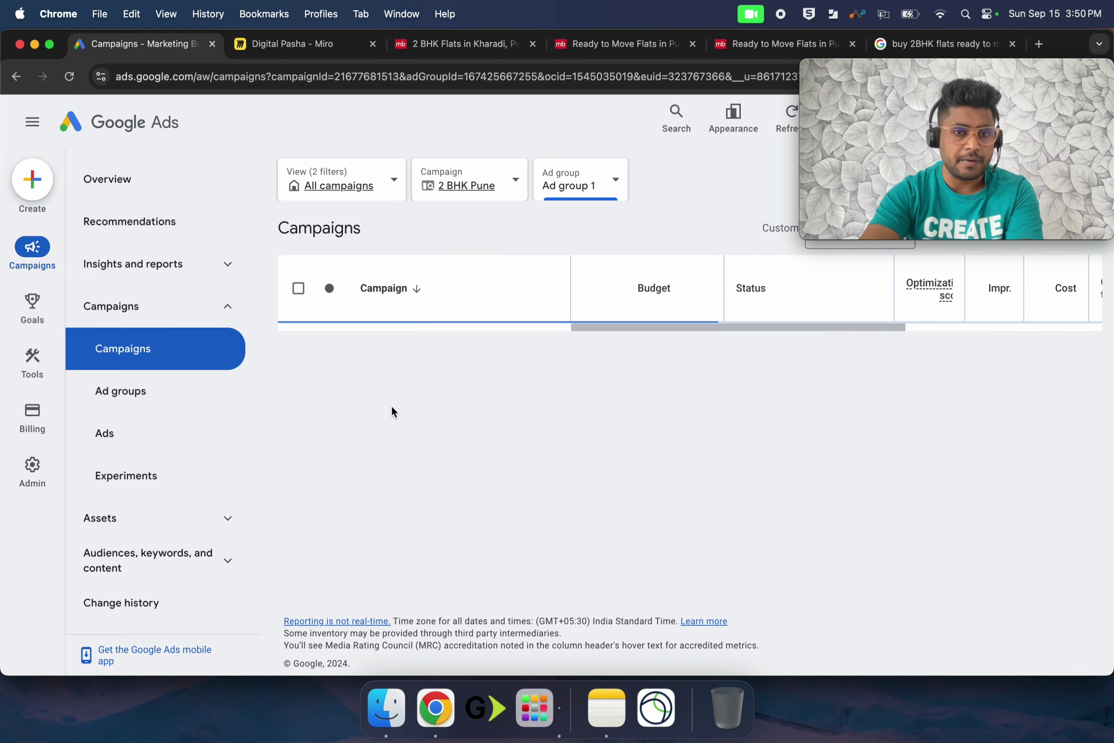
left_click(338, 196)
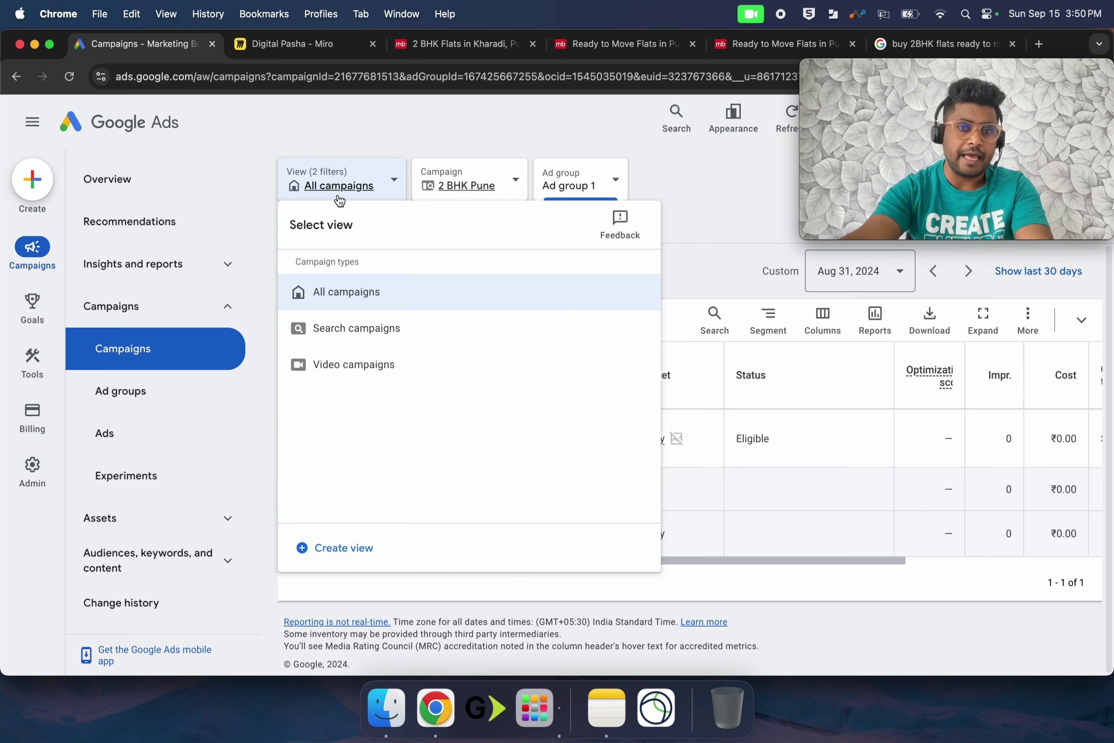
left_click(335, 328)
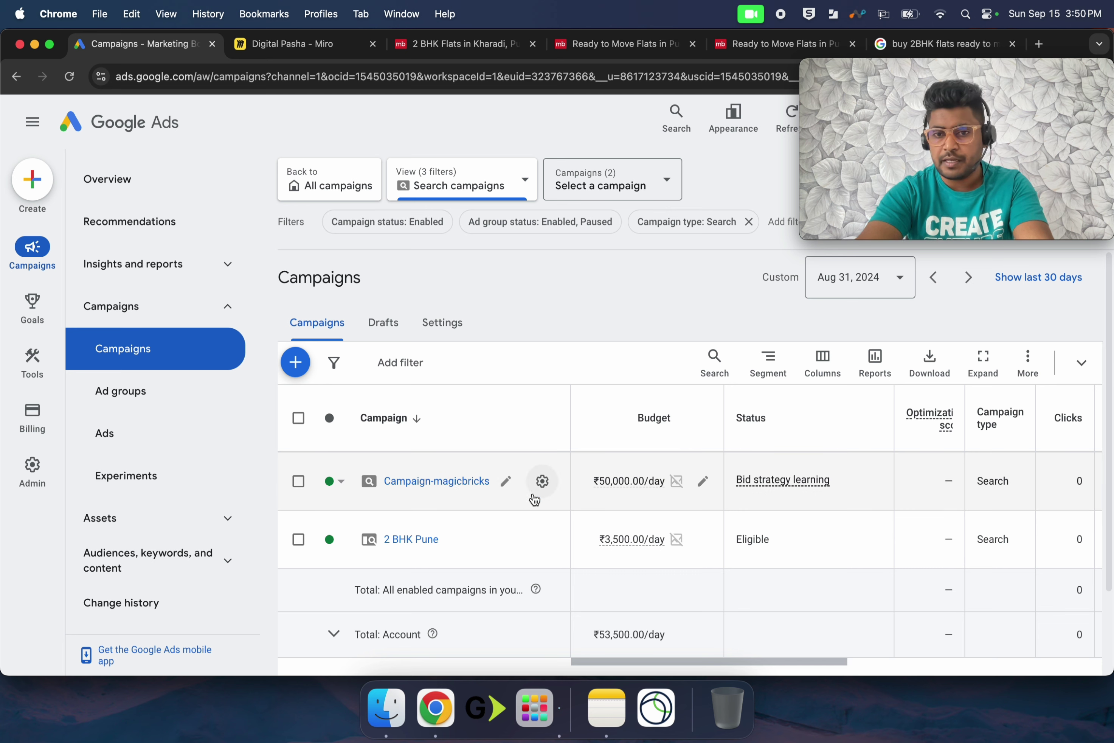
Set the daily budget of Campaign-magicbricks to ₹5,000 and open its ad groups
left_click(703, 480)
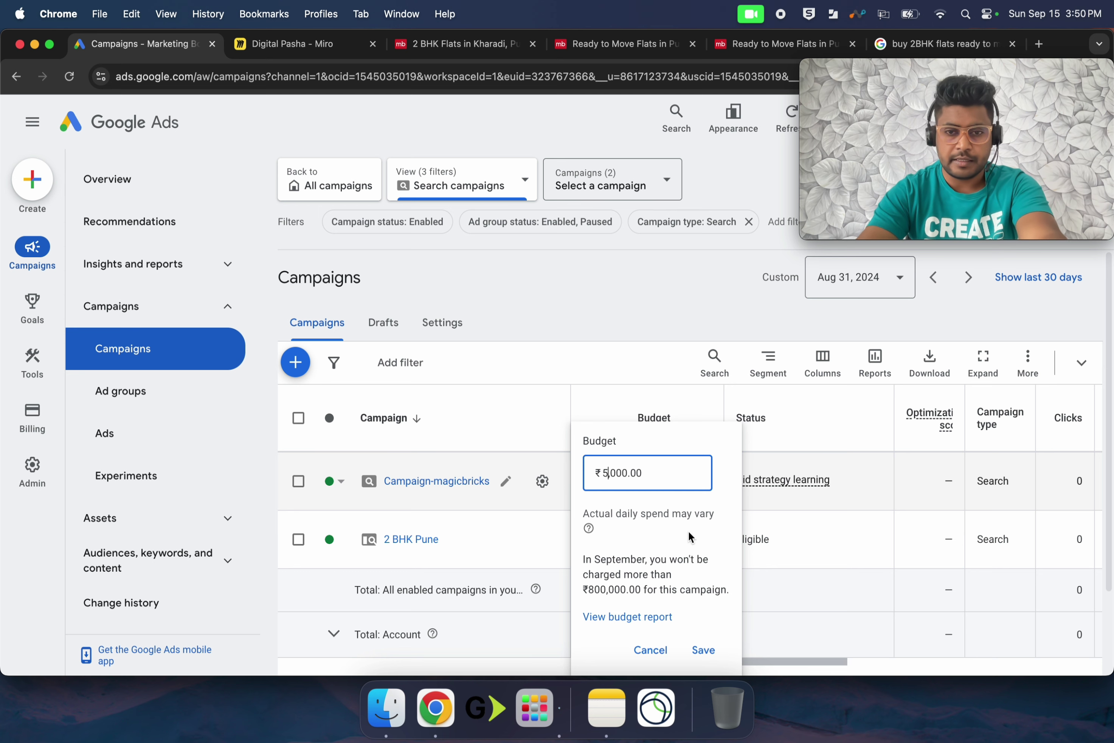
left_click(702, 650)
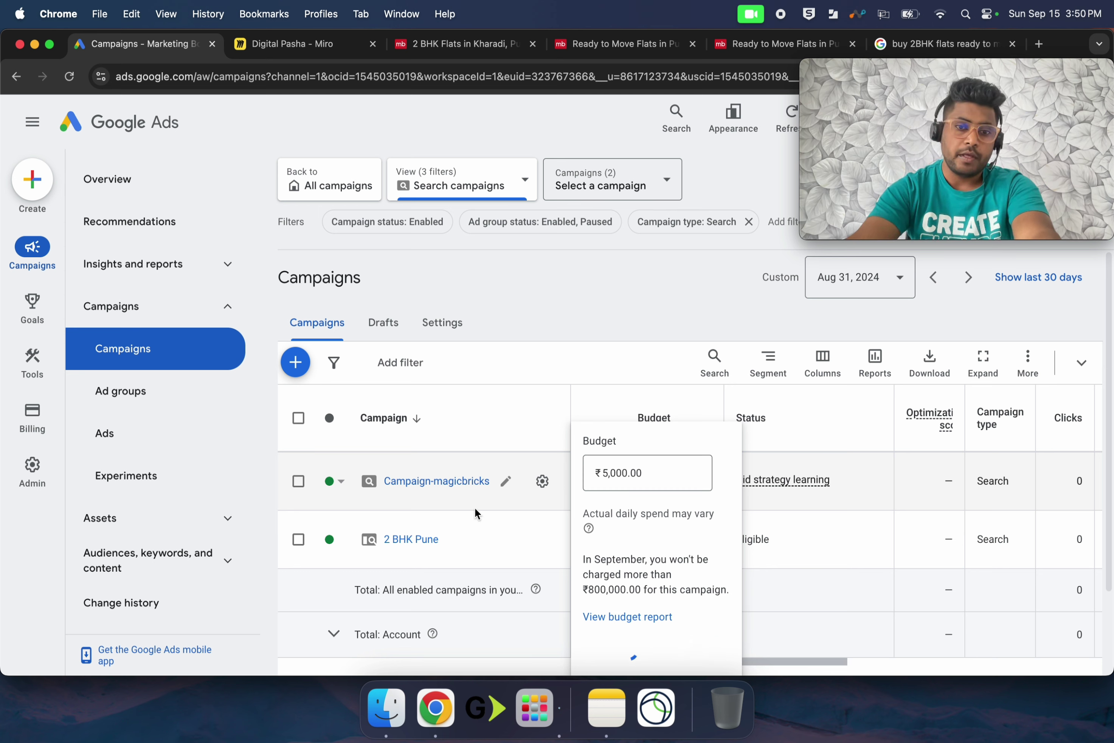
left_click(428, 481)
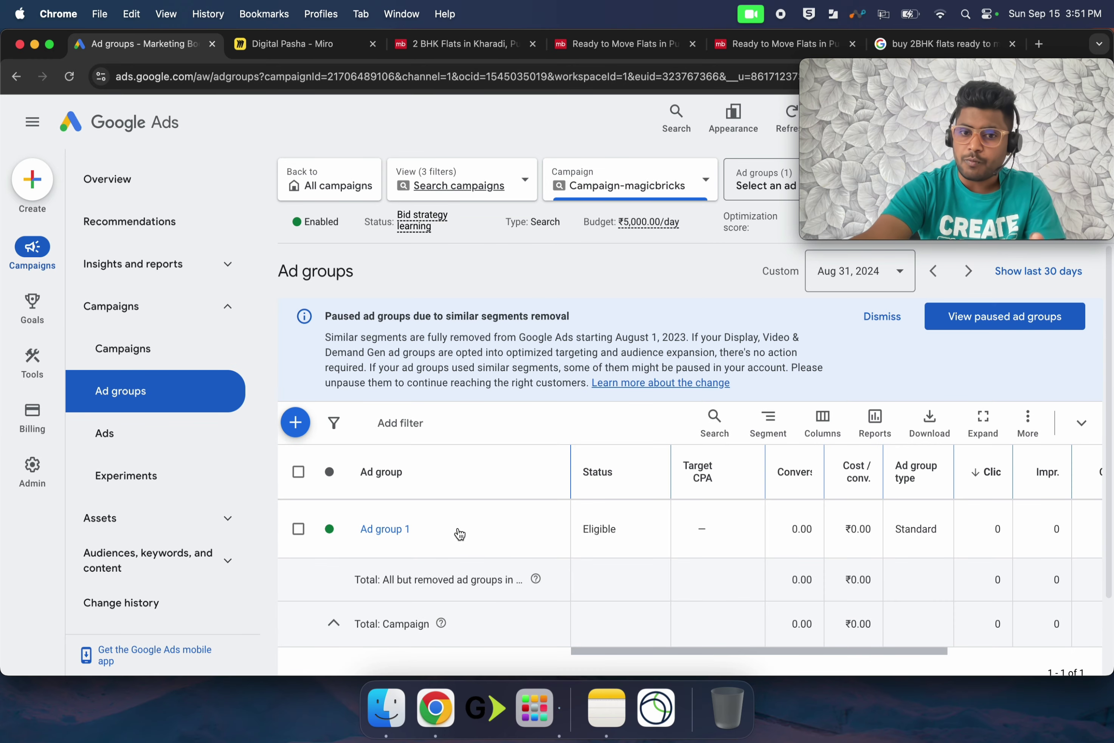
Open the name of Ad group 1 for editing, copy the title "Ad Group1: Ready to Move" from the Miro board and return to Google Ads
left_click(426, 529)
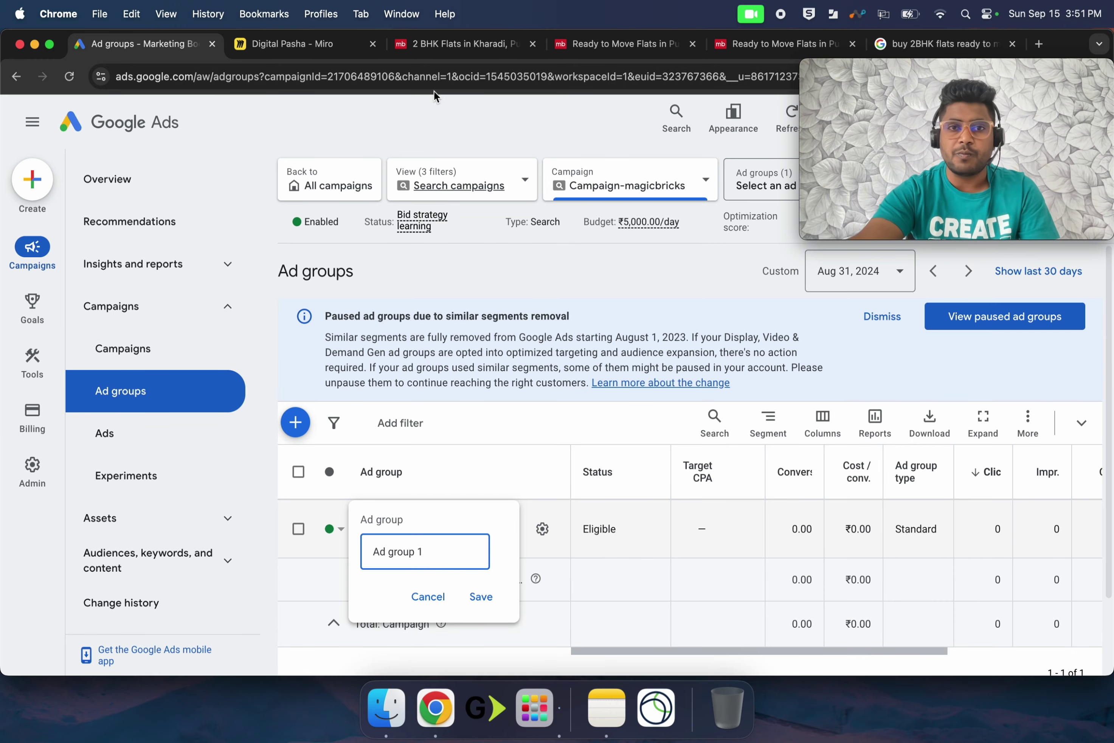
left_click(305, 45)
scroll(521, 219, "up", 10)
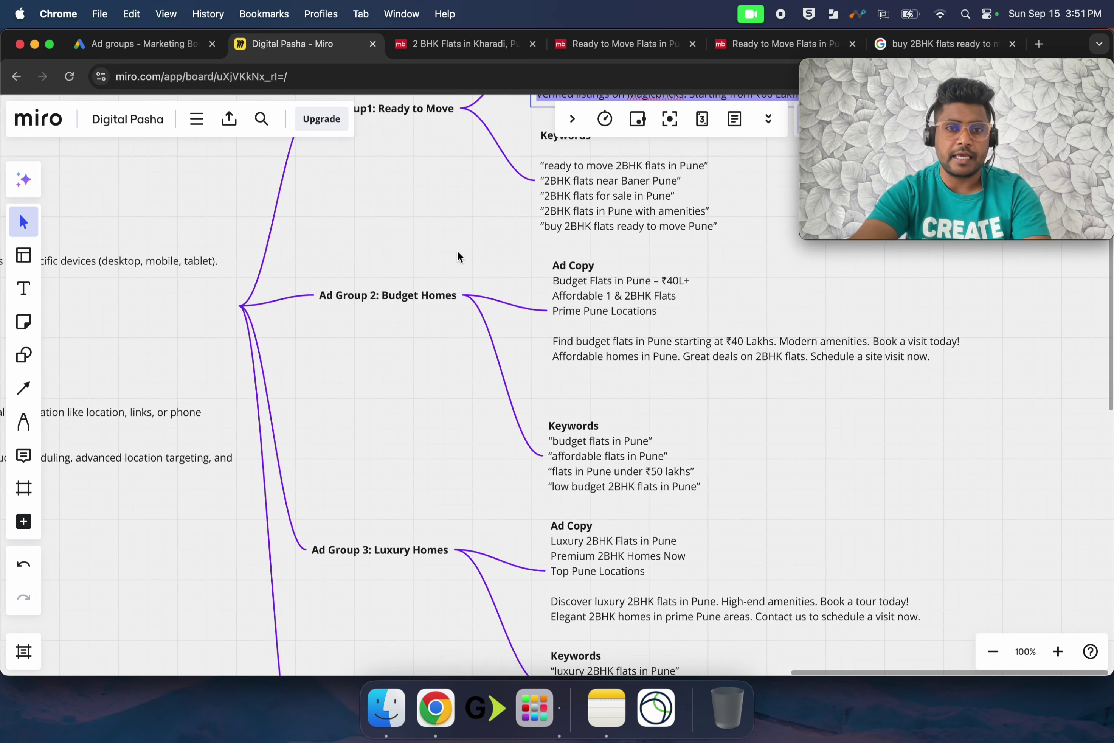
left_click(391, 292)
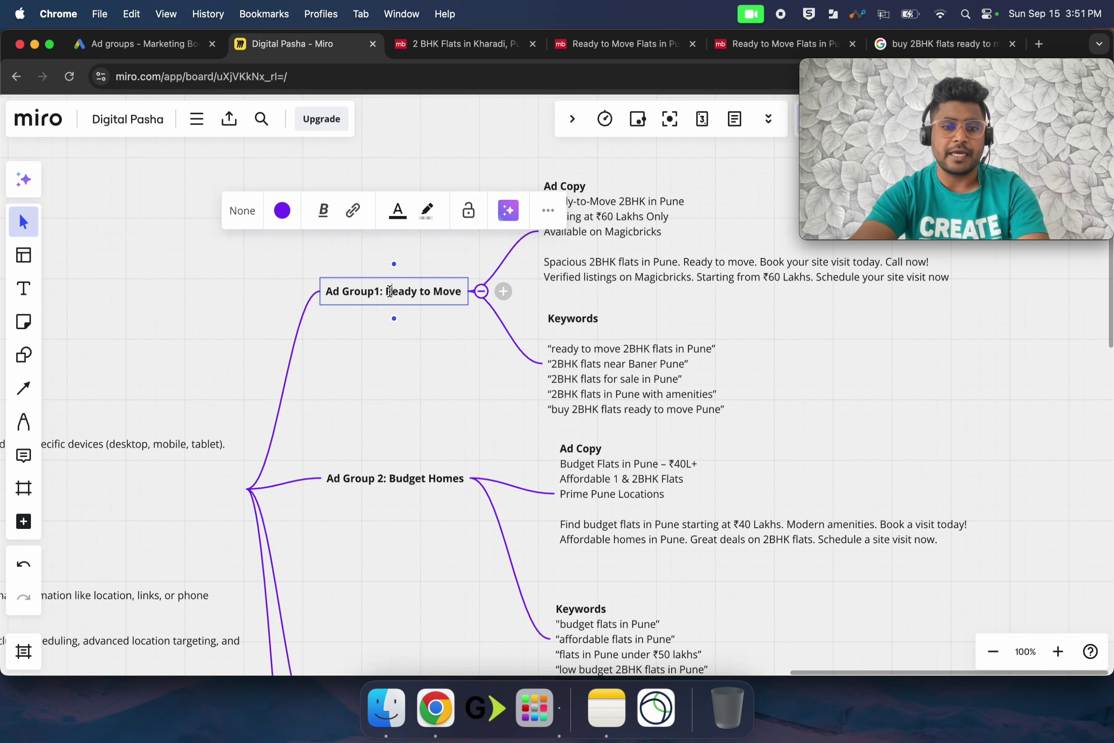
double_click(390, 291)
key("super+c")
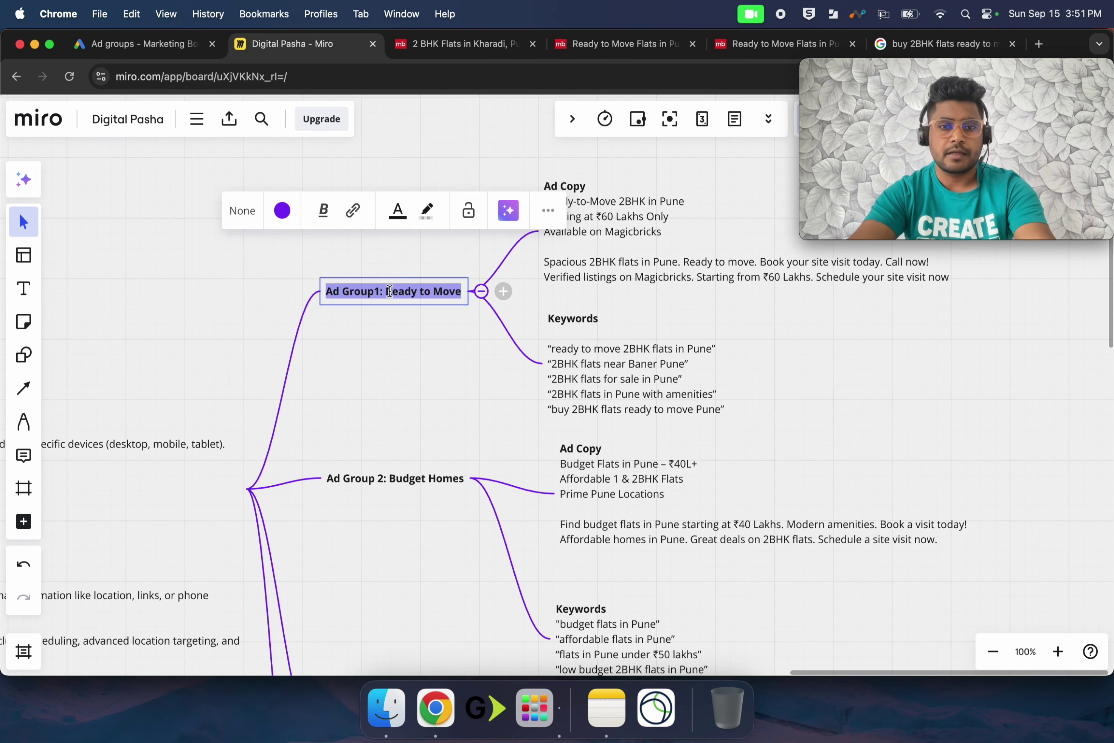
left_click(158, 44)
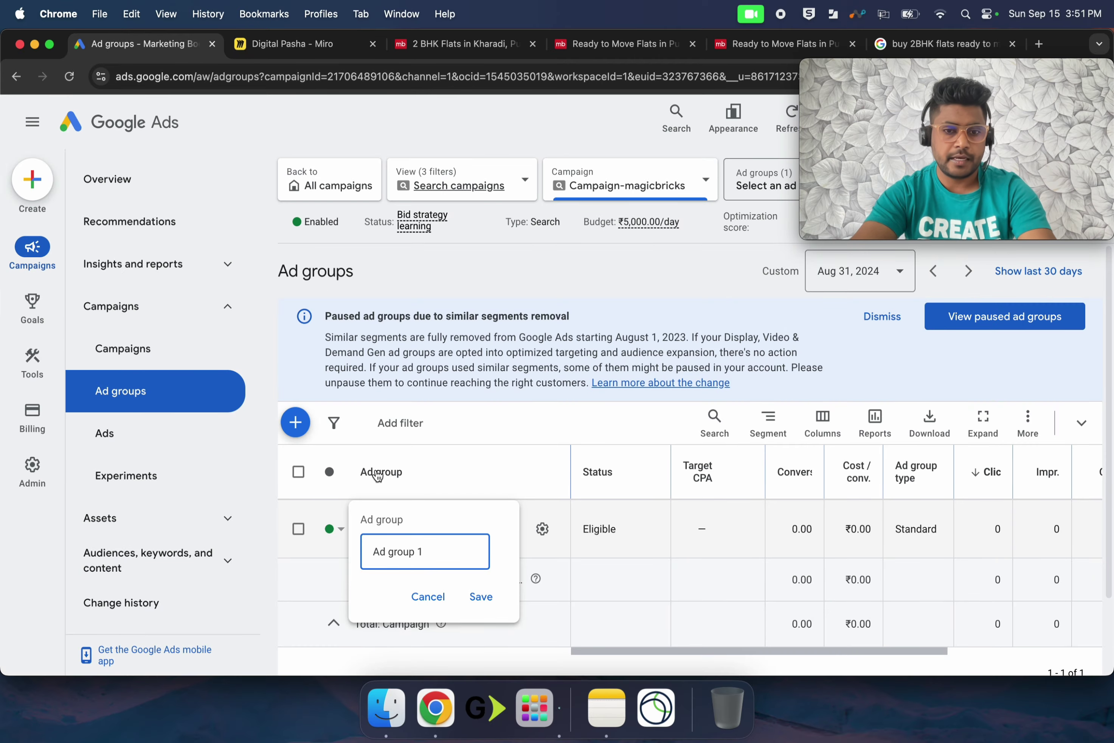
key("super+s")
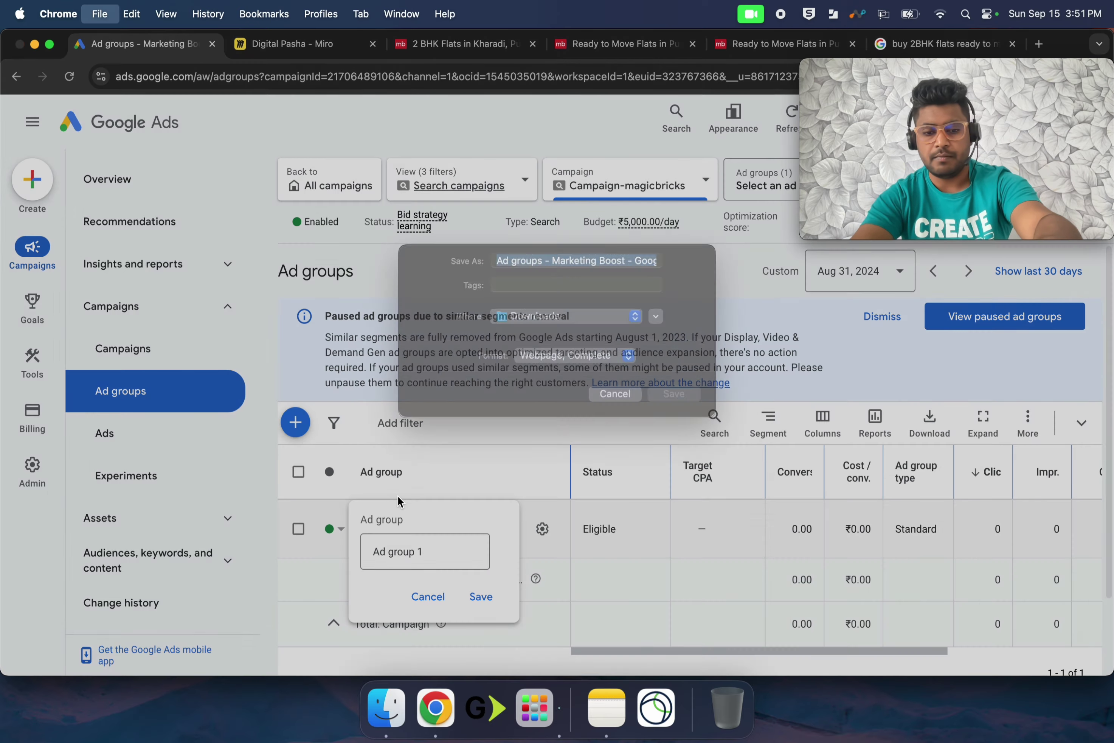
Rename the campaign's ad group to "Ad Group1: Ready to Move" and save the change
type("Ad Group1- Ready to Move")
left_click(615, 415)
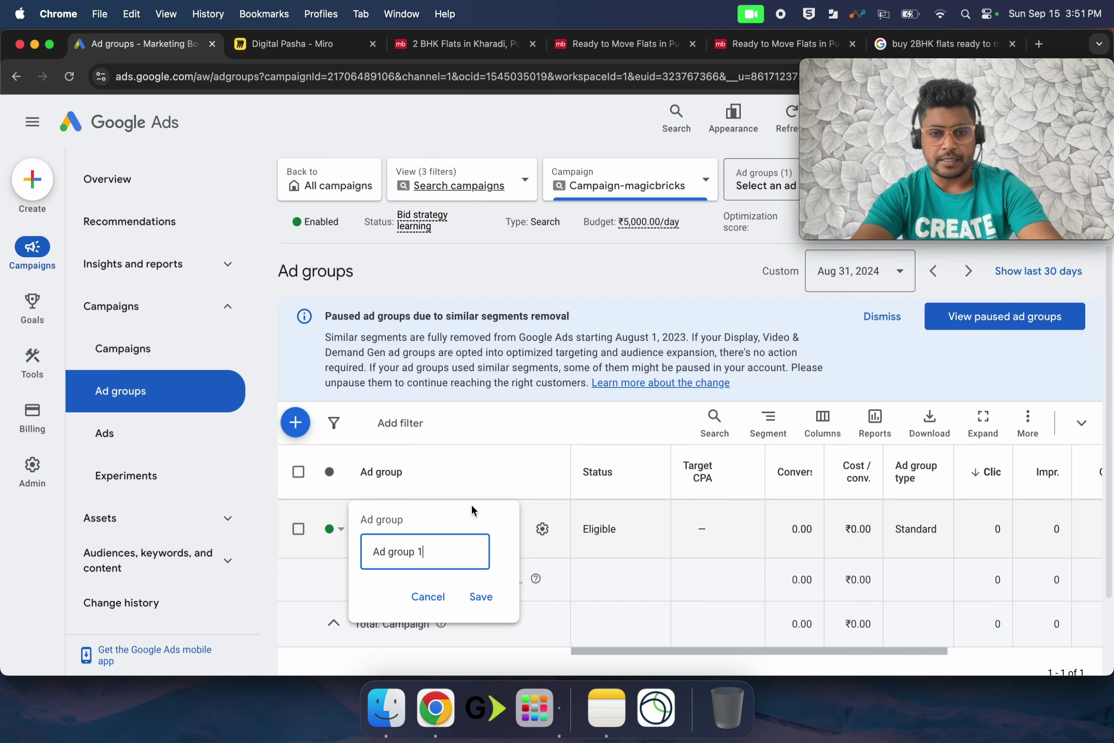
key("BackSpace")
key("BackSpace")
key("BackSpace")
key("BackSpace")
key("BackSpace")
key("BackSpace")
key("BackSpace")
key("BackSpace")
key("BackSpace")
key("BackSpace")
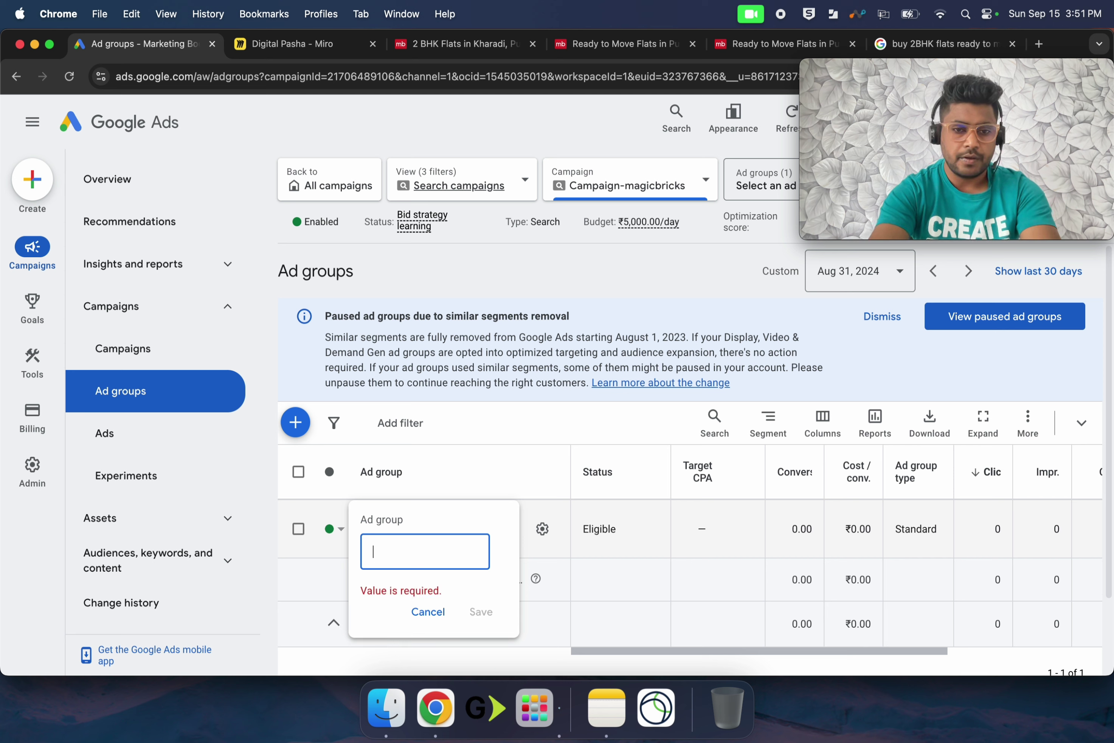
key("super+v")
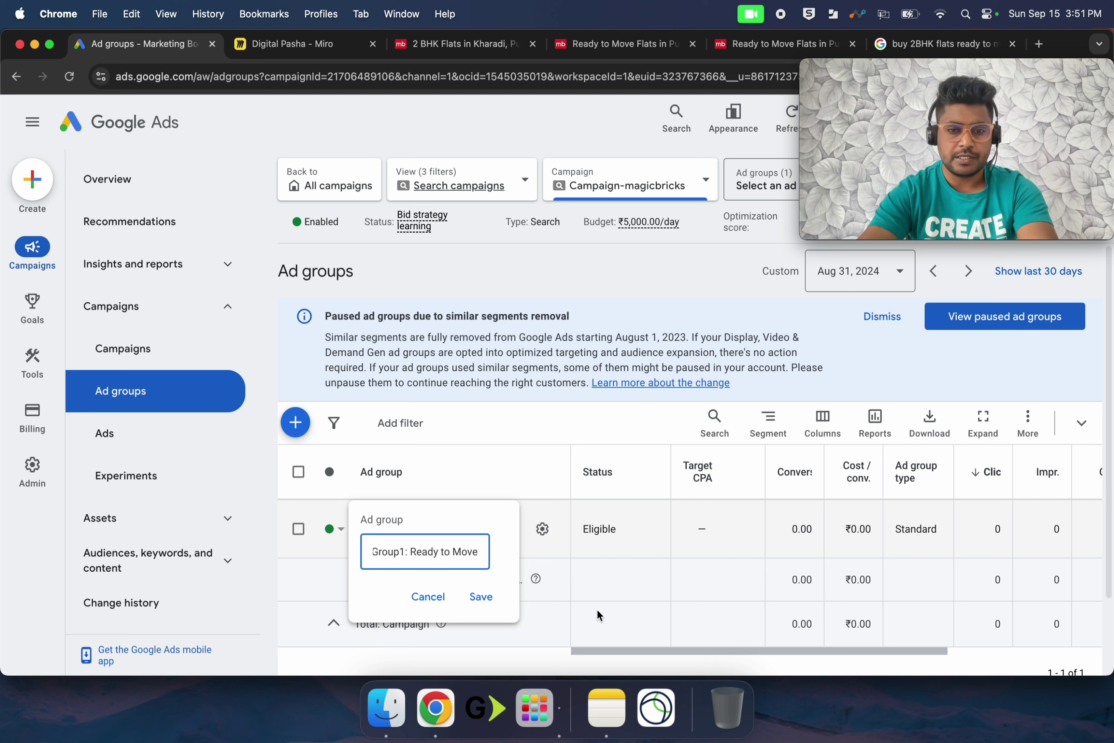
left_click(480, 597)
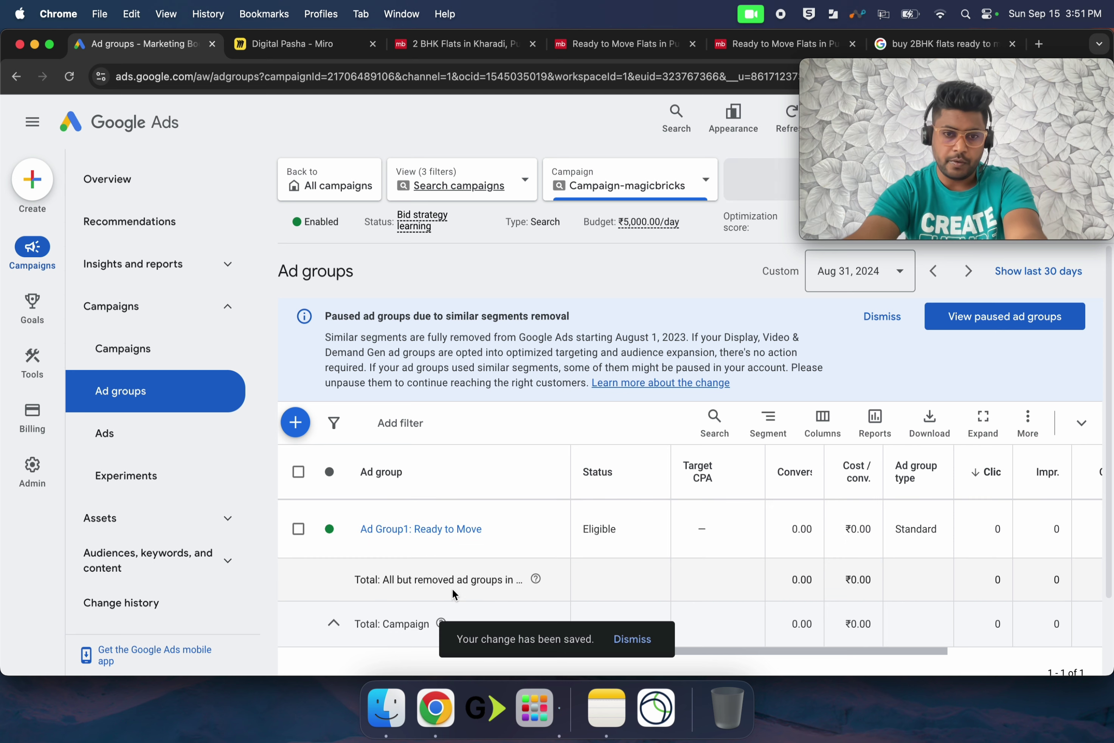
Open the search keywords of Ad Group1: Ready to Move and widen the Keyword column so each keyword fits on one line
left_click(428, 529)
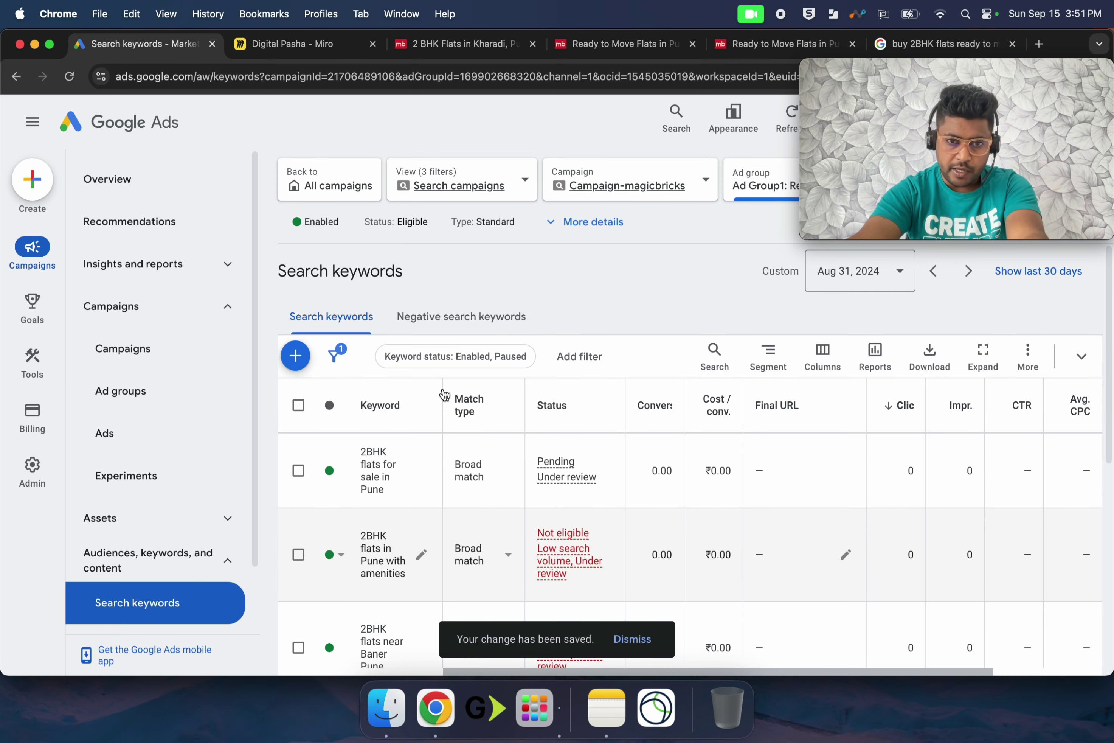
left_click(454, 400)
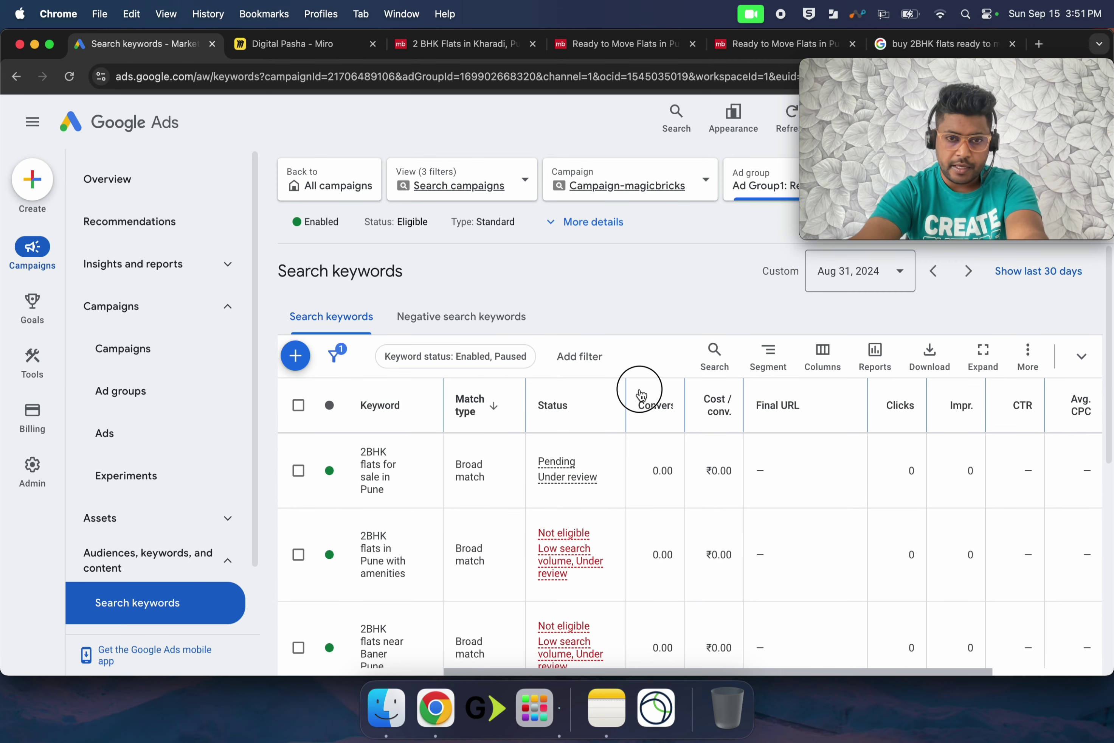
left_click_drag(444, 403, 626, 397)
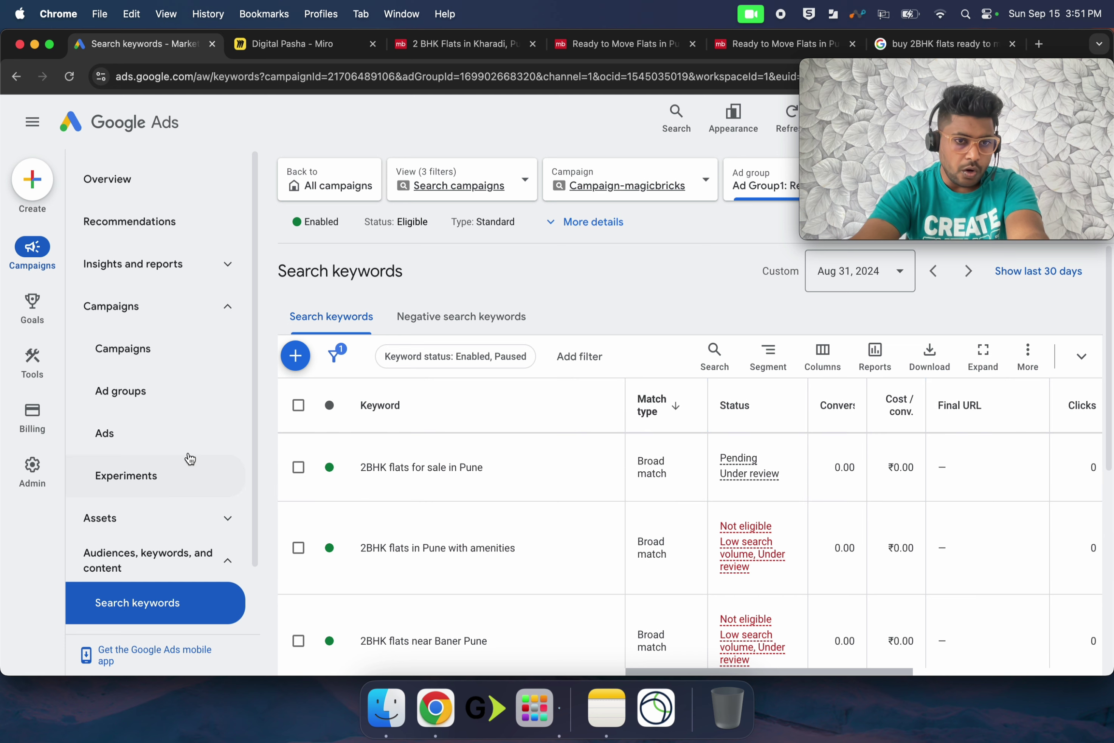
Review the ad group's ad with a widened Ad column, and look through its full list of search keywords
left_click(142, 443)
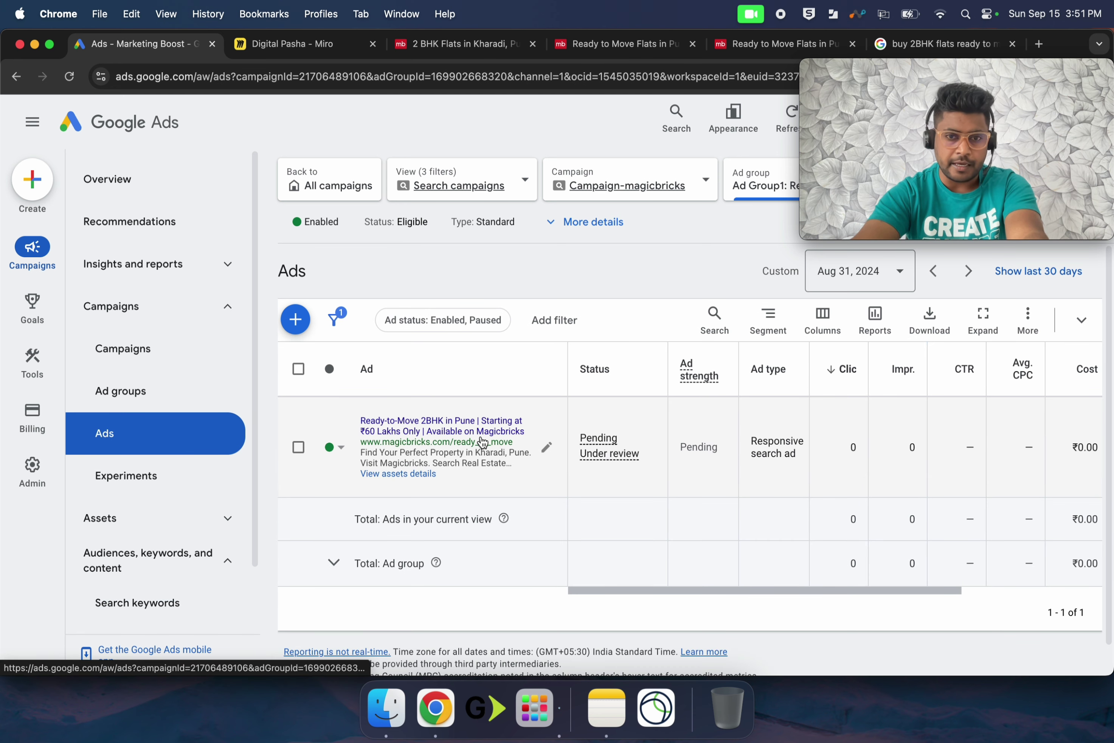
left_click_drag(568, 364, 693, 365)
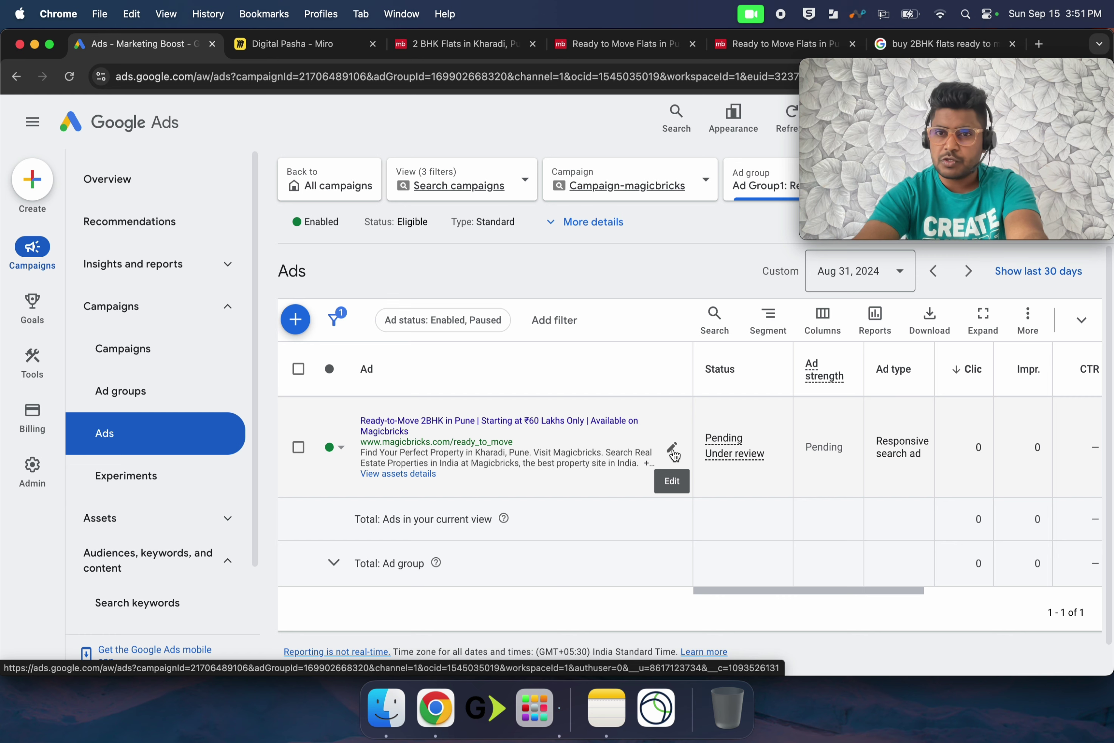
left_click(145, 595)
scroll(530, 510, "down", 2)
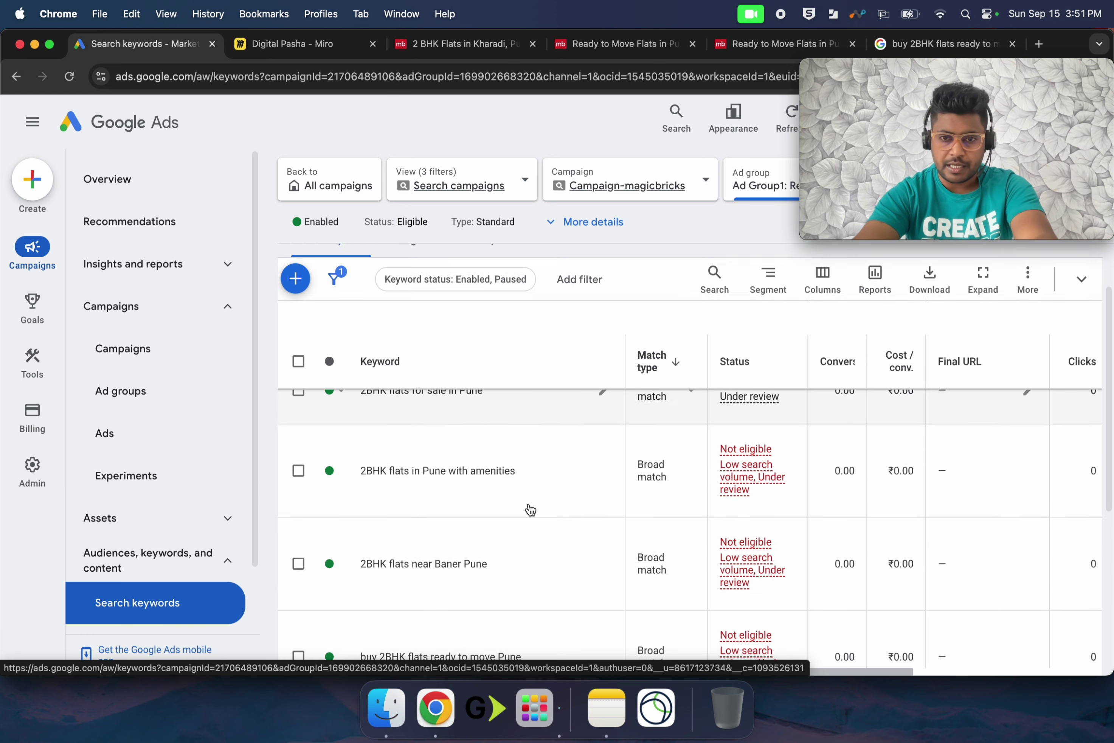
scroll(531, 510, "down", 4)
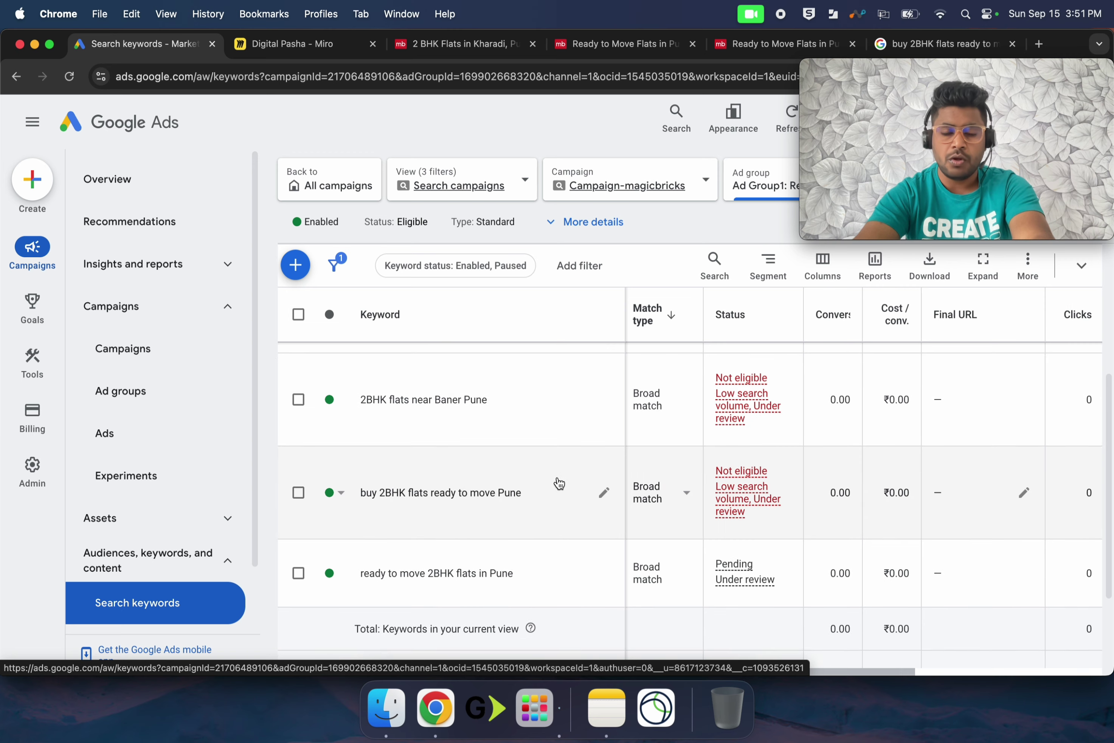
scroll(546, 481, "up", 5)
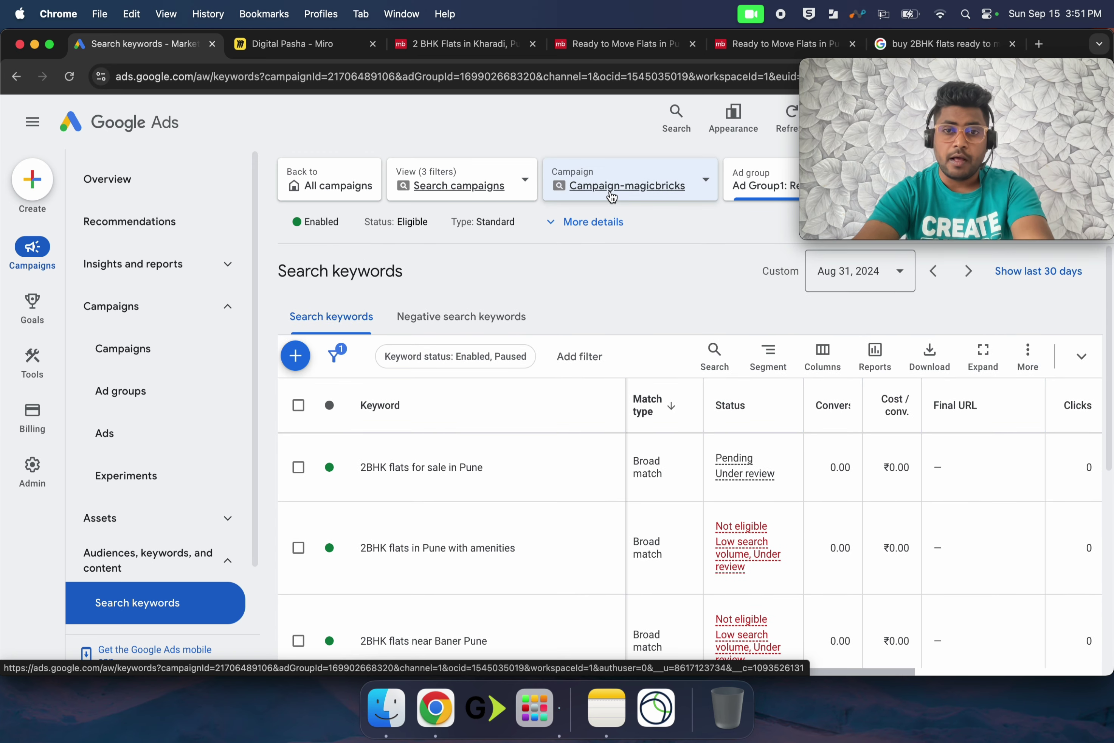
Return to the ad groups of Campaign-magicbricks, select Ad Group1: Ready to Move, and view its ads
left_click(611, 194)
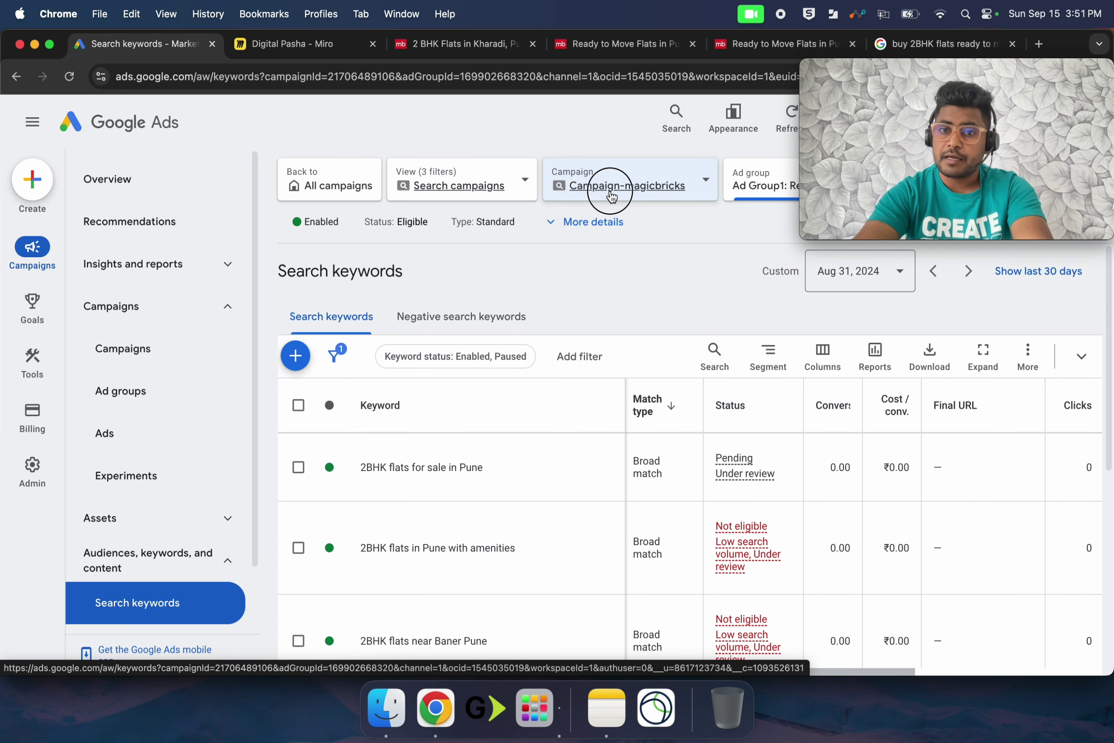
left_click(159, 398)
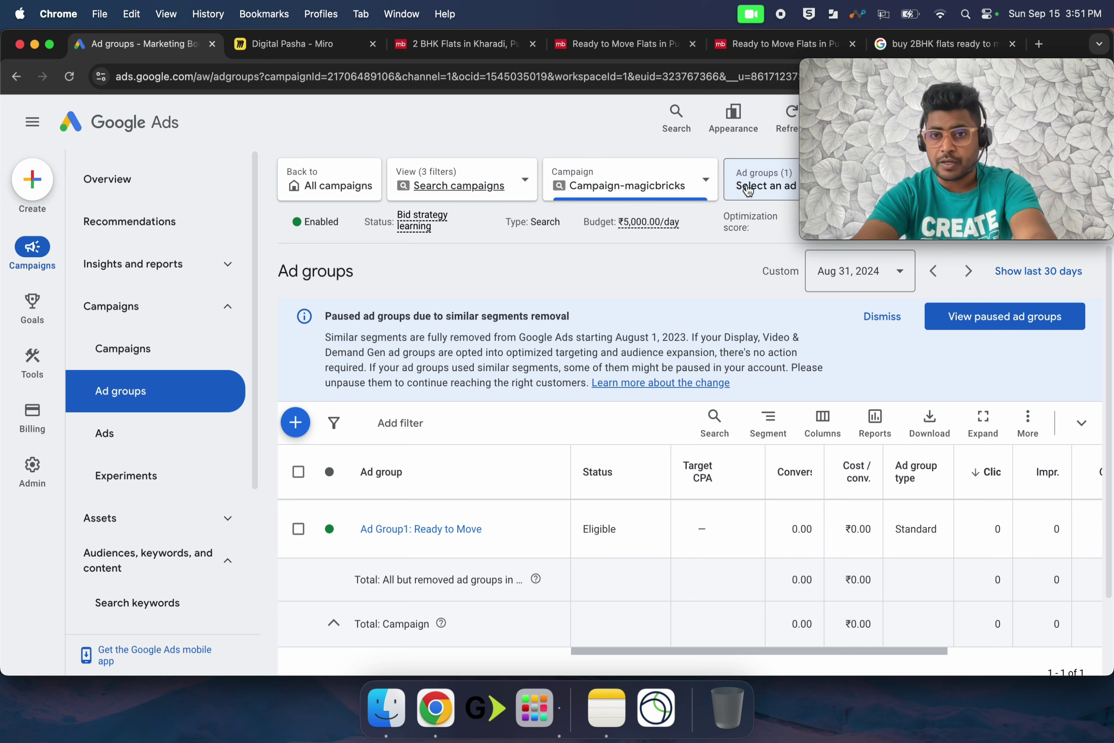
left_click(760, 187)
left_click(767, 331)
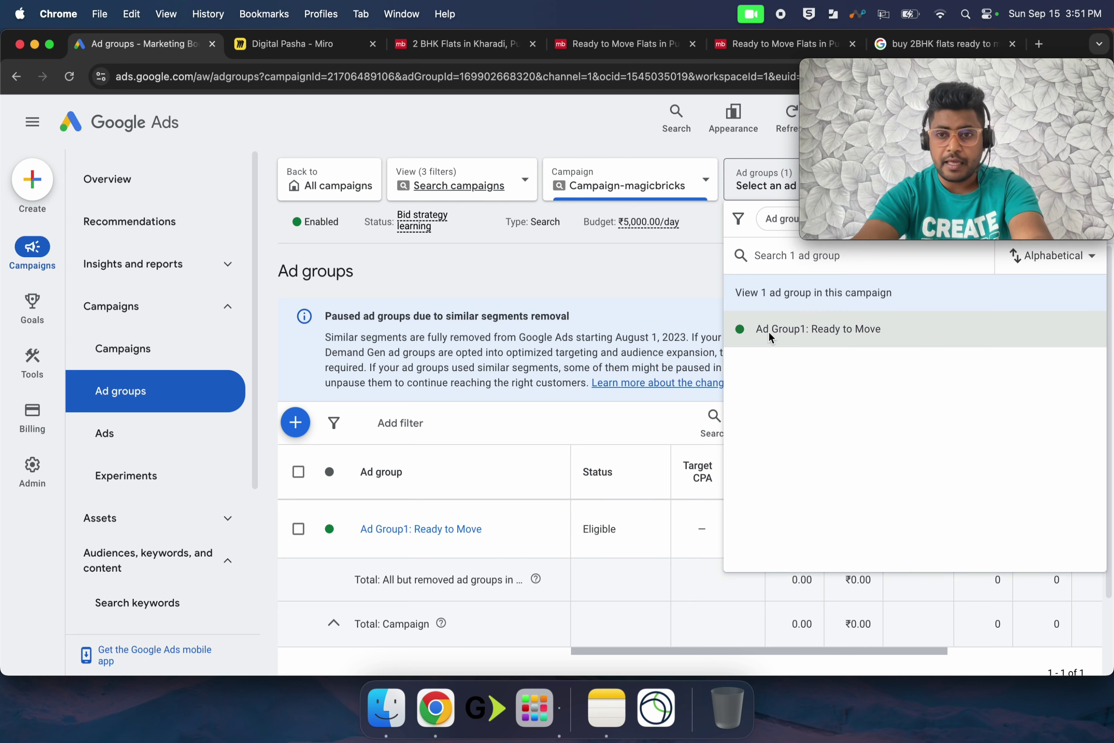
left_click(406, 569)
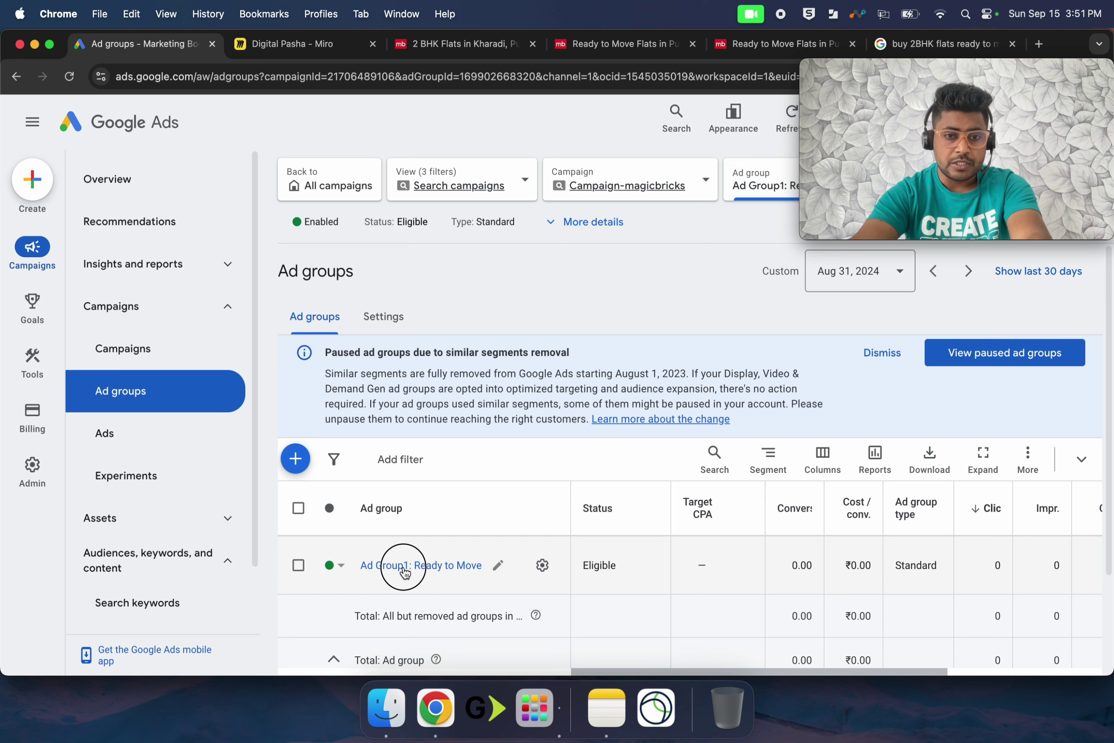
left_click(149, 446)
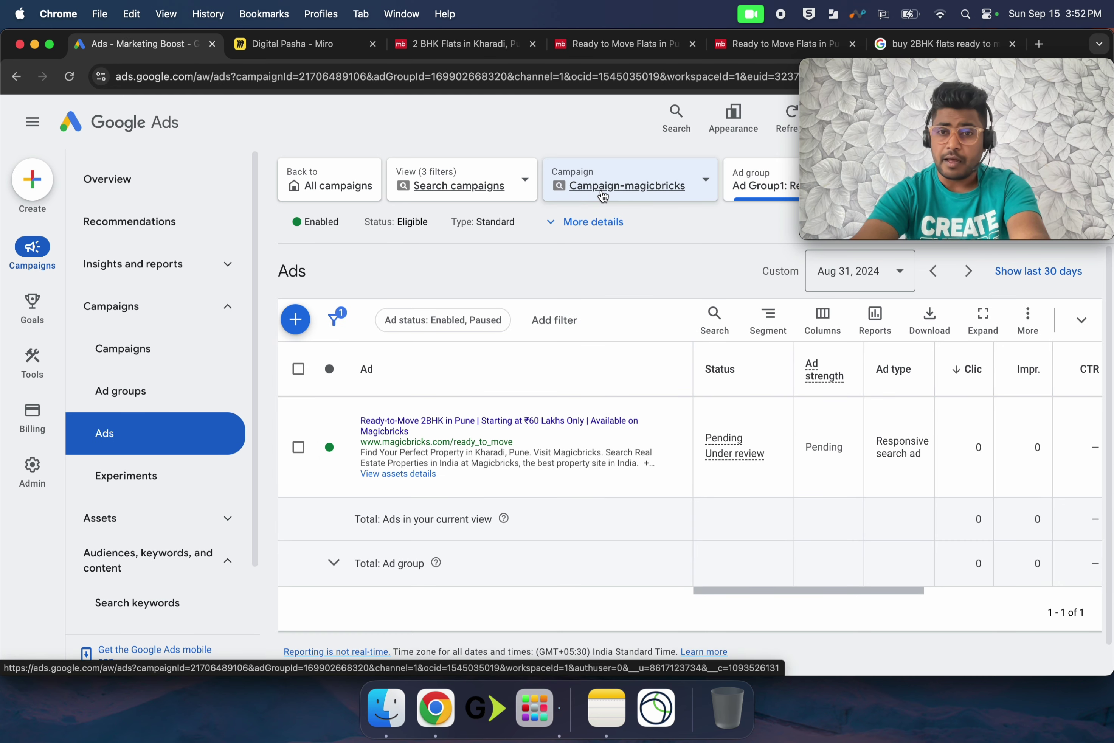
Start a new standard ad group in Campaign-magicbricks and name it "Ad Group 2: Budget Homes", copied from the Miro board
left_click(599, 186)
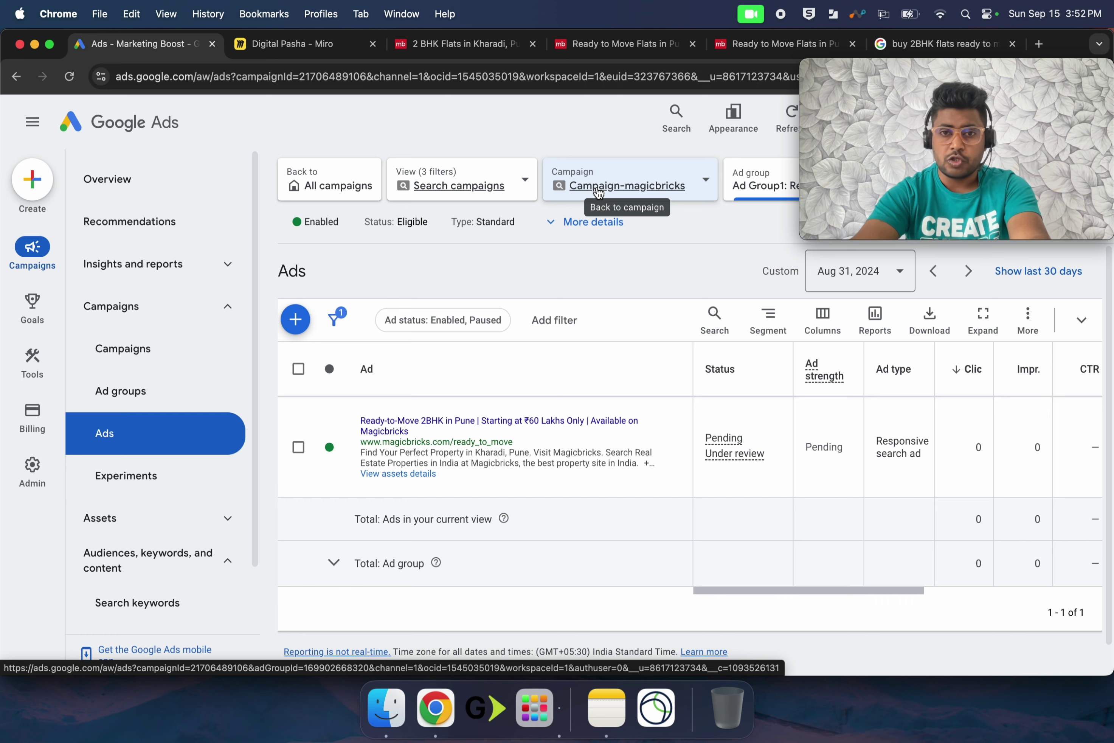
left_click(142, 400)
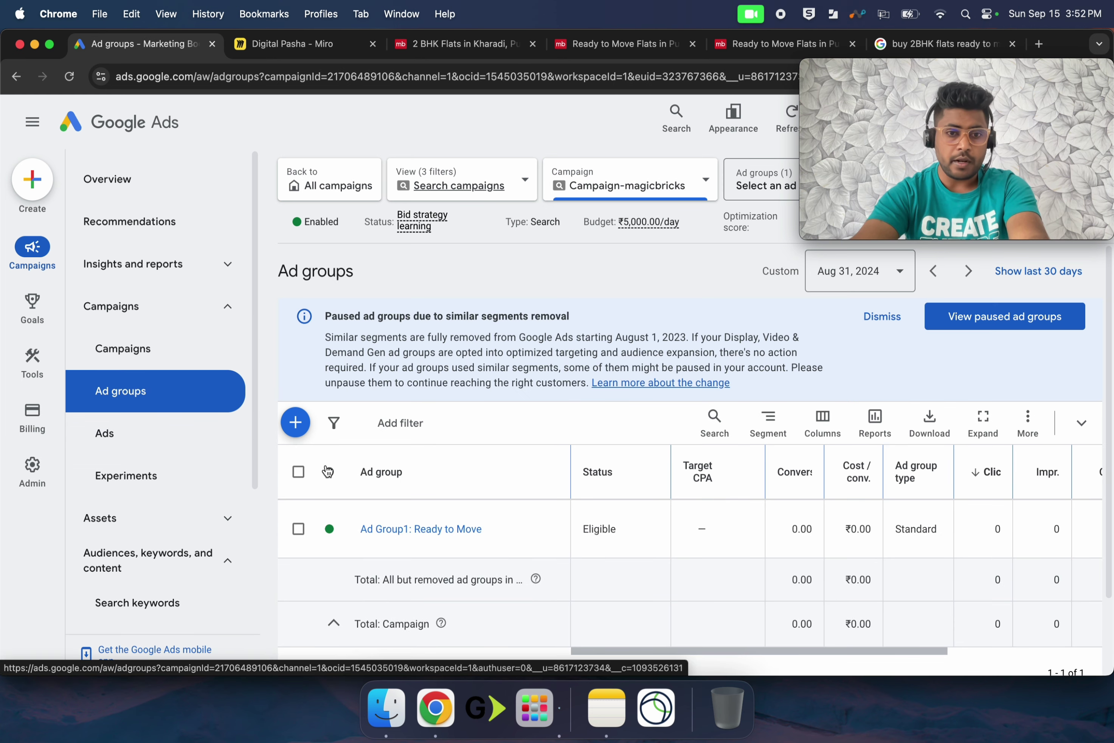
left_click(297, 429)
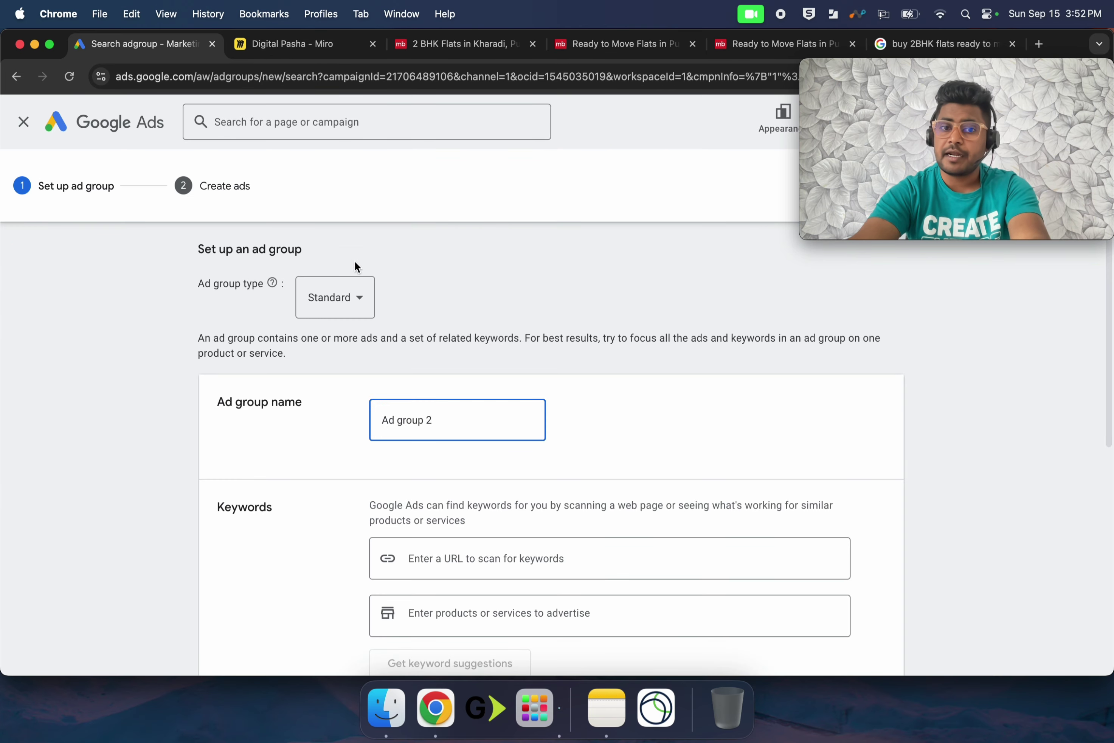
left_click(327, 36)
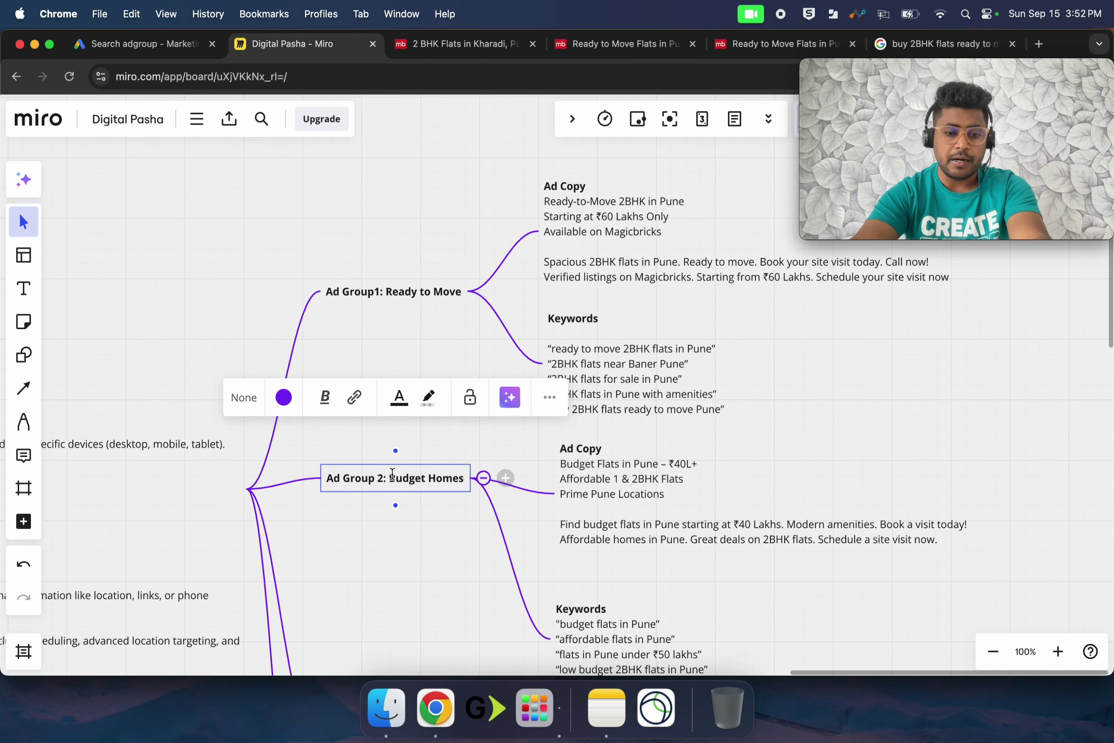
key("super+a")
key("super+c")
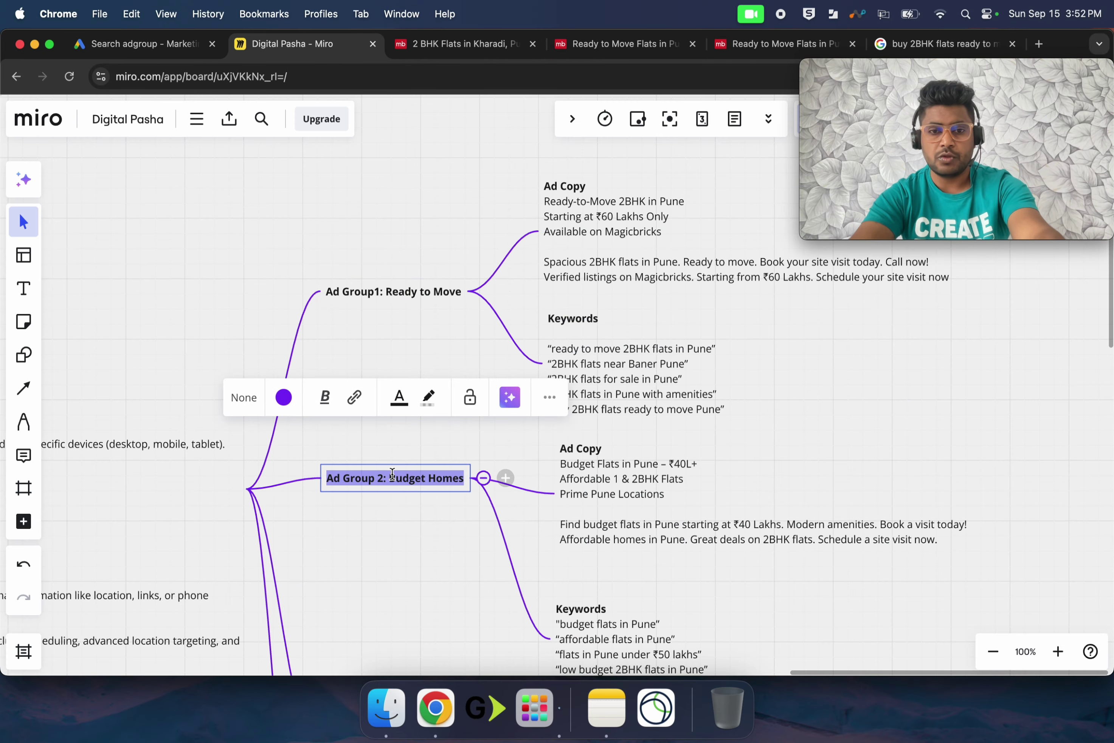
left_click(154, 48)
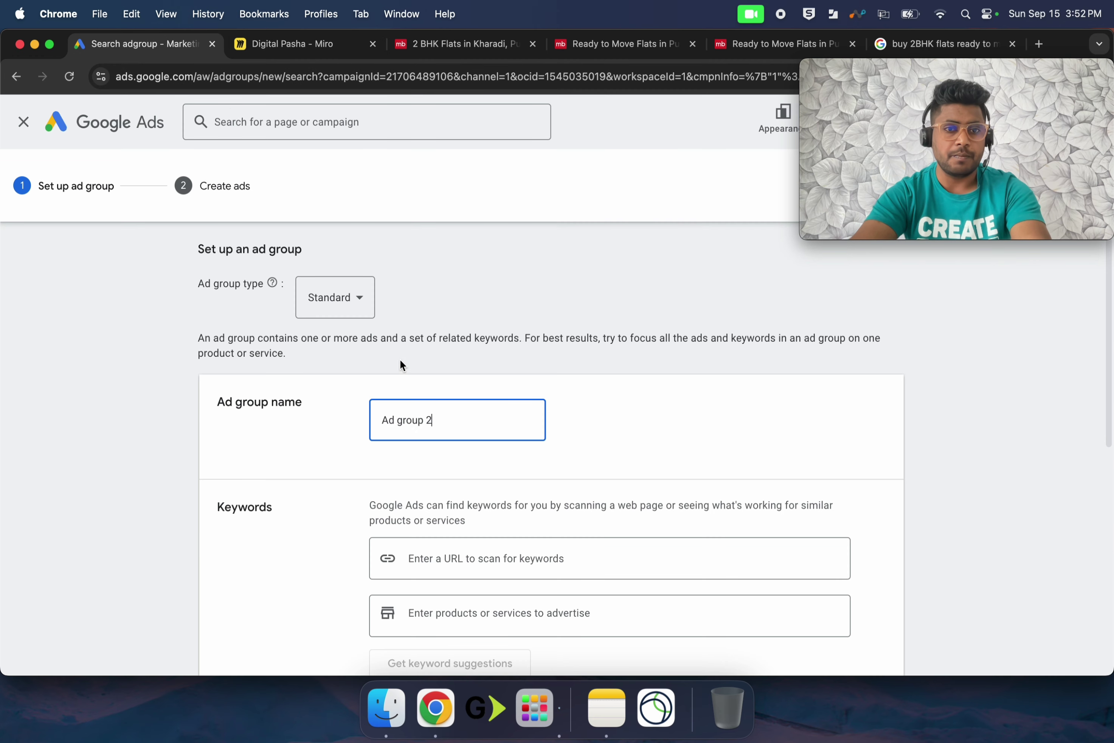
triple_click(425, 420)
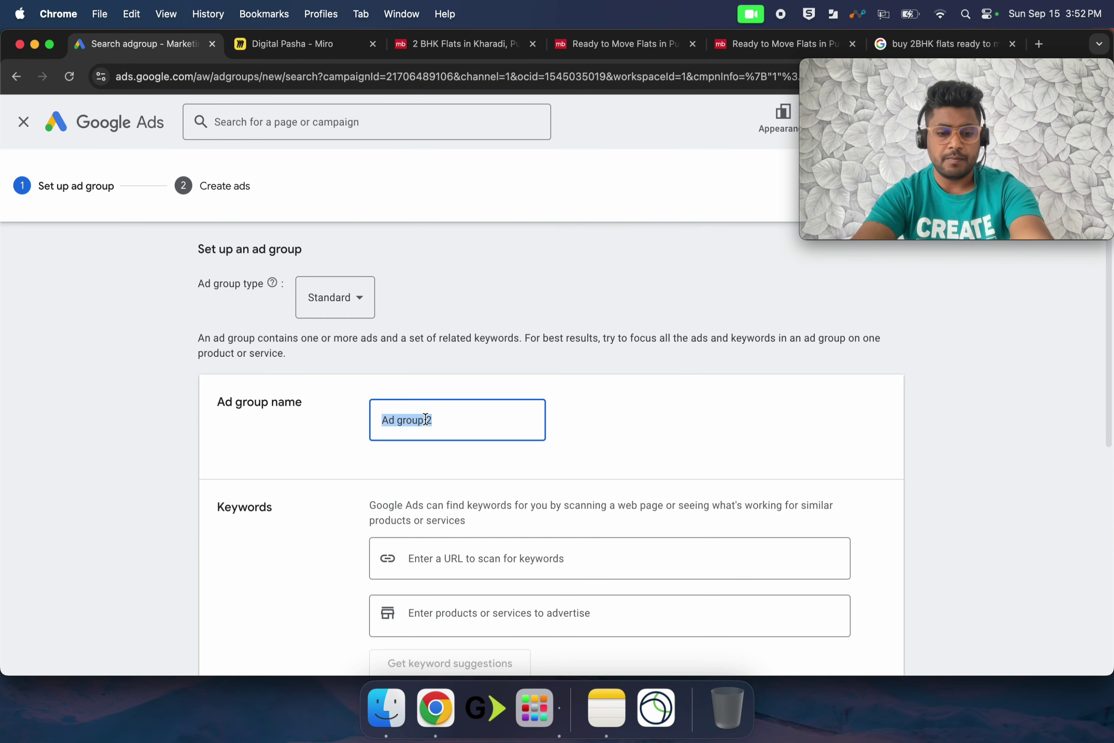
key("super+v")
Copy the Ad Group1: Ready to Move keywords from the Miro board into the new ad group's keyword list in Google Ads
scroll(622, 466, "down", 7)
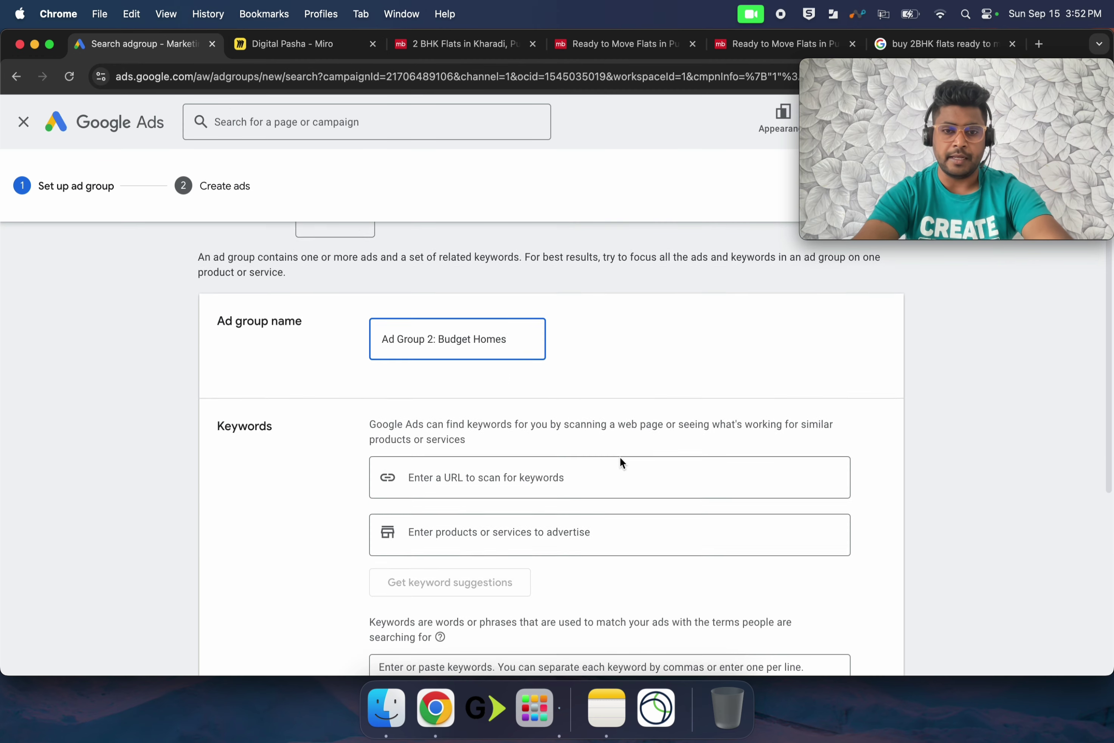
left_click(433, 425)
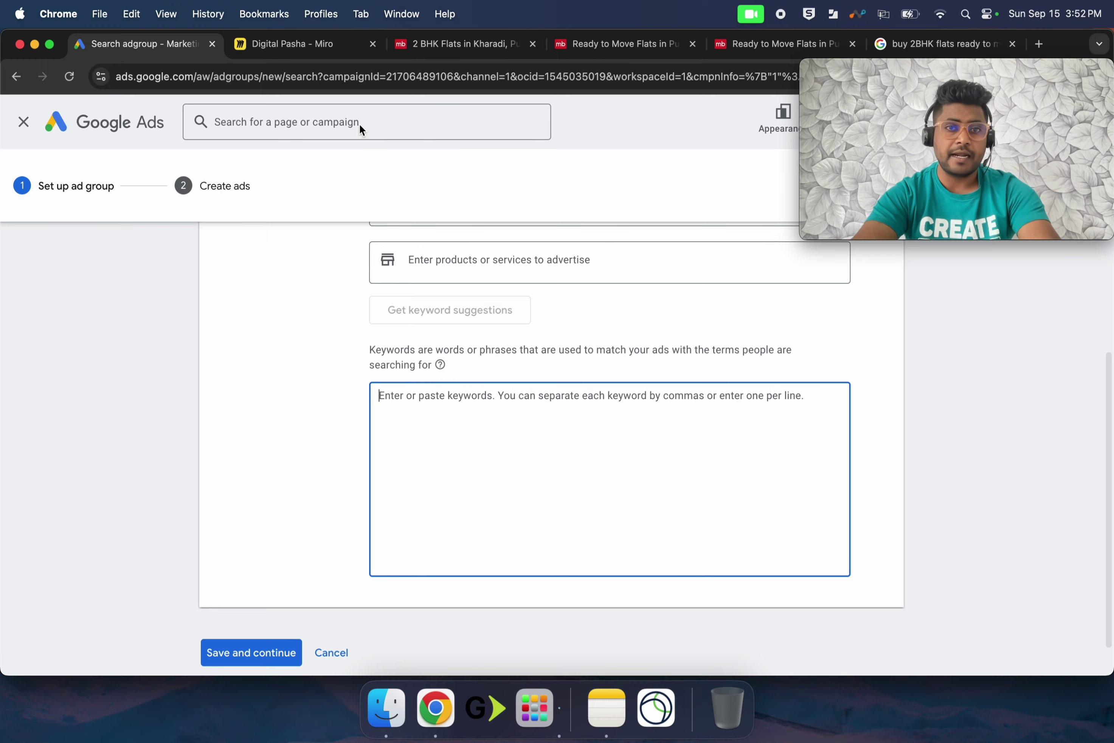
left_click(291, 45)
double_click(611, 368)
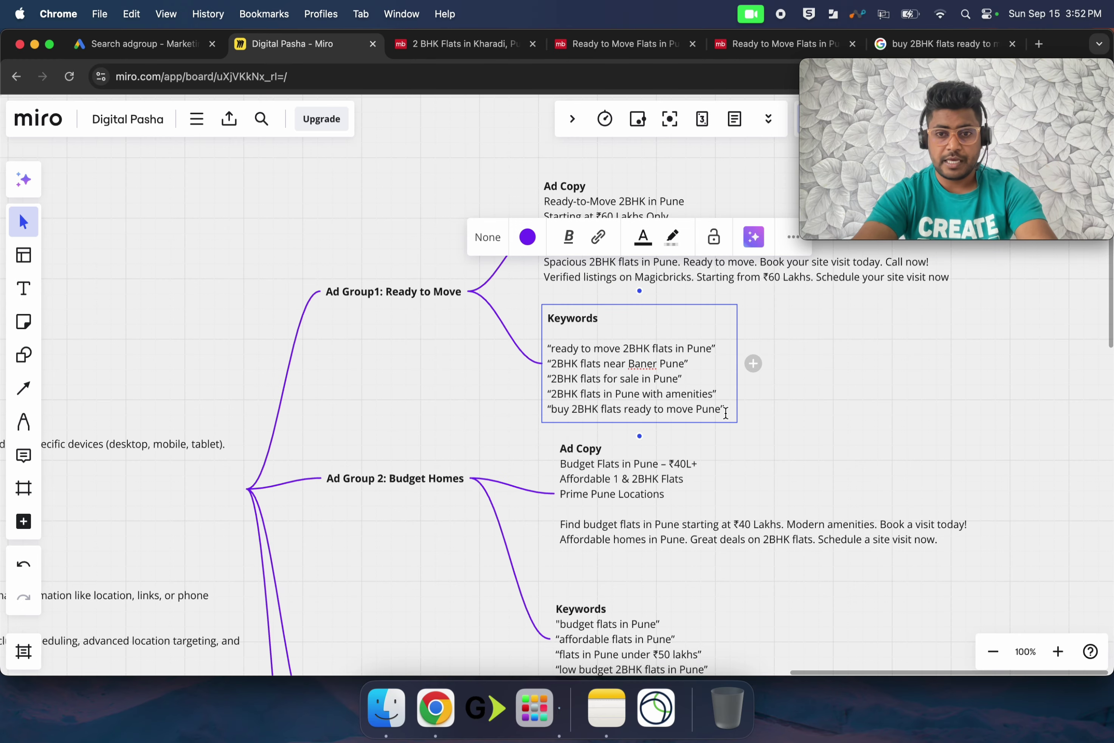
left_click_drag(726, 413, 546, 349)
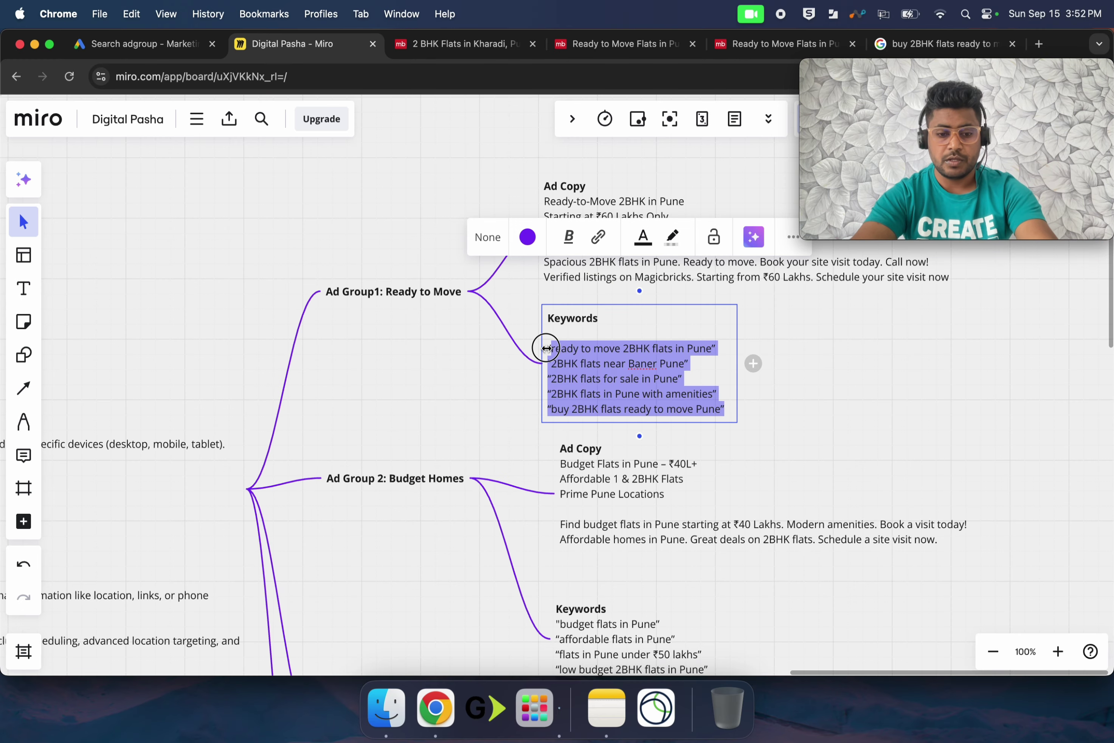
key("super+c")
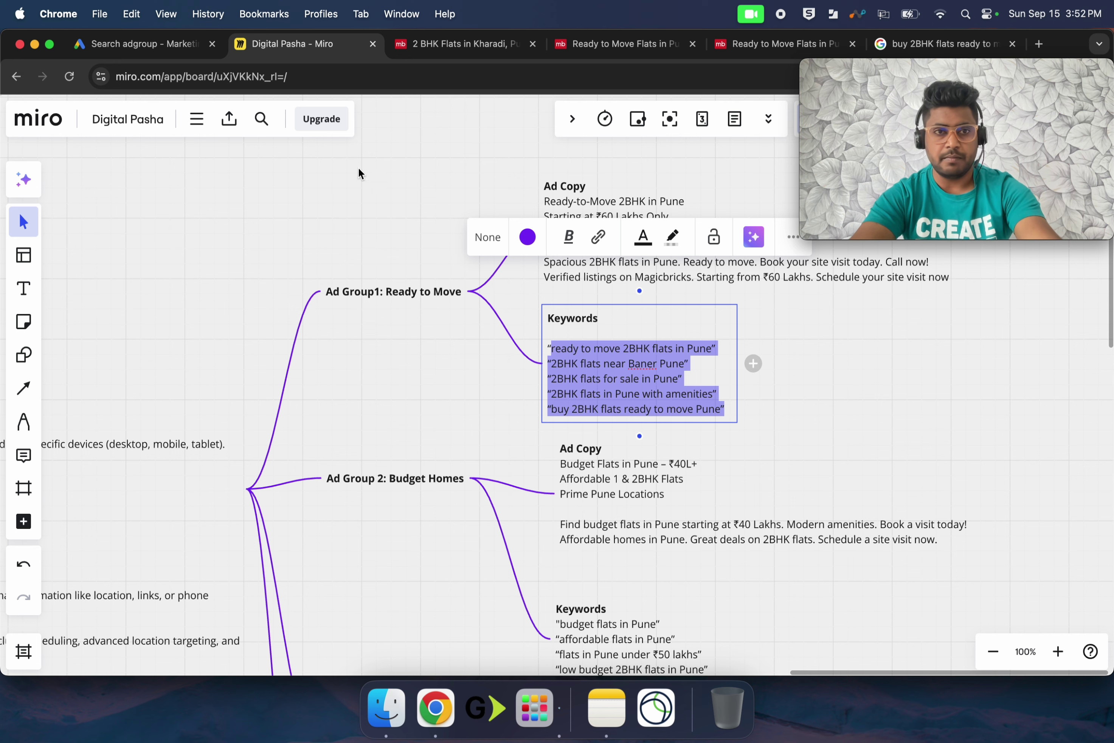
left_click(181, 43)
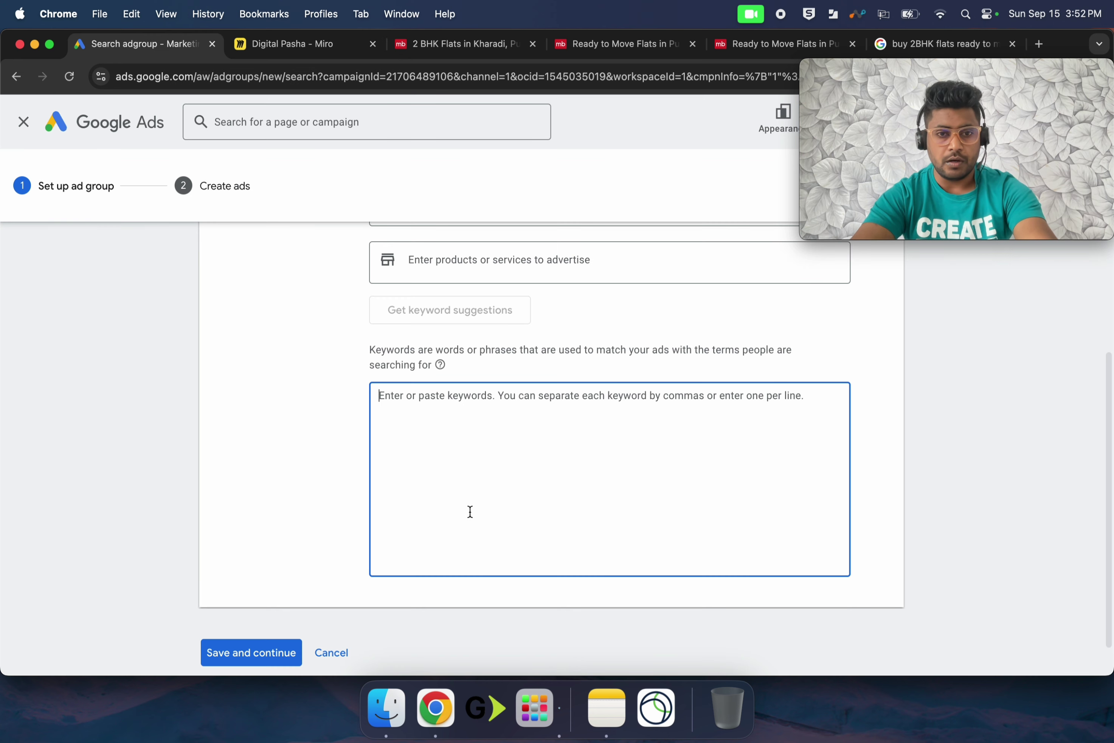
key("super+v")
Remove the quotation marks around the pasted keywords in the new ad group's keyword list
left_click(544, 361)
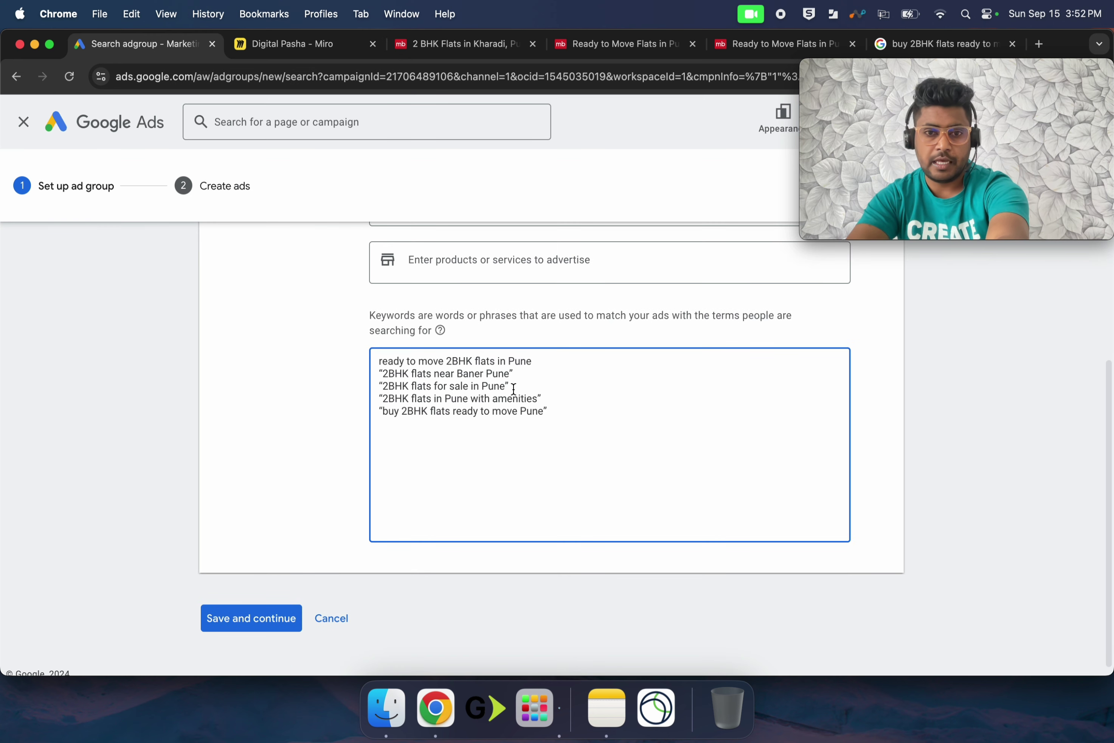
left_click(513, 373)
left_click(546, 398)
key("BackSpace")
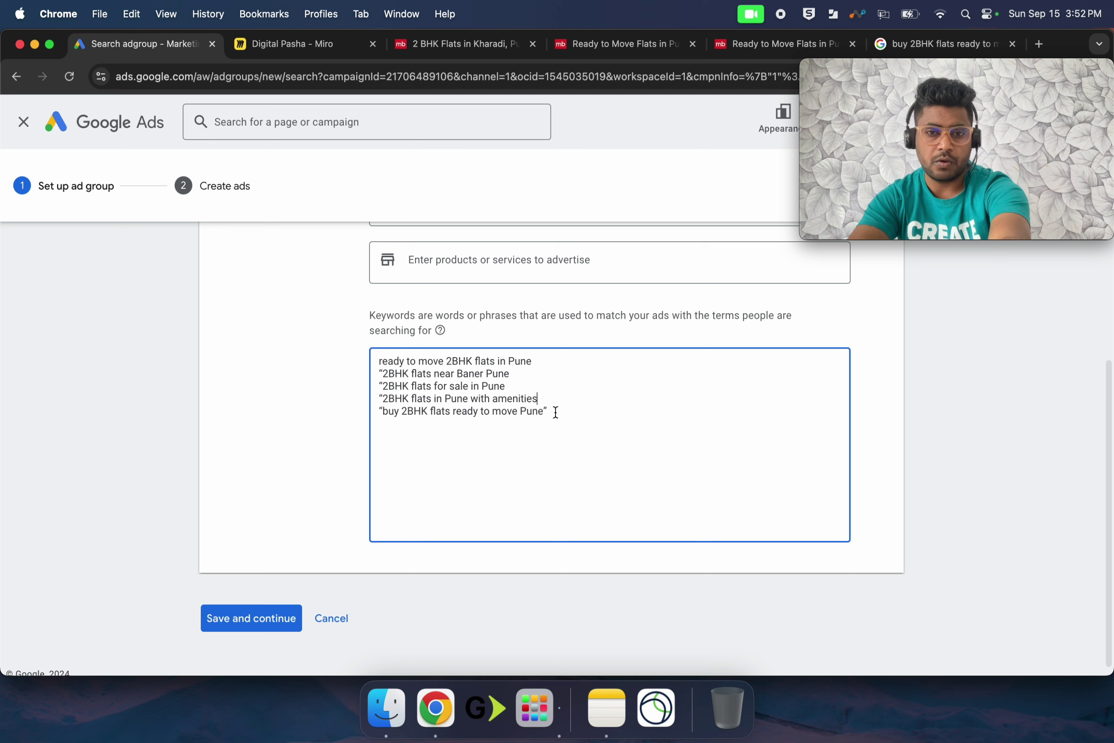
left_click(387, 411)
key("BackSpace")
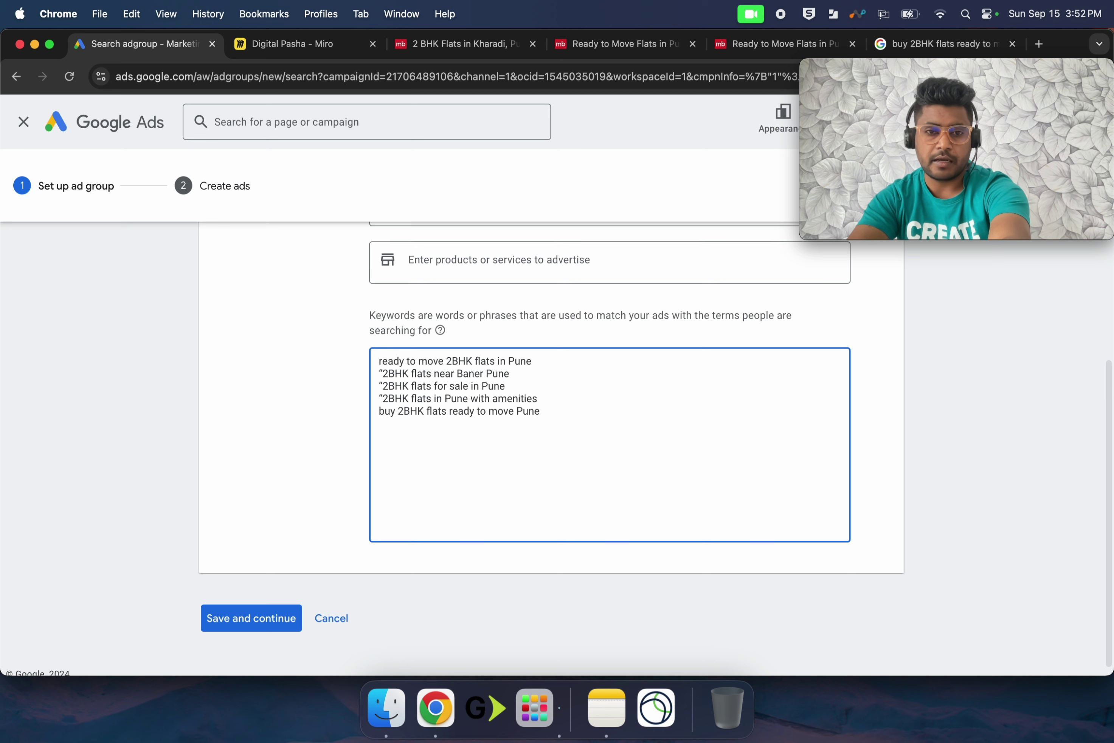
left_click(387, 399)
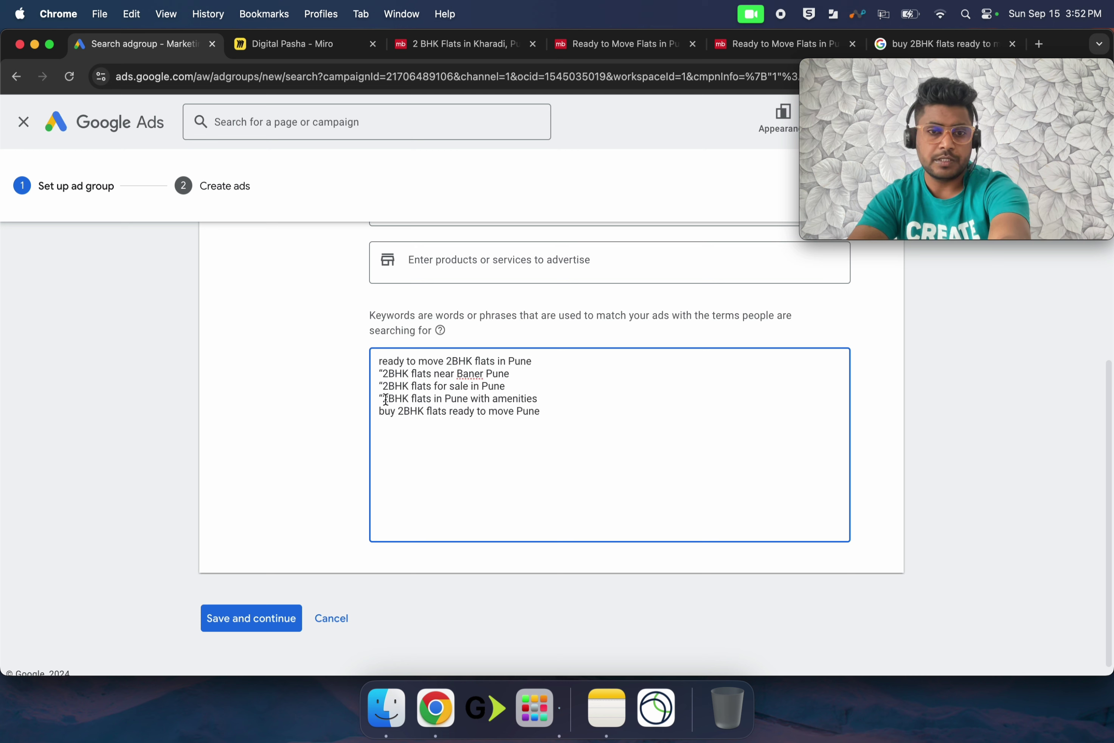
key("BackSpace")
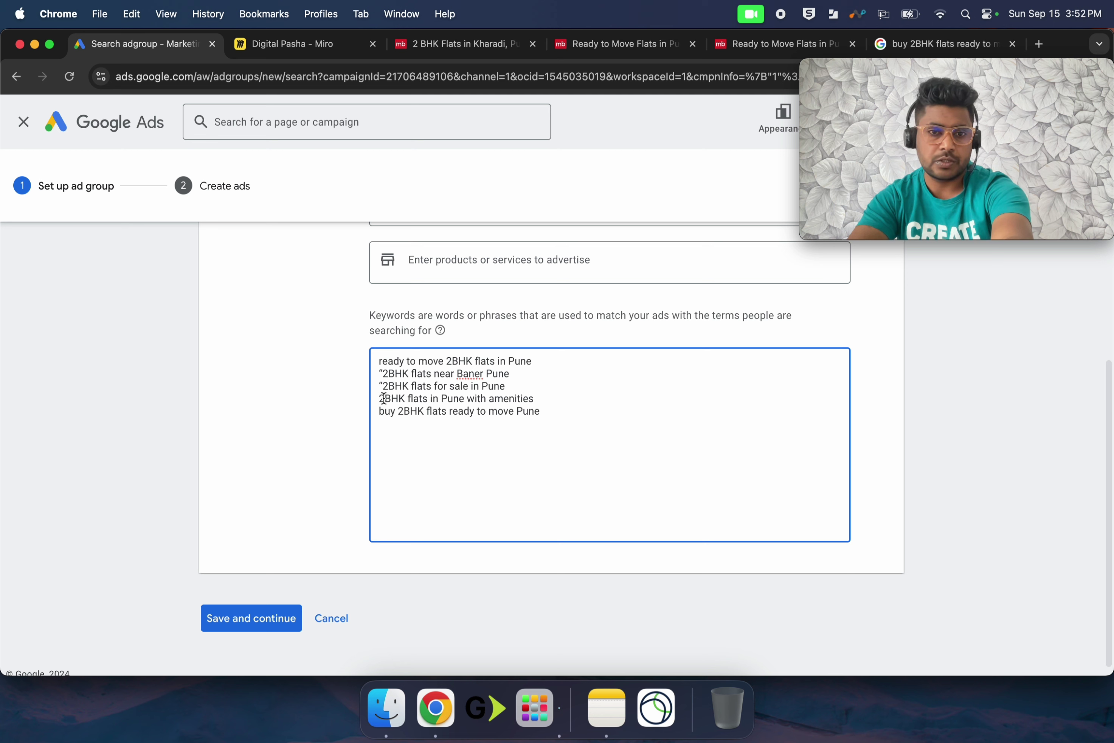
key("BackSpace")
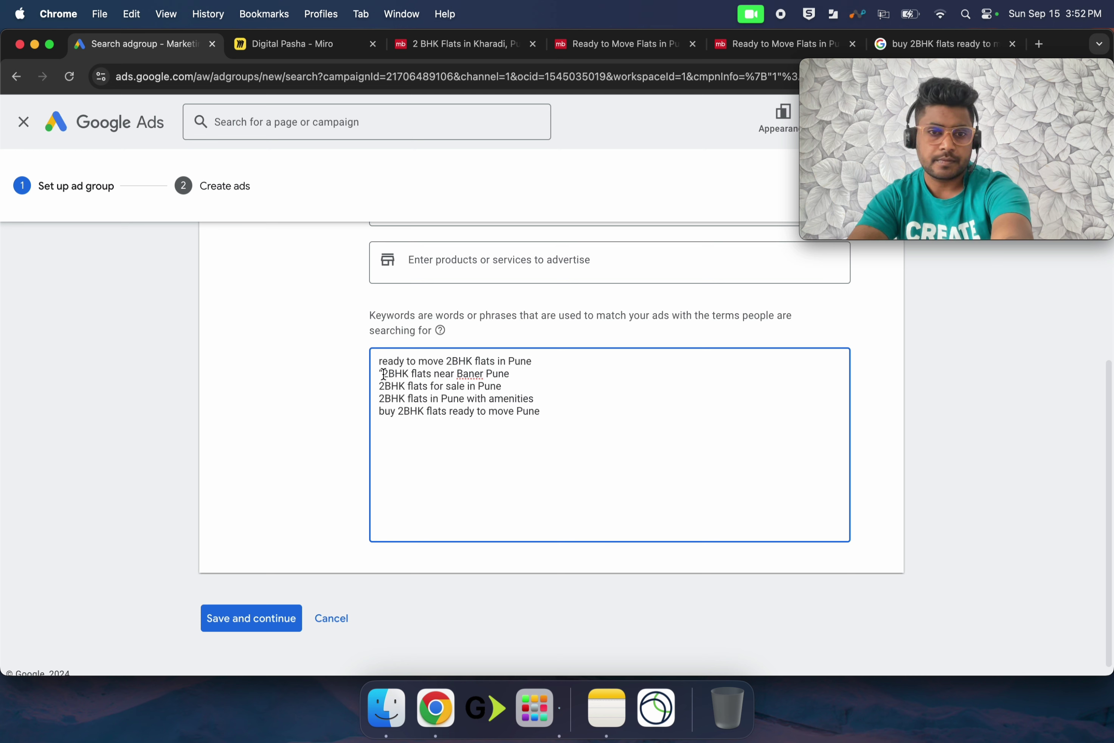
left_click(386, 374)
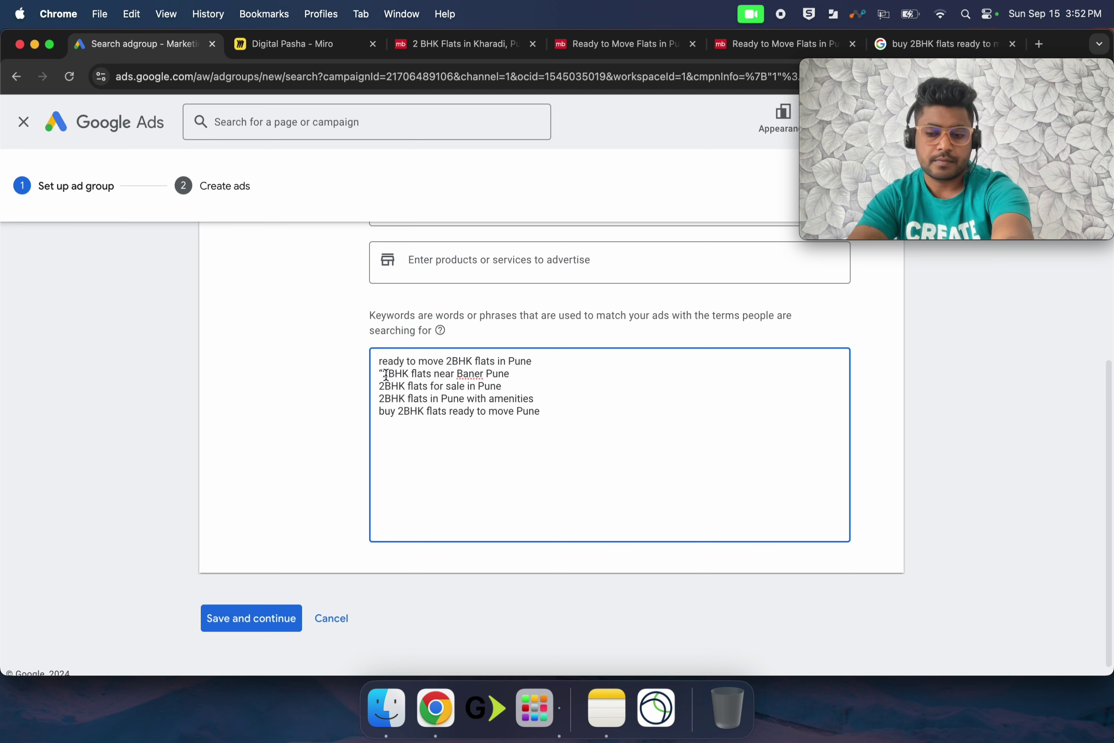
key("BackSpace")
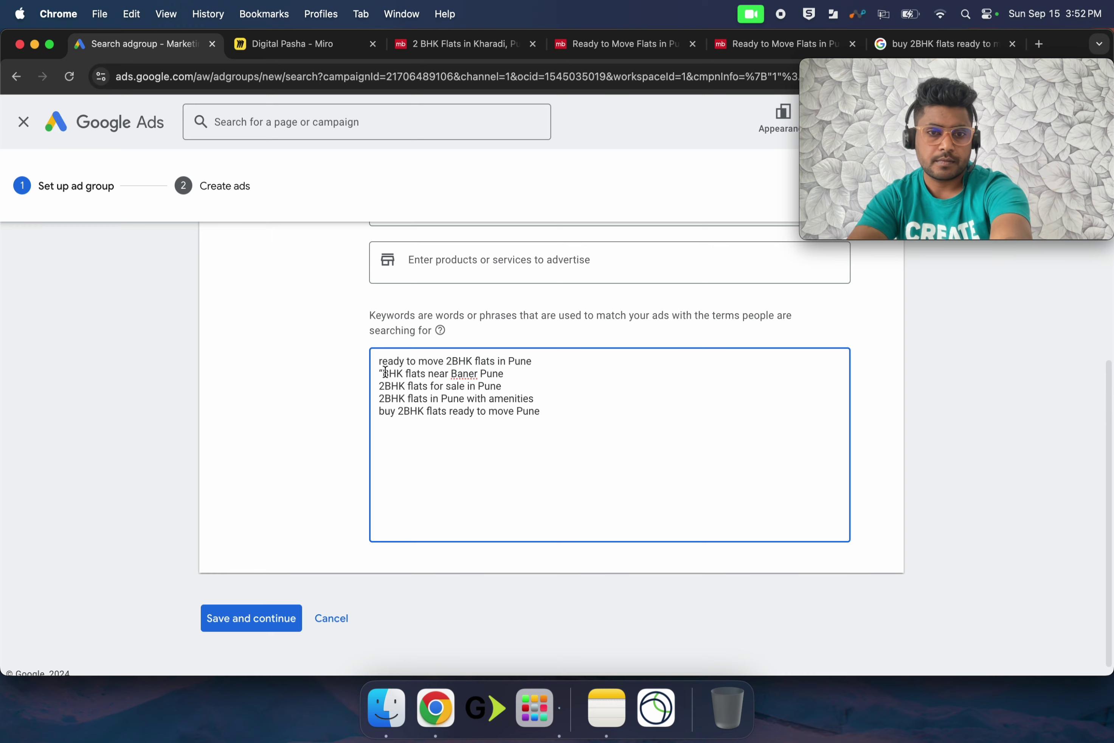
key("BackSpace")
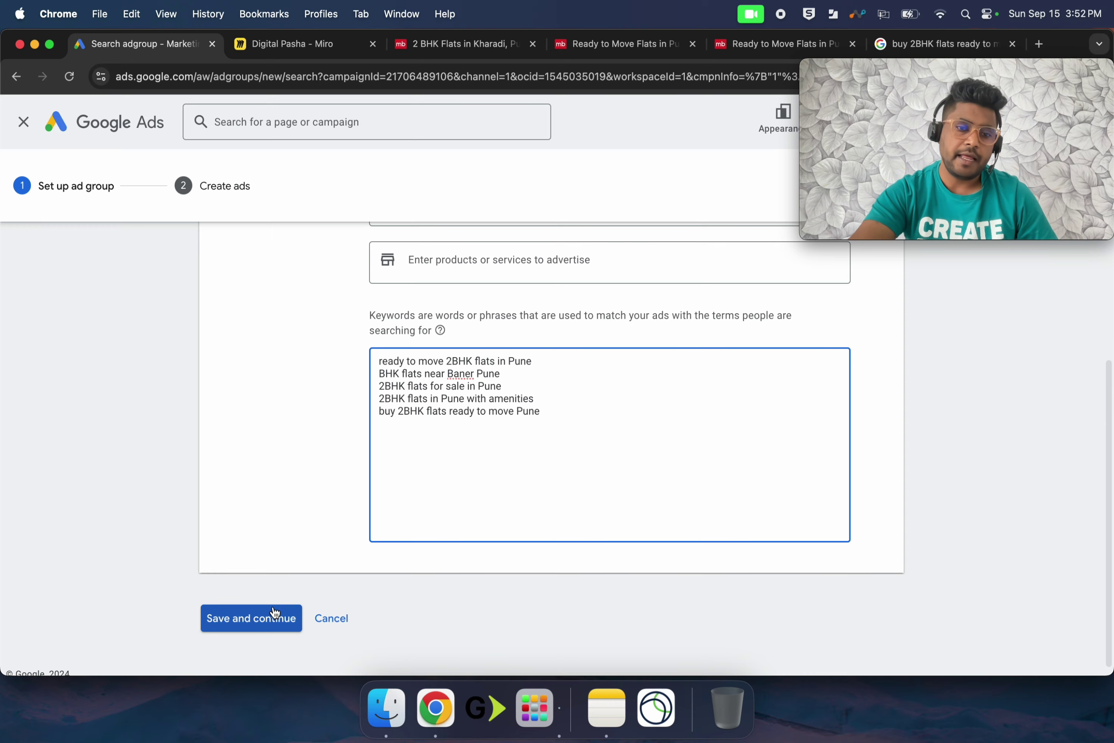
Check the name and keyword list of Ad Group 2: Budget Homes, then save the ad group and continue to ad creation
scroll(511, 496, "up", 2)
scroll(317, 574, "up", 5)
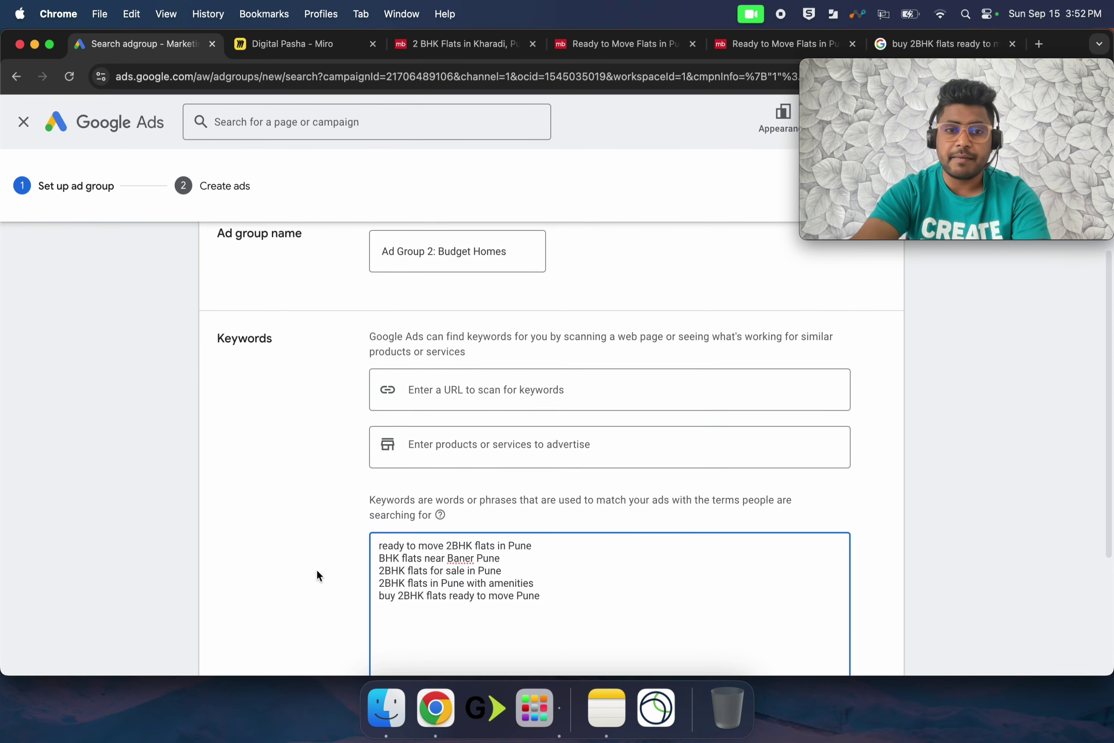
scroll(317, 567, "down", 6)
left_click(267, 609)
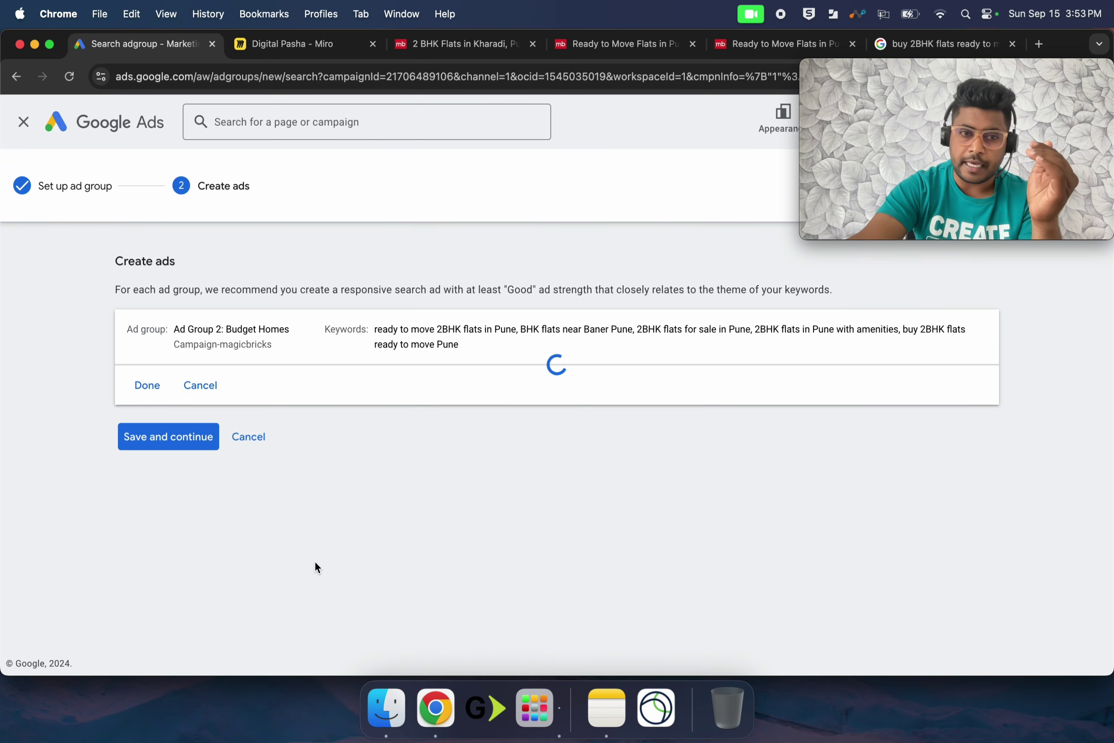
Review the prefilled ad and the keywords of Ad Group 2: Budget Homes against the ad group plan on the Miro board
scroll(491, 551, "down", 2)
scroll(491, 550, "down", 6)
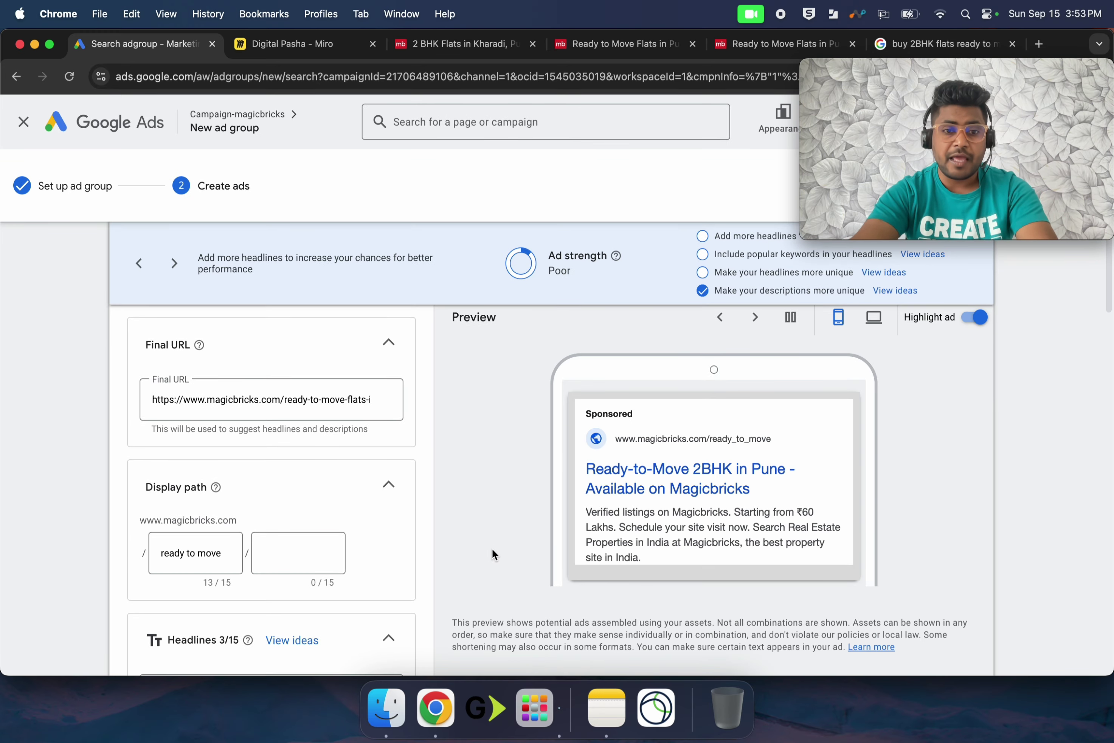
scroll(258, 497, "up", 1)
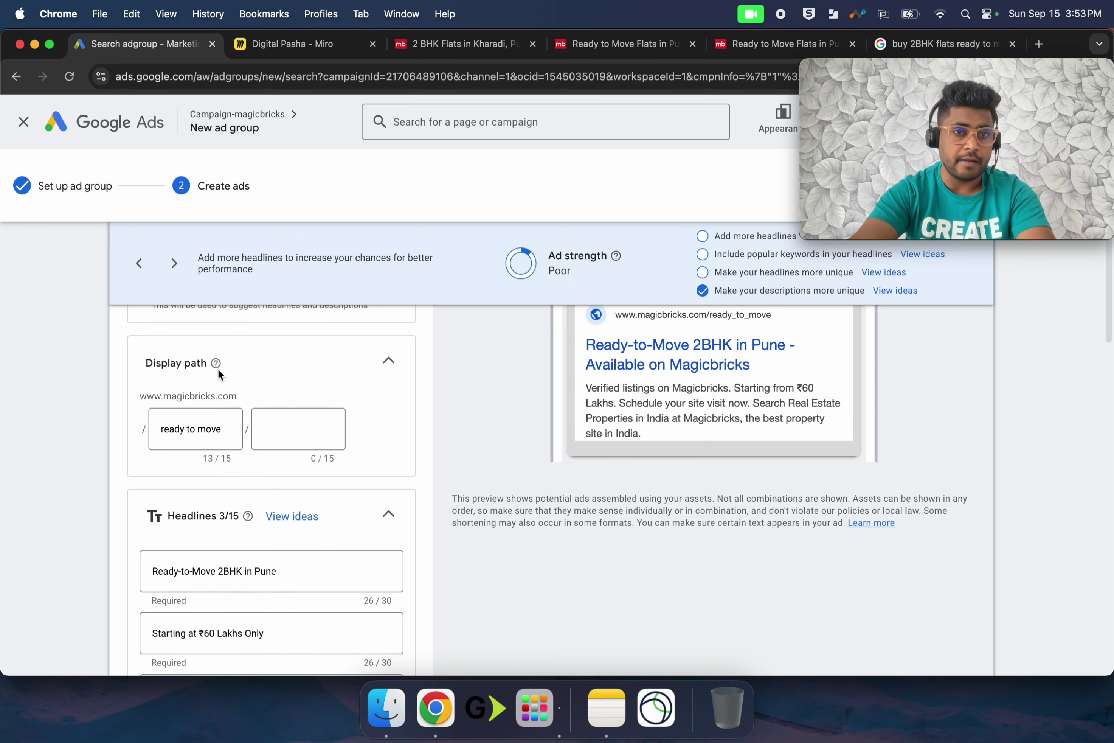
scroll(336, 344, "up", 4)
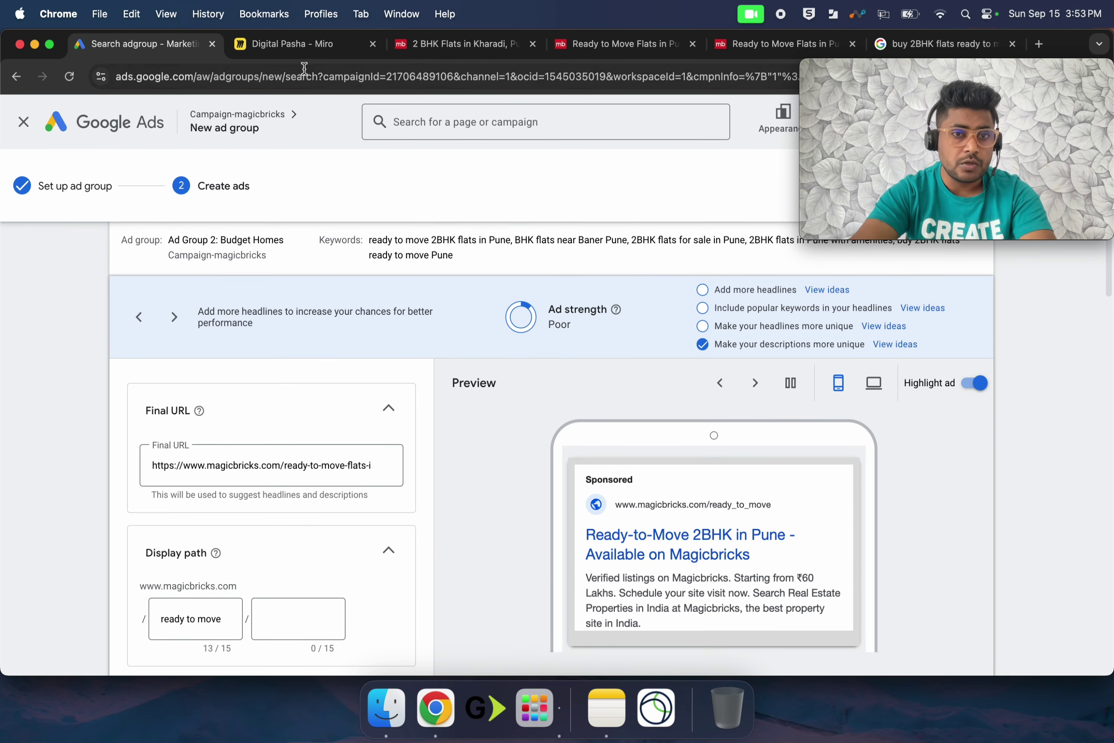
left_click(293, 44)
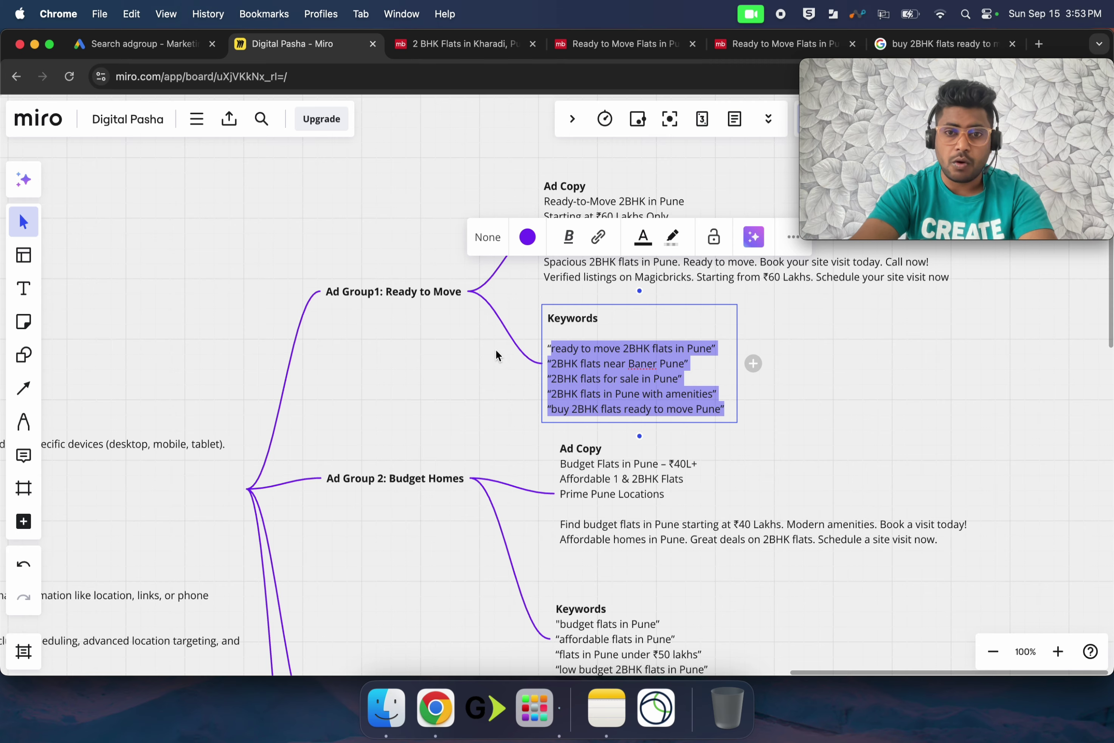
scroll(429, 289, "down", 2)
left_click(158, 46)
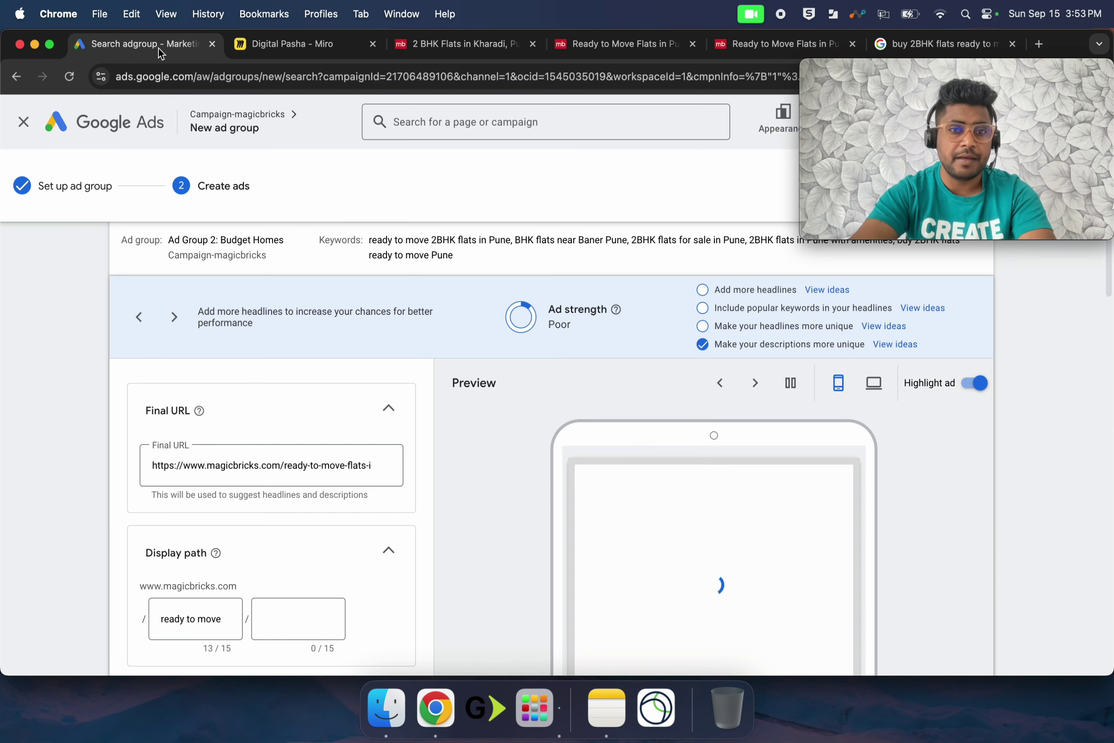
scroll(654, 336, "up", 2)
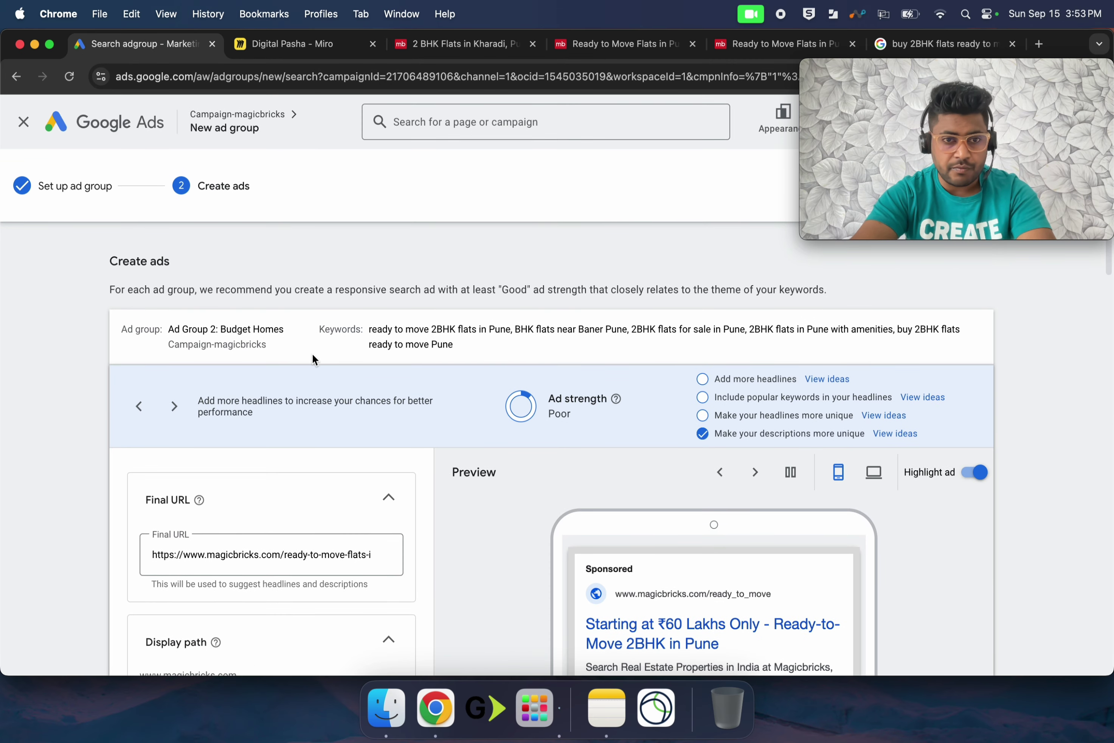
Cancel the ad creation, confirm leaving, and open the search keywords of Ad Group 2: Budget Homes
scroll(447, 444, "down", 15)
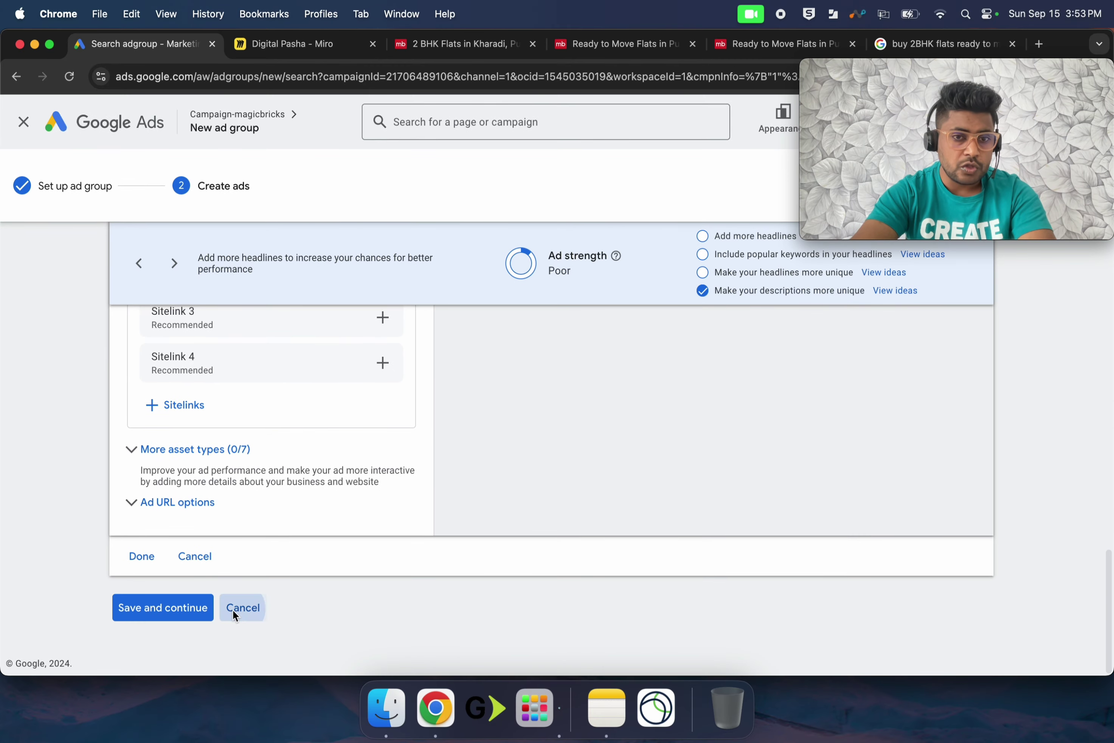
left_click(233, 609)
left_click(673, 425)
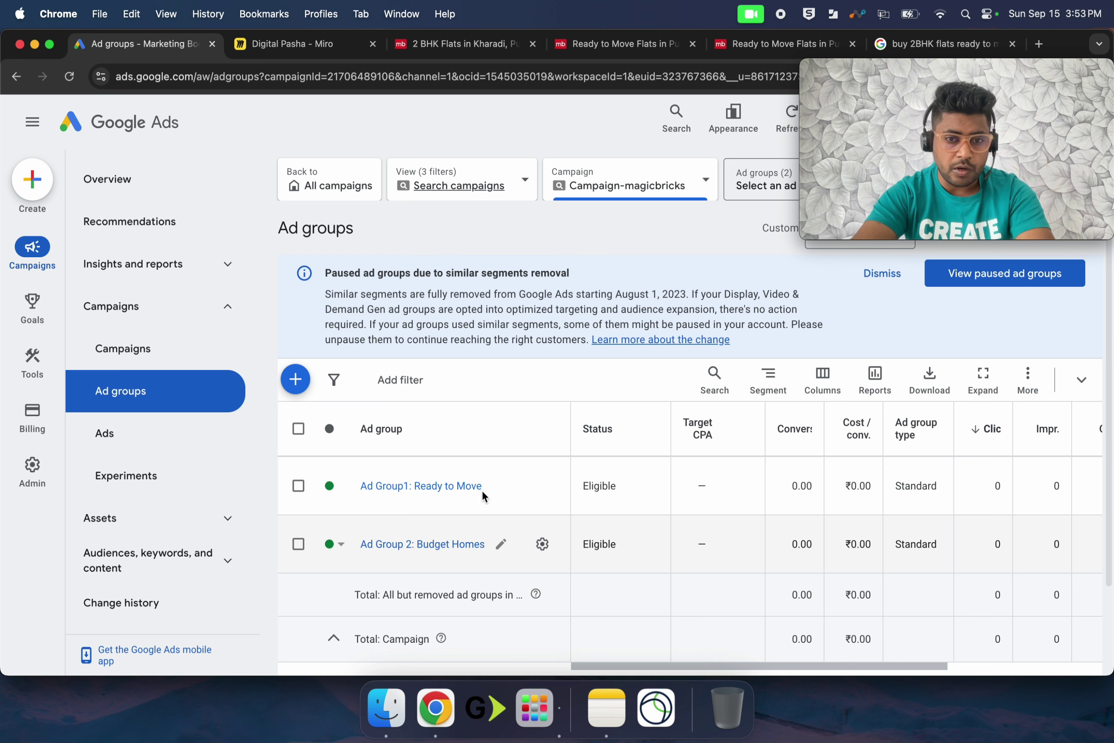
left_click(459, 590)
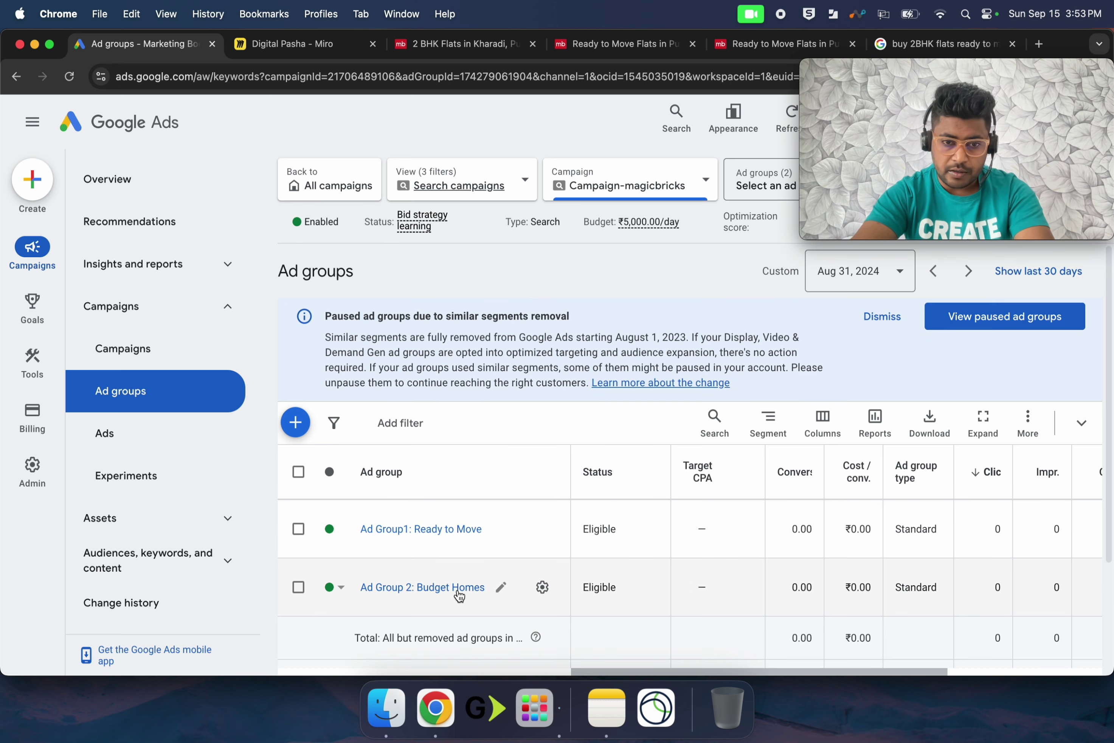
scroll(417, 498, "down", 3)
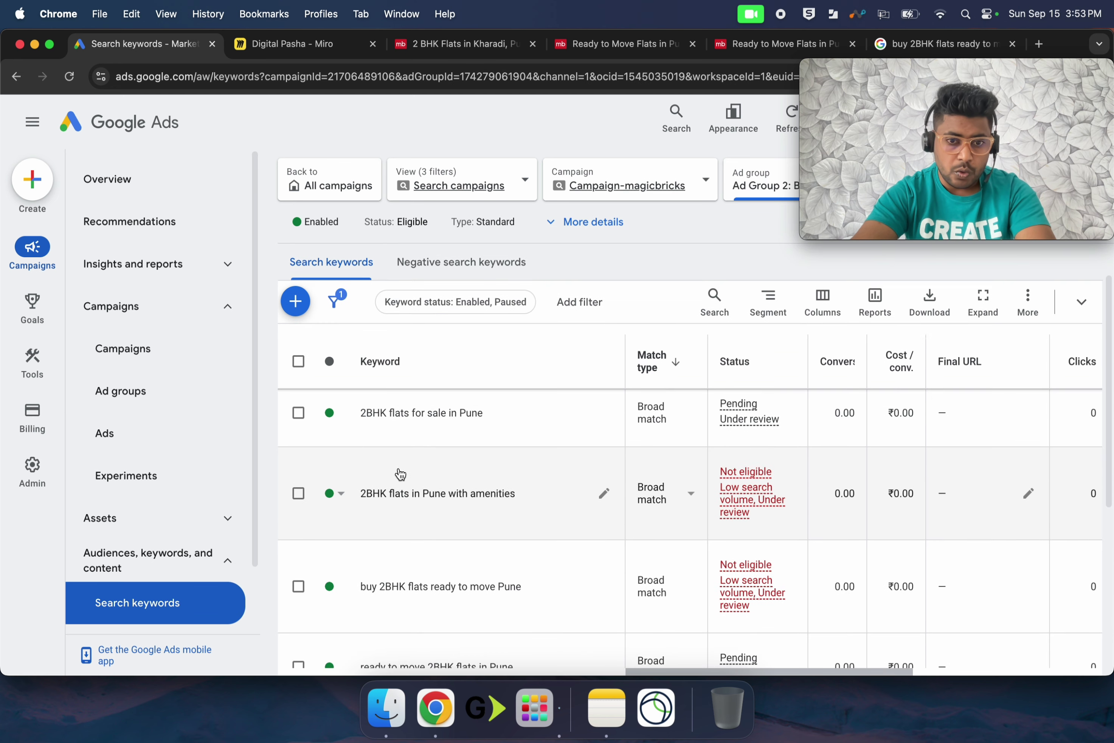
left_click(299, 362)
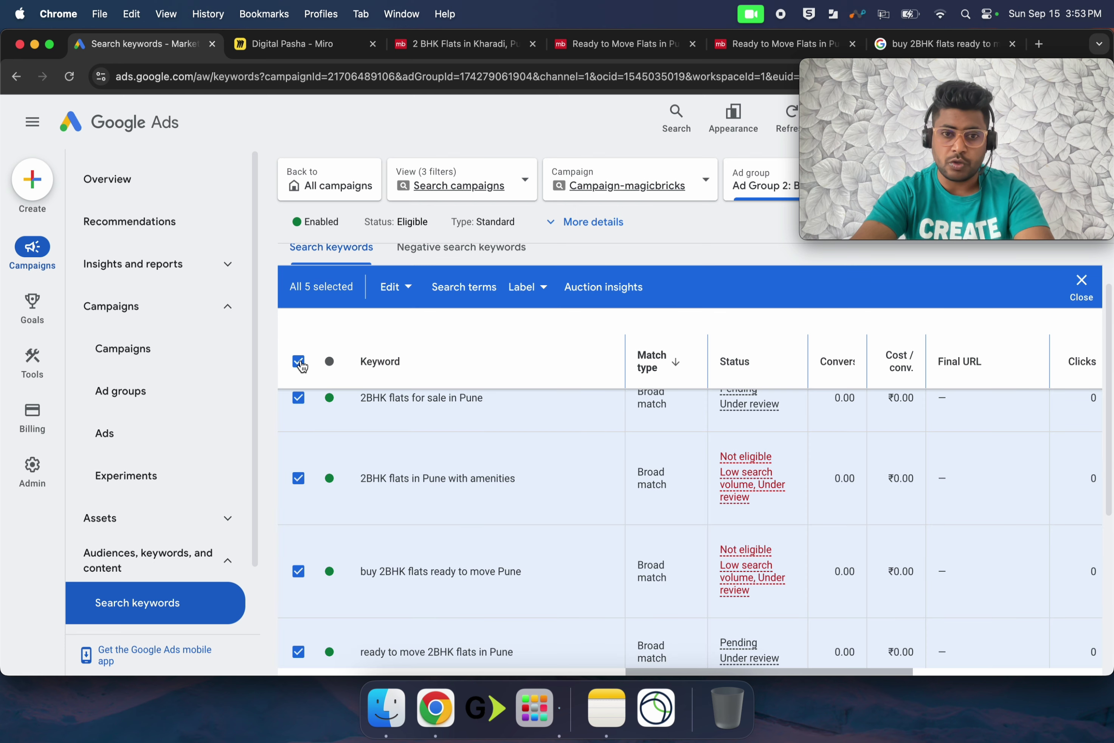
left_click(416, 288)
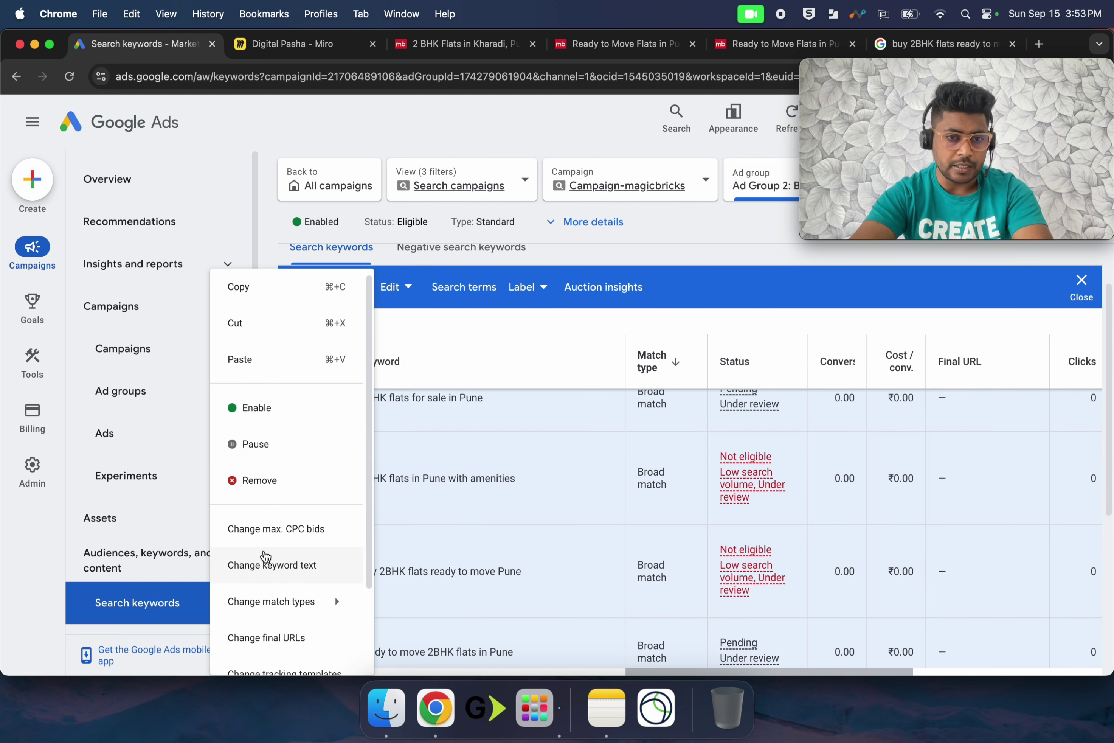
scroll(269, 561, "down", 3)
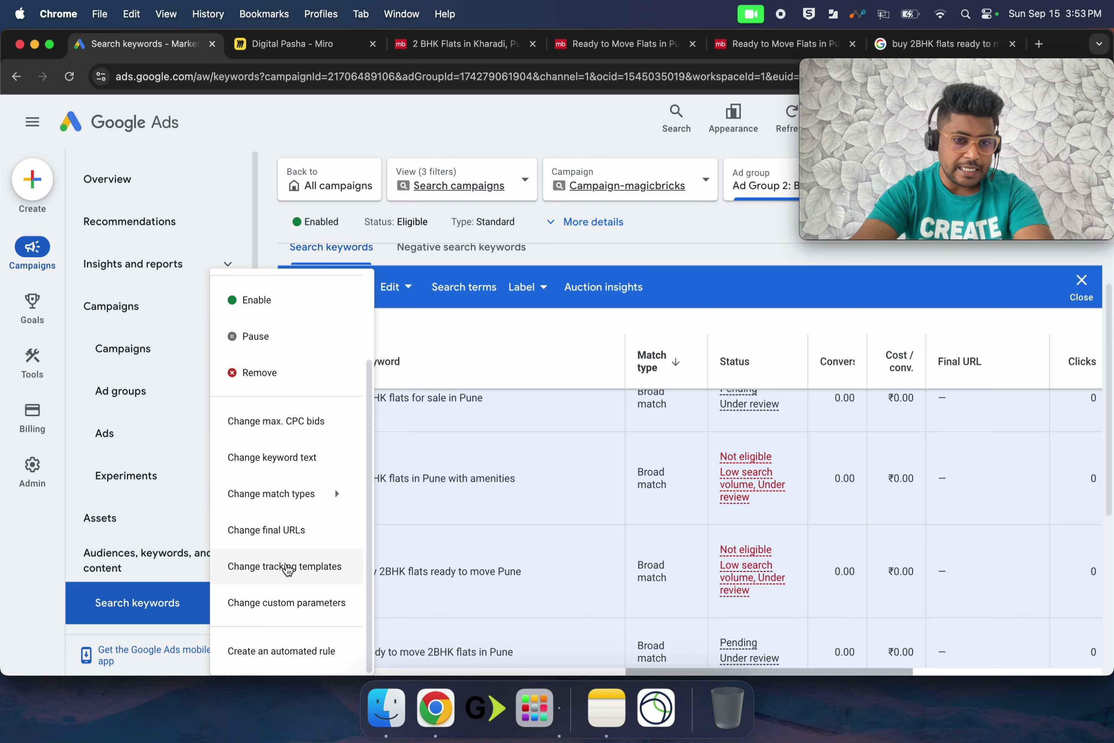
scroll(281, 433, "up", 3)
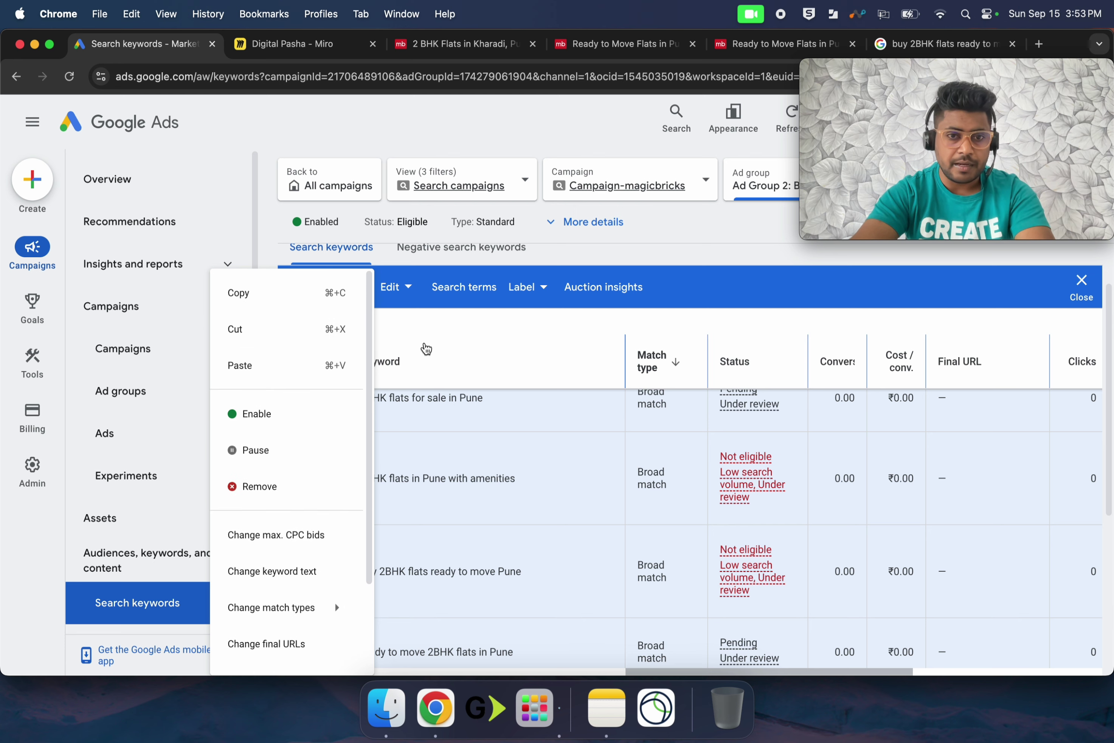
left_click(1077, 291)
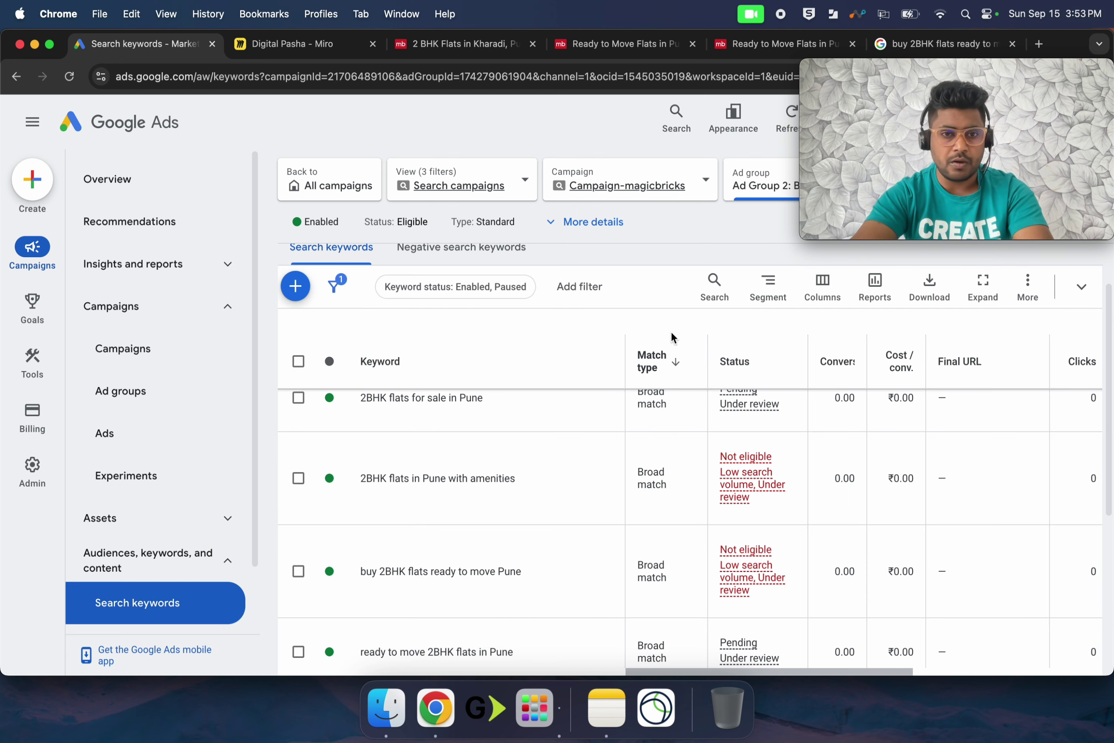
Select all search keywords in Ad Group 2: Budget Homes, remove them and confirm the removal
left_click(298, 360)
left_click(415, 289)
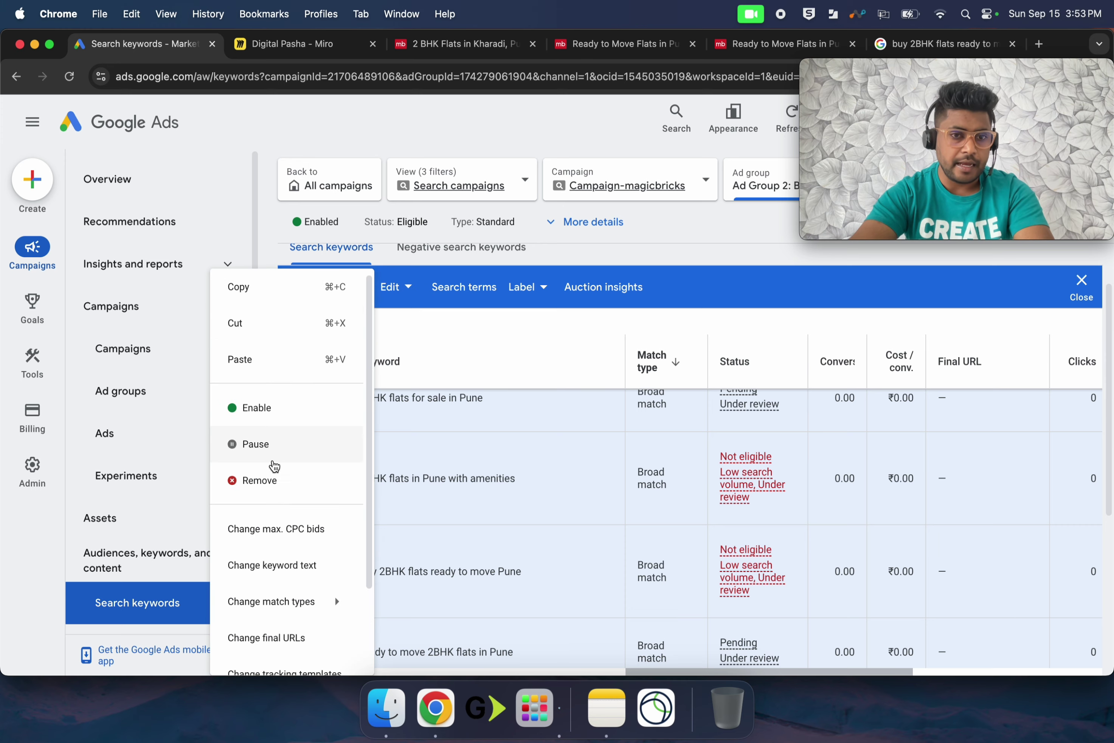
left_click(267, 479)
left_click(702, 440)
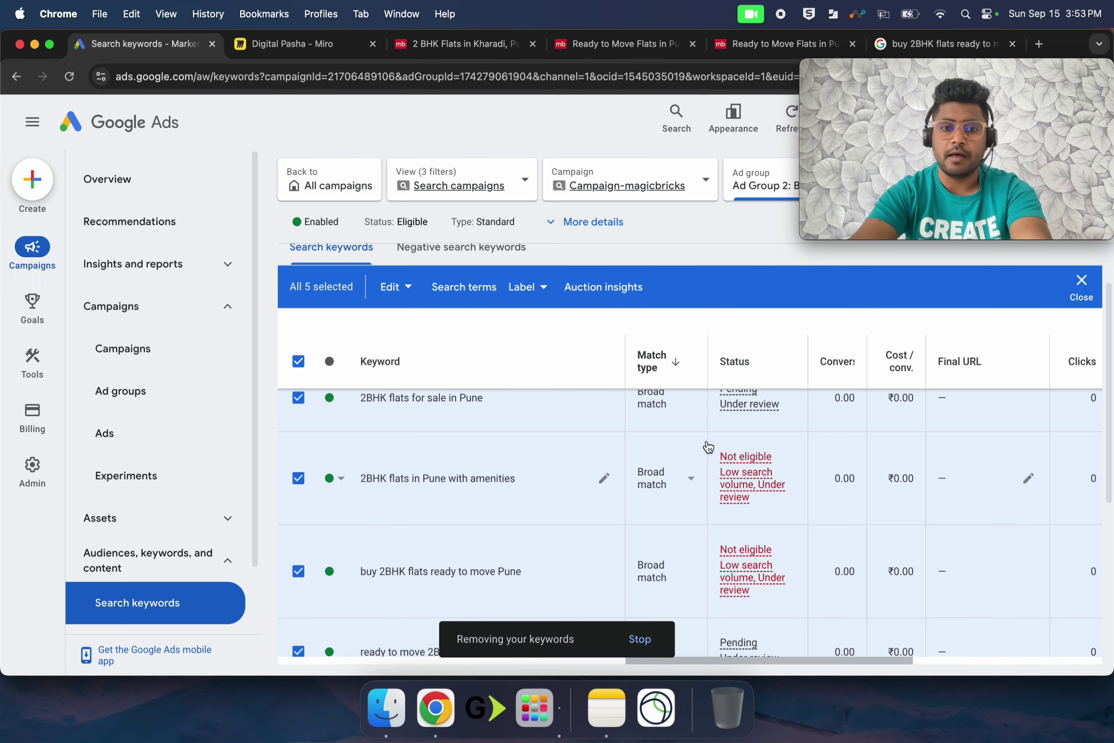
left_click(827, 233)
left_click_drag(864, 174, 866, 467)
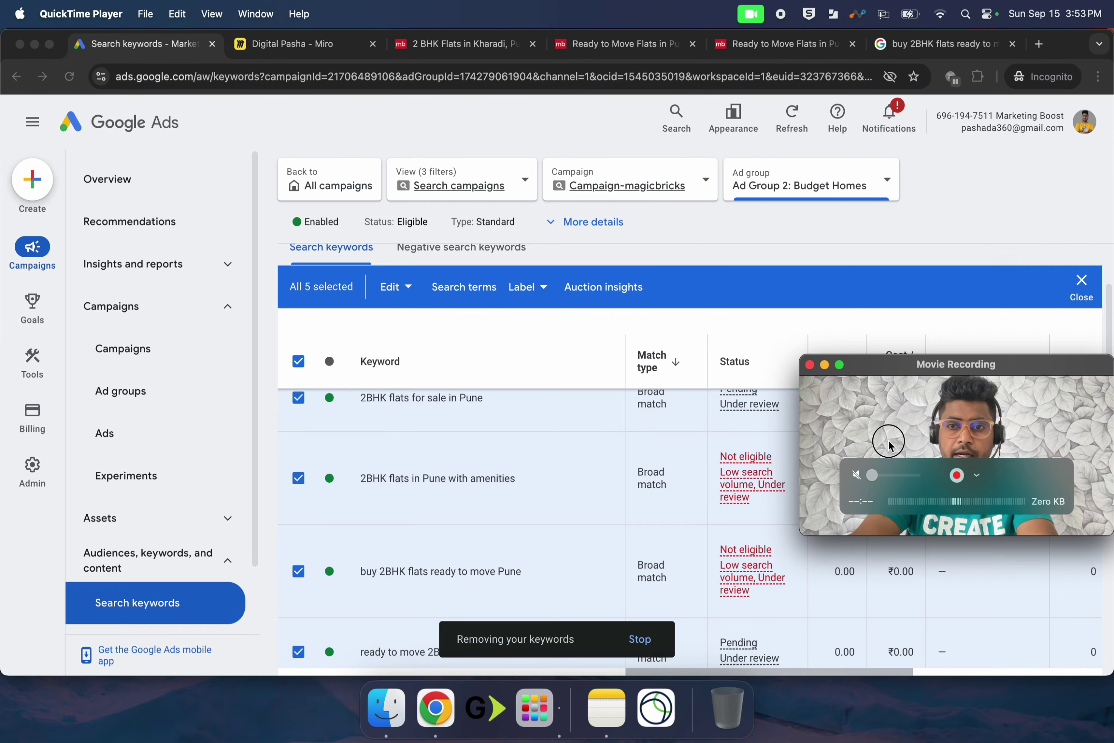
Switch to the Miro board and copy the four keywords listed under Ad Group 2: Budget Homes
left_click(287, 44)
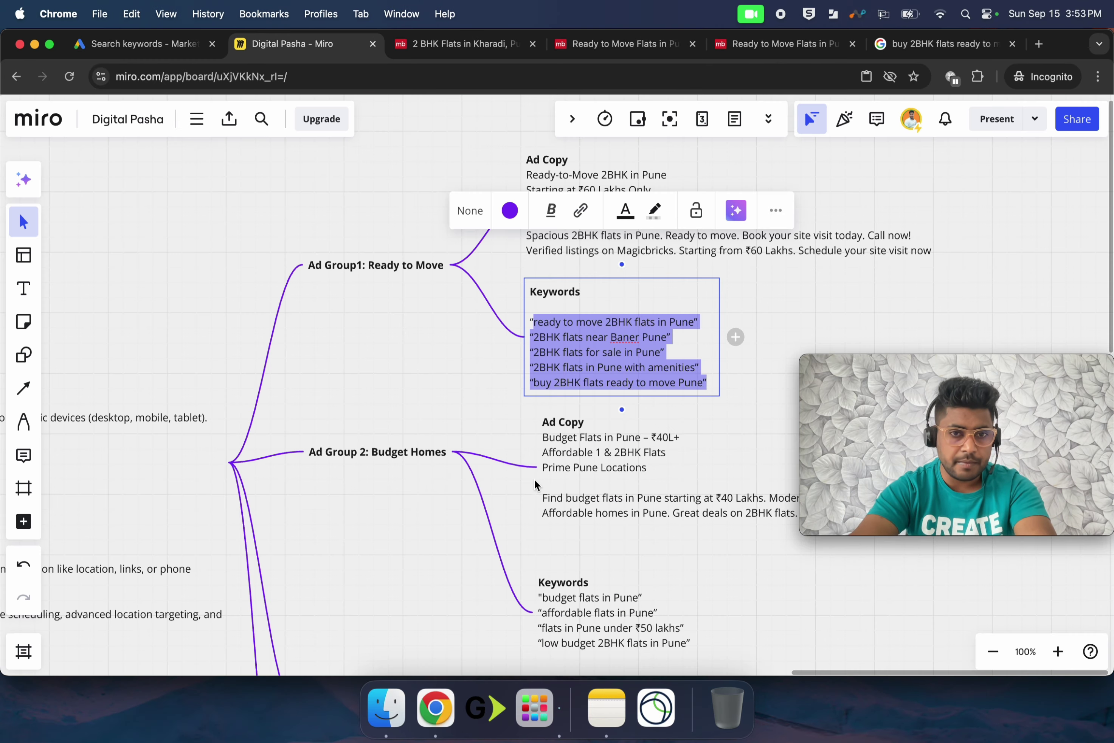
scroll(582, 496, "down", 5)
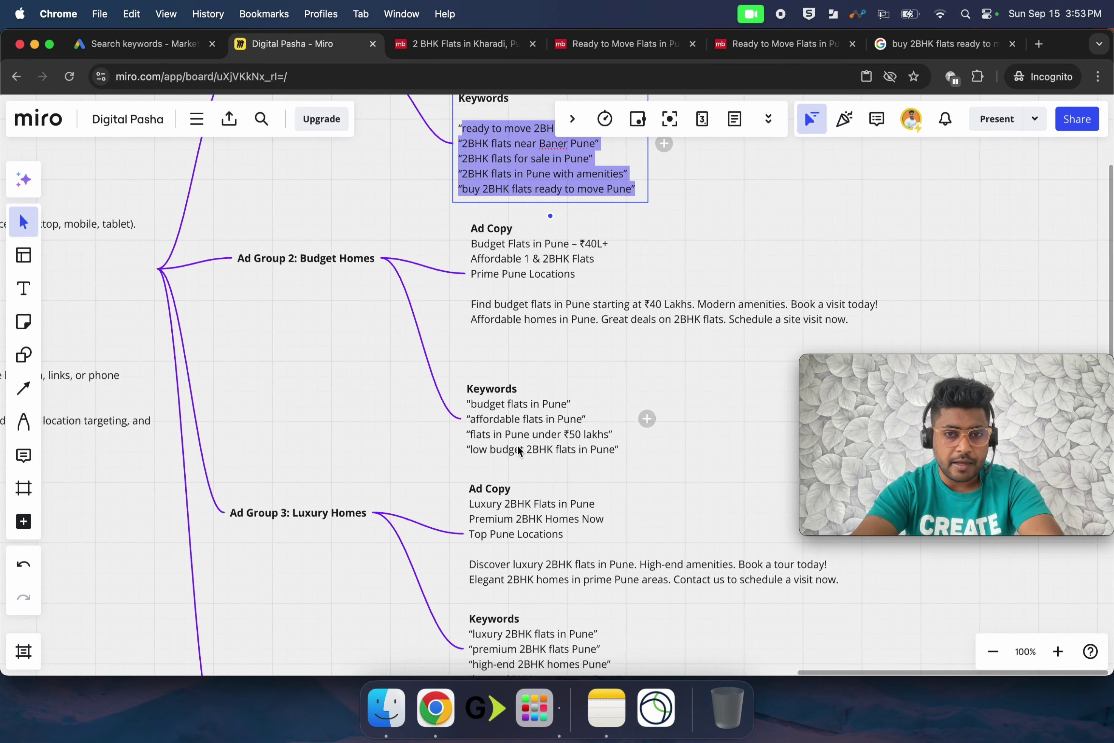
left_click(518, 446)
triple_click(520, 444)
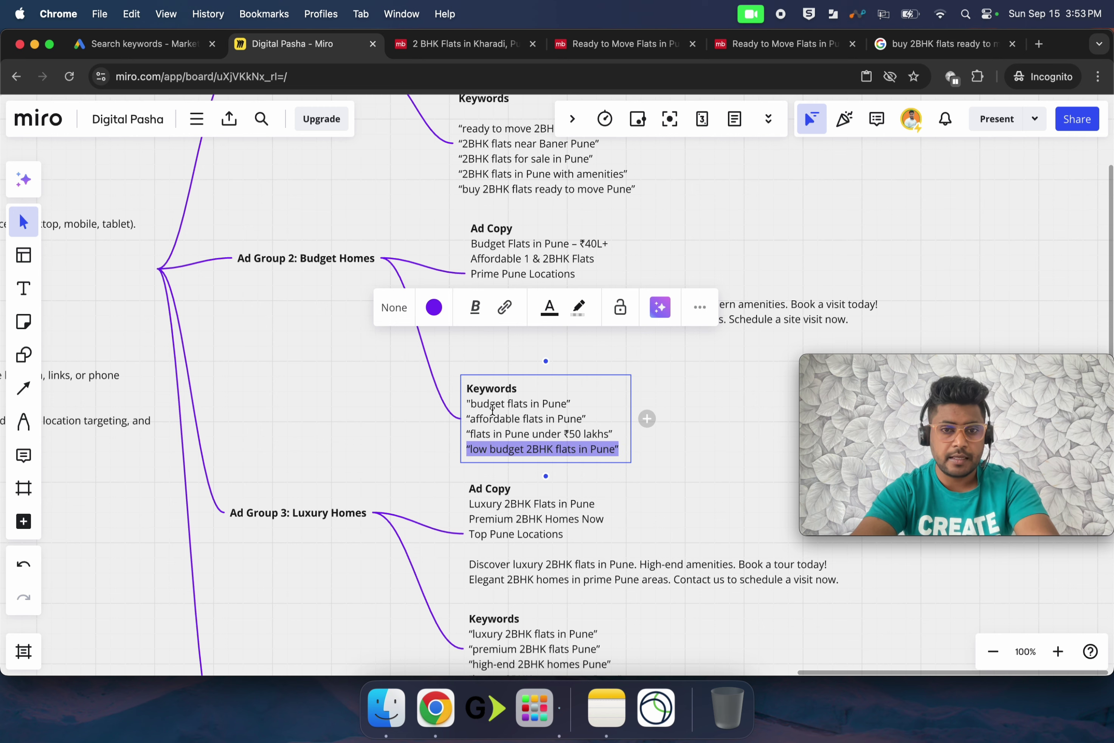
left_click_drag(472, 406, 622, 451)
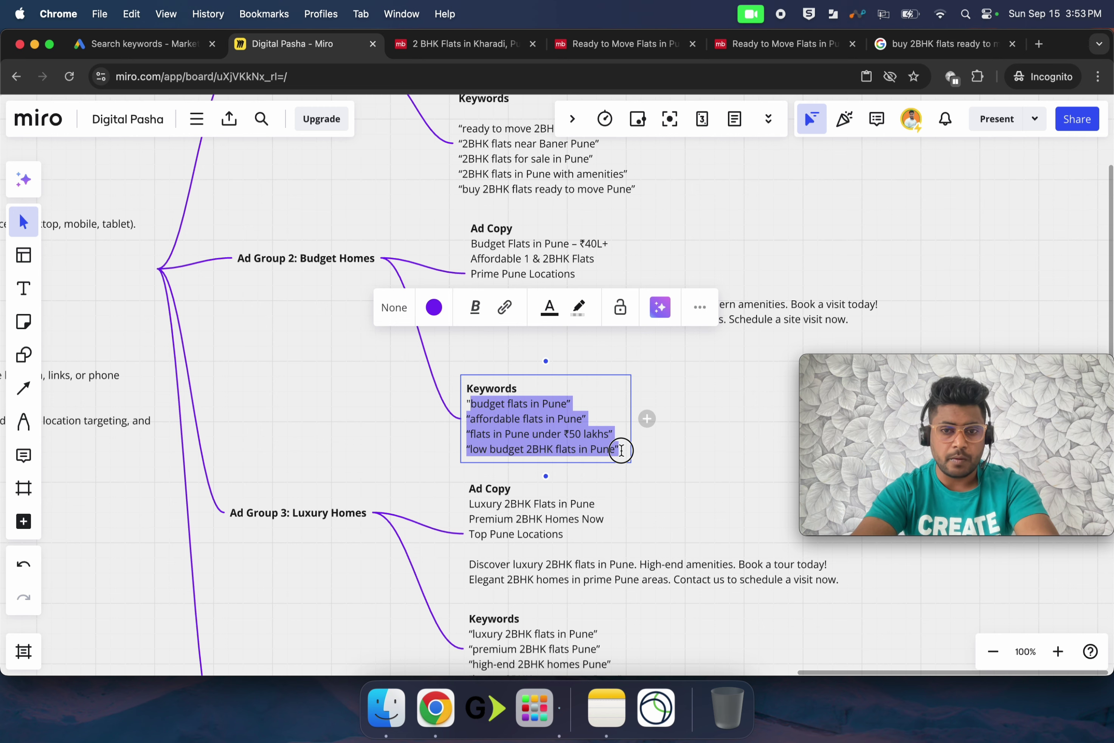
Return to Google Ads and paste the copied Budget Homes keywords into a new keyword entry for Ad Group 2
left_click(141, 43)
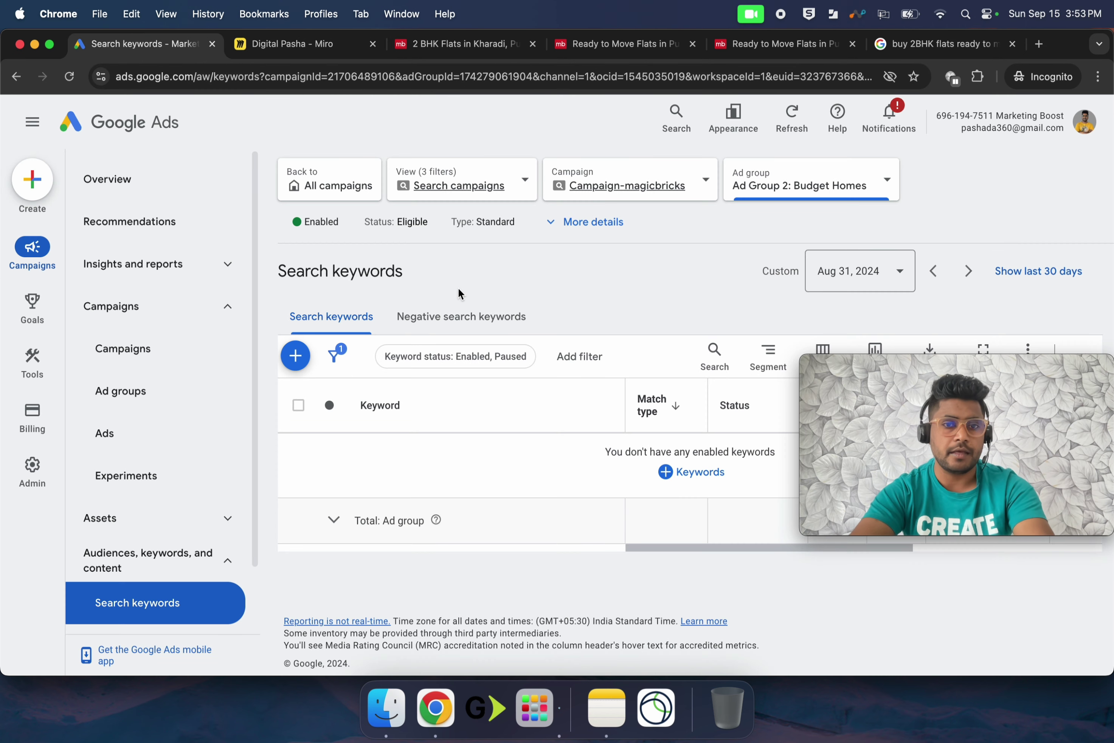
left_click(295, 355)
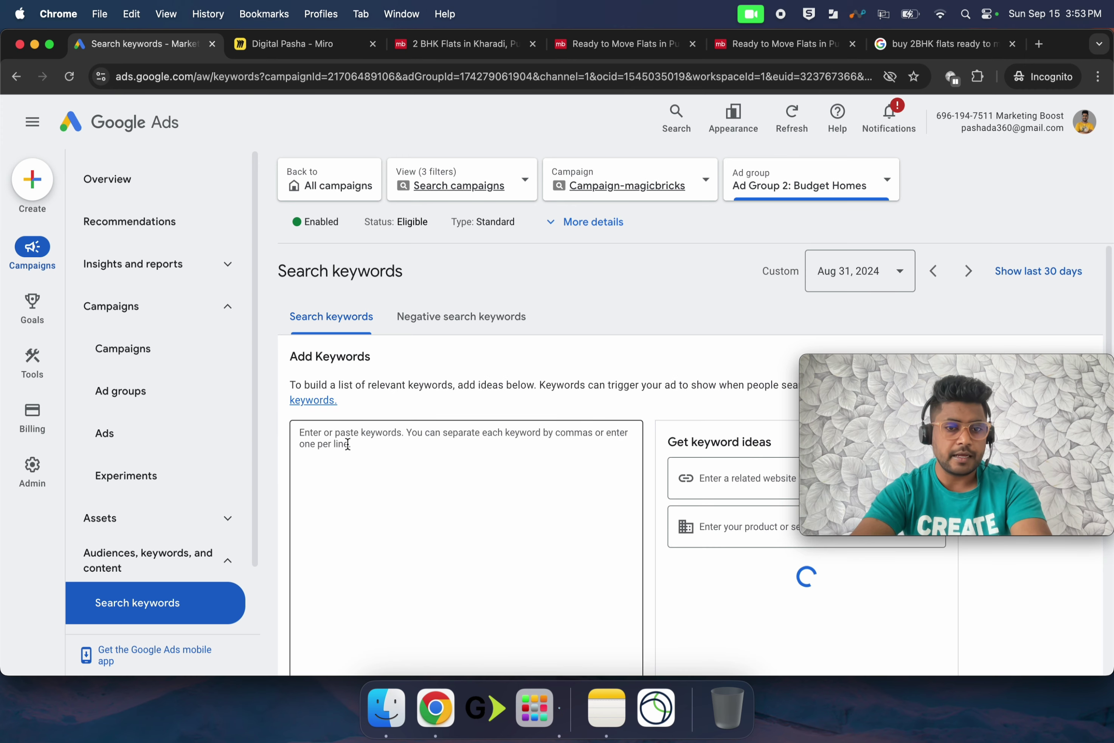
type("budget flats in Pune\" \"affordable flats in Pune\" \"flats in Pune under ₹50 lakhs\" \"low budget 2BHK flats in Pune\"")
Strip the quotation marks from all four pasted keywords and try to save them
left_click(396, 432)
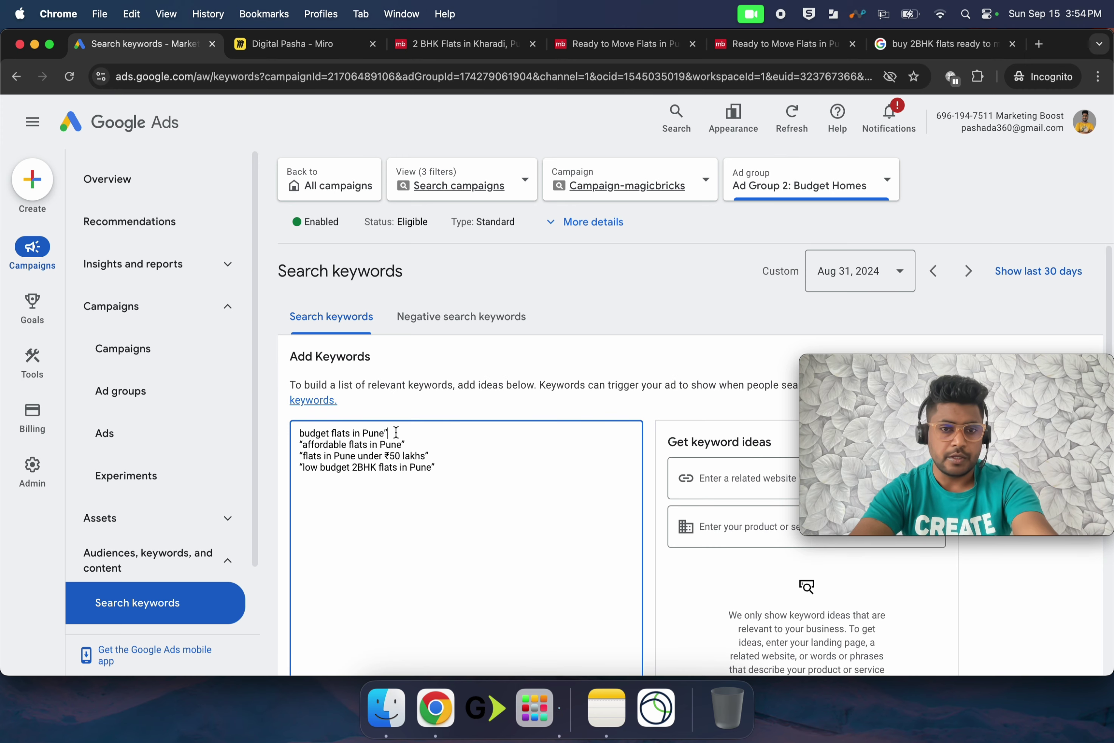
left_click(417, 441)
left_click(435, 456)
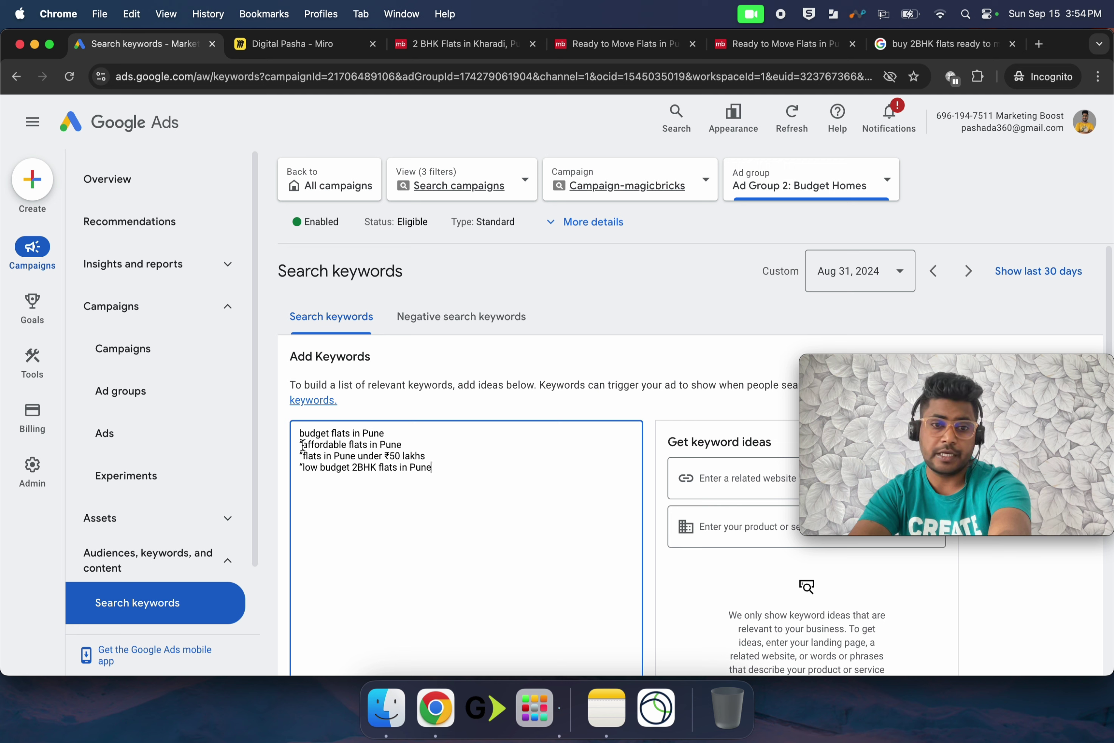
key("BackSpace")
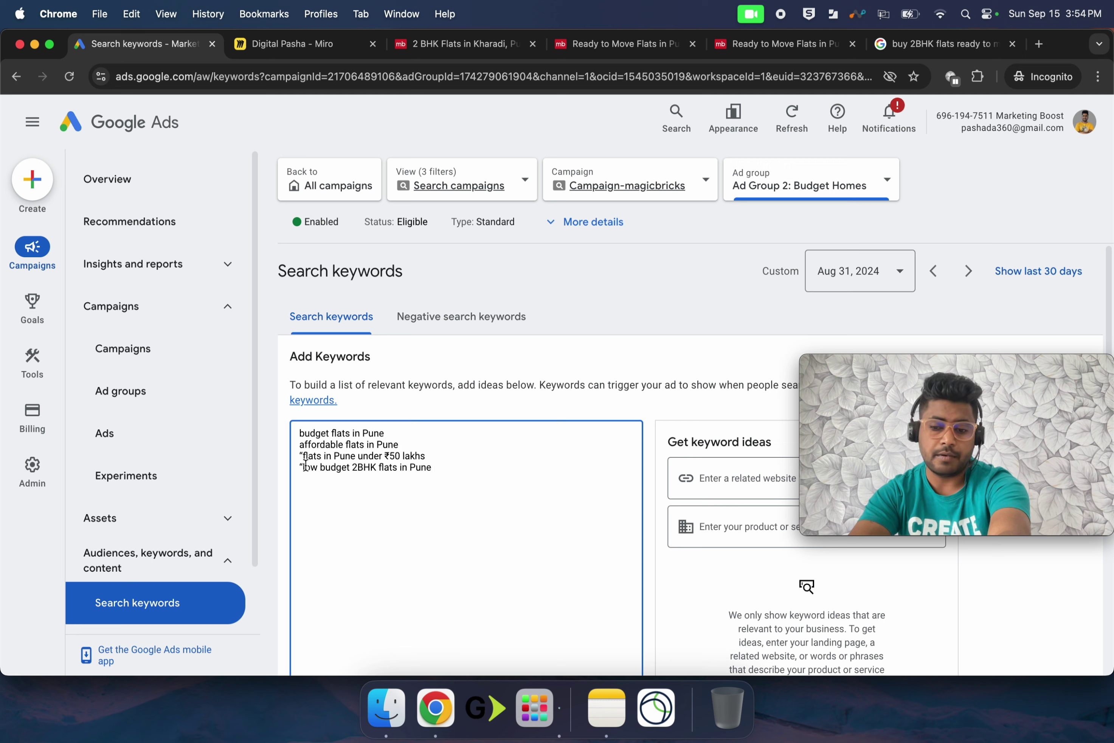
key("BackSpace")
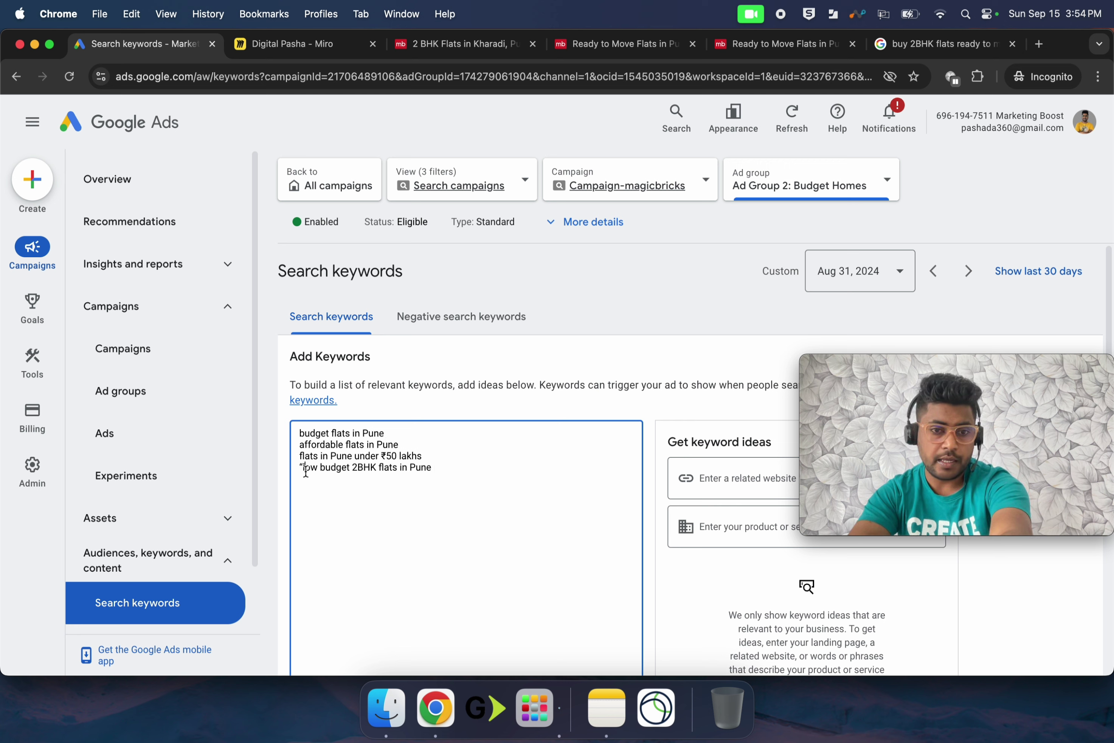
key("BackSpace")
scroll(383, 497, "down", 6)
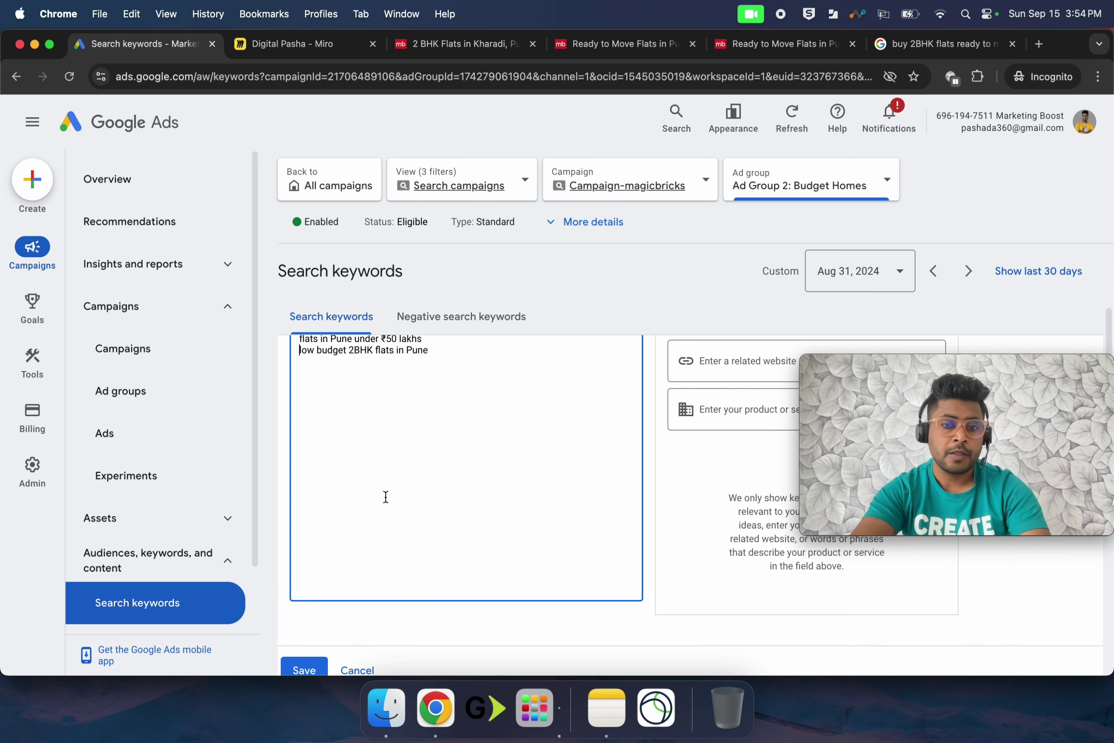
left_click(306, 409)
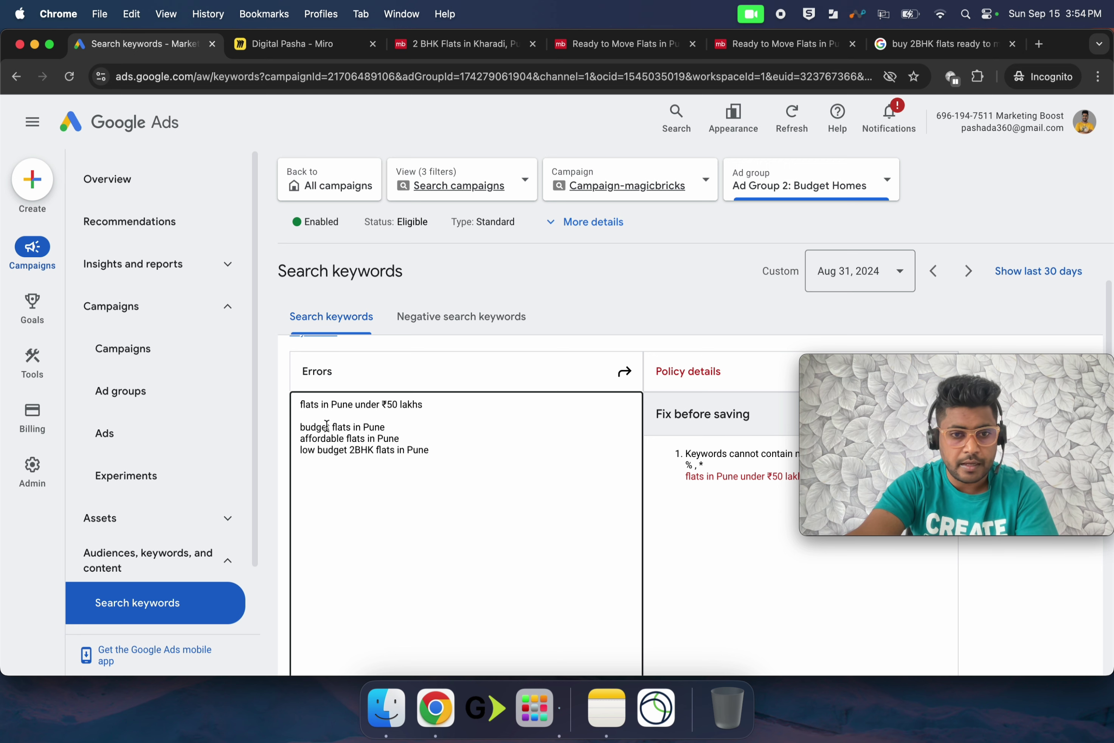
Delete the blank line and the ₹ symbol so the first keyword reads "flats in Pune under 50 lakhs", and save the keywords
left_click(307, 416)
key("BackSpace")
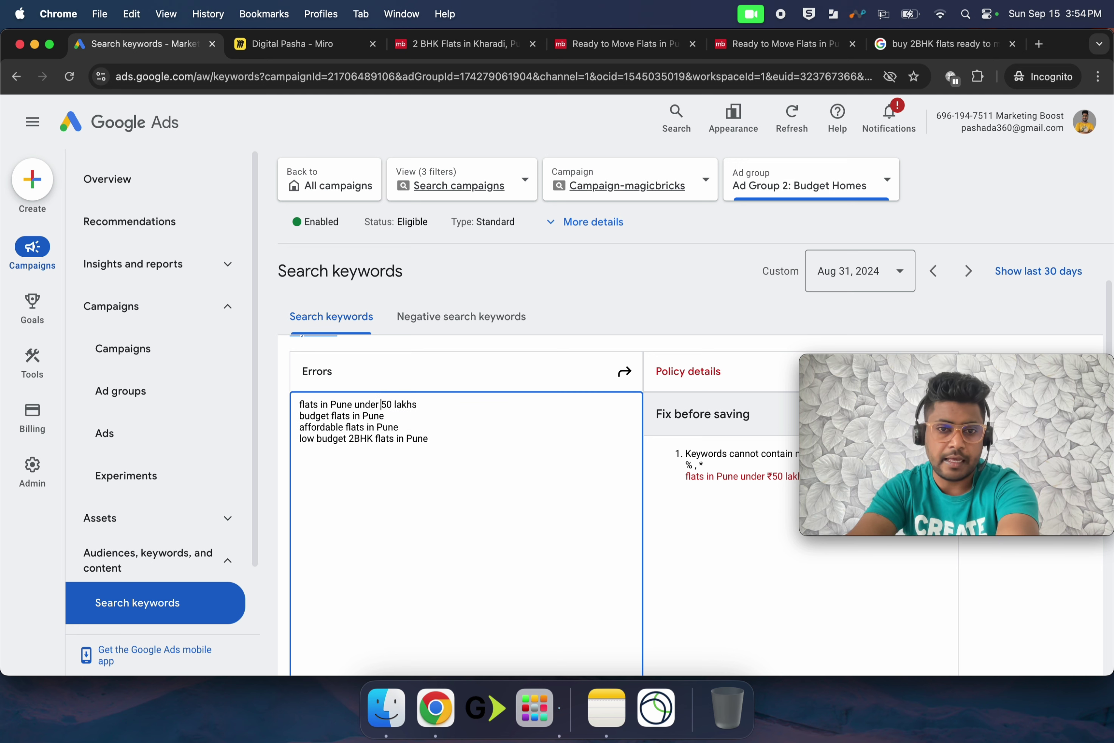
scroll(326, 502, "down", 5)
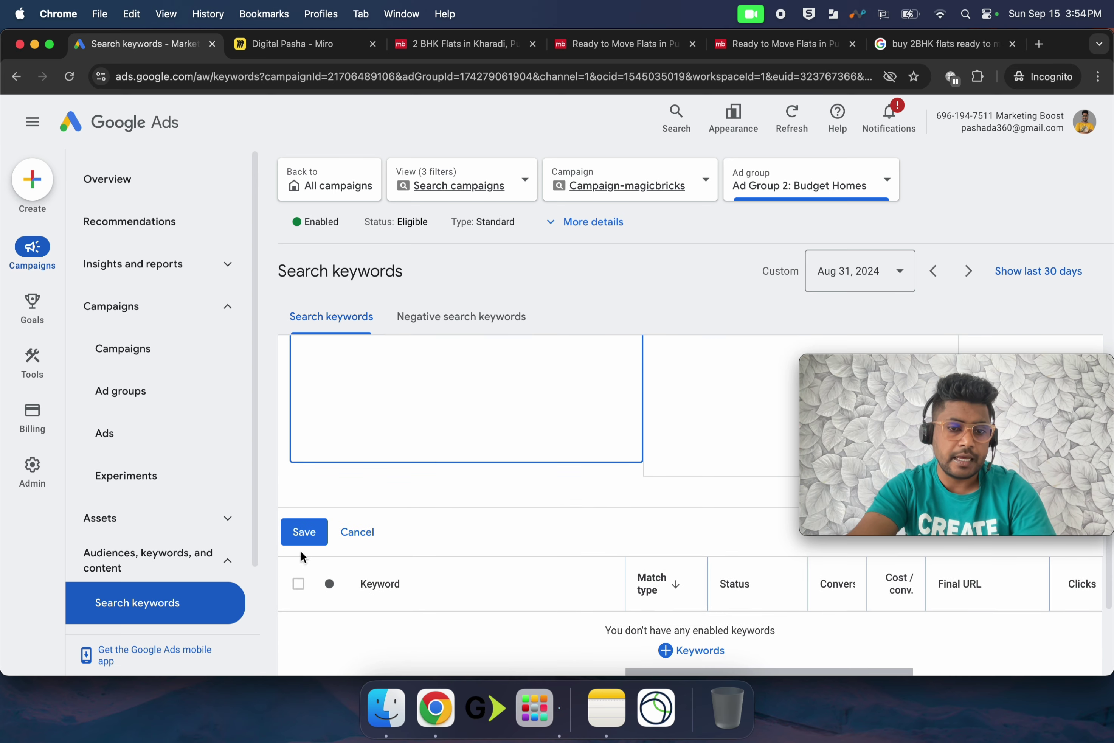
left_click(305, 532)
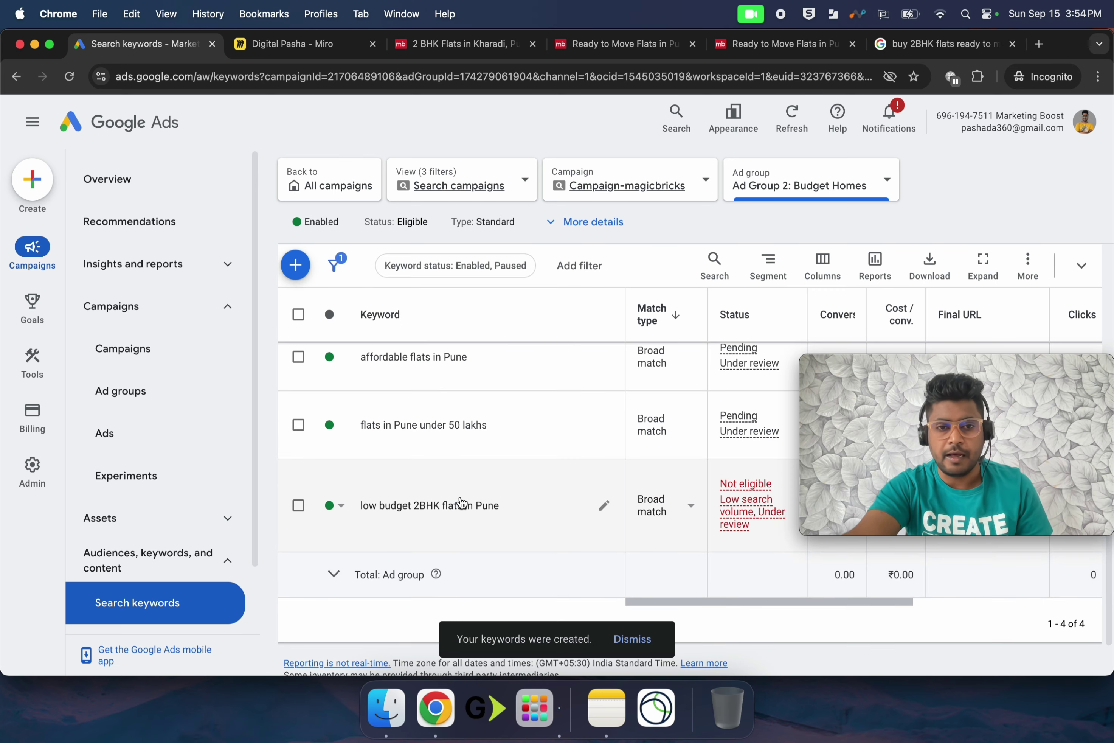
scroll(460, 500, "up", 5)
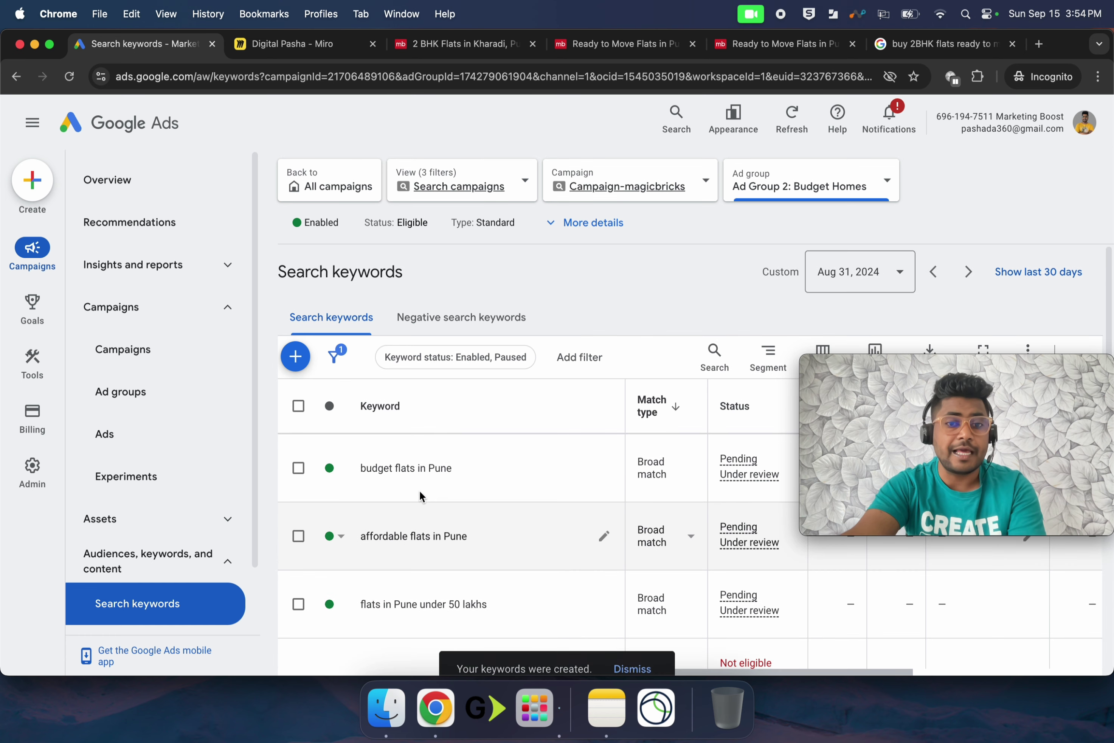
Start a new responsive search ad in Ad Group 2: Budget Homes
left_click(159, 449)
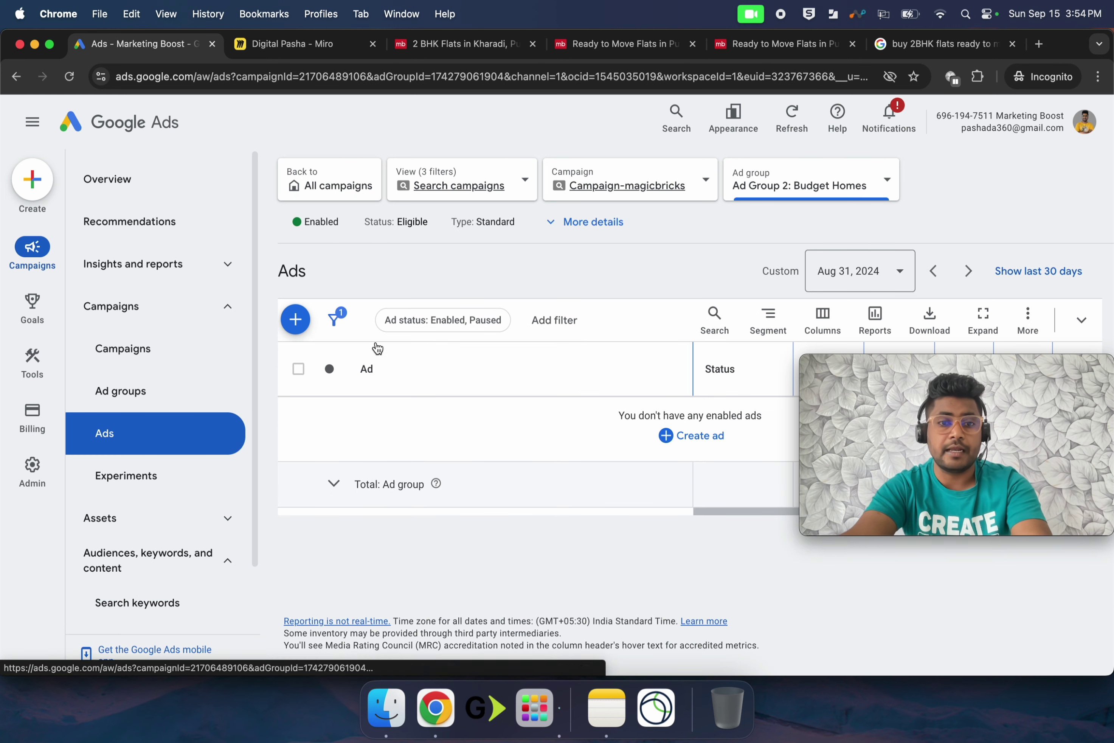
left_click(296, 336)
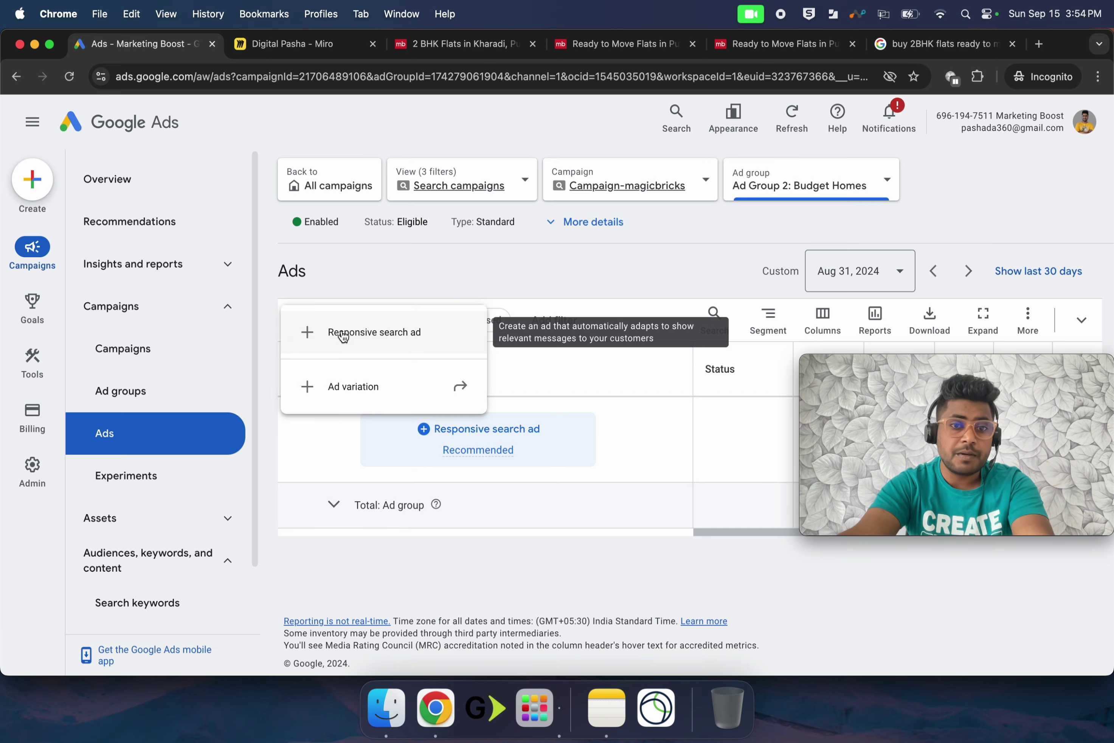
left_click(343, 334)
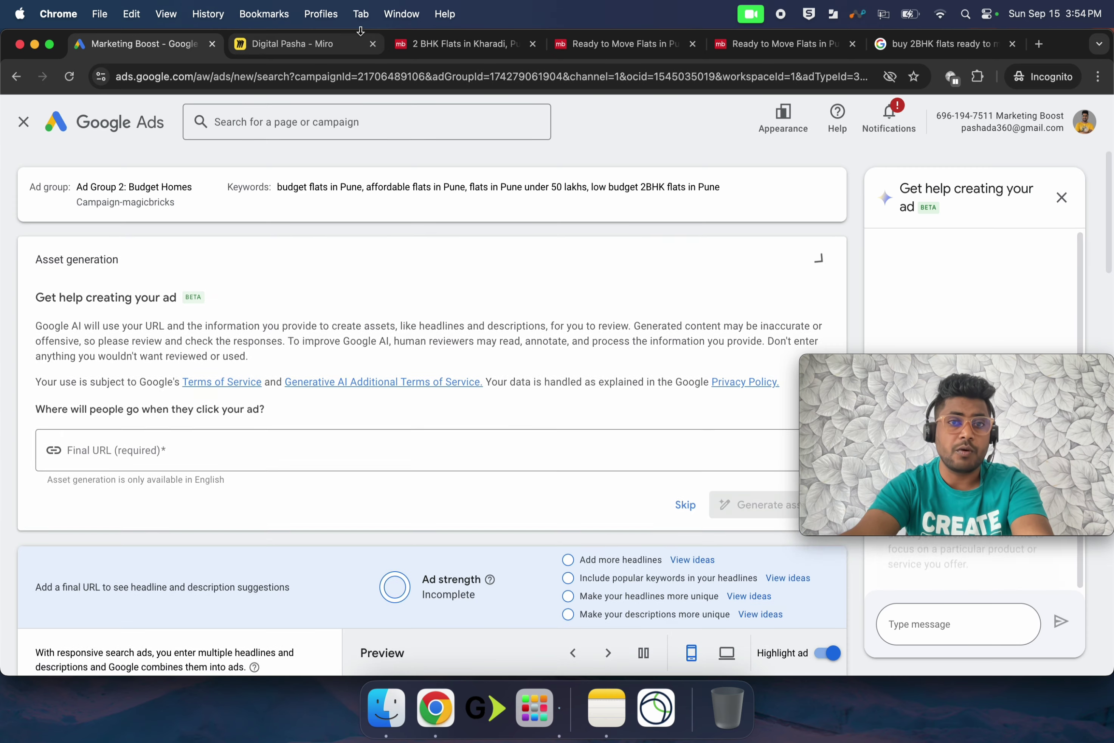
scroll(306, 427, "down", 8)
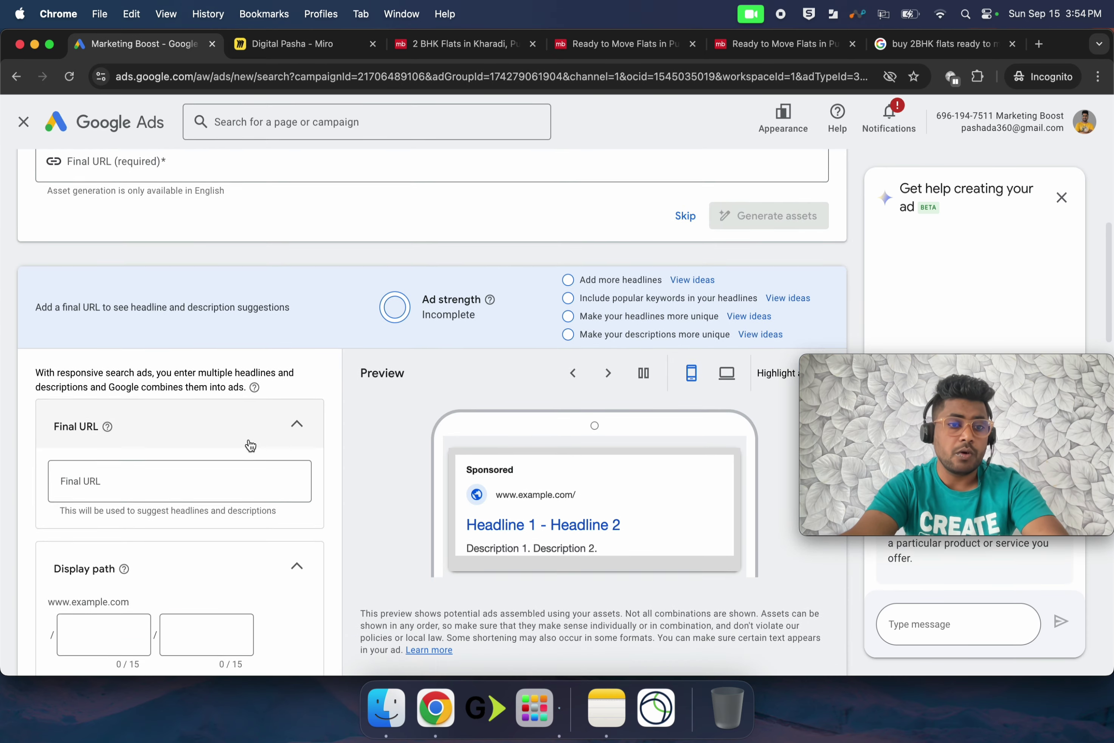
Switch to the Magicbricks site, open its Budget Homes listing for Pune and copy the page URL
left_click(288, 44)
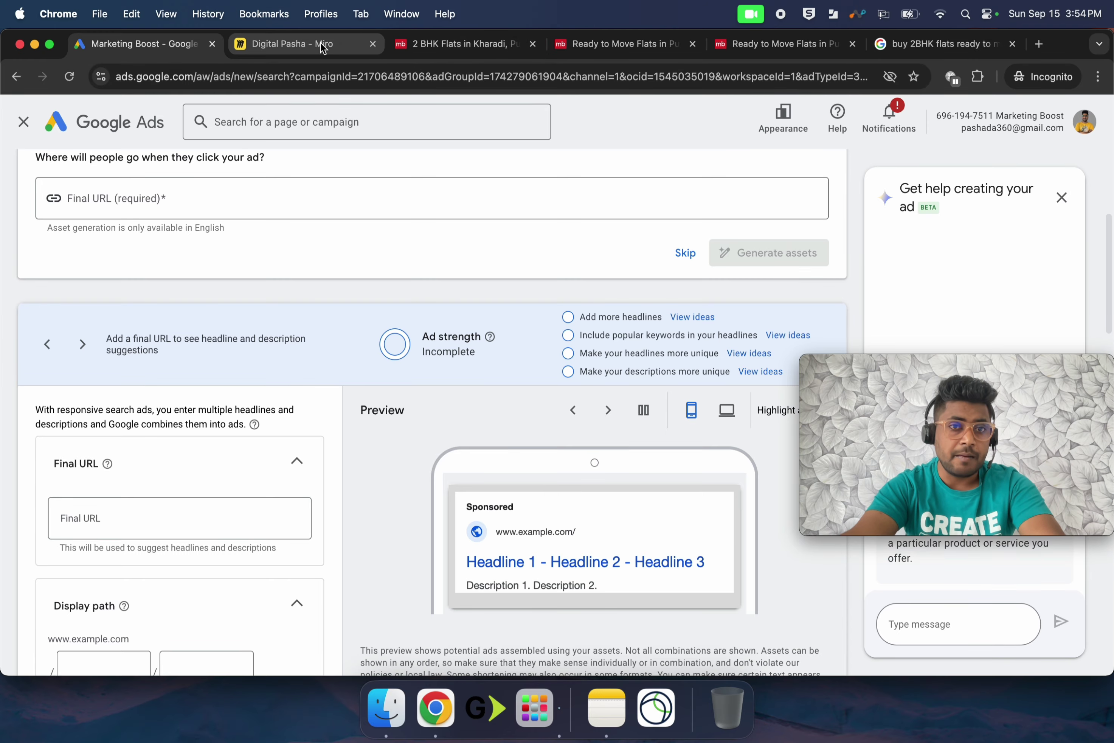
left_click(460, 44)
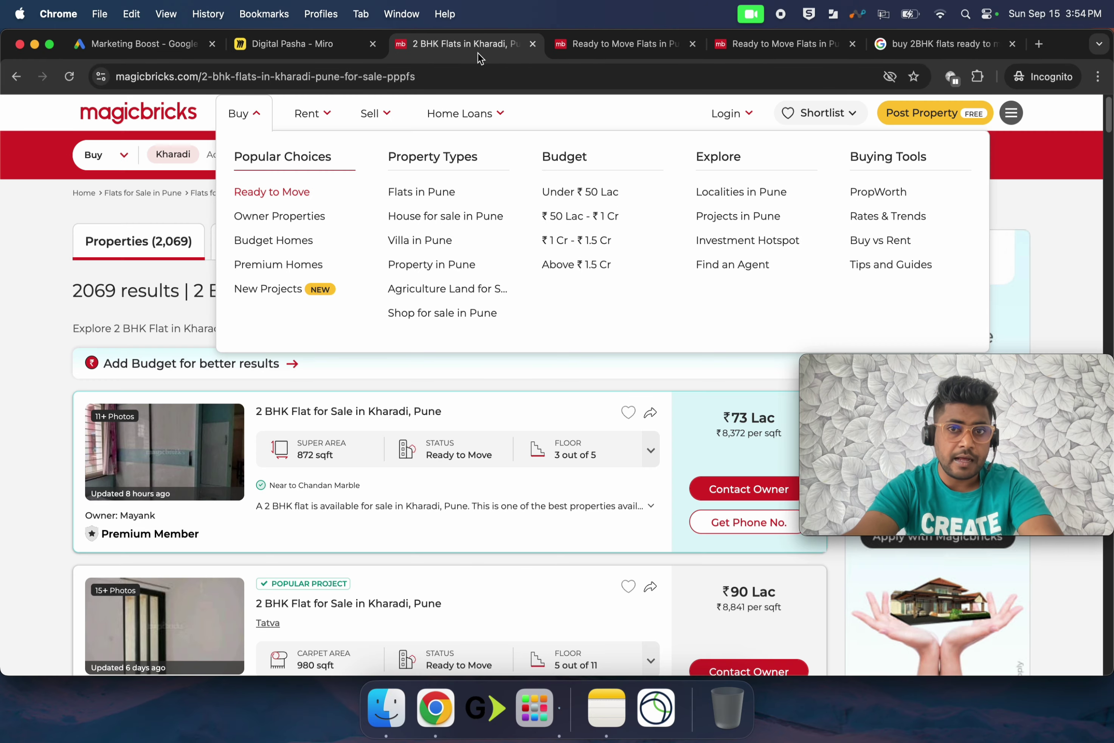
mouse_move(242, 113)
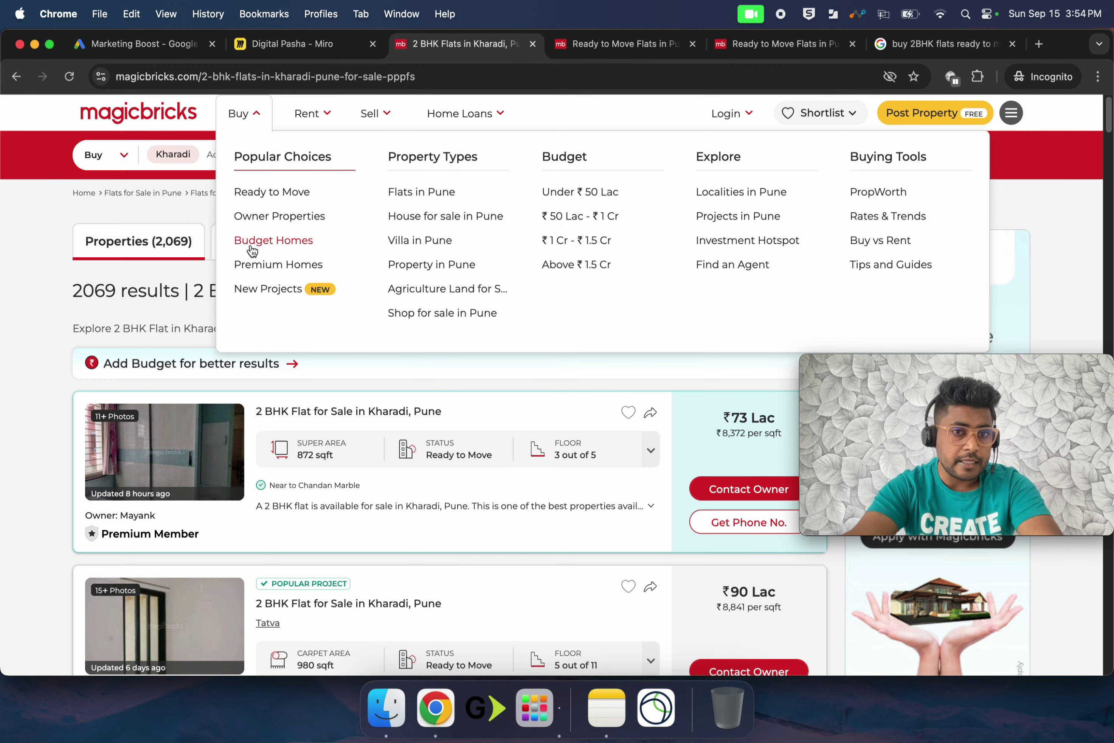
left_click(281, 242)
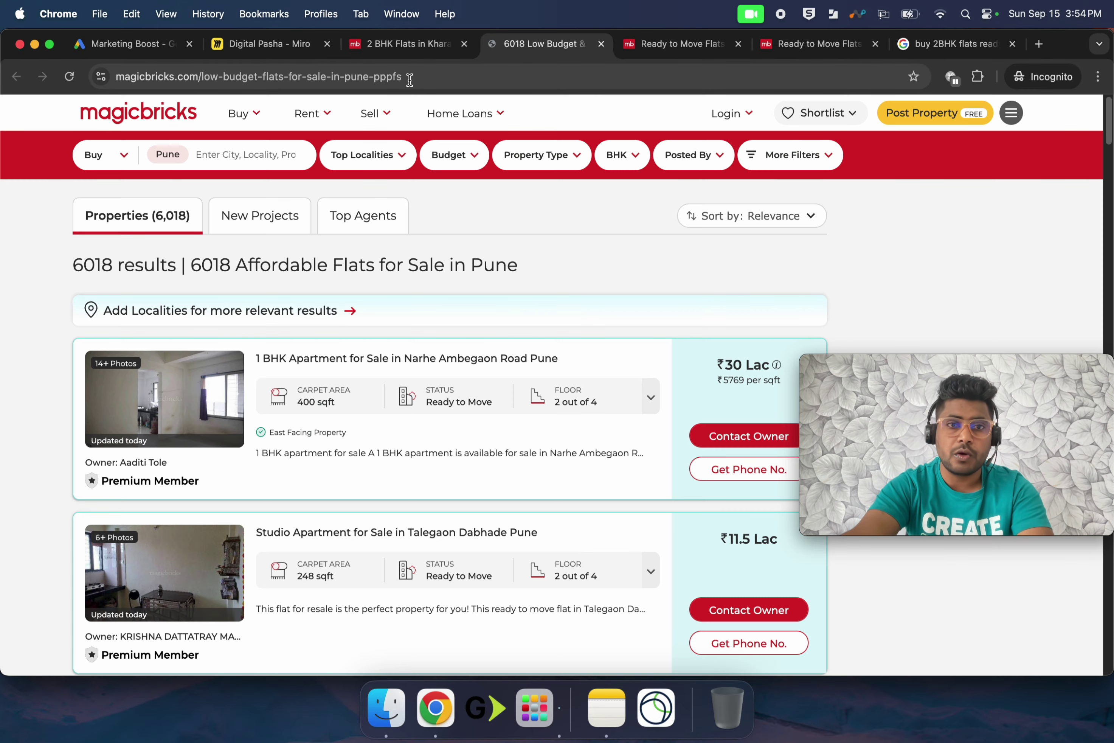
left_click(416, 78)
key("super+c")
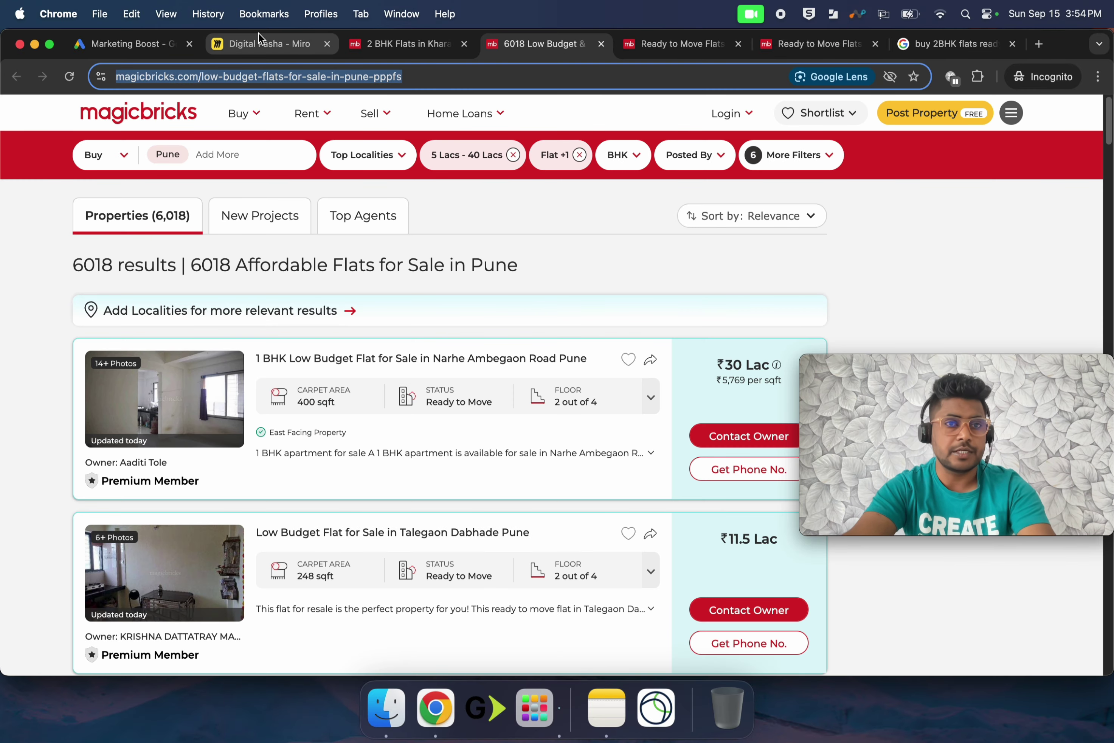
Back in Google Ads, set the ad's Final URL to the copied magicbricks.com/low-budget-flats-for-sale-in-pune-pppfs address
left_click(144, 43)
left_click(165, 524)
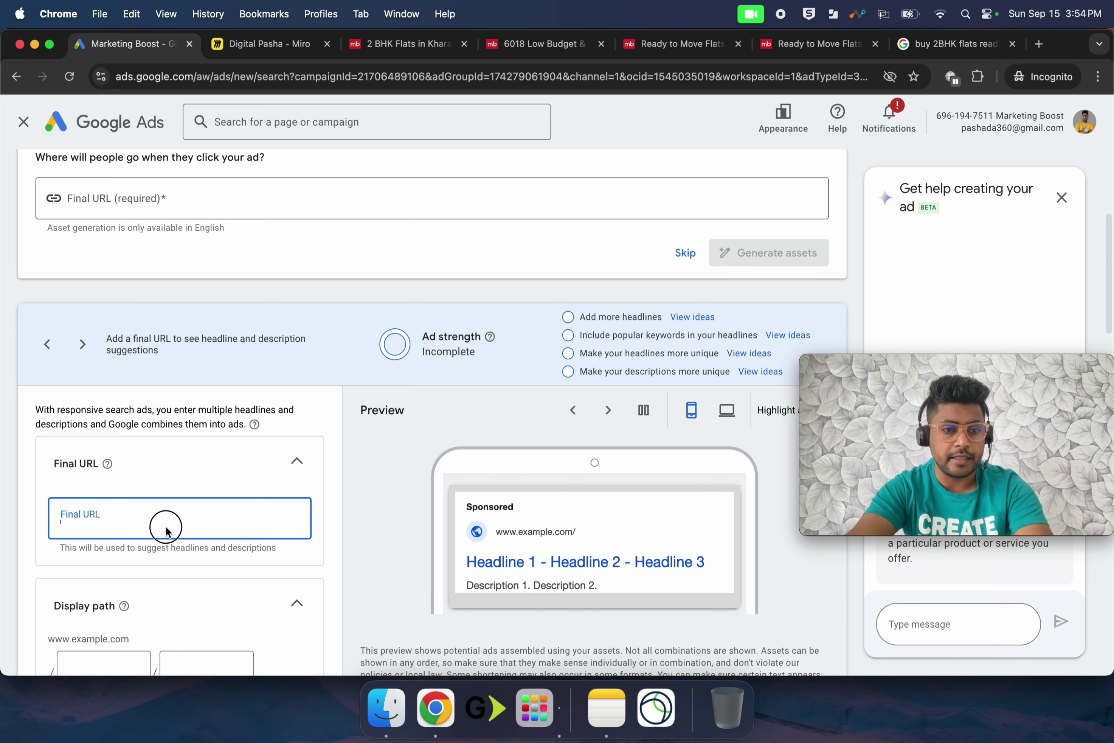
key("super+v")
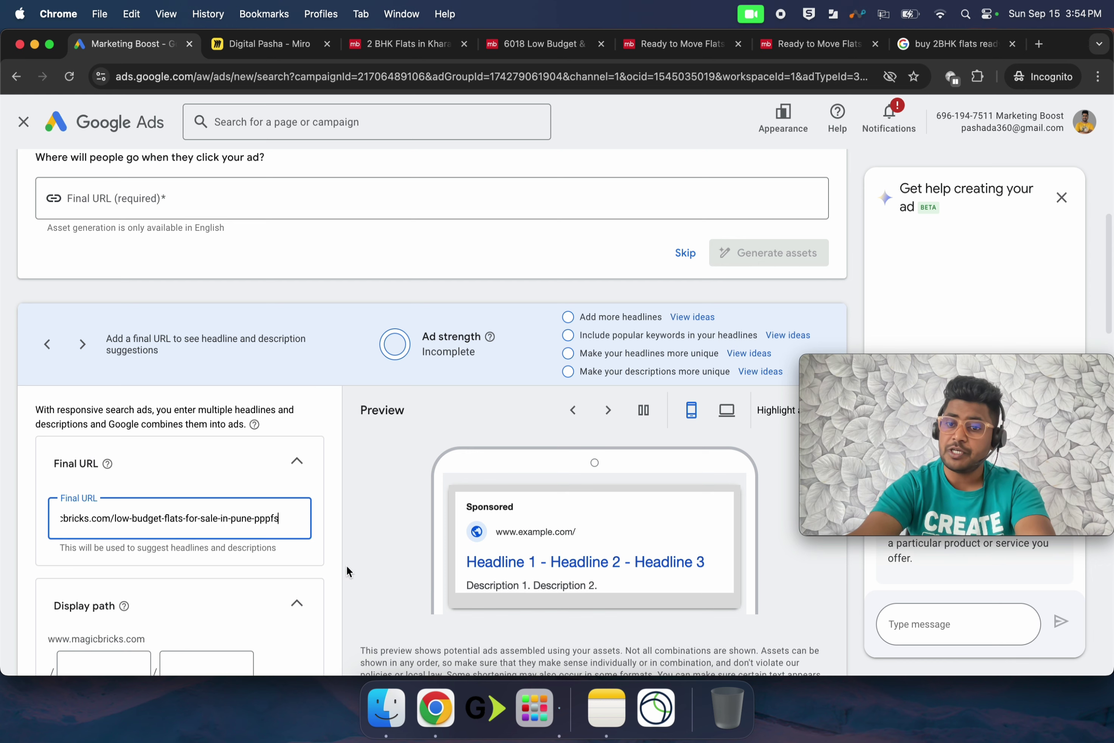
left_click(344, 549)
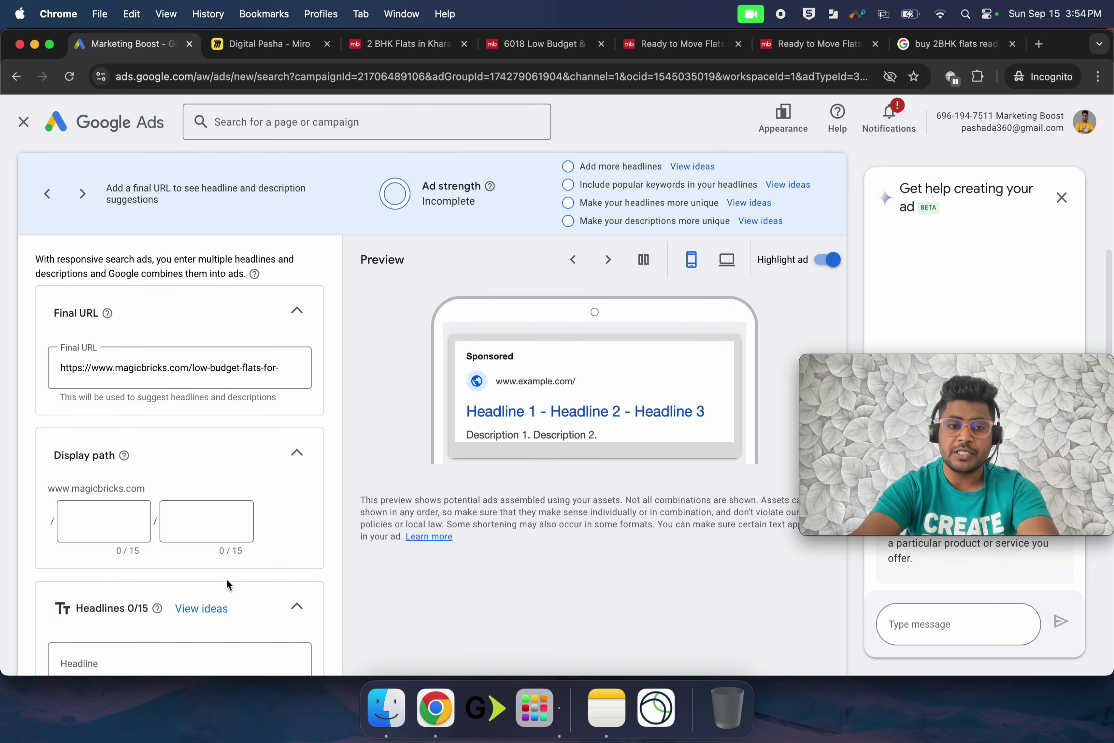
Copy "Budget Flats in Pune – ₹40L+" from the Ad Group 2 ad copy in Miro and enter it as the ad's first headline
scroll(158, 566, "down", 3)
left_click(147, 539)
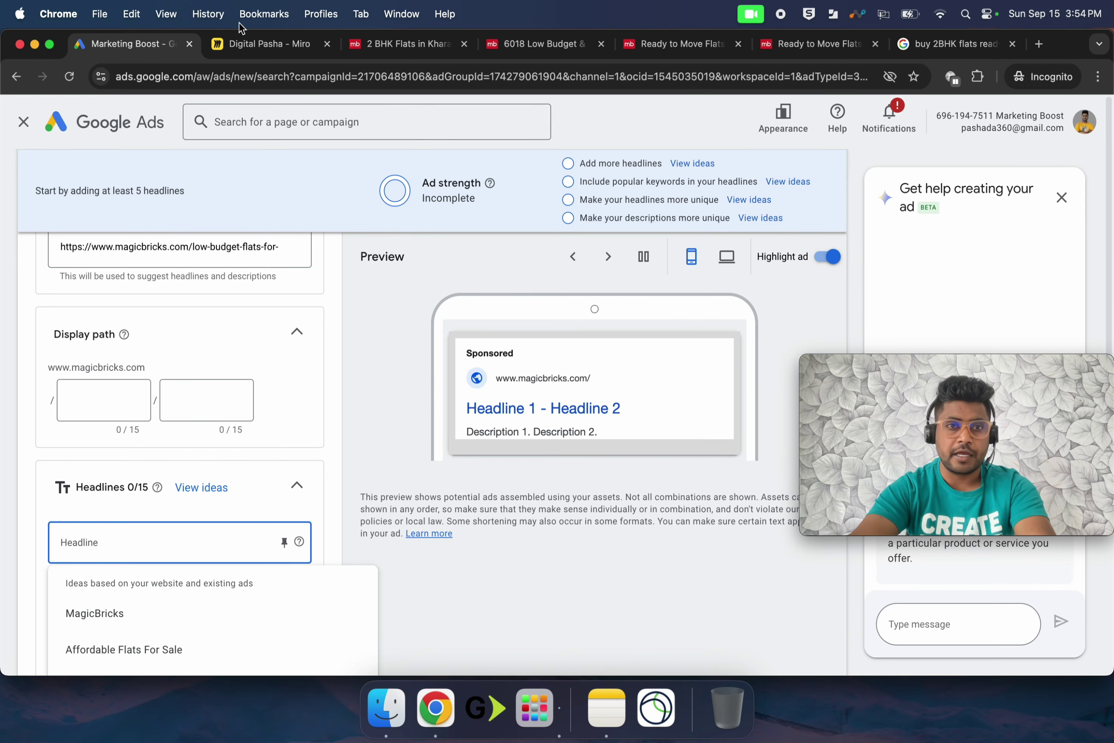
left_click(253, 45)
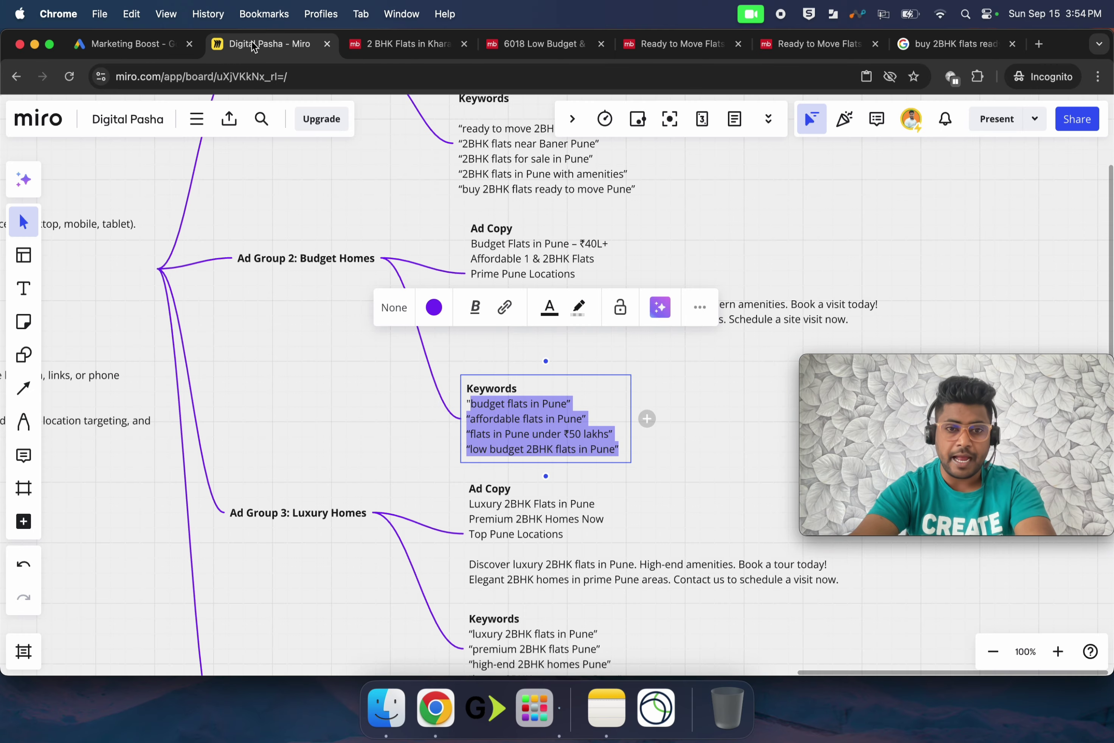
left_click(683, 408)
left_click(513, 247)
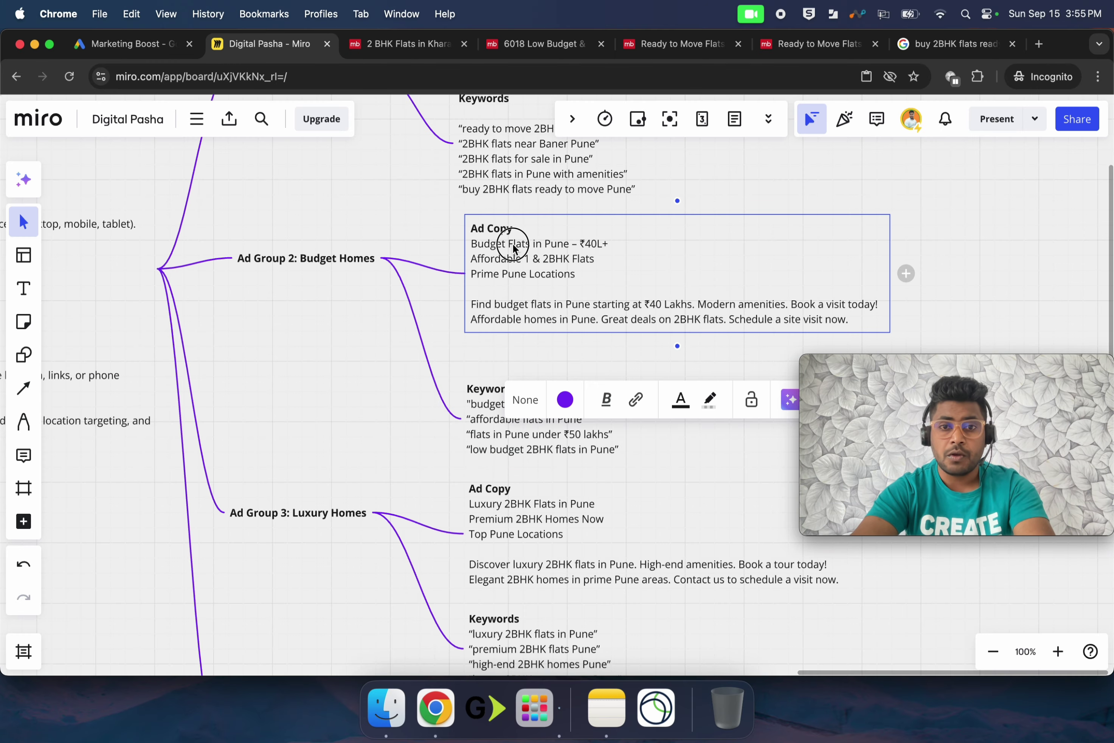
triple_click(513, 244)
key("super+c")
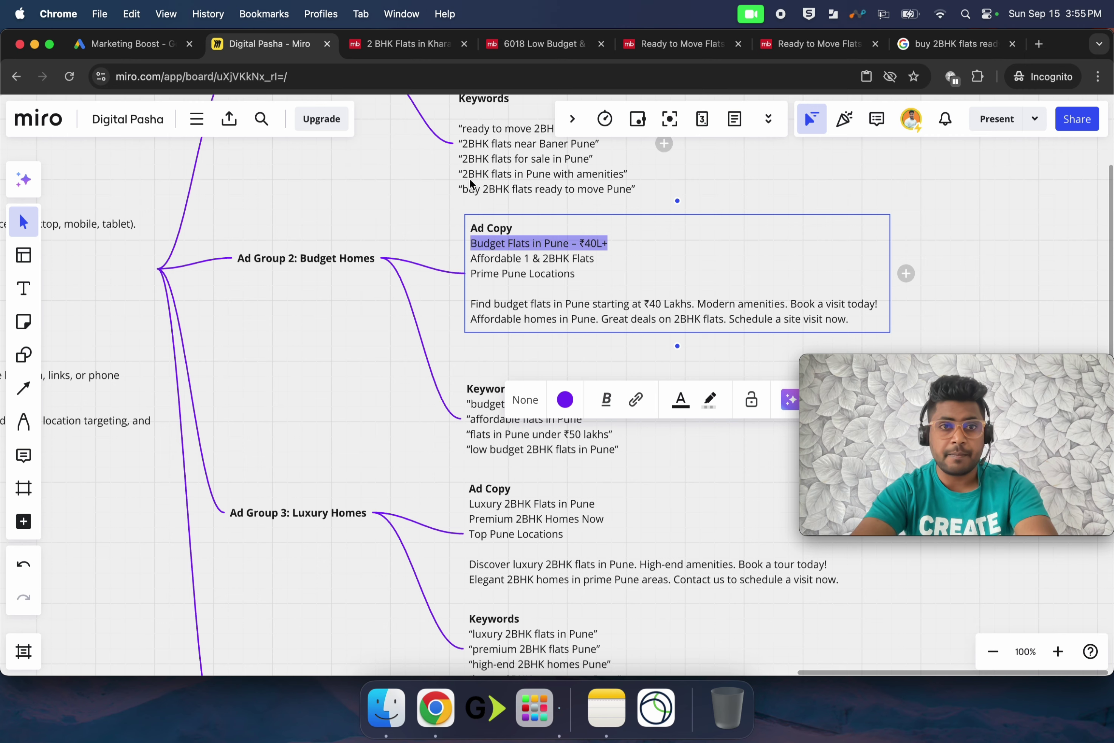
left_click(144, 43)
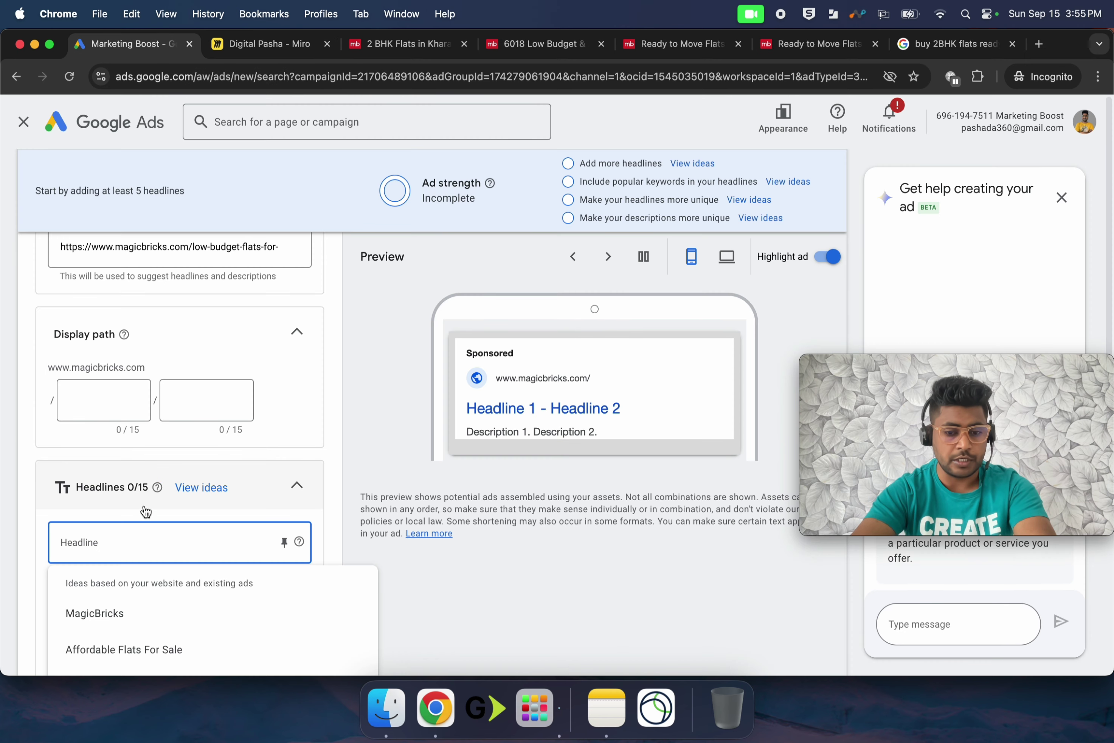
key("super+v")
Copy "Affordable 1 & 2BHK Flats" from the Ad Group 2 ad copy in Miro and enter it as the ad's second headline
scroll(159, 498, "down", 2)
left_click(150, 494)
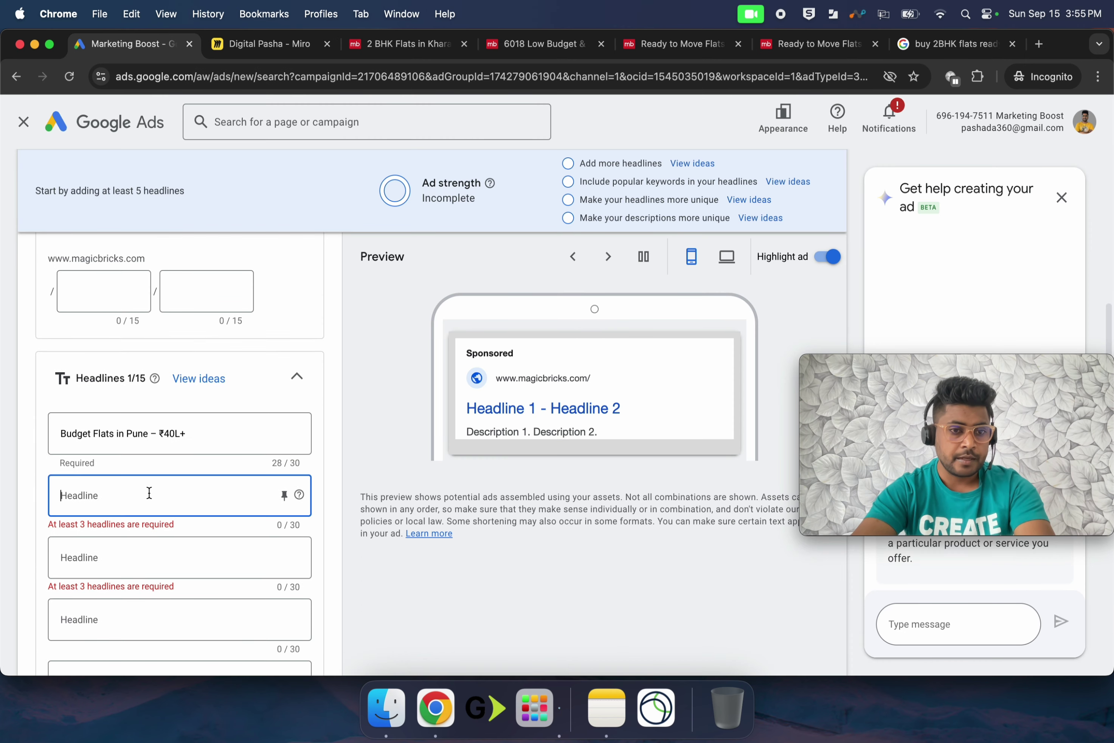
left_click(284, 41)
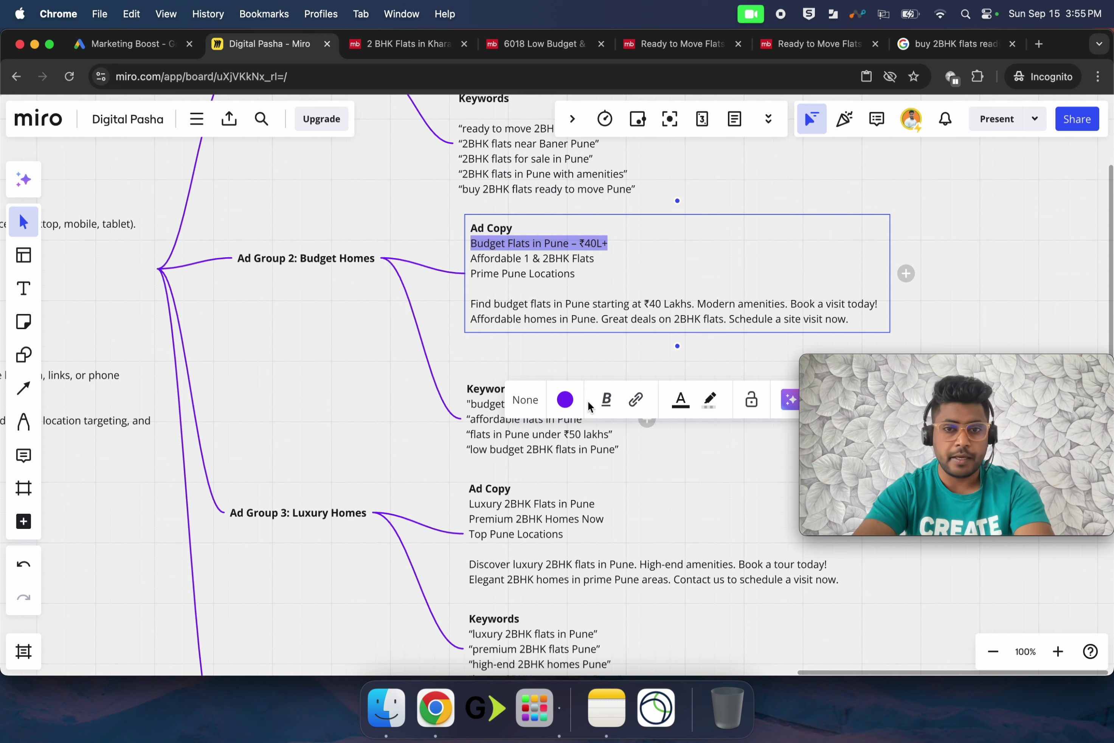
triple_click(494, 258)
key("super+c")
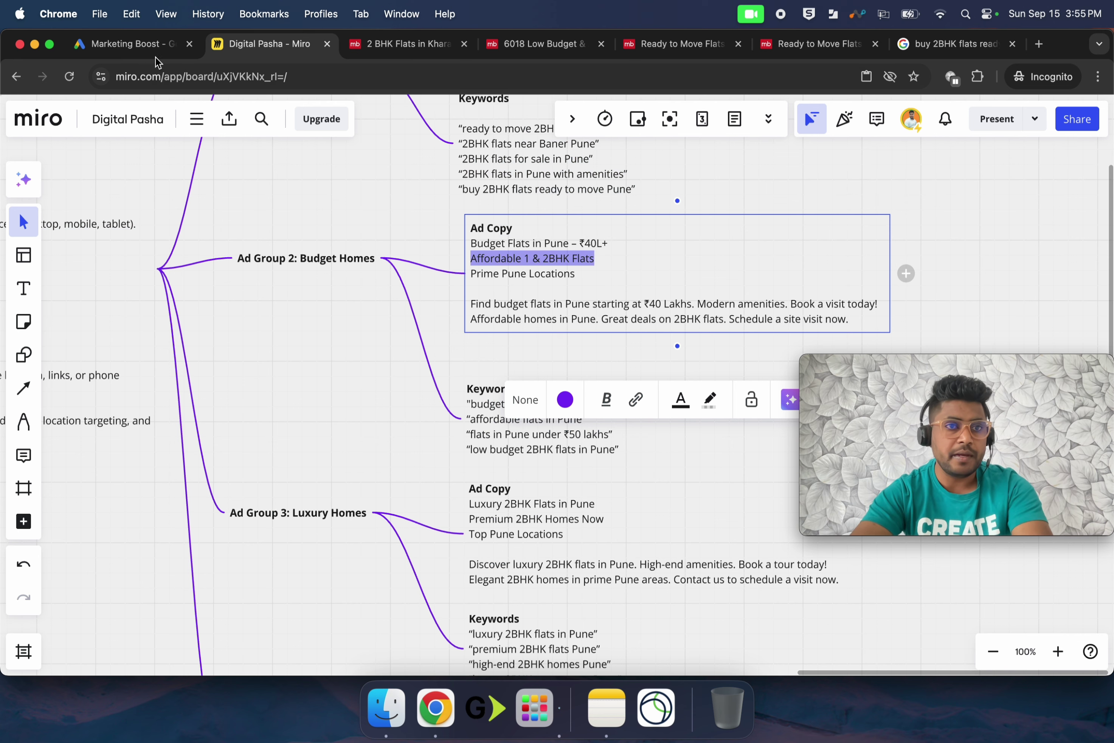
left_click(141, 50)
key("super+v")
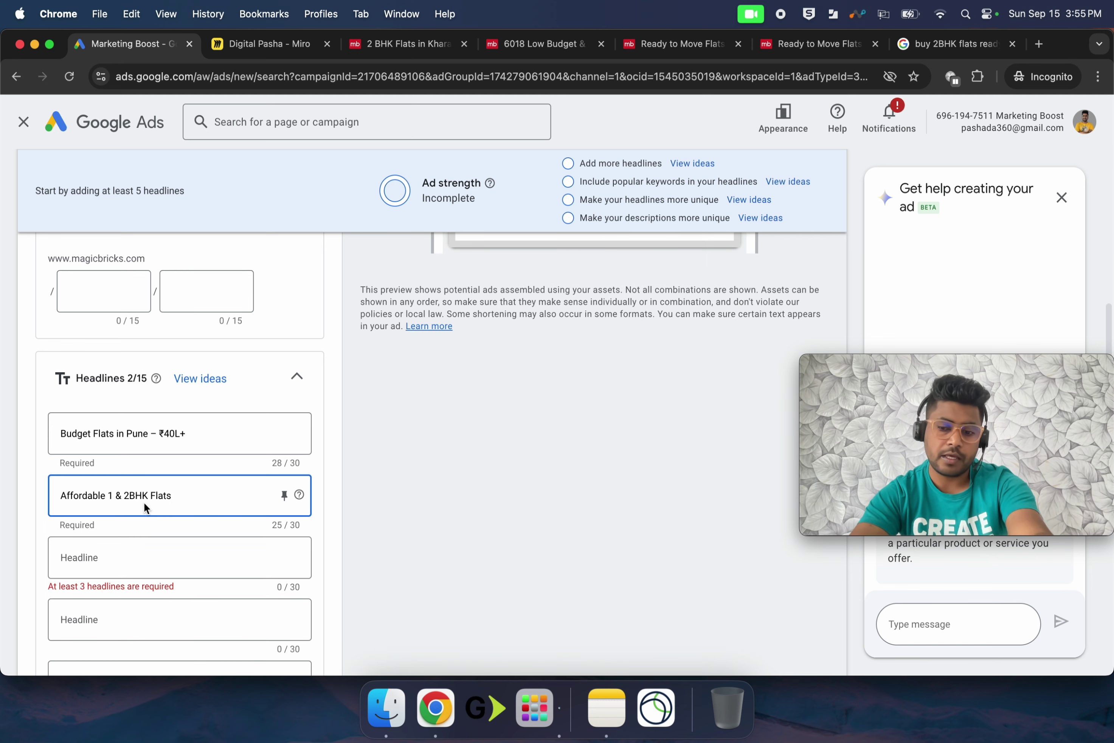
Shorten the second headline to "Affordable 2BHK Flats"
key("BackSpace")
key("BackSpace")
key("BackSpace")
key("BackSpace")
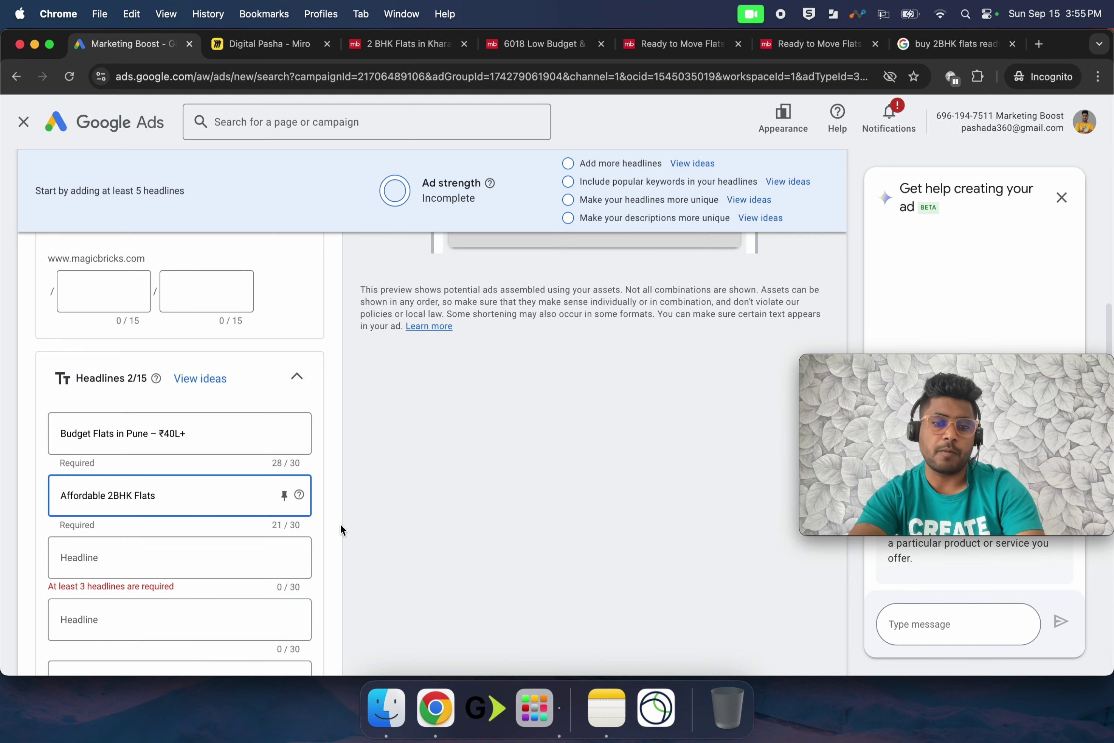
left_click(340, 523)
Copy "Prime Pune Locations" from the Ad Group 2 ad copy in Miro and enter it as the ad's third headline
scroll(280, 519, "down", 2)
left_click(149, 479)
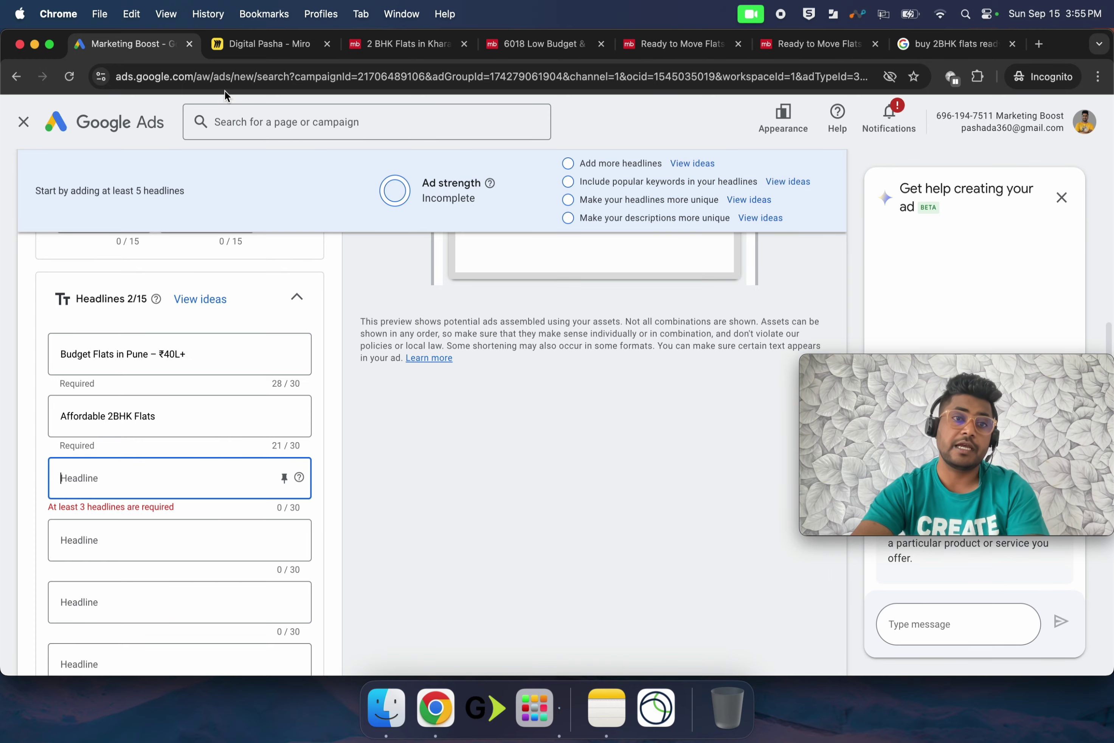
left_click(274, 38)
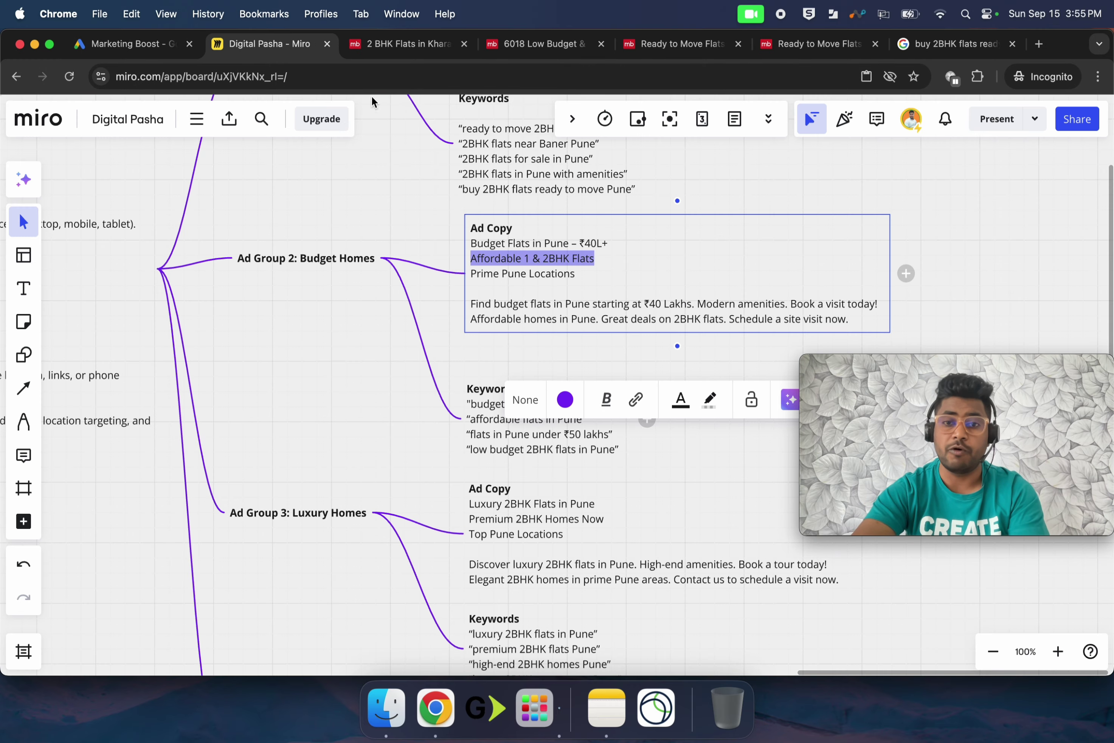
triple_click(495, 277)
key("super+c")
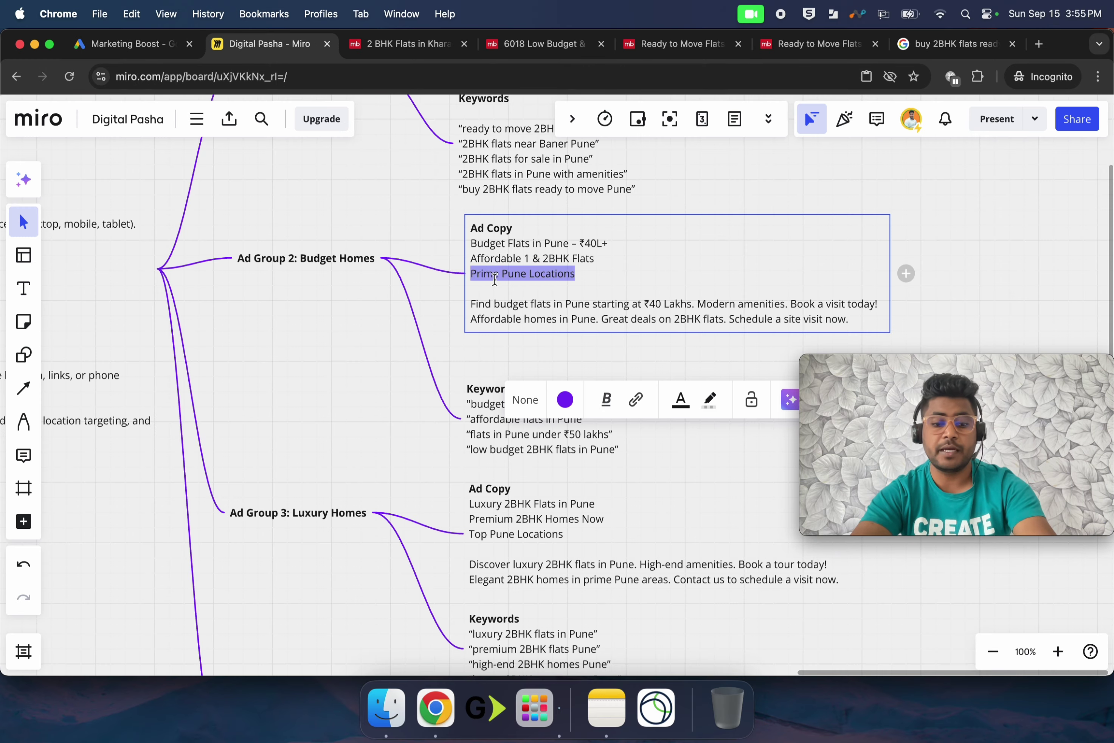
left_click(117, 34)
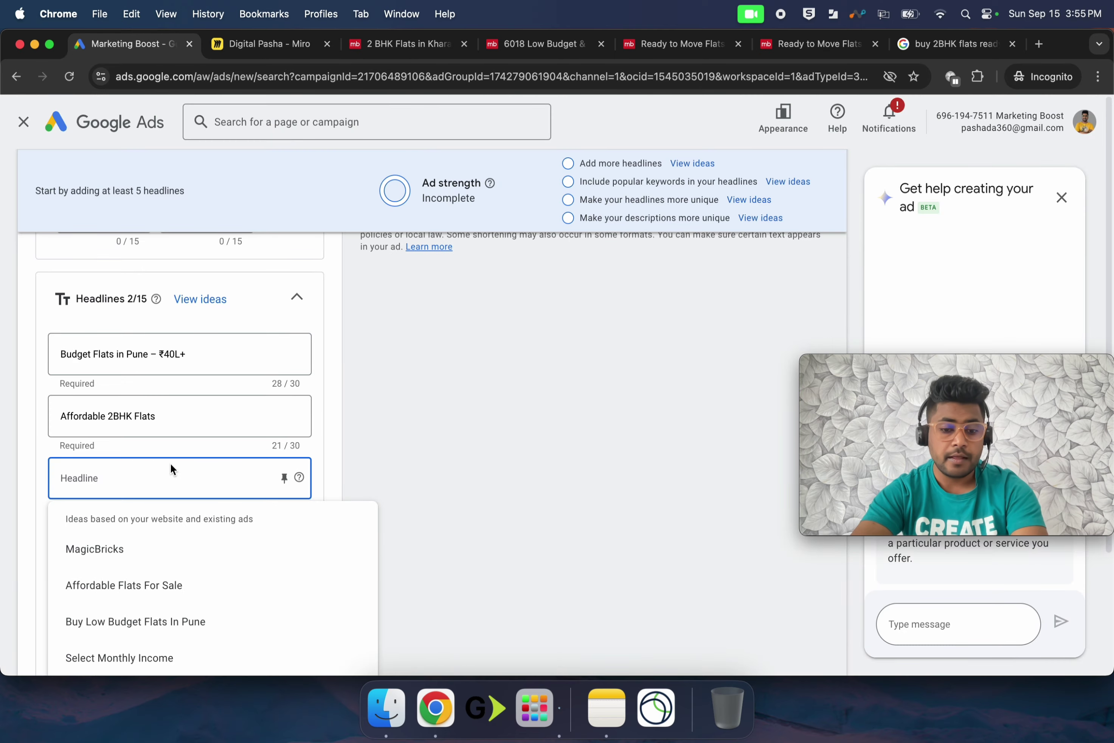
key("super+v")
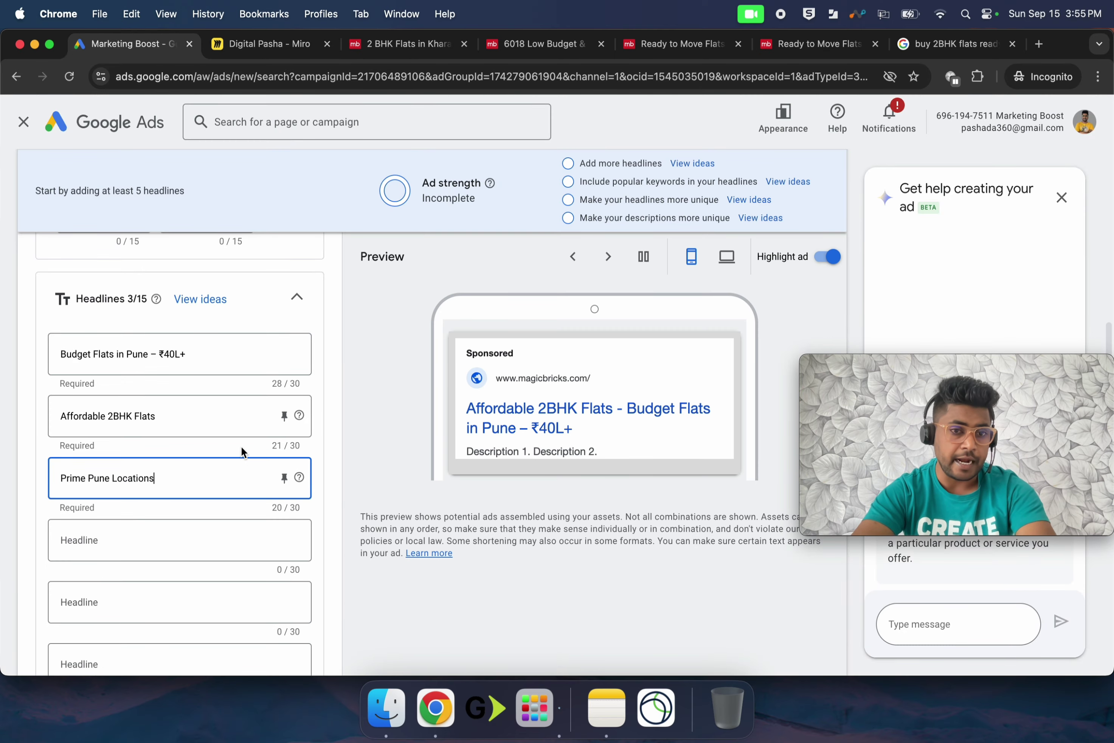
Copy "Find budget flats in Pune starting at ₹40 Lakhs. Modern amenities. Book a visit today!" from Miro into the ad's first description
scroll(237, 449, "down", 4)
scroll(237, 449, "up", 3)
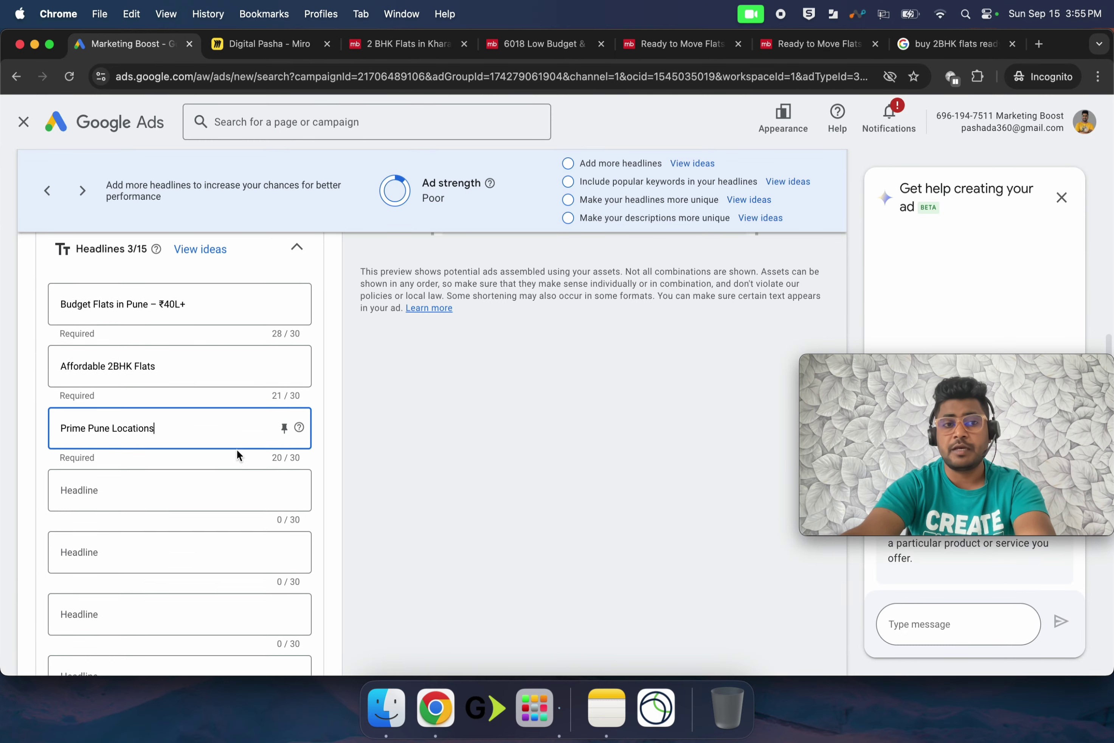
scroll(237, 449, "down", 6)
left_click(159, 549)
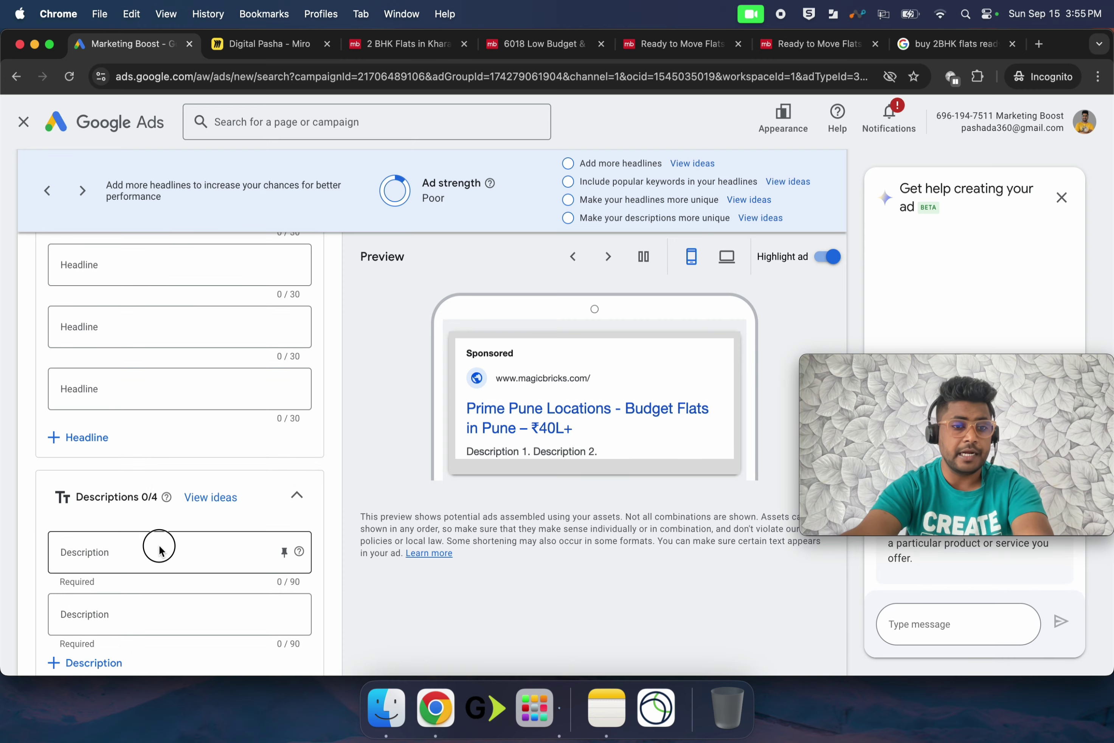
key("ctrl+Tab")
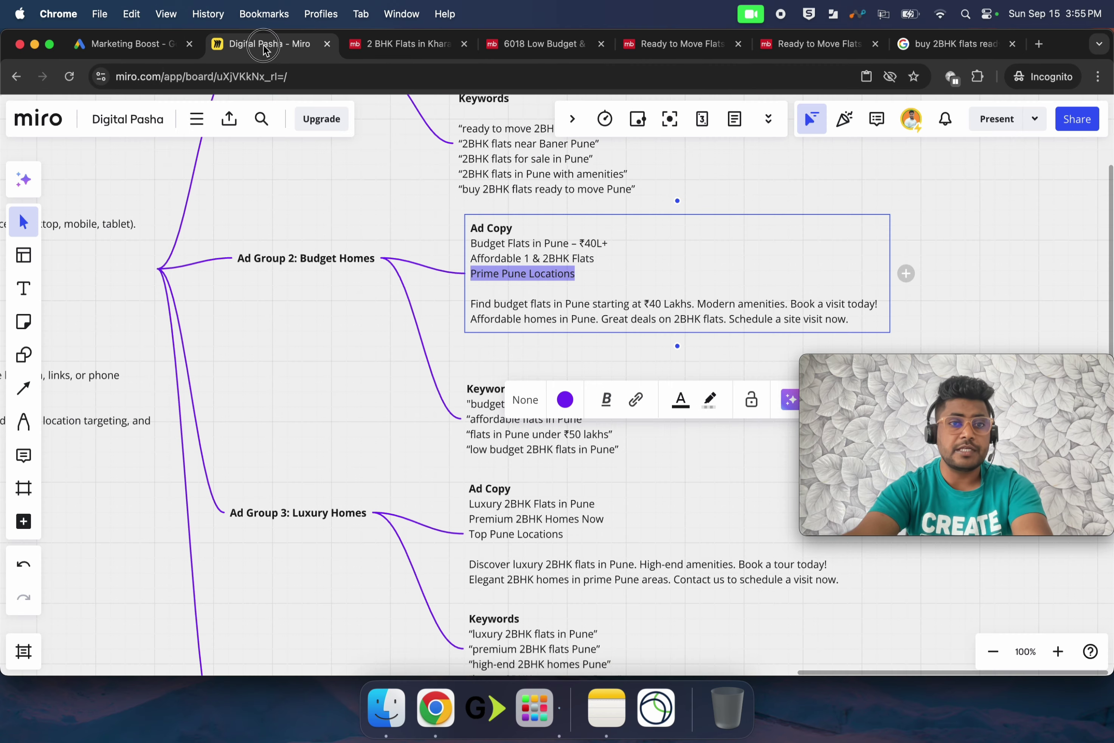
triple_click(545, 308)
key("super+c")
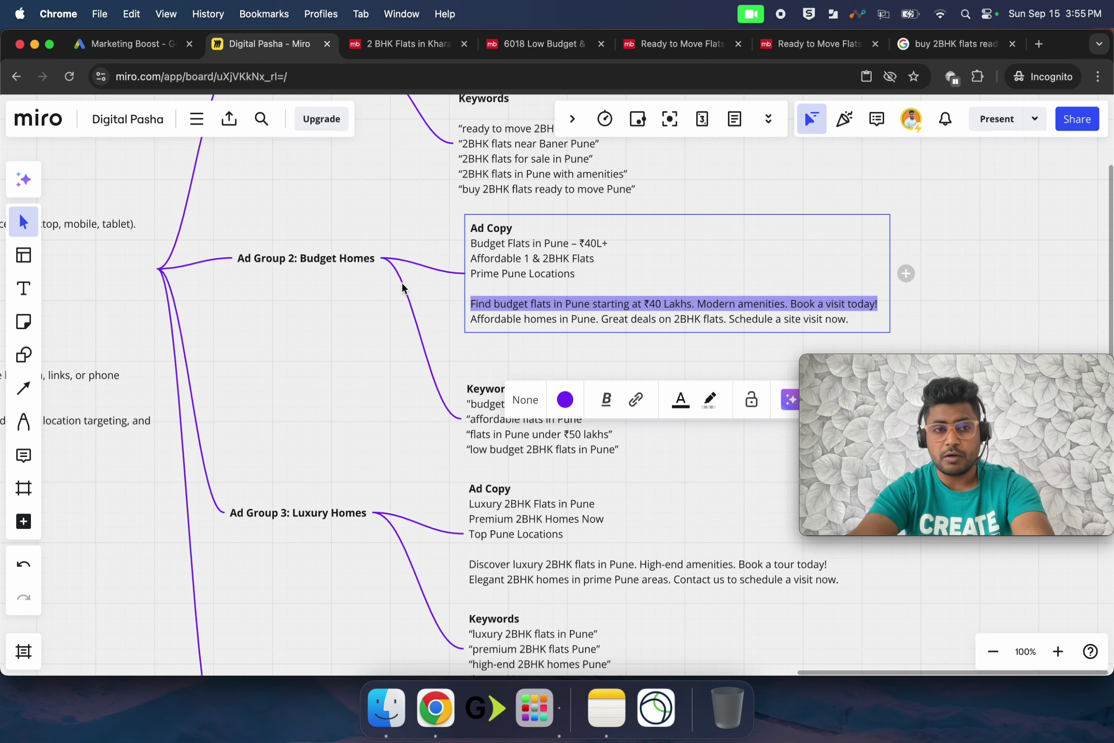
left_click(144, 54)
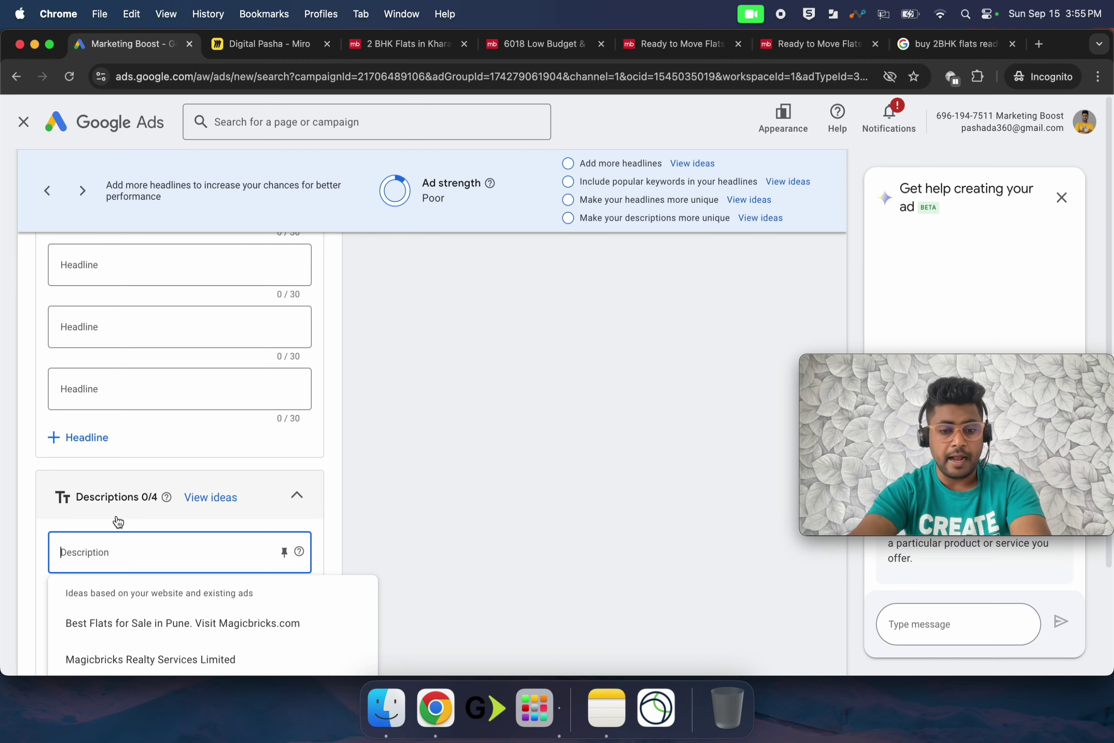
key("super+v")
Copy "Affordable homes in Pune. Great deals on 2BHK flats. Schedule a site visit now." from Miro into the ad's second description
scroll(222, 536, "down", 2)
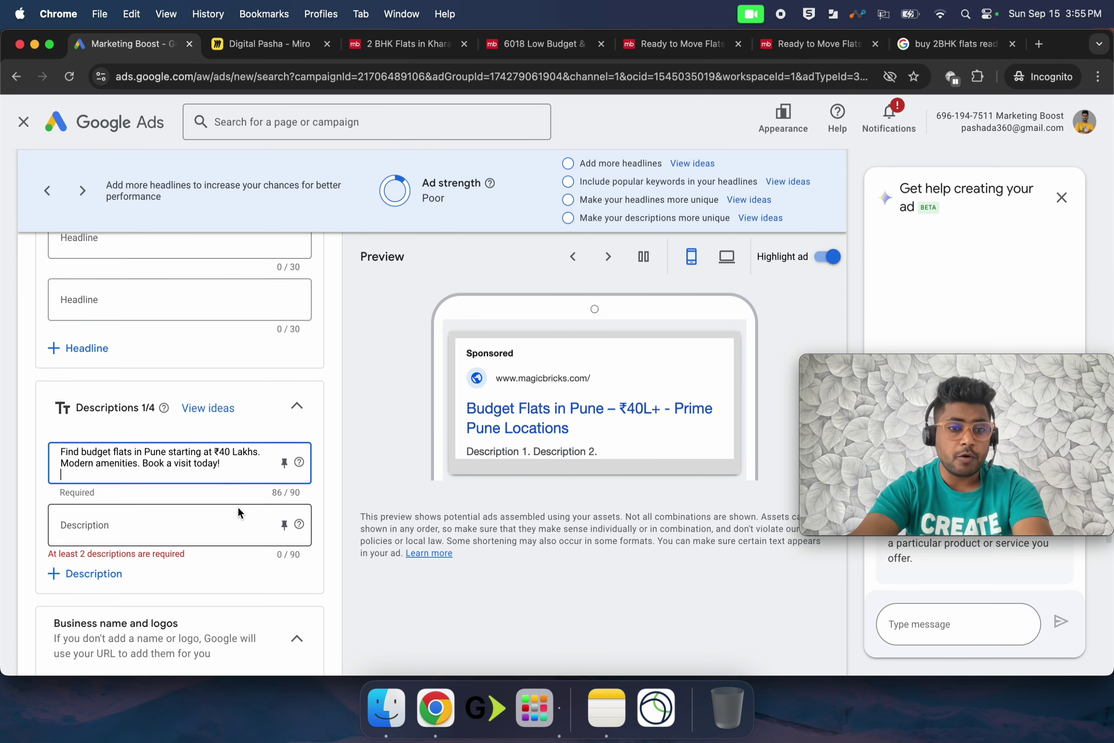
left_click(158, 517)
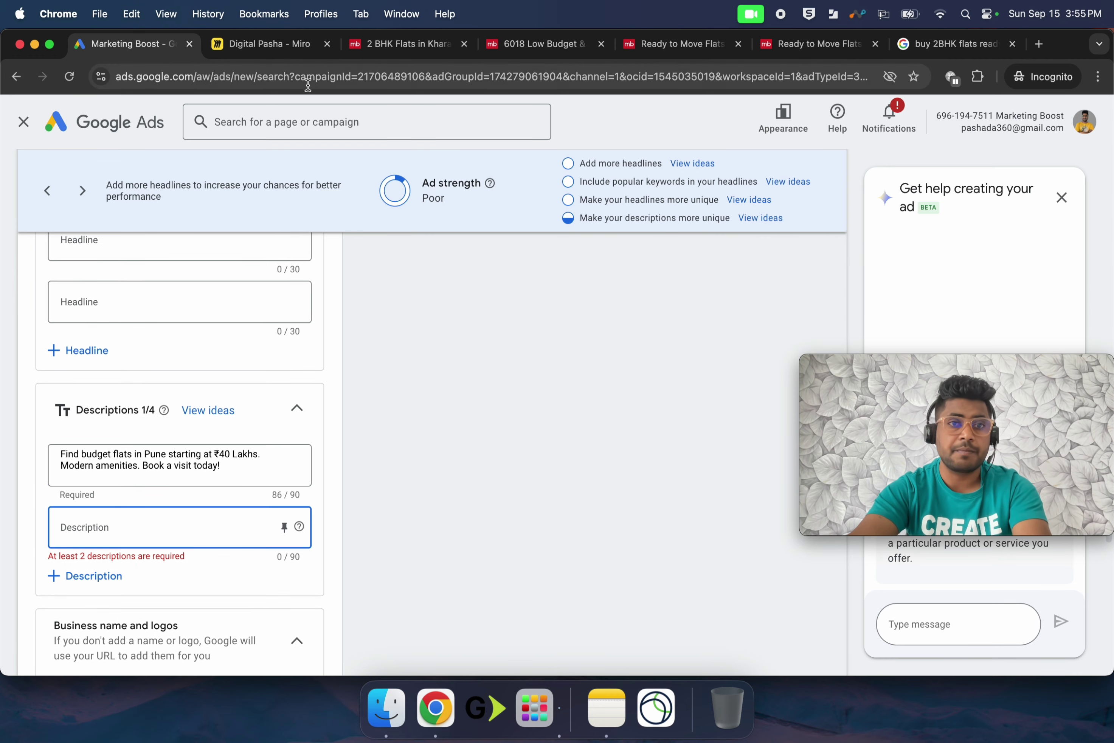
left_click(278, 50)
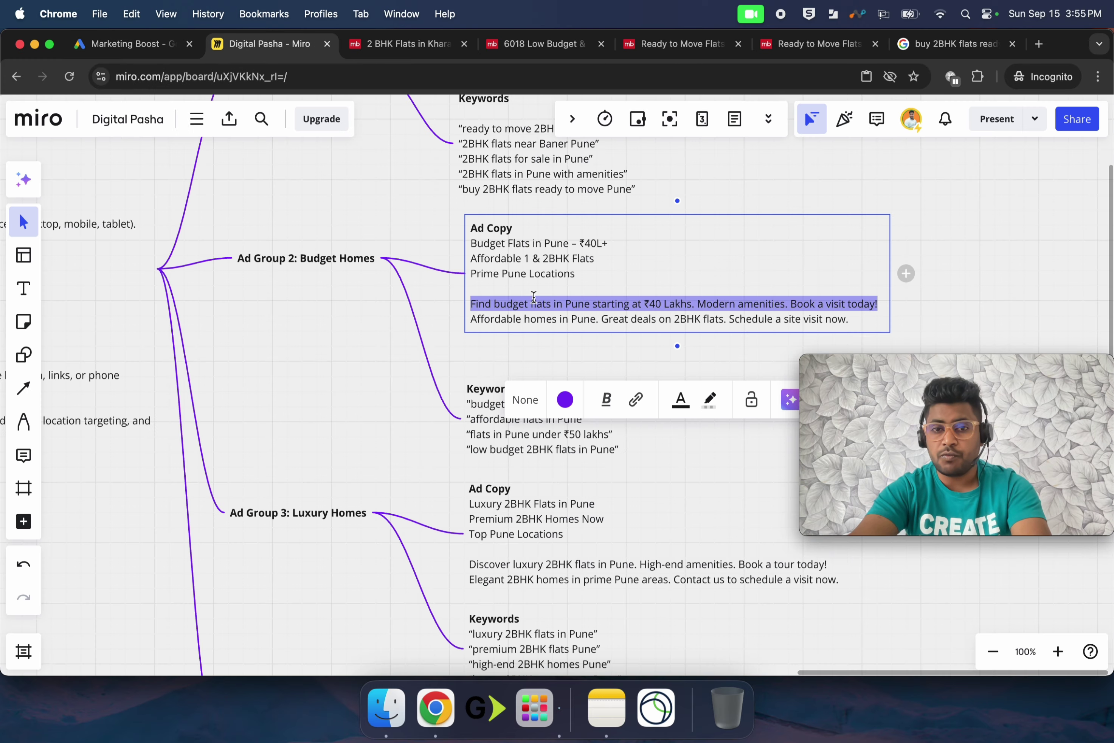
triple_click(541, 320)
key("super+c")
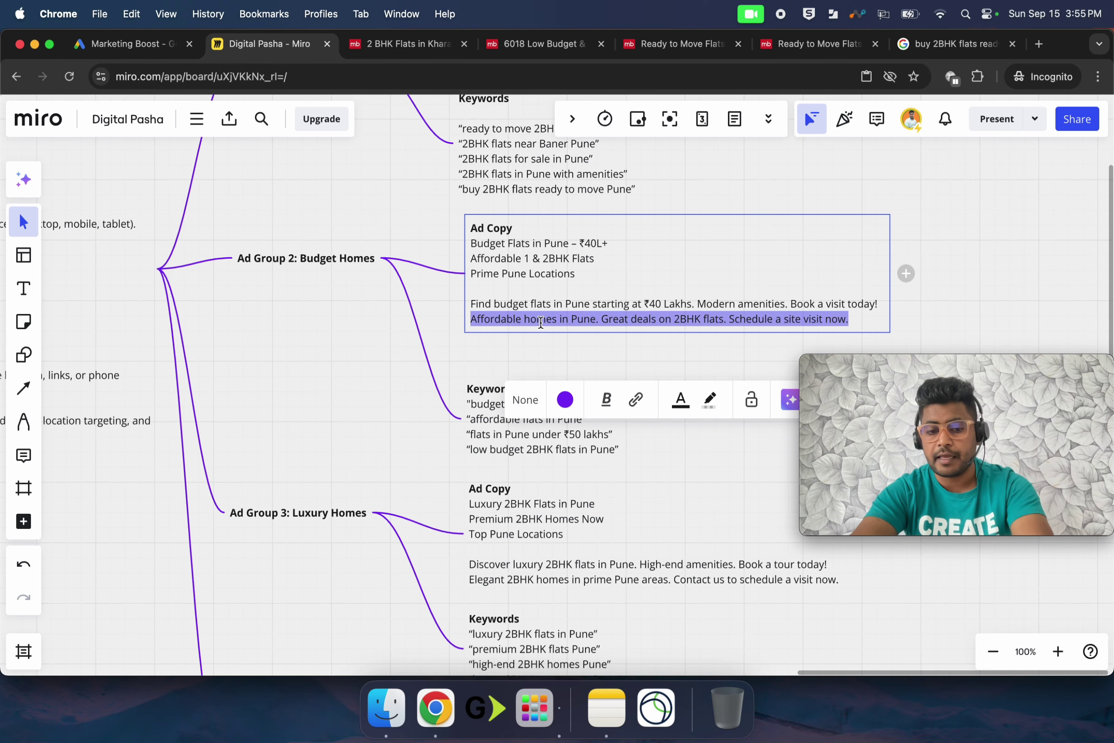
left_click(129, 43)
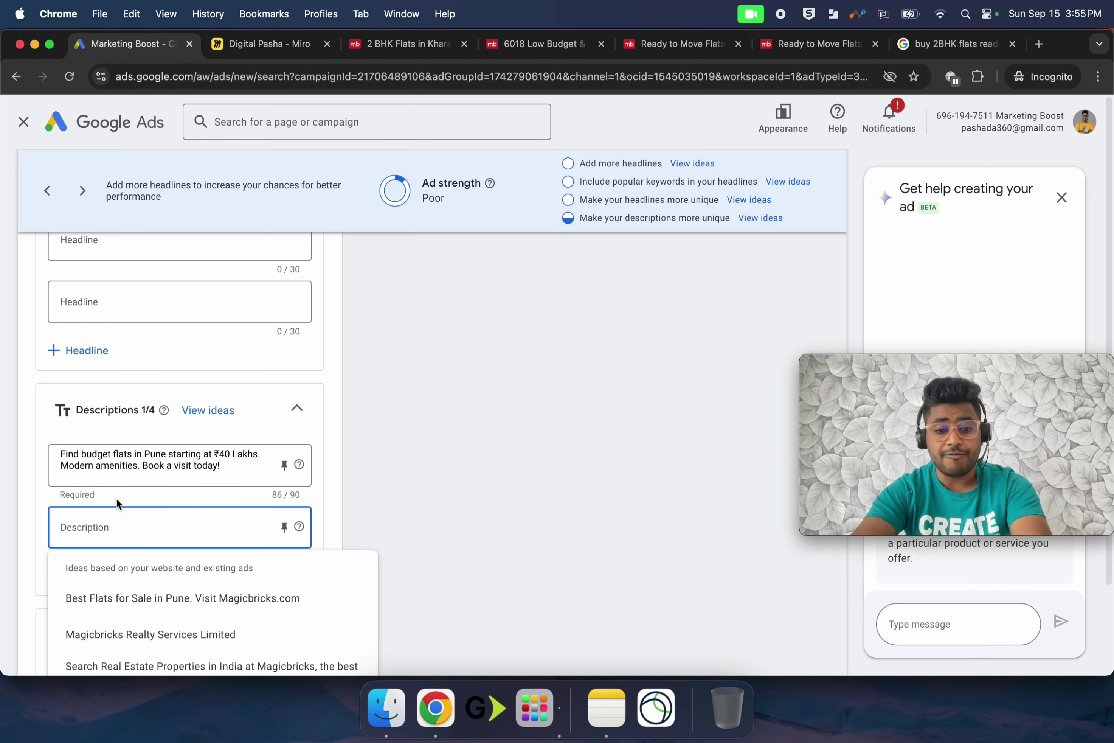
key("super+v")
scroll(289, 546, "down", 2)
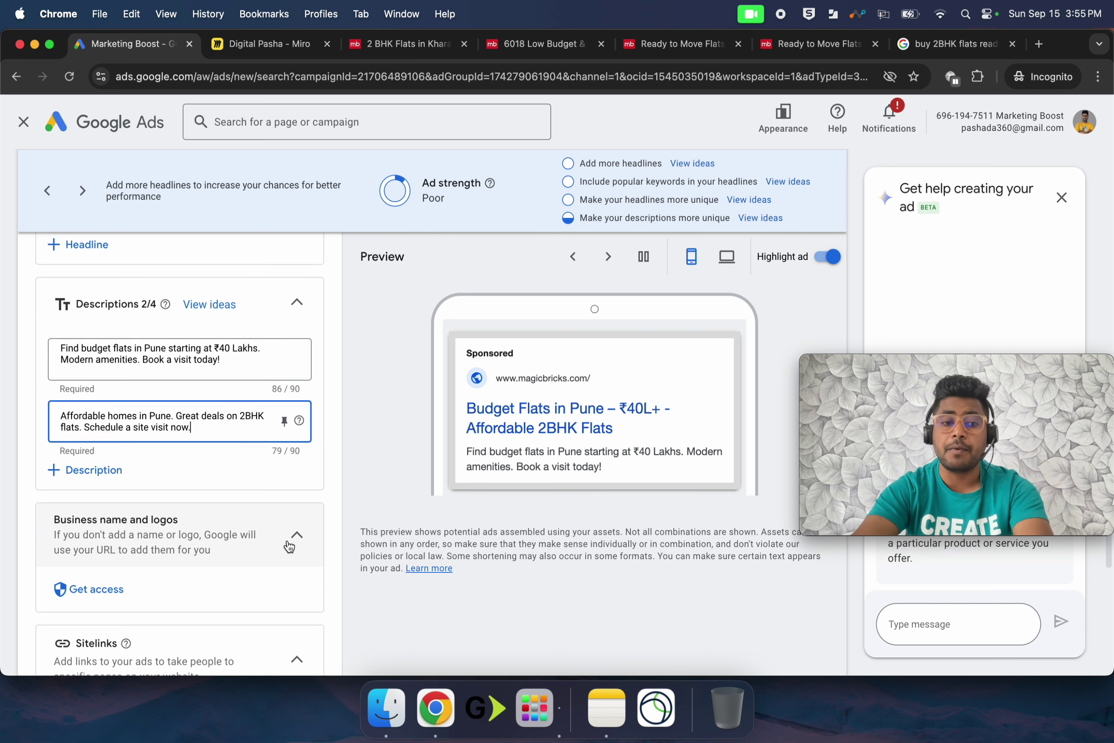
Review the ad preview in its desktop and mobile versions and check another headline combination
left_click(727, 258)
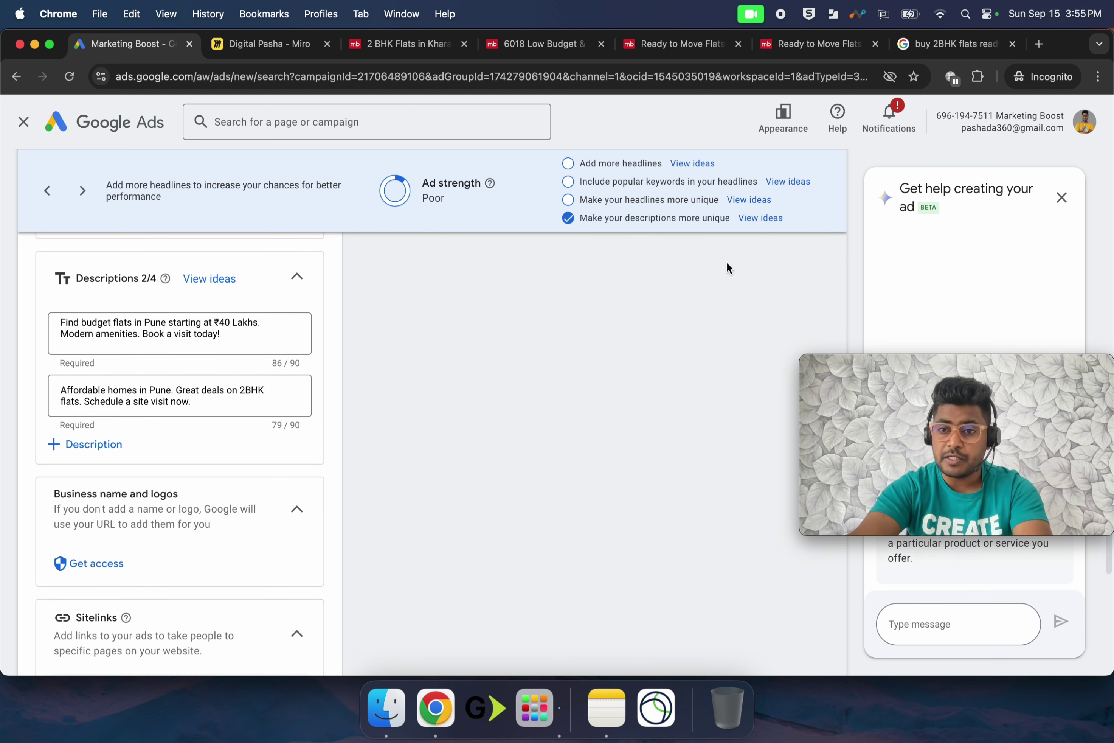
scroll(581, 395, "up", 4)
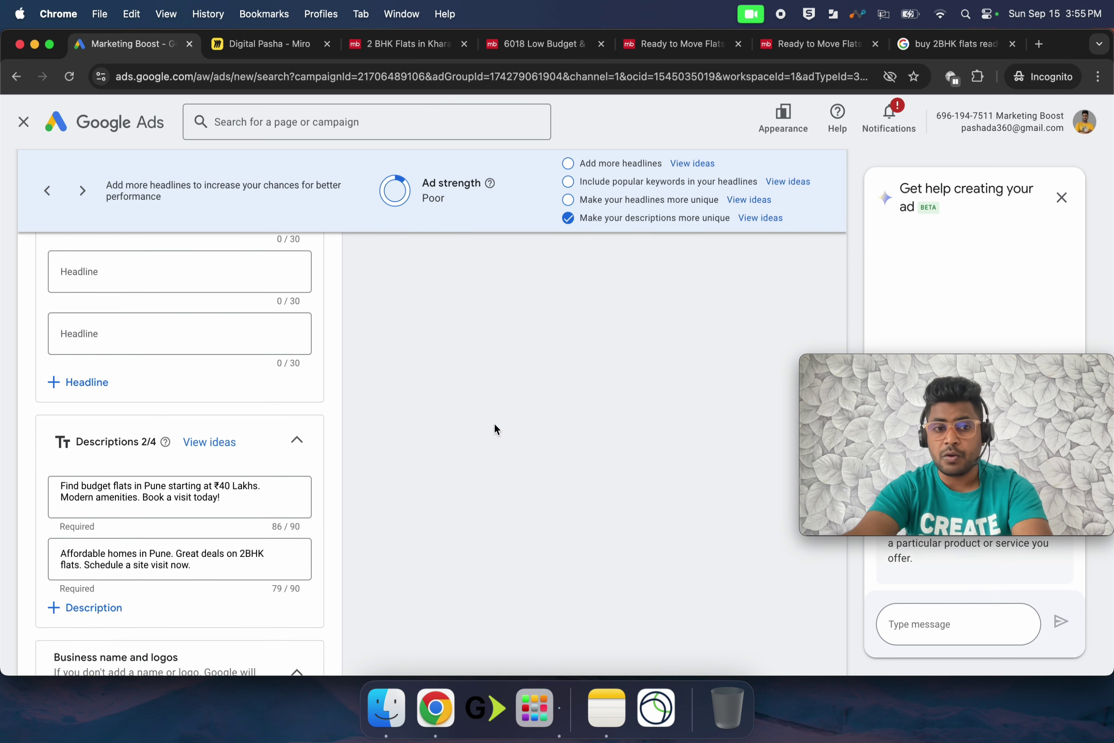
scroll(494, 423, "up", 7)
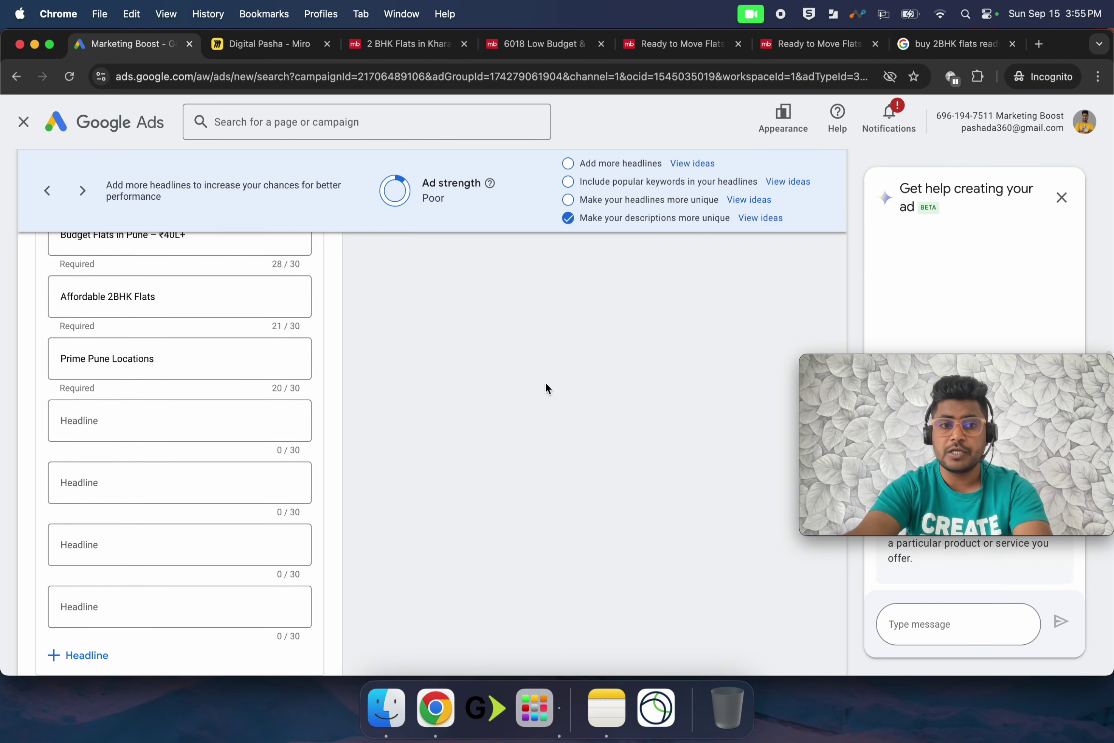
scroll(548, 388, "down", 4)
scroll(520, 418, "up", 15)
scroll(647, 440, "down", 9)
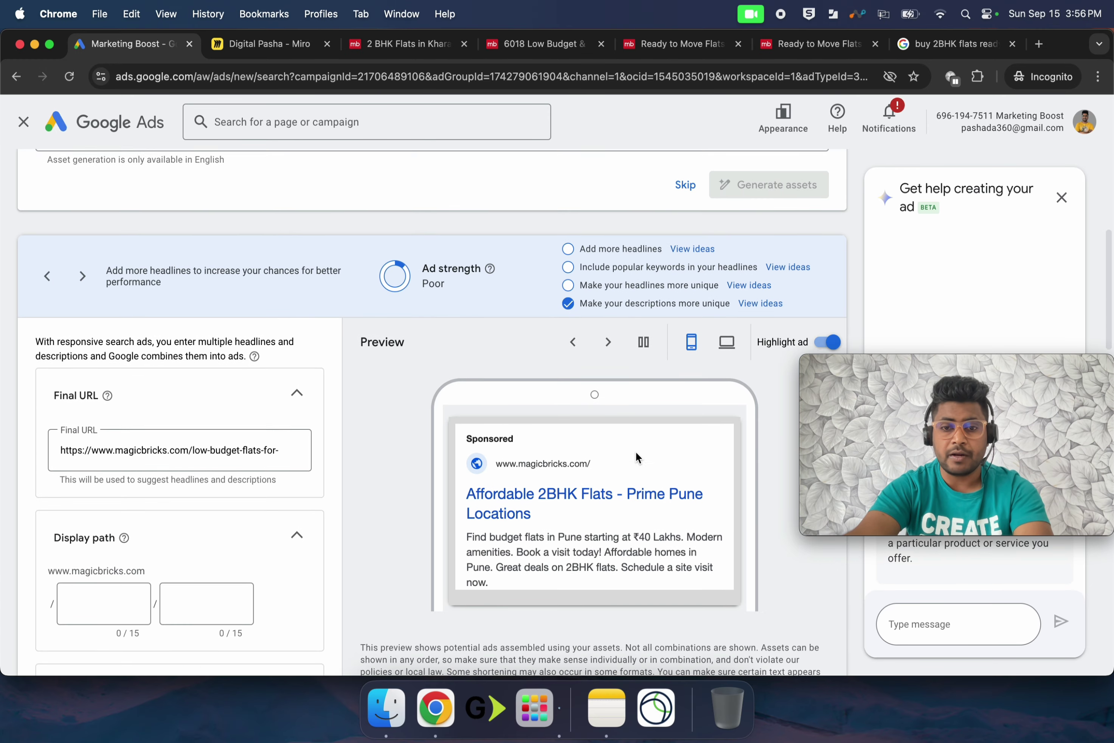
scroll(635, 457, "down", 2)
left_click(727, 288)
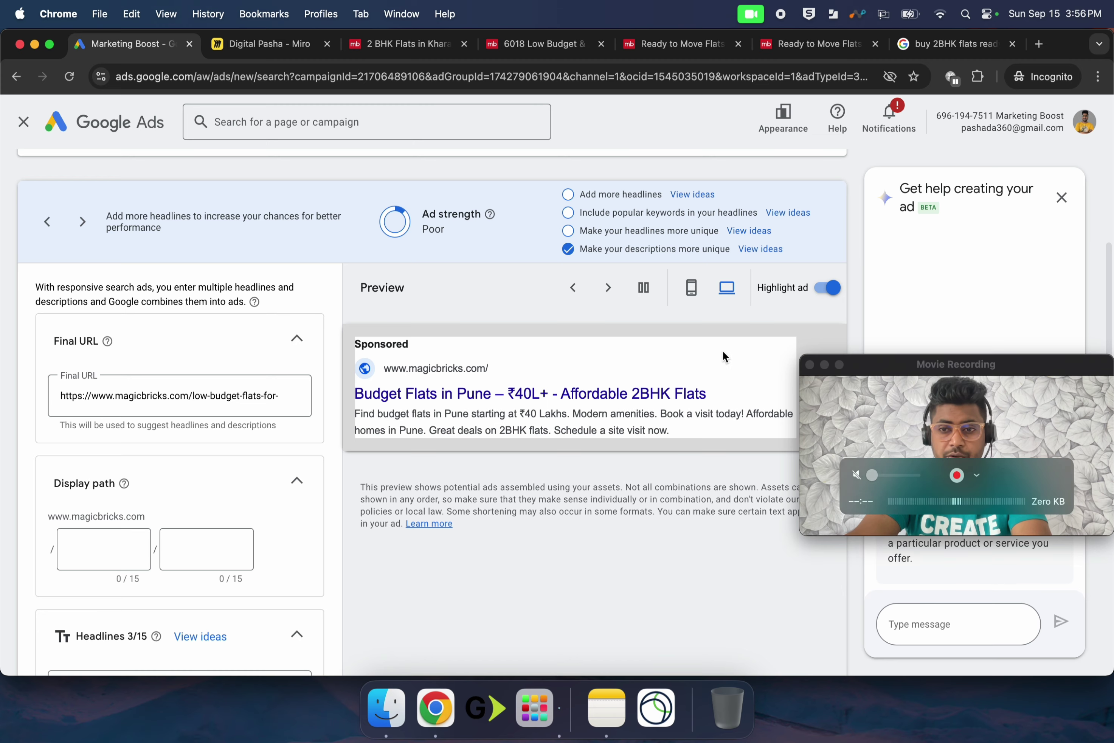
scroll(569, 460, "up", 3)
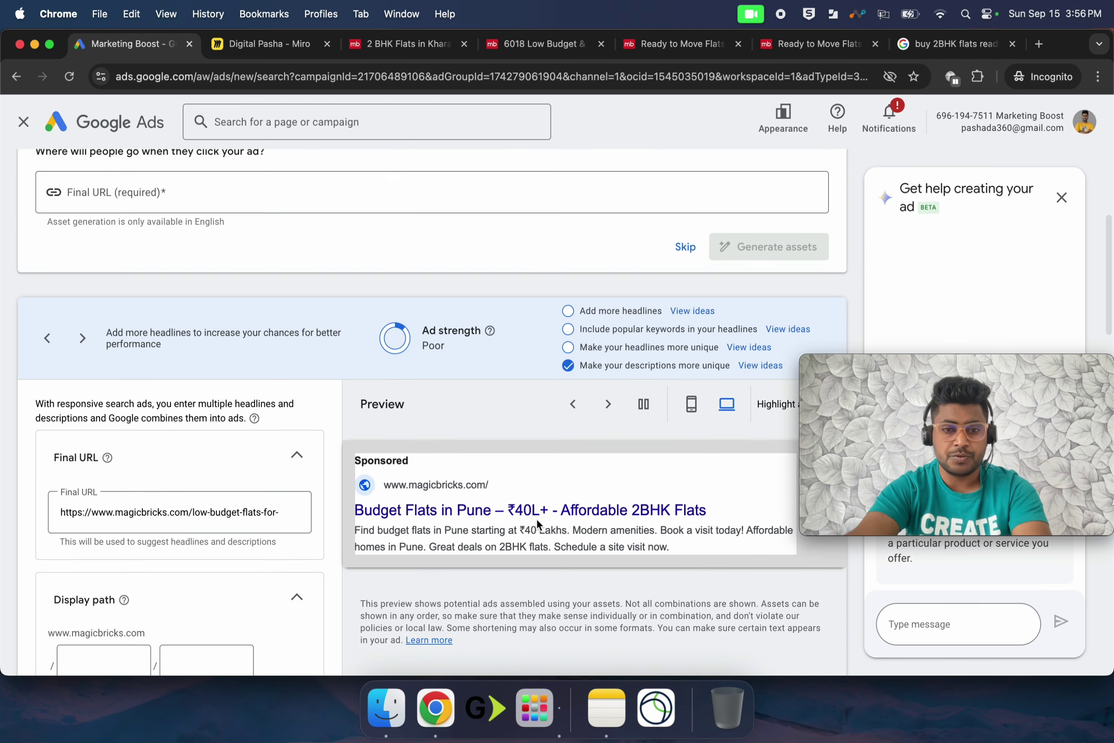
scroll(536, 519, "down", 3)
left_click(691, 255)
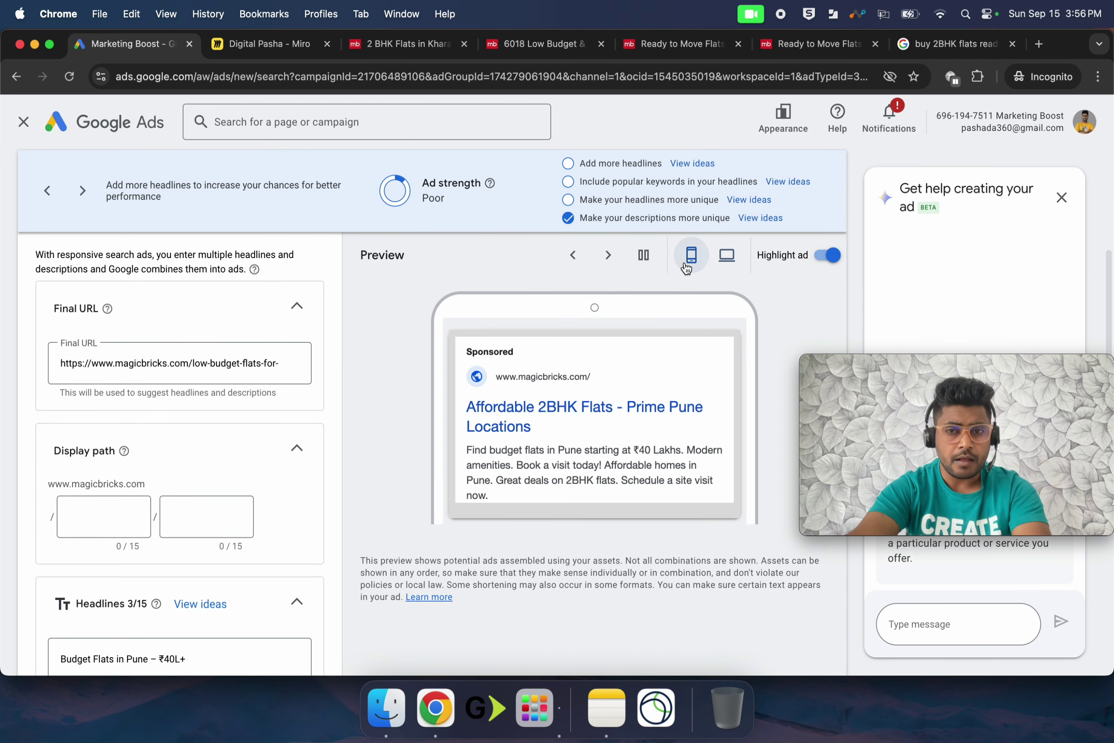
left_click(609, 256)
Review the ad's headlines, descriptions and sitelinks, submit the ad for saving and skip the identity confirmation
scroll(342, 439, "down", 9)
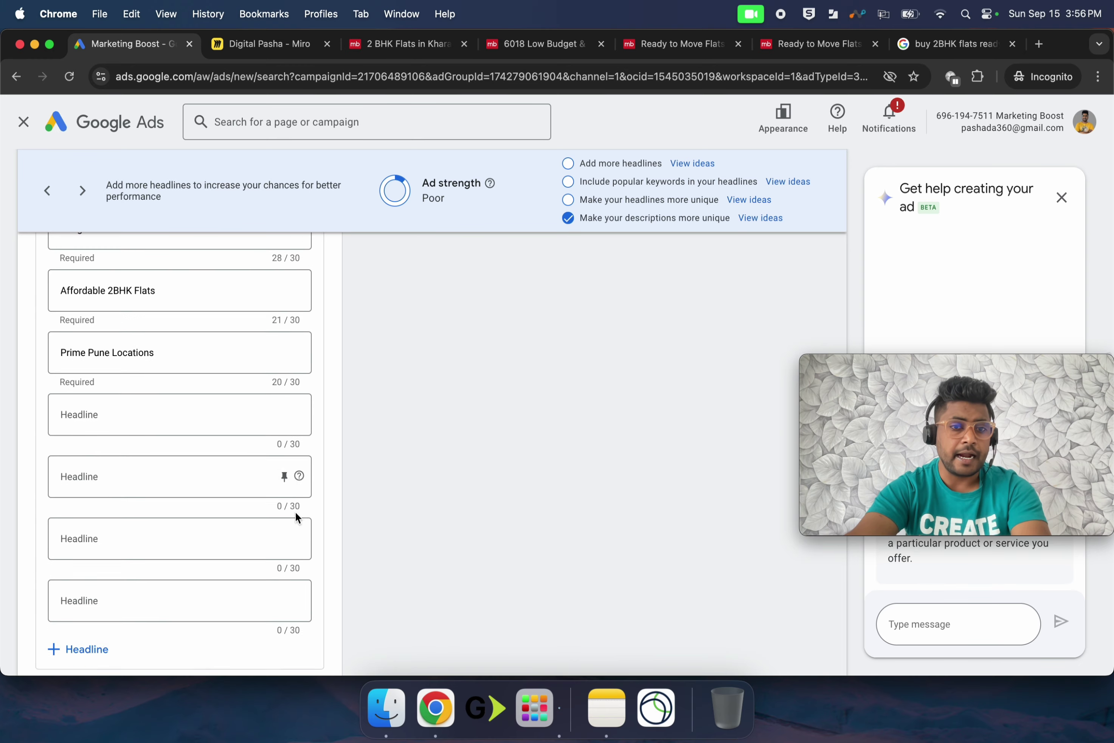
scroll(295, 511, "down", 15)
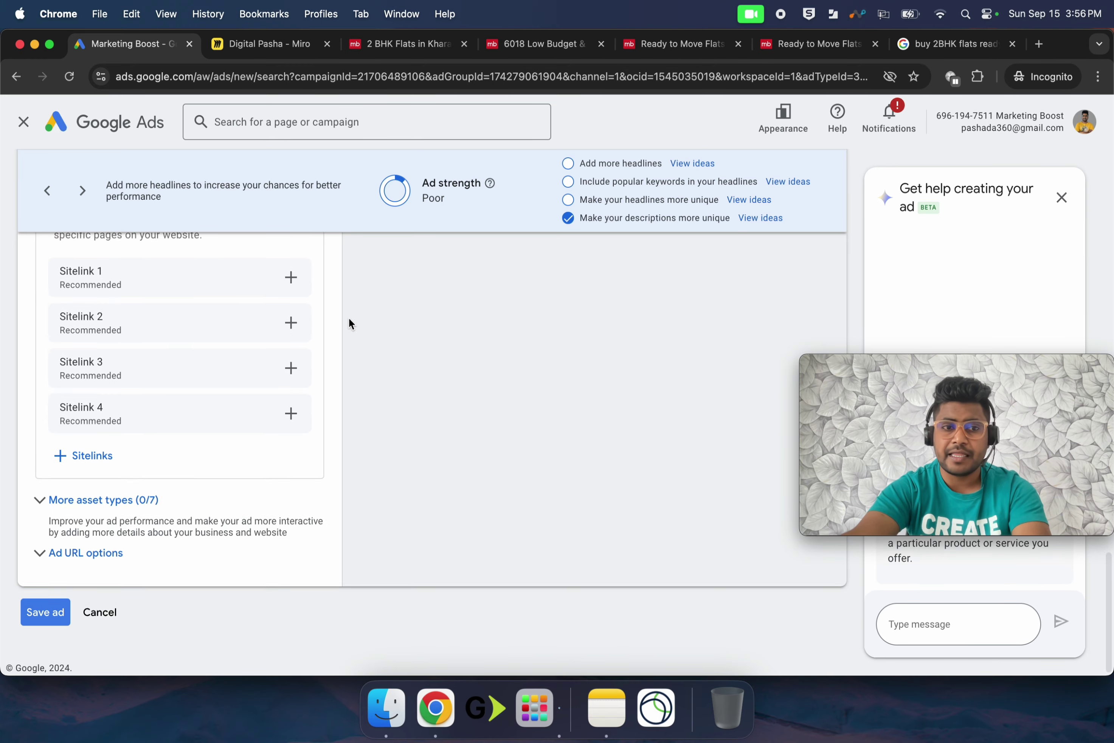
scroll(349, 318, "up", 15)
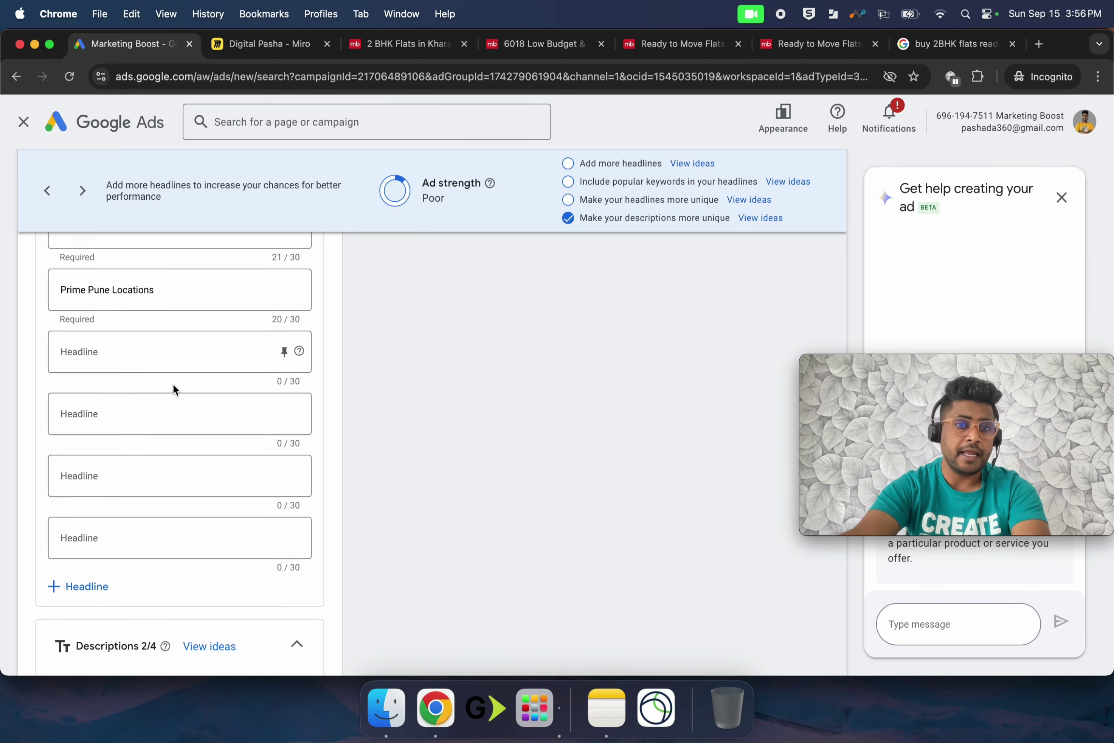
scroll(136, 460, "up", 2)
scroll(136, 460, "down", 5)
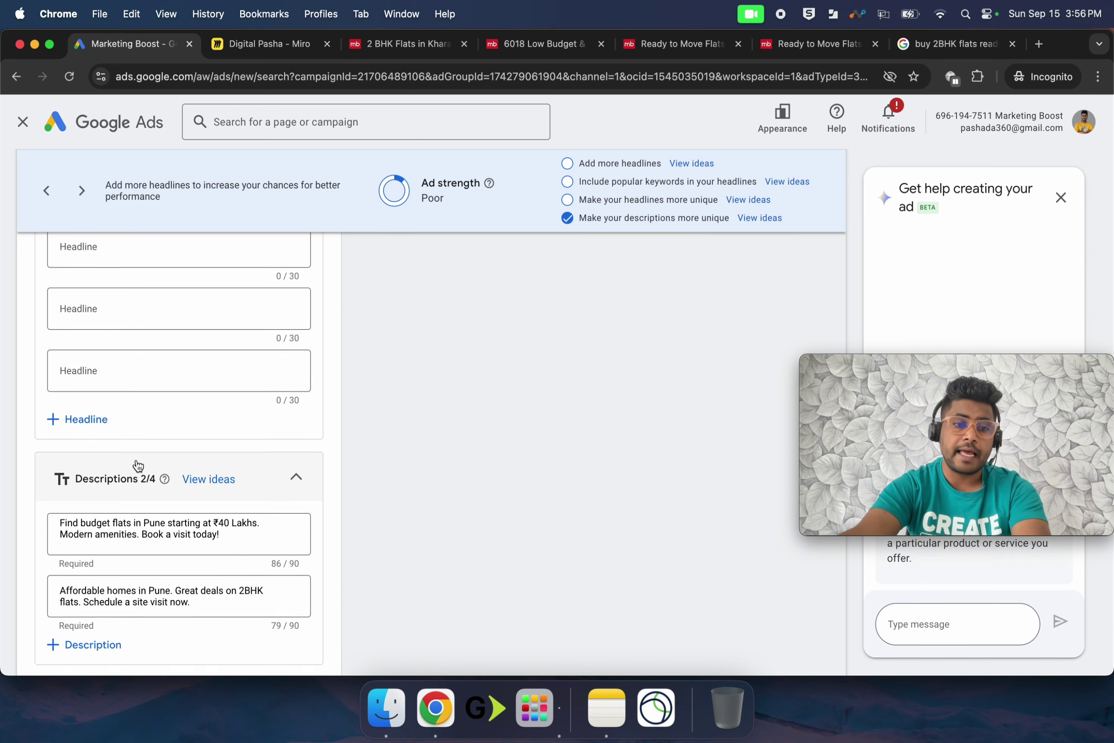
scroll(138, 464, "down", 10)
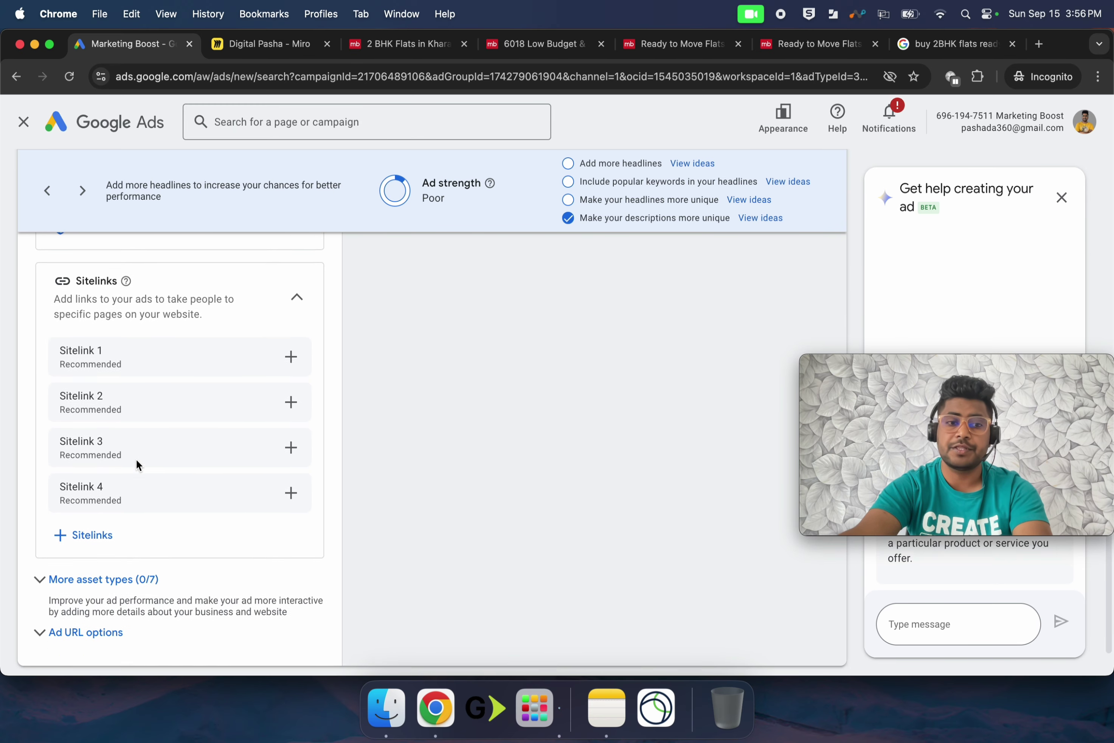
scroll(129, 470, "down", 3)
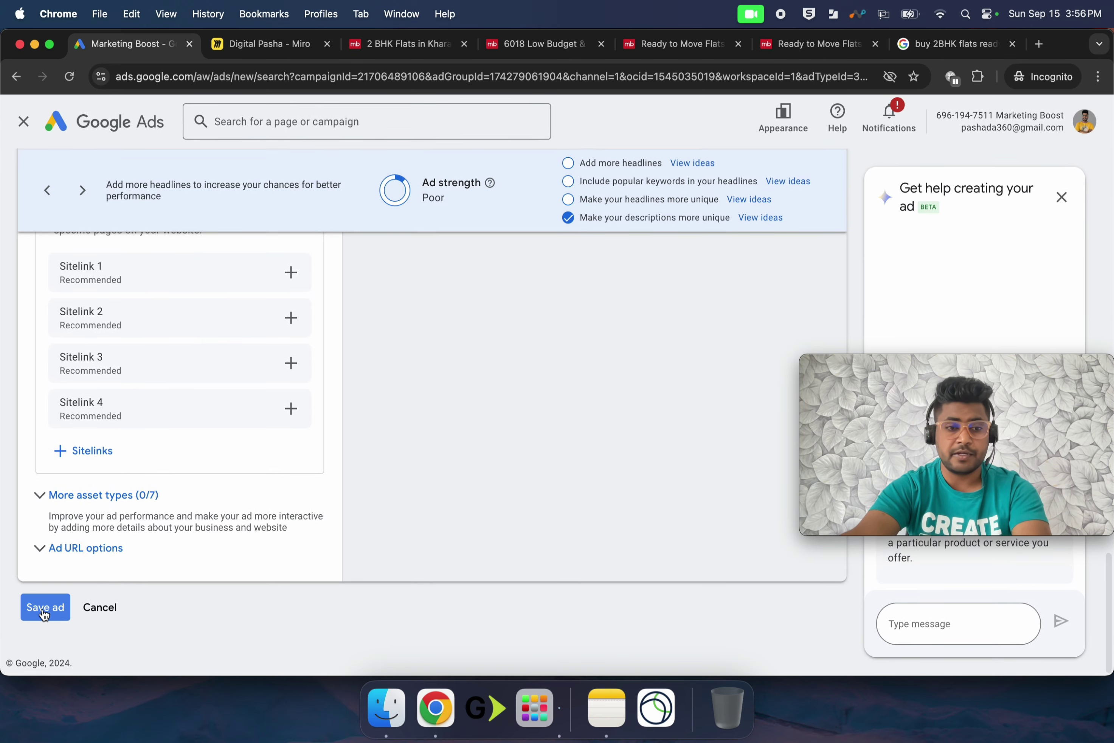
left_click(45, 614)
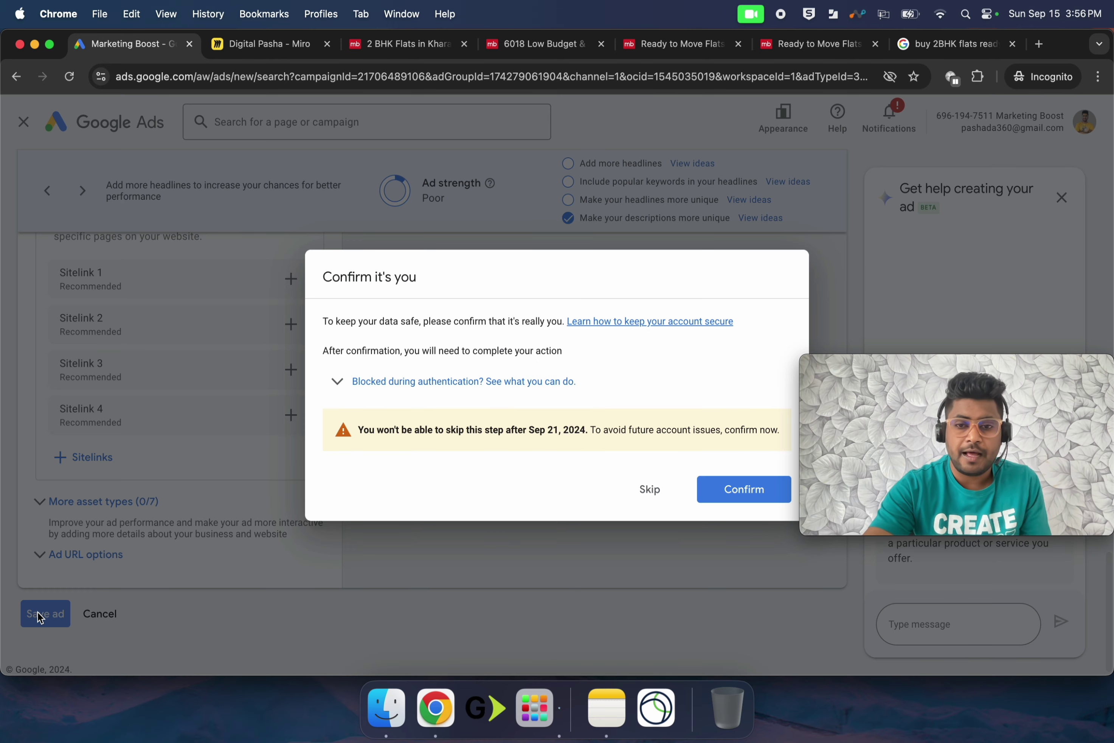
left_click(647, 488)
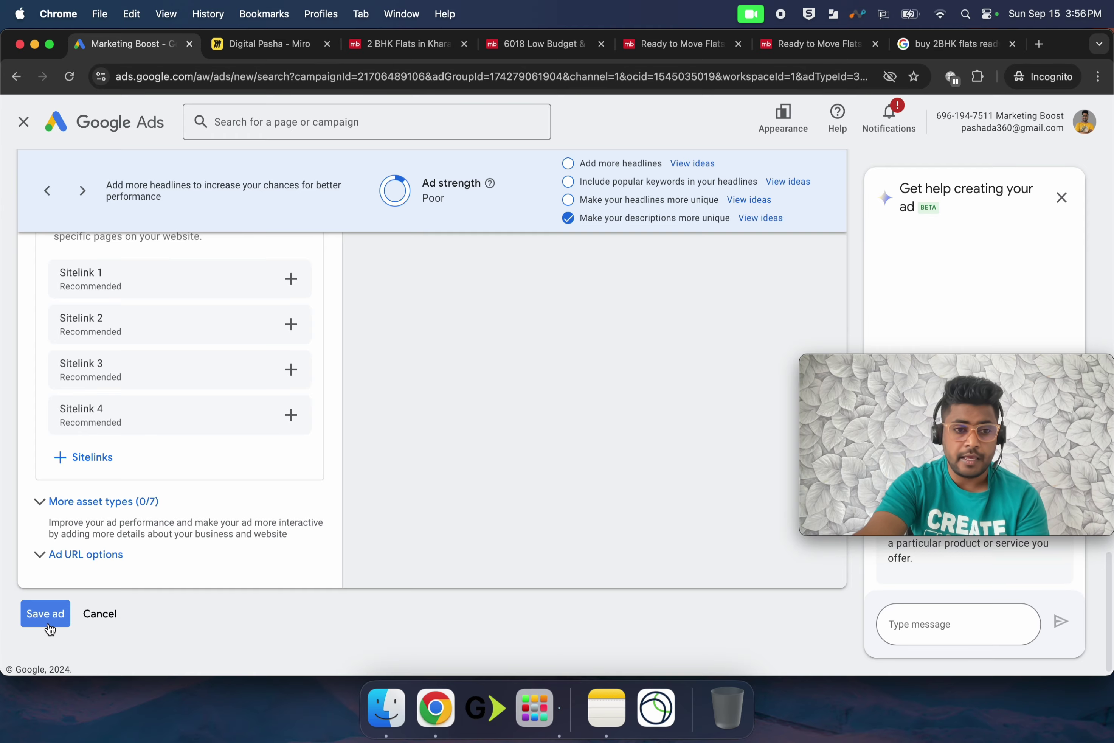
Skip the AI asset generation section and save the responsive search ad for Ad Group 2: Budget Homes
scroll(230, 465, "down", 1)
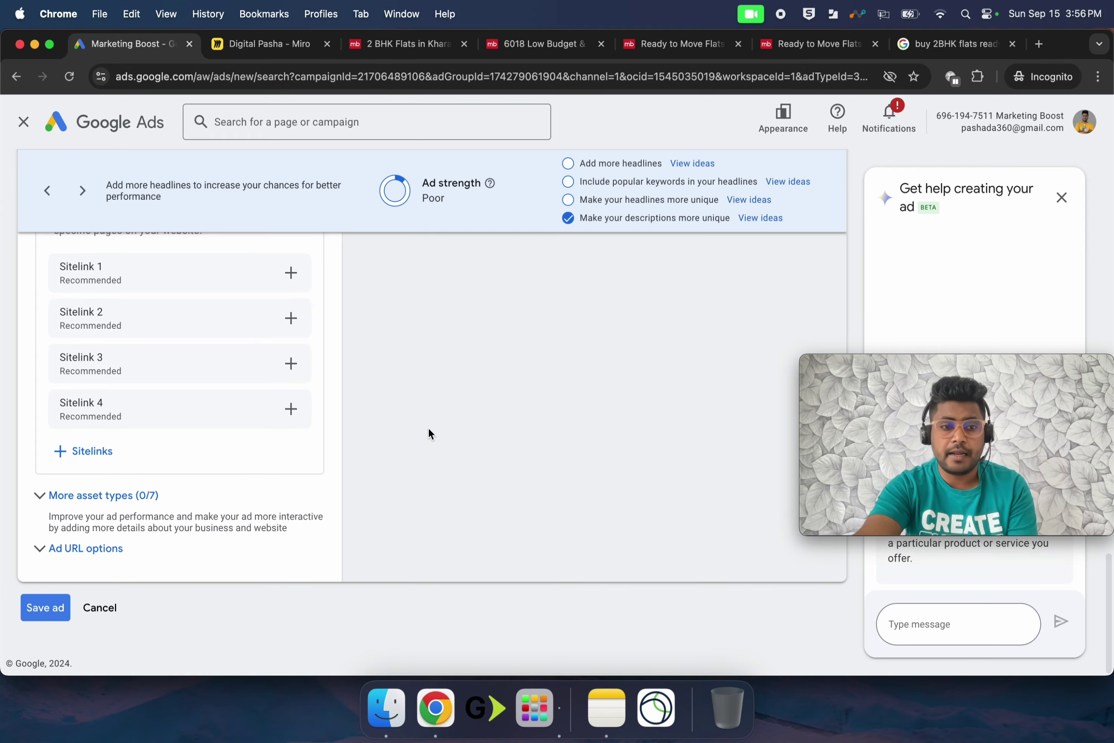
scroll(428, 432, "up", 20)
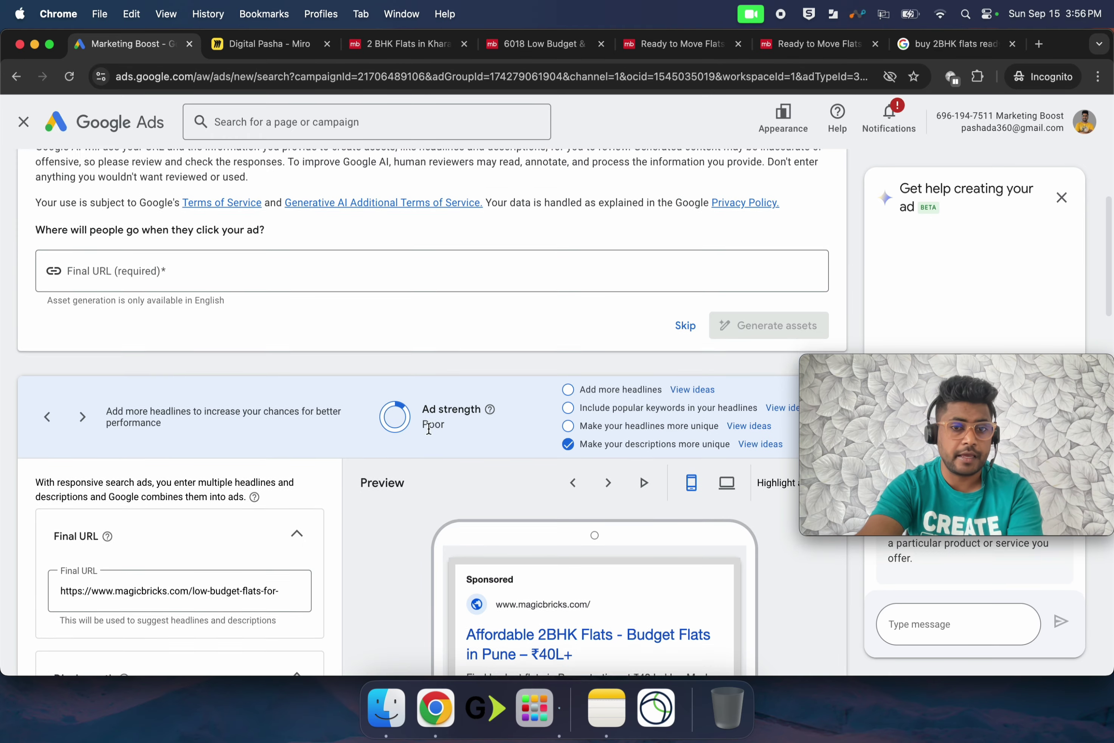
scroll(428, 430, "up", 3)
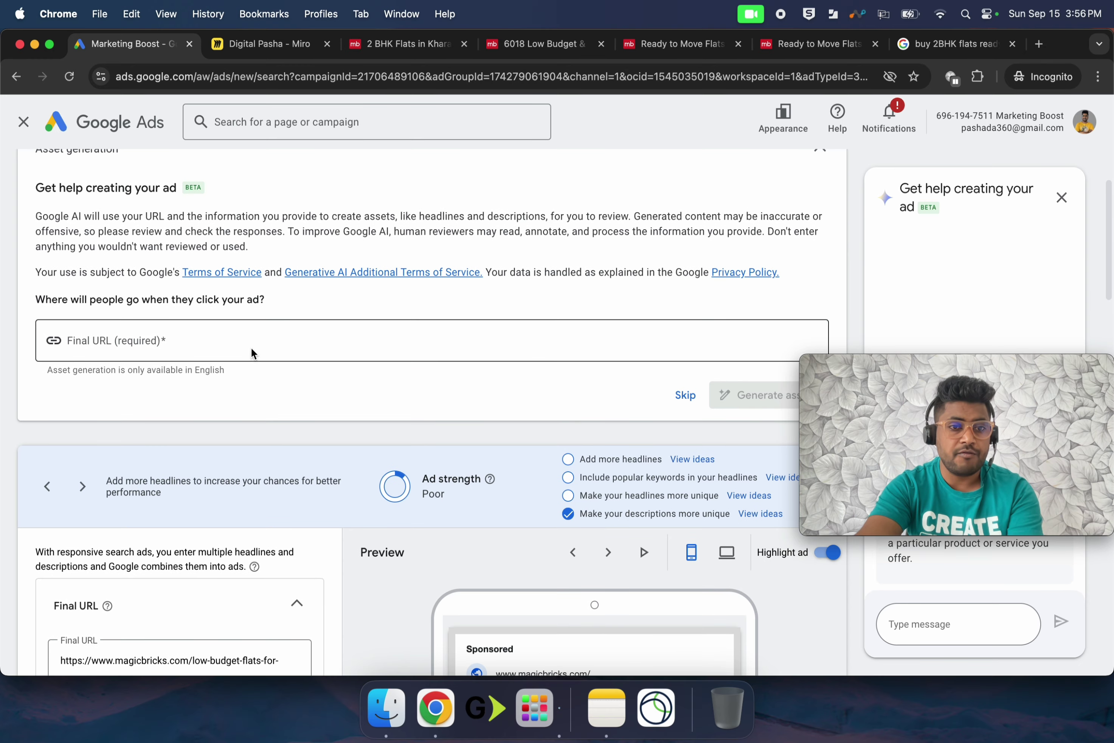
left_click(252, 350)
scroll(251, 341, "down", 3)
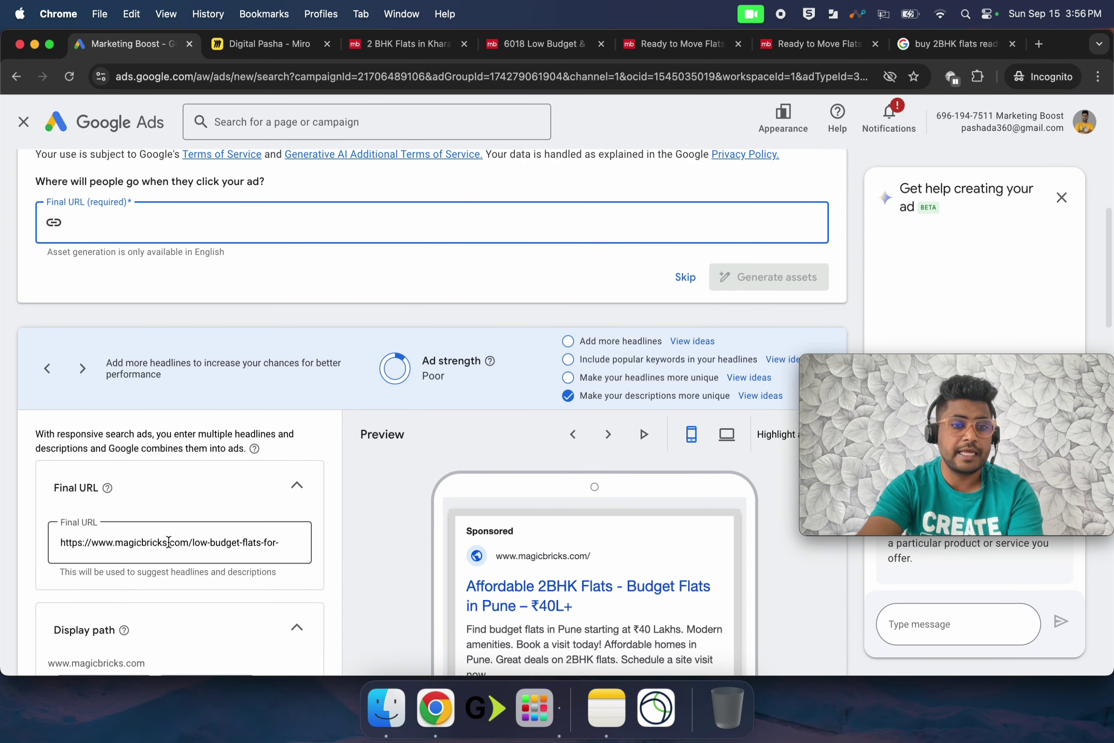
left_click(169, 543)
left_click(685, 277)
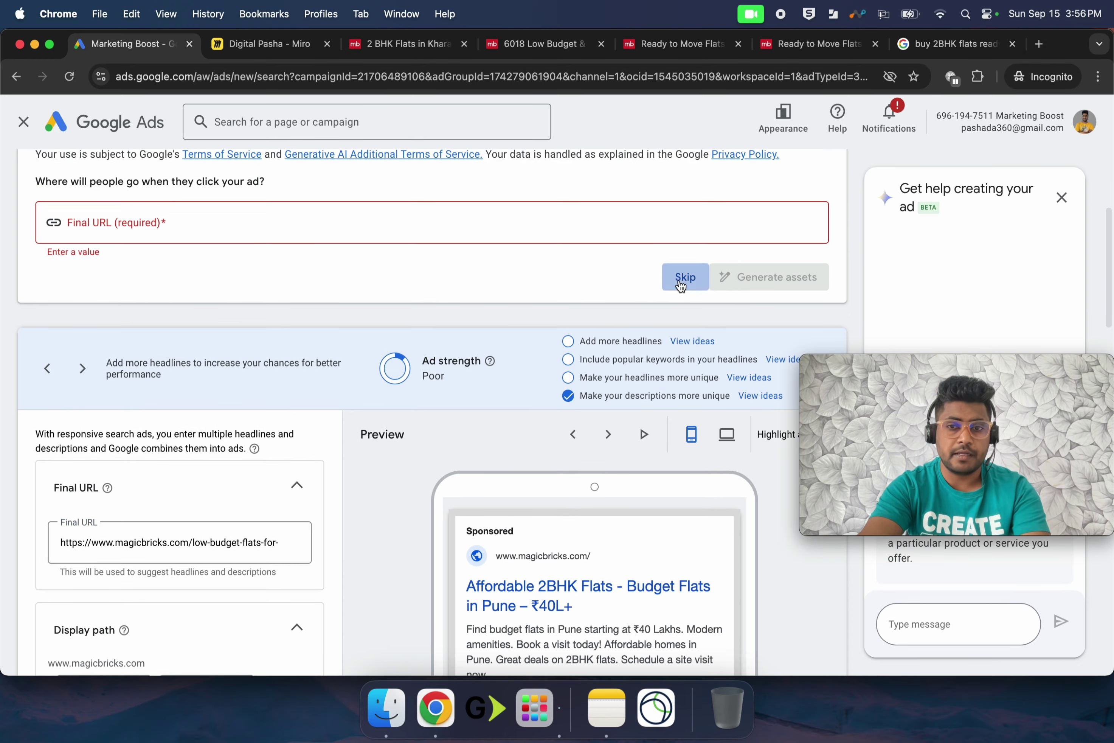
scroll(415, 355, "down", 10)
scroll(370, 452, "down", 15)
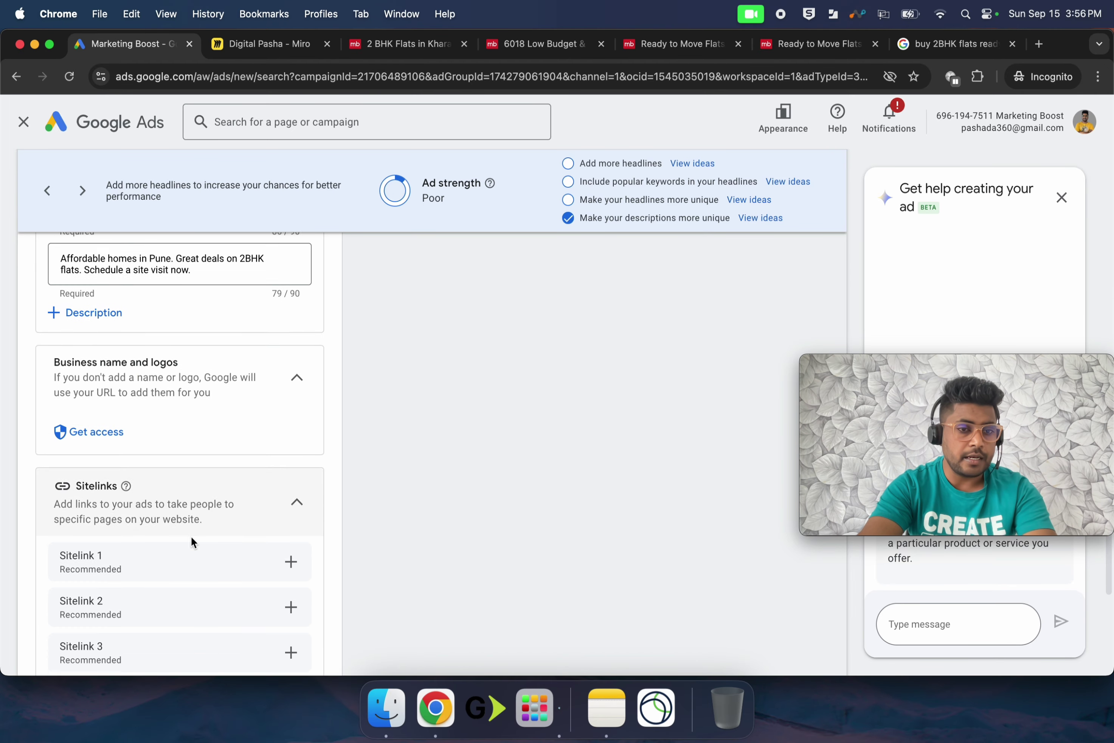
left_click(52, 614)
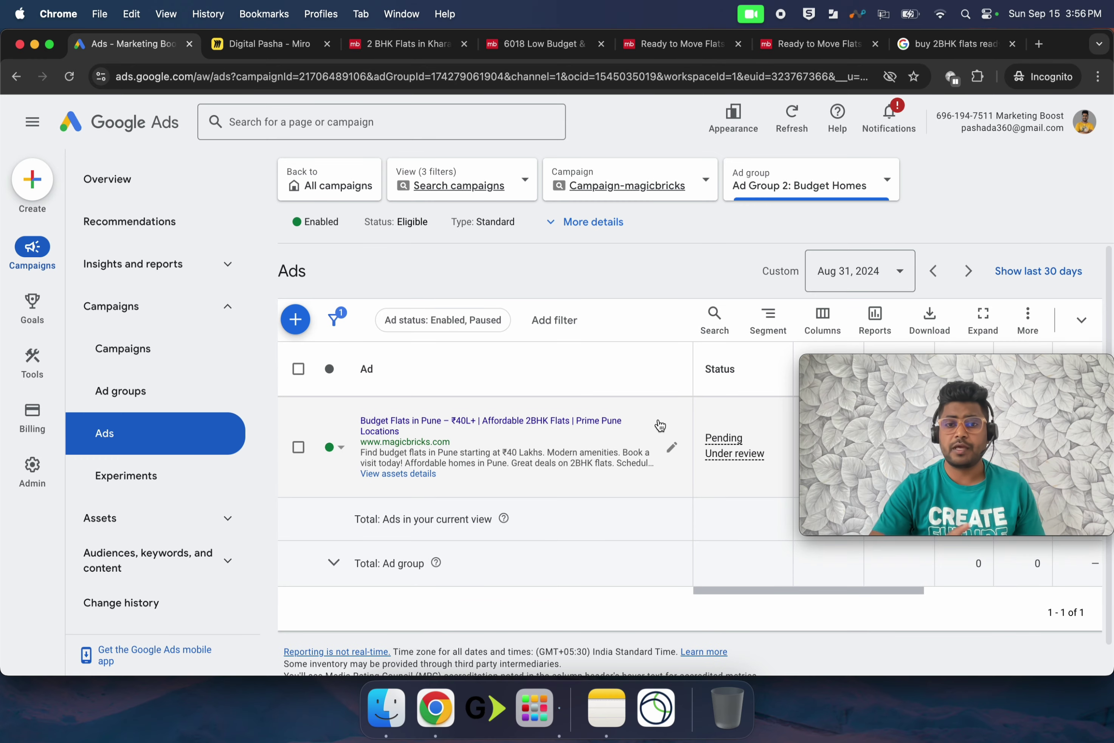
Open Campaign-magicbricks from the search campaigns list and view the ads of Ad Group 2: Budget Homes
left_click(454, 187)
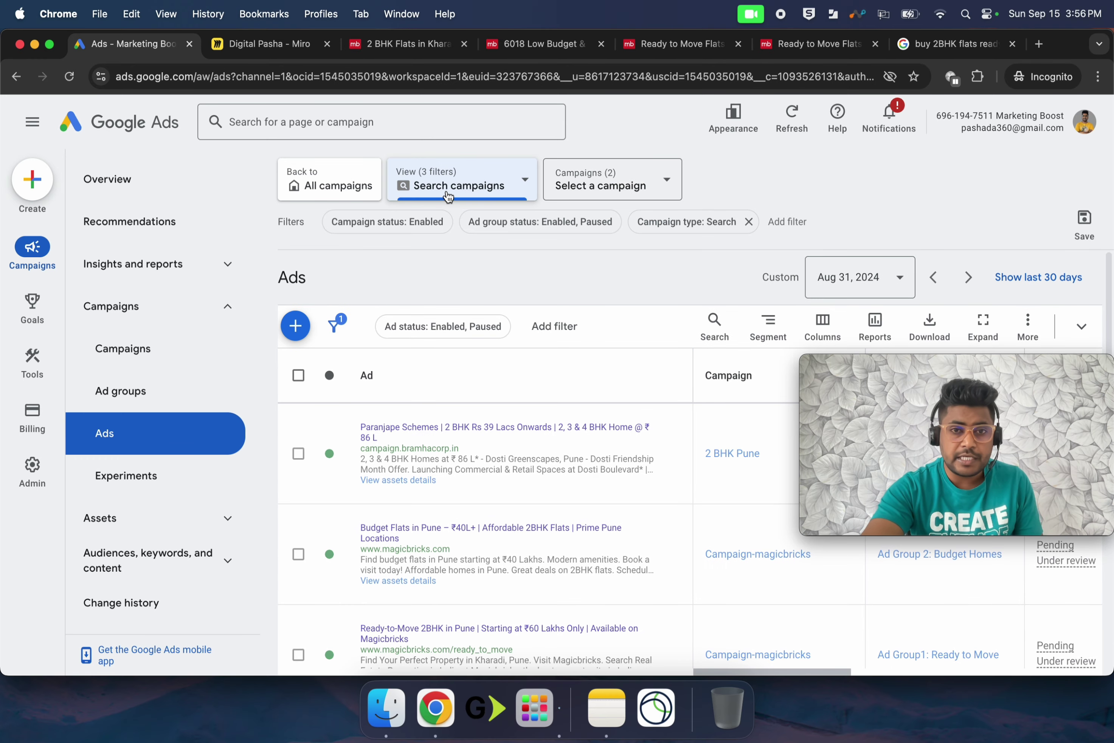
left_click(155, 359)
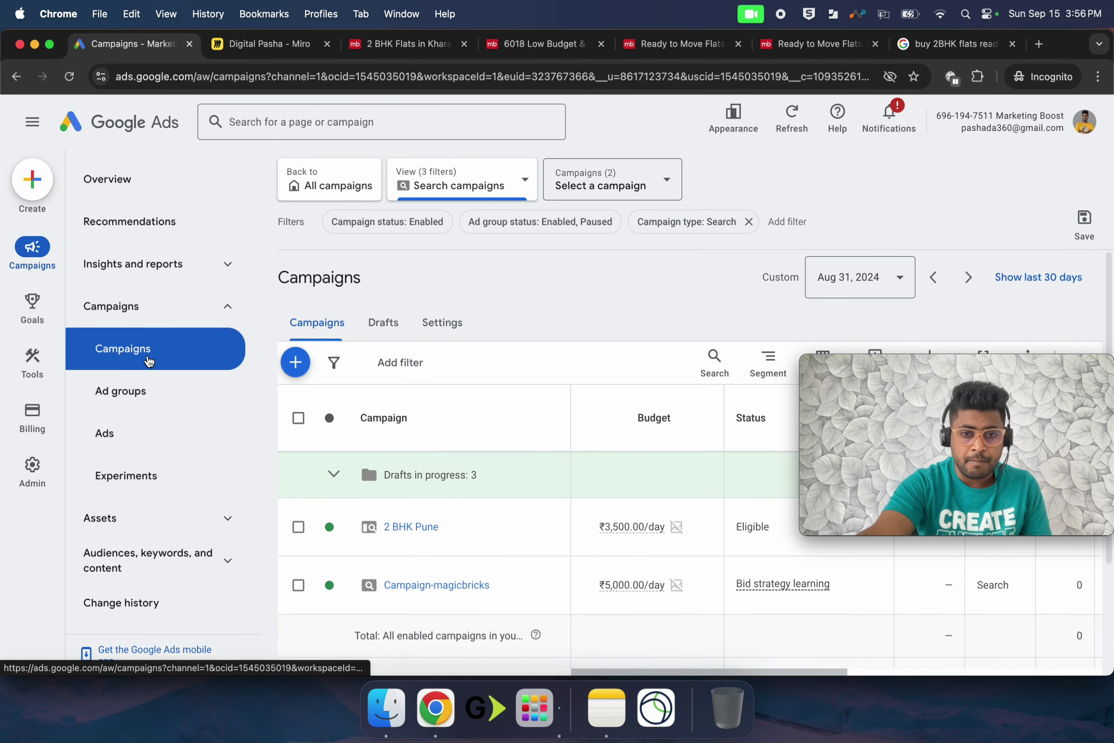
left_click(415, 594)
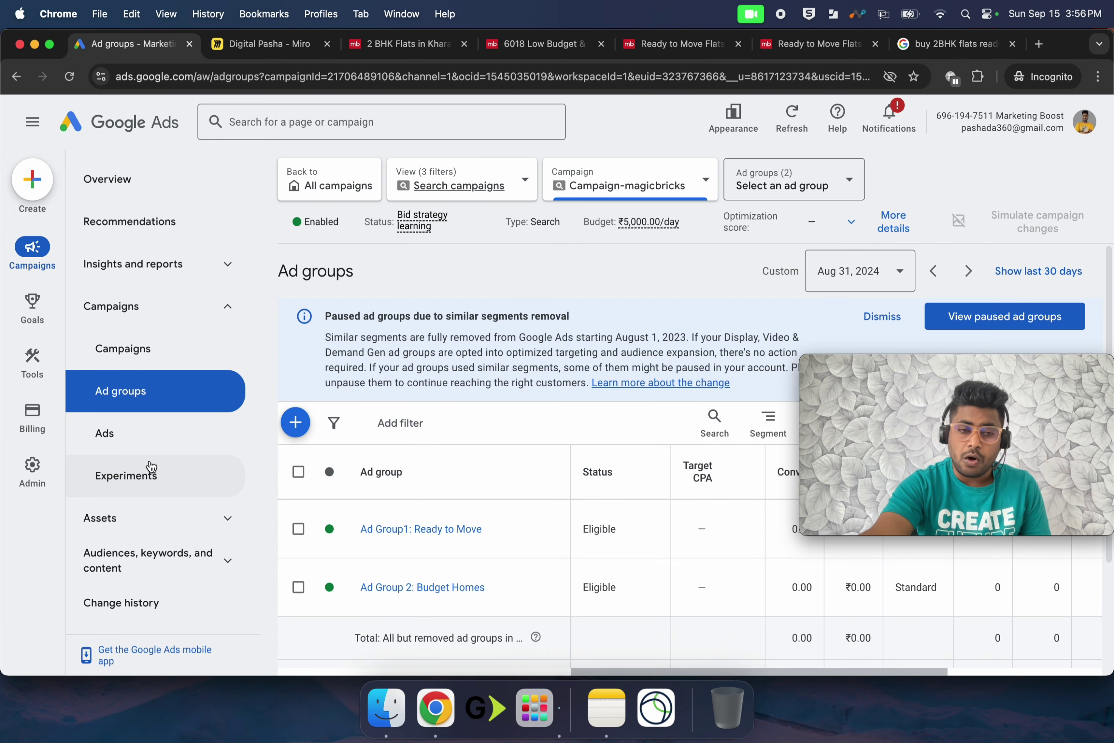
left_click(435, 592)
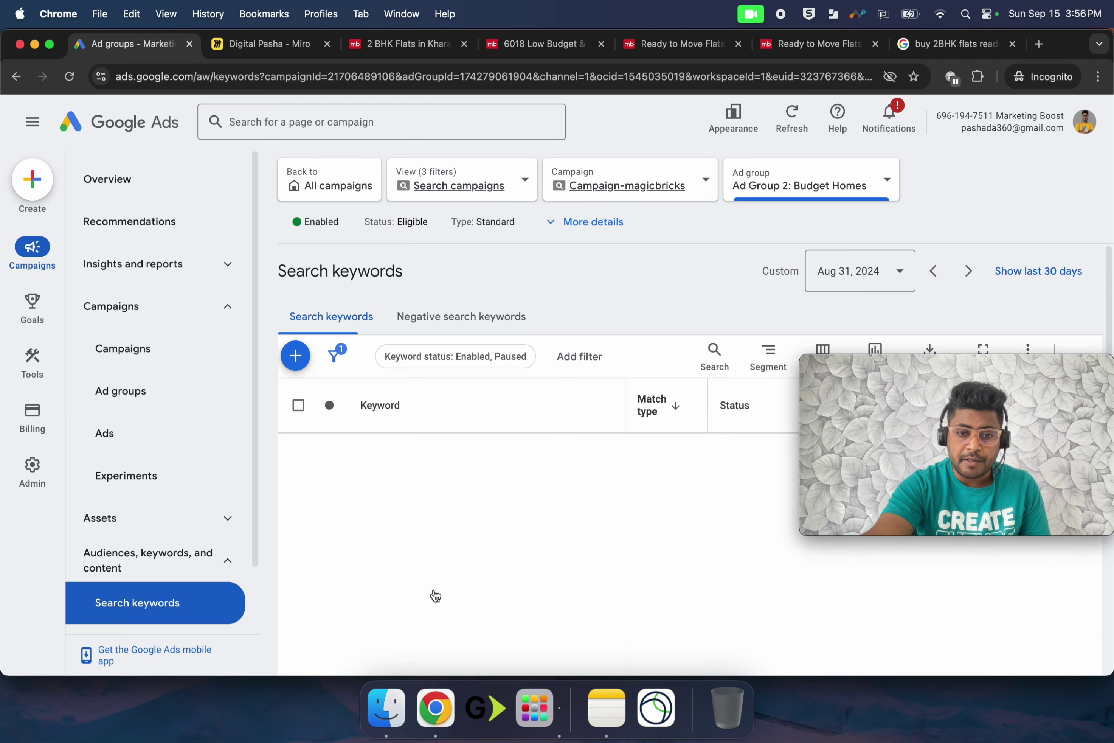
left_click(163, 447)
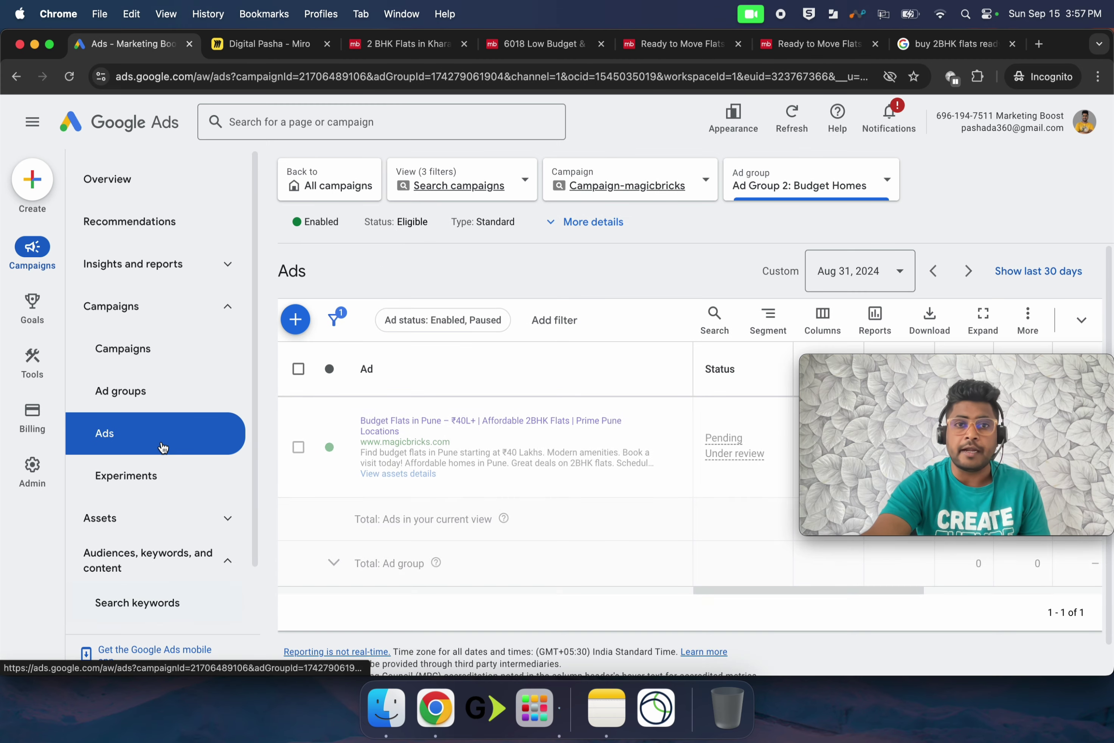
Review the ad group plan in Miro through Ad Group 3: Luxury Homes and Ad Group 4: Under-construction
left_click(286, 44)
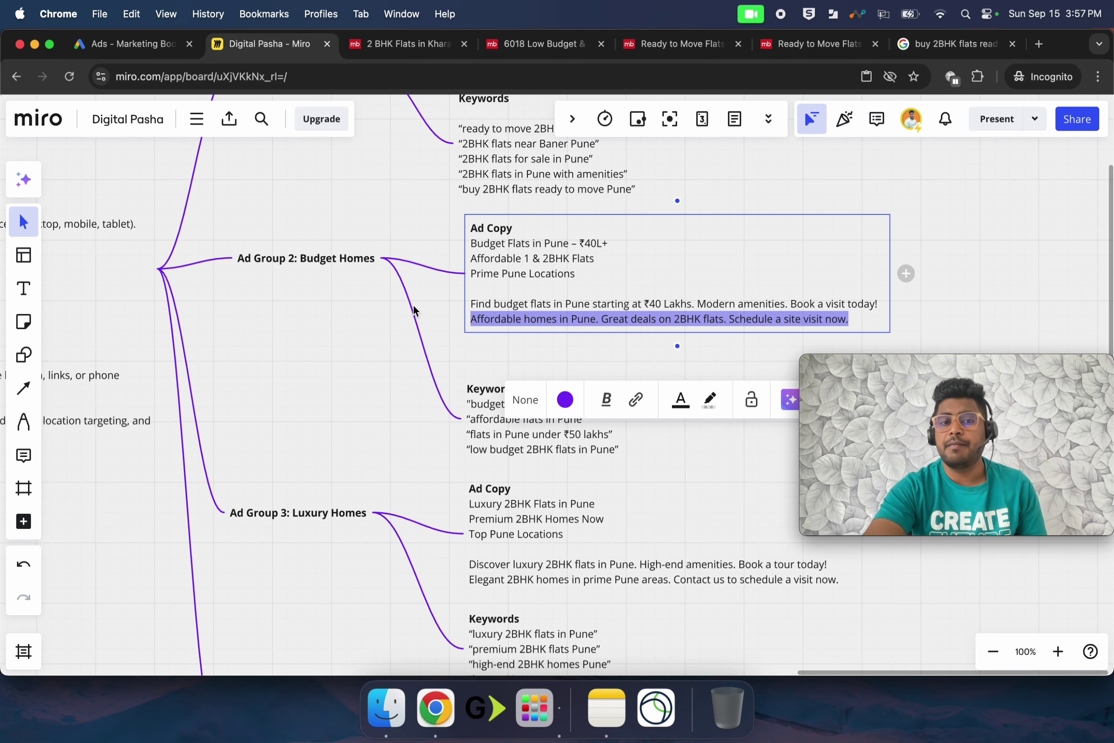
scroll(383, 347, "up", 3)
scroll(355, 376, "down", 3)
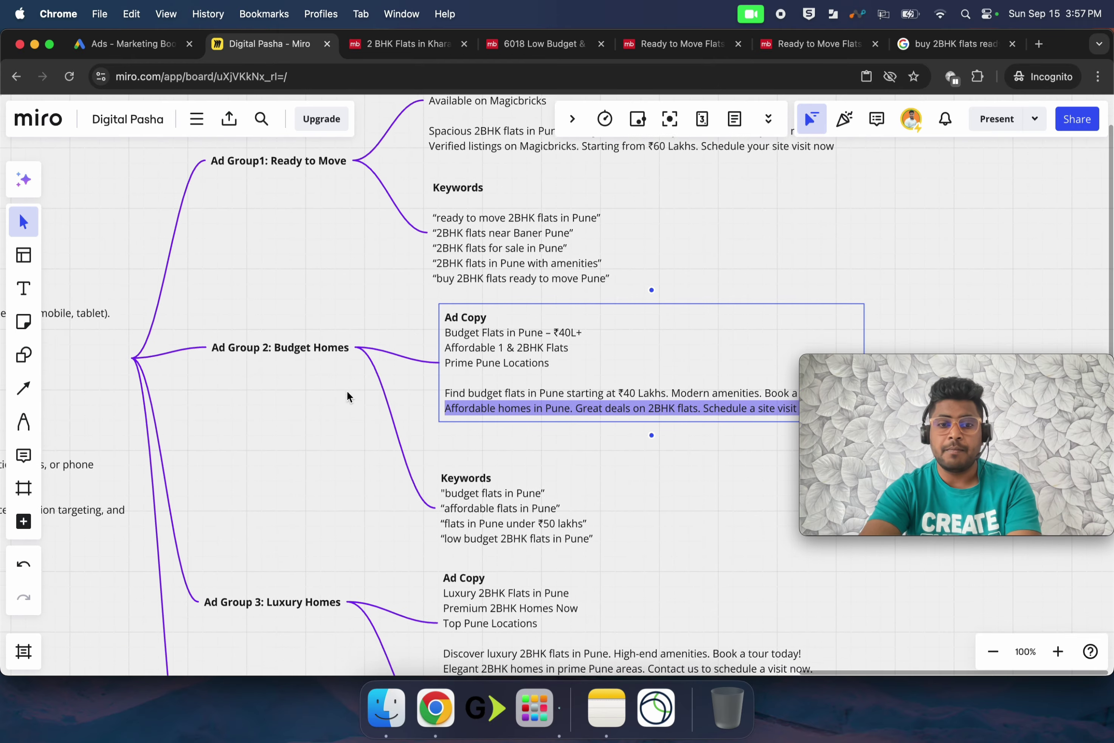
scroll(341, 405, "down", 10)
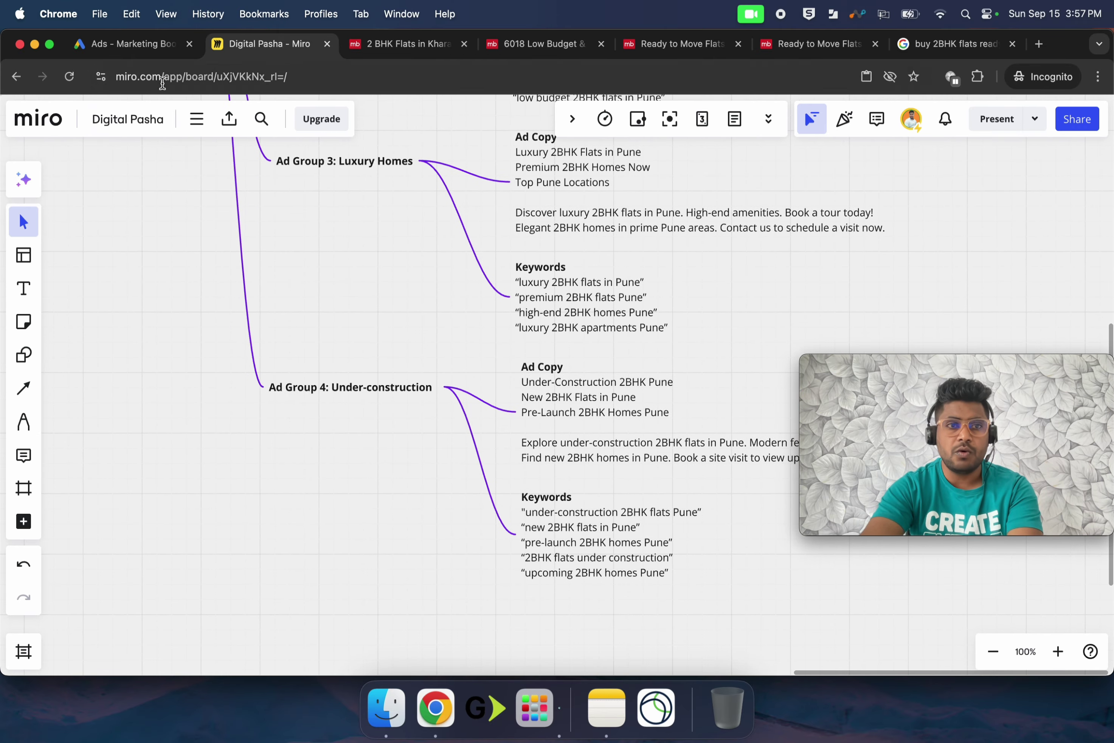
Return to Google Ads and start a new ad group at the Campaign-magicbricks campaign level
left_click(88, 50)
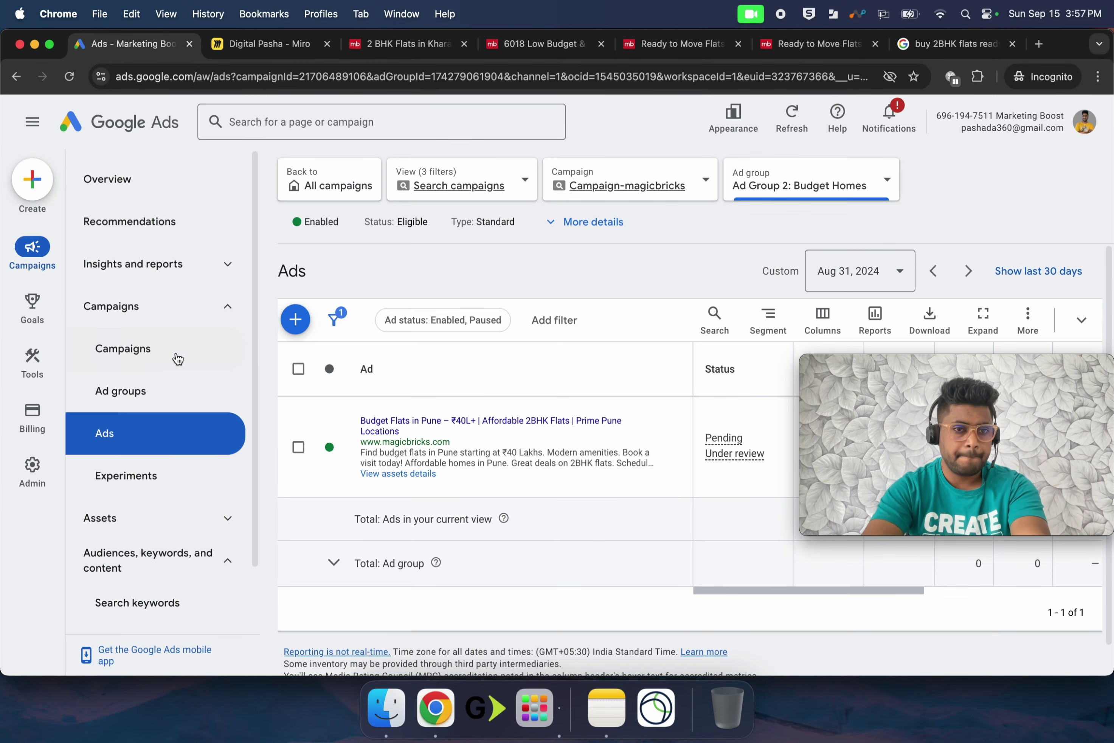
left_click(149, 353)
left_click(132, 431)
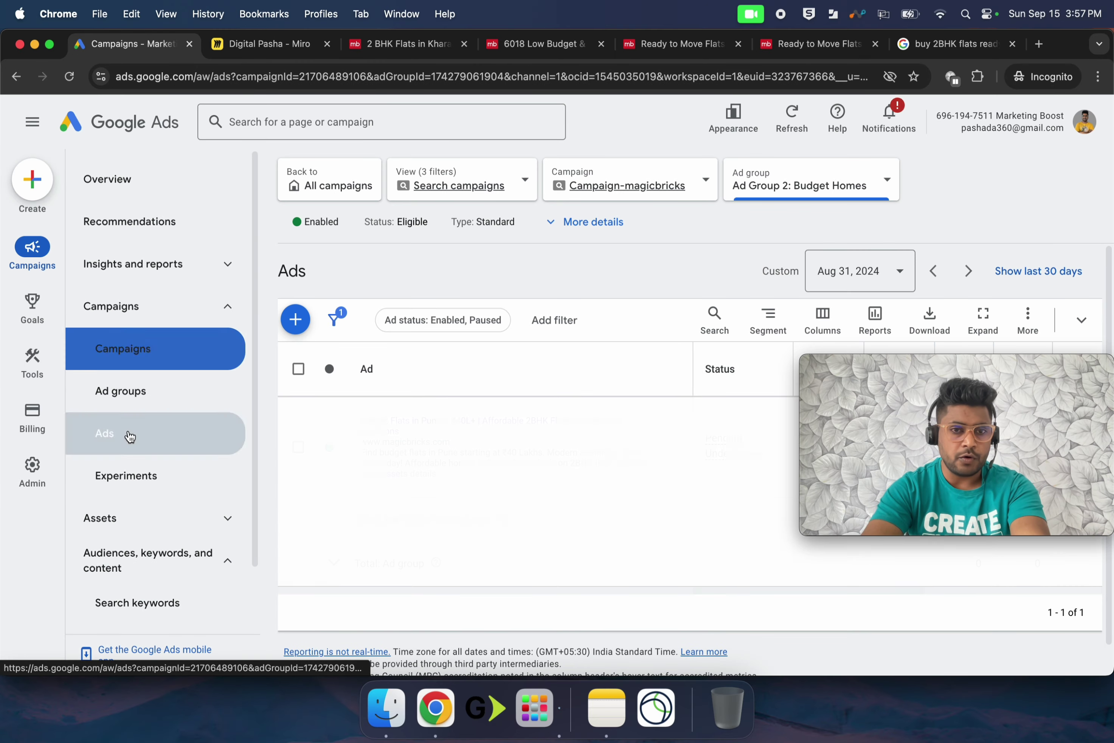
left_click(147, 396)
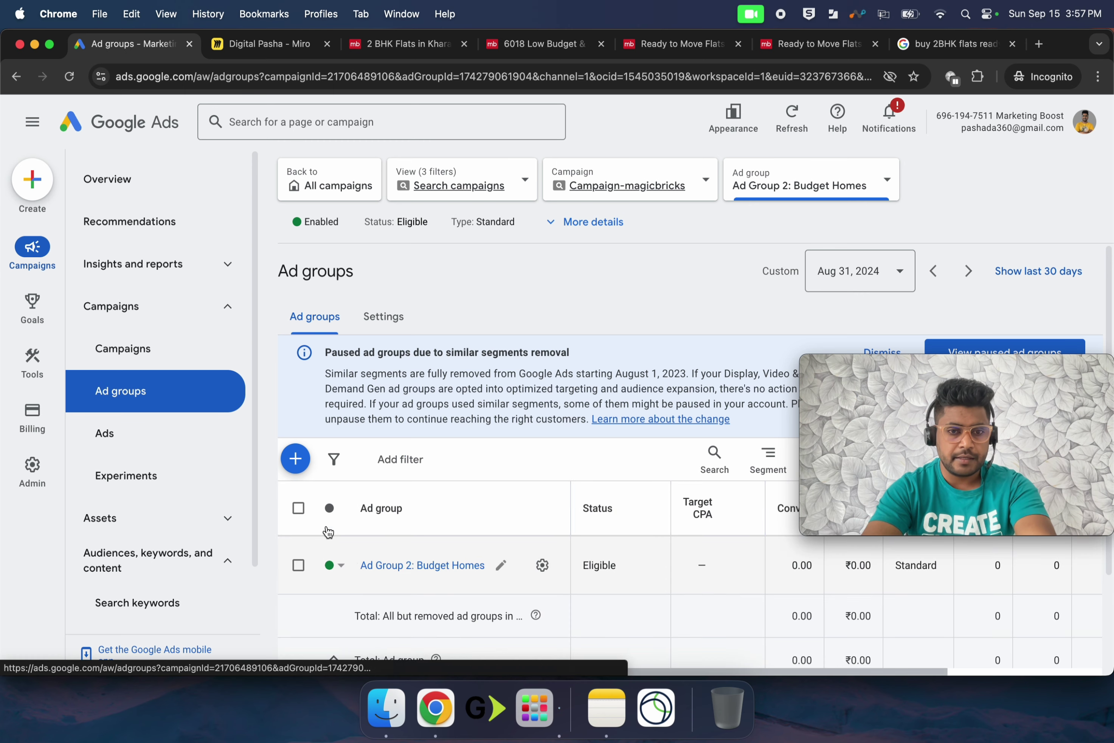
scroll(323, 529, "down", 2)
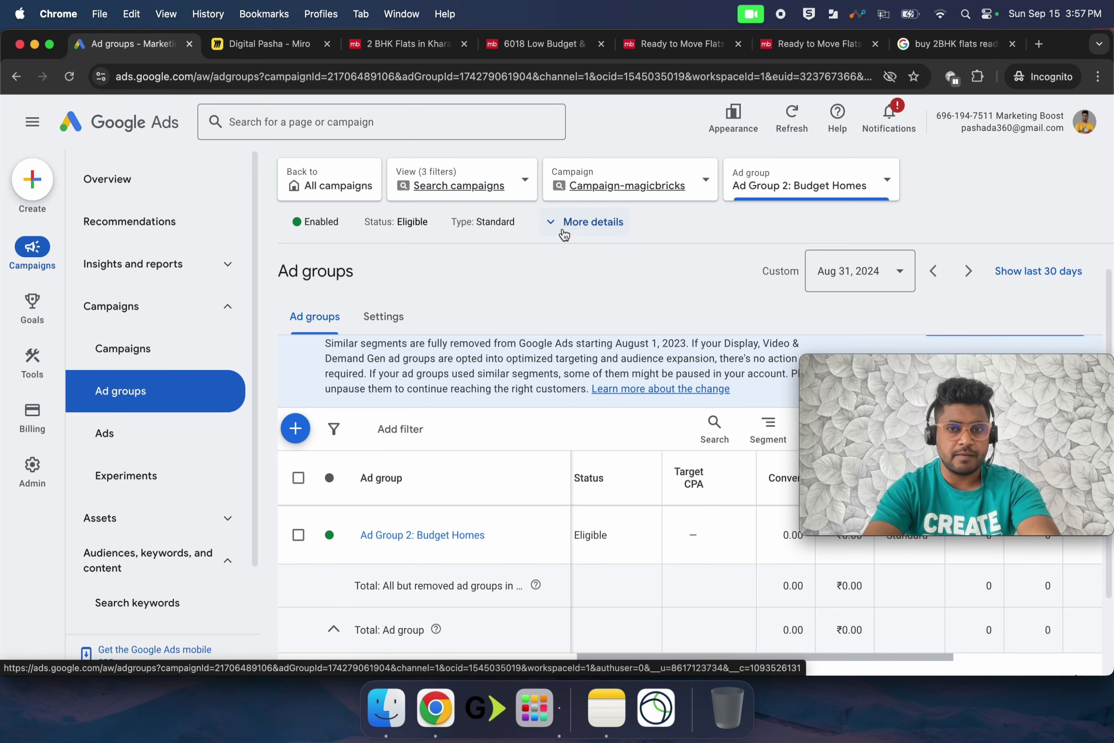
left_click(599, 186)
left_click(296, 423)
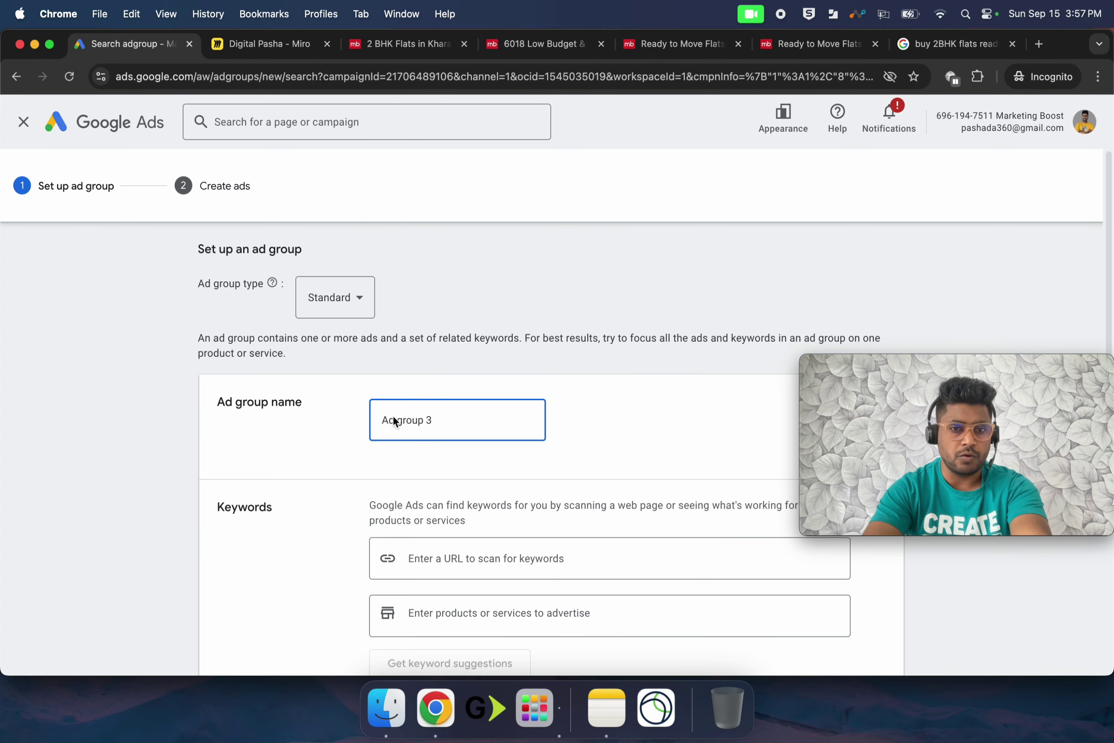
Copy "Ad Group 3: Luxury Homes" from Miro and enter it as the new ad group's name
left_click(247, 35)
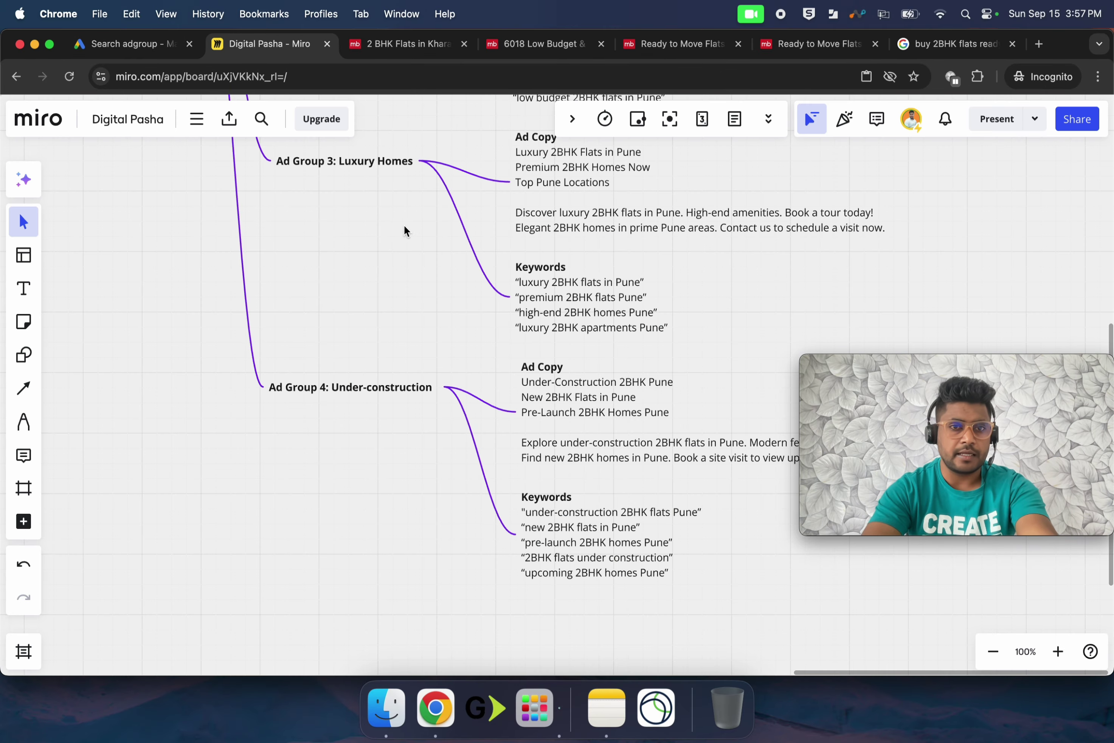
scroll(384, 234, "up", 3)
left_click(349, 228)
left_click(348, 224)
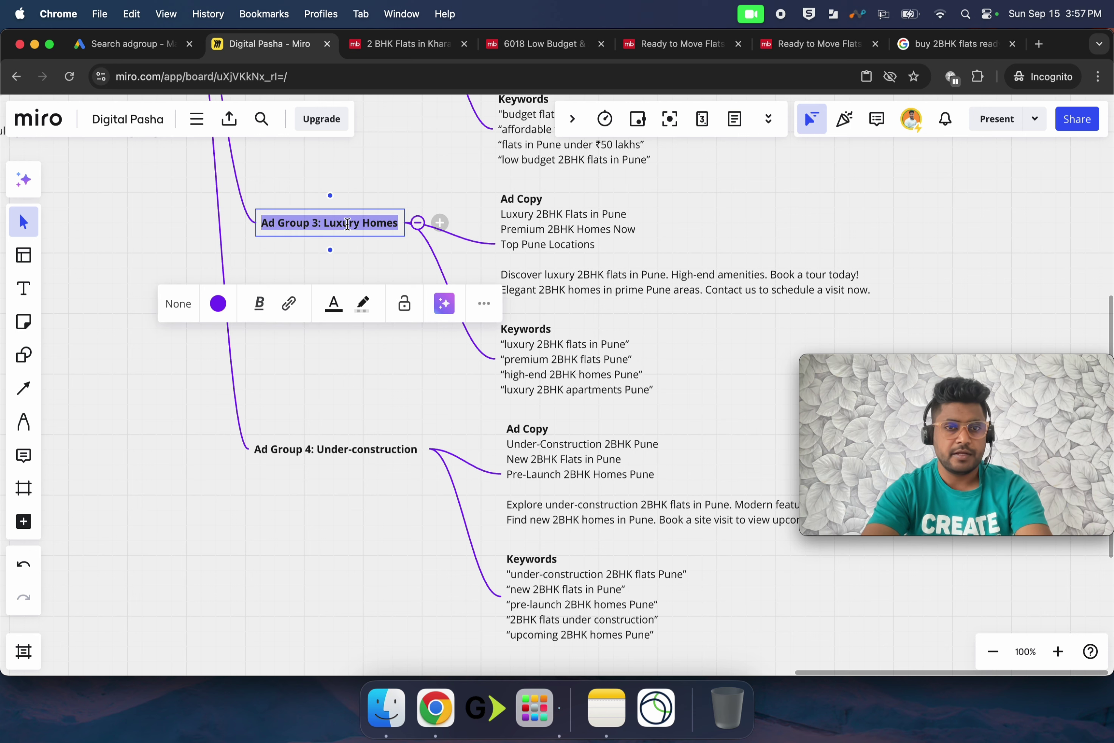
key("super+c")
left_click(125, 44)
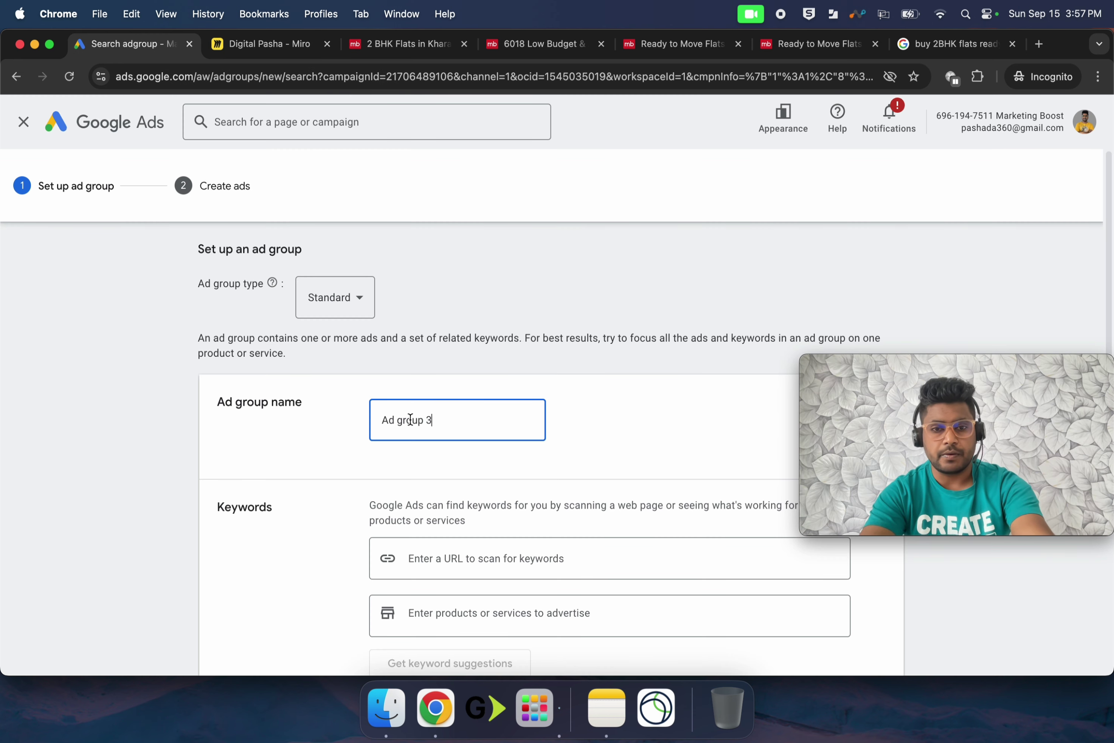
key("super+v")
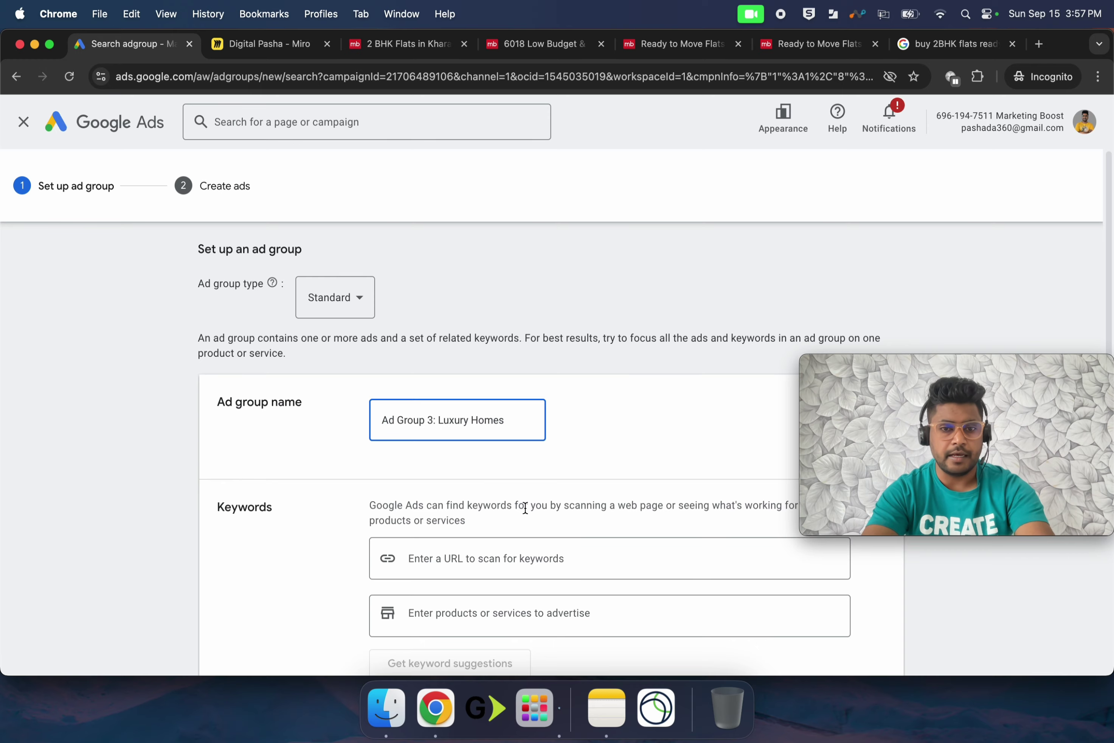
Copy the four Luxury Homes keywords of Ad Group 3 from the Miro plan
scroll(480, 537, "down", 3)
scroll(423, 552, "down", 3)
left_click(437, 502)
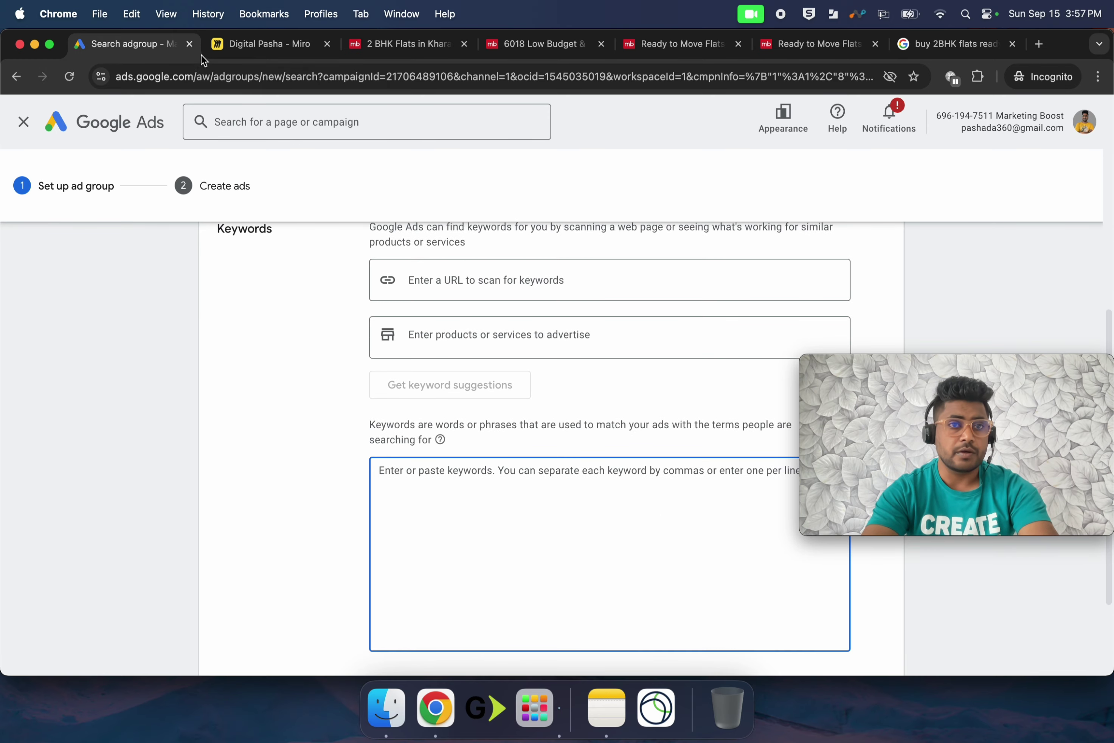
left_click(230, 44)
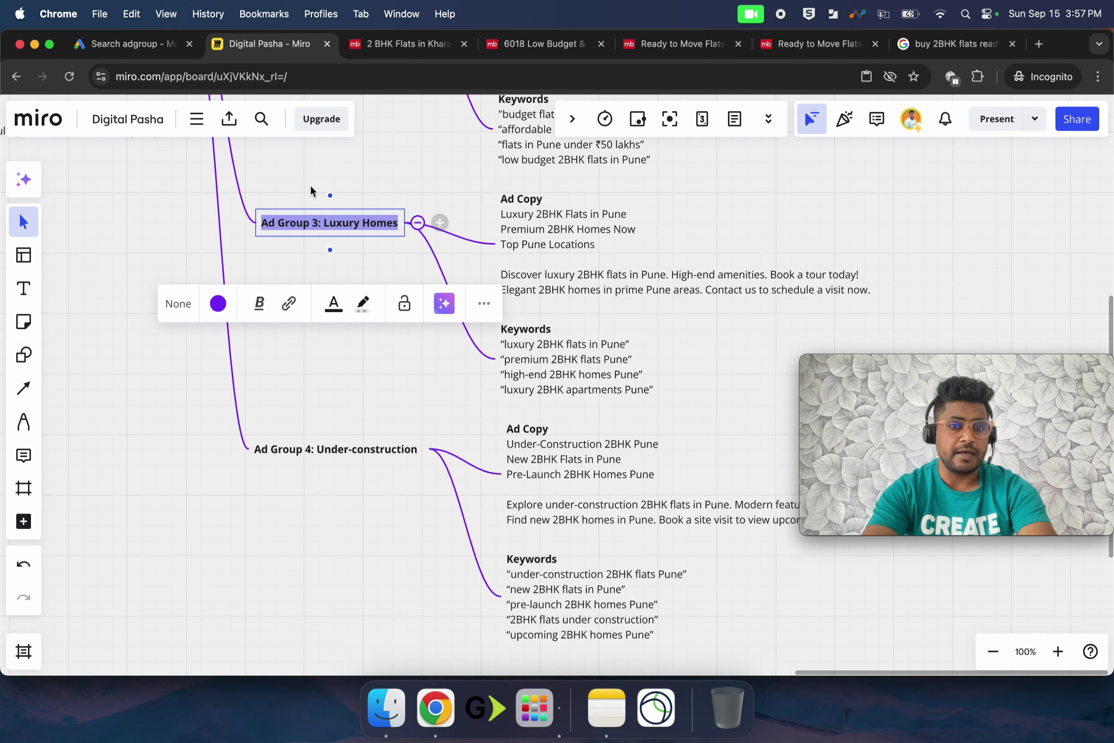
triple_click(550, 374)
left_click(550, 375)
triple_click(550, 344)
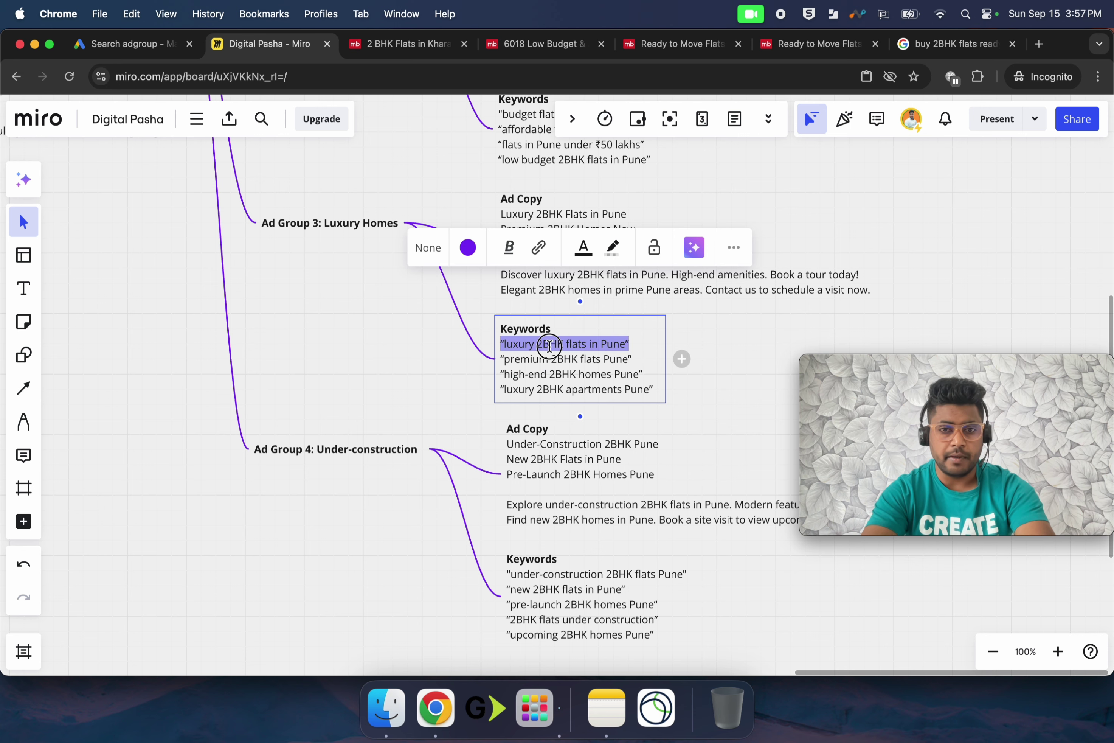
key("shift+Down")
key("shift+Down")
key("shift+Down")
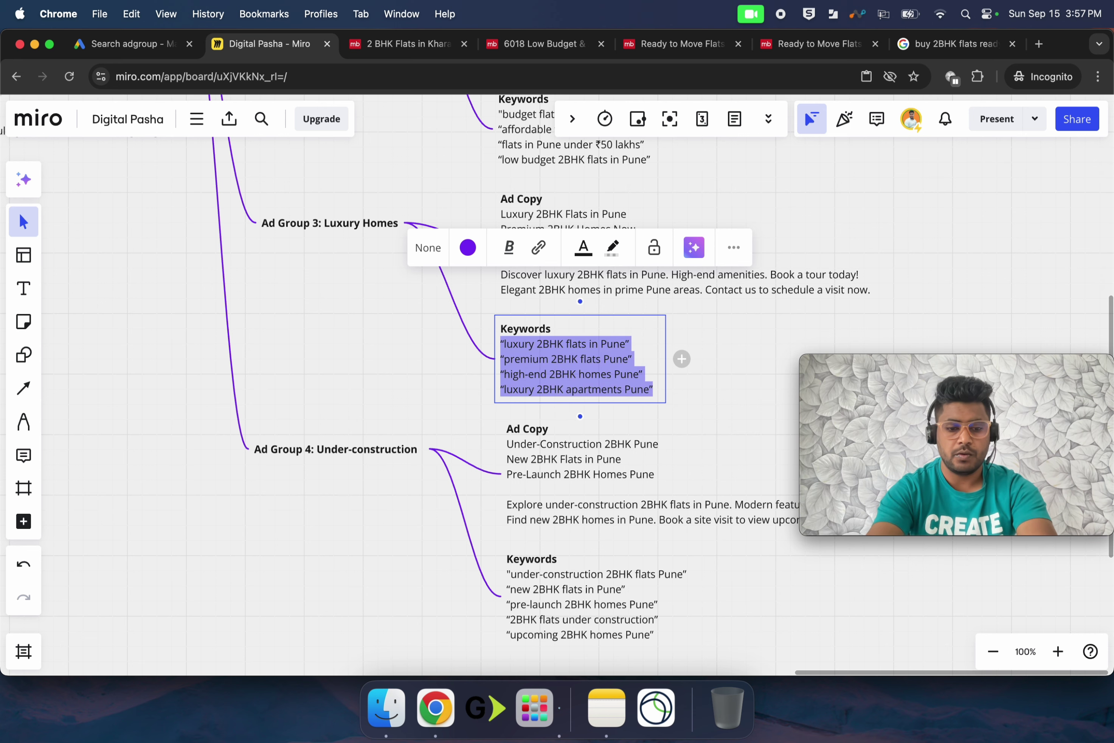
Paste the copied keywords into the new ad group's keyword list in Google Ads and try to save it
left_click(130, 43)
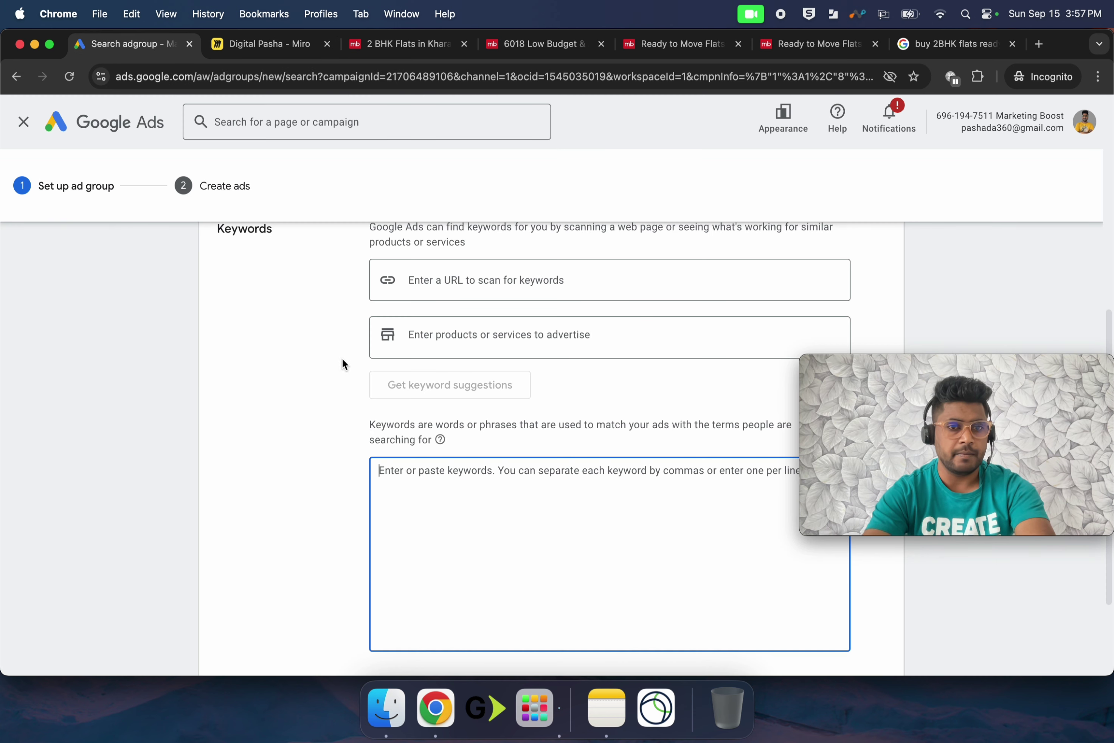
key("super+v")
scroll(480, 390, "down", 3)
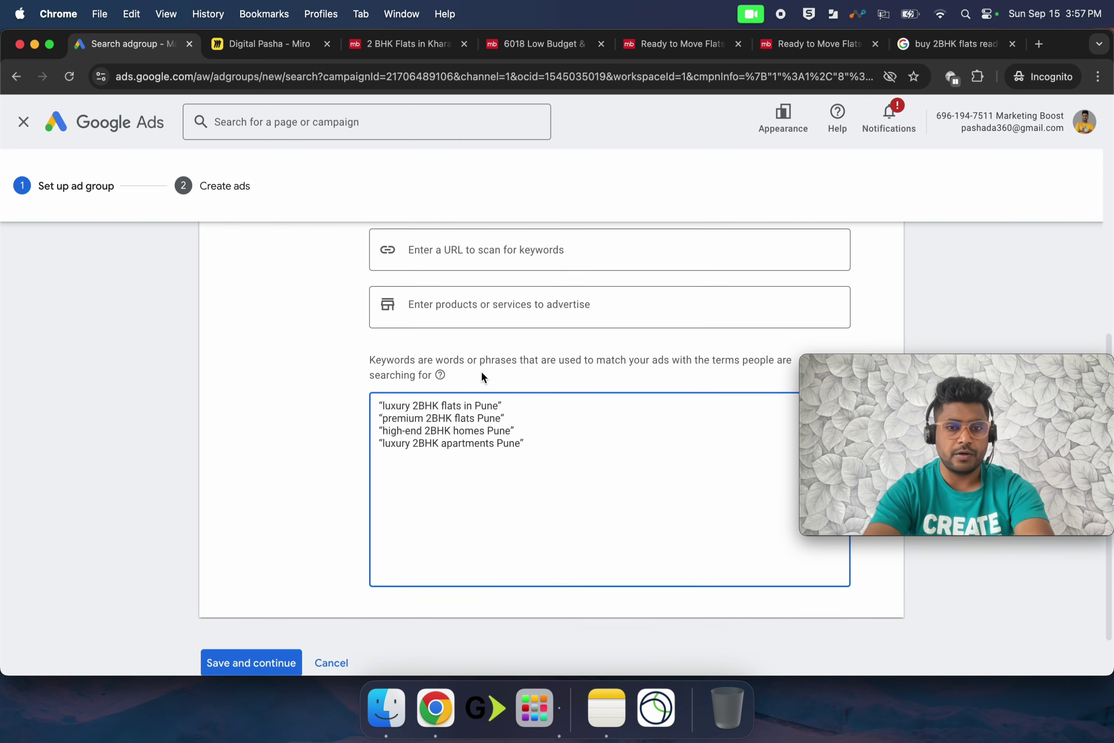
left_click(271, 608)
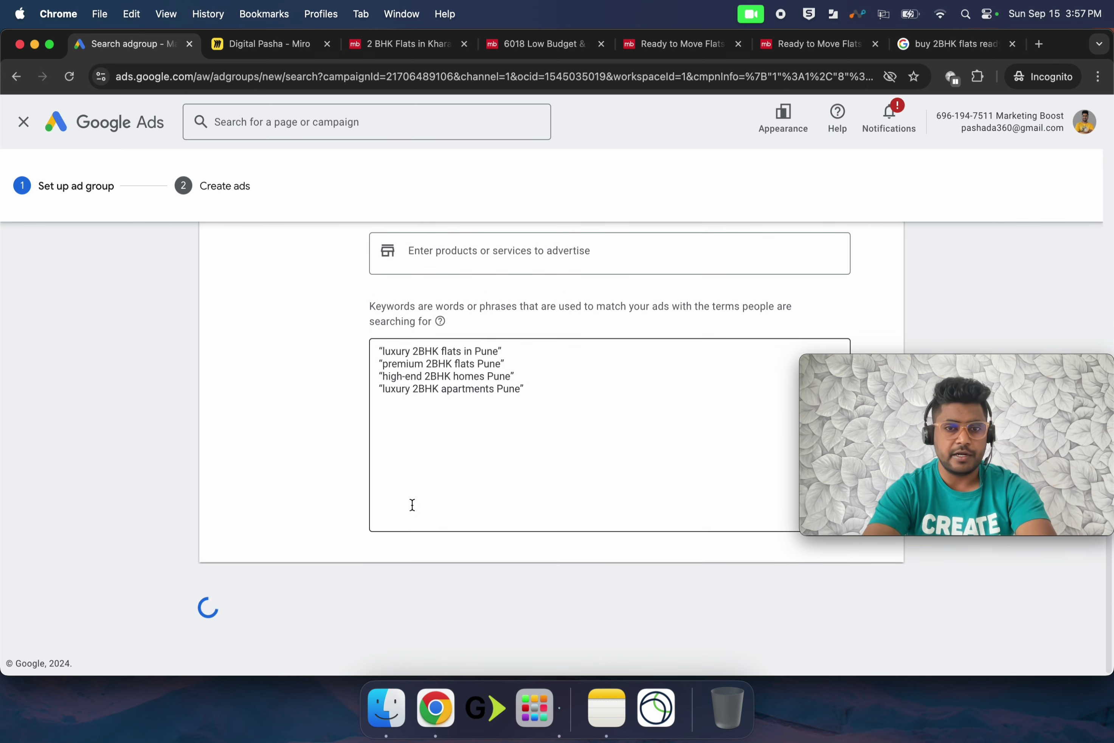
Remove the quotation marks from all four keywords, keeping "luxury" and "high-end" intact, and save the ad group to continue to ad creation
left_click(515, 396)
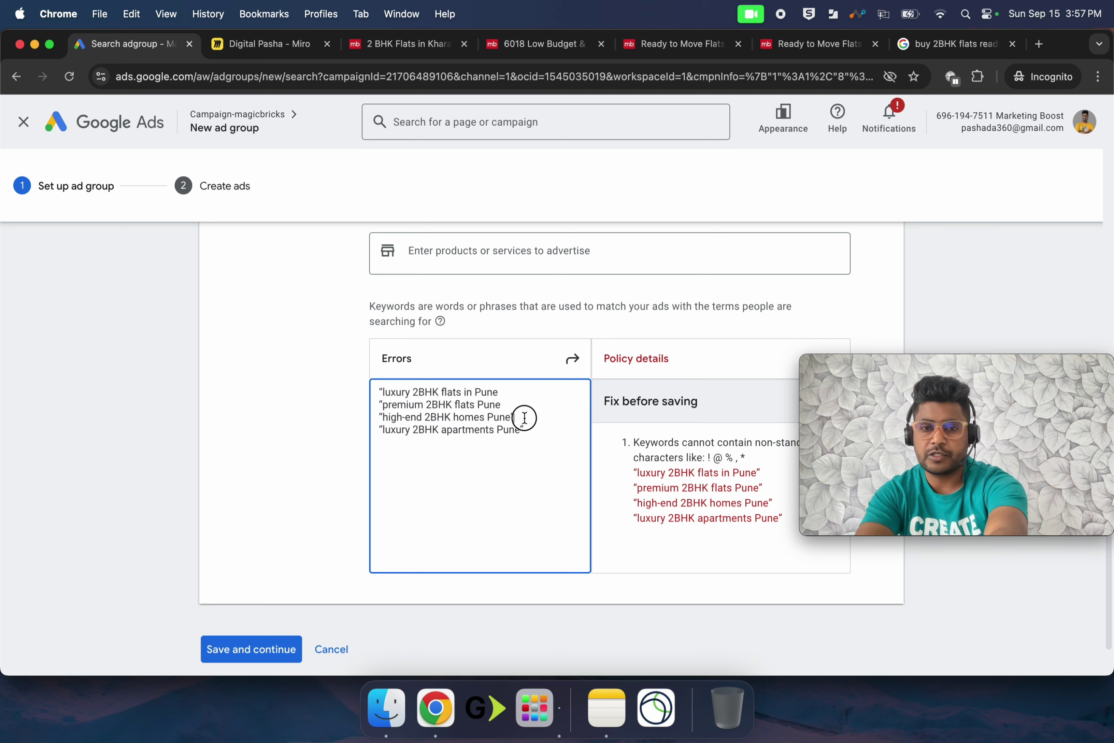
left_click(385, 392)
key("BackSpace")
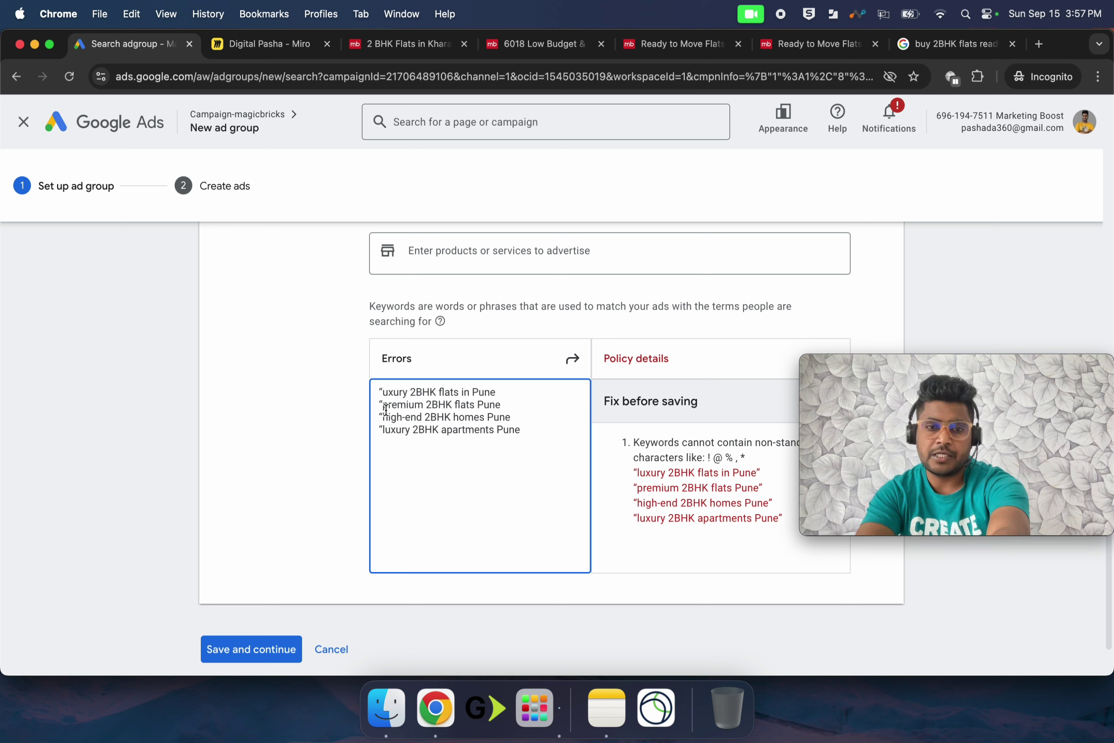
left_click(385, 406)
key("BackSpace")
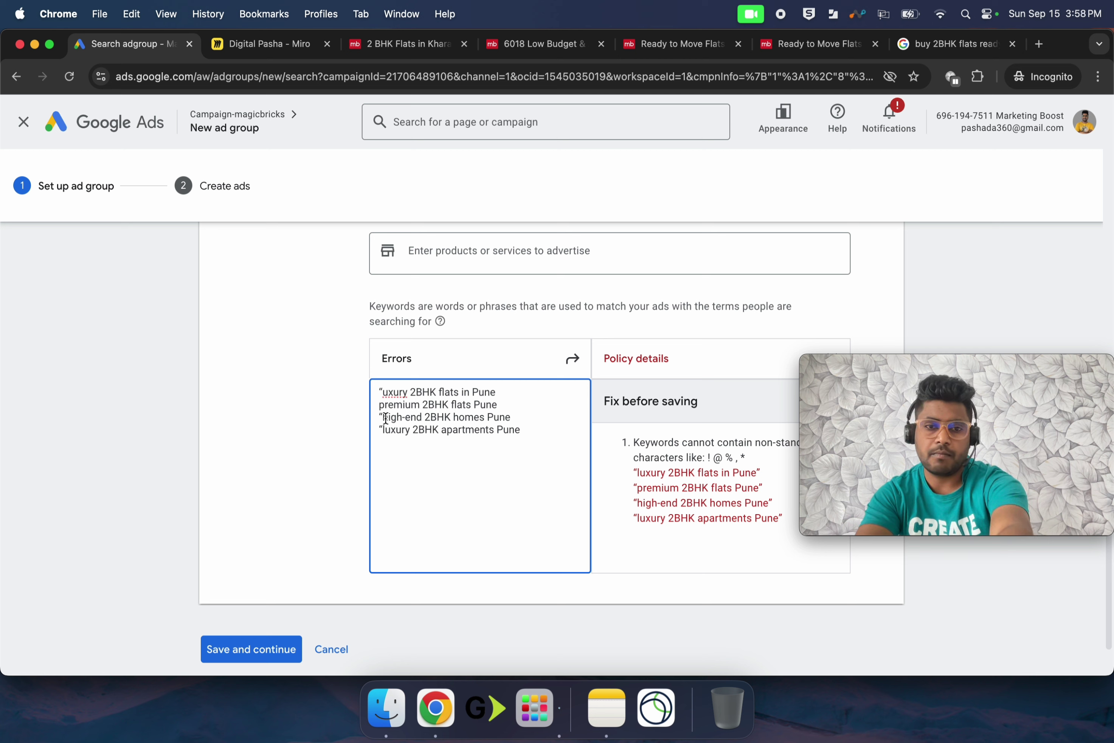
left_click(389, 416)
key("BackSpace")
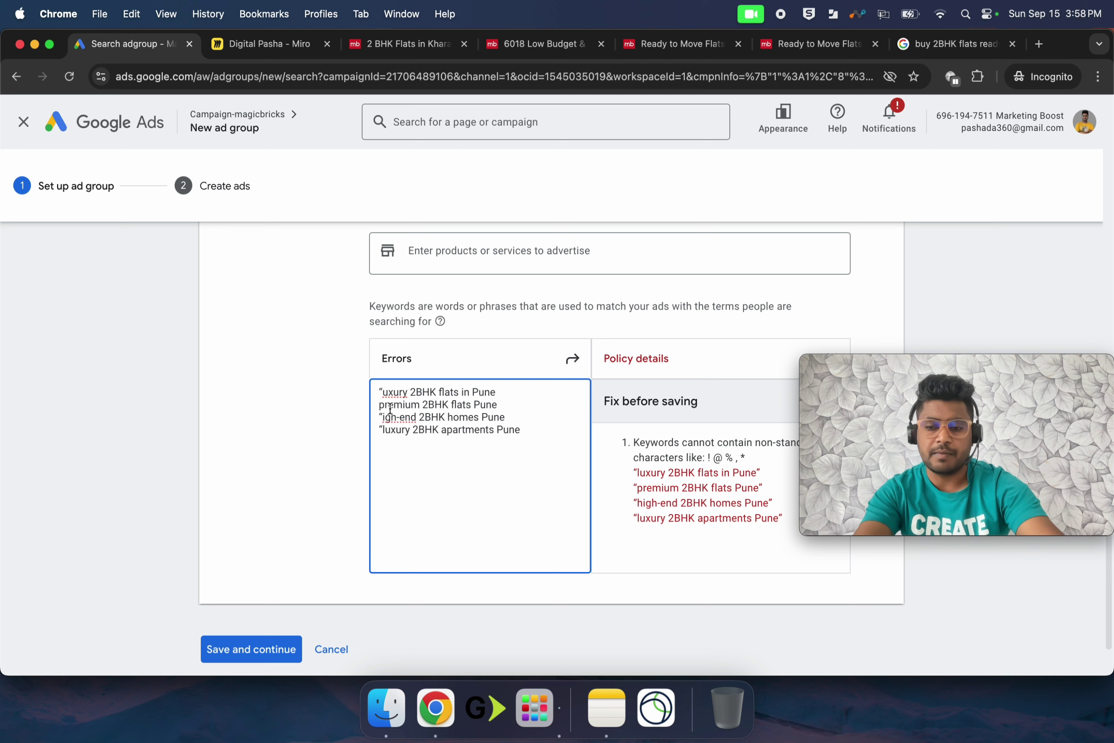
key("BackSpace")
type("high")
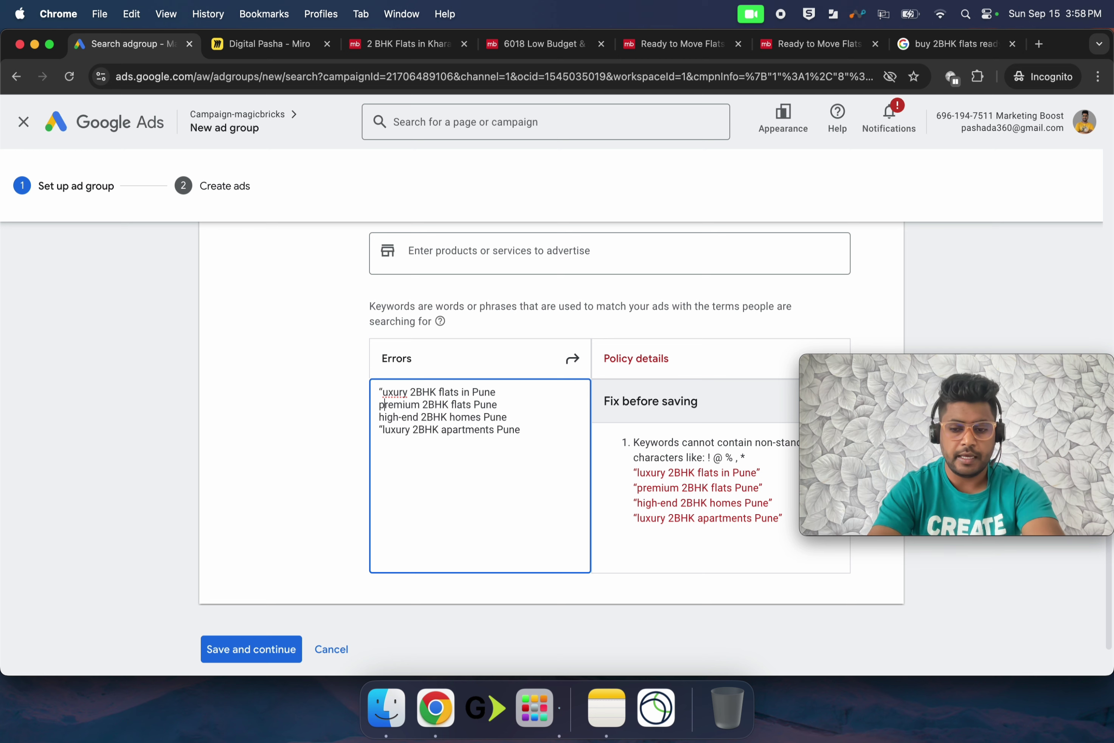
key("BackSpace")
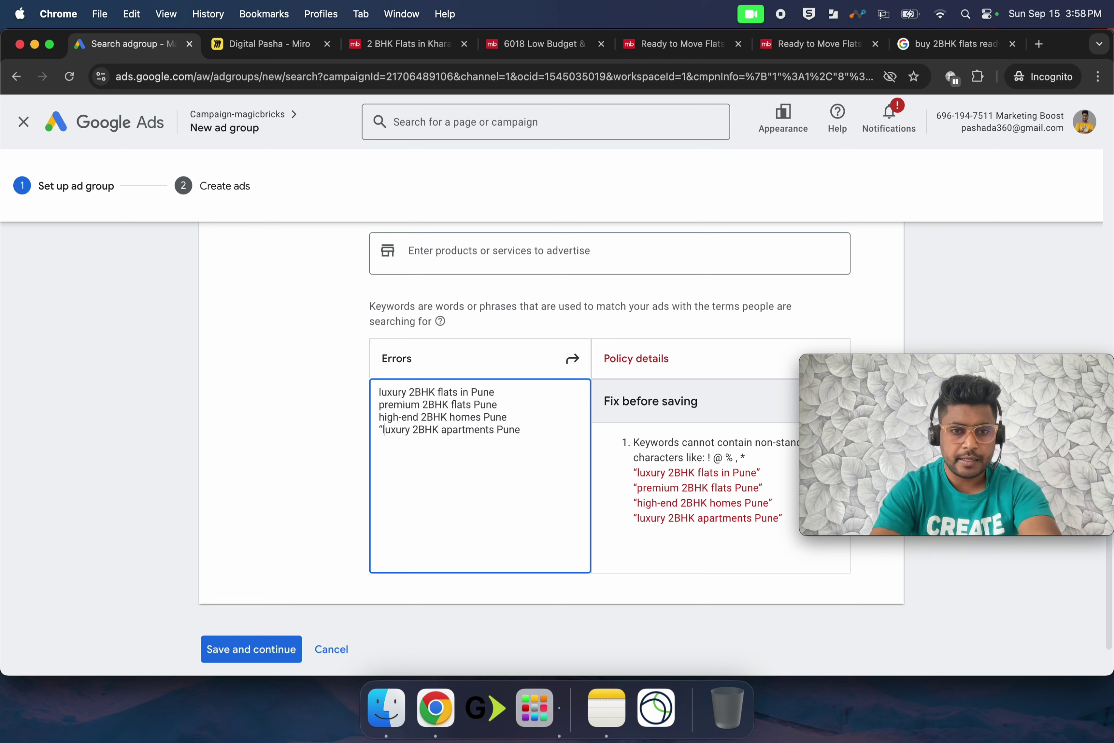
key("BackSpace")
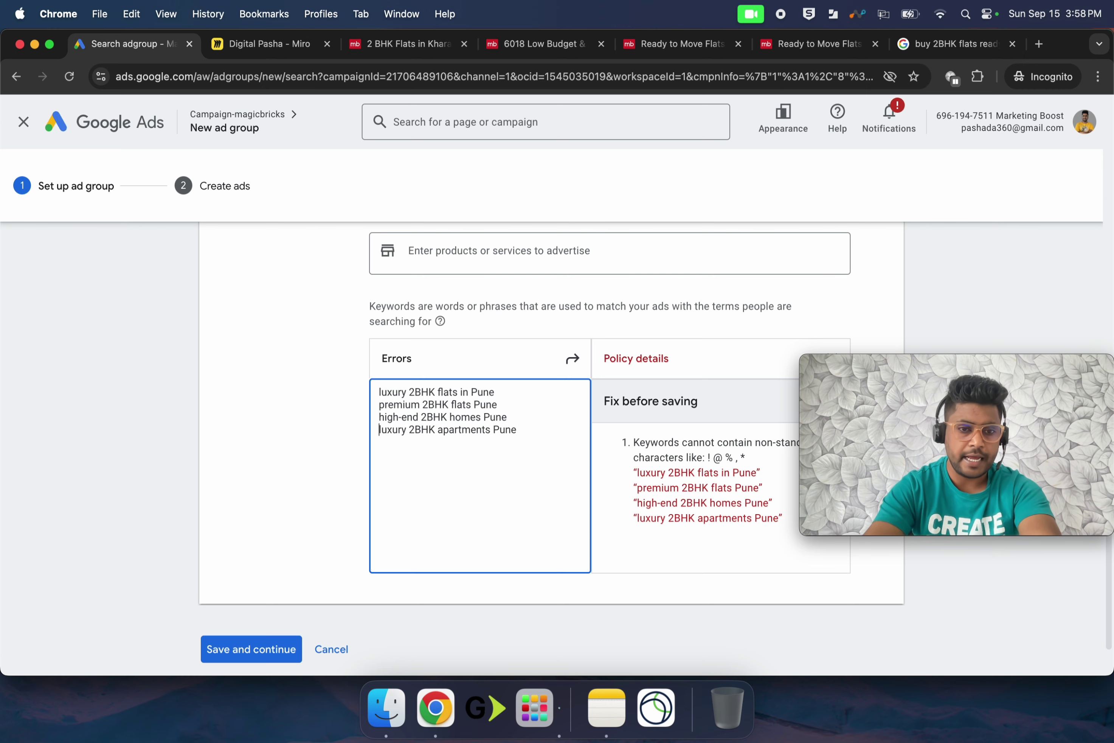
left_click(251, 648)
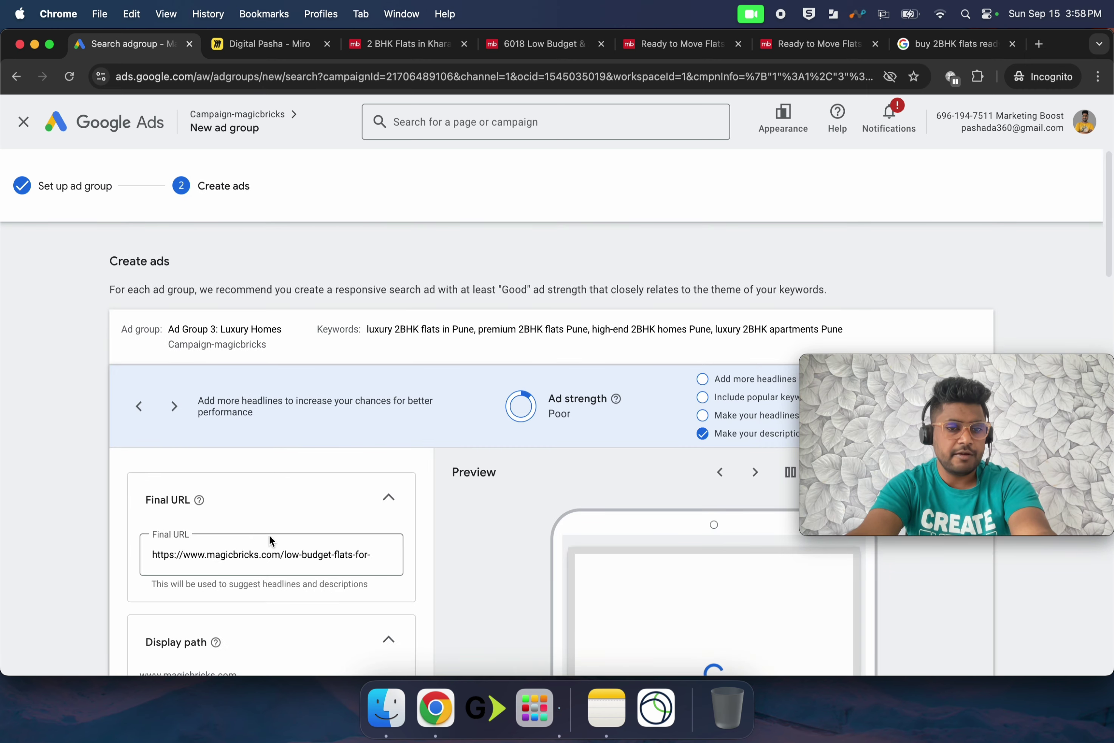
Open Magicbricks' Pune listings in the ₹1 Cr - ₹1.5 Cr budget range and copy the page URL
scroll(348, 365, "down", 6)
left_click(369, 42)
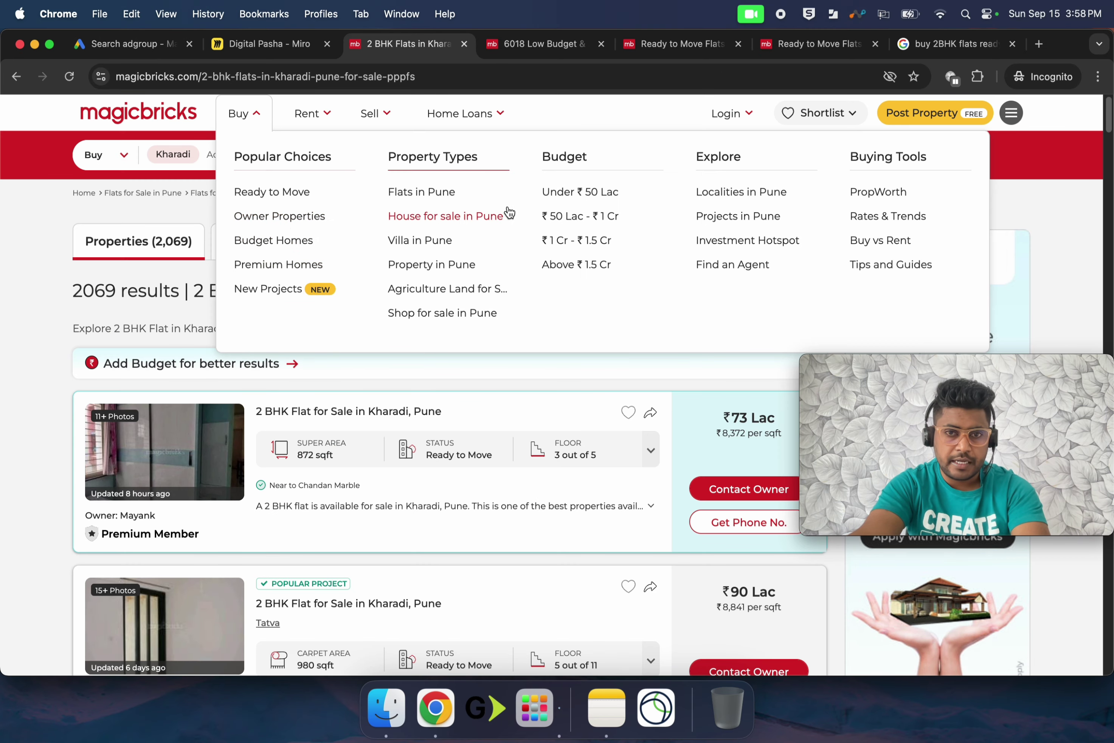
left_click(577, 242)
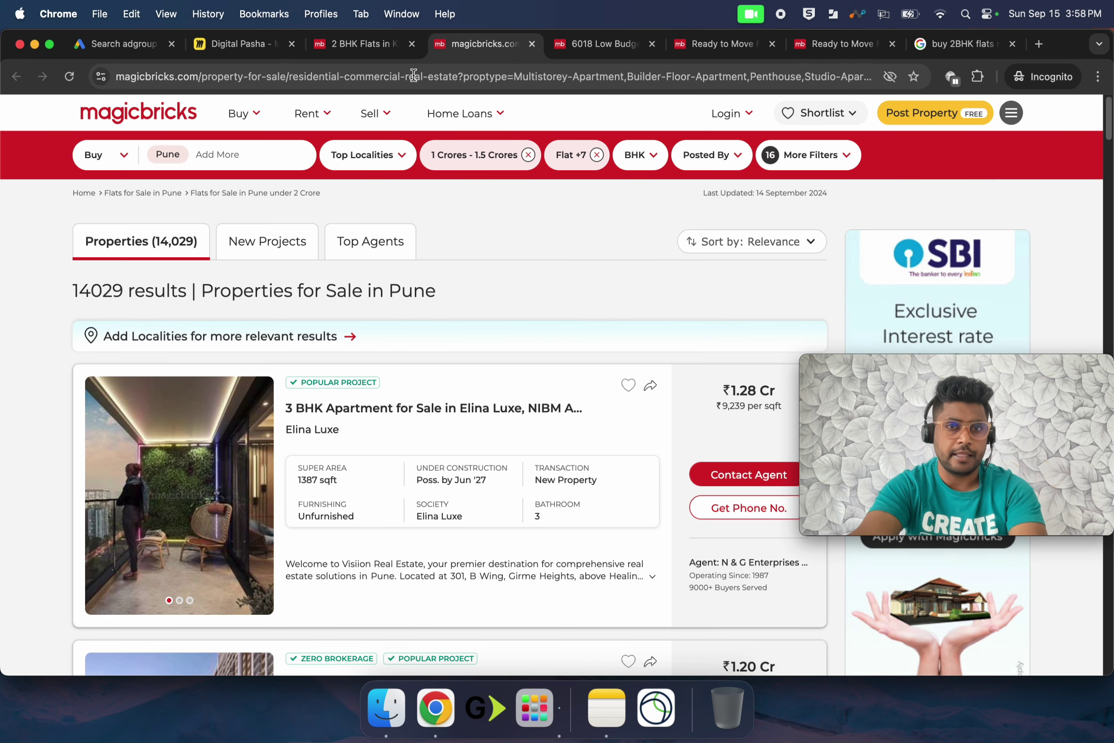
left_click(413, 76)
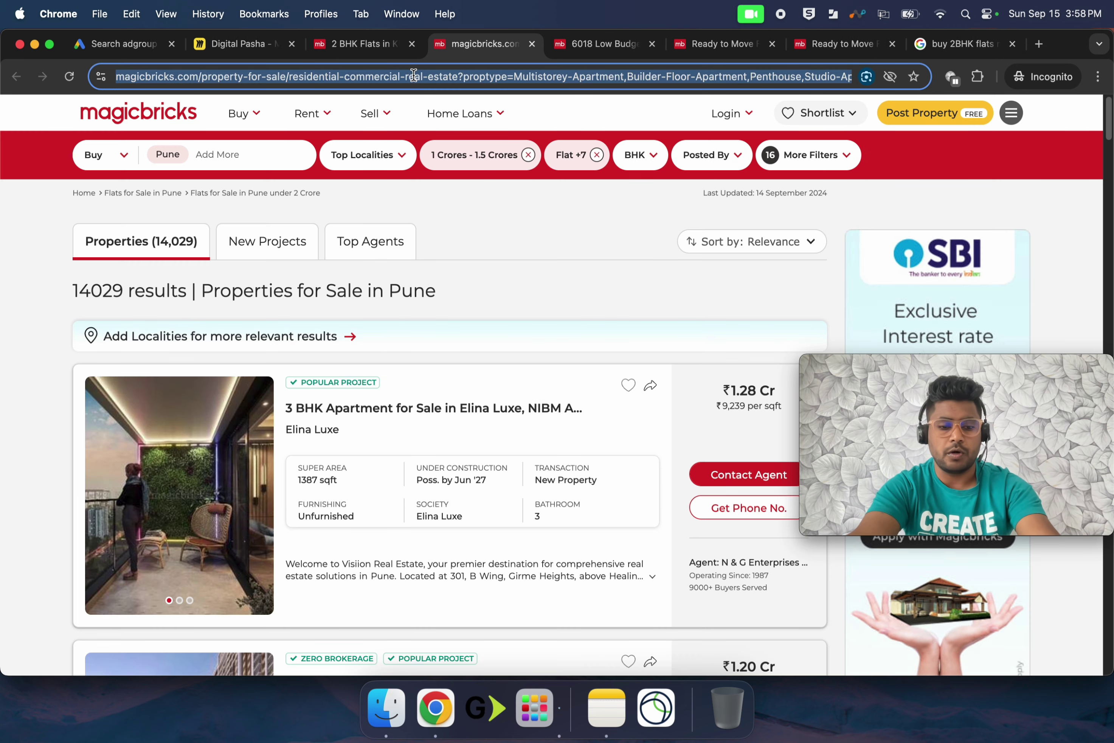
Replace the Google Ads ad's Final URL with the copied Magicbricks ₹1 Cr - ₹1.5 Cr listings URL
left_click(120, 45)
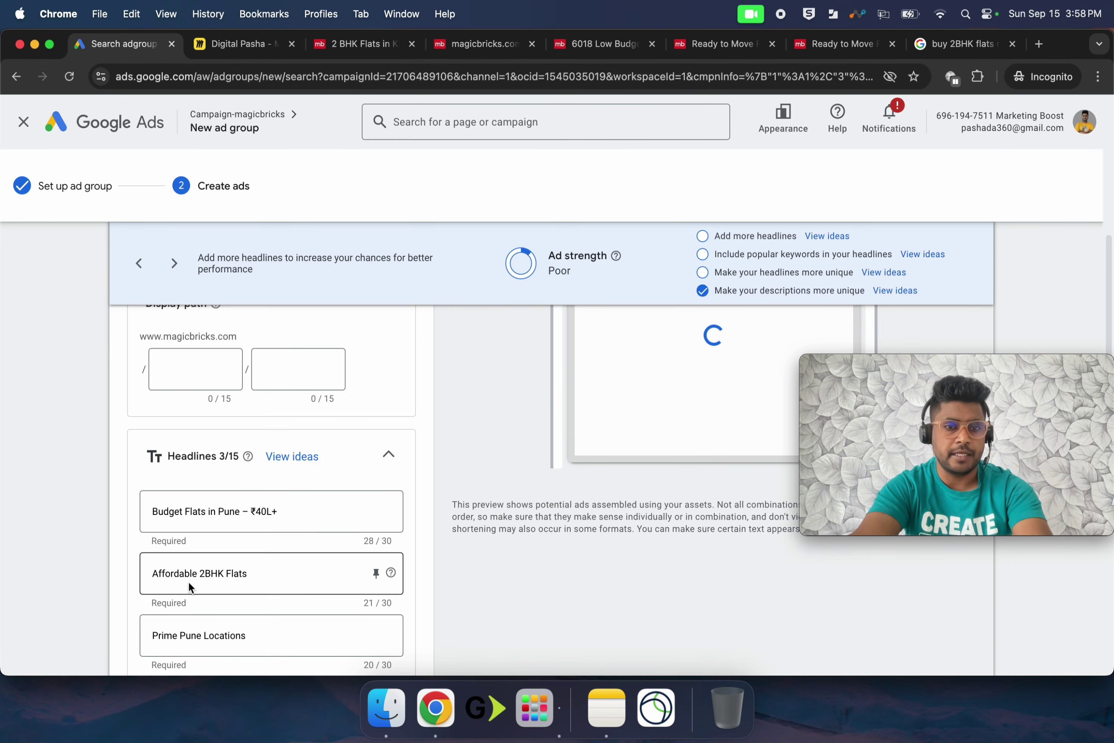
scroll(244, 477, "up", 5)
left_click(244, 437)
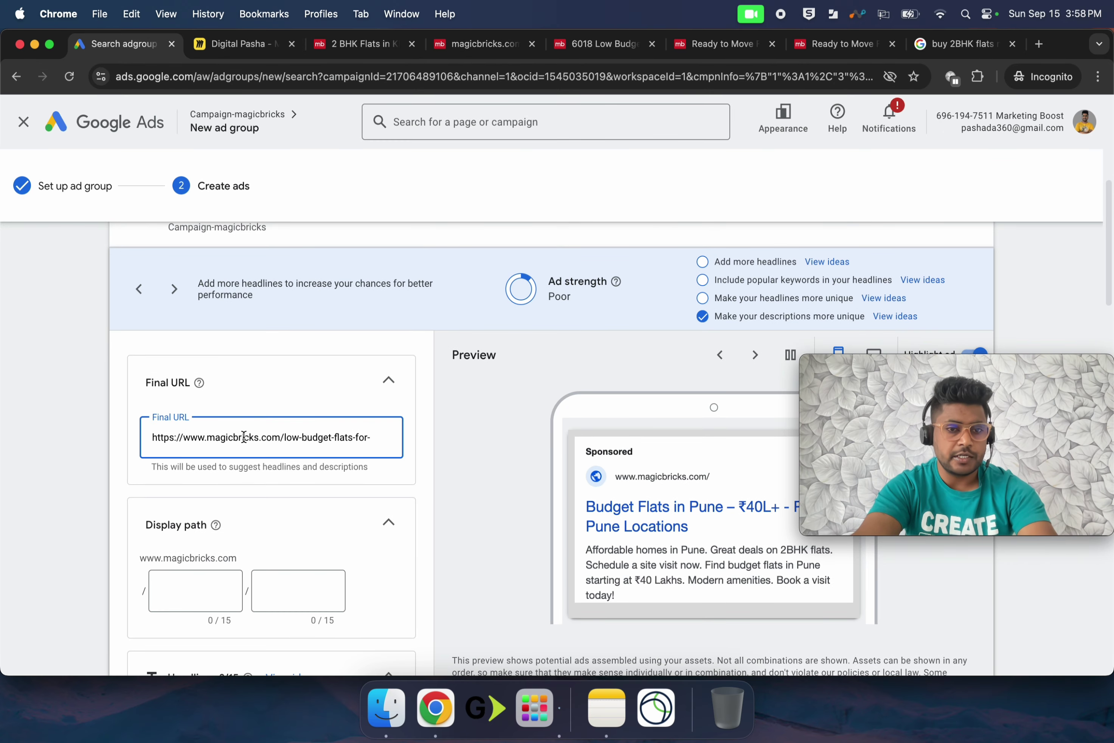
key("super+a")
key("super+v")
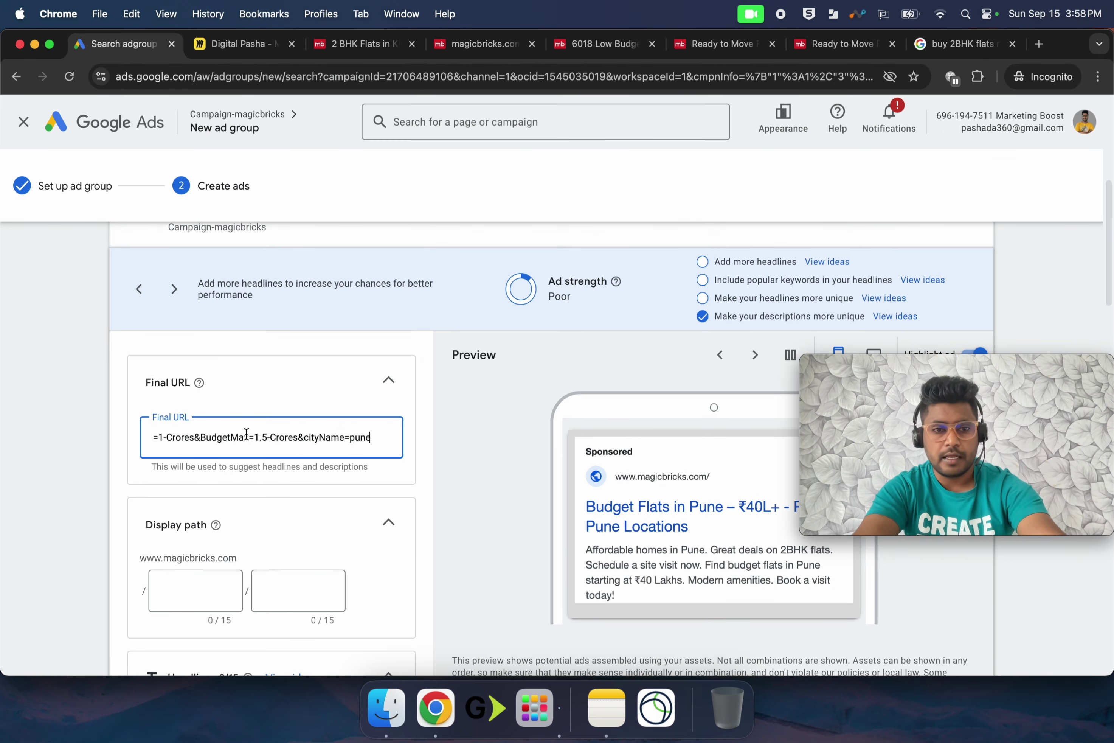
Replace the first description with Miro's "Discover luxury 2BHK flats in Pune. High-end amenities. Book a tour today!"
scroll(439, 462, "down", 10)
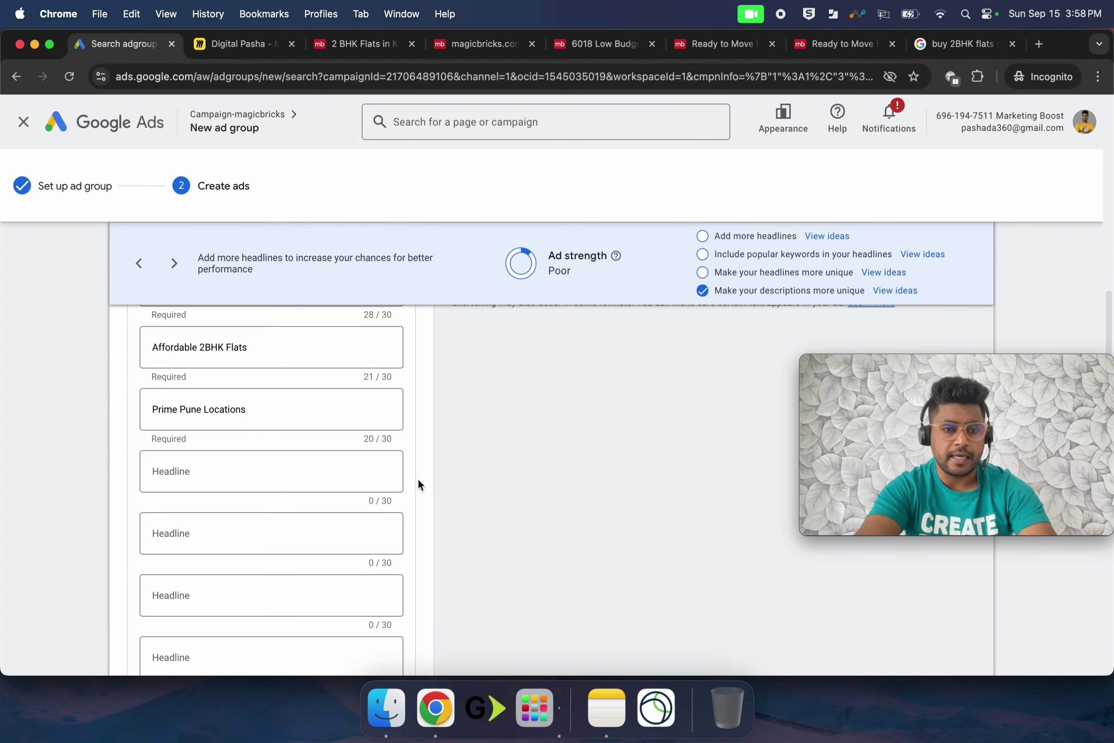
scroll(359, 506, "down", 5)
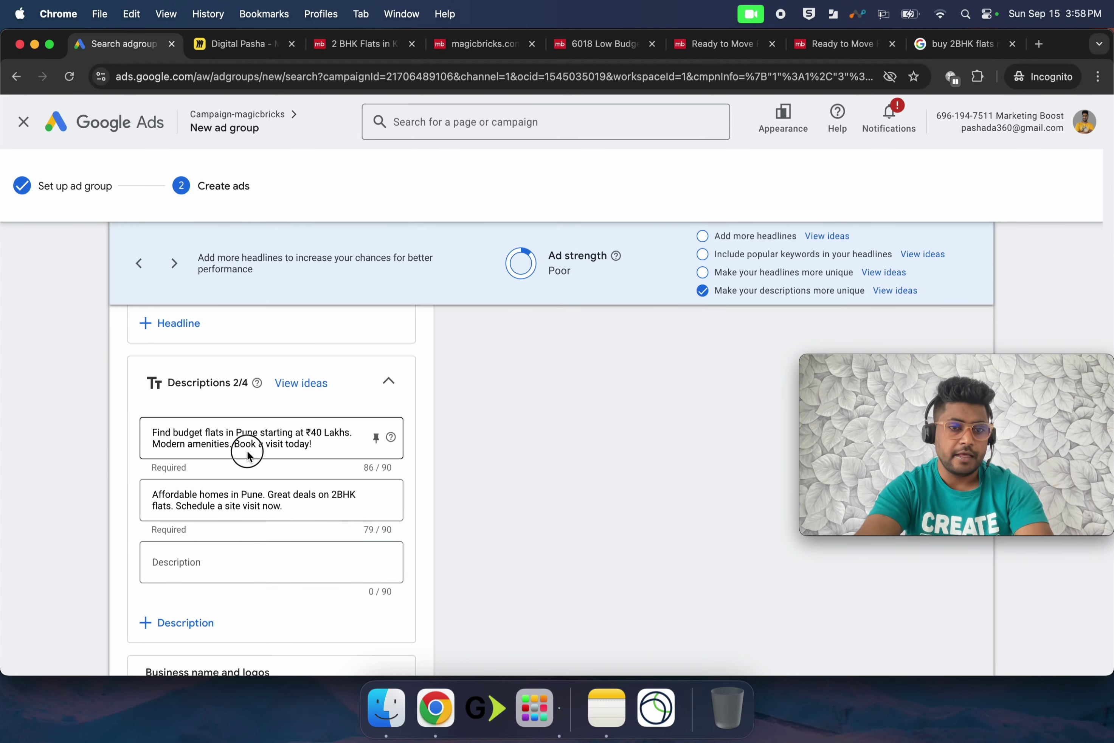
left_click(247, 450)
left_click(235, 43)
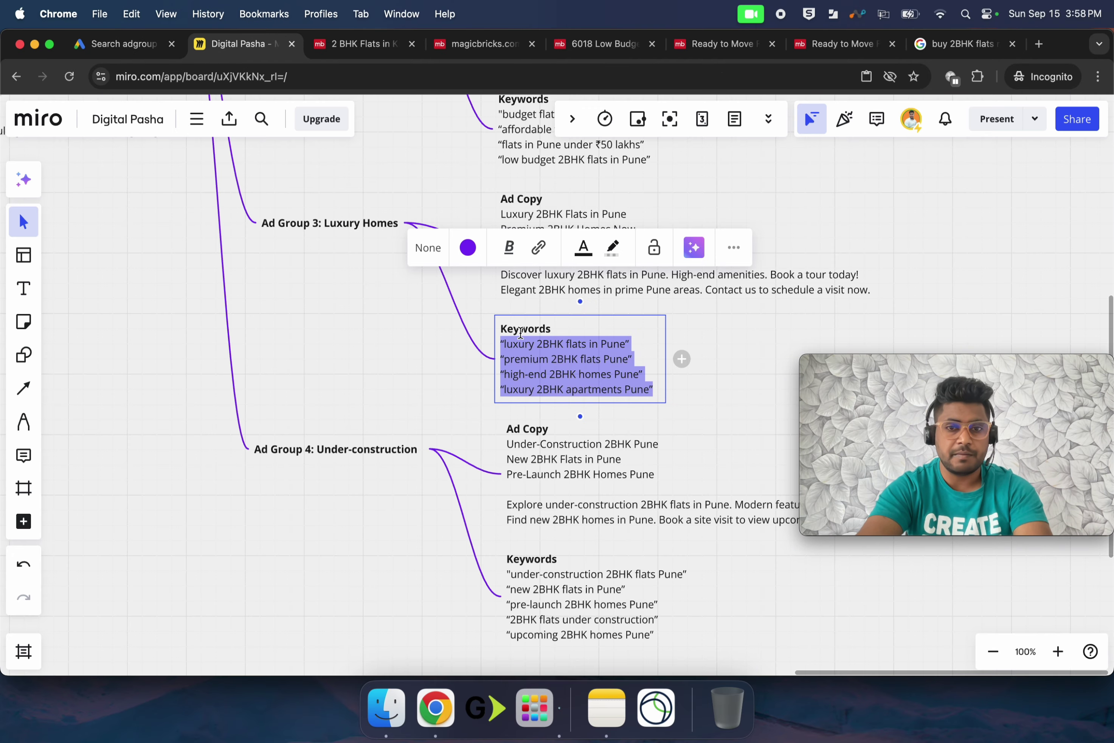
left_click(627, 275)
double_click(627, 275)
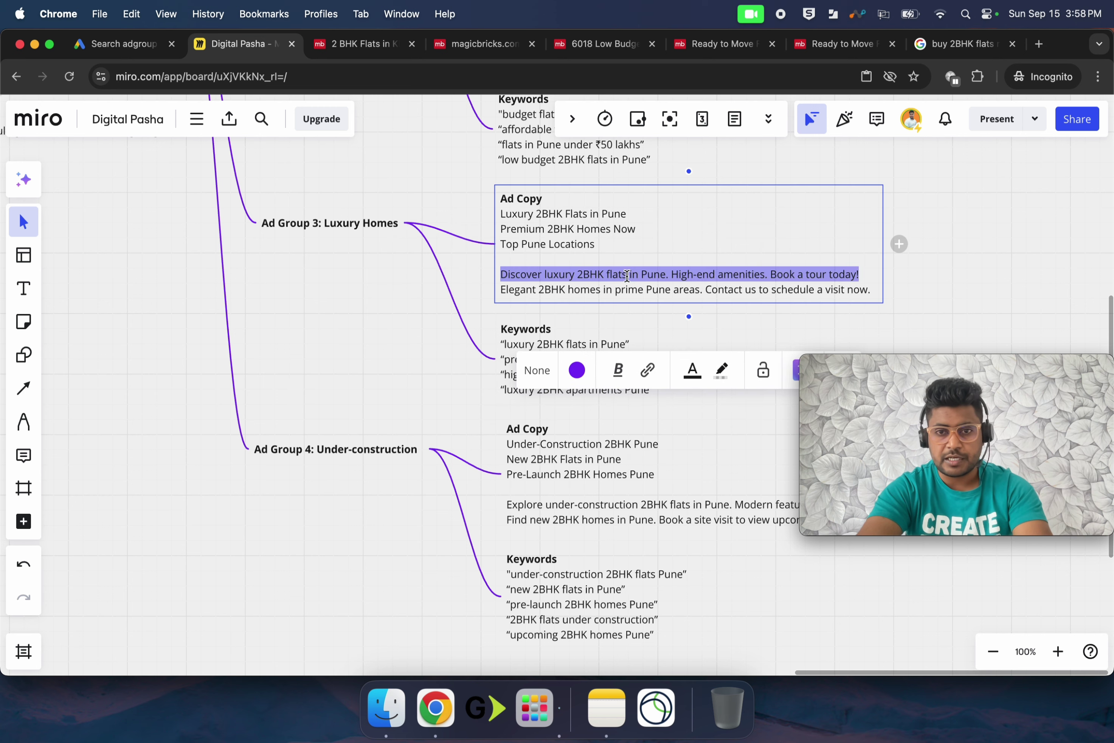
left_click(108, 45)
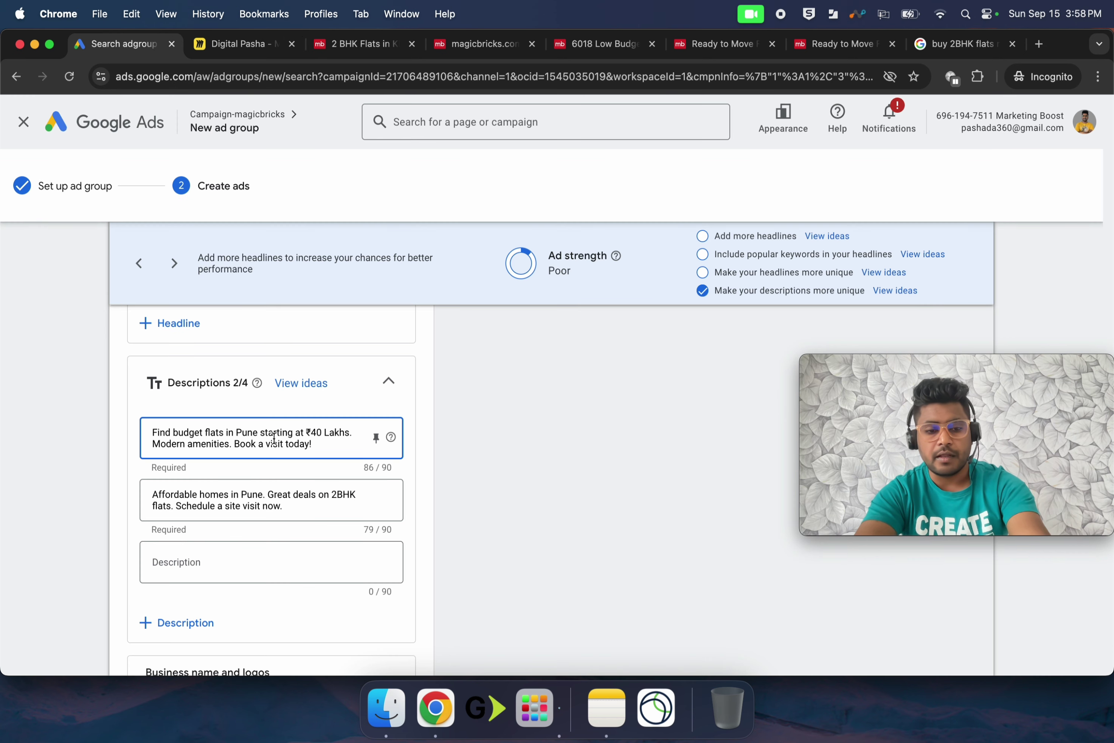
key("super+a")
key("super+v")
Replace the second description with Miro's "Elegant 2BHK homes in prime Pune areas. Contact us to schedule a visit now."
left_click(265, 494)
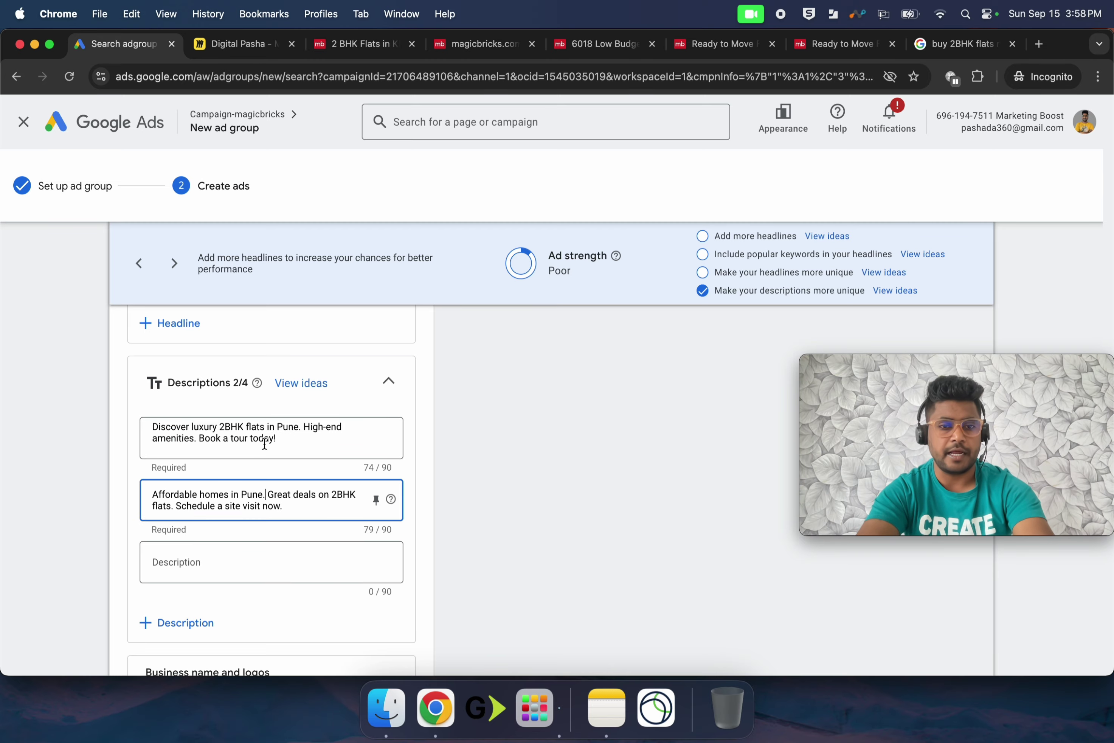
left_click(240, 44)
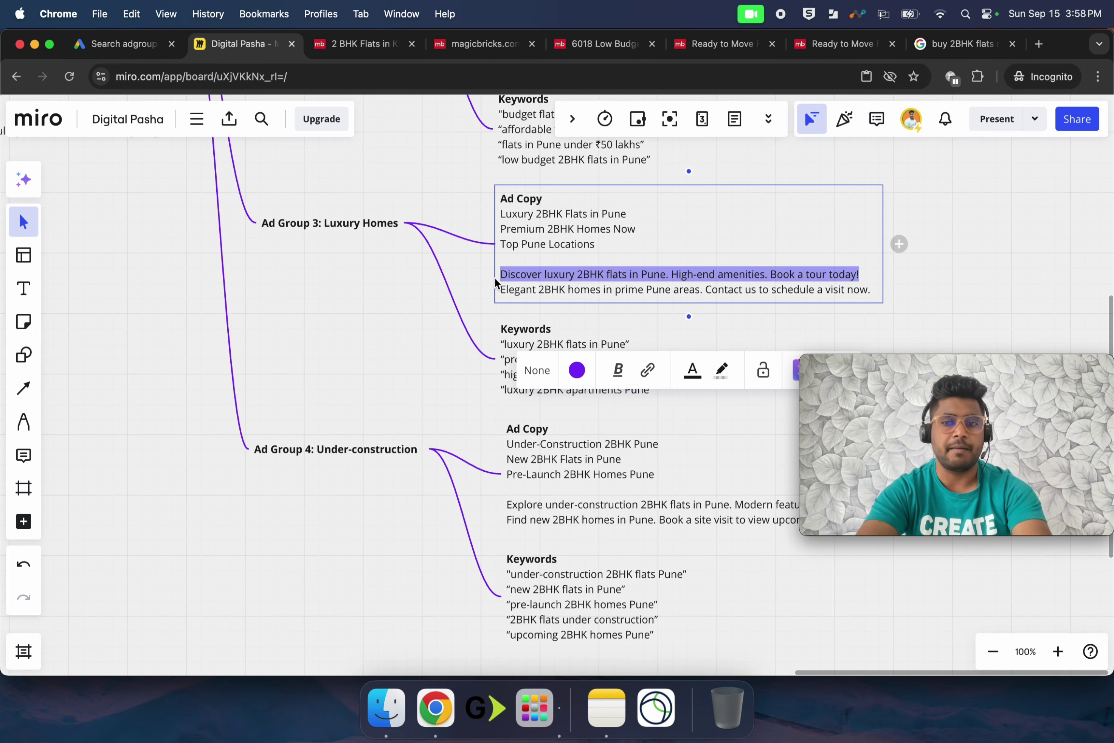
triple_click(551, 289)
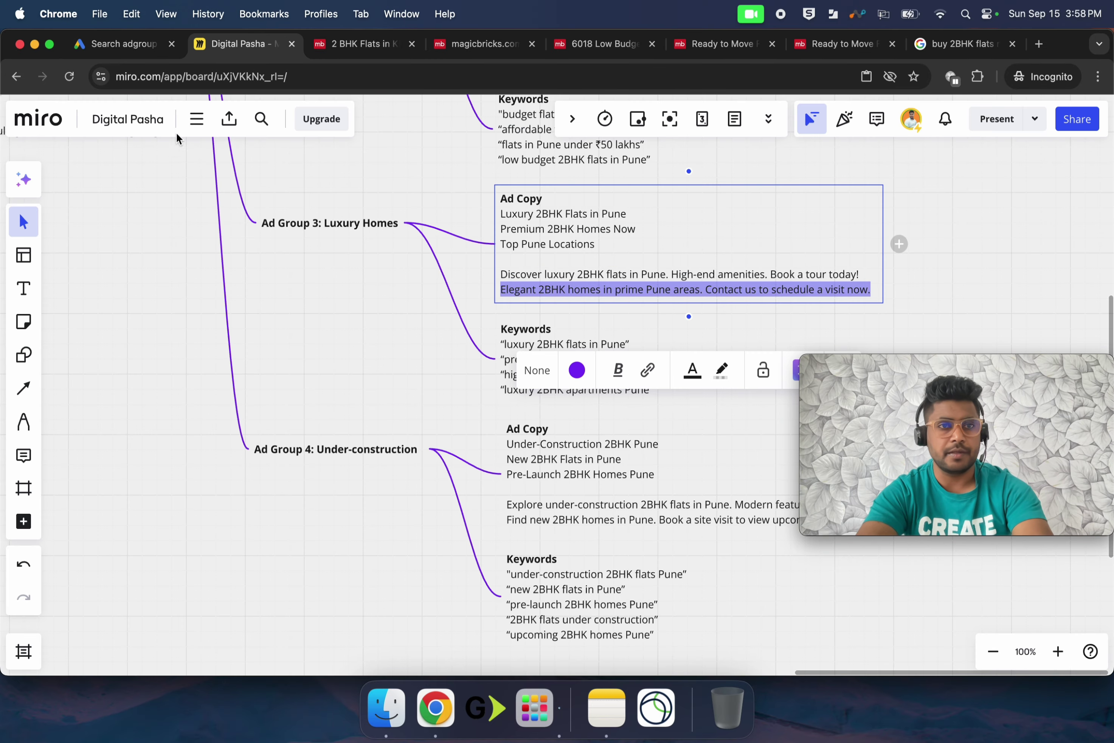
left_click(119, 48)
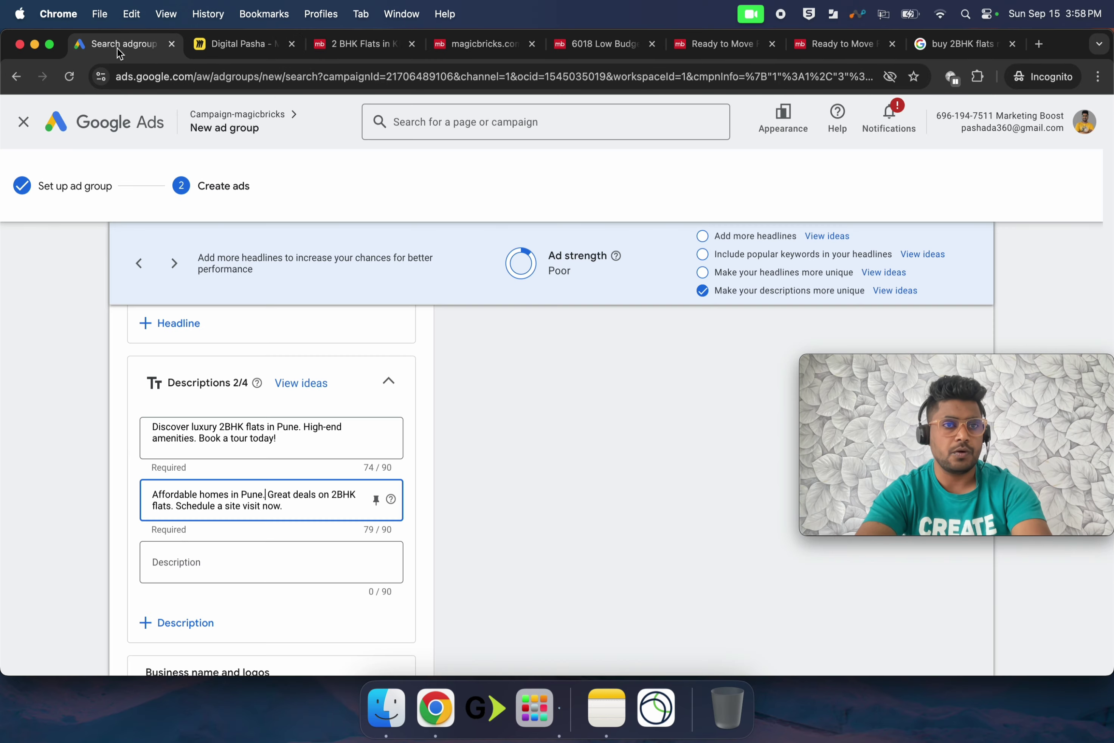
triple_click(217, 503)
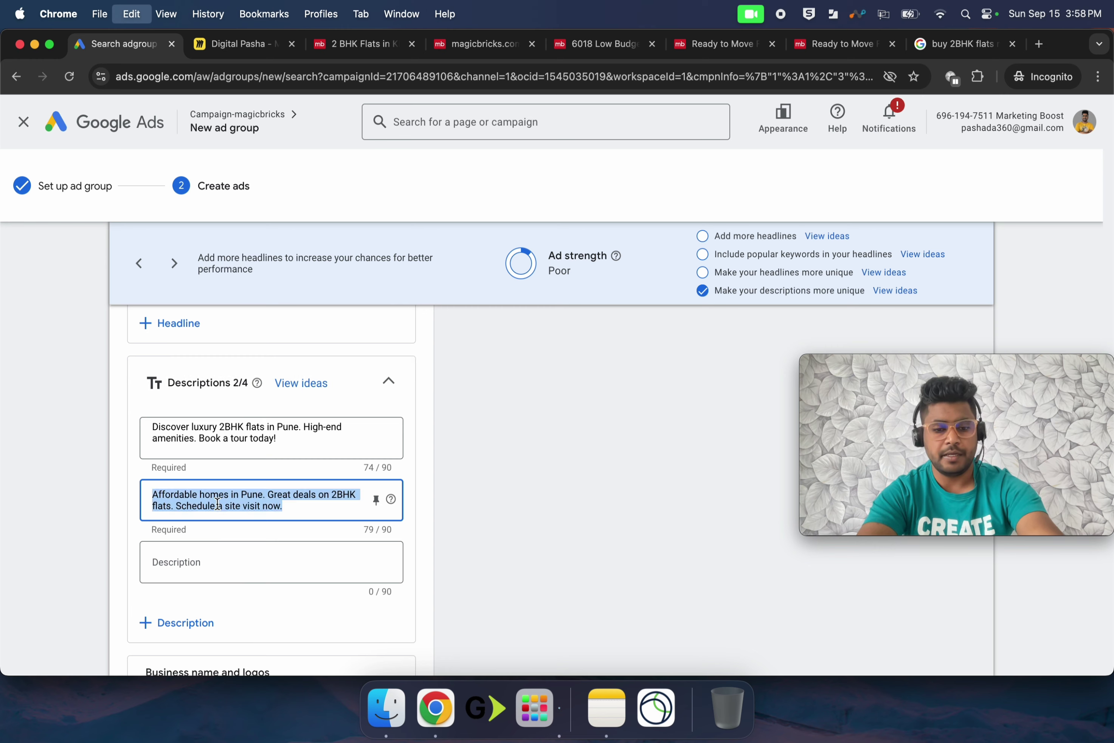
key("super+v")
Switch the ad preview to desktop and review the ad's headlines and descriptions
scroll(427, 530, "down", 10)
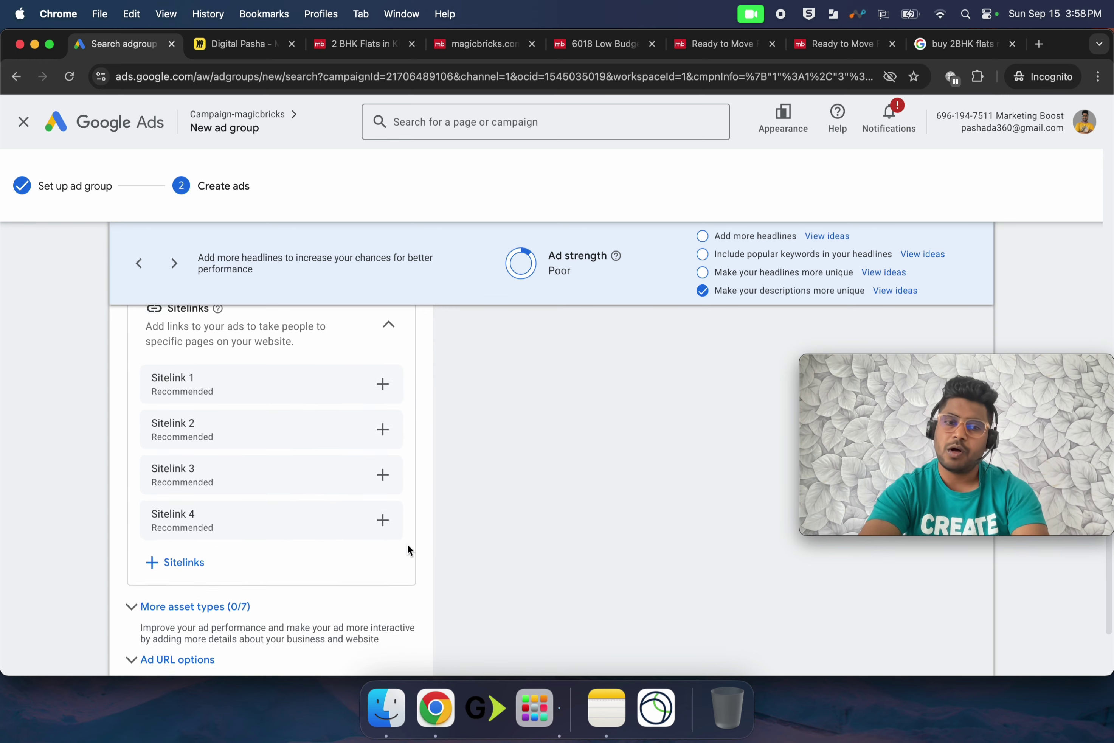
scroll(407, 543, "up", 15)
scroll(688, 442, "down", 2)
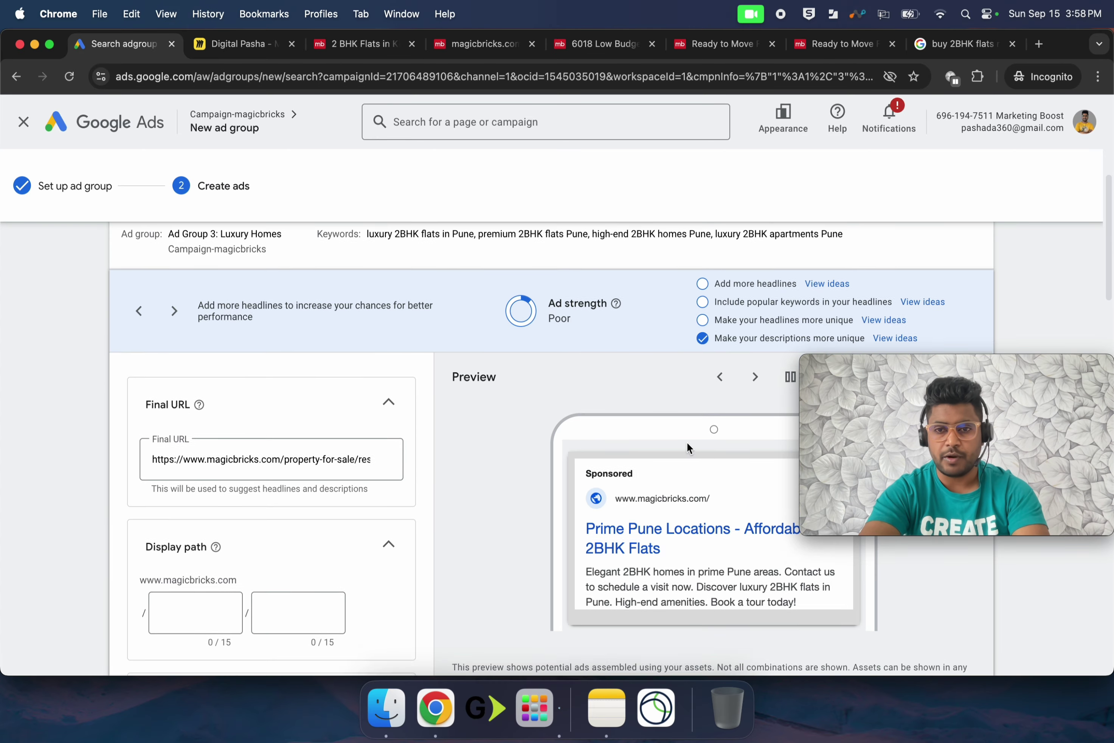
left_click(874, 344)
scroll(622, 409, "down", 10)
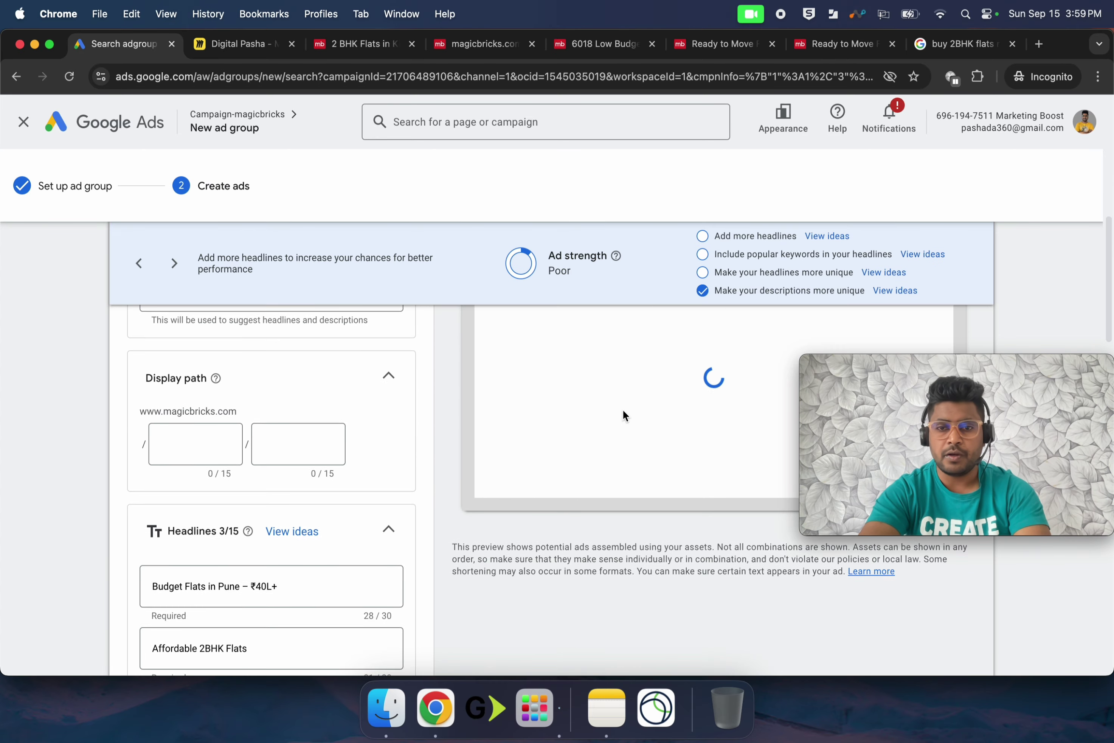
scroll(347, 607, "down", 5)
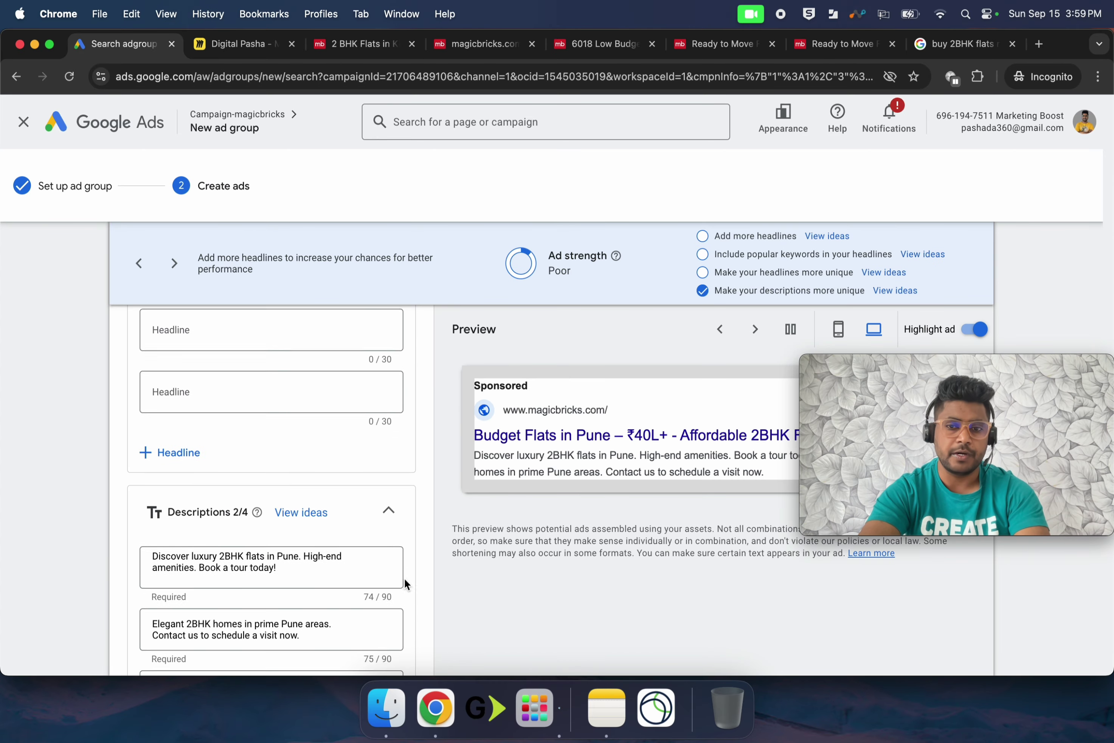
Replace the Google Ads ad's first headline with Miro's "Luxury 2BHK Flats in Pune"
scroll(361, 567, "up", 10)
scroll(298, 532, "down", 4)
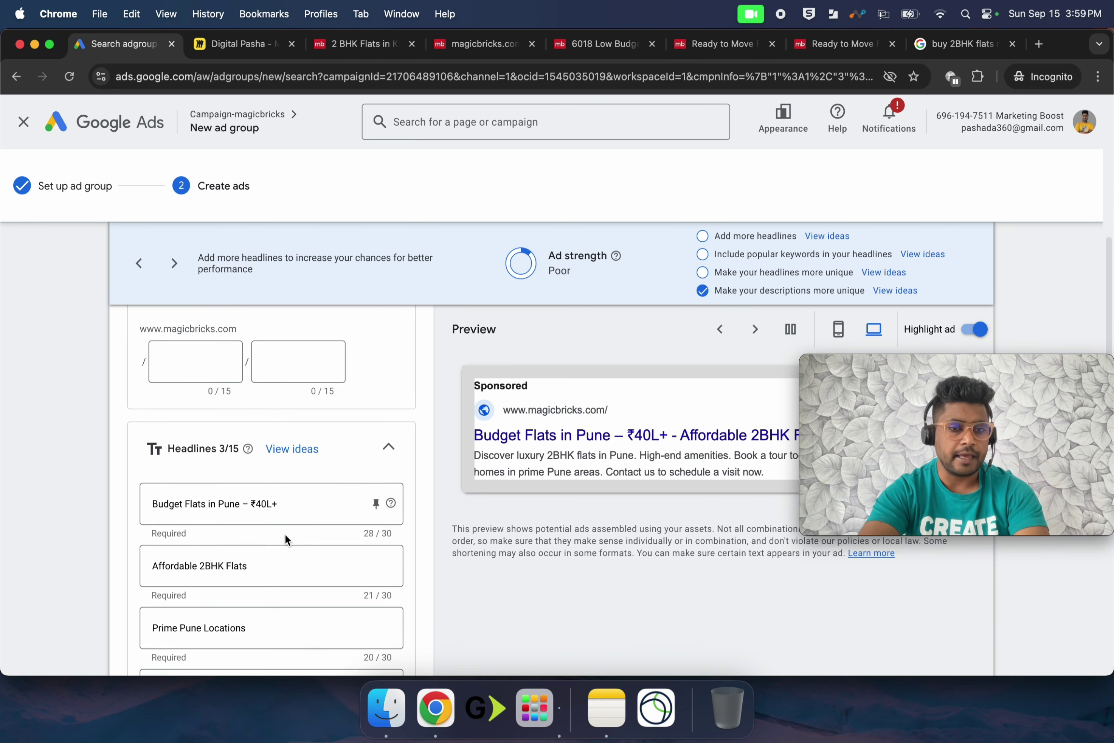
left_click(284, 460)
left_click_drag(282, 458, 145, 463)
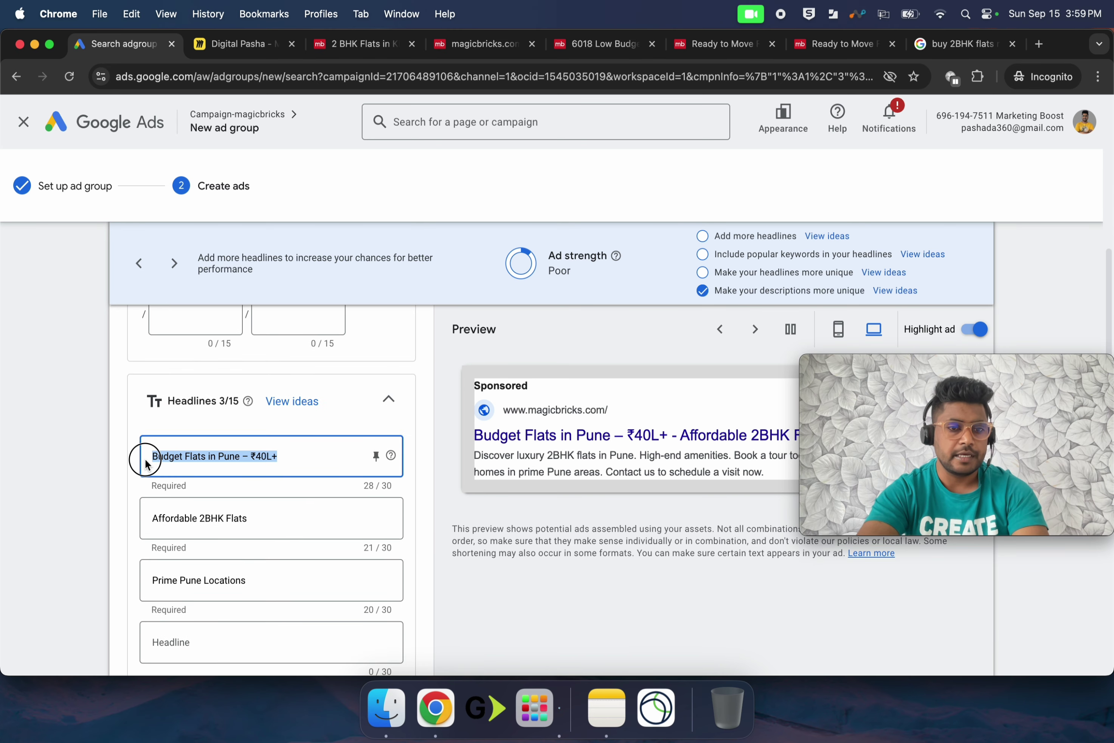
key("BackSpace")
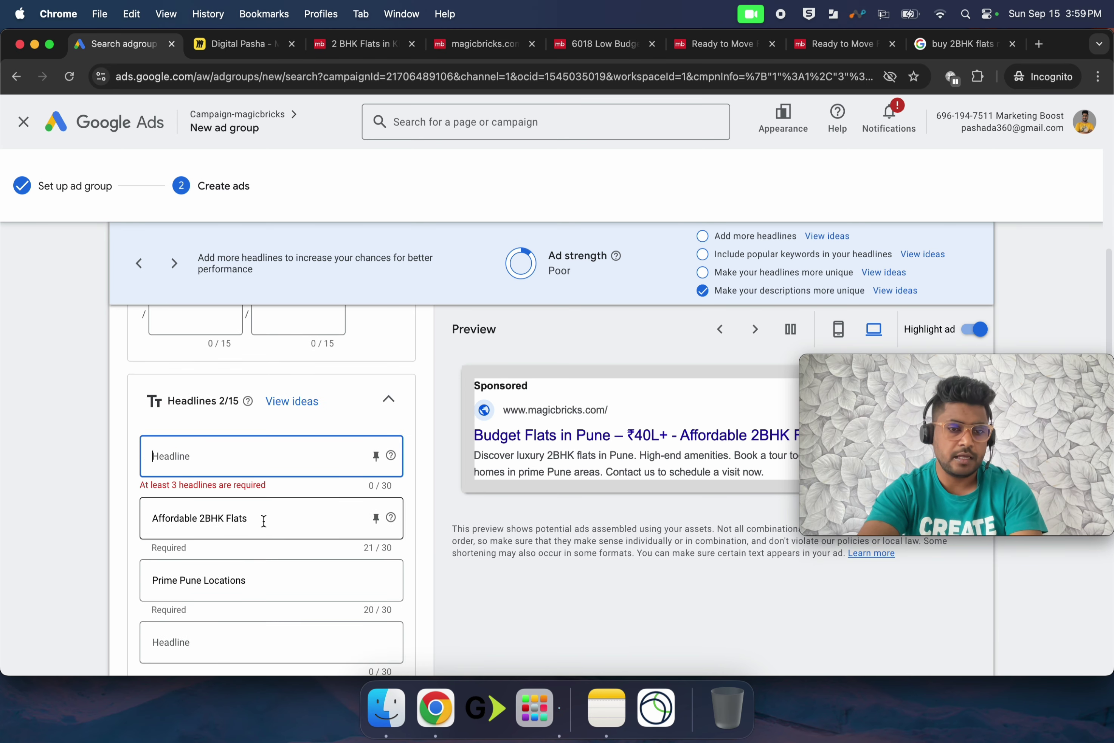
left_click(242, 43)
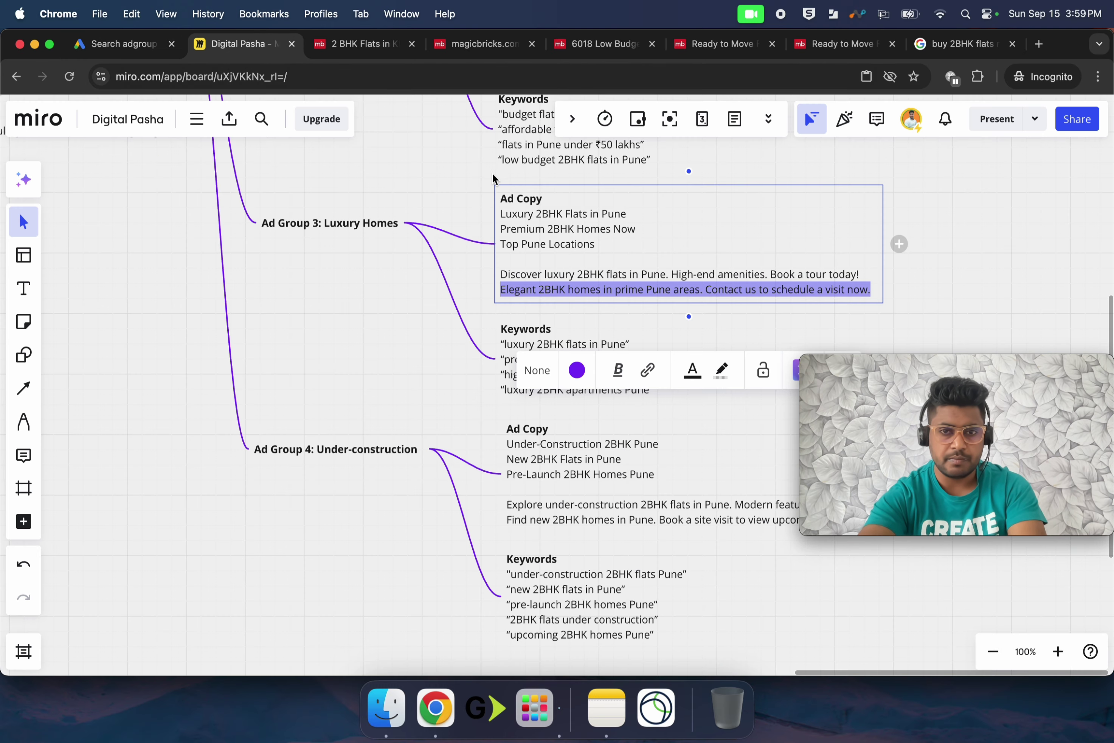
left_click(578, 216)
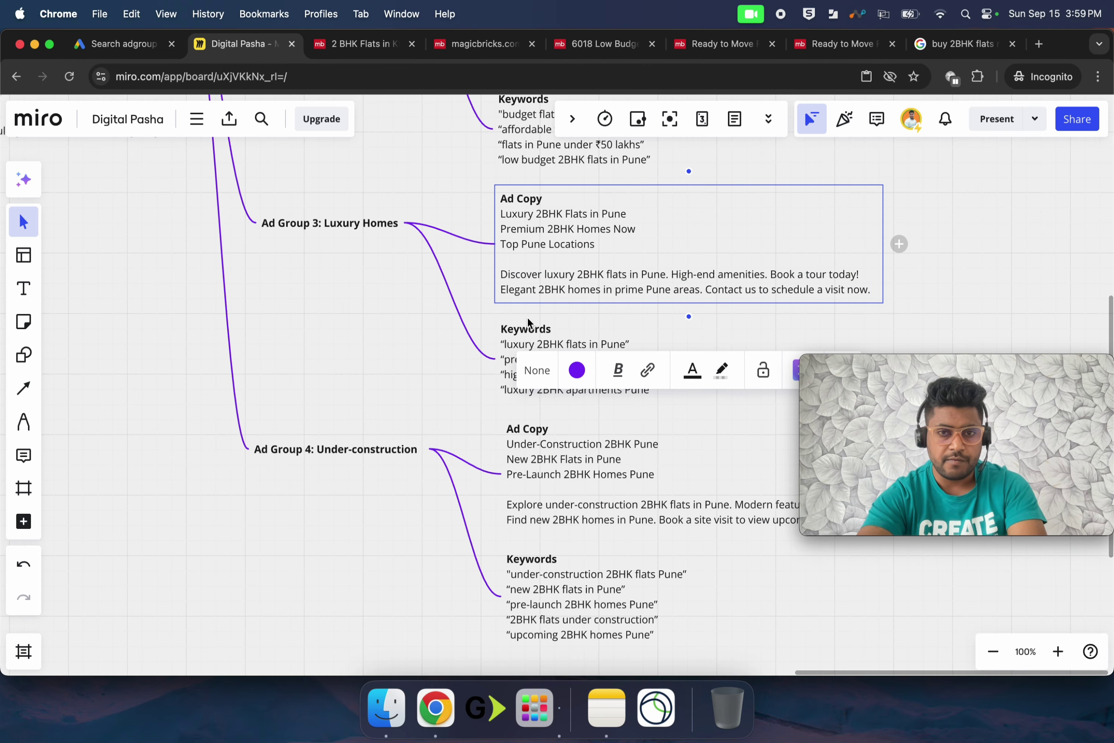
triple_click(570, 214)
key("super+c")
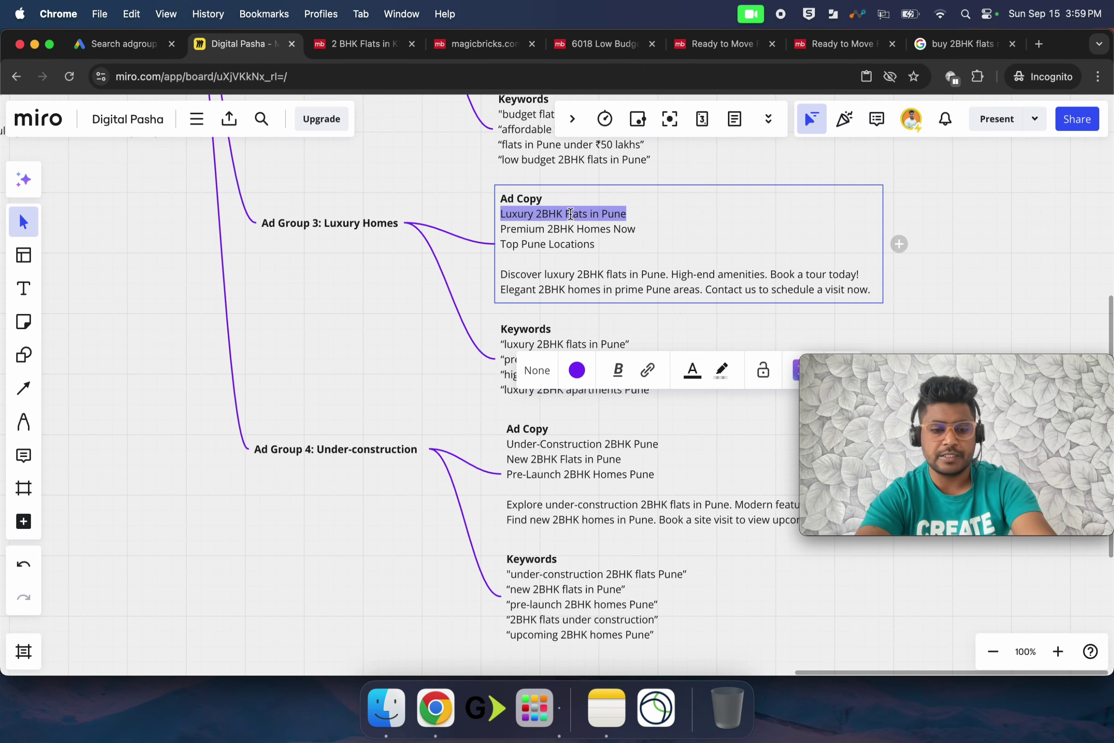
left_click(122, 44)
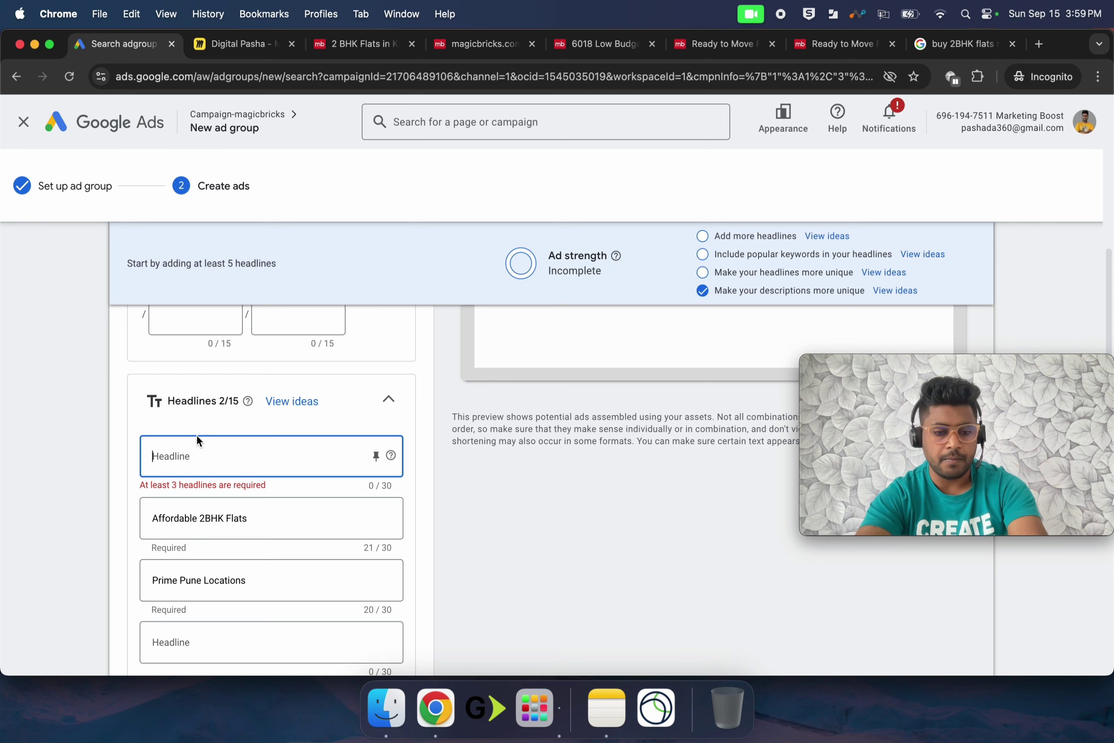
left_click(197, 456)
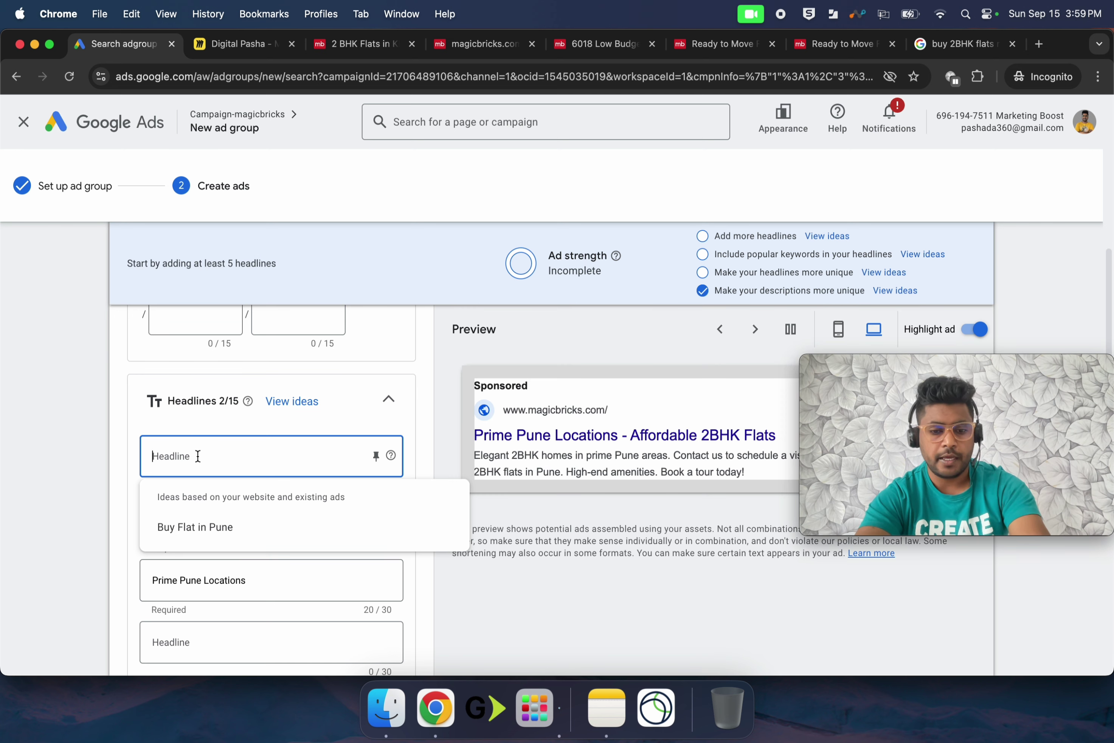
key("super+v")
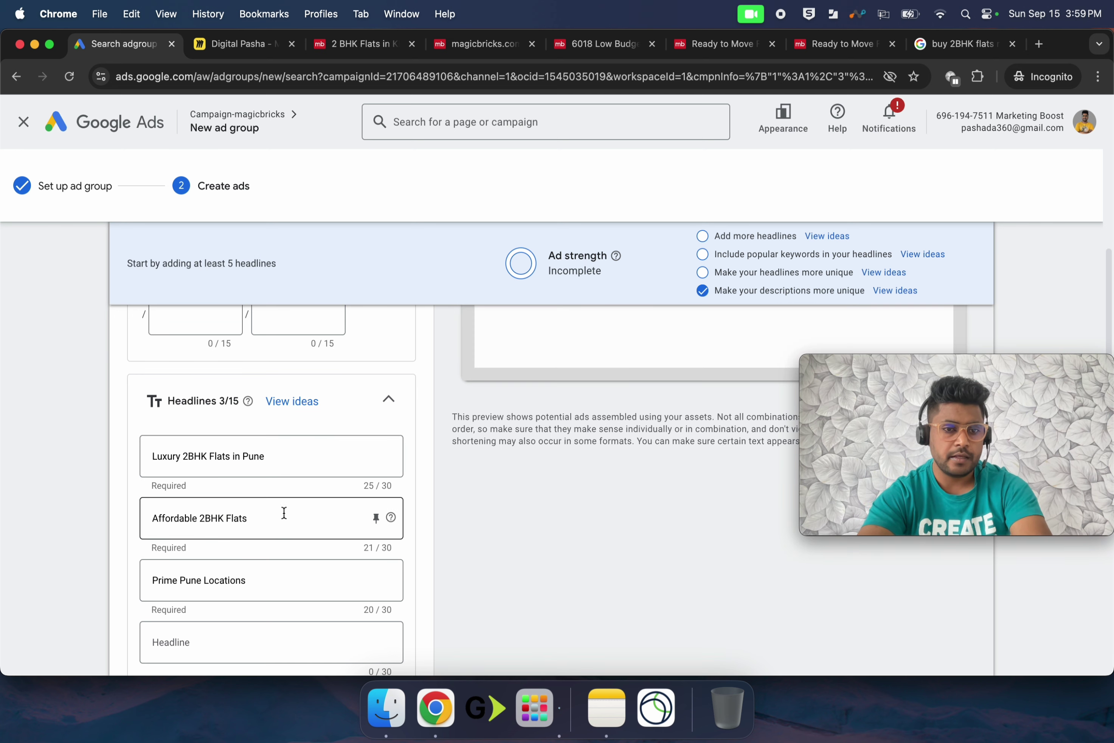
Replace the second headline with "Premium 2BHK Homes Now" from Miro's Luxury Homes ad copy
scroll(411, 416, "up", 5)
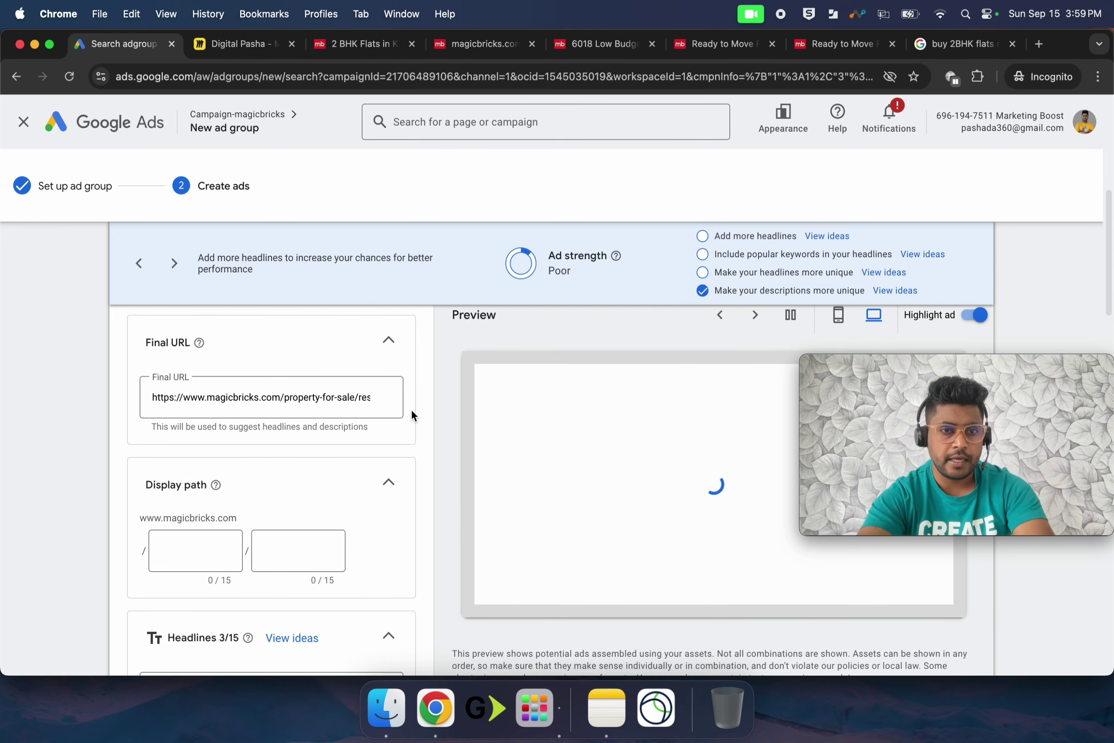
scroll(411, 416, "up", 2)
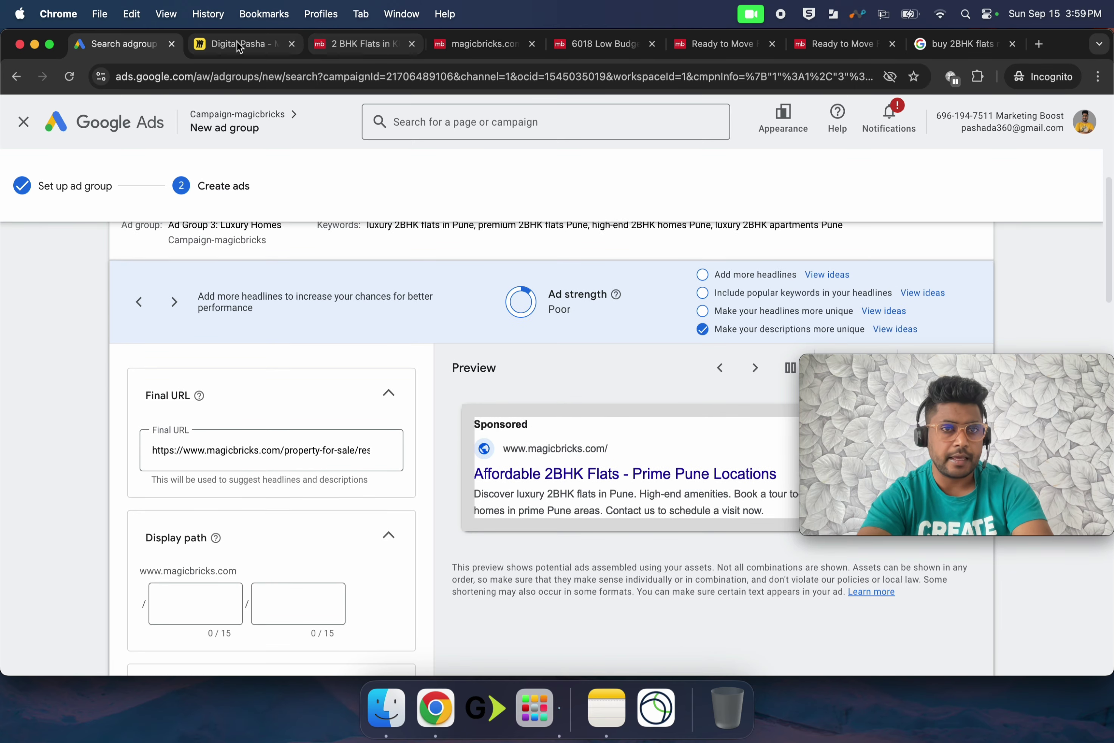
left_click(238, 46)
triple_click(553, 229)
key("super+c")
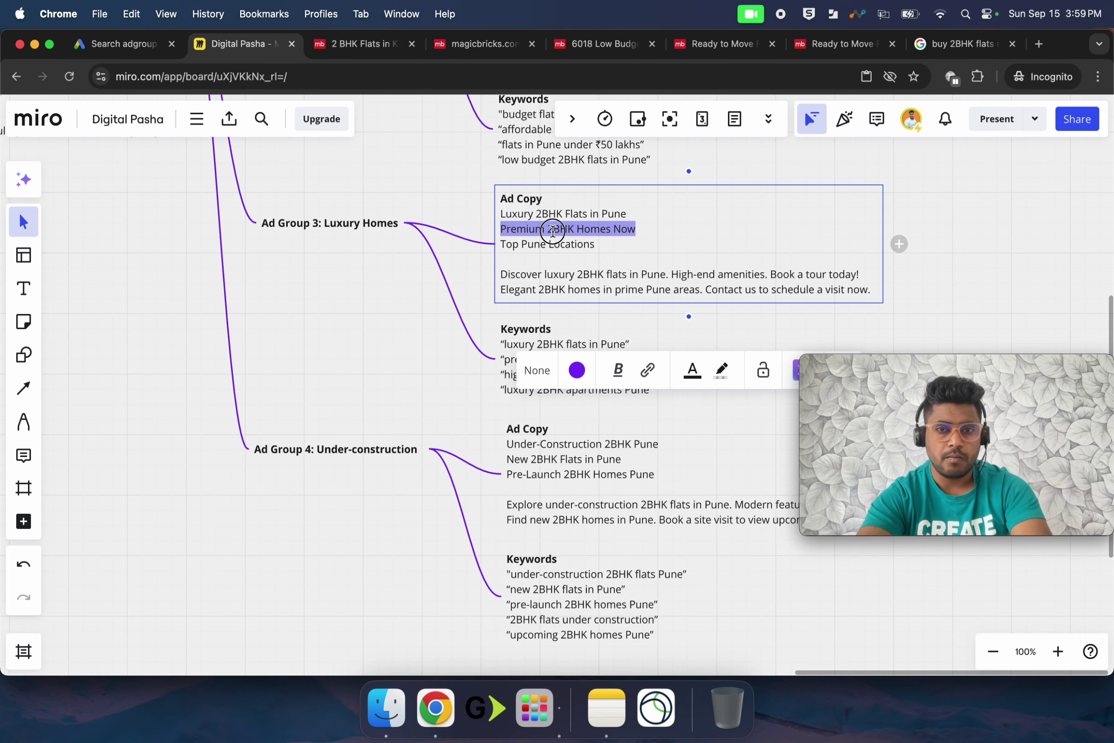
left_click(100, 43)
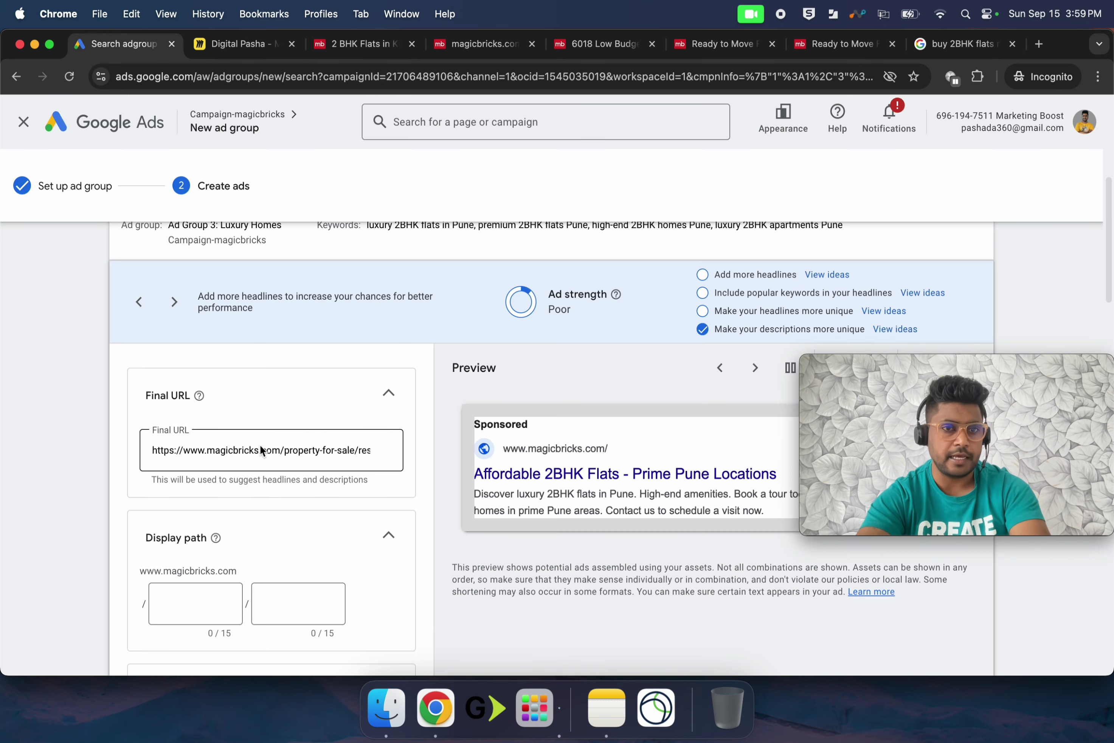
scroll(228, 567, "down", 5)
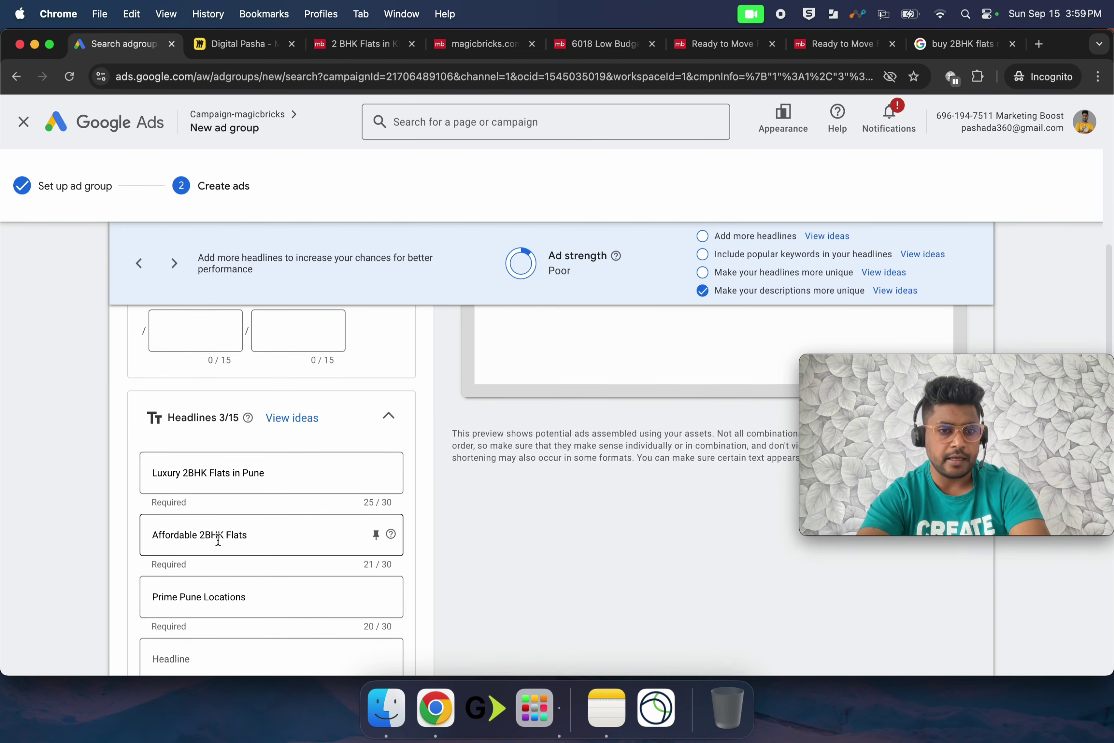
left_click(218, 537)
triple_click(220, 537)
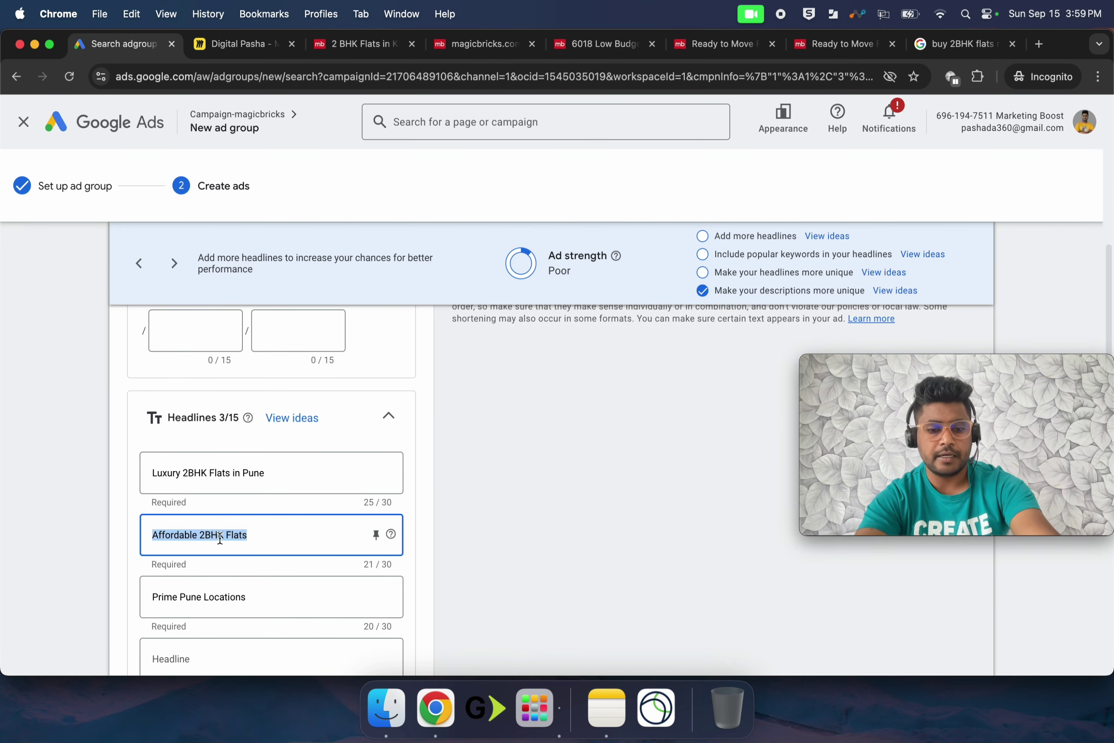
key("super+v")
Compare the ad's third headline with the Luxury Homes ad copy on the Miro board
left_click(241, 596)
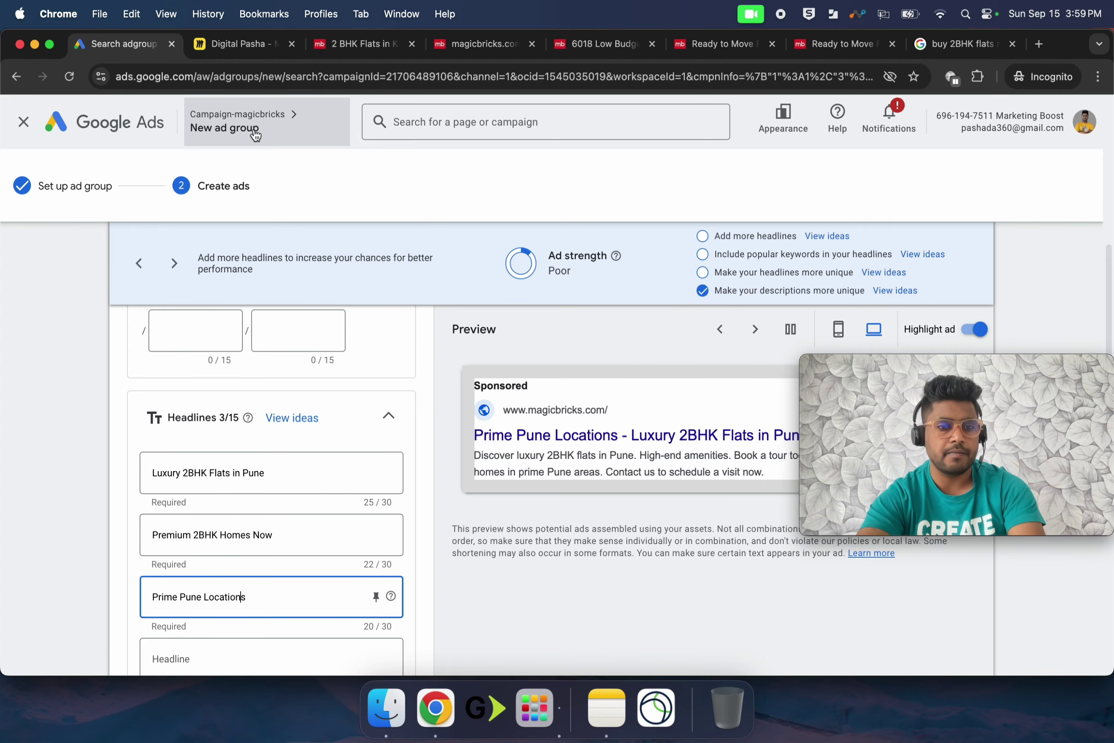
left_click(226, 43)
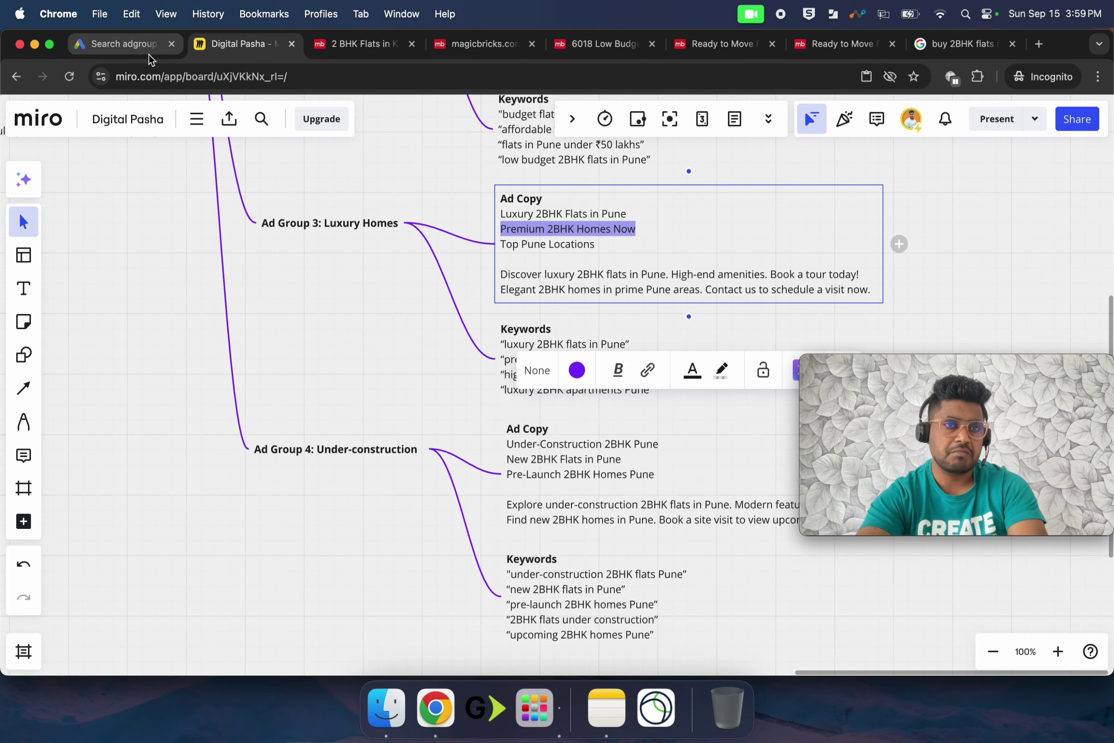
left_click(124, 43)
scroll(262, 504, "down", 3)
scroll(262, 504, "down", 2)
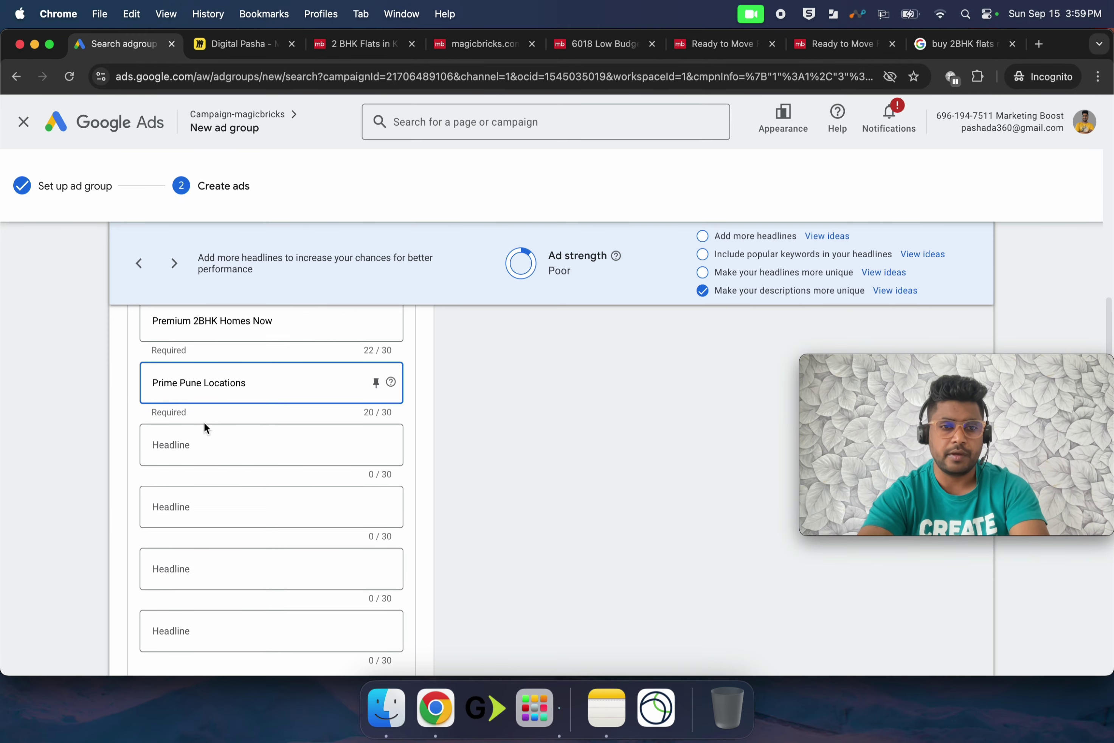
scroll(243, 411, "up", 2)
Finish the Luxury Homes ad and save the ad group to Campaign-magicbricks
scroll(210, 379, "down", 4)
scroll(241, 554, "down", 15)
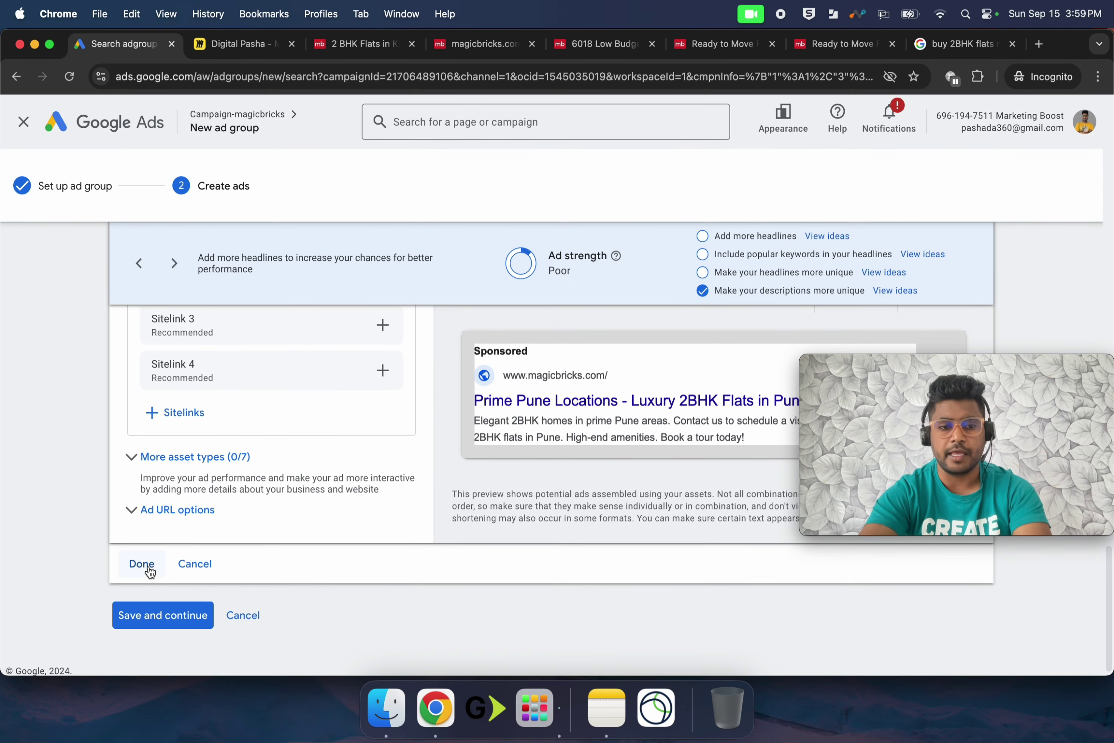
left_click(140, 561)
left_click(168, 503)
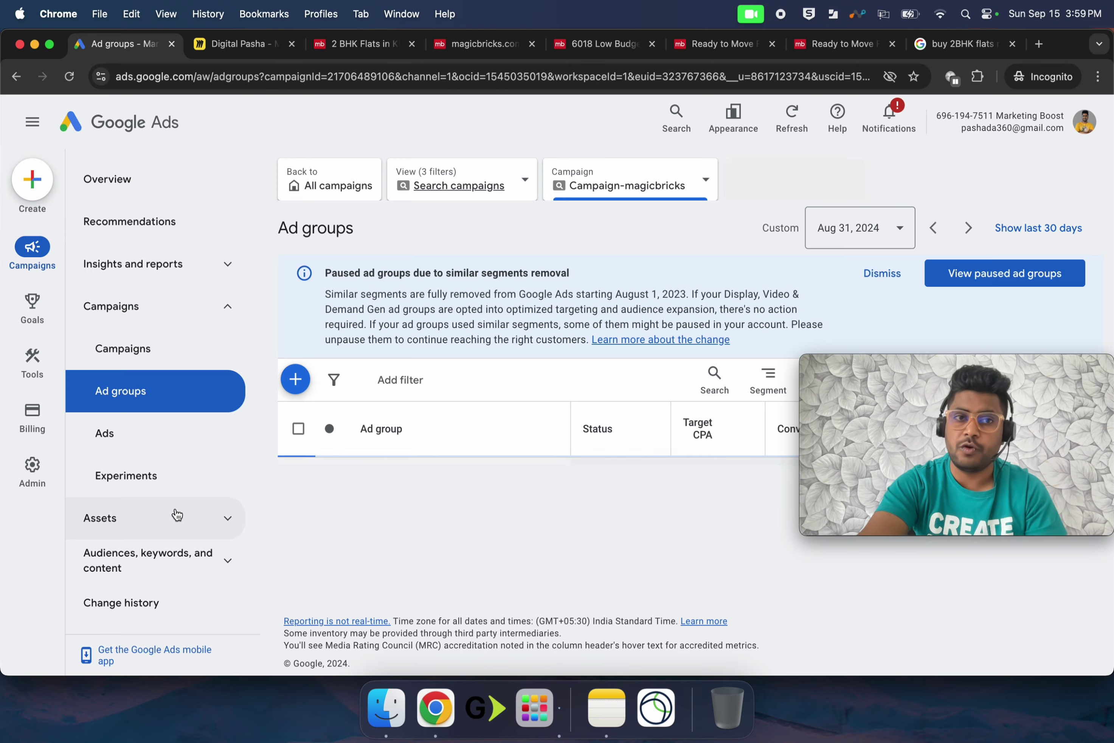
Start another ad group in Campaign-magicbricks and name it "Ad Group 4: Under-construction", copied from Miro
left_click(296, 381)
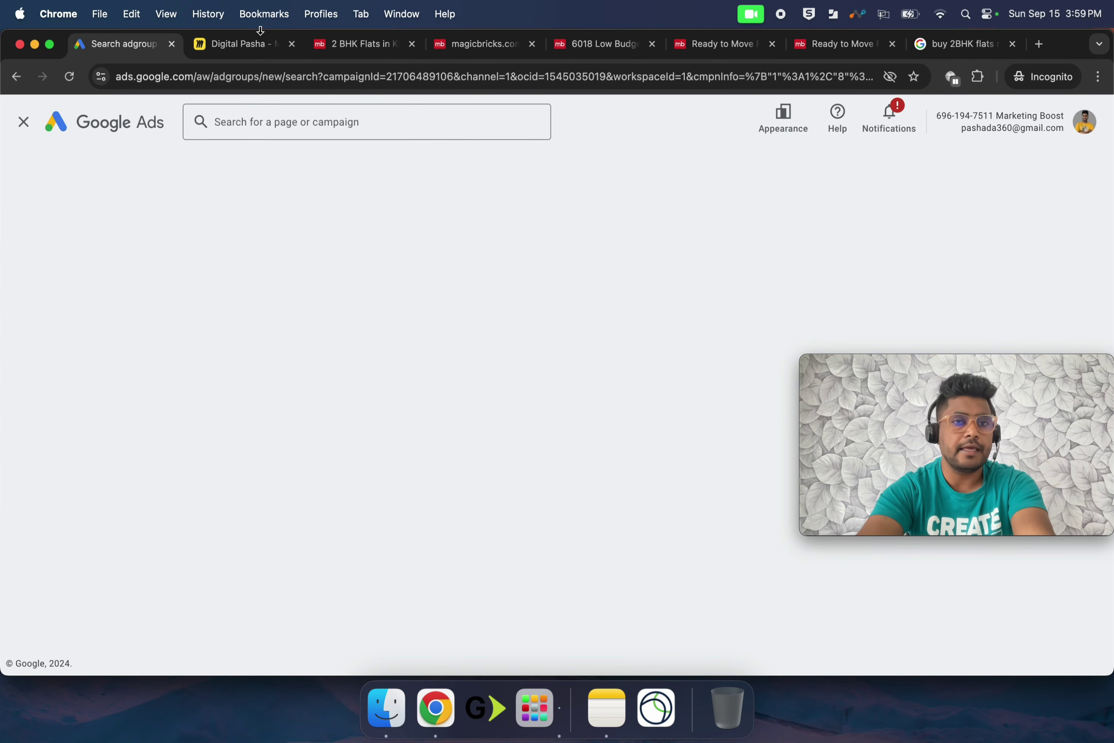
left_click(258, 44)
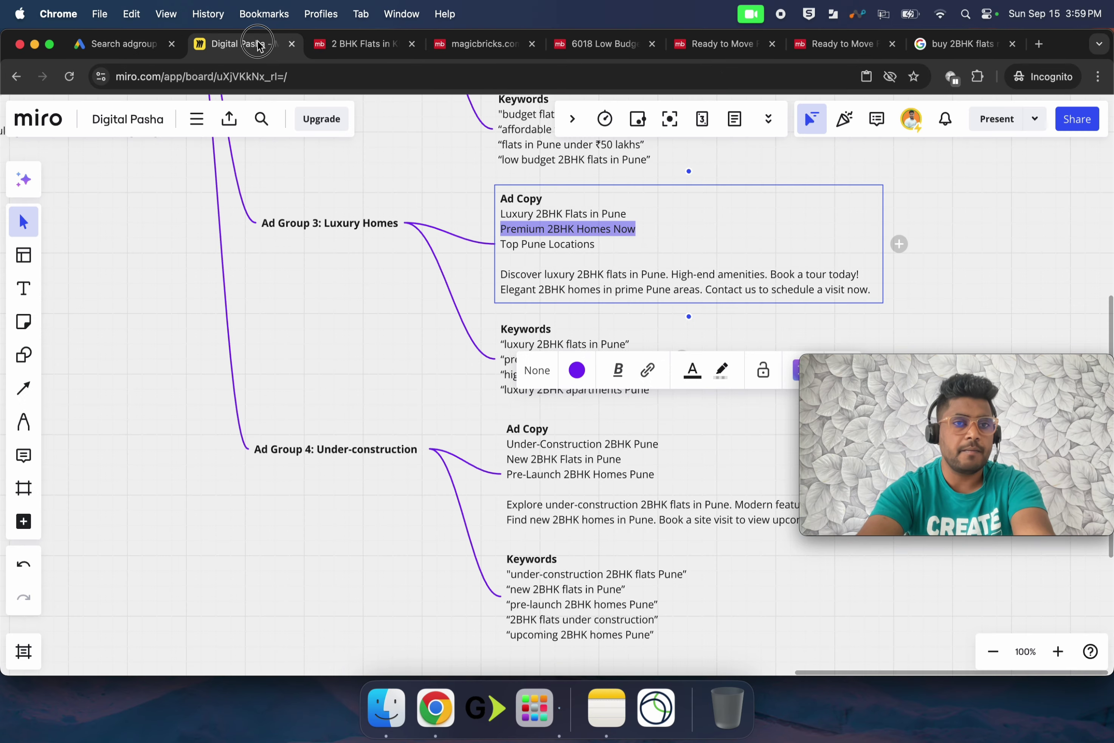
double_click(374, 448)
key("super+c")
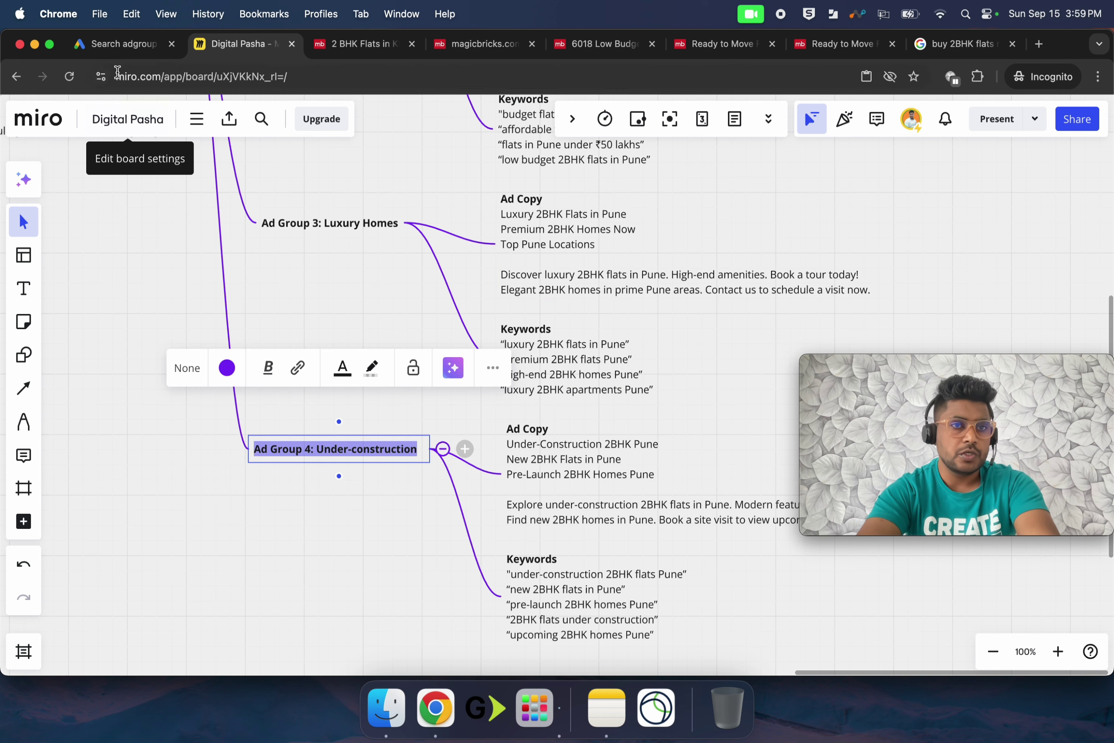
left_click(126, 48)
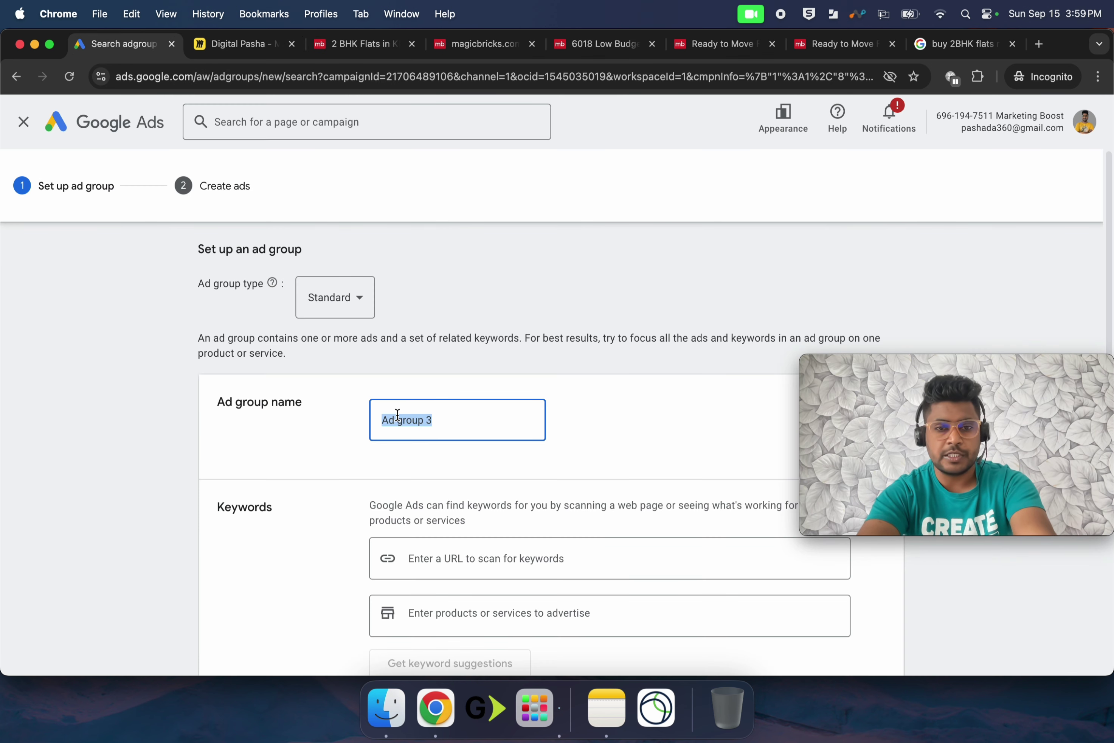
key("super+v")
Copy Miro's five Ad Group 4 keywords, "under-construction 2BHK flats Pune" through "upcoming 2BHK homes Pune", into the new ad group's keywords
scroll(422, 517, "down", 6)
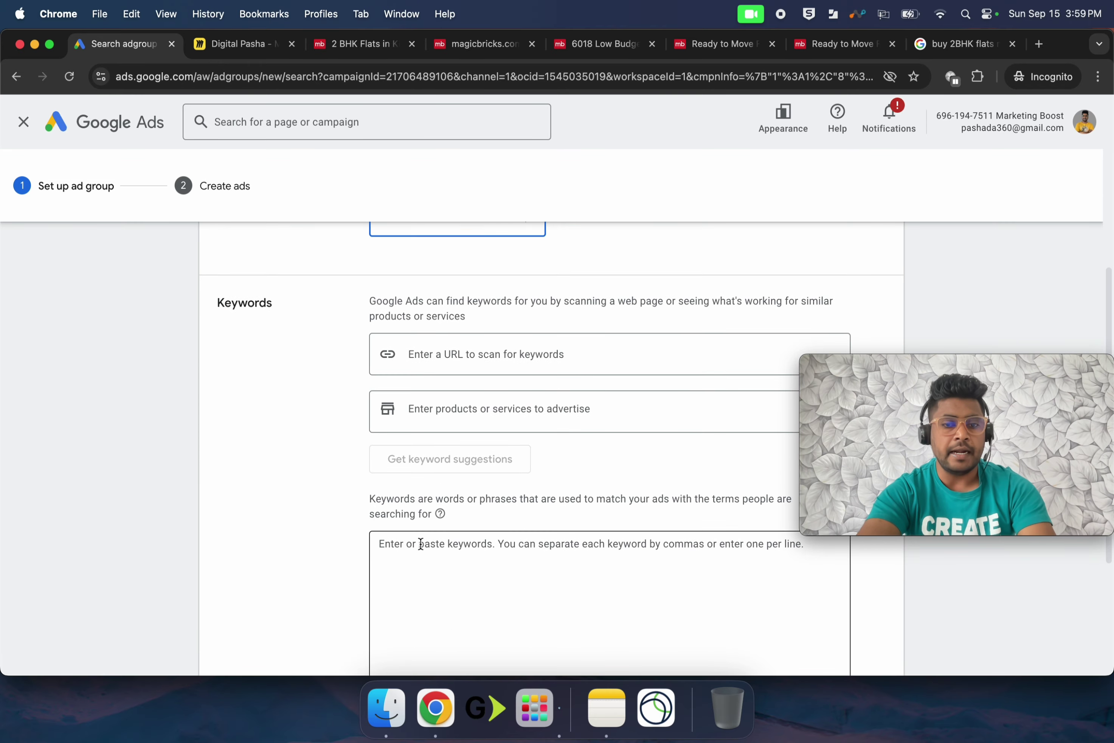
left_click(242, 43)
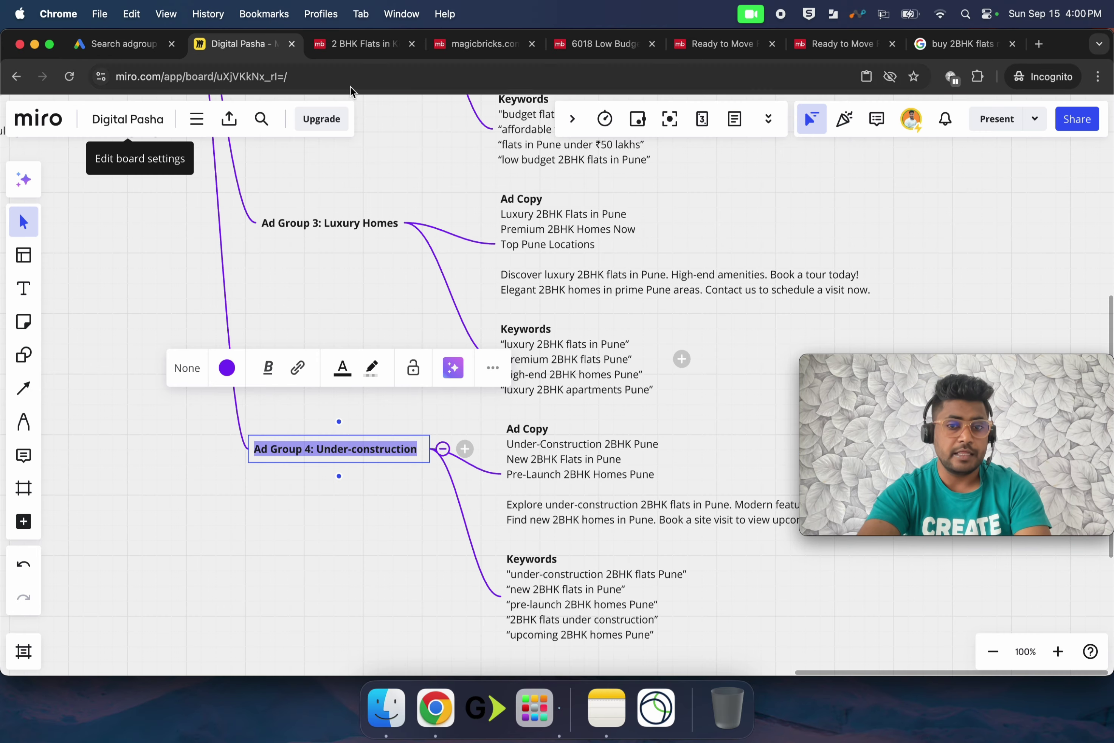
triple_click(569, 589)
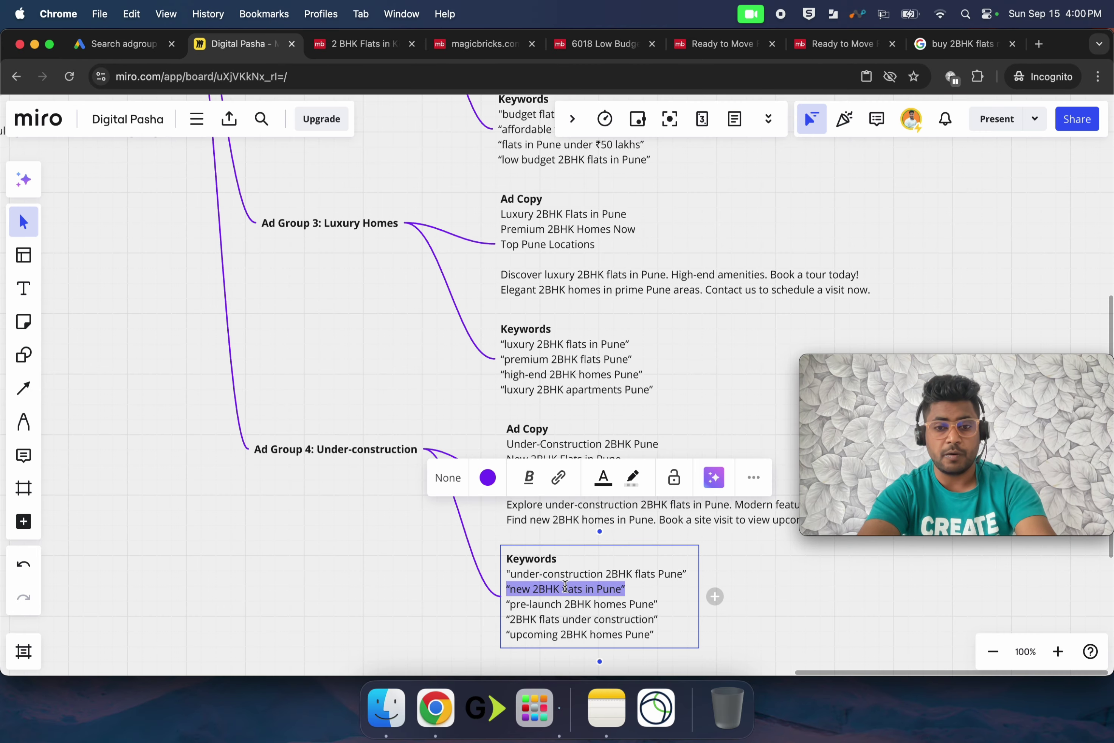
triple_click(565, 582)
double_click(561, 573)
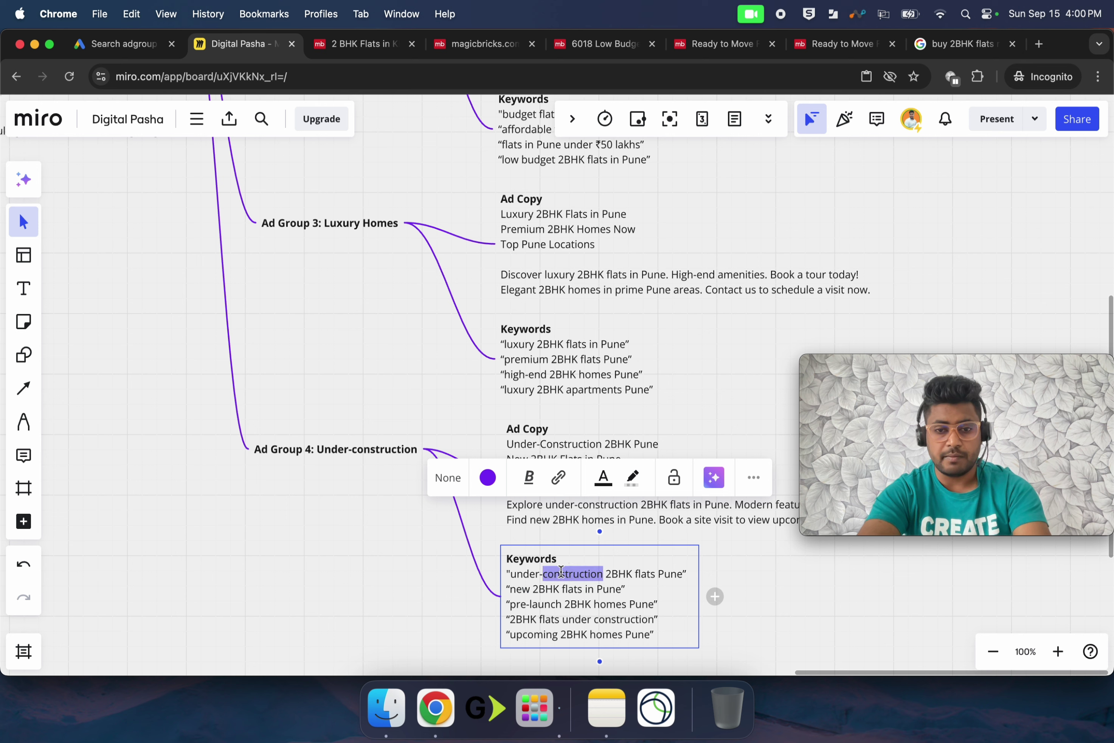
triple_click(561, 572)
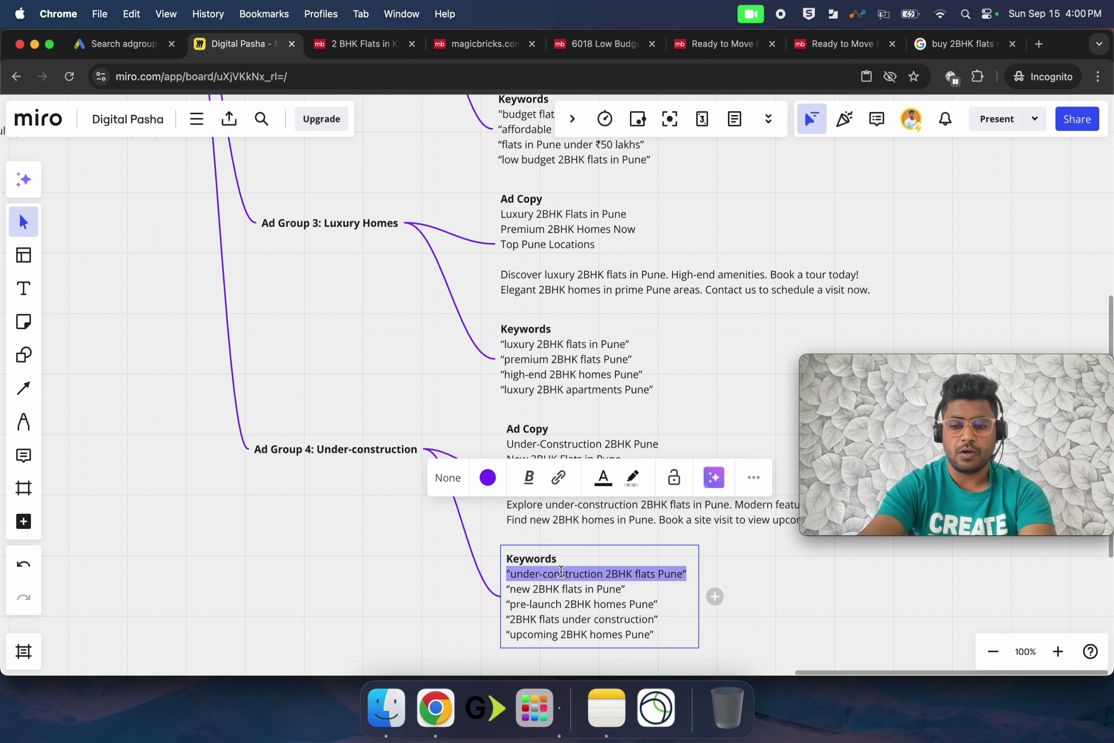
left_click_drag(561, 572, 652, 635)
key("super+c")
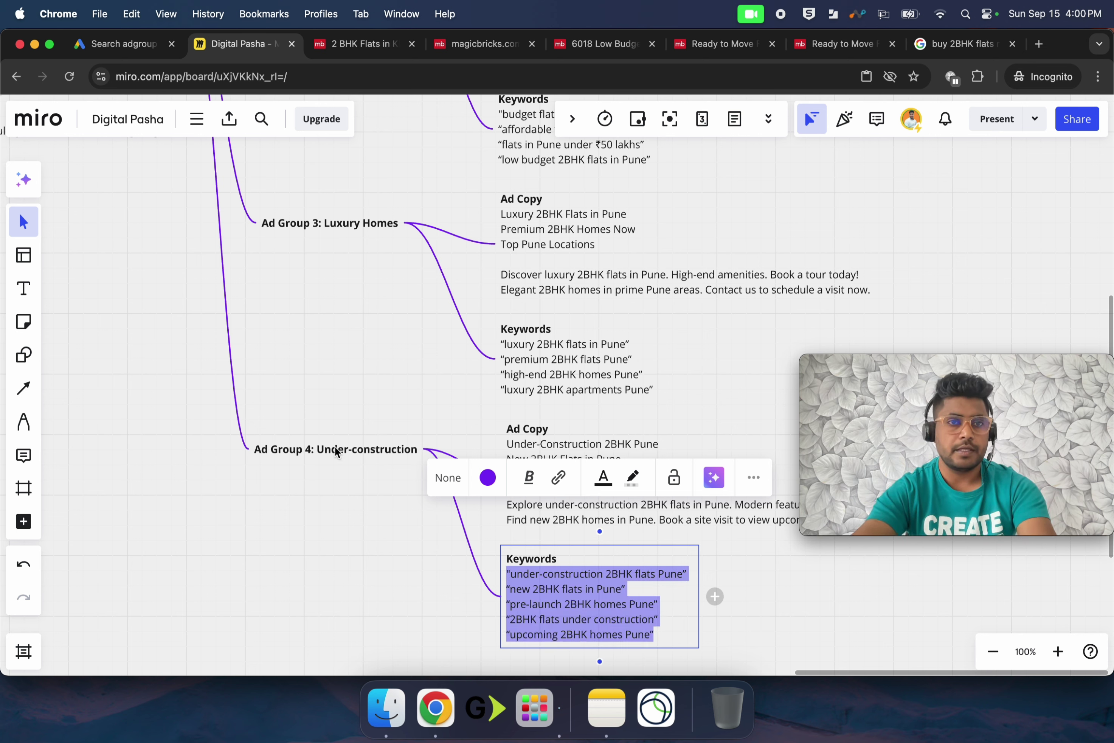
key("super+1")
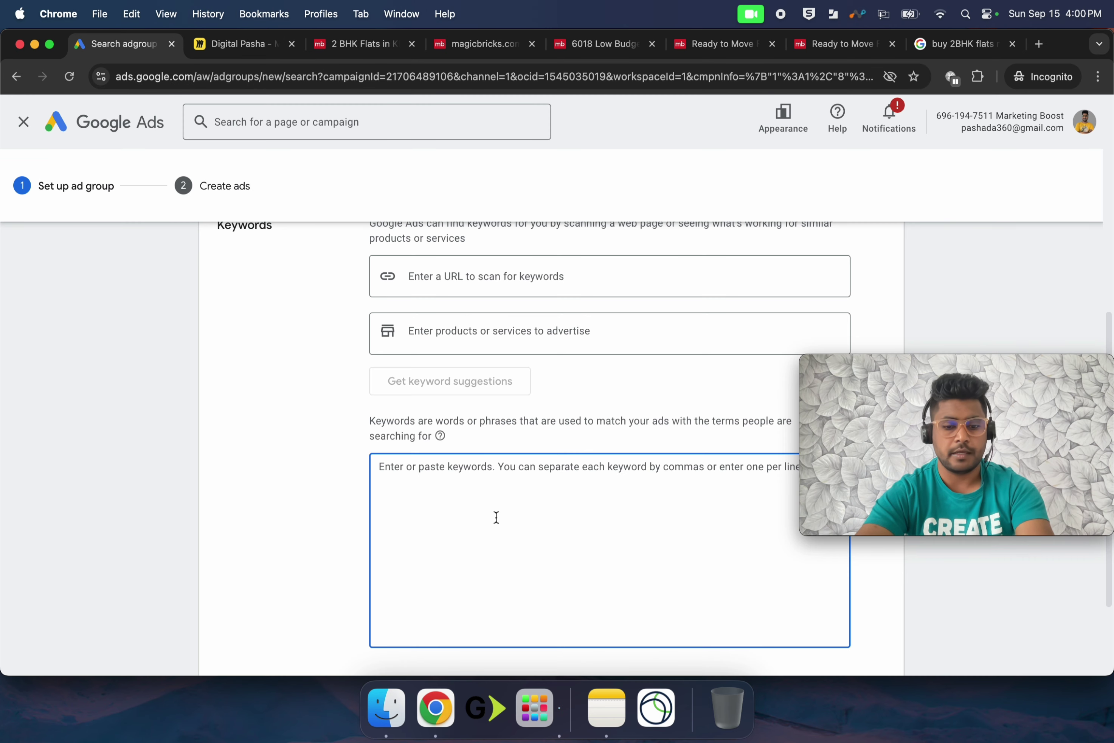
key("super+v")
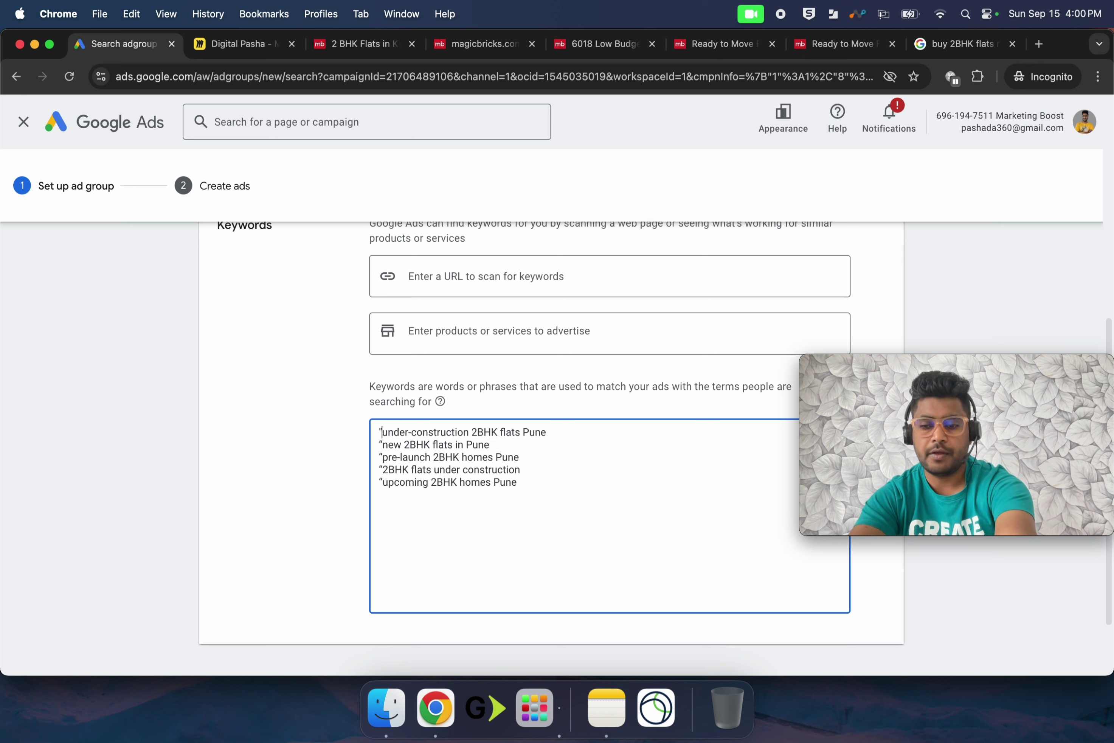
Remove the leading quotation marks from all five keywords of the under-construction ad group
key("BackSpace")
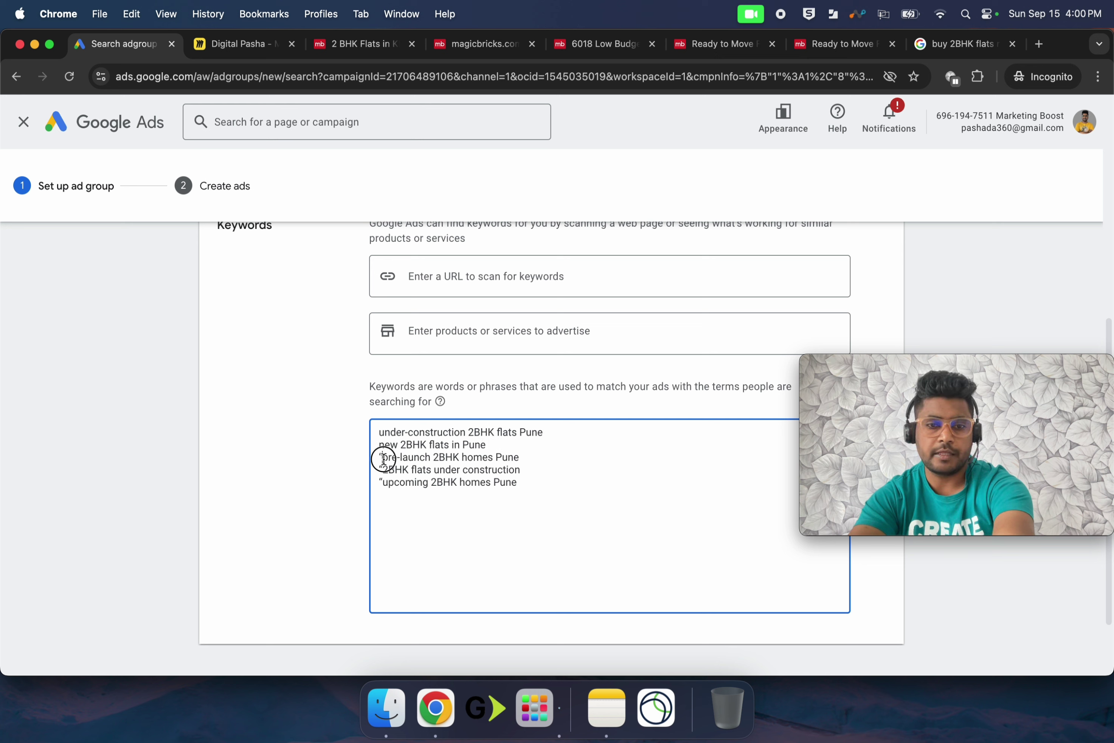
left_click(383, 459)
key("BackSpace")
key("BackSpace")
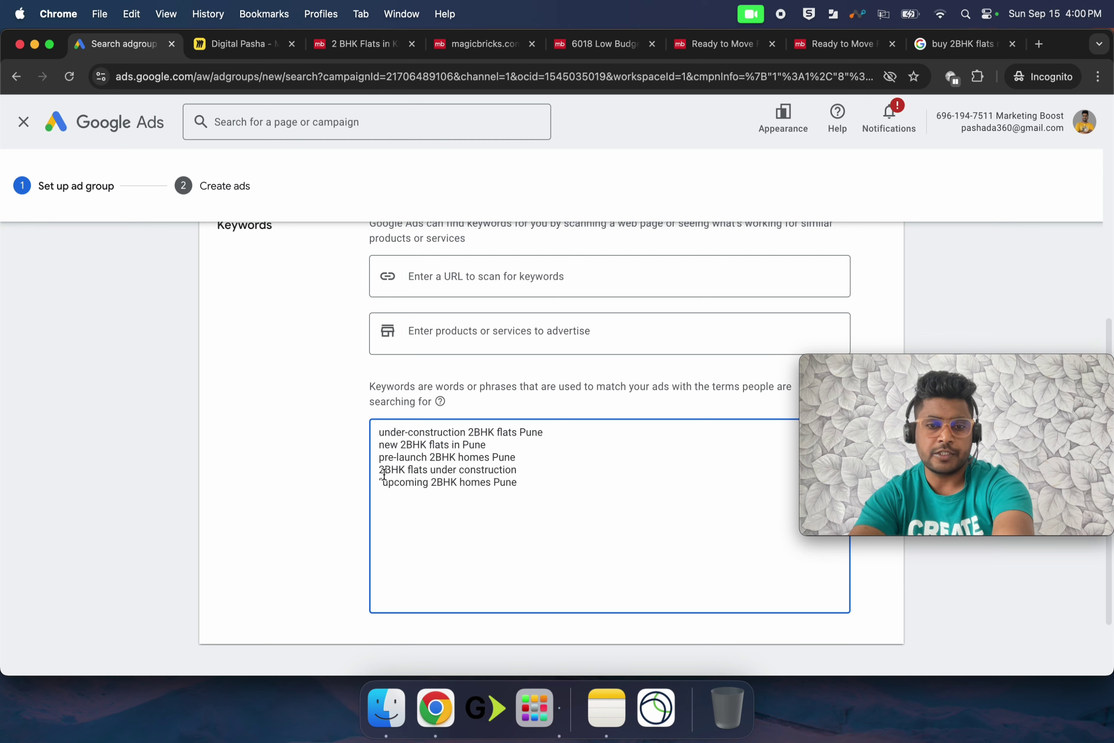
key("BackSpace")
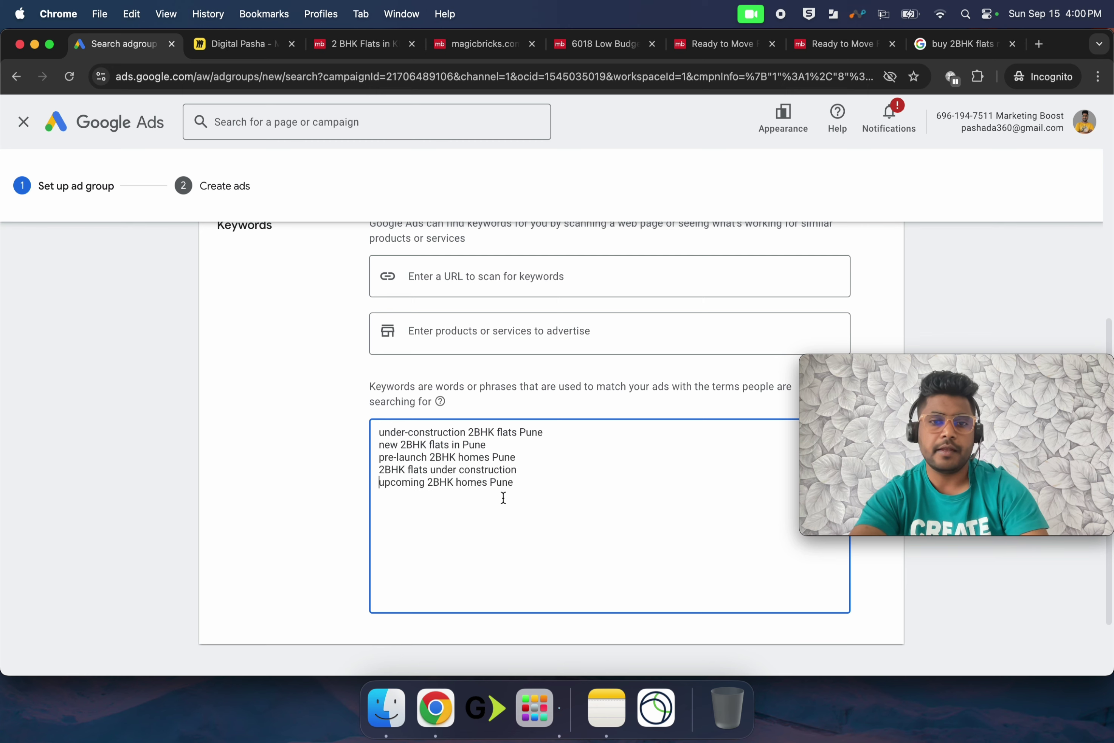
Save the under-construction ad group's name and keywords and continue to creating its ad
scroll(503, 498, "down", 2)
left_click(284, 611)
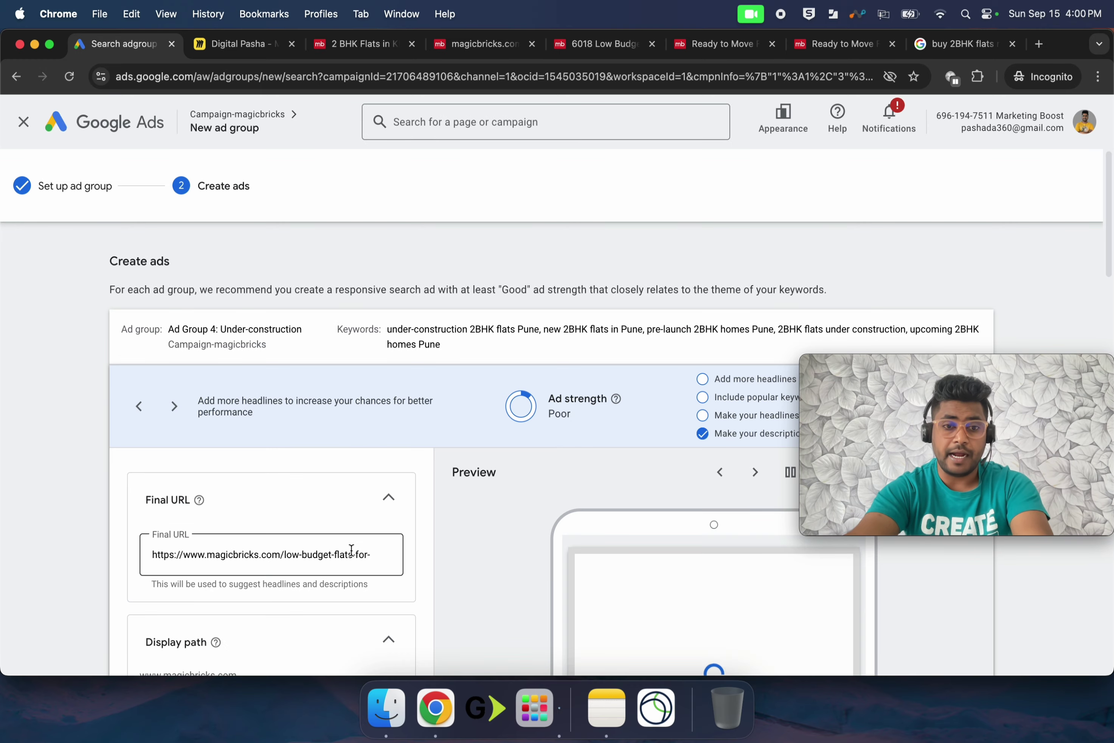
scroll(348, 549, "down", 3)
left_click(297, 419)
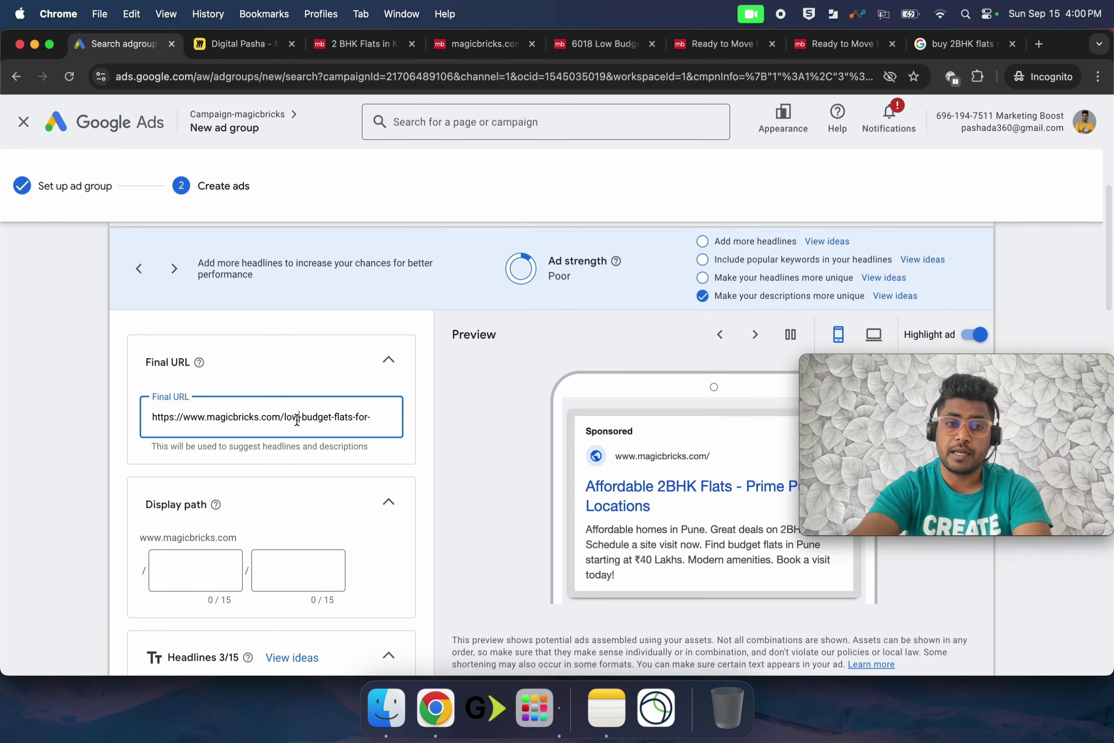
Open magicbricks' New Projects page for Pune from the site's buying options and copy its web address
left_click(336, 39)
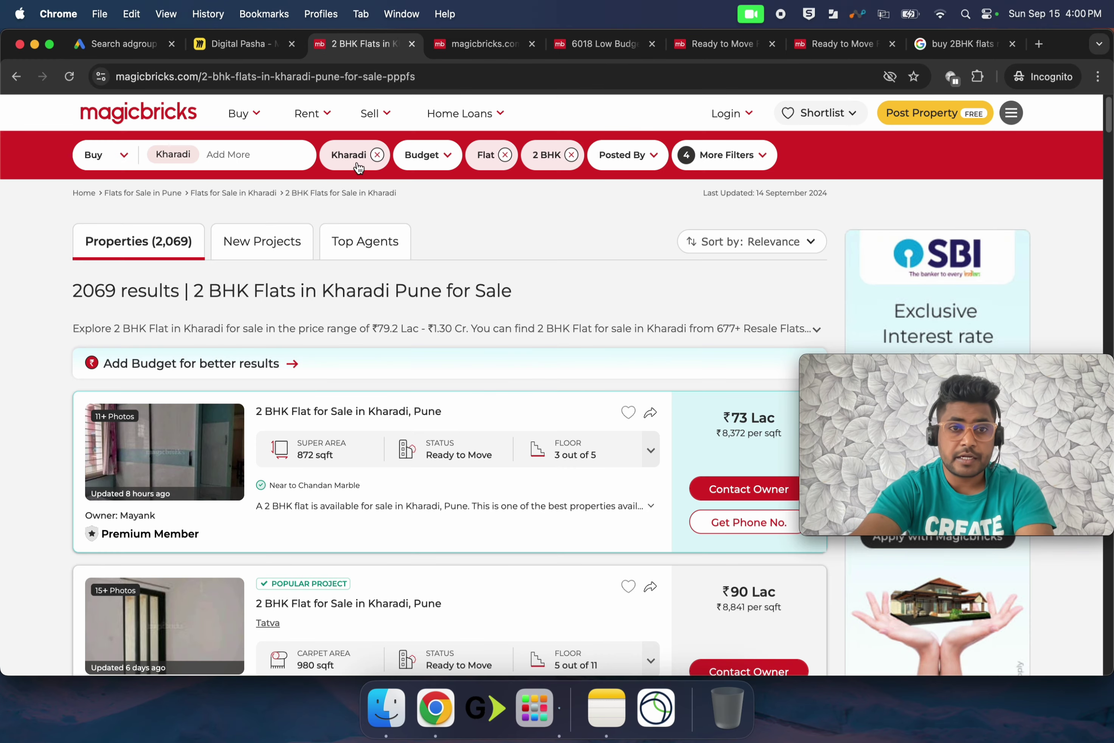
mouse_move(263, 108)
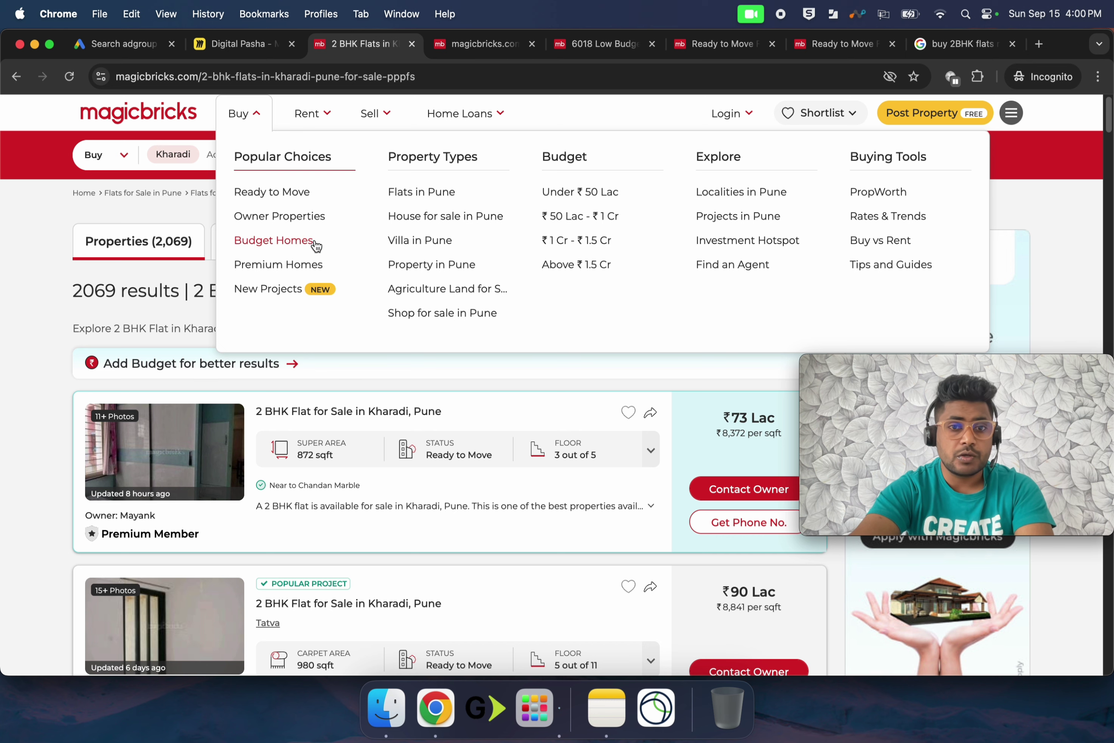
mouse_move(316, 118)
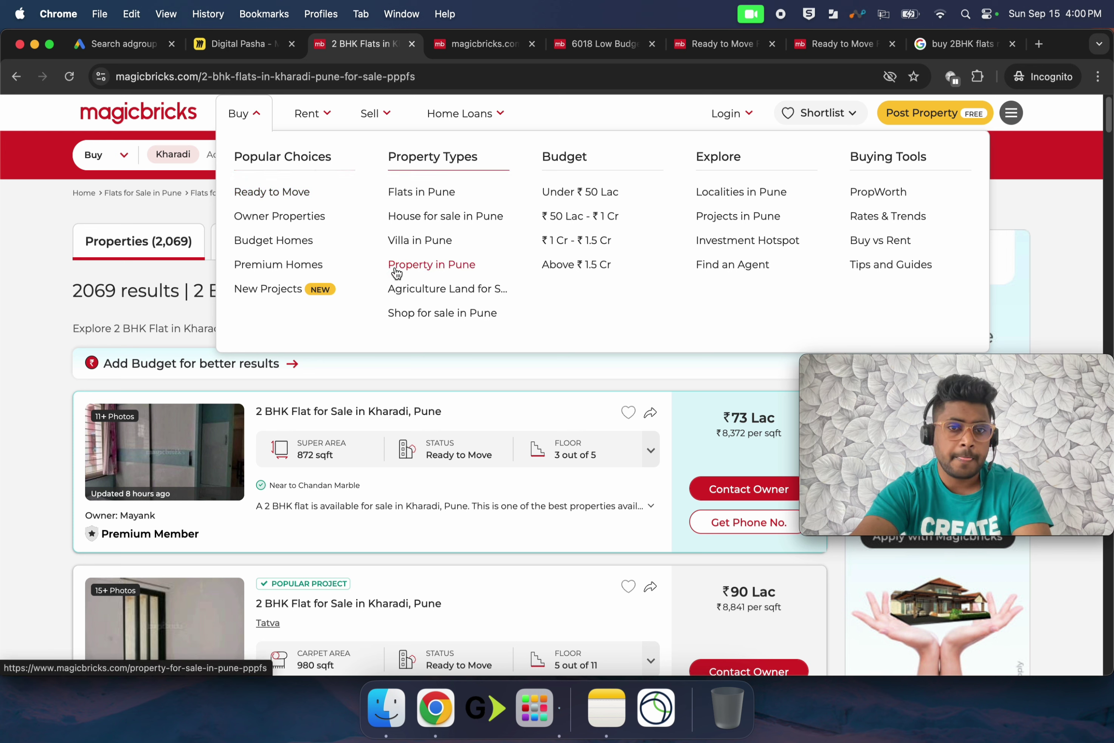
left_click(237, 291)
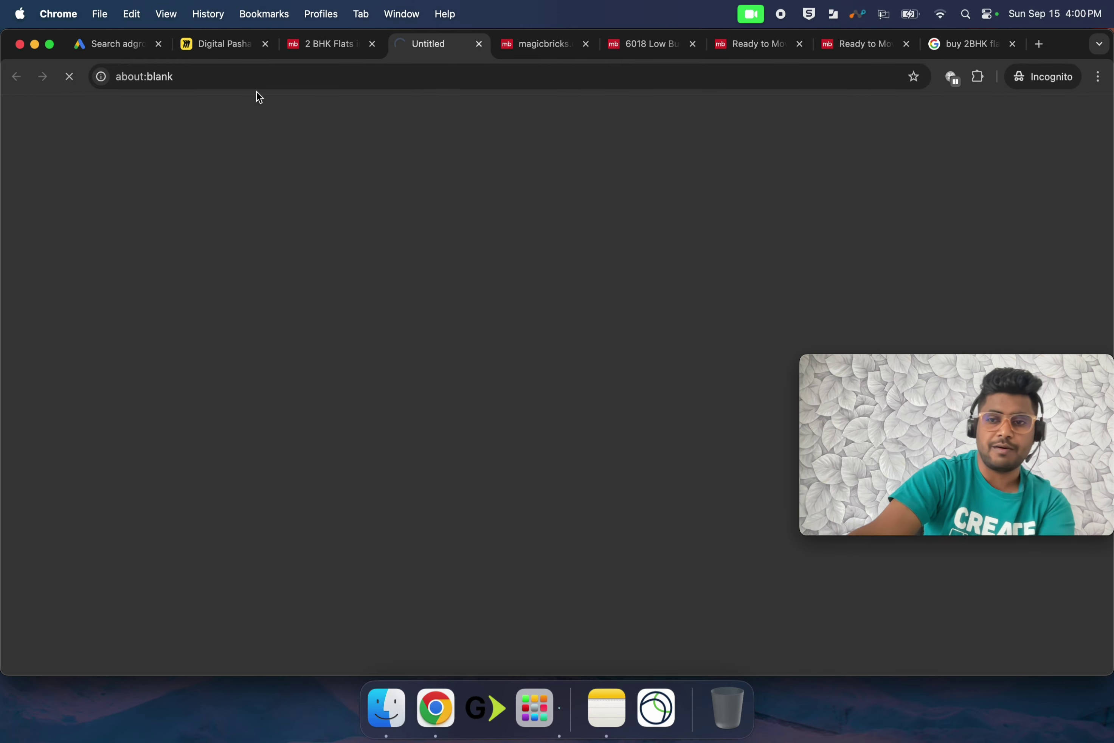
left_click(301, 77)
key("super+c")
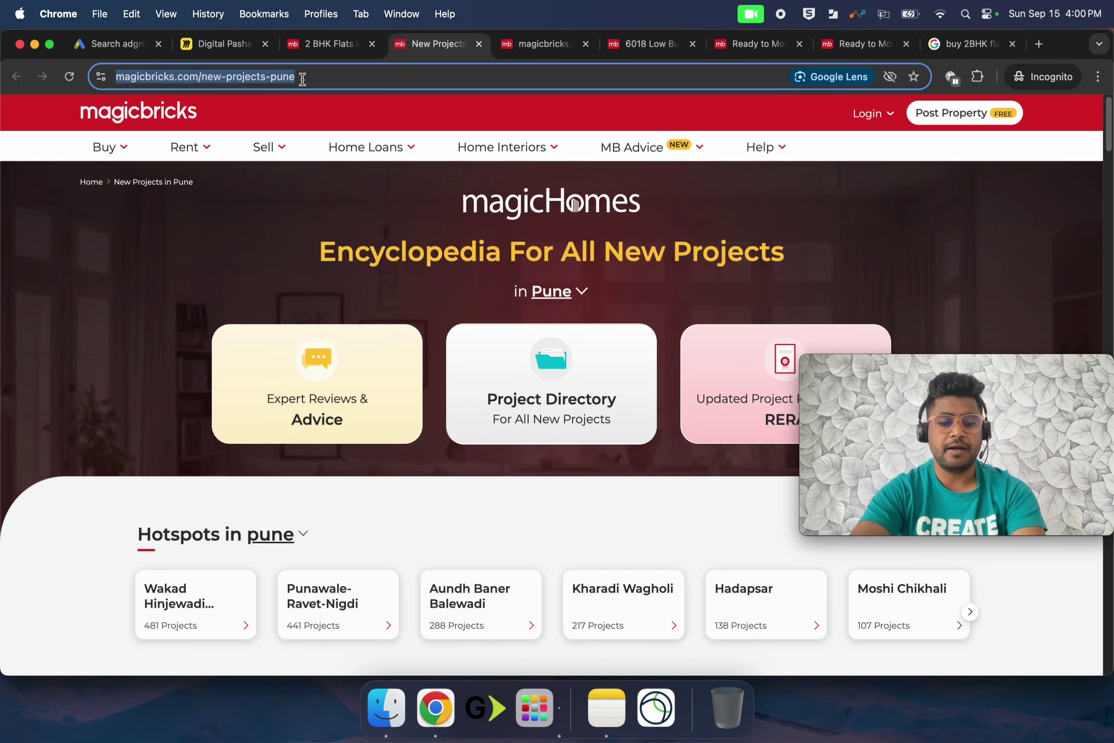
left_click(120, 48)
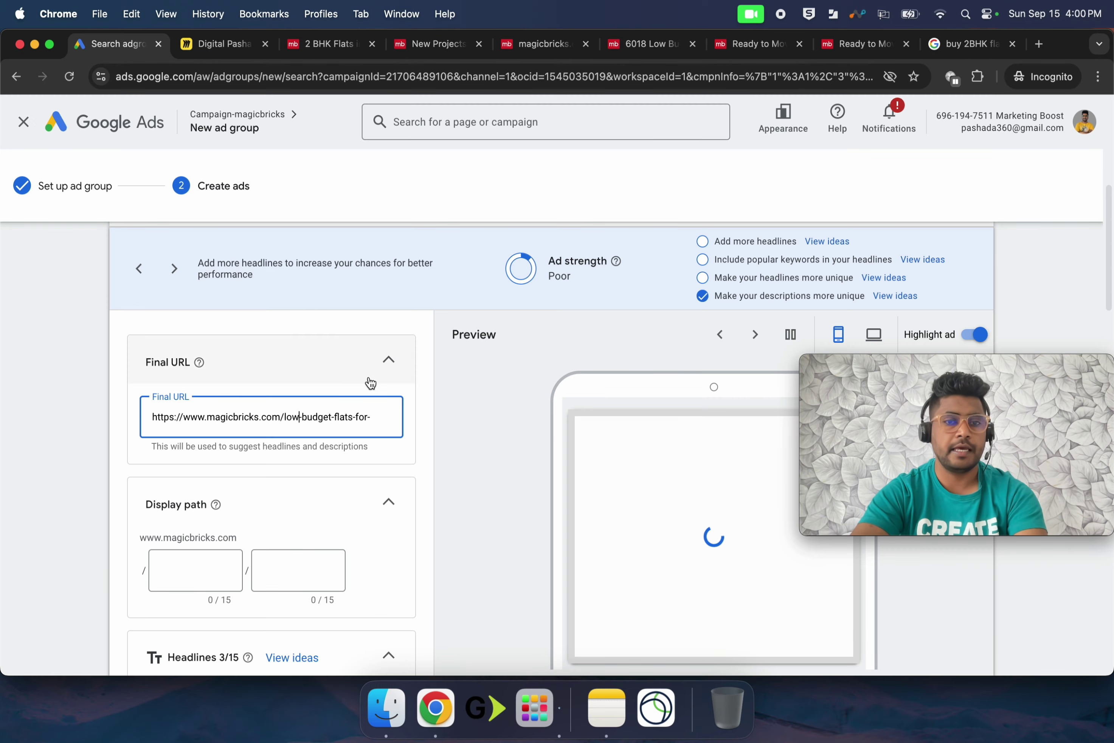
key("super+a")
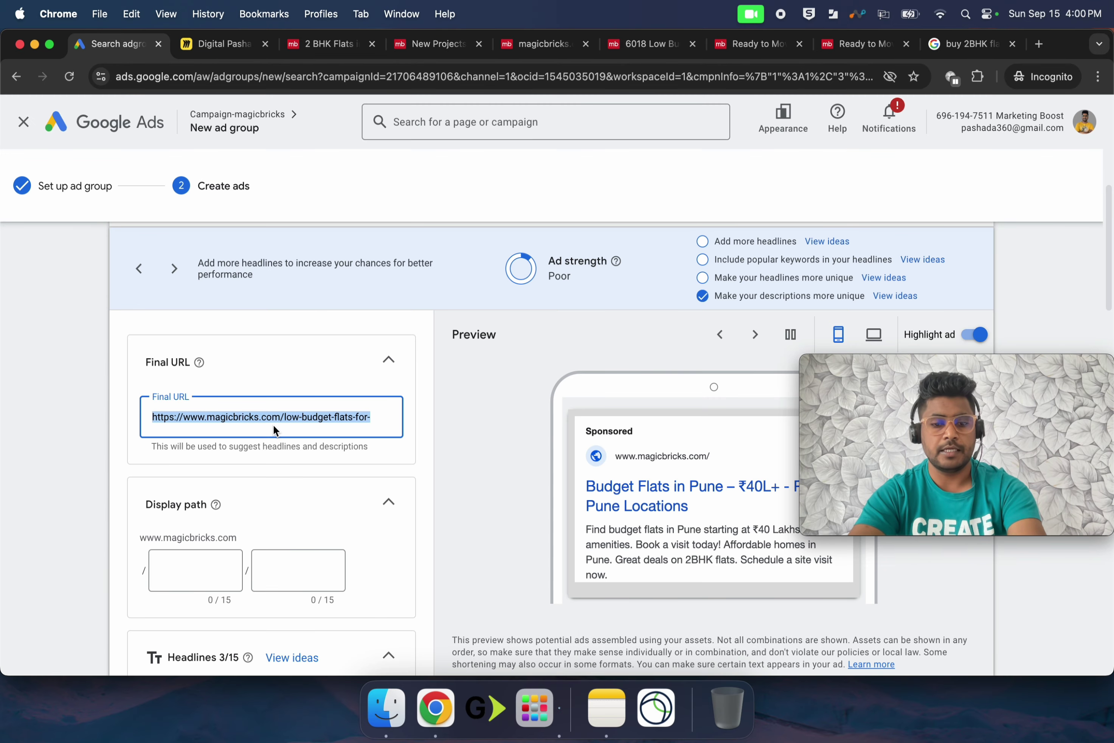
key("super+v")
Replace the ad's first headline with "Under-Construction 2BHK Pune", copied from Miro's Ad Group 4 ad copy
scroll(338, 445, "down", 7)
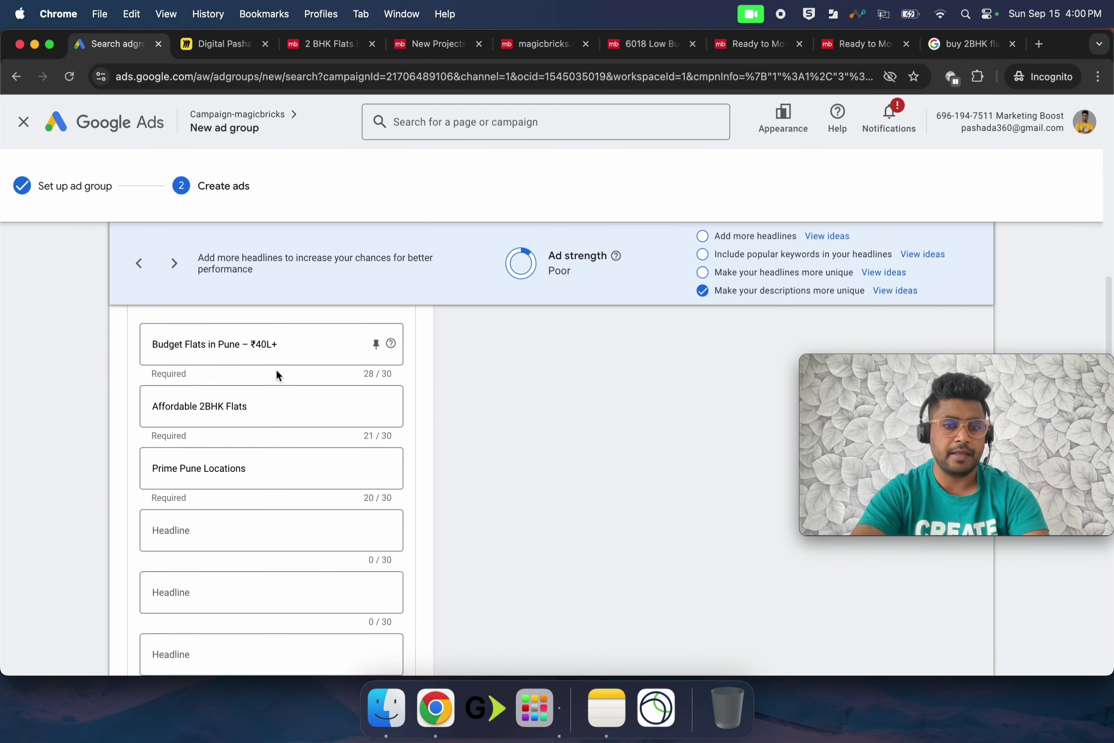
left_click(281, 374)
left_click(230, 42)
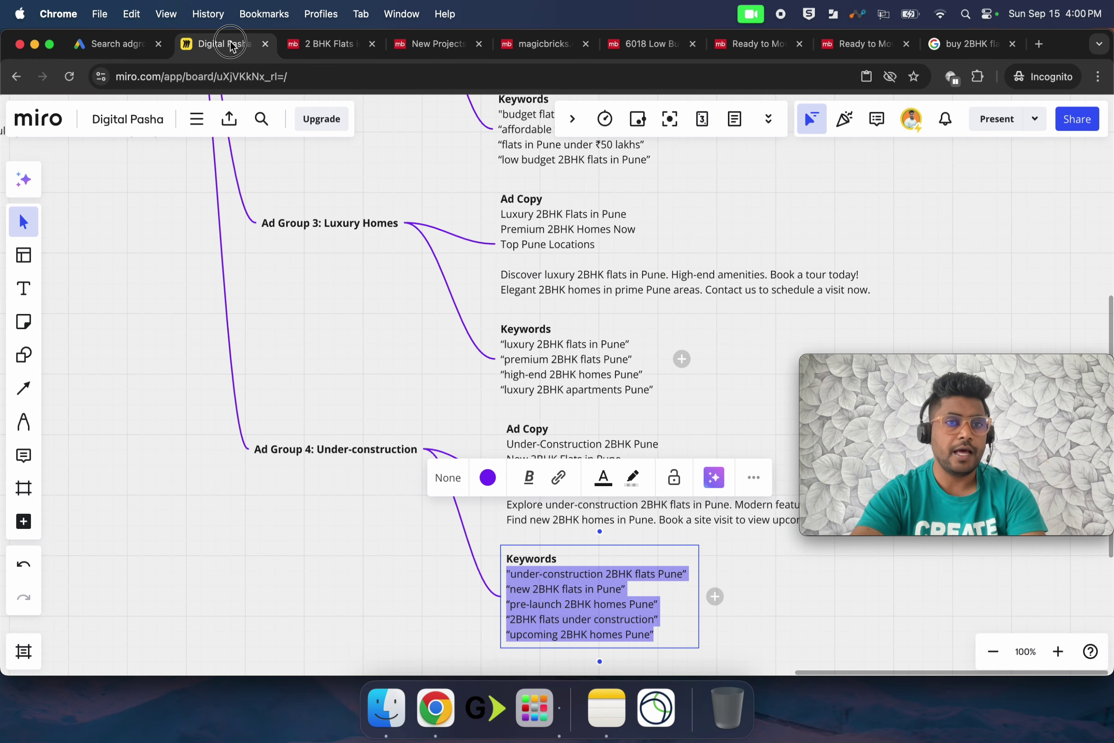
scroll(547, 540, "down", 2)
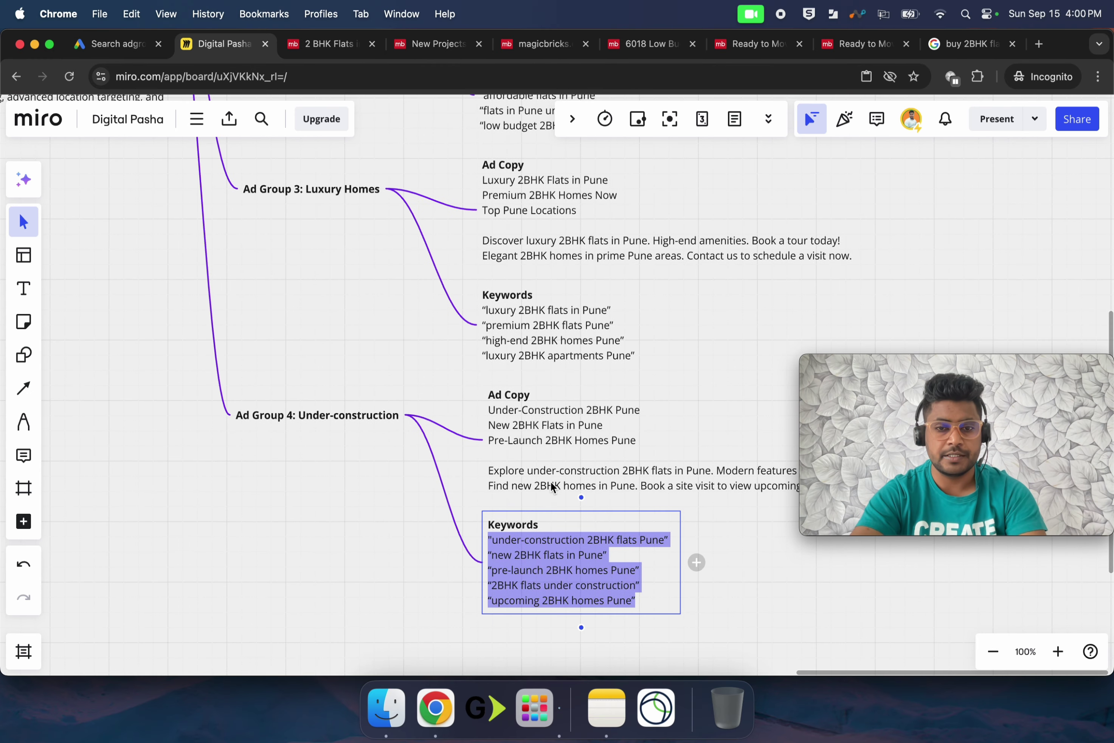
left_click(541, 408)
triple_click(541, 408)
key("super+c")
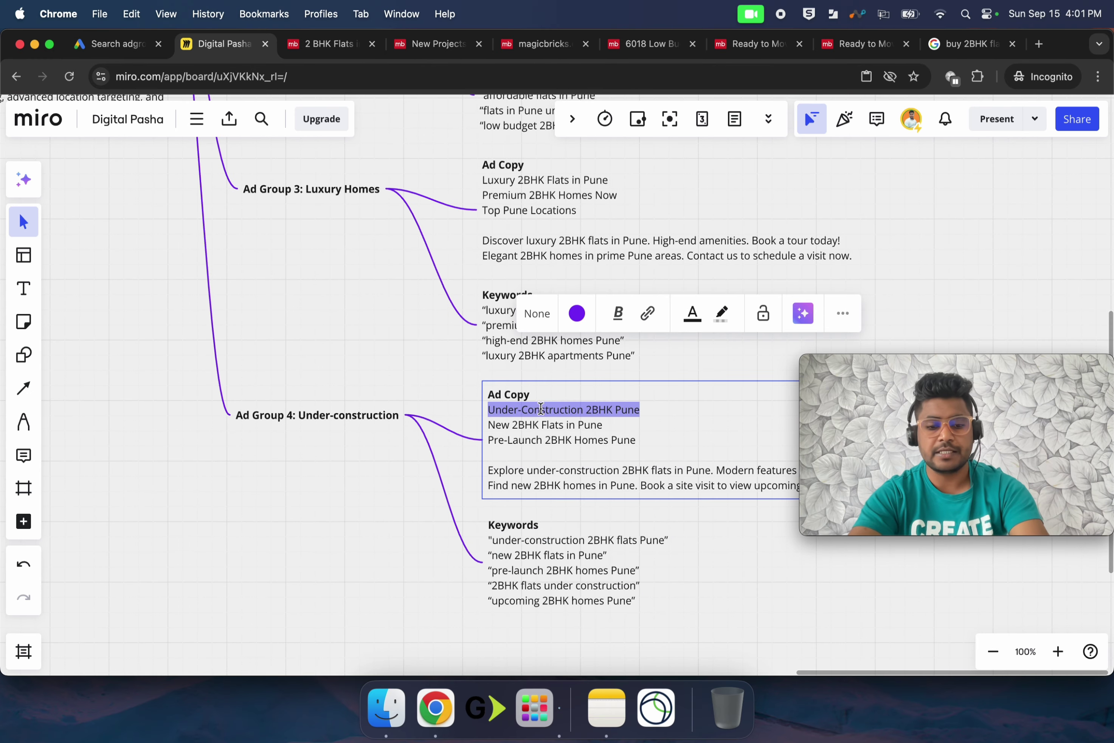
left_click(115, 44)
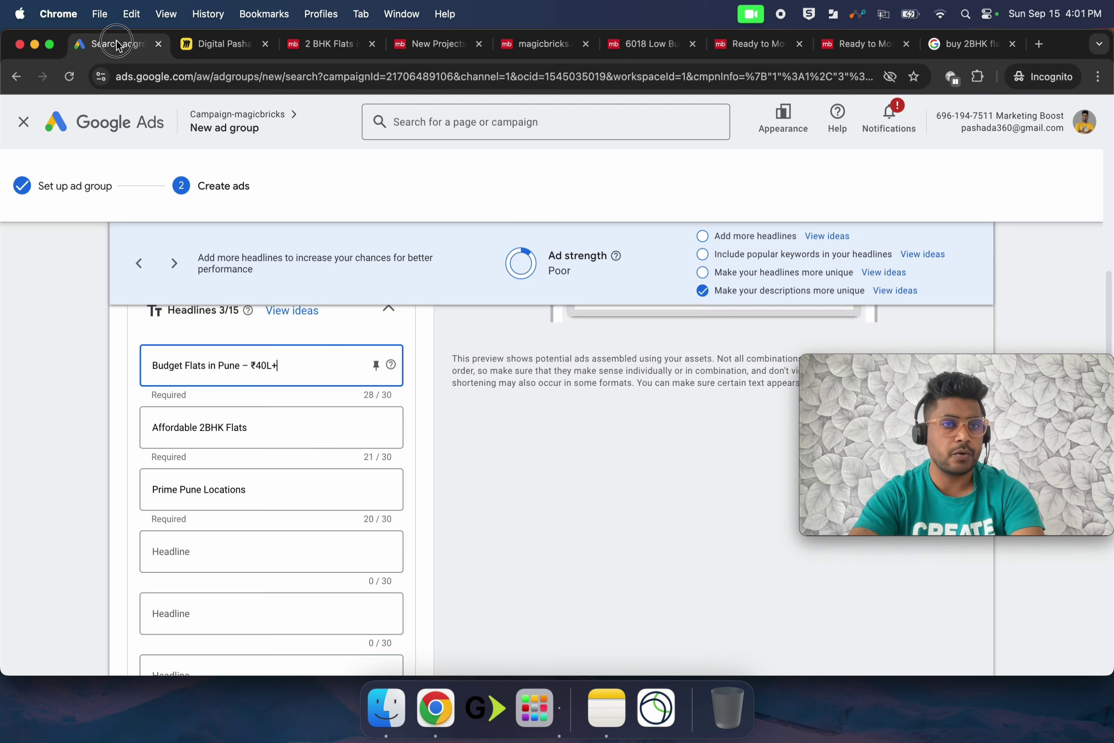
triple_click(240, 368)
key("super+v")
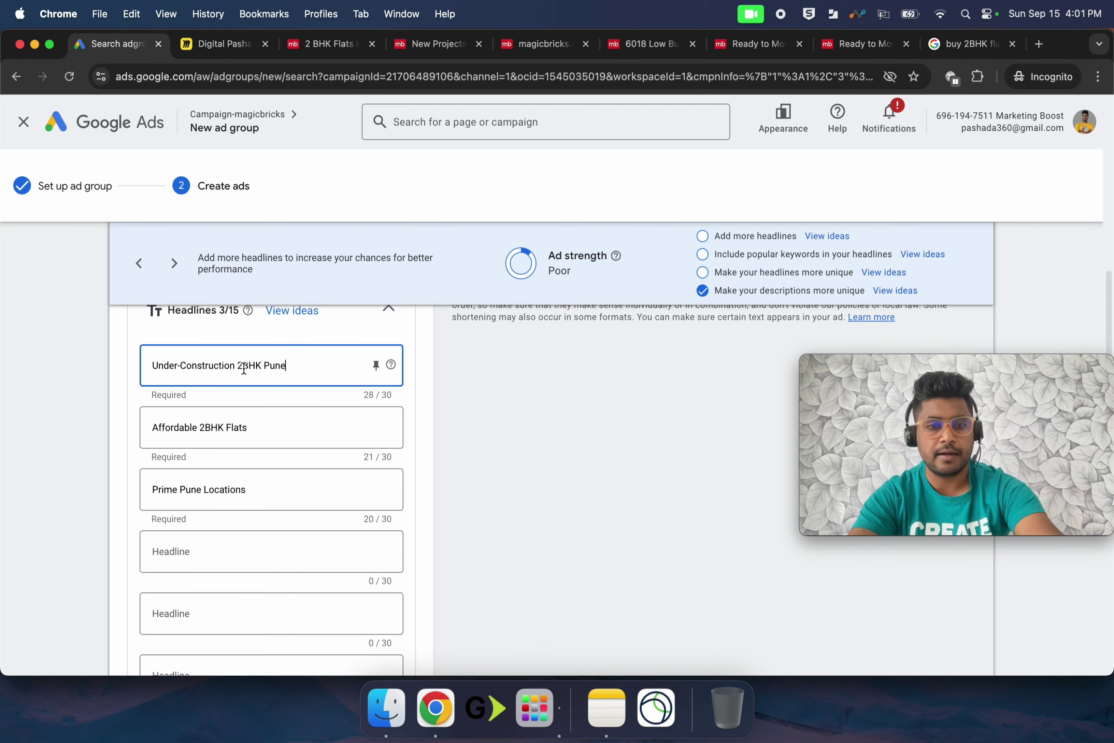
Replace the ad's second headline with "New 2BHK Flats in Pune" from Miro's Ad Group 4 ad copy
left_click(246, 427)
left_click(222, 44)
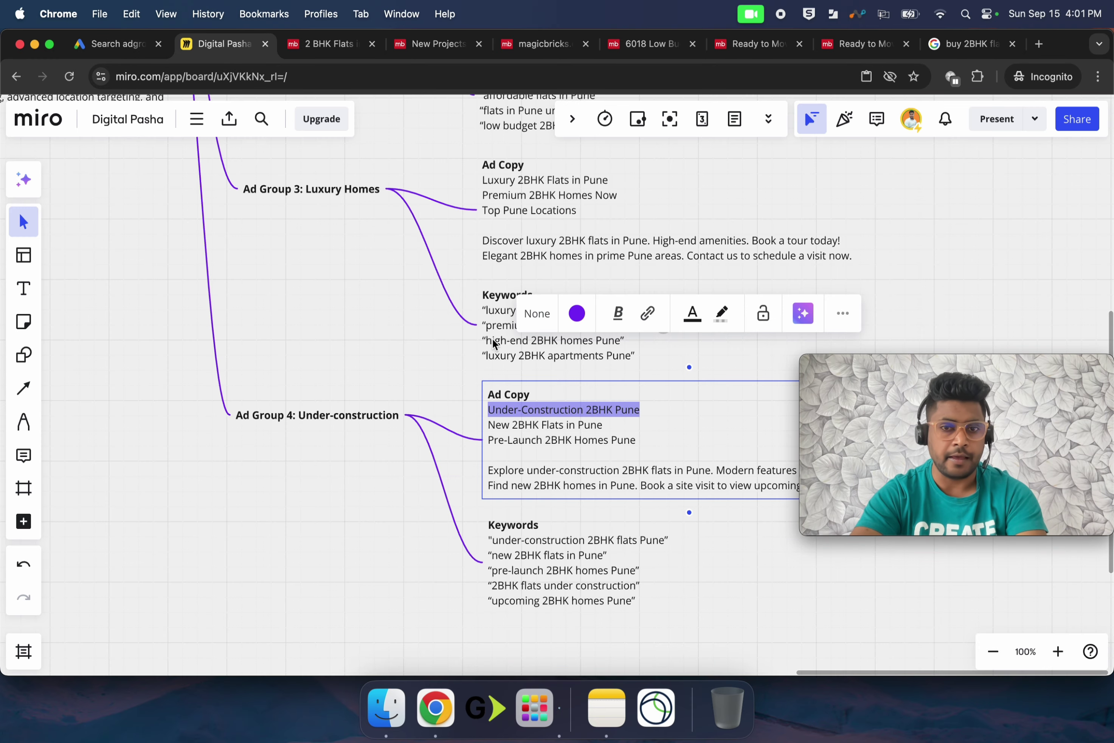
triple_click(560, 425)
key("super+c")
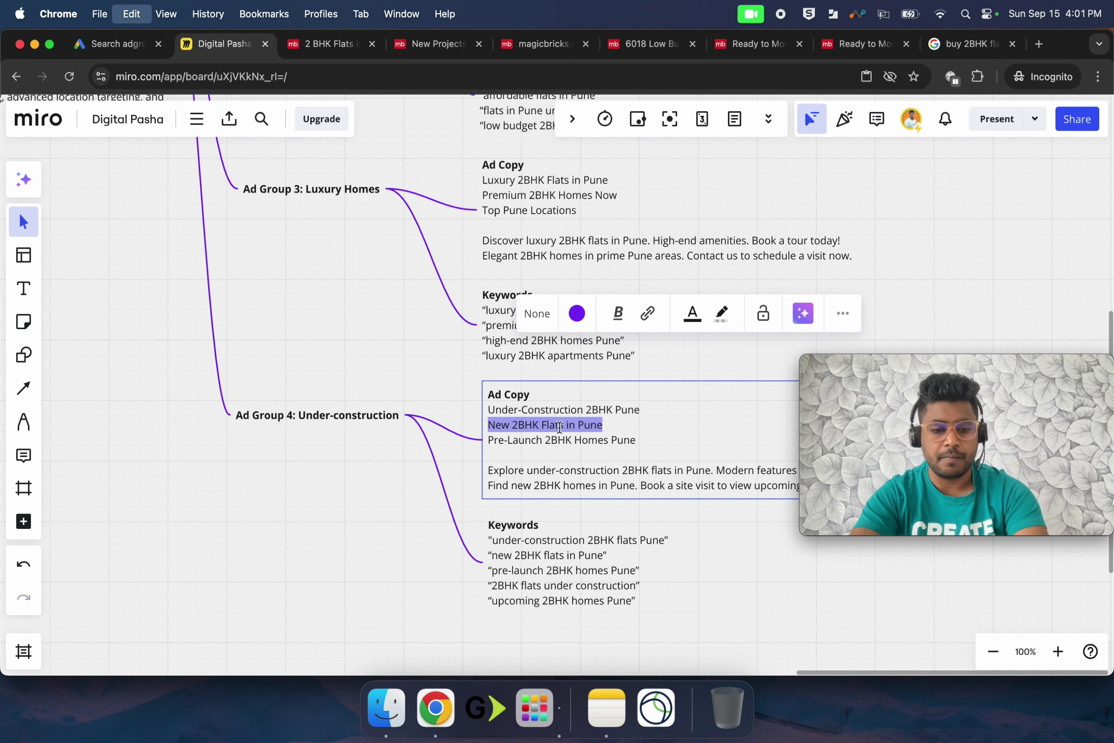
left_click(117, 46)
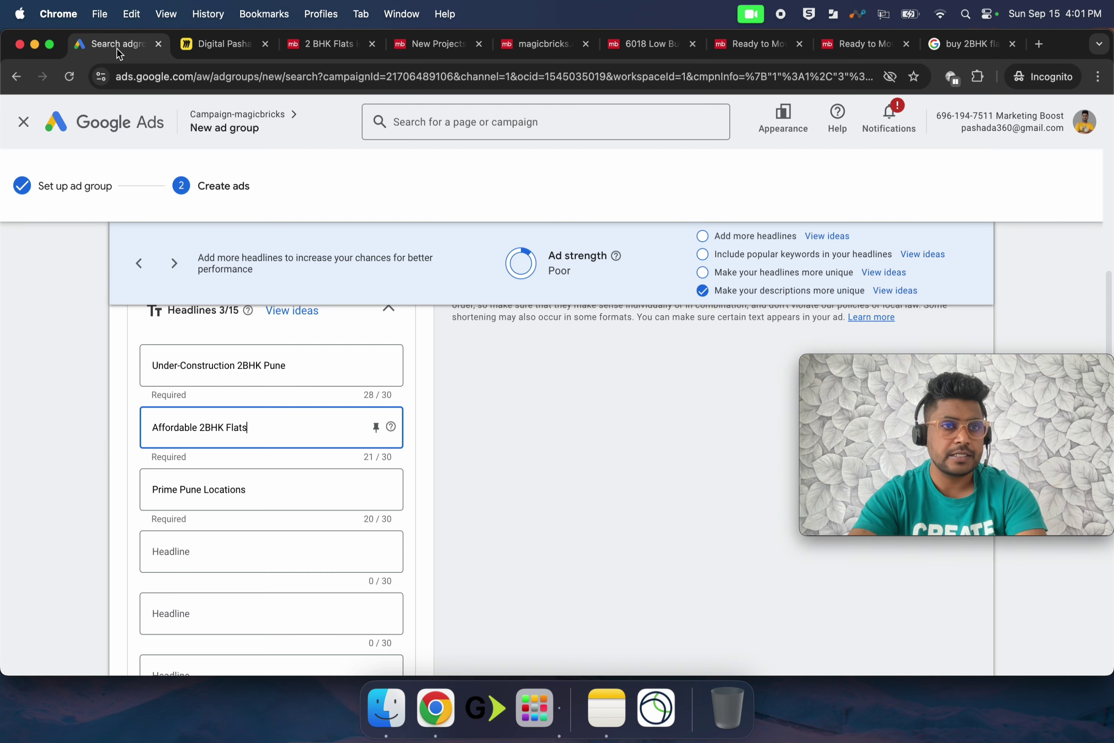
triple_click(249, 427)
key("super+v")
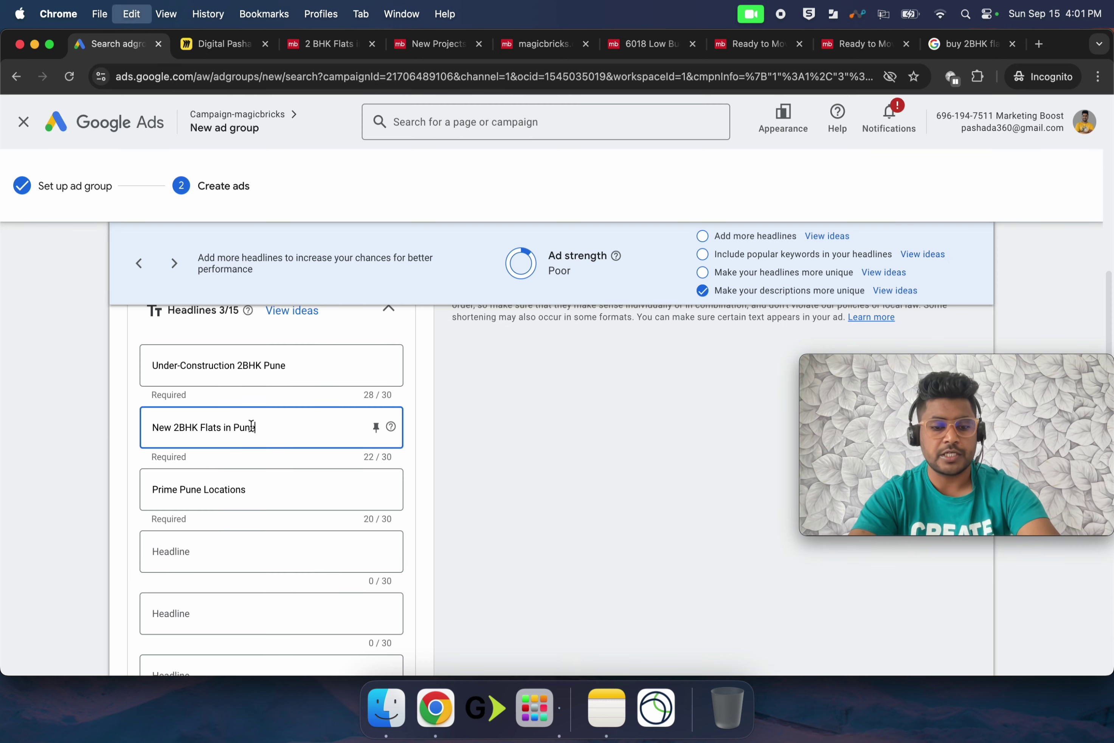
Replace the ad's third headline with "Pre-Launch 2BHK Homes Pune" from Miro's Ad Group 4 ad copy
left_click(259, 488)
left_click(234, 48)
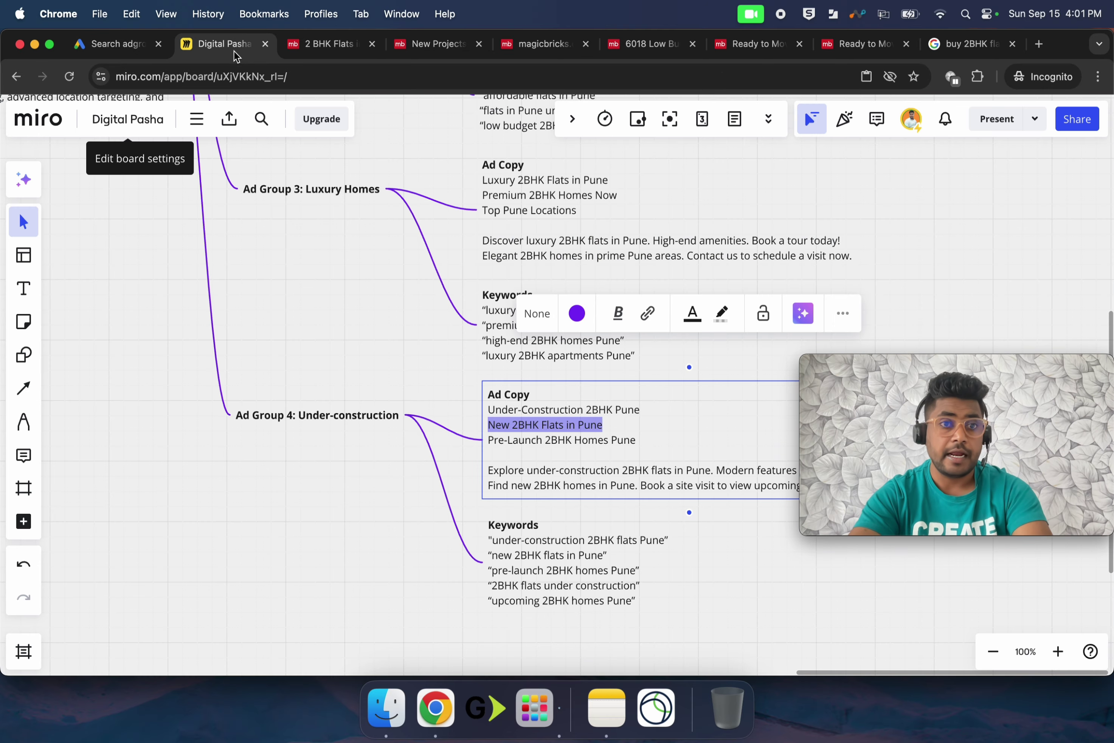
left_click(590, 440)
triple_click(590, 440)
key("super+c")
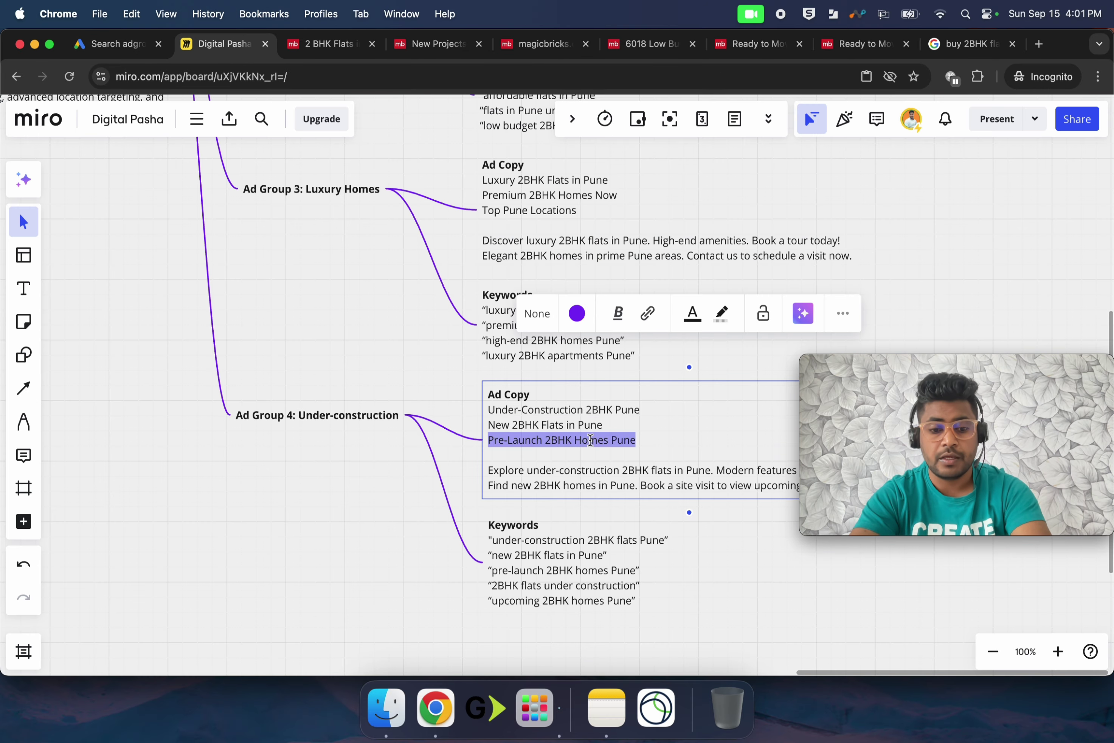
left_click(118, 44)
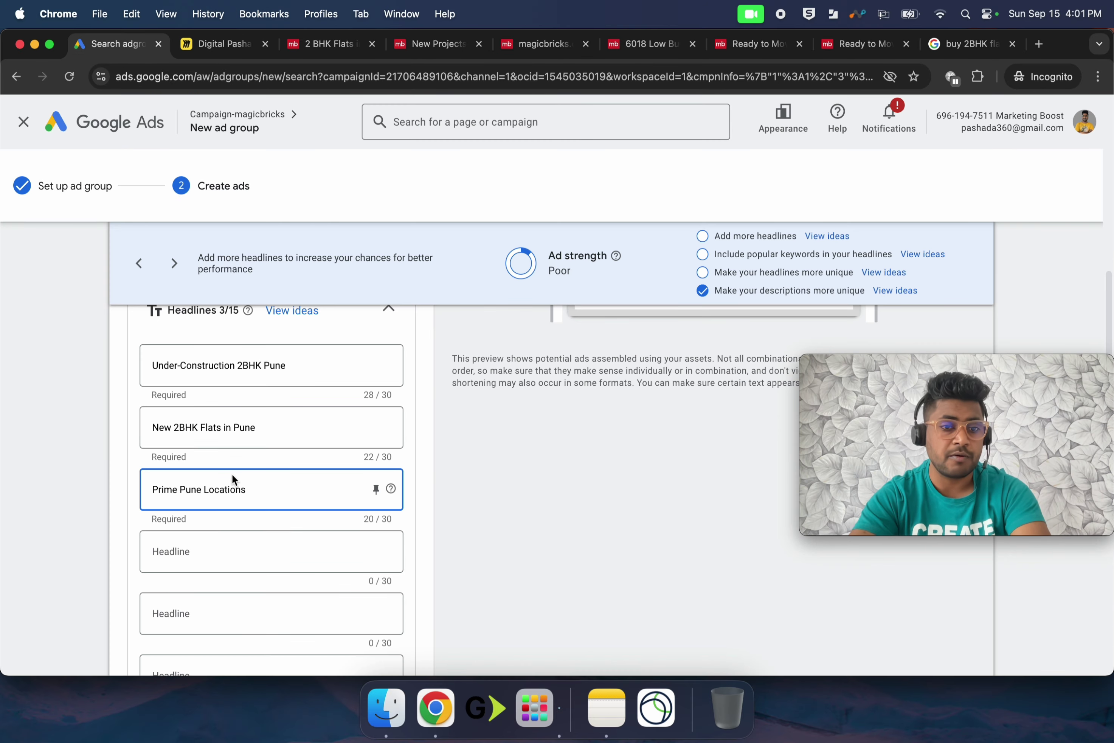
left_click(240, 490)
key("super+a")
key("super+v")
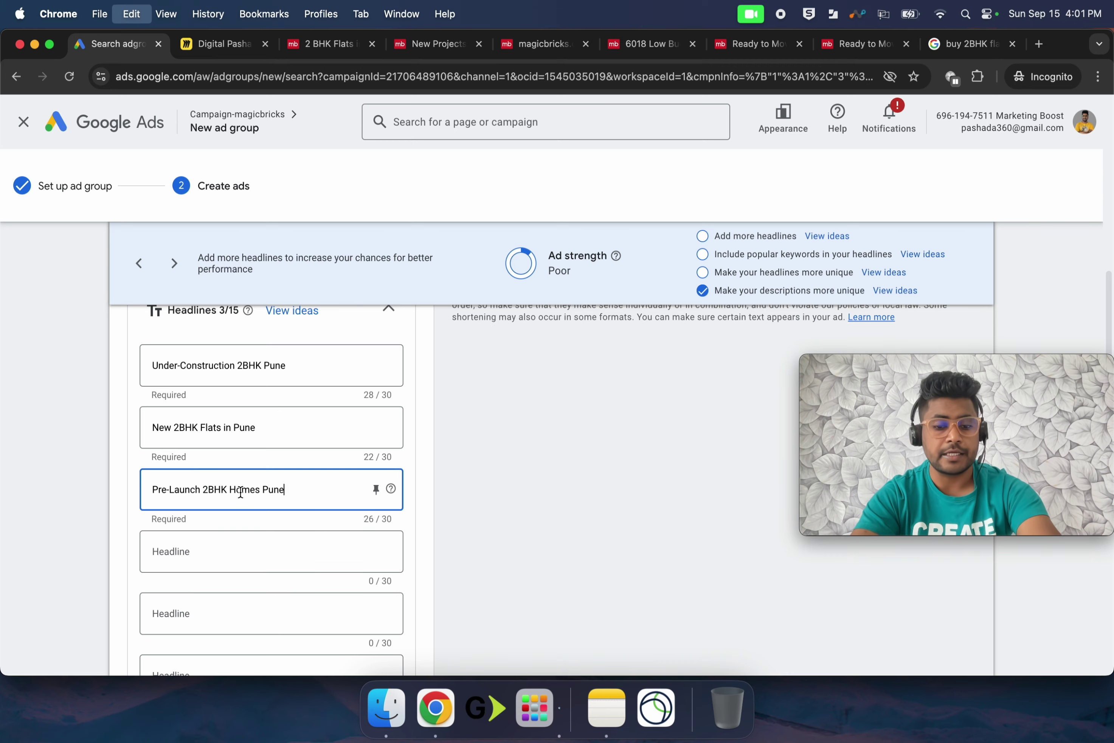
Replace the first description with Miro's "Explore under-construction 2BHK flats in Pune. Modern features and great pricing!"
scroll(353, 522, "down", 7)
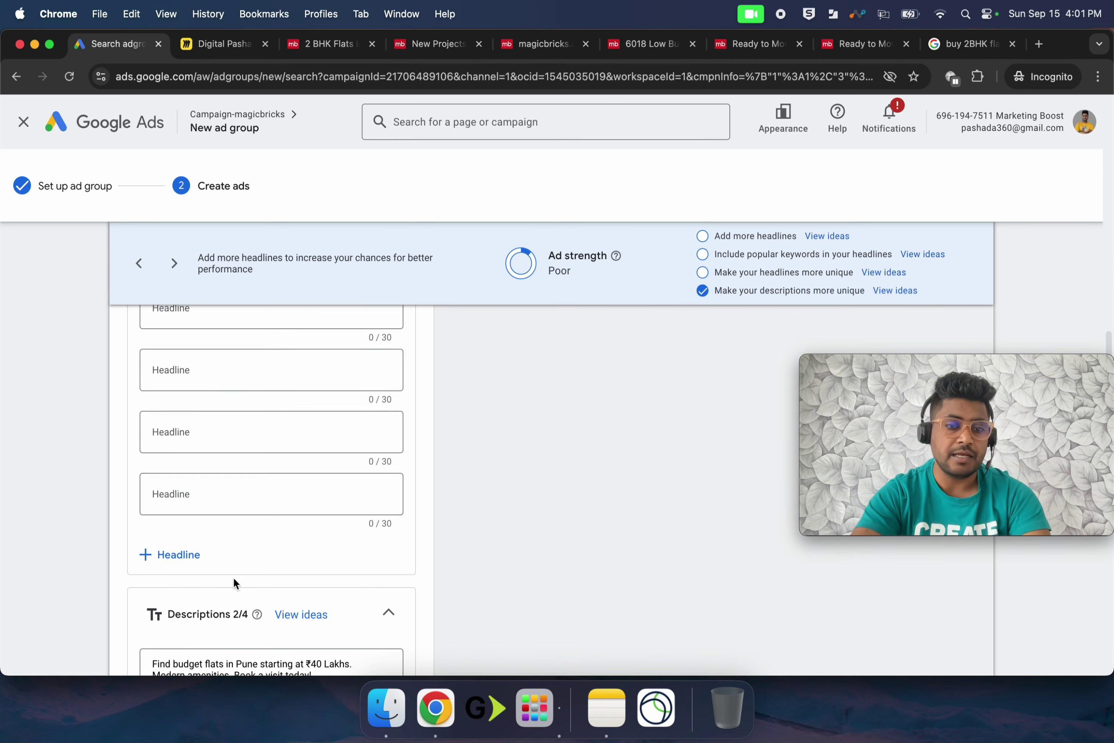
left_click(210, 48)
triple_click(552, 474)
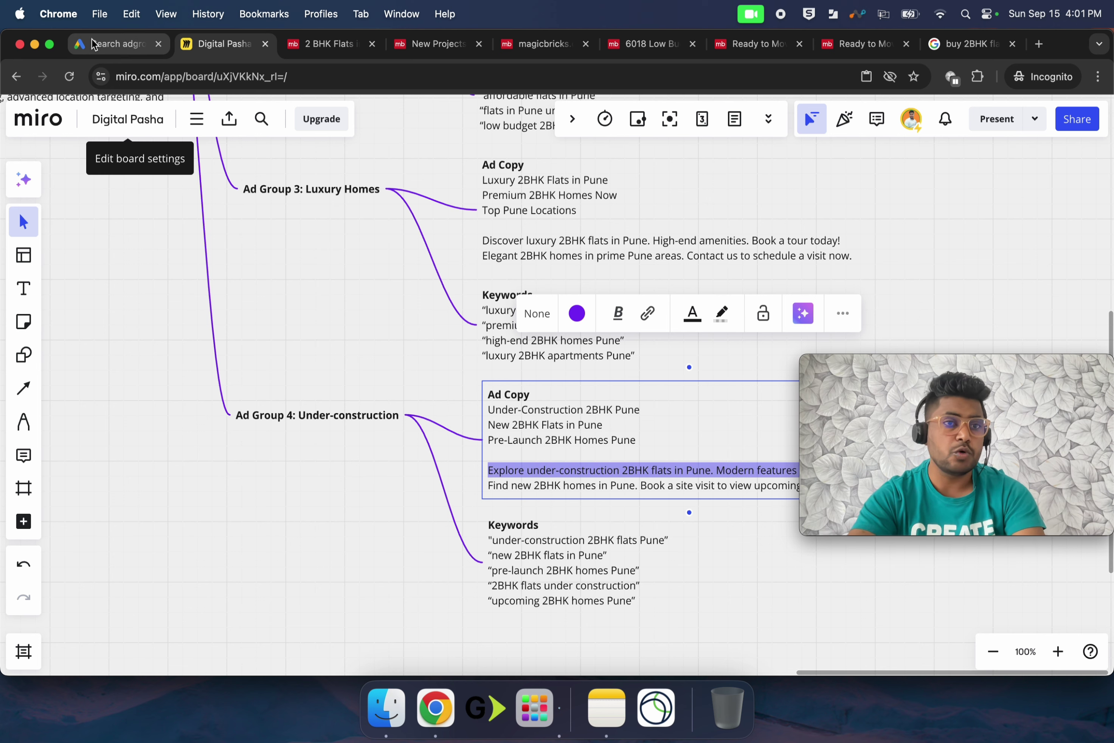
left_click(118, 44)
triple_click(293, 557)
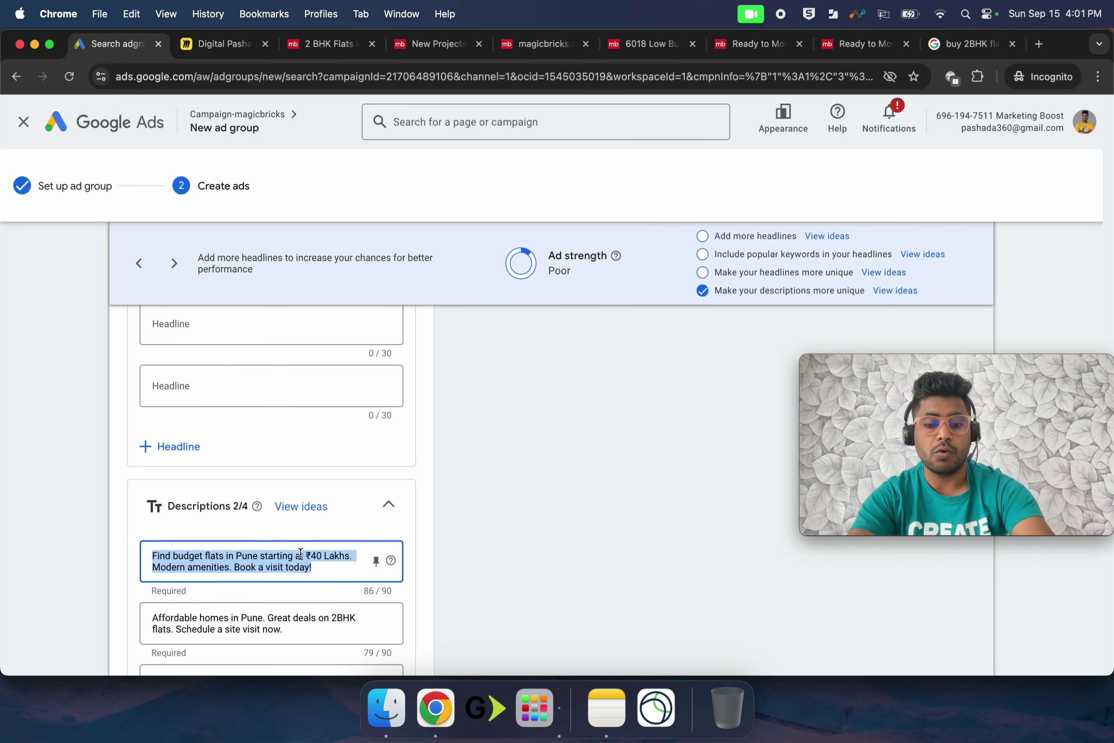
type("Explore under-construction 2BHK flats in Pune. Modern features and great pricing!")
Replace the second description with Miro's "Find new 2BHK homes in Pune. Book a site visit to view upcoming properties."
left_click(224, 43)
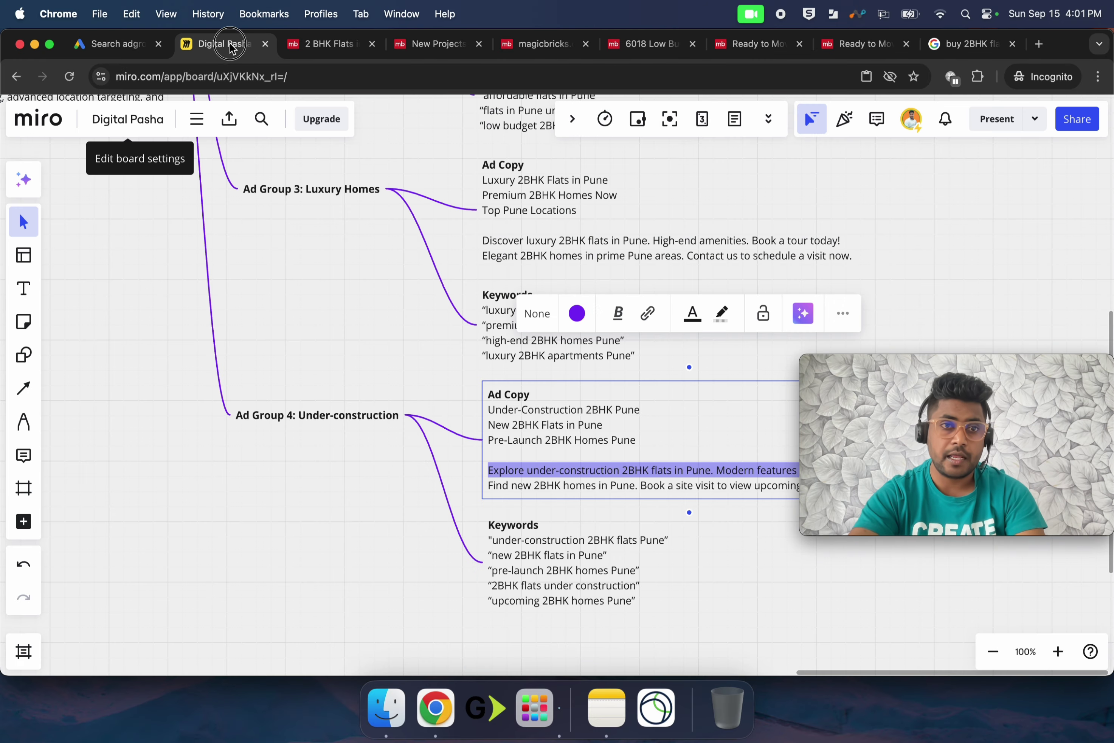
triple_click(519, 486)
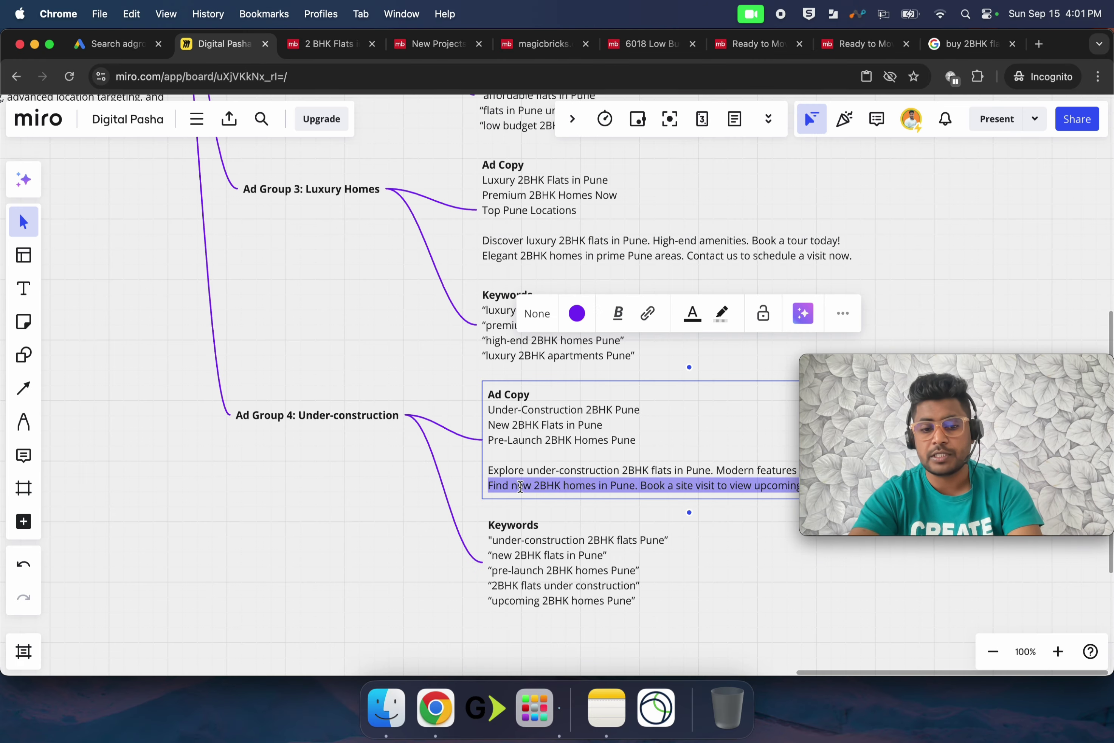
left_click(118, 43)
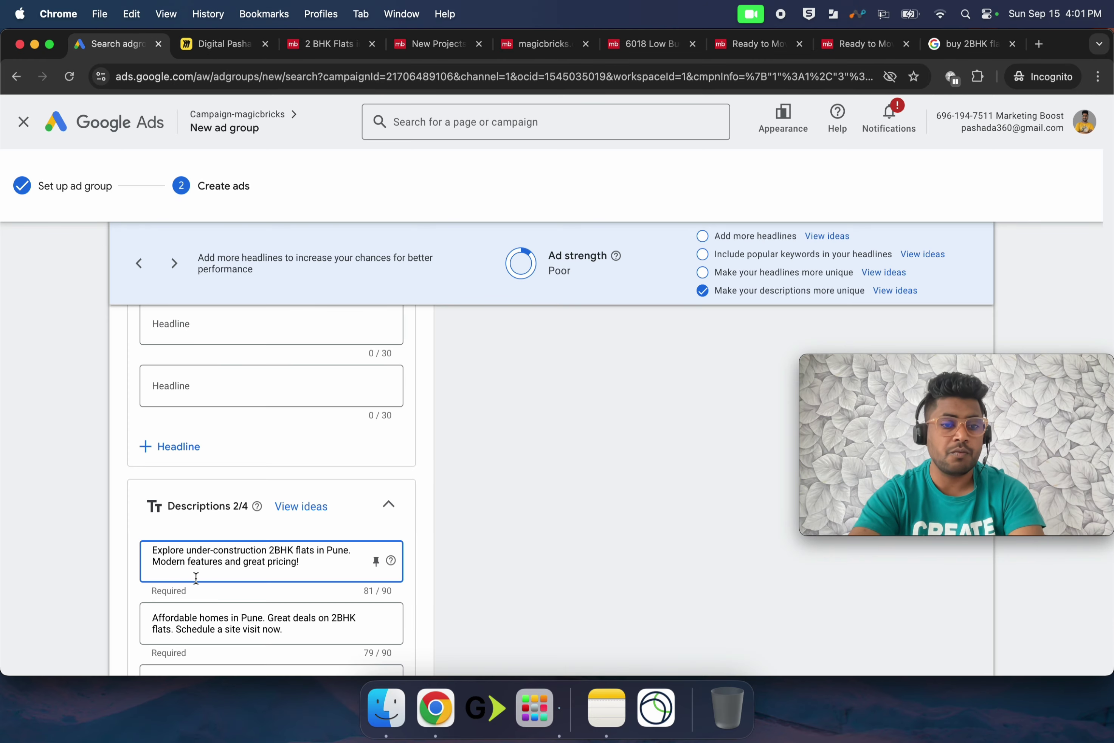
left_click(196, 616)
triple_click(196, 615)
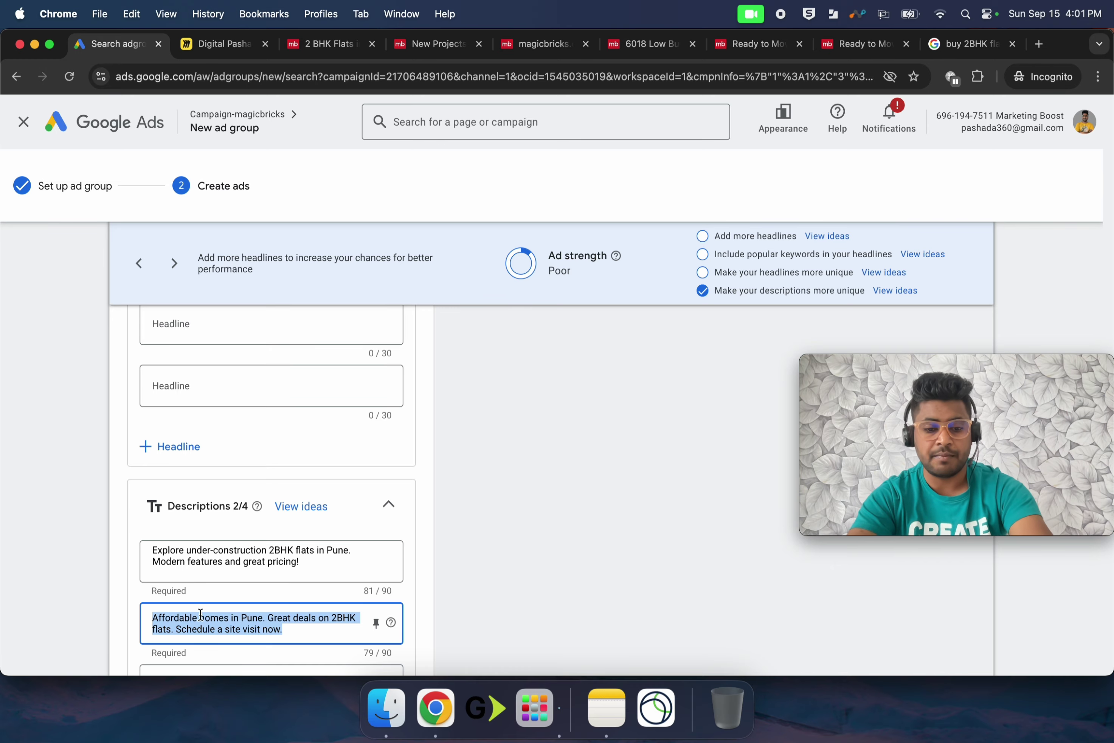
type("Find new 2BHK homes in Pune. Book a site visit to view upcoming properties.")
Review the completed under-construction ad and switch its preview to the desktop layout
scroll(361, 601, "down", 2)
scroll(361, 601, "down", 5)
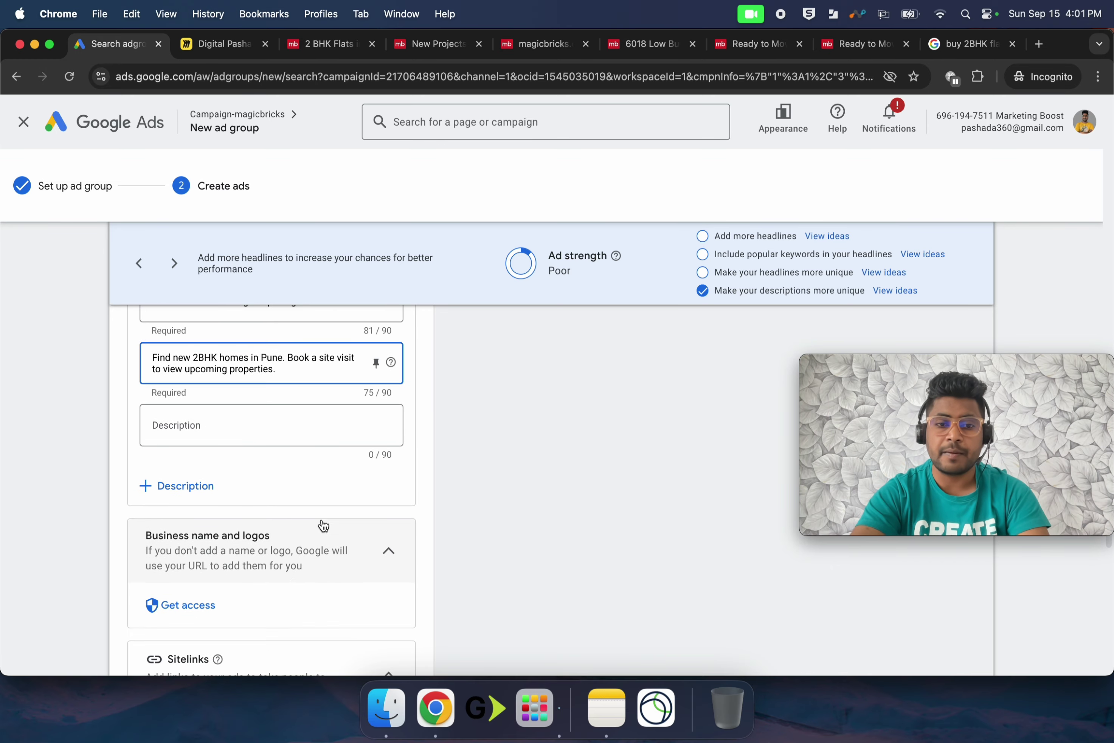
scroll(293, 583, "up", 10)
scroll(321, 519, "up", 5)
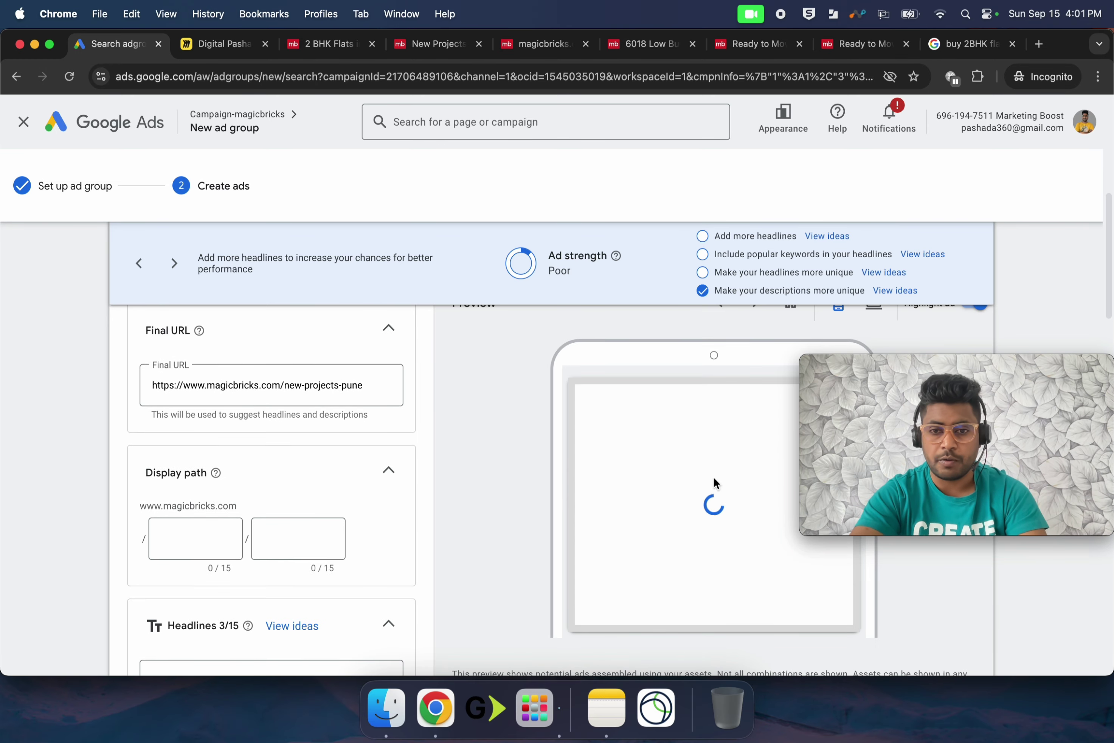
left_click(1002, 376)
left_click_drag(1002, 376, 1002, 107)
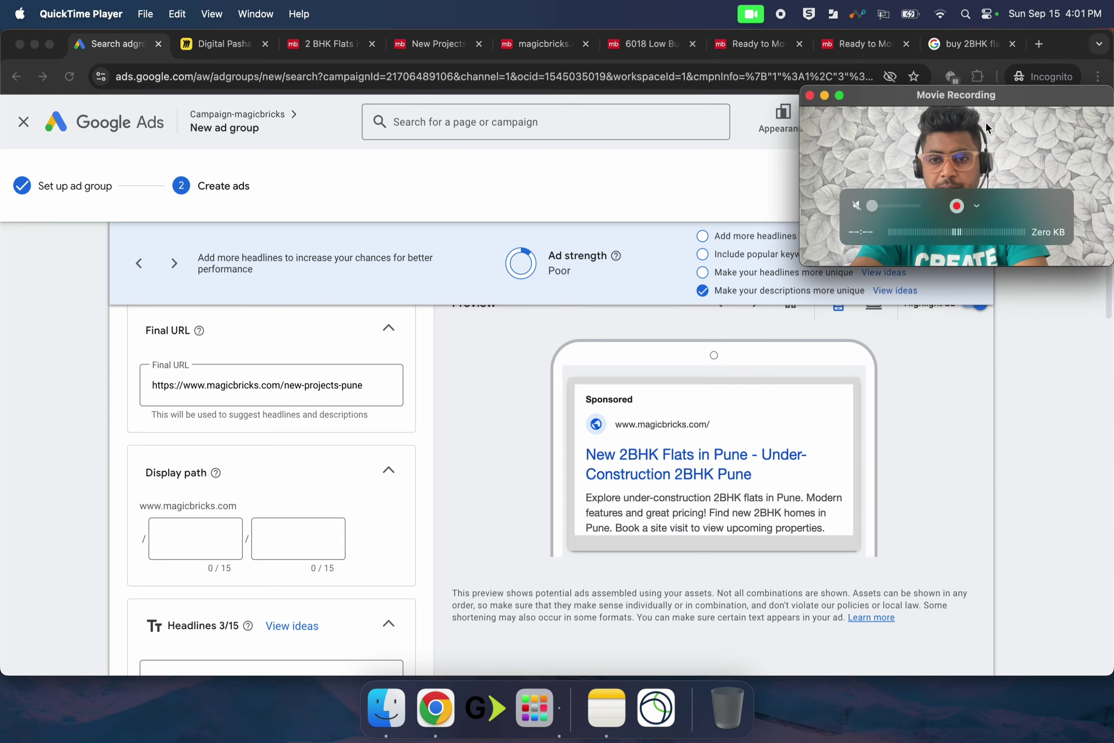
scroll(809, 411, "up", 3)
left_click(873, 468)
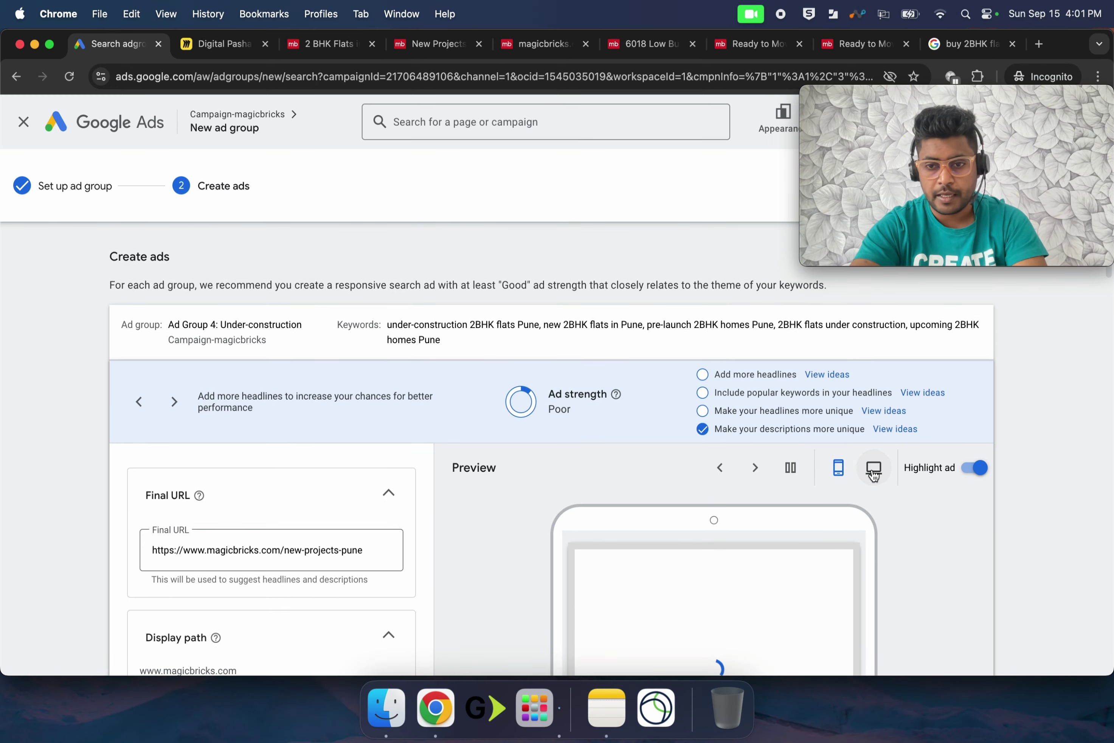
scroll(861, 469, "down", 3)
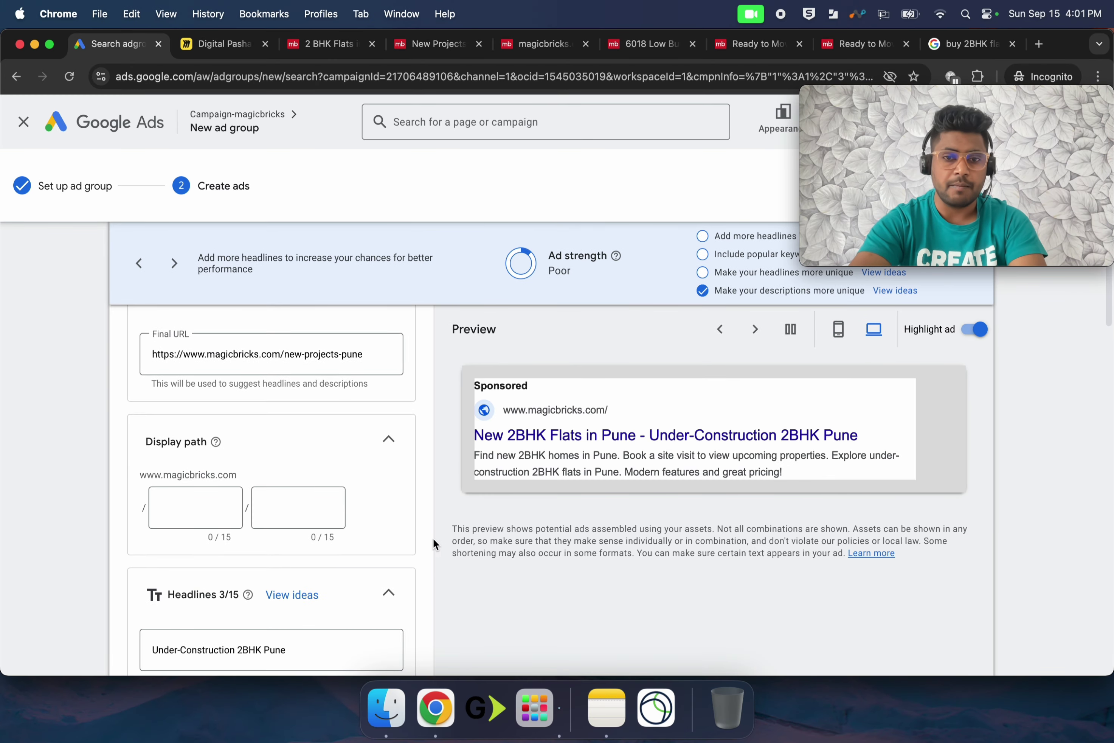
Finish the under-construction ad, skip the identity confirmation, and save Ad Group 4 to Campaign-magicbricks
scroll(284, 578, "down", 15)
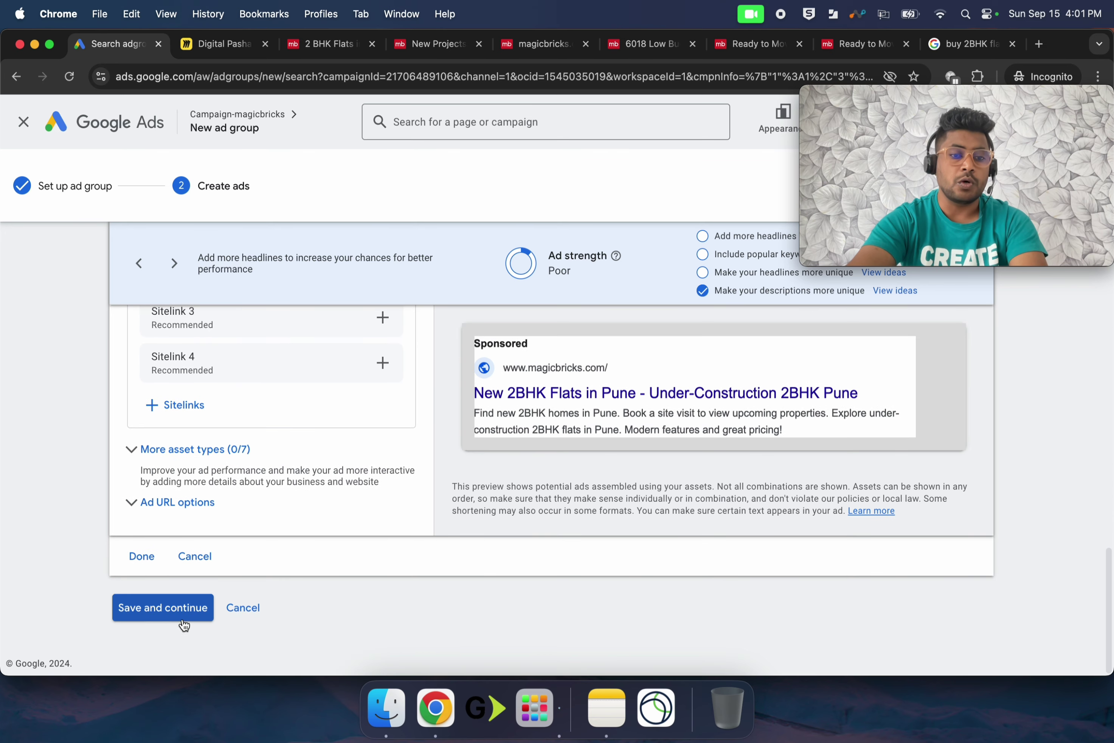
left_click(143, 559)
left_click(172, 513)
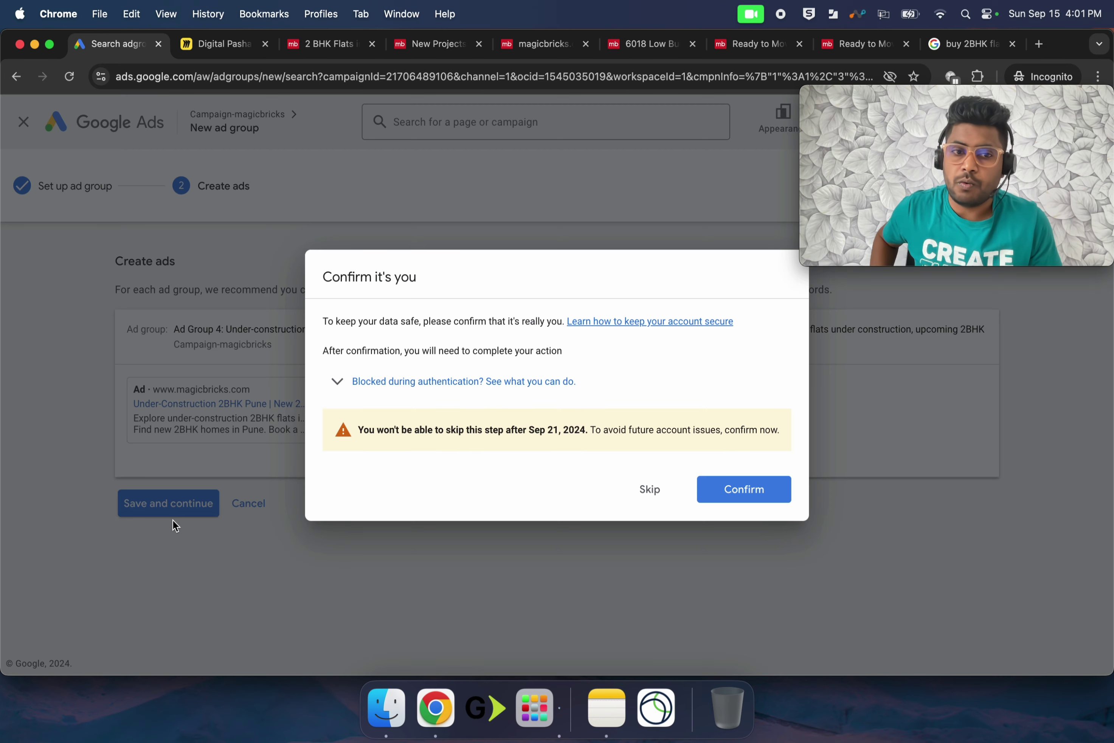
left_click(653, 488)
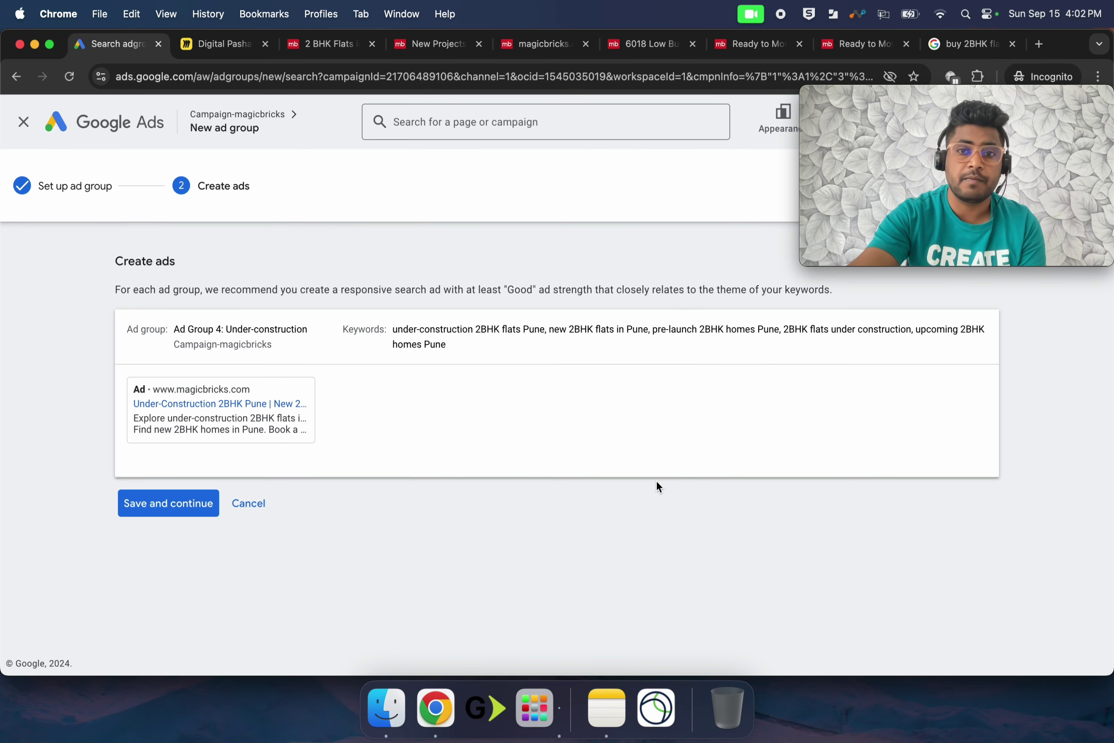
left_click(191, 512)
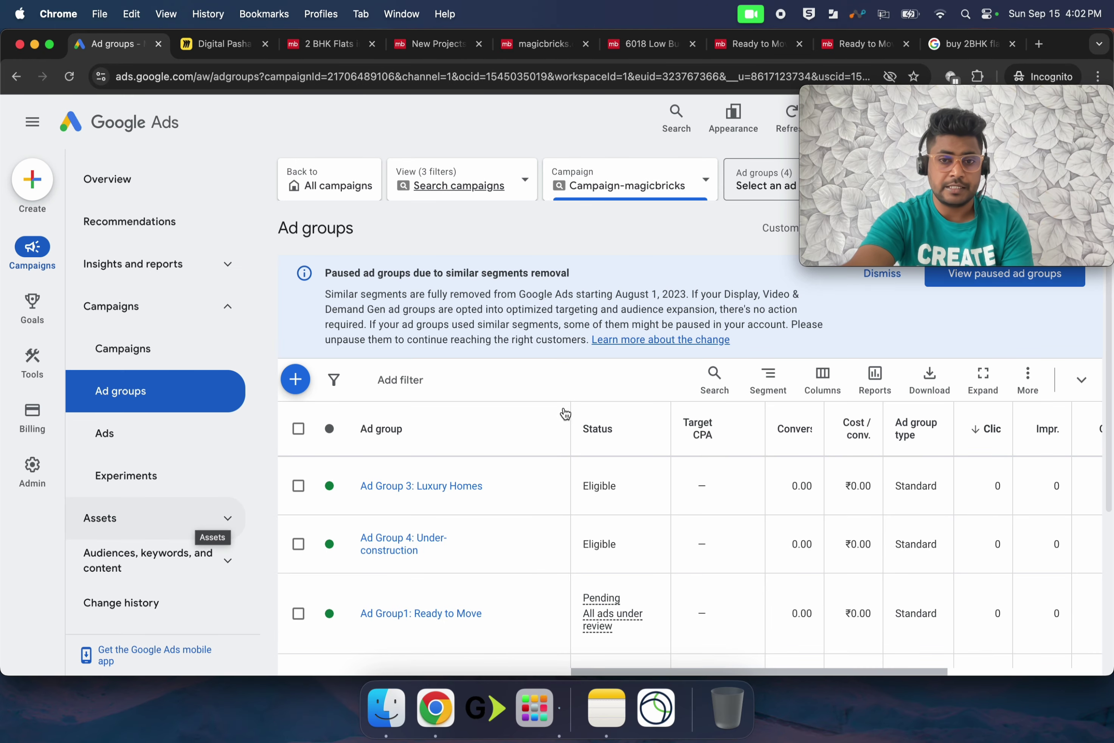
Widen the Ad group column in the Campaign-magicbricks ad groups table so the full group names fit
left_click_drag(571, 461, 638, 467)
scroll(528, 504, "down", 3)
Return to the search campaigns list, reopen Campaign-magicbricks, and review its ad groups and their statuses
left_click(410, 185)
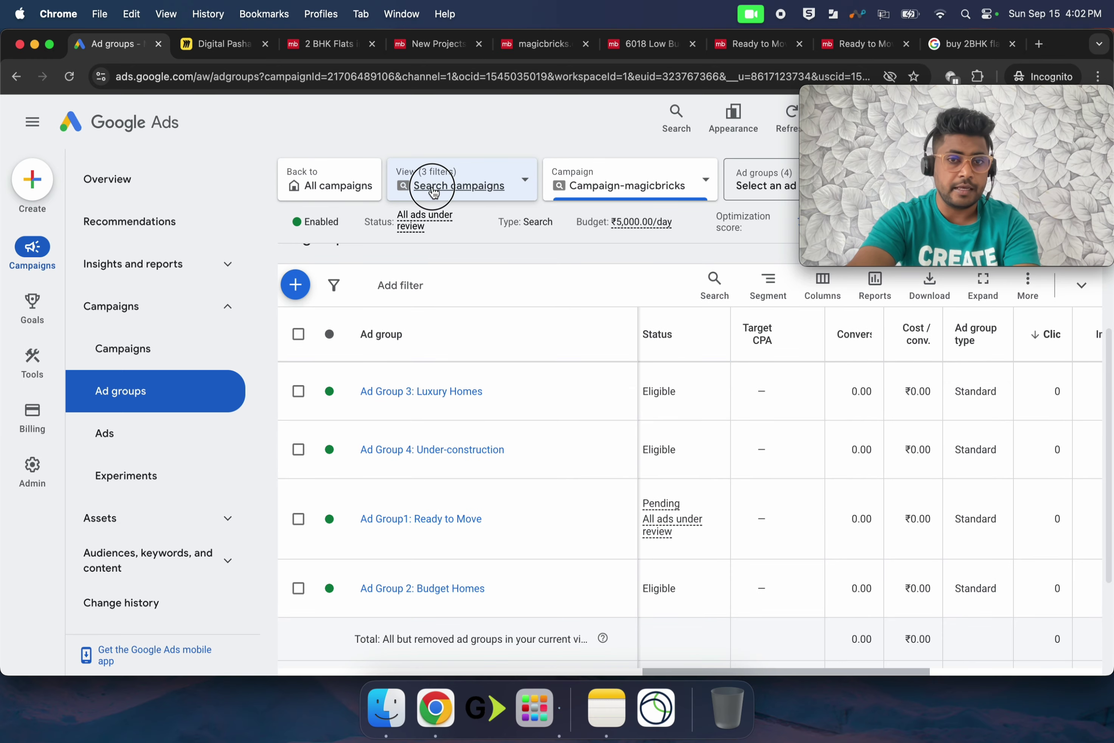
left_click(153, 364)
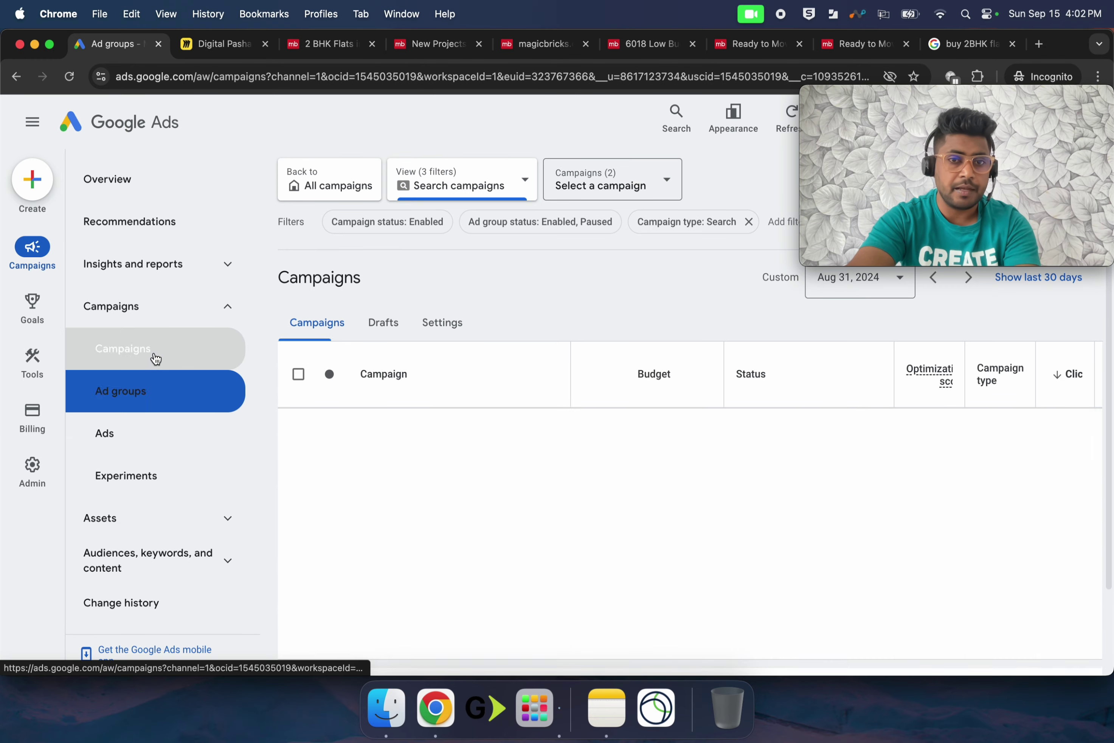
left_click(417, 586)
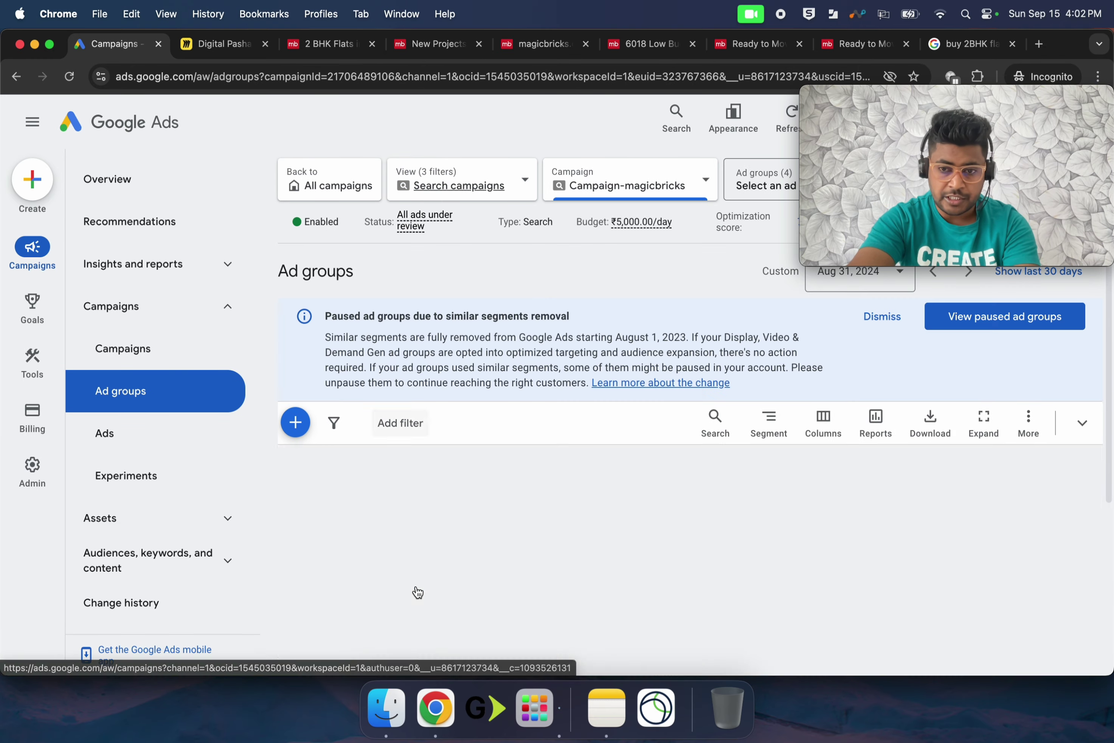
scroll(423, 552, "down", 5)
scroll(428, 549, "up", 5)
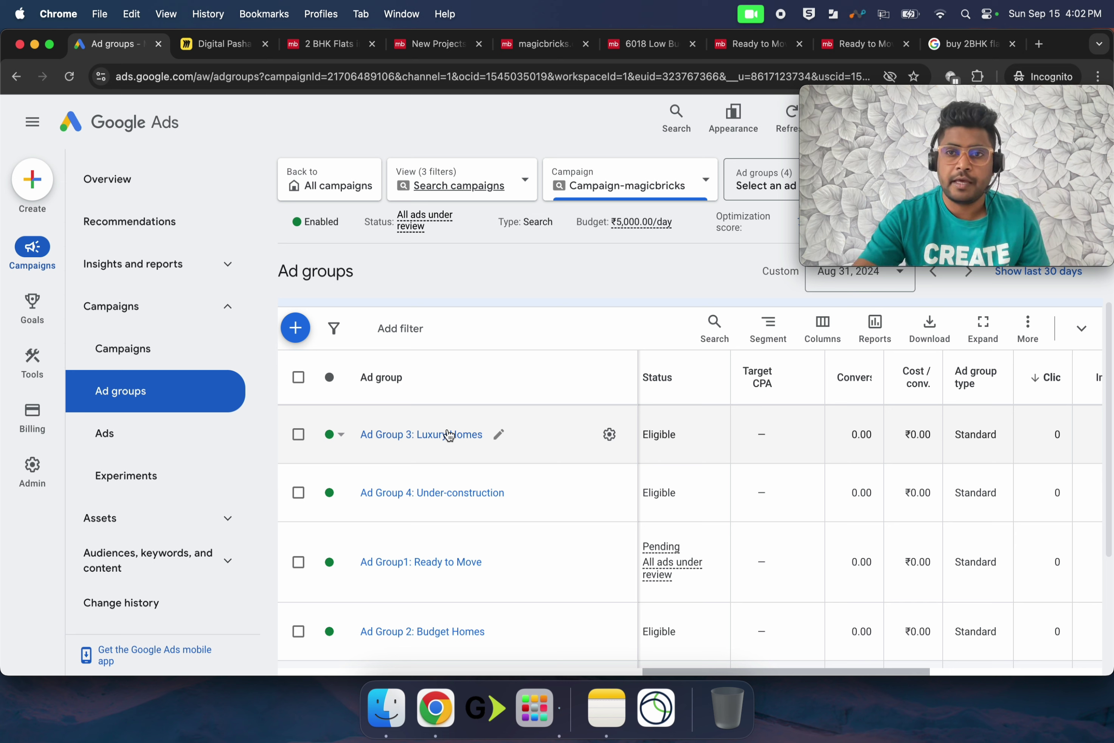
mouse_move(844, 185)
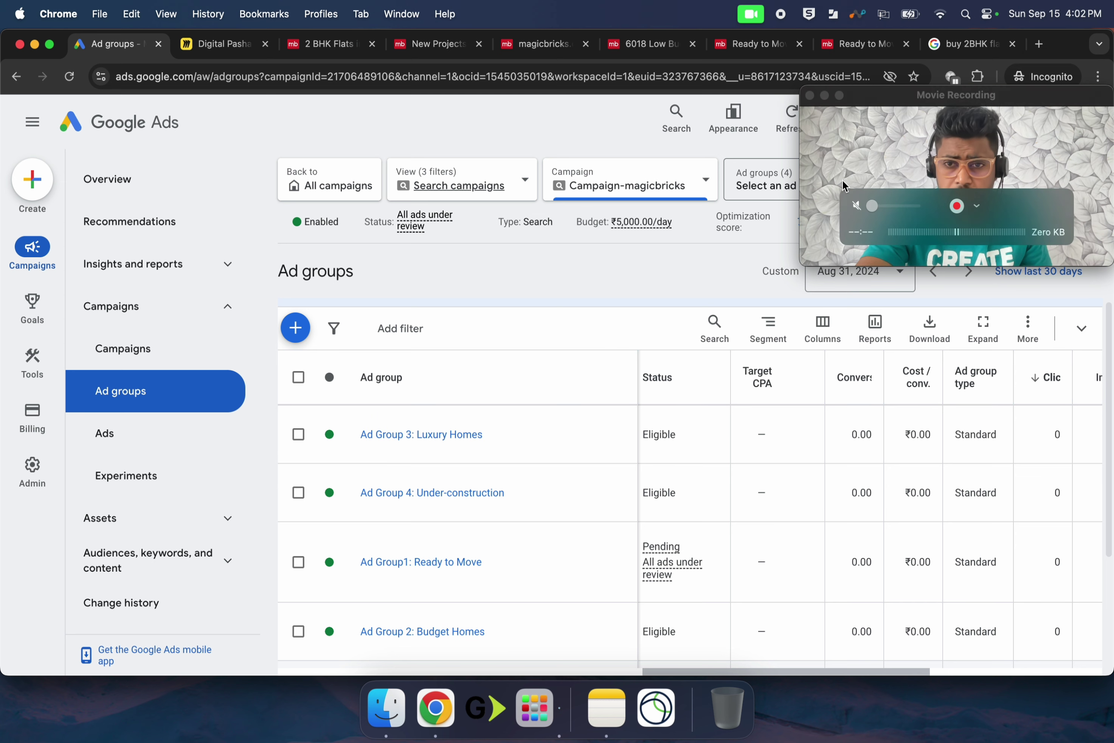
left_click(840, 96)
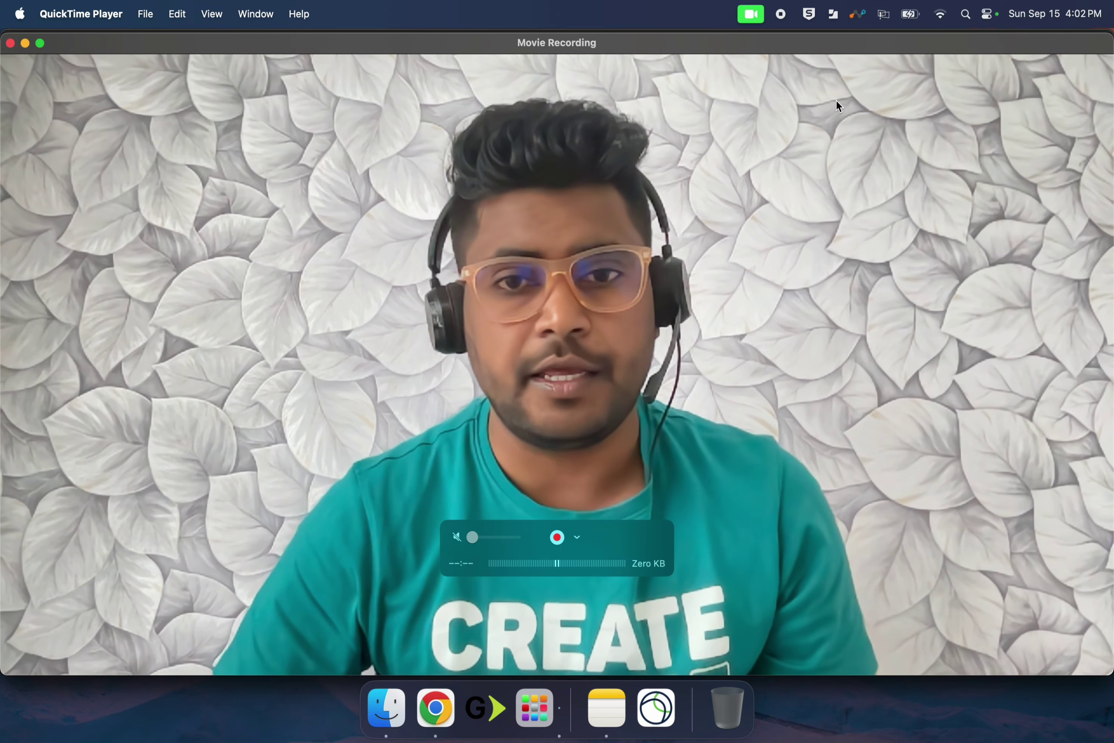